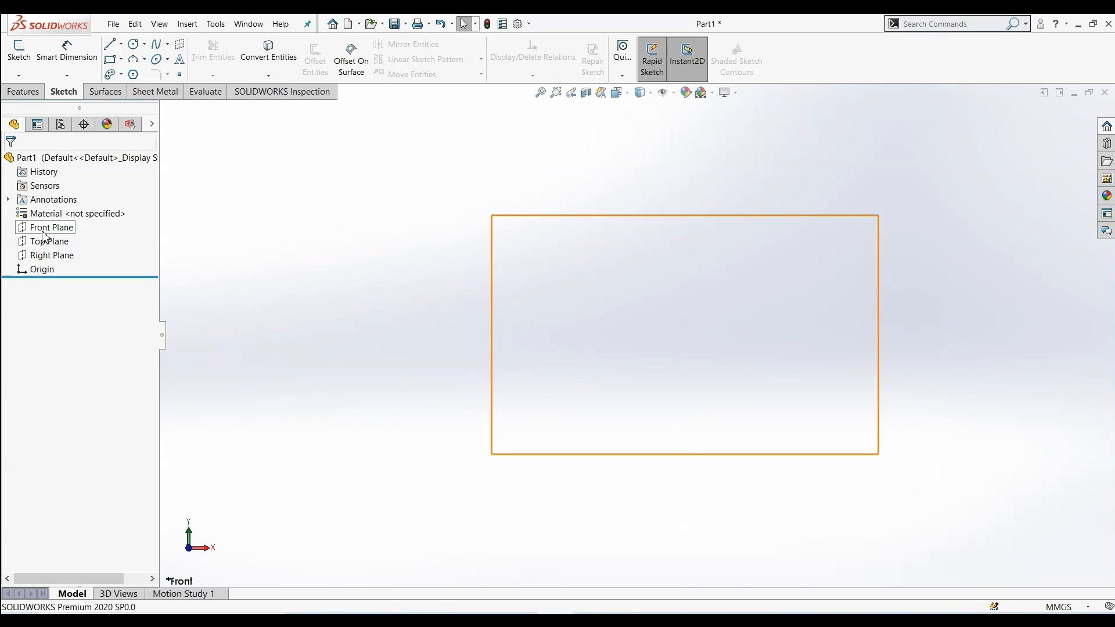
Open a sketch on the Front Plane and draw a vertical line about 90 mm long through the origin
{"action": "left_click", "coordinate": [44, 234]}
{"action": "left_click", "coordinate": [53, 220]}
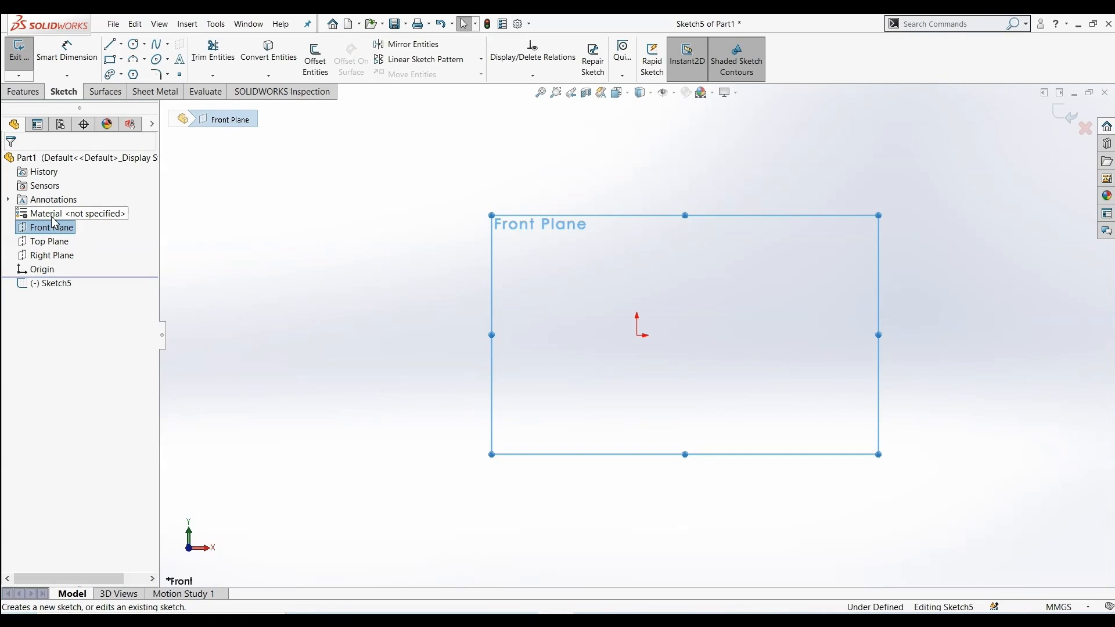
{"action": "left_click", "coordinate": [111, 43]}
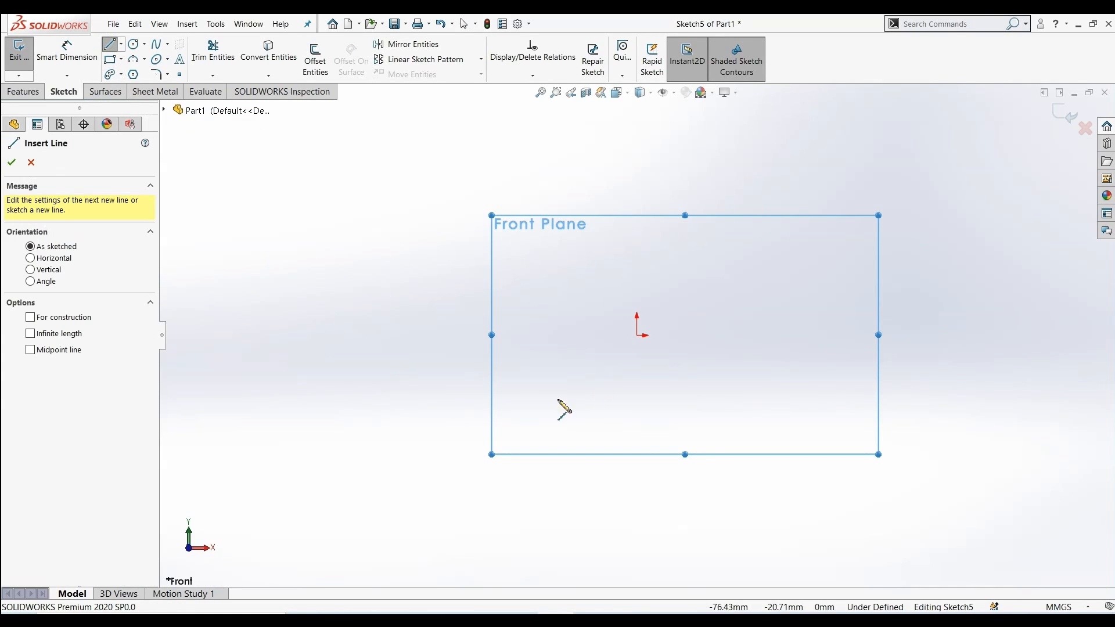
{"action": "left_click", "coordinate": [637, 242]}
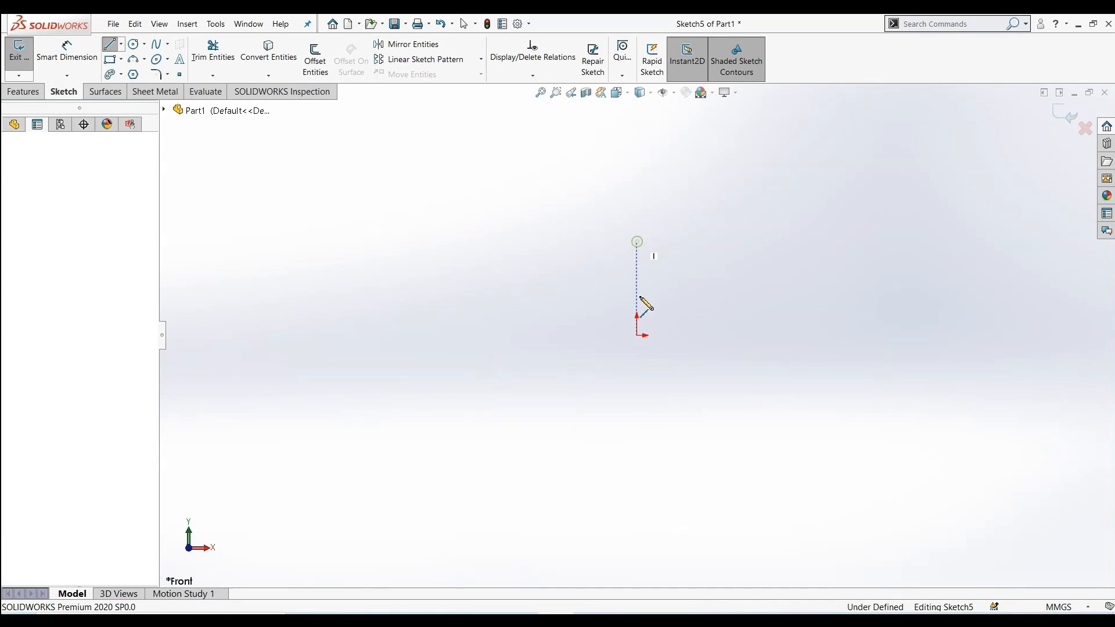
{"action": "left_click", "coordinate": [637, 438]}
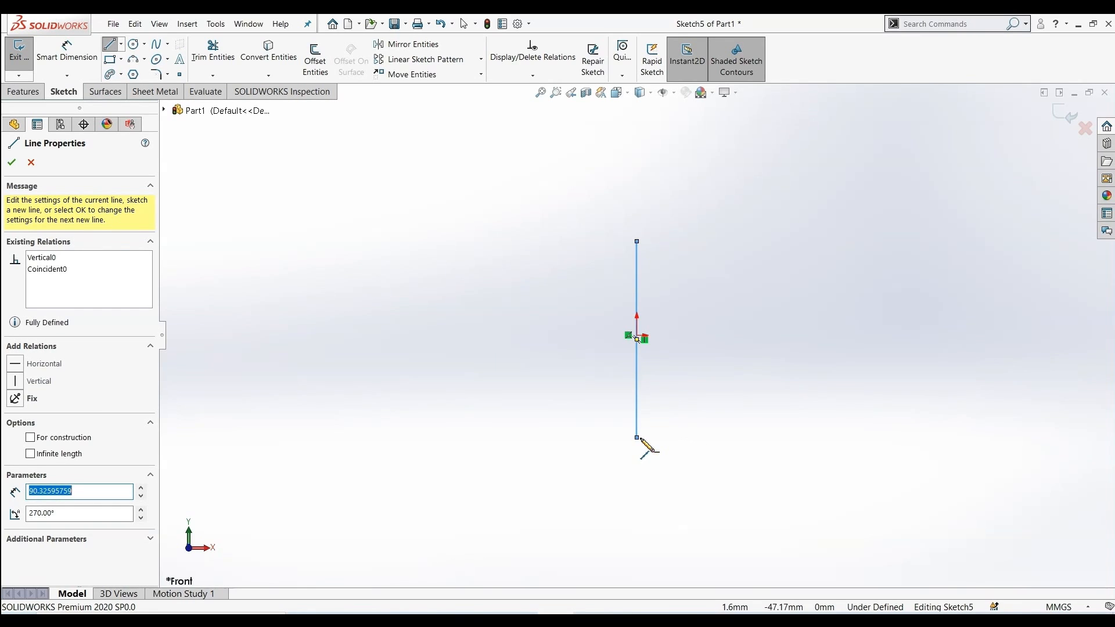
{"action": "left_click", "coordinate": [11, 164]}
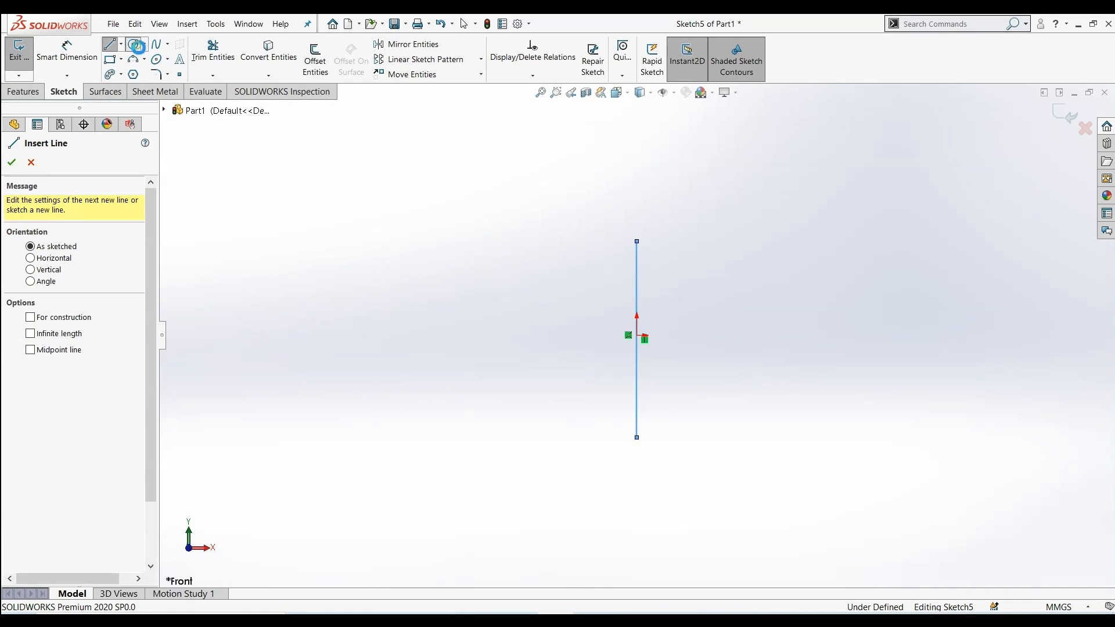
Draw a circle of about 33 mm radius to the right of the line
{"action": "left_click", "coordinate": [137, 46]}
{"action": "left_click", "coordinate": [798, 339]}
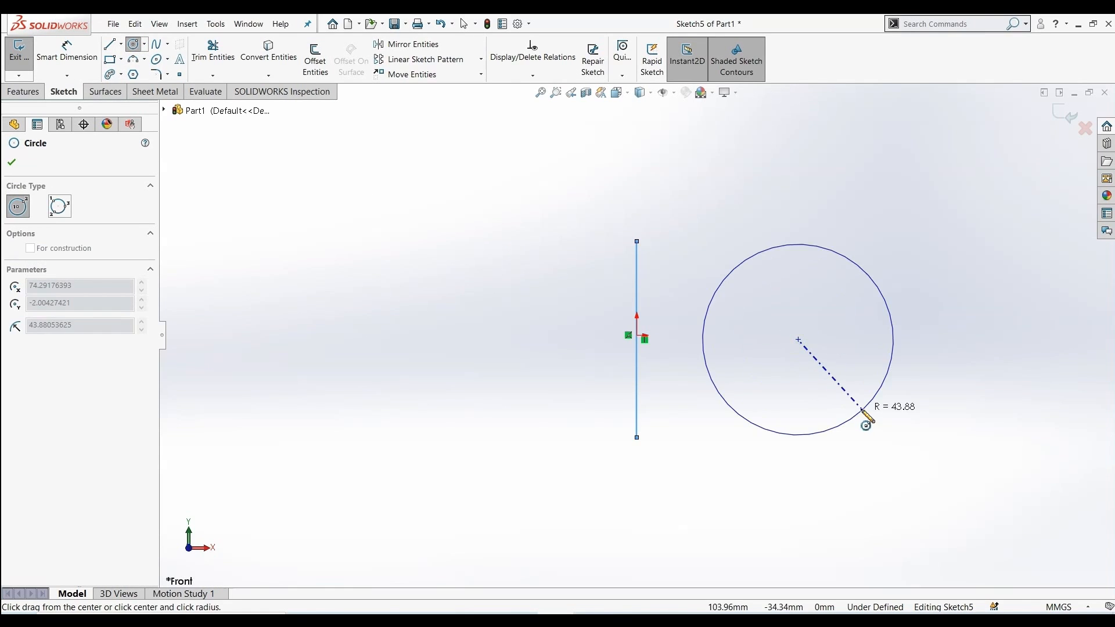
{"action": "left_click", "coordinate": [849, 391]}
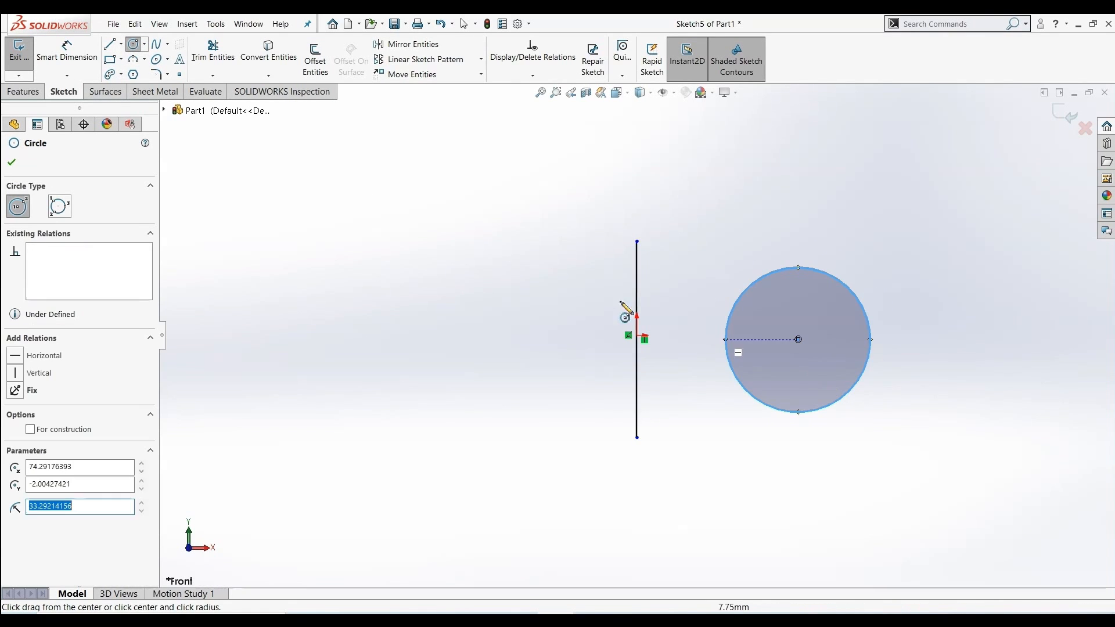
{"action": "left_click", "coordinate": [11, 164]}
Draw a corner rectangle about 62 mm tall to the left of the line
{"action": "left_click", "coordinate": [110, 59]}
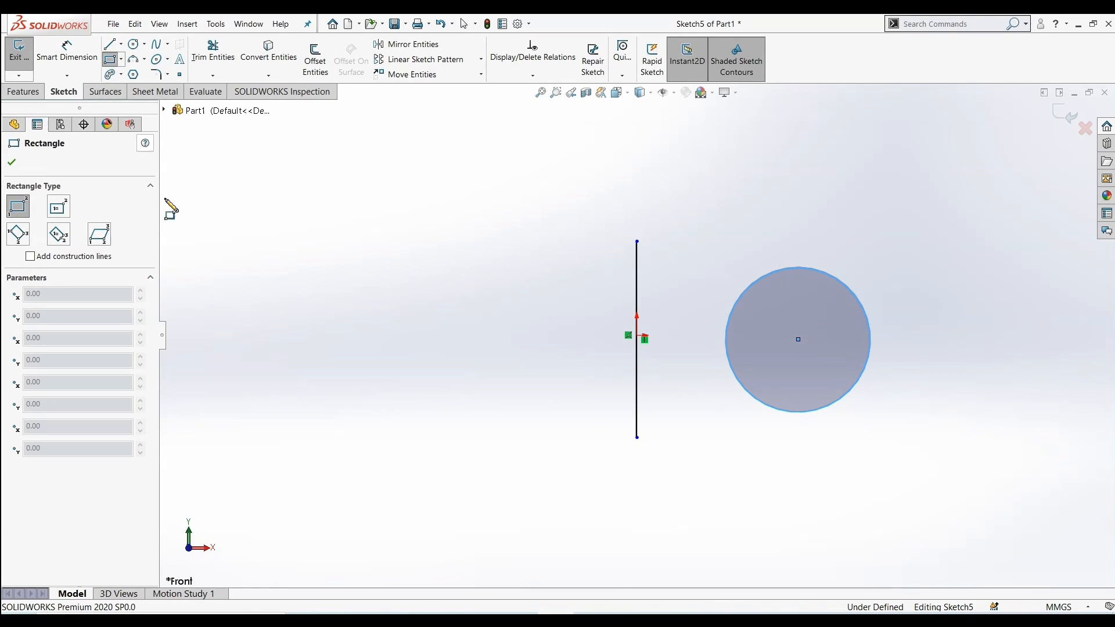
{"action": "left_click", "coordinate": [311, 286]}
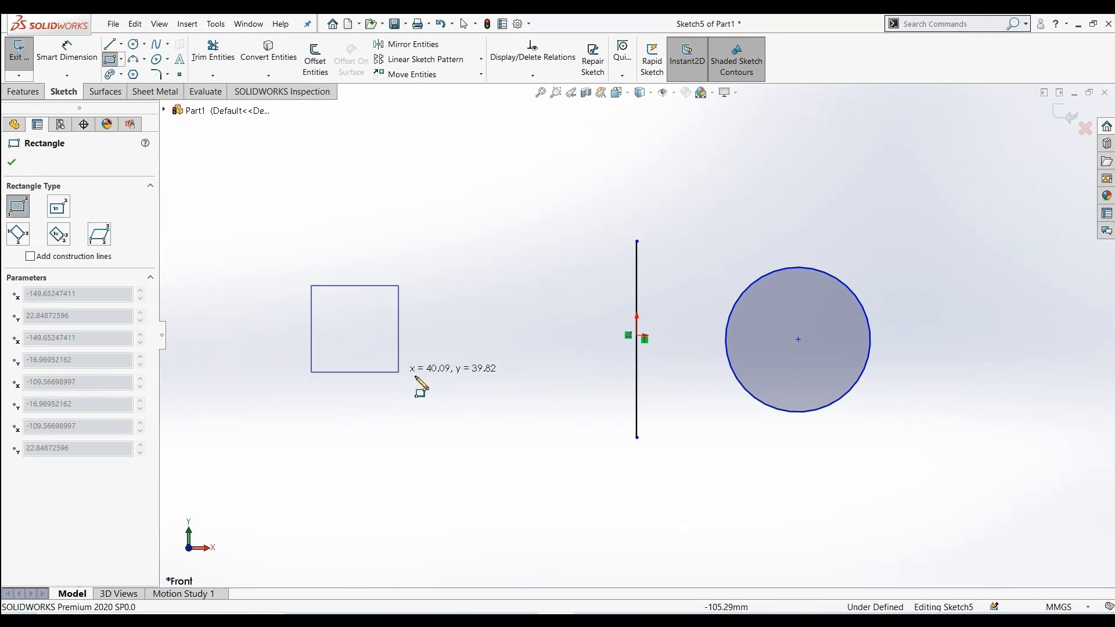
{"action": "left_click", "coordinate": [497, 421]}
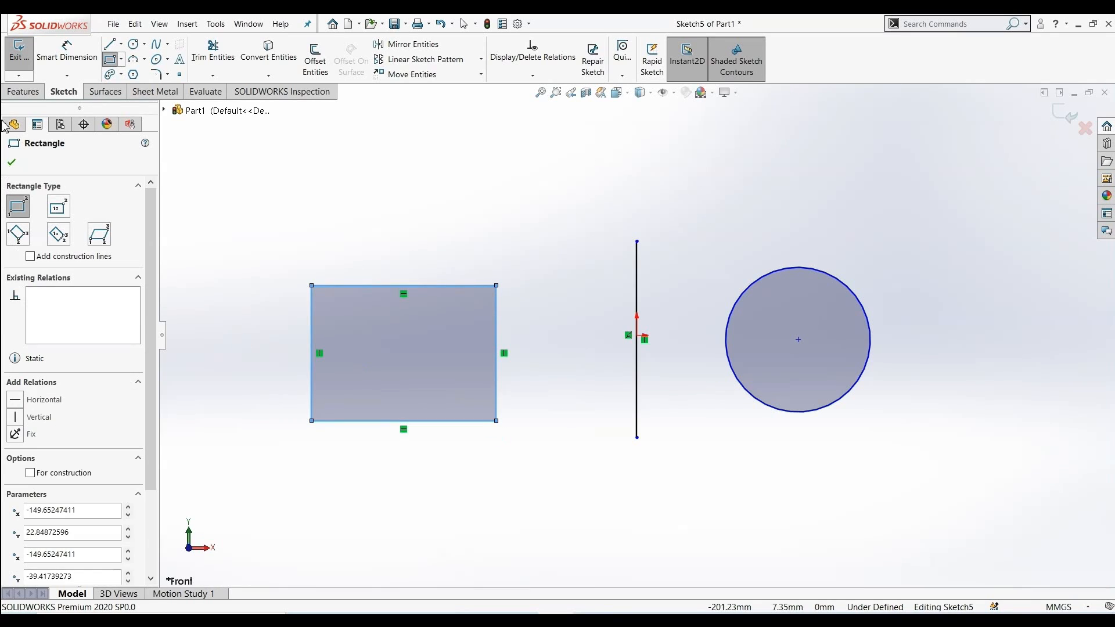
{"action": "left_click", "coordinate": [12, 164]}
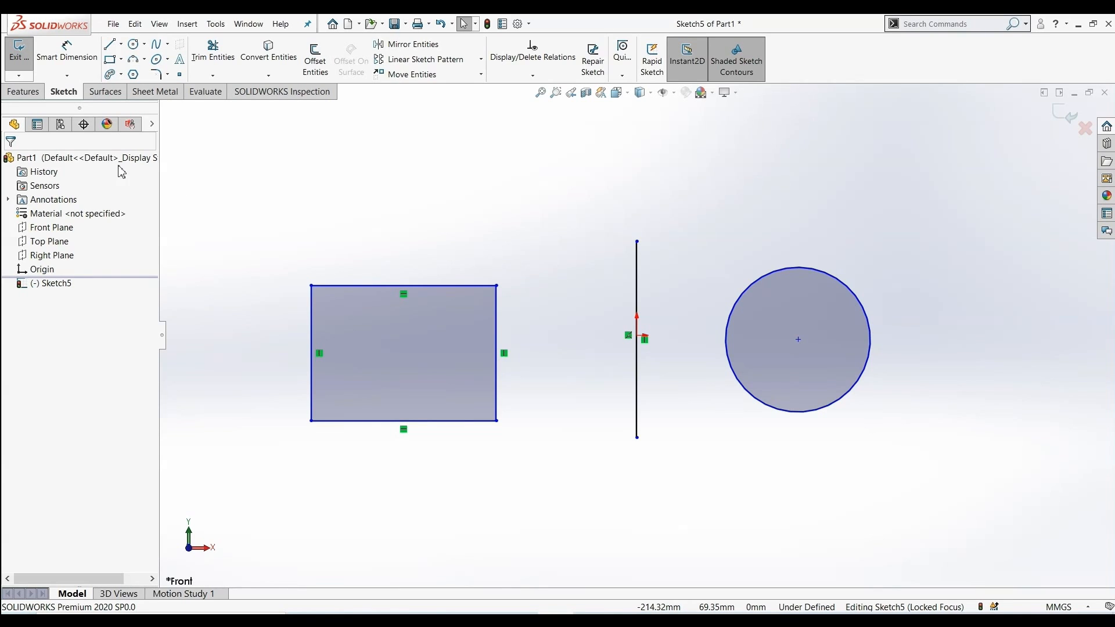
Start an Extruded Surface and try the Surface/Face/Plane start condition, picking the rectangle and the circle
{"action": "left_click", "coordinate": [104, 92]}
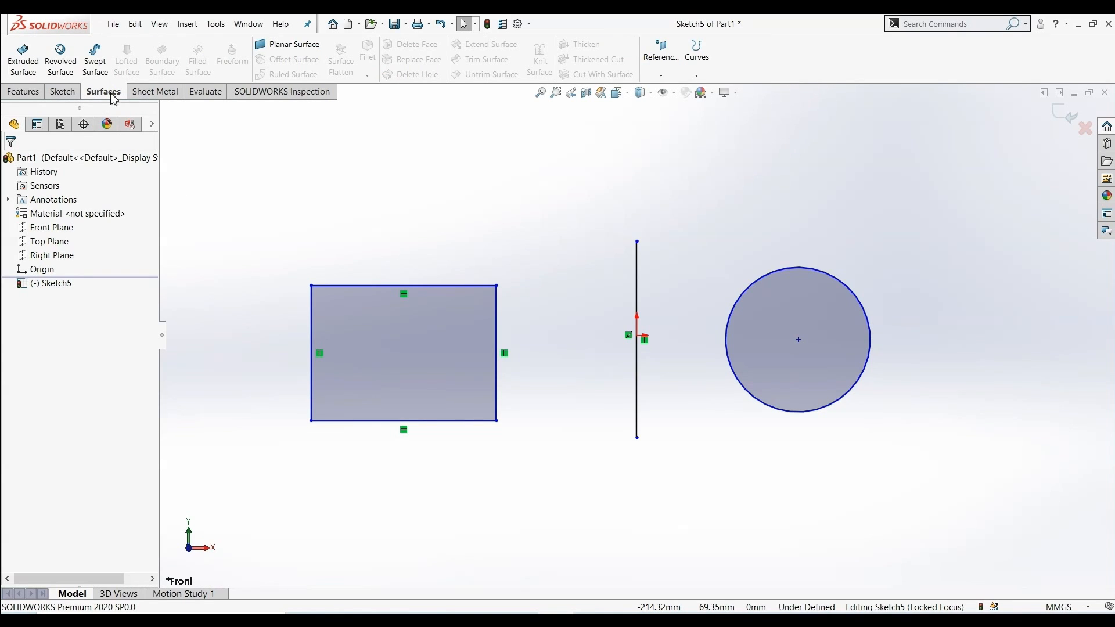
{"action": "left_click", "coordinate": [22, 64]}
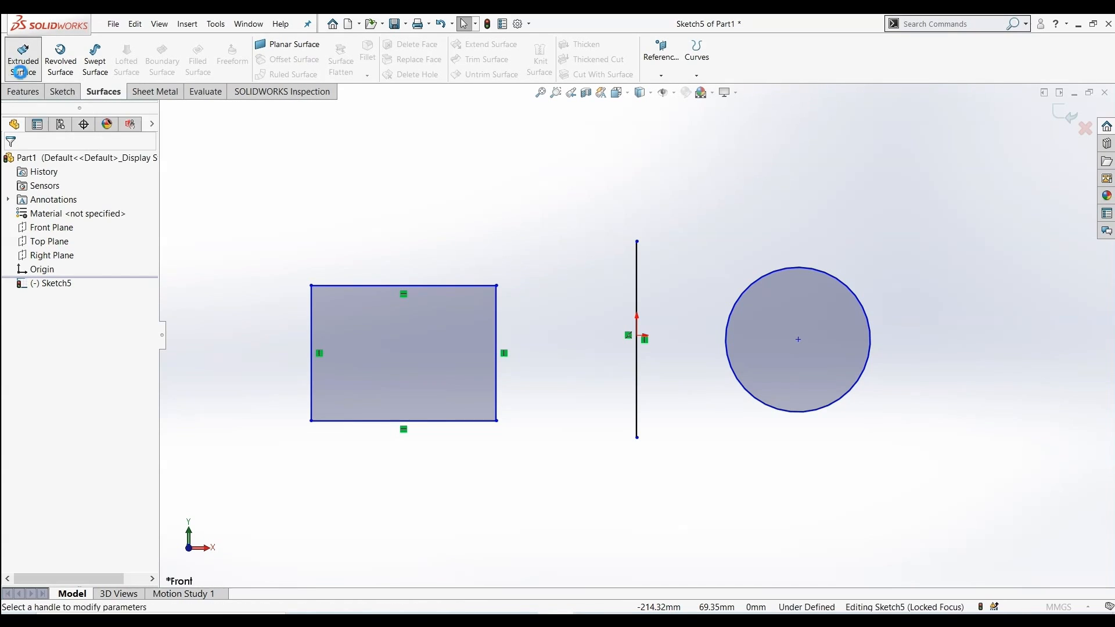
{"action": "left_click", "coordinate": [87, 202]}
{"action": "left_click", "coordinate": [87, 225]}
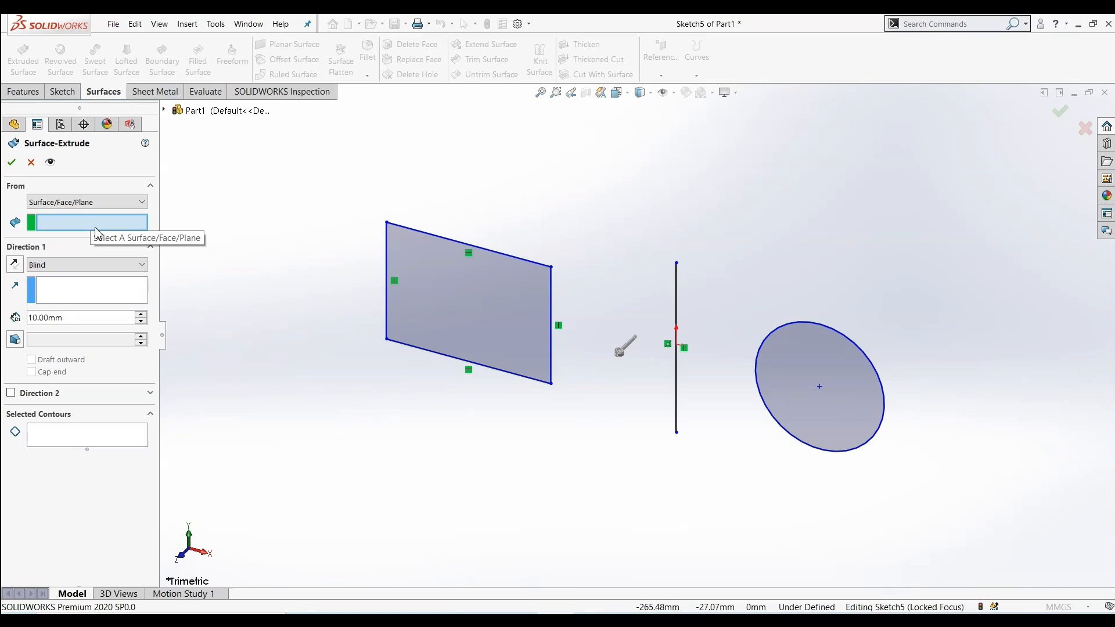
{"action": "left_click", "coordinate": [440, 296]}
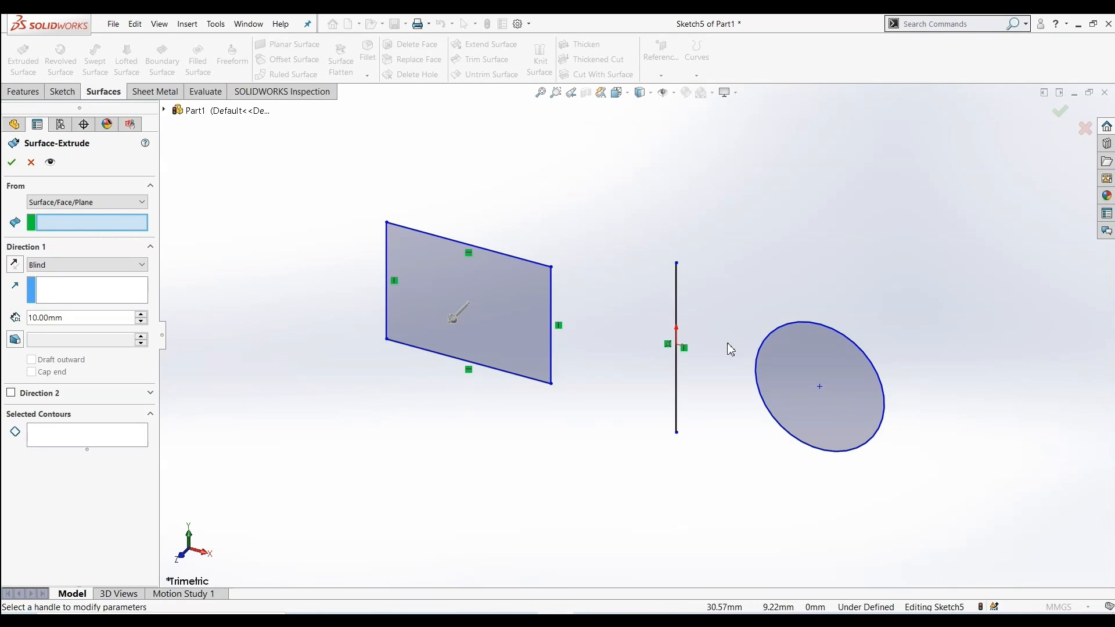
{"action": "left_click", "coordinate": [789, 368]}
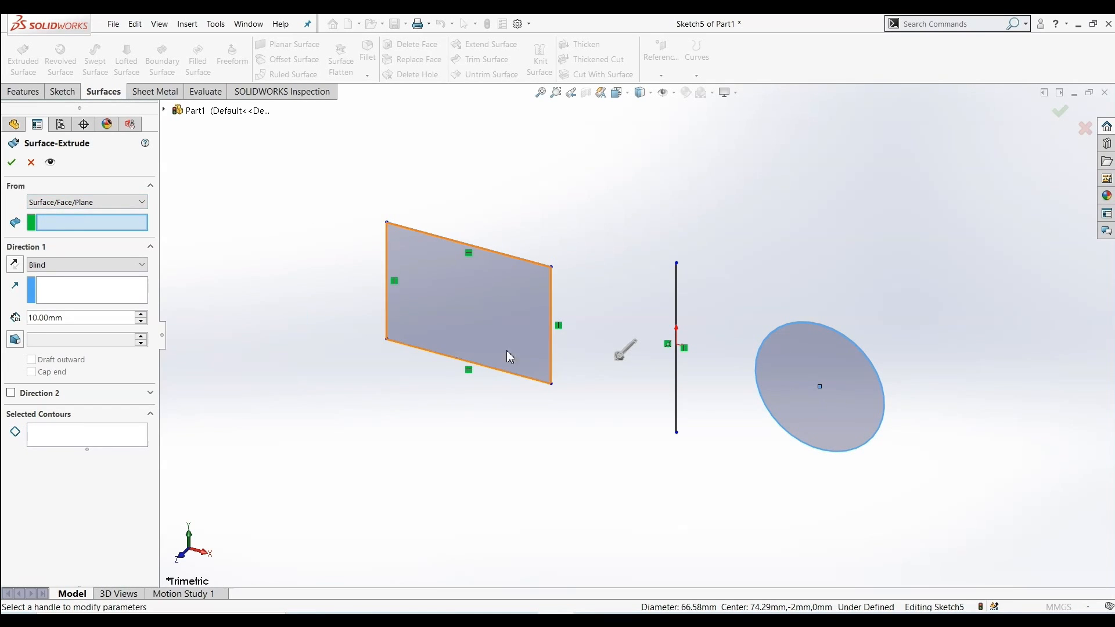
Set the extrusion to start from the Sketch Plane and add the vertical line to the selected contours
{"action": "left_click", "coordinate": [93, 204]}
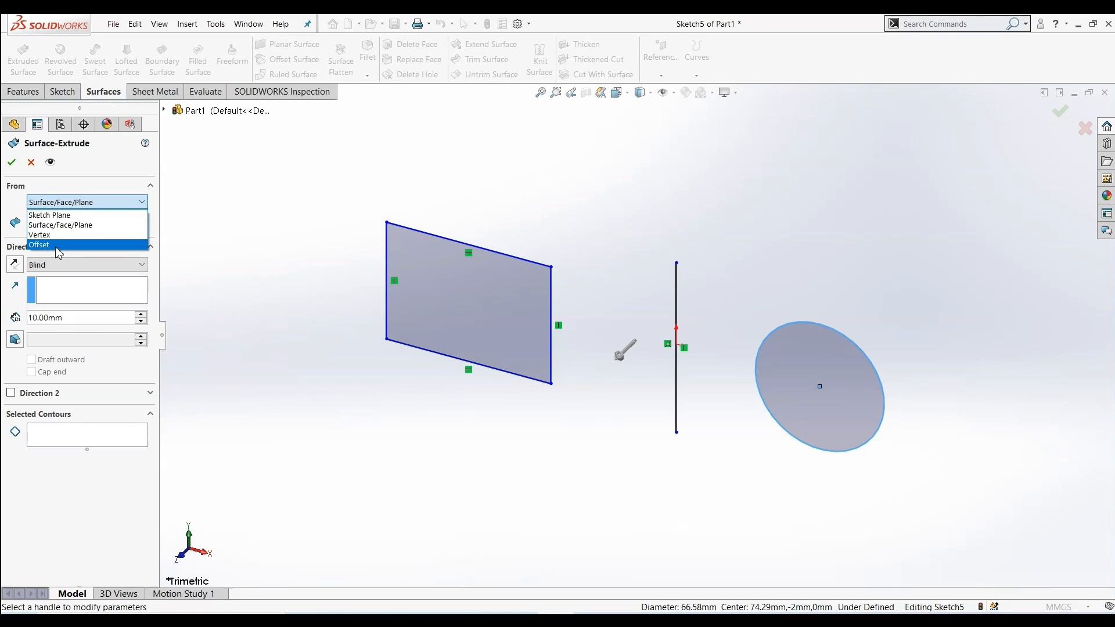
{"action": "left_click", "coordinate": [63, 216]}
{"action": "middle_click_drag", "start_coordinate": [192, 316], "coordinate": [242, 363]}
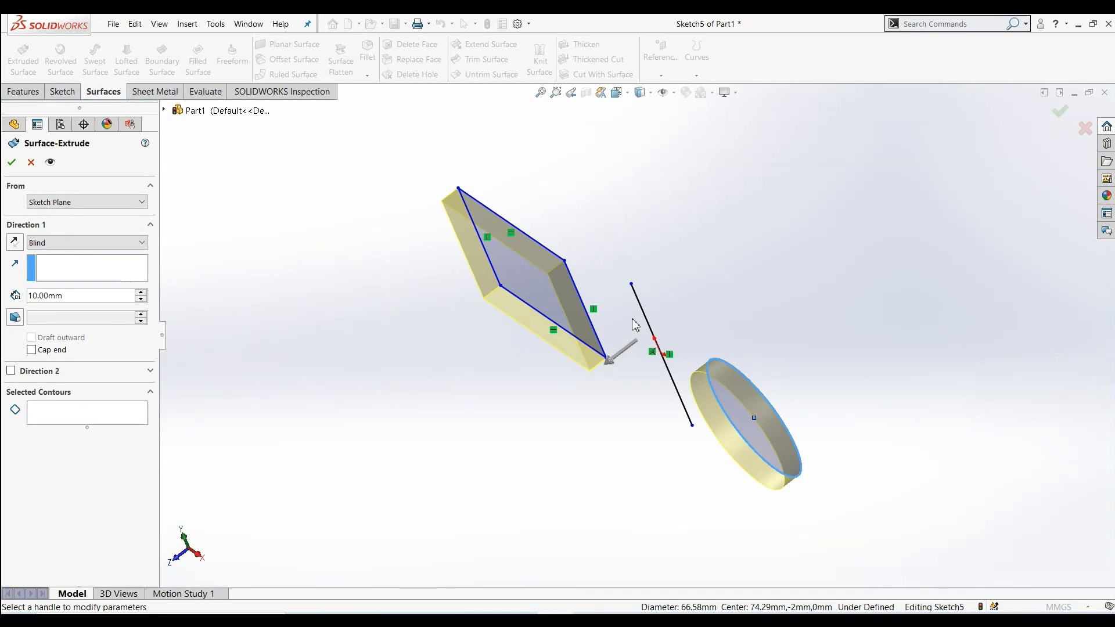
{"action": "left_click", "coordinate": [57, 411]}
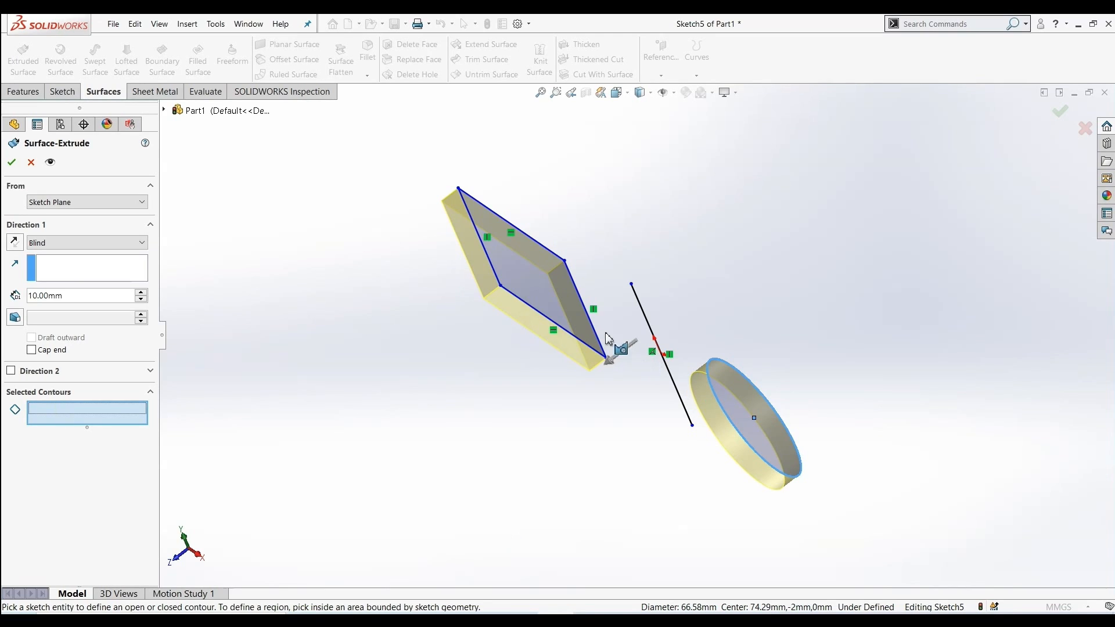
{"action": "left_click", "coordinate": [645, 317]}
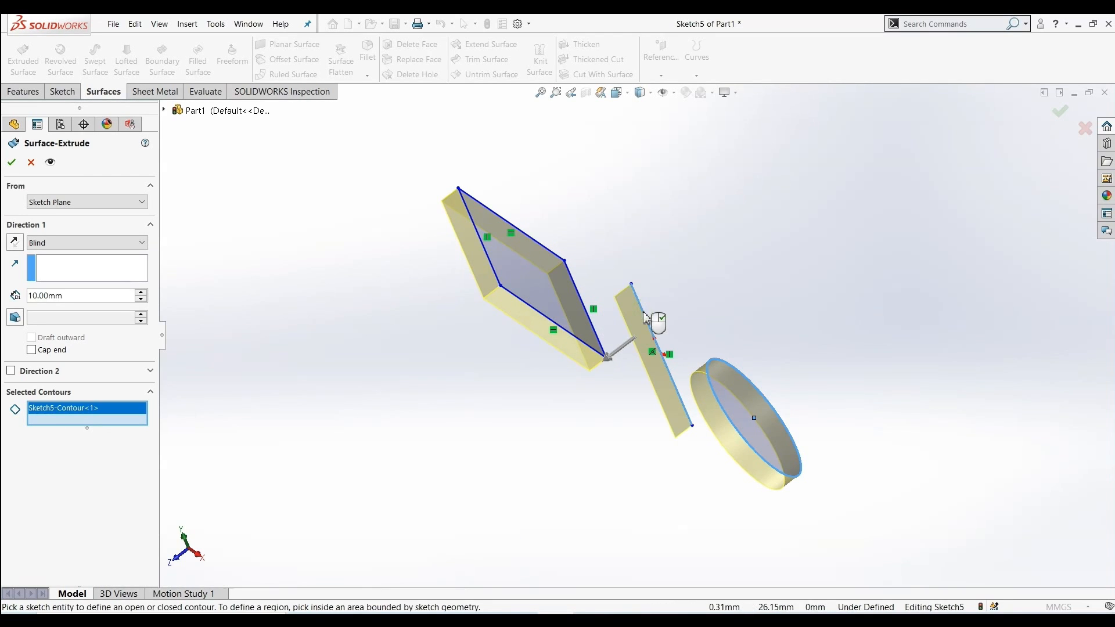
{"action": "middle_click_drag", "start_coordinate": [443, 468], "coordinate": [441, 412]}
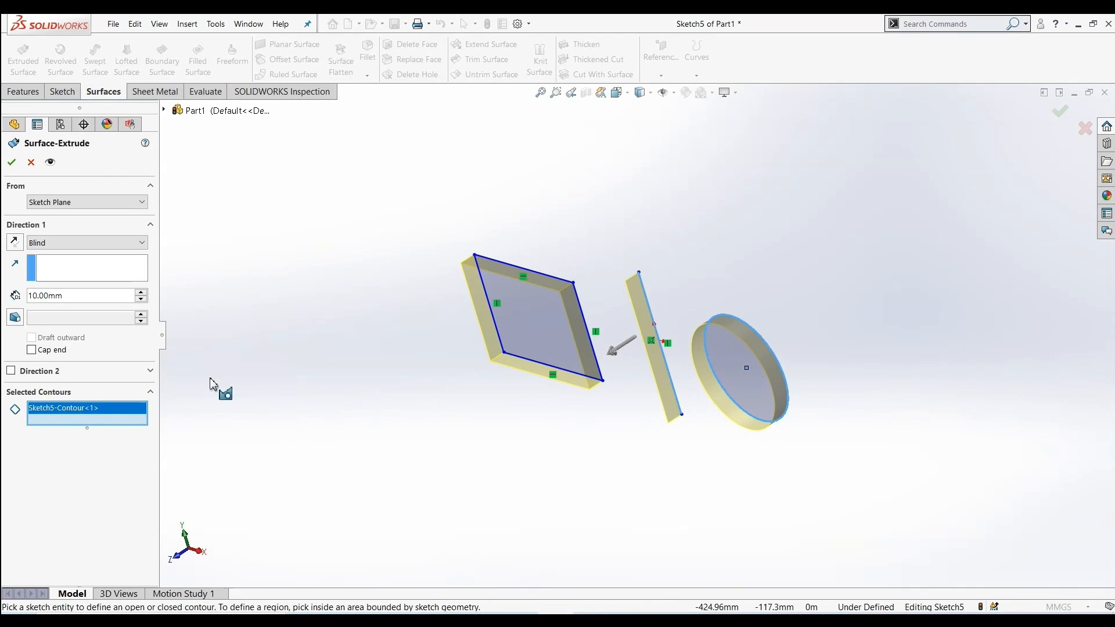
{"action": "left_click", "coordinate": [80, 244]}
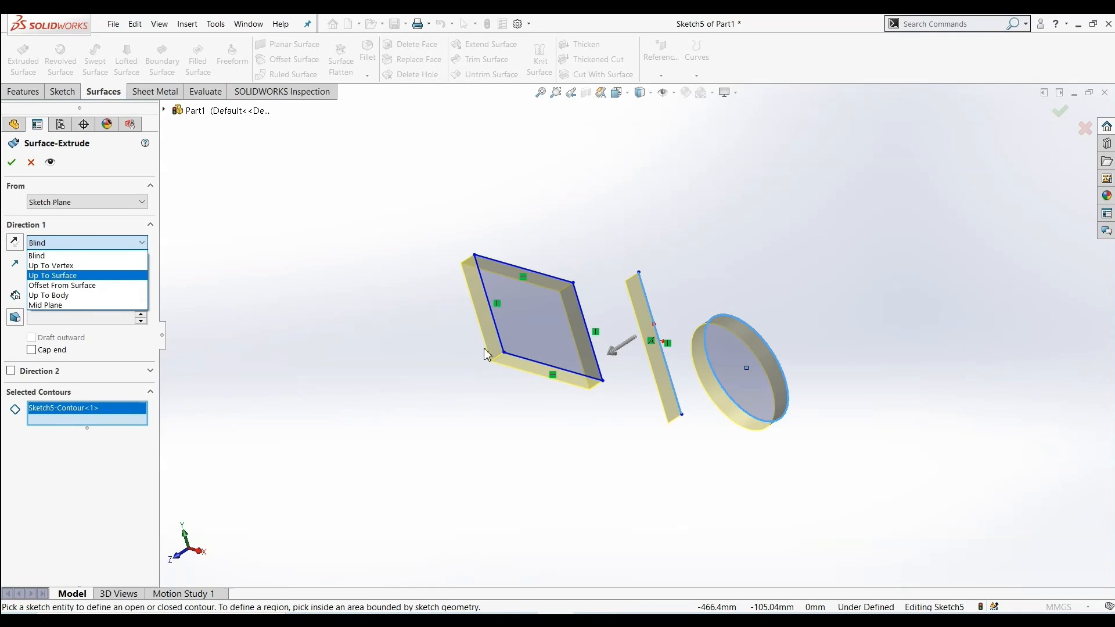
{"action": "left_click", "coordinate": [362, 355]}
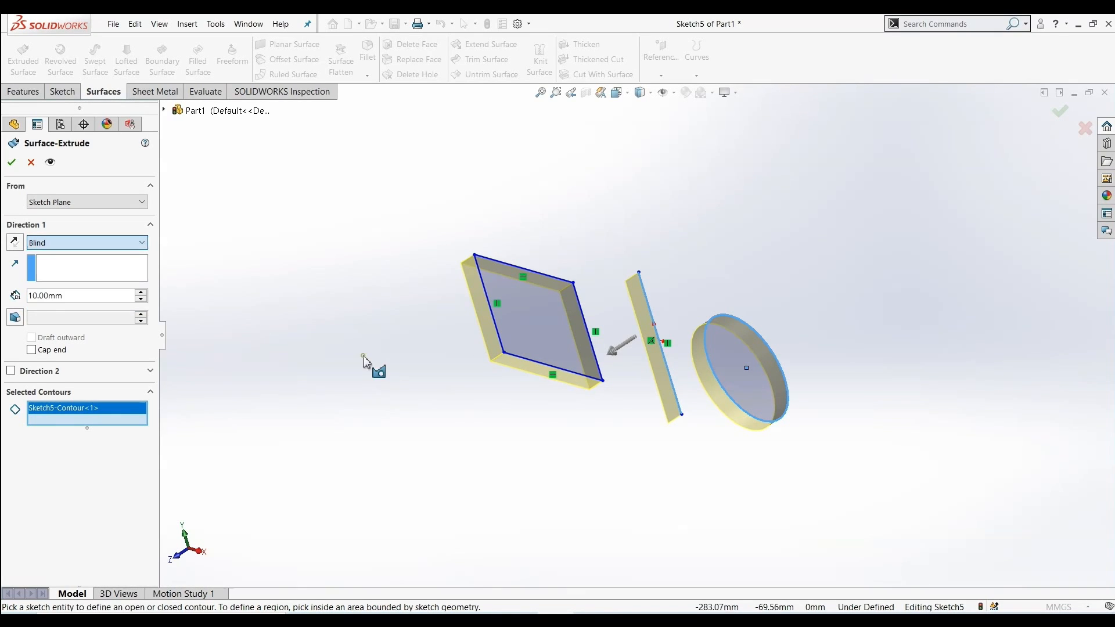
{"action": "left_click", "coordinate": [141, 294]}
{"action": "left_click", "coordinate": [141, 294]}
{"action": "left_click", "coordinate": [142, 293]}
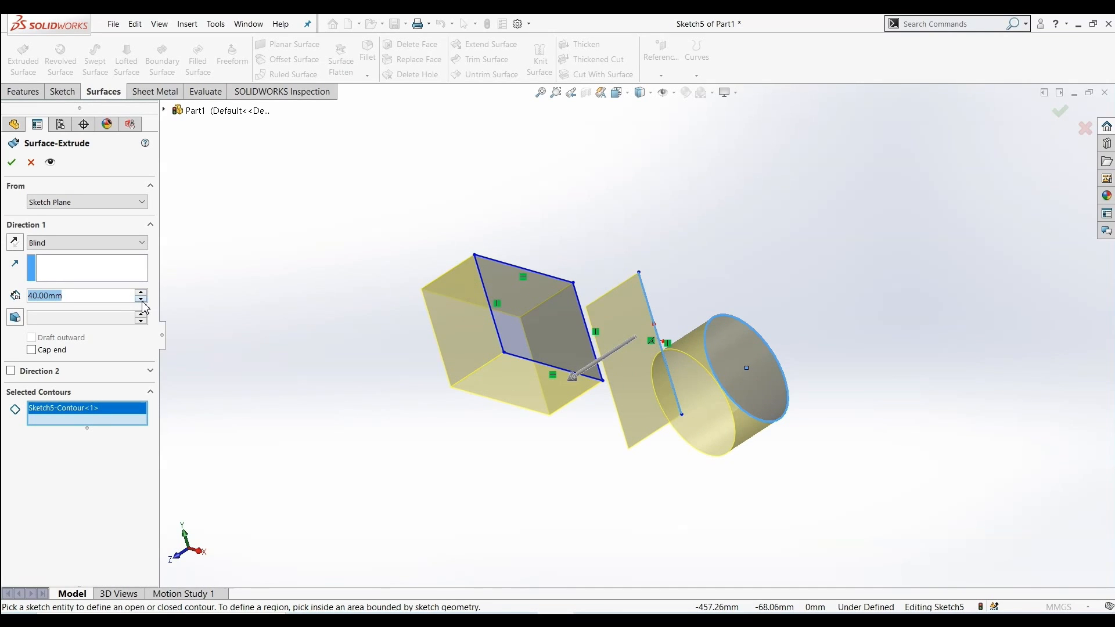
{"action": "left_click", "coordinate": [142, 300]}
{"action": "left_click", "coordinate": [141, 300]}
{"action": "left_click", "coordinate": [142, 300]}
{"action": "left_click", "coordinate": [124, 243]}
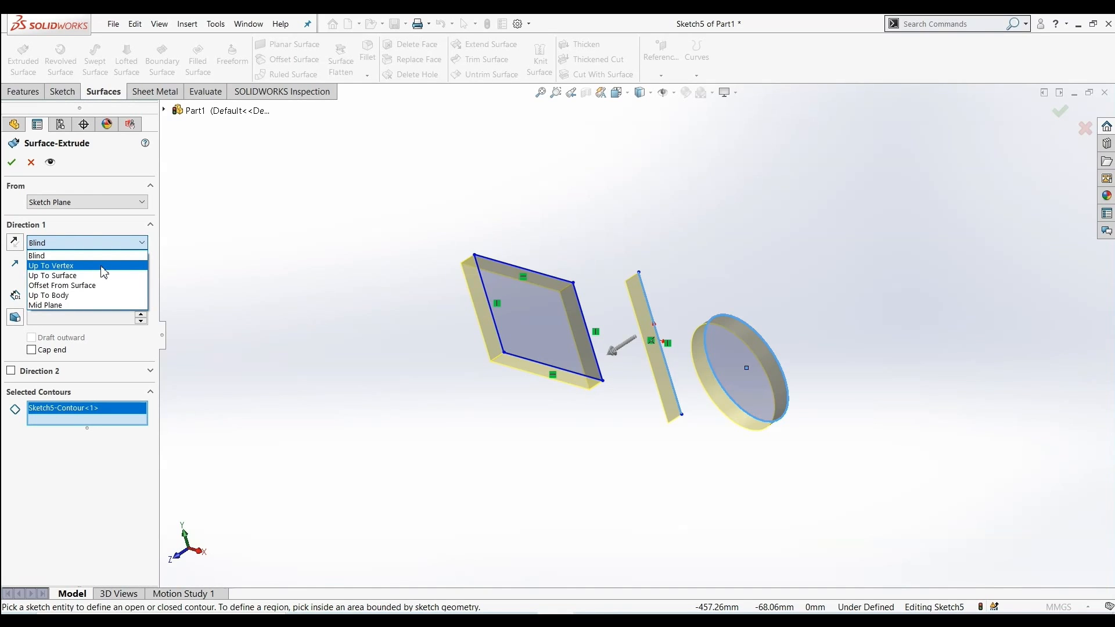
{"action": "left_click", "coordinate": [255, 269]}
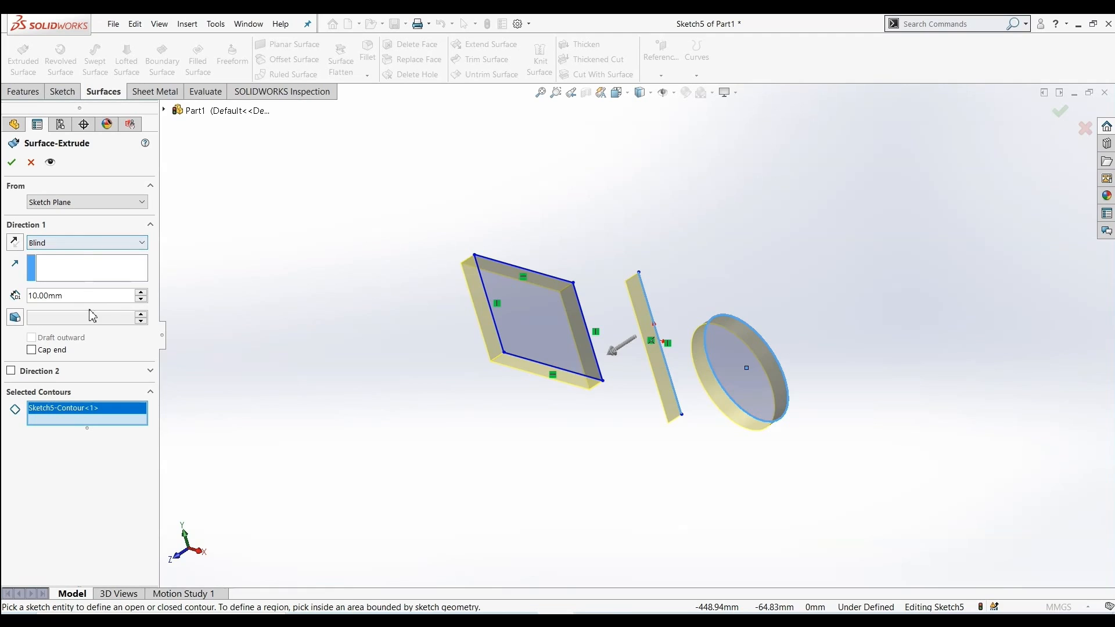
Try a 33° draft on the surface extrusion and switch the draft off again
{"action": "left_click", "coordinate": [16, 319]}
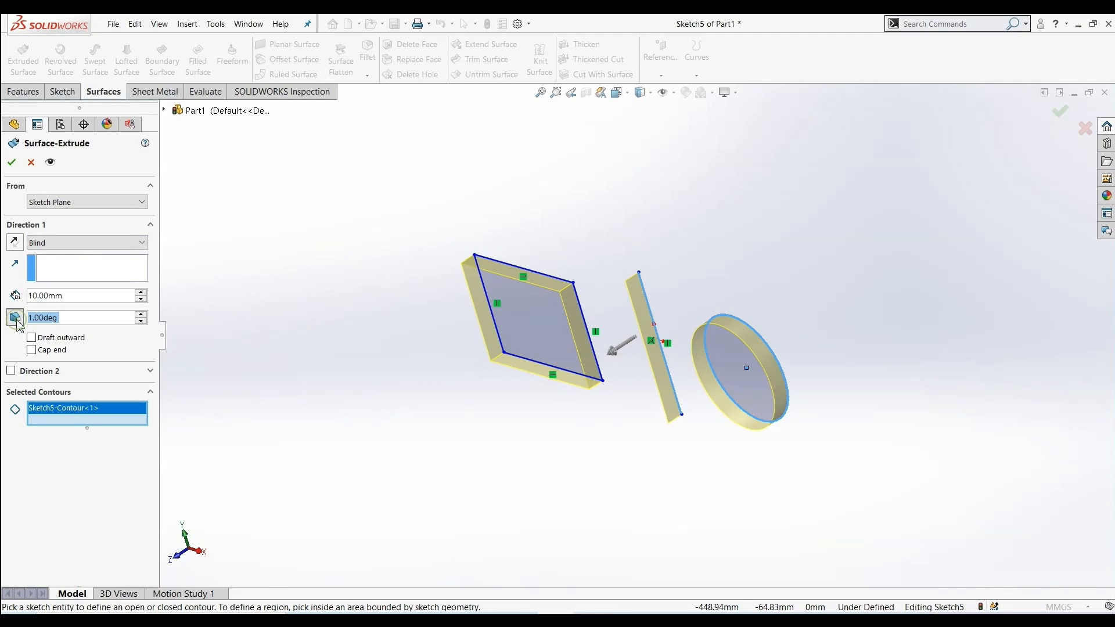
{"action": "mouse_move", "coordinate": [403, 391]}
{"action": "middle_mouse_down"}
{"action": "mouse_move", "coordinate": [418, 413]}
{"action": "mouse_move", "coordinate": [385, 412]}
{"action": "middle_mouse_up"}
{"action": "left_click", "coordinate": [139, 314]}
{"action": "left_click", "coordinate": [139, 314]}
{"action": "left_click", "coordinate": [140, 314]}
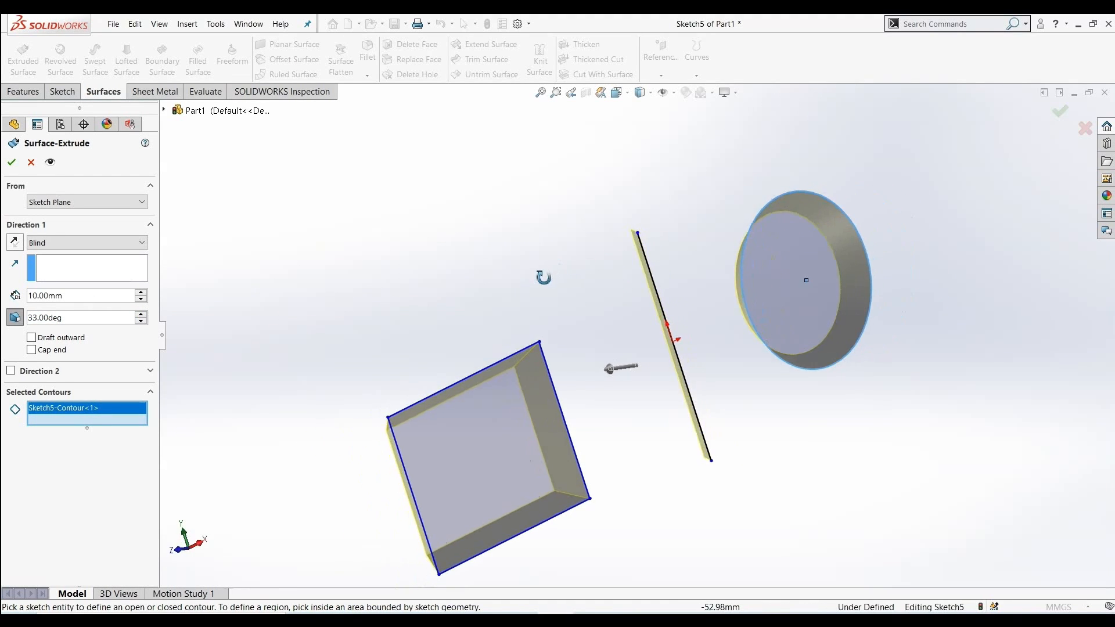
{"action": "mouse_move", "coordinate": [544, 277]}
{"action": "middle_mouse_down"}
{"action": "mouse_move", "coordinate": [580, 273]}
{"action": "mouse_move", "coordinate": [495, 221]}
{"action": "mouse_move", "coordinate": [545, 272]}
{"action": "mouse_move", "coordinate": [545, 256]}
{"action": "middle_mouse_up"}
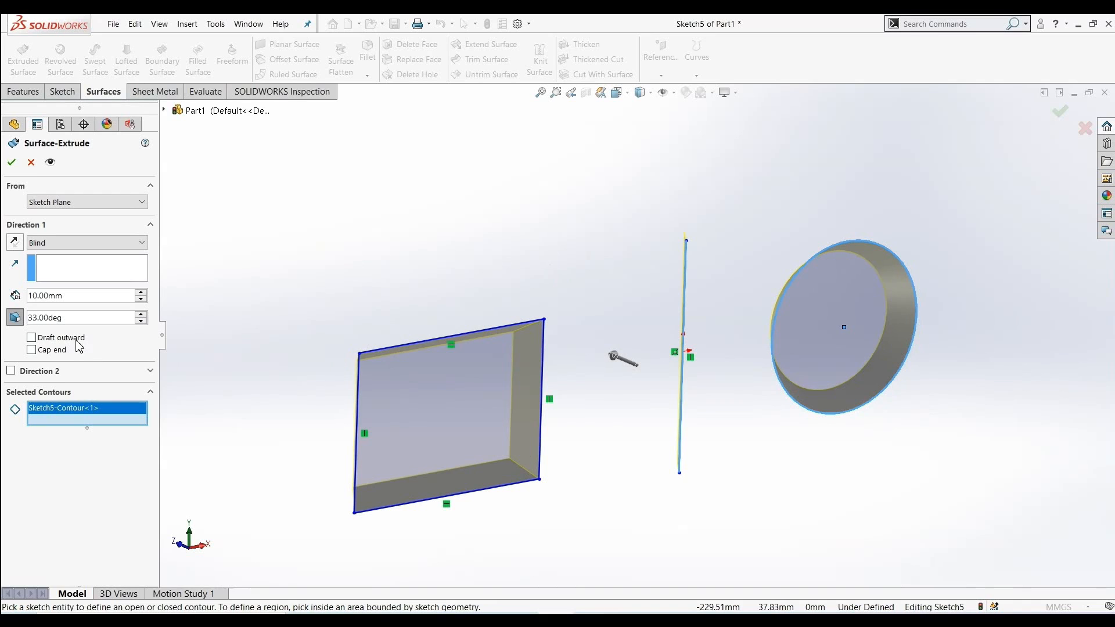
{"action": "left_click", "coordinate": [15, 318]}
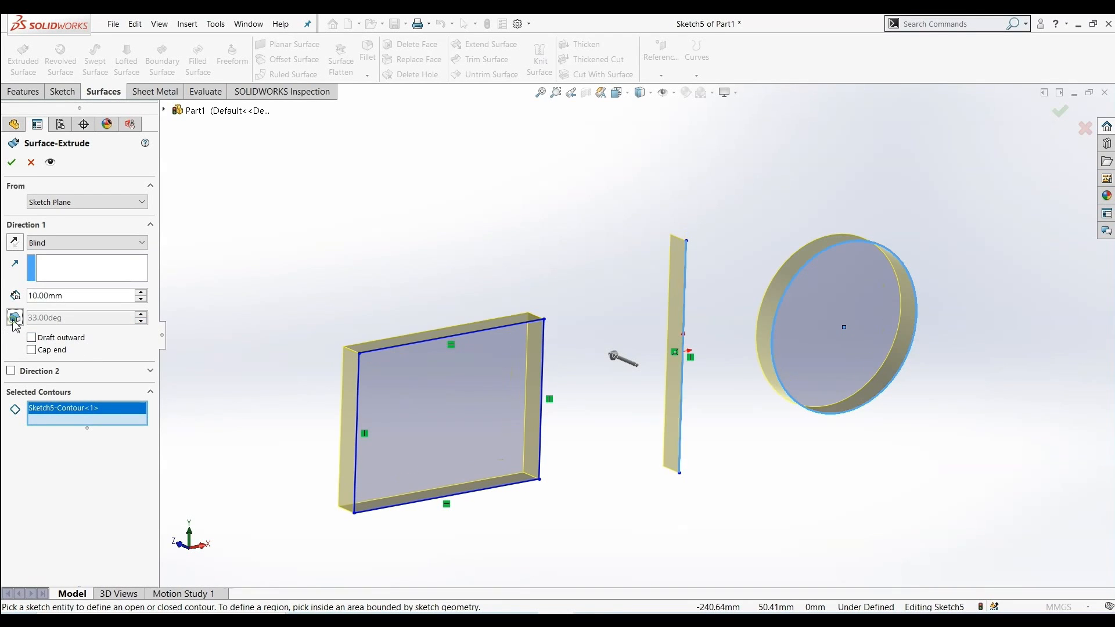
{"action": "mouse_move", "coordinate": [316, 382]}
{"action": "middle_mouse_down"}
{"action": "mouse_move", "coordinate": [286, 319]}
{"action": "mouse_move", "coordinate": [281, 399]}
{"action": "mouse_move", "coordinate": [324, 408]}
{"action": "mouse_move", "coordinate": [269, 386]}
{"action": "mouse_move", "coordinate": [323, 406]}
{"action": "middle_mouse_up"}
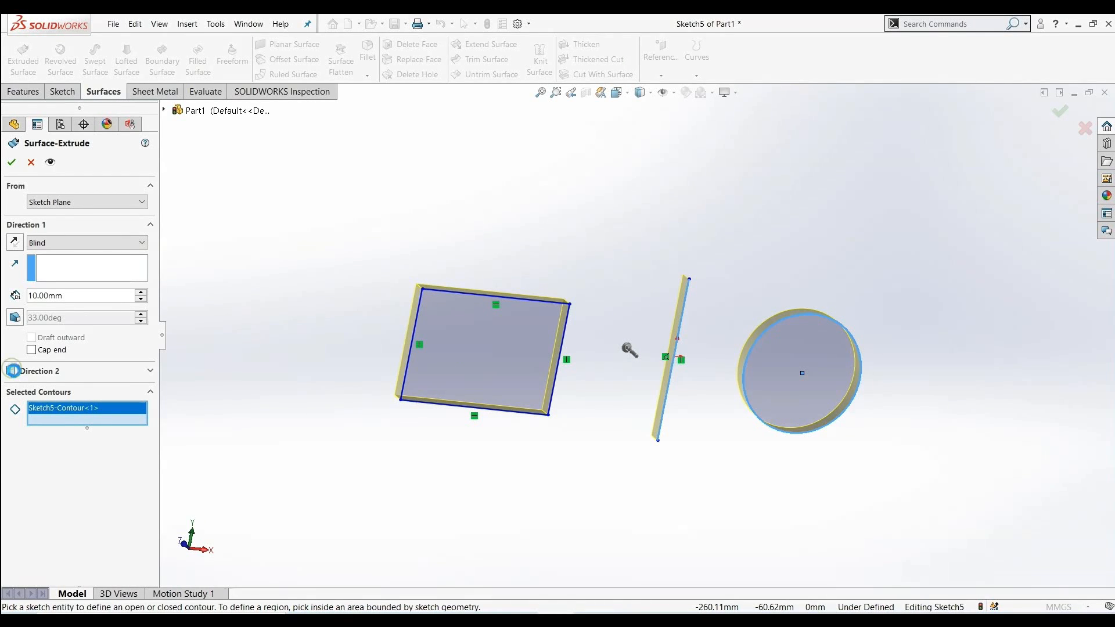
Add a Blind 10 mm second direction to the surface extrusion and finish the feature
{"action": "left_click", "coordinate": [12, 370]}
{"action": "middle_click_drag", "start_coordinate": [375, 395], "coordinate": [597, 505]}
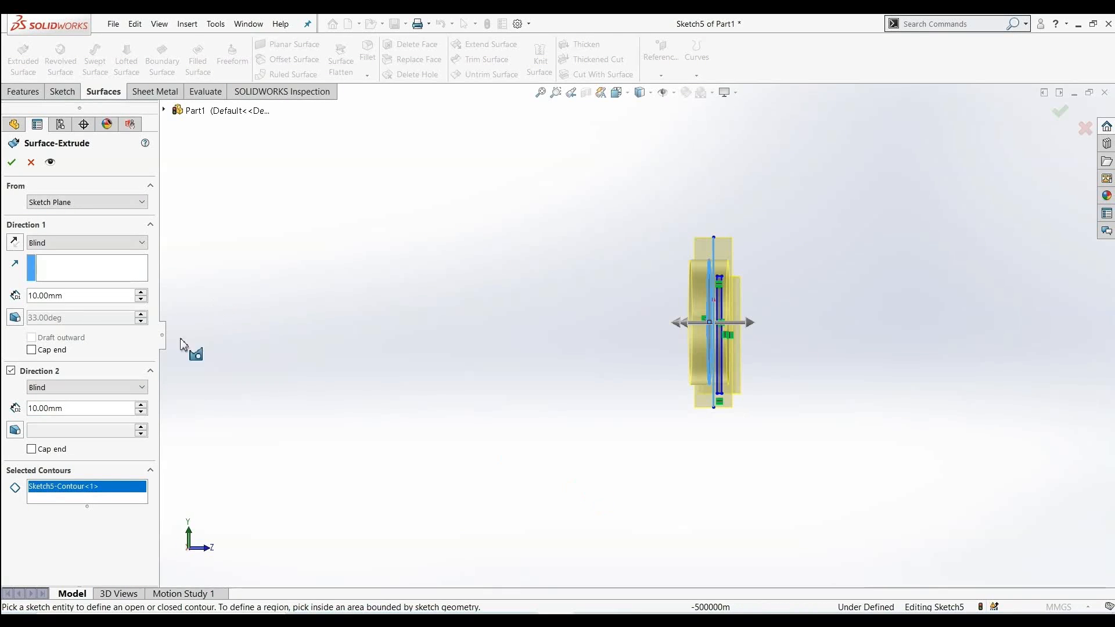
{"action": "left_click", "coordinate": [65, 243]}
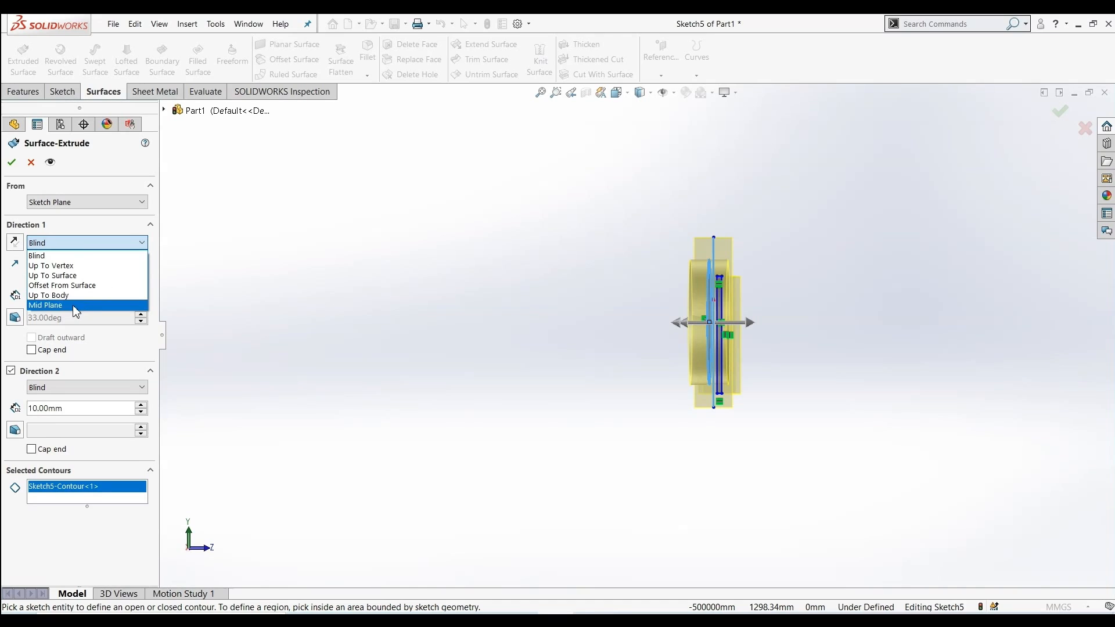
{"action": "left_click", "coordinate": [75, 255]}
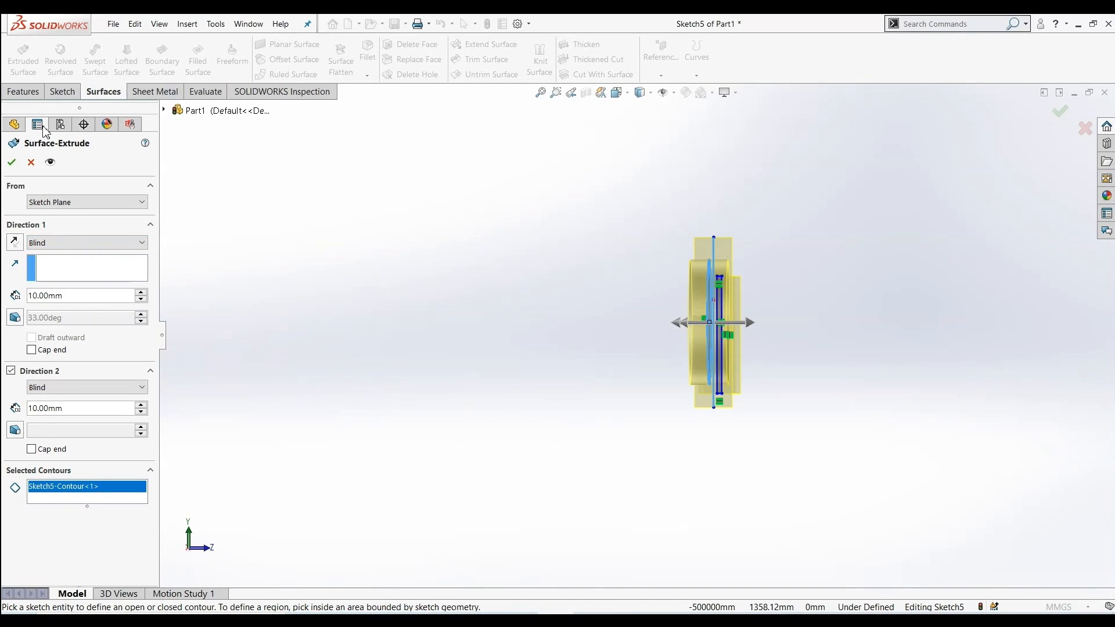
{"action": "left_click", "coordinate": [17, 166]}
Inspect the resulting extruded surfaces from different angles
{"action": "middle_click_drag", "start_coordinate": [321, 314], "coordinate": [395, 448]}
{"action": "scroll", "coordinate": [755, 225], "scroll_direction": "down", "scroll_amount": 4}
{"action": "scroll", "coordinate": [776, 228], "scroll_direction": "up", "scroll_amount": 3}
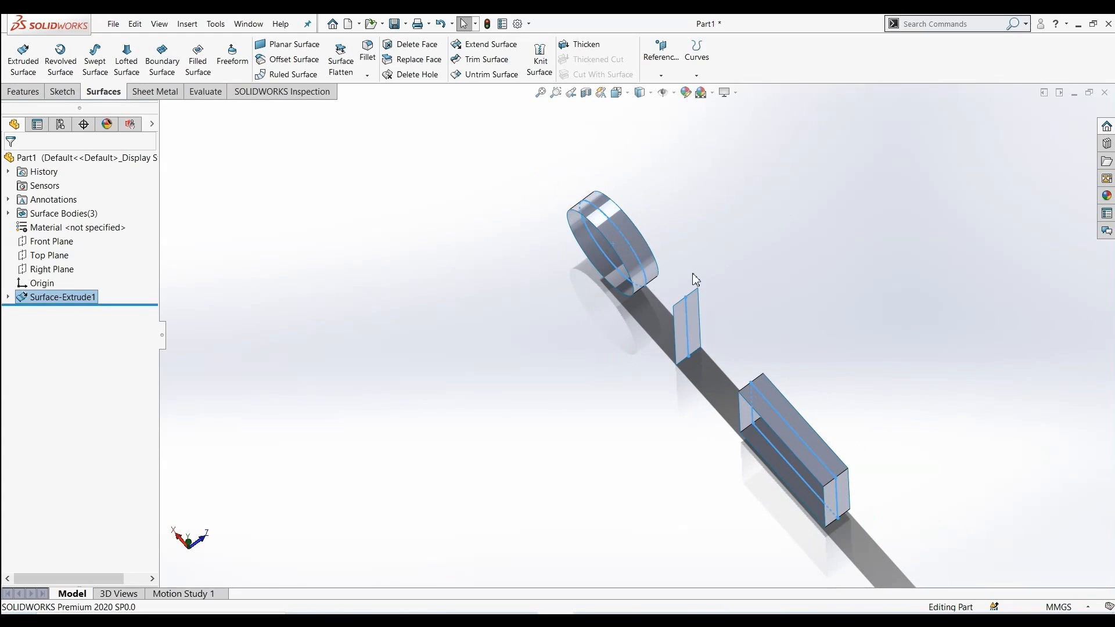
{"action": "middle_click_drag", "start_coordinate": [498, 399], "coordinate": [534, 326]}
{"action": "scroll", "coordinate": [534, 326], "scroll_direction": "down", "scroll_amount": 1}
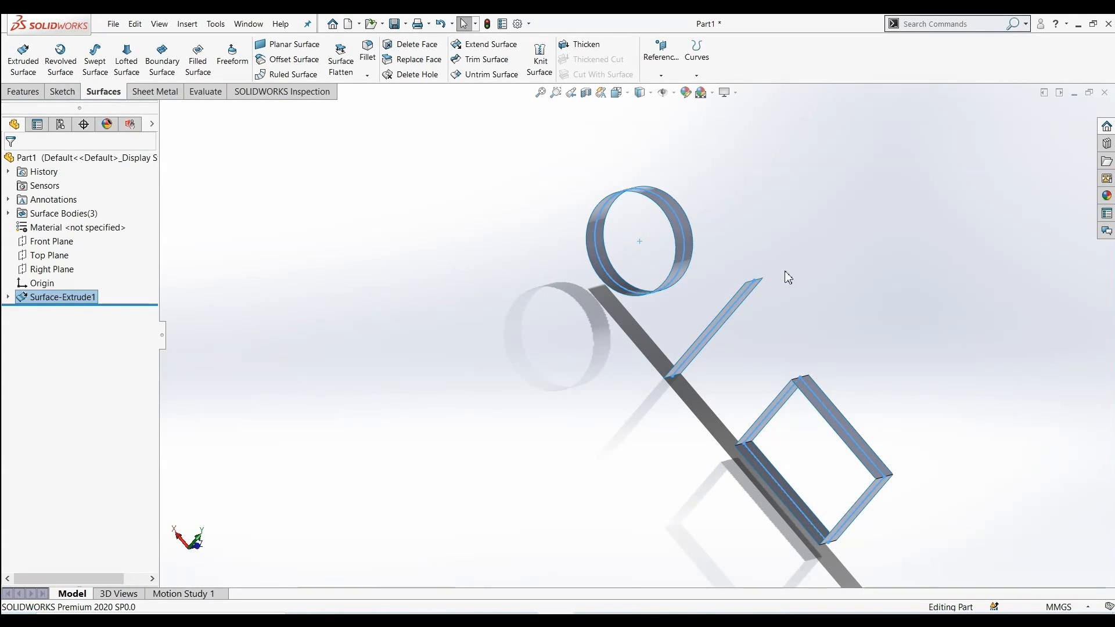
Start a sketch on the Front Plane and draw a circle centred on the origin, about 87 mm in diameter
{"action": "middle_click_drag", "start_coordinate": [796, 276], "coordinate": [619, 292]}
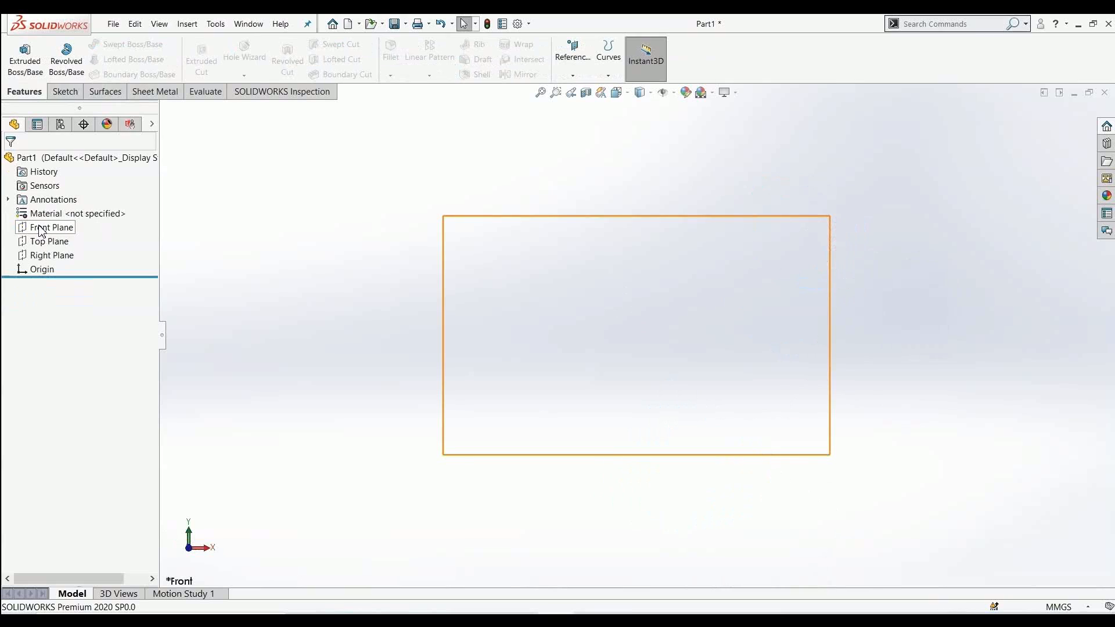
{"action": "left_click", "coordinate": [44, 227]}
{"action": "left_click", "coordinate": [49, 213]}
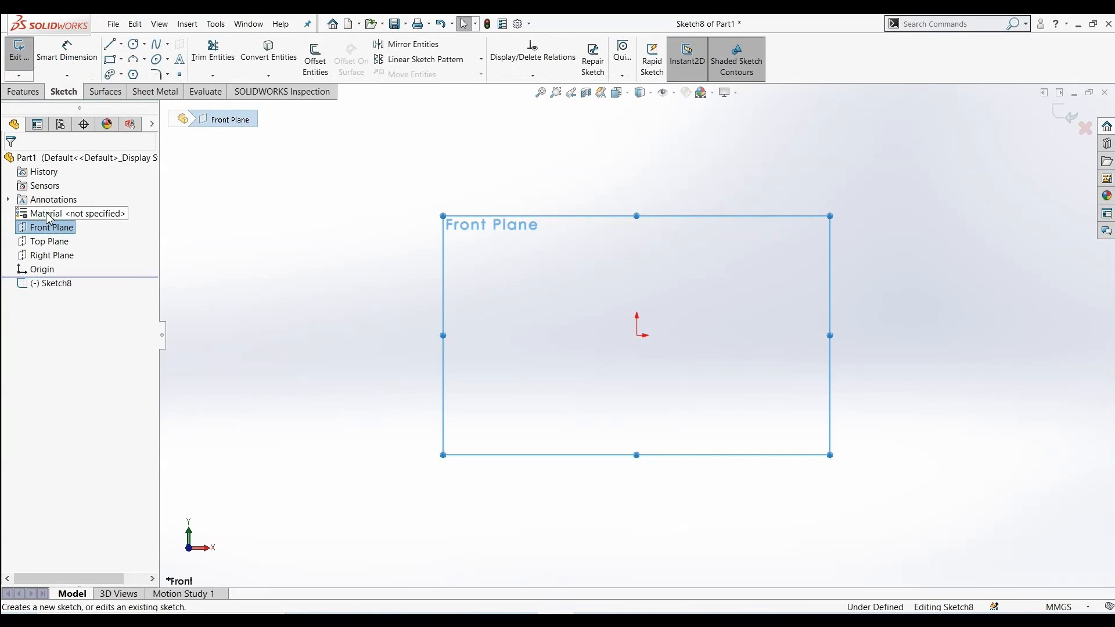
{"action": "left_click", "coordinate": [134, 45]}
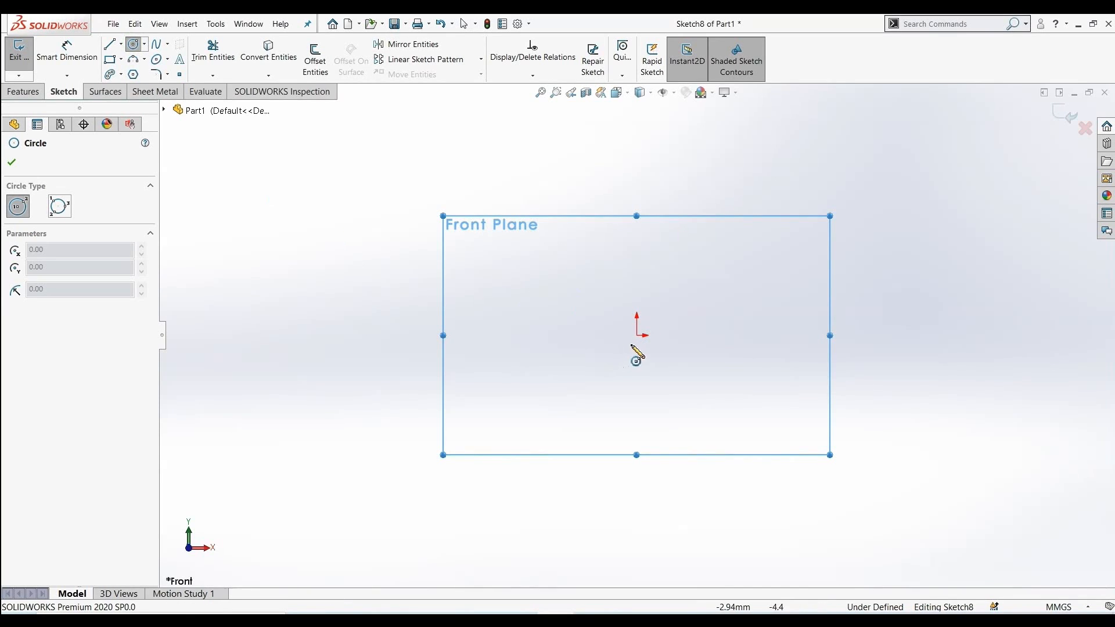
{"action": "left_click", "coordinate": [637, 335]}
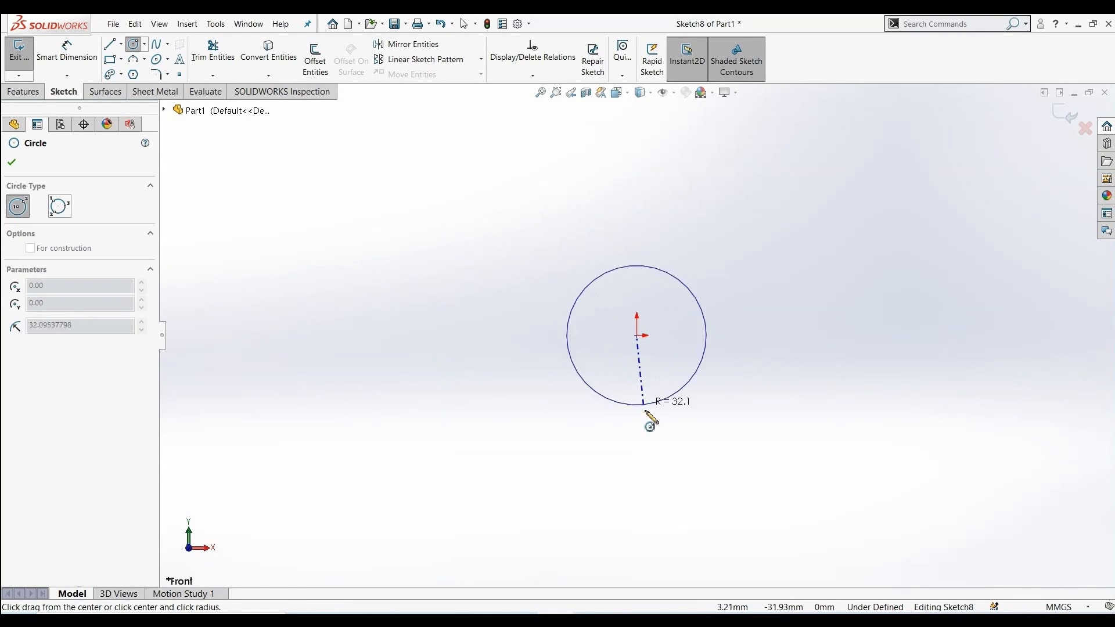
{"action": "left_click", "coordinate": [646, 431]}
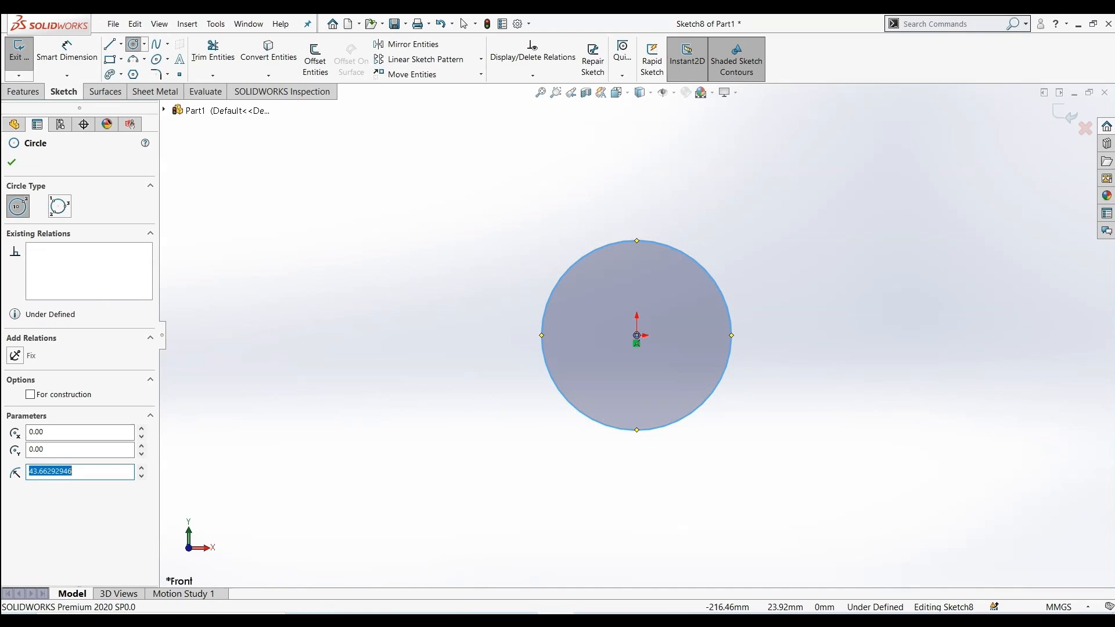
{"action": "left_click", "coordinate": [13, 164]}
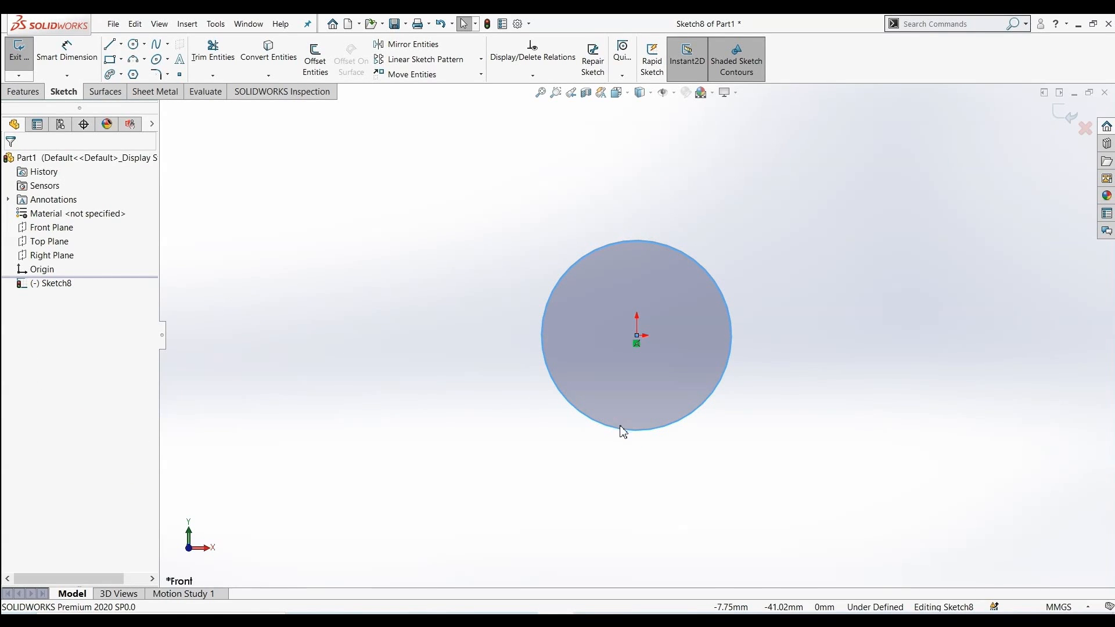
Dimension the circle's diameter to 100 mm
{"action": "left_click", "coordinate": [621, 432]}
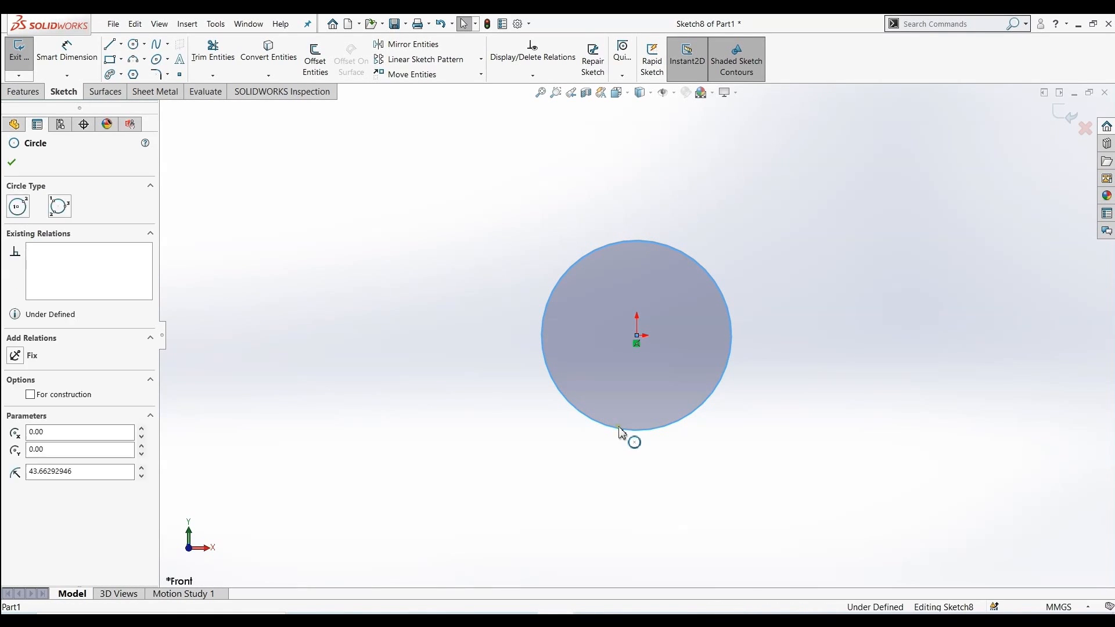
{"action": "left_click", "coordinate": [67, 49]}
{"action": "left_click", "coordinate": [544, 365]}
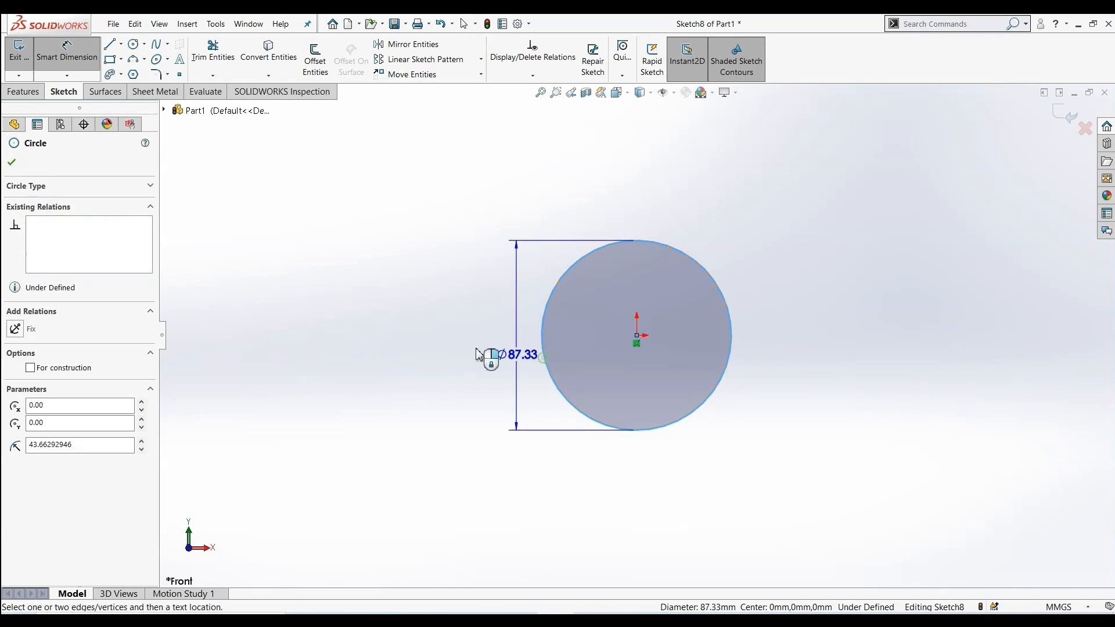
{"action": "left_click", "coordinate": [371, 355]}
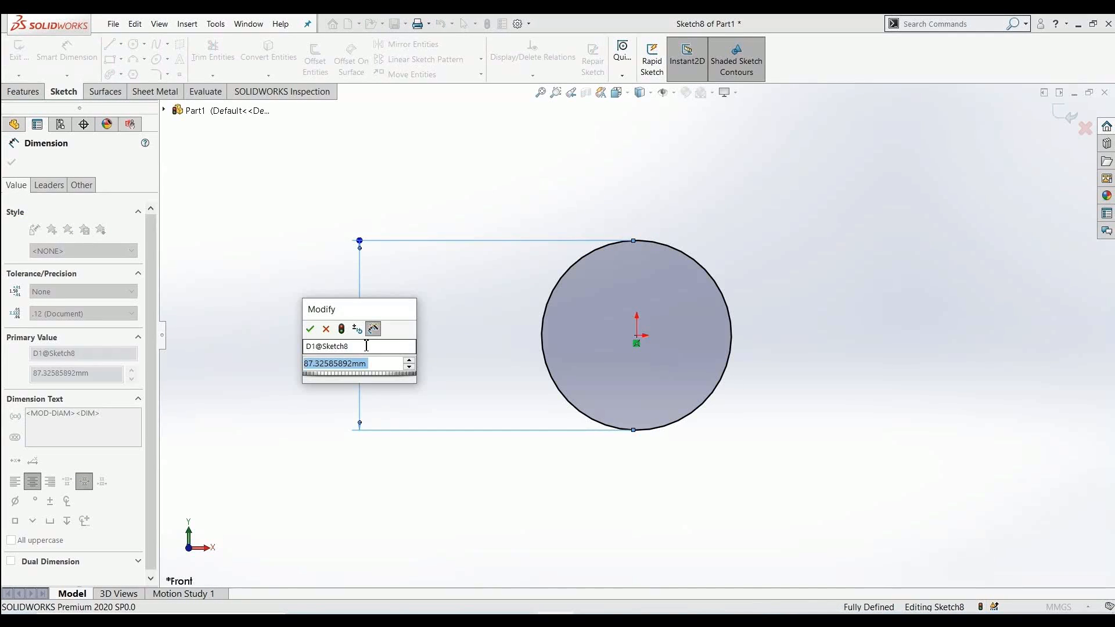
{"action": "type", "text": "100"}
{"action": "key", "text": "Return"}
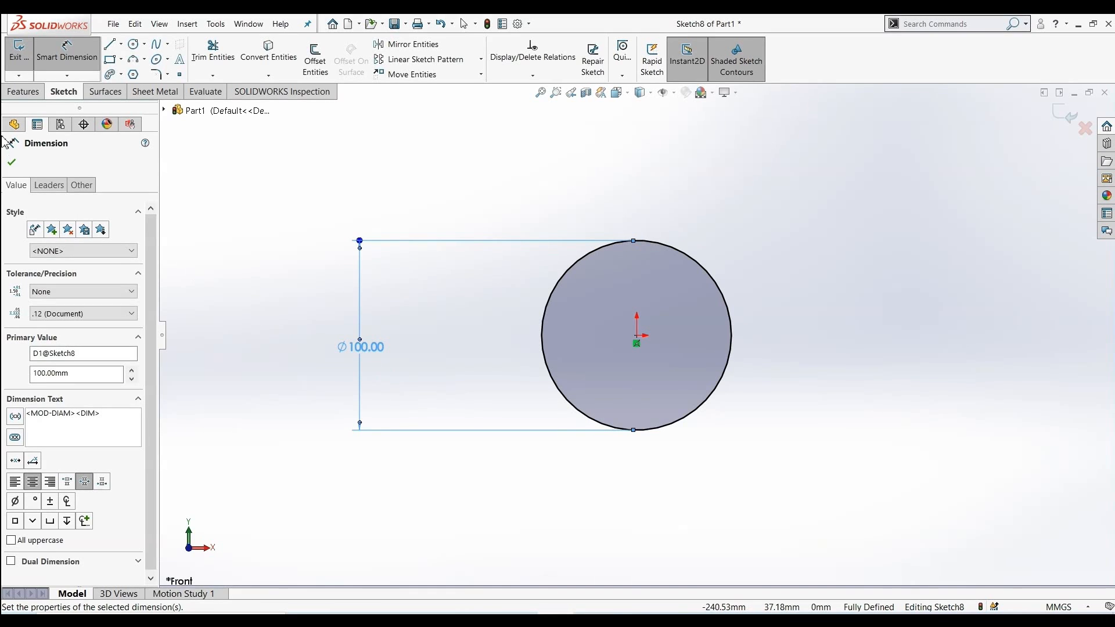
{"action": "left_click", "coordinate": [11, 162]}
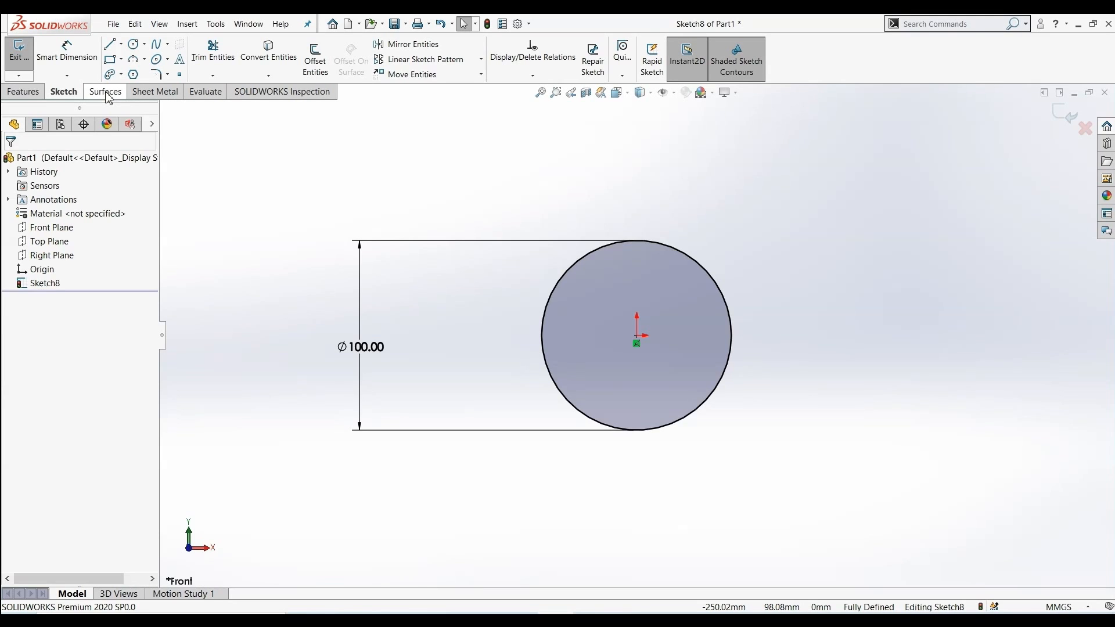
Extrude the circle as a 1 mm Blind boss
{"action": "left_click", "coordinate": [27, 94]}
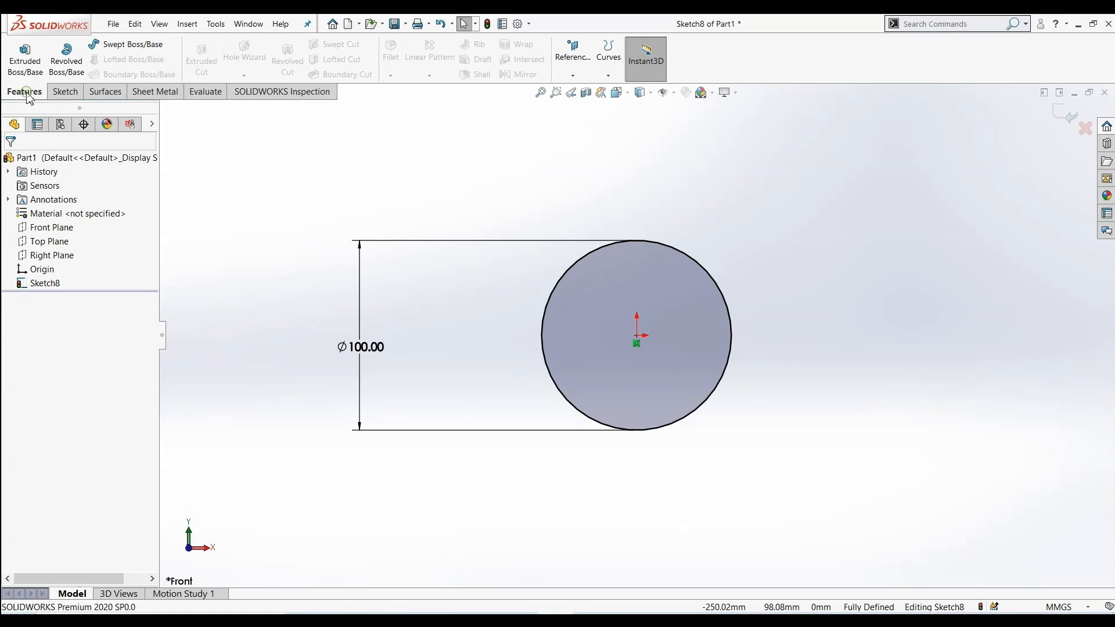
{"action": "left_click", "coordinate": [27, 61]}
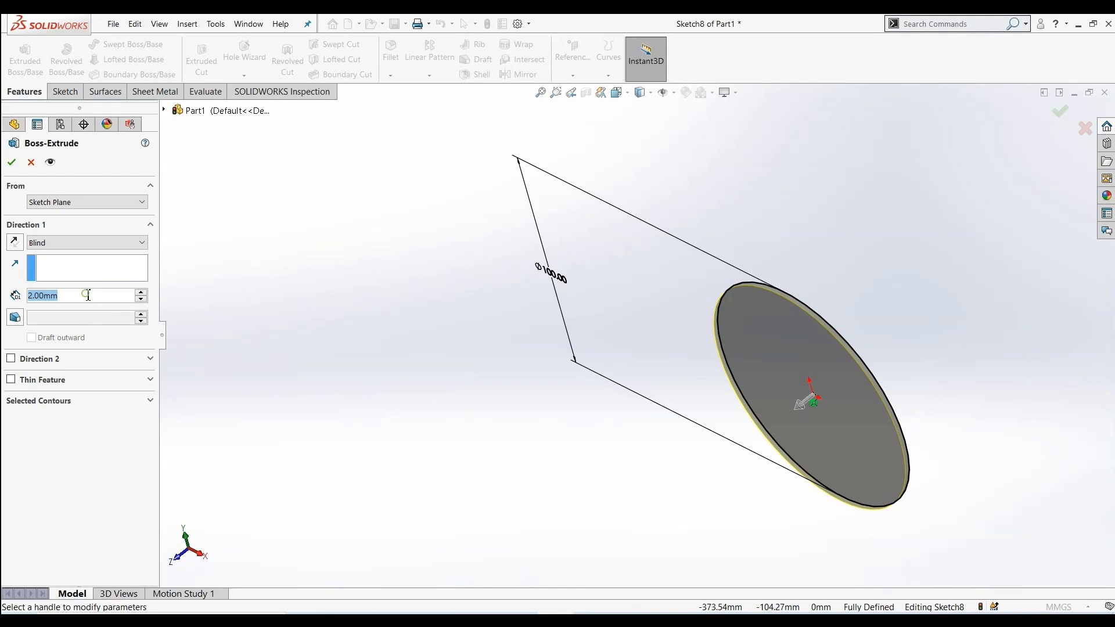
{"action": "type", "text": "1"}
{"action": "key", "text": "Return"}
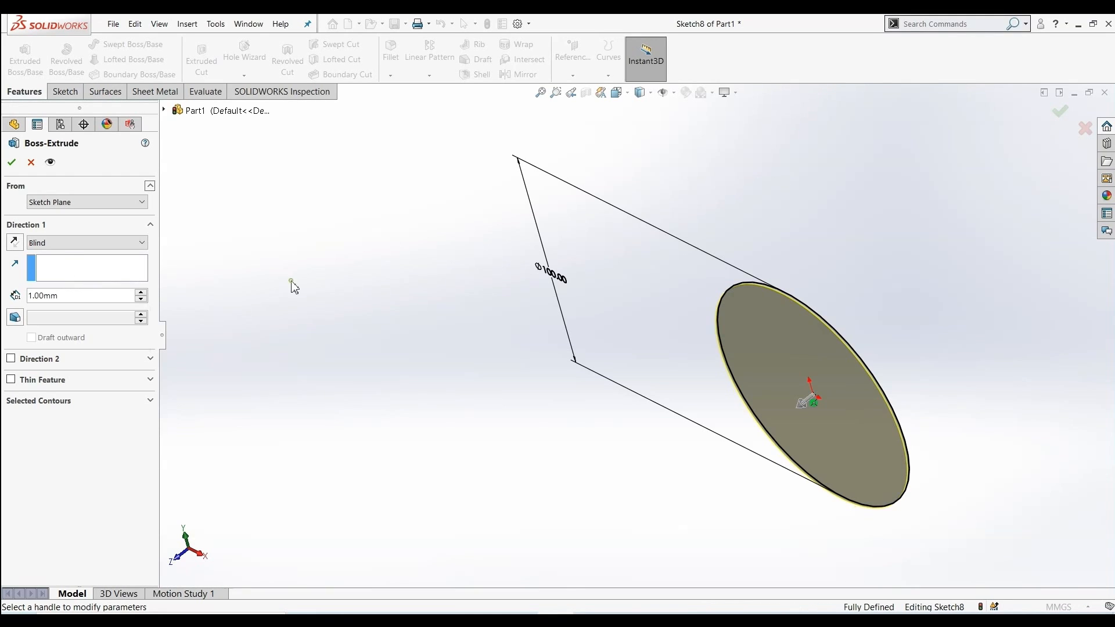
{"action": "left_click", "coordinate": [12, 163]}
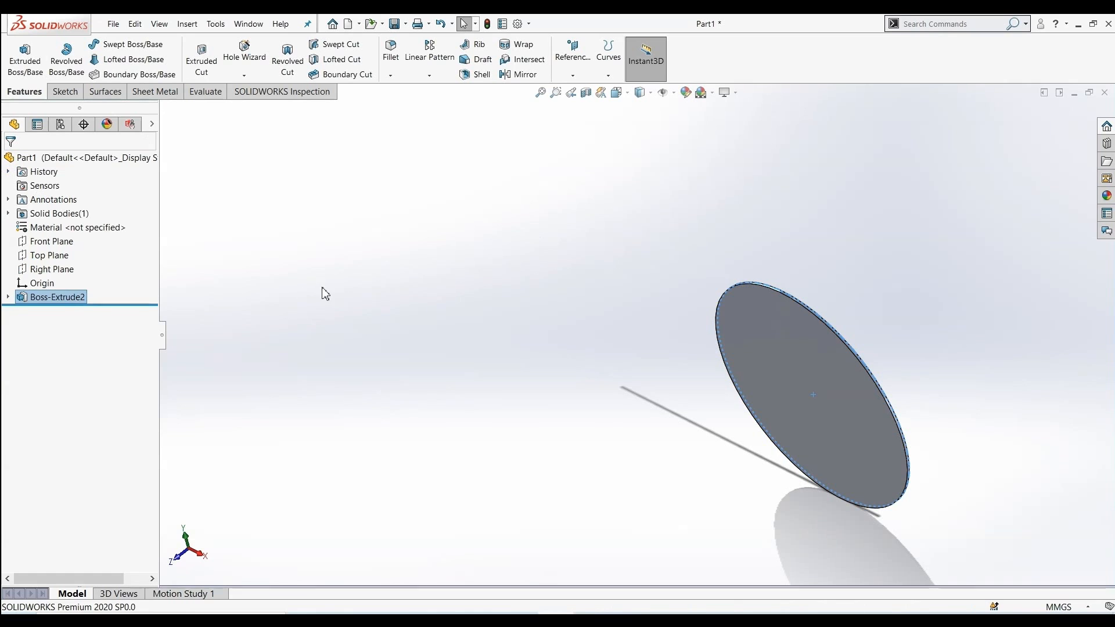
Start a new sketch on the front face of the extruded disc
{"action": "middle_click_drag", "start_coordinate": [480, 349], "coordinate": [580, 217]}
{"action": "left_click", "coordinate": [882, 462]}
{"action": "right_click", "coordinate": [911, 416]}
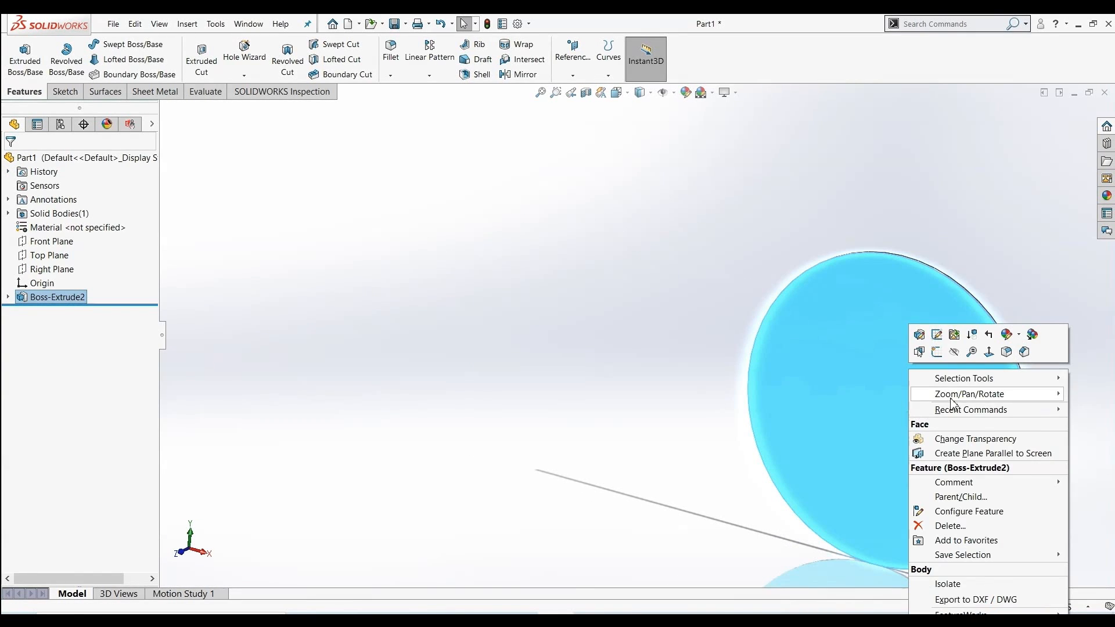
{"action": "left_click", "coordinate": [677, 356]}
{"action": "right_click", "coordinate": [839, 377]}
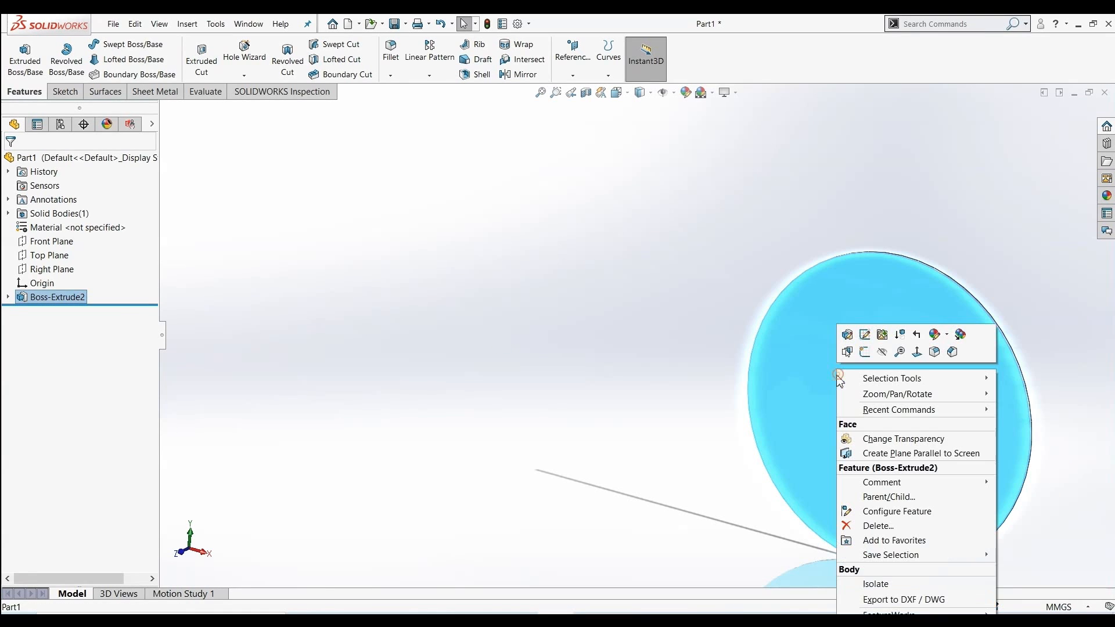
{"action": "left_click", "coordinate": [865, 353]}
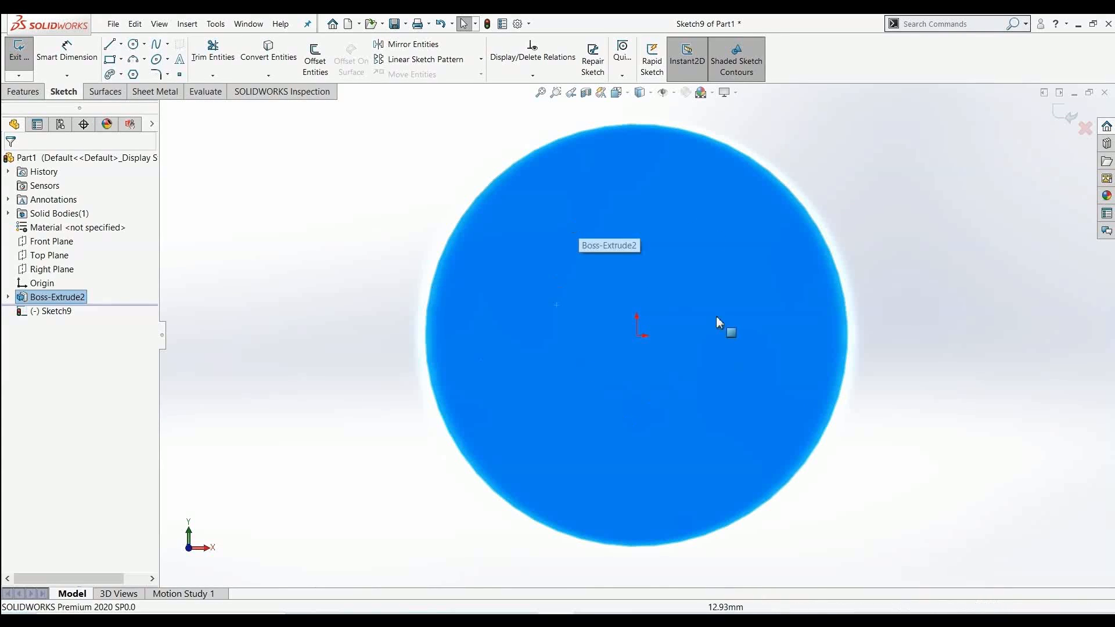
Convert the disc face's circular edge into sketch geometry with Convert Entities
{"action": "key", "text": "f"}
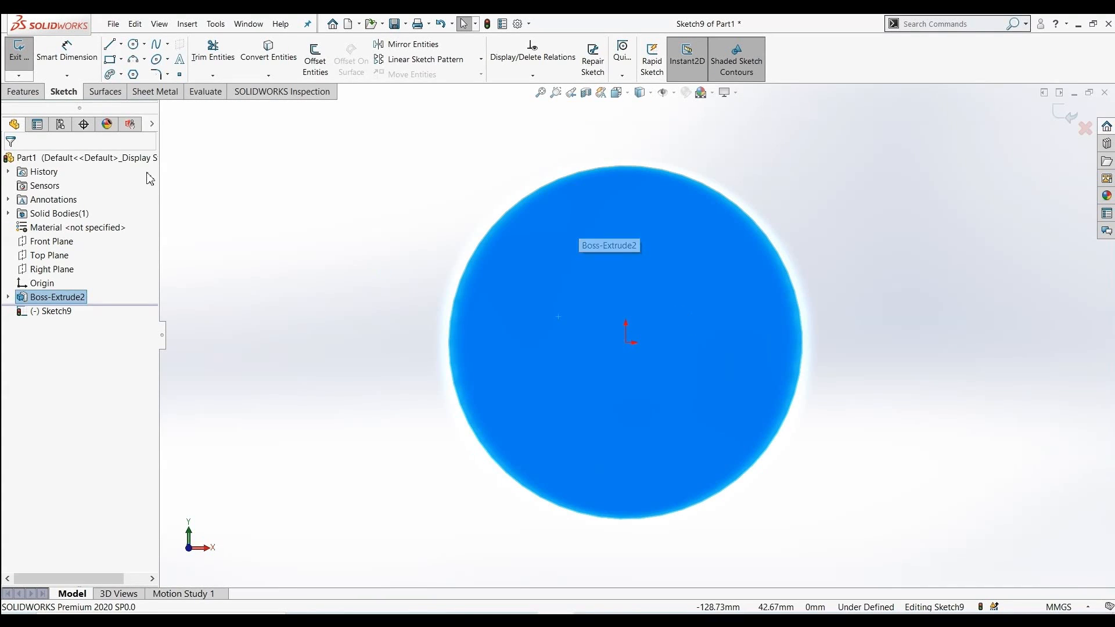
{"action": "left_click", "coordinate": [269, 51]}
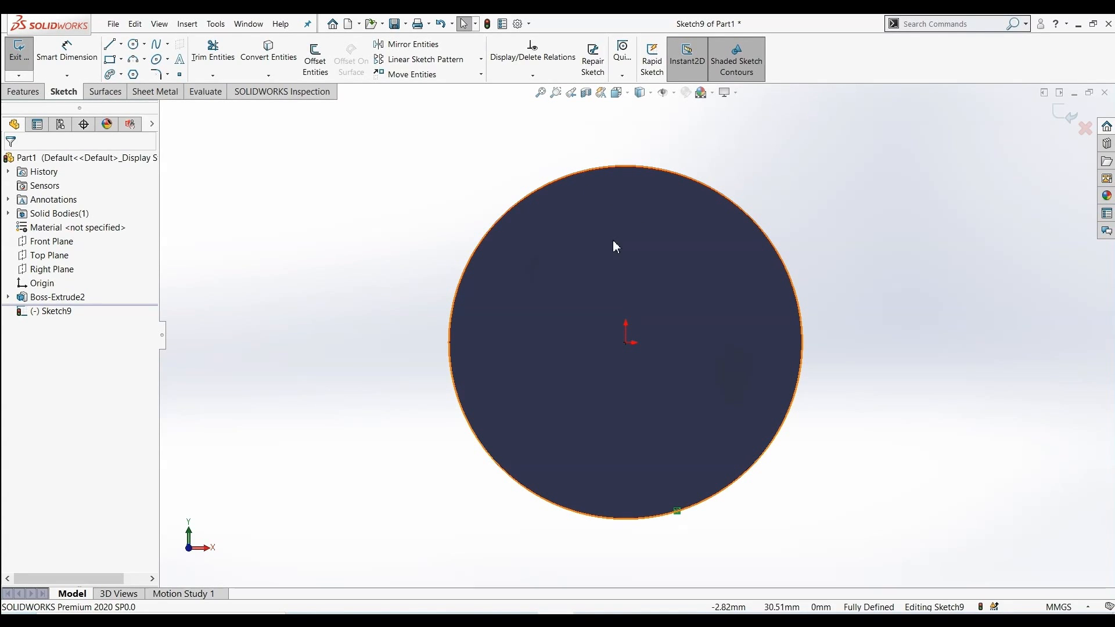
{"action": "left_click", "coordinate": [281, 61]}
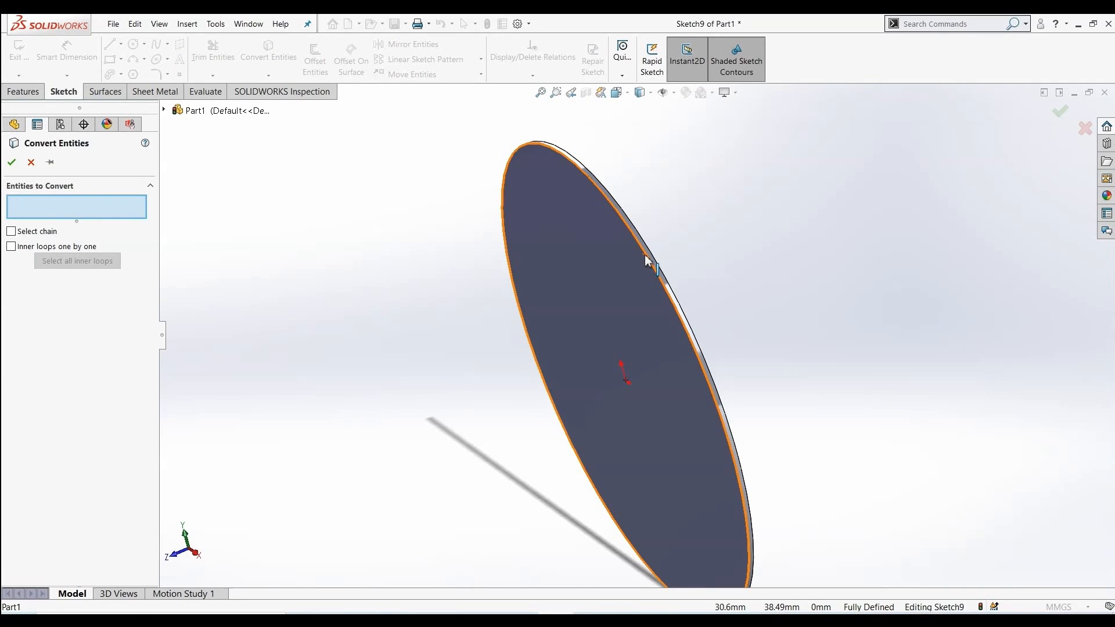
{"action": "left_click", "coordinate": [645, 256]}
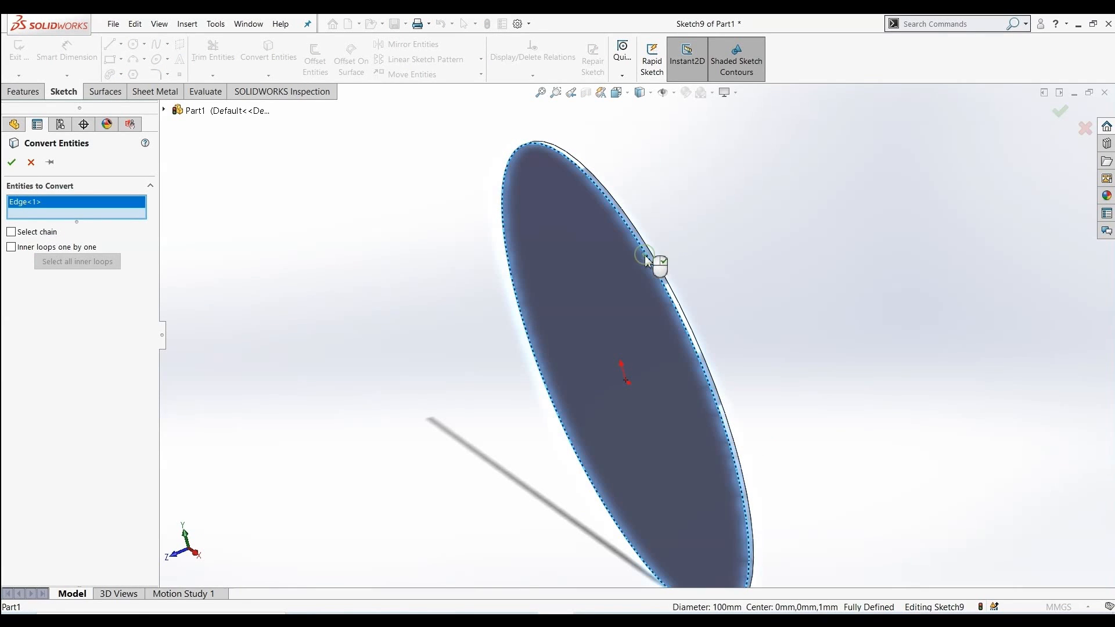
{"action": "left_click", "coordinate": [11, 163]}
{"action": "middle_click_drag", "start_coordinate": [309, 327], "coordinate": [377, 259]}
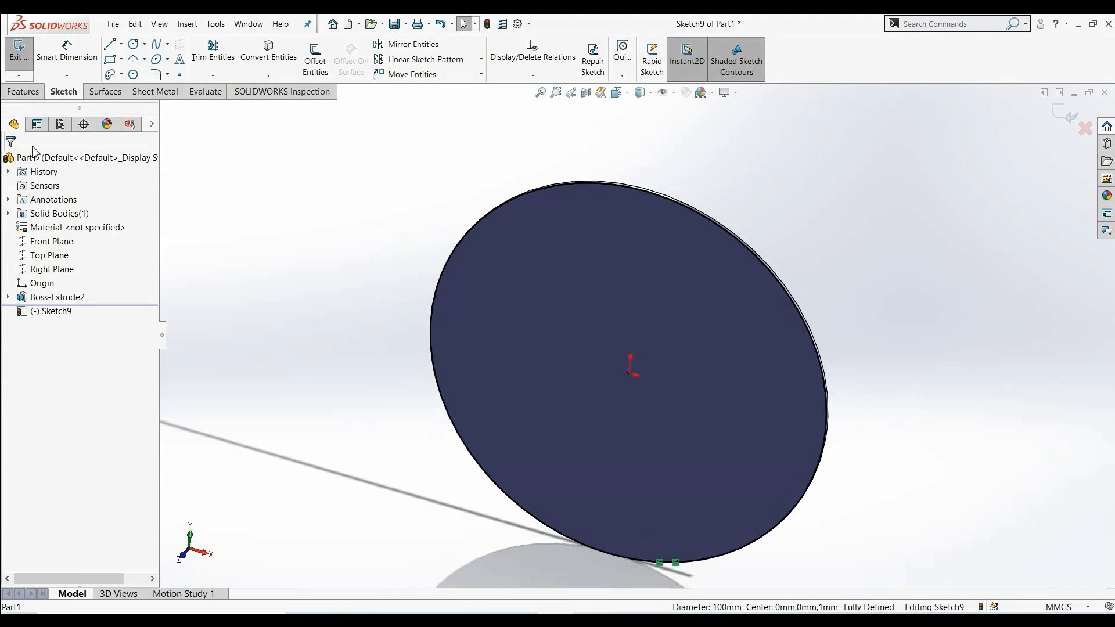
Create an Extruded Surface from the converted circle, Blind at 61 mm
{"action": "left_click", "coordinate": [24, 92]}
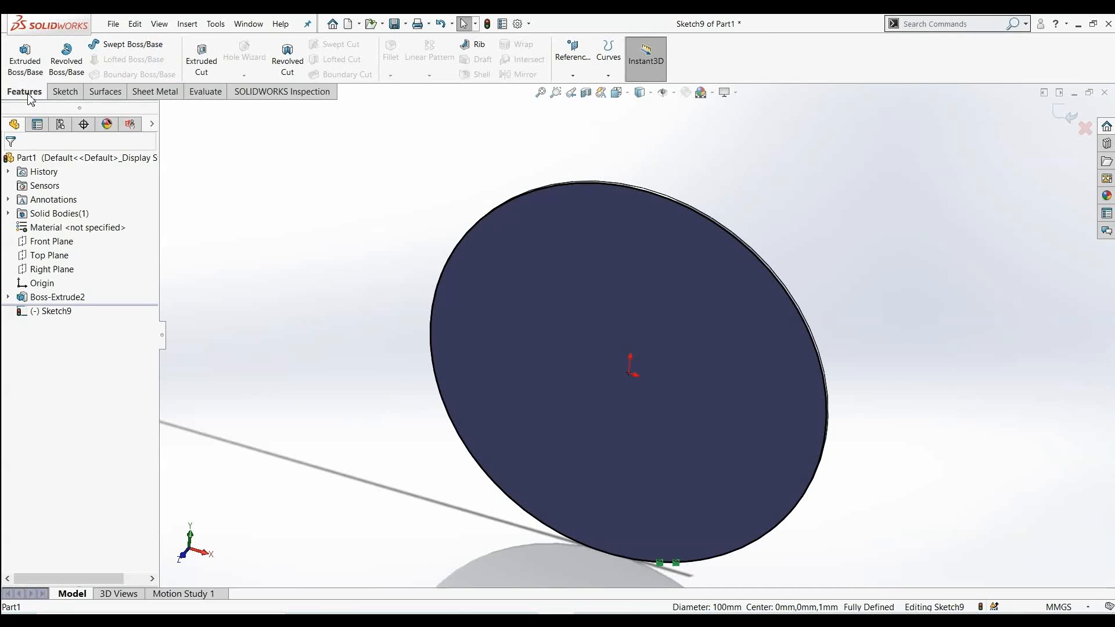
{"action": "left_click", "coordinate": [104, 92]}
{"action": "left_click", "coordinate": [22, 52]}
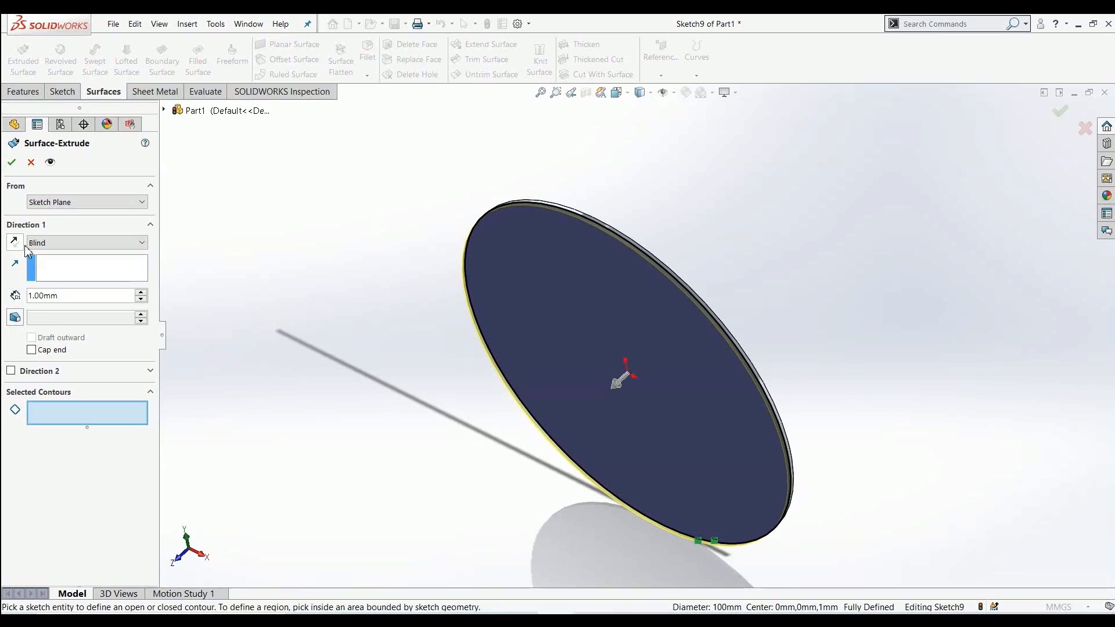
{"action": "left_click_drag", "start_coordinate": [141, 294], "coordinate": [144, 298]}
{"action": "scroll", "coordinate": [292, 314], "scroll_direction": "up", "scroll_amount": 3}
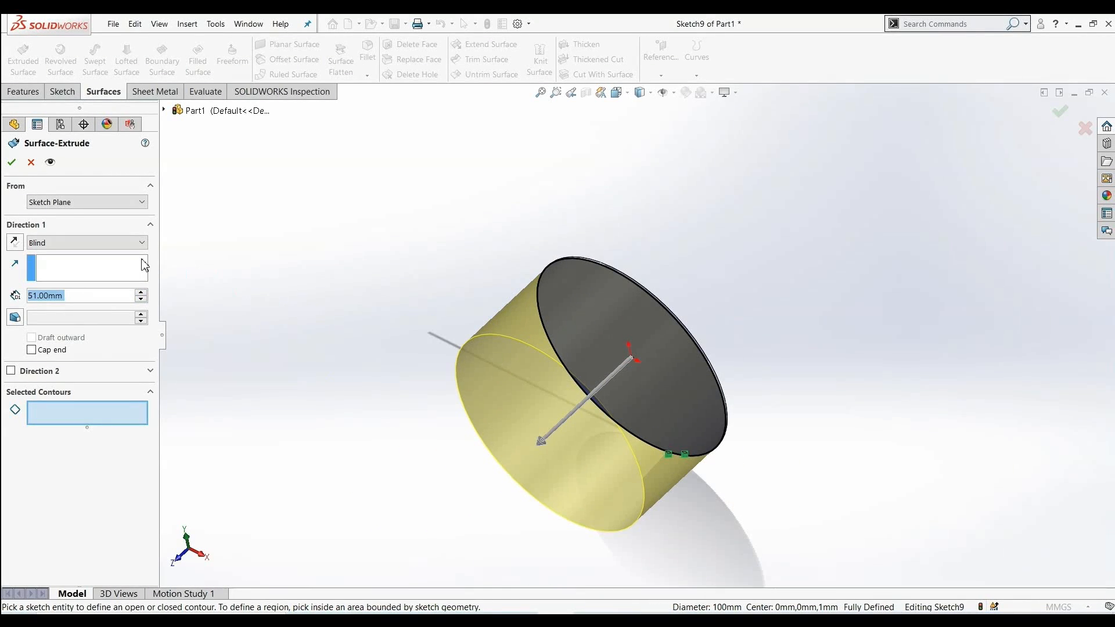
{"action": "left_click", "coordinate": [141, 293]}
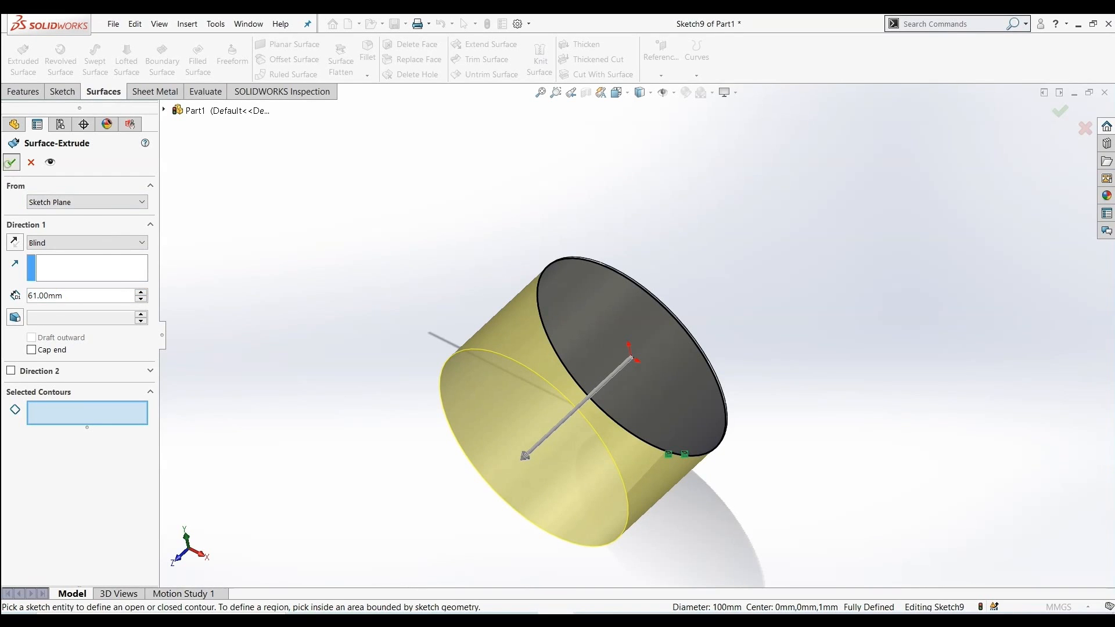
{"action": "left_click", "coordinate": [11, 162]}
Rotate the view to inspect the cylindrical surface and the disc
{"action": "middle_click_drag", "start_coordinate": [422, 232], "coordinate": [382, 233]}
{"action": "left_click", "coordinate": [404, 263]}
{"action": "middle_click_drag", "start_coordinate": [409, 327], "coordinate": [472, 477]}
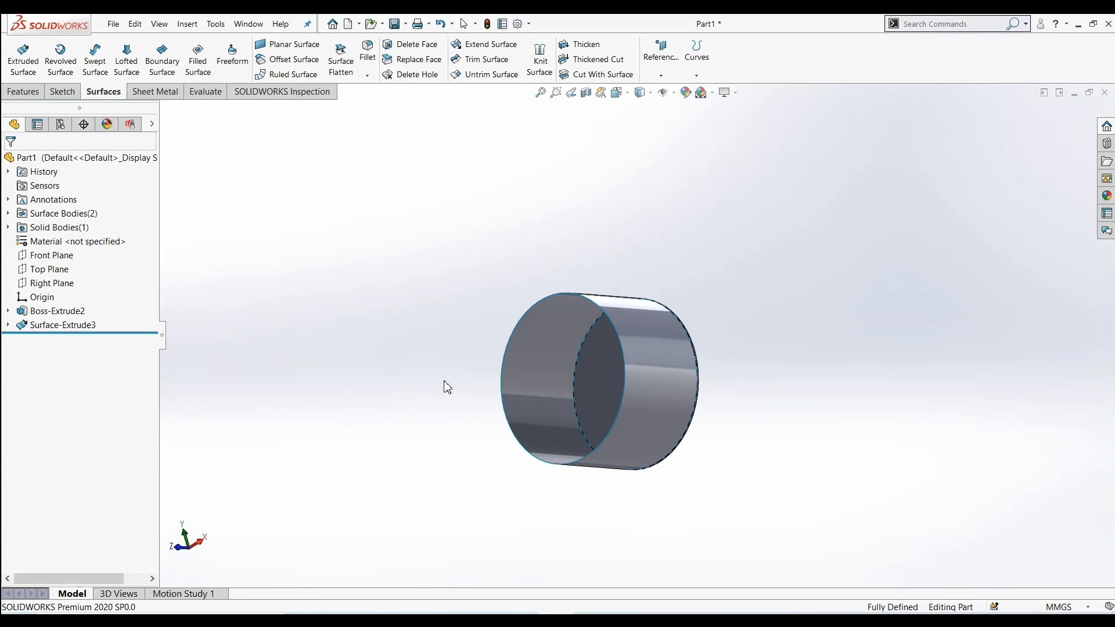
{"action": "middle_click_drag", "start_coordinate": [447, 388], "coordinate": [523, 473]}
{"action": "middle_click_drag", "start_coordinate": [687, 256], "coordinate": [608, 242]}
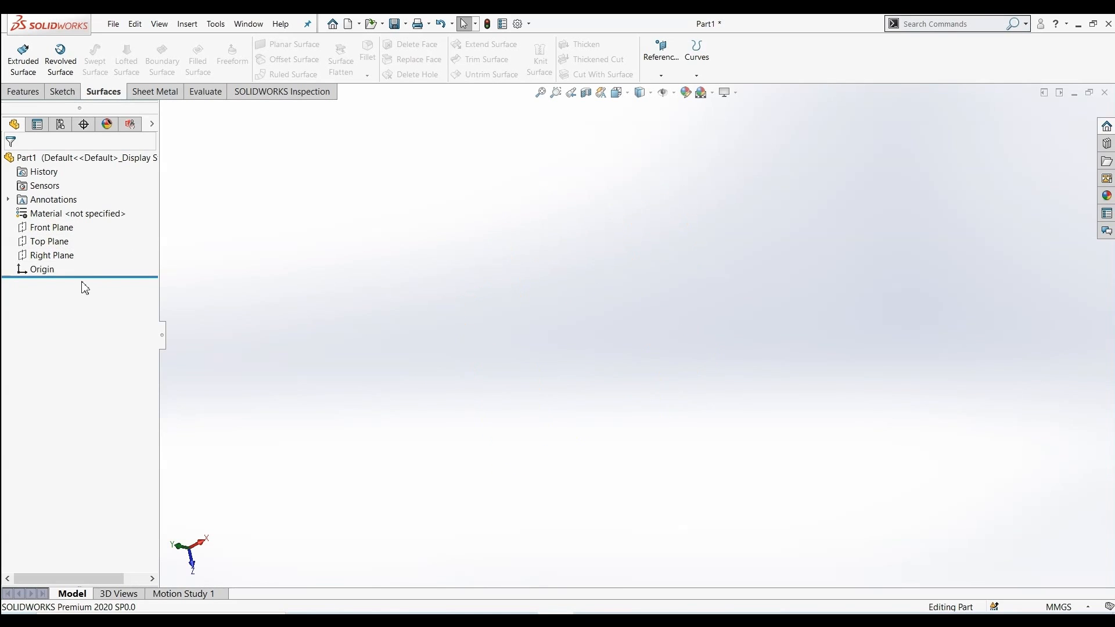
Start a sketch on the Front Plane and draw a vertical line through the origin
{"action": "left_click", "coordinate": [64, 229]}
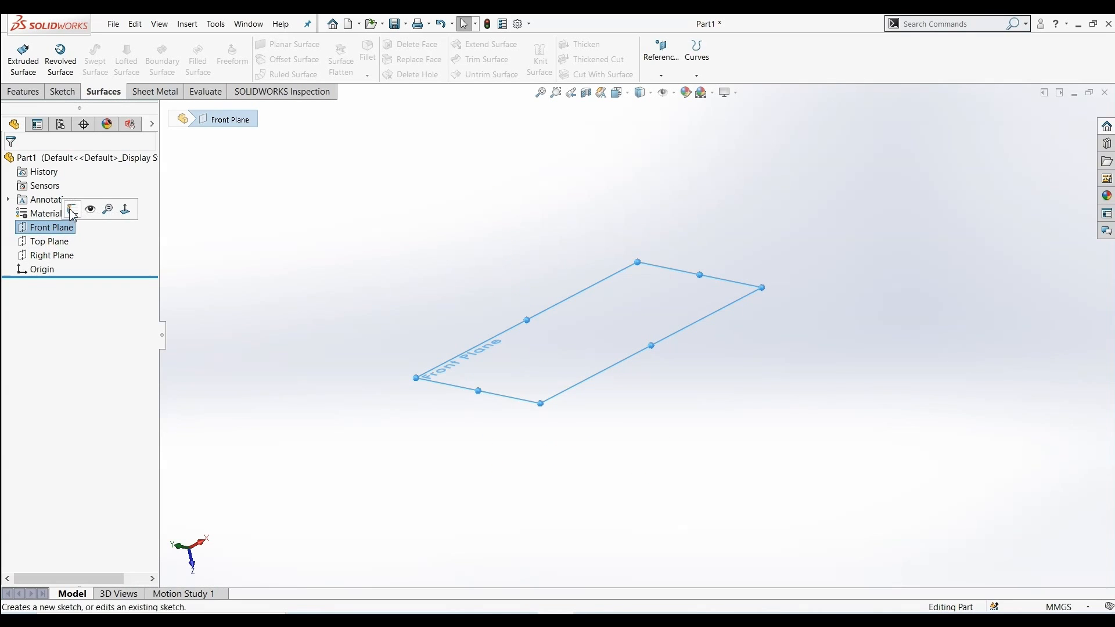
{"action": "left_click", "coordinate": [72, 210]}
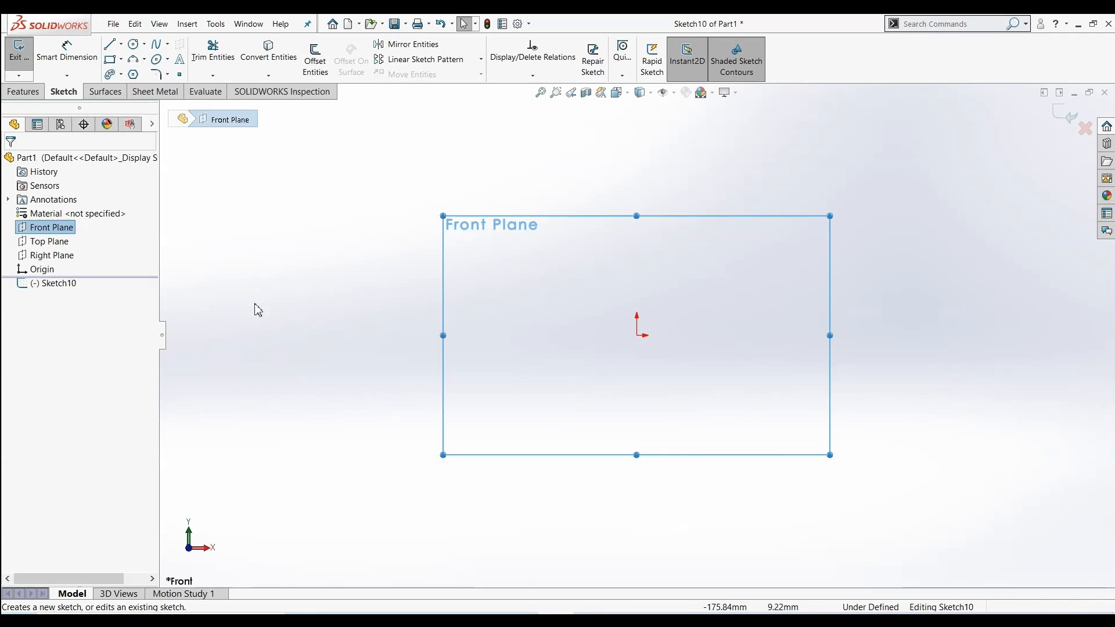
{"action": "left_click", "coordinate": [110, 51]}
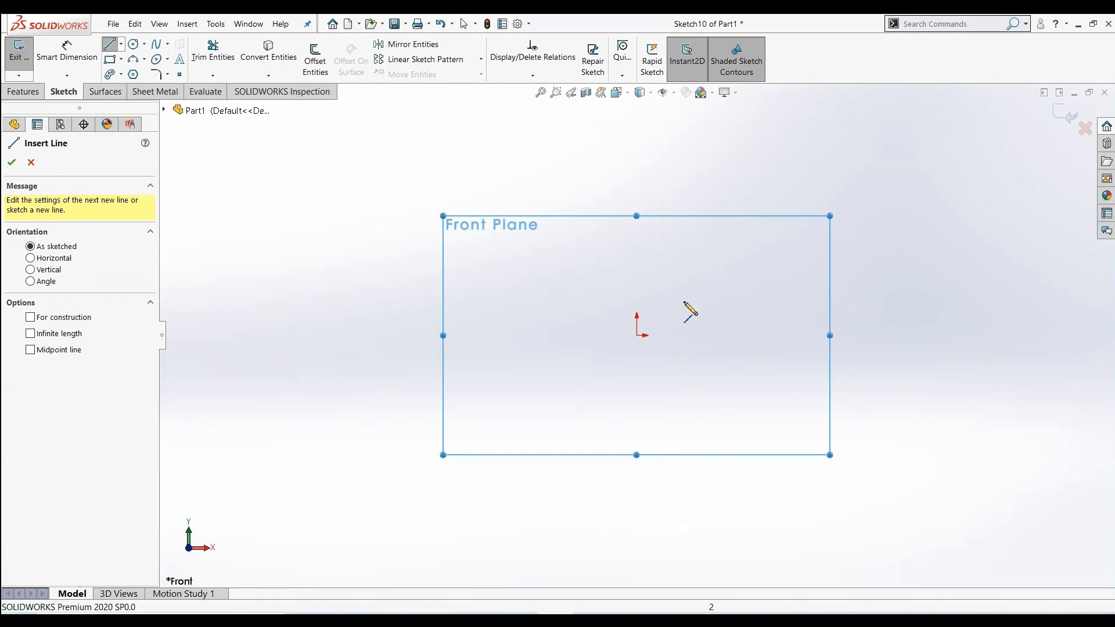
{"action": "left_click", "coordinate": [637, 220]}
{"action": "left_click", "coordinate": [637, 452]}
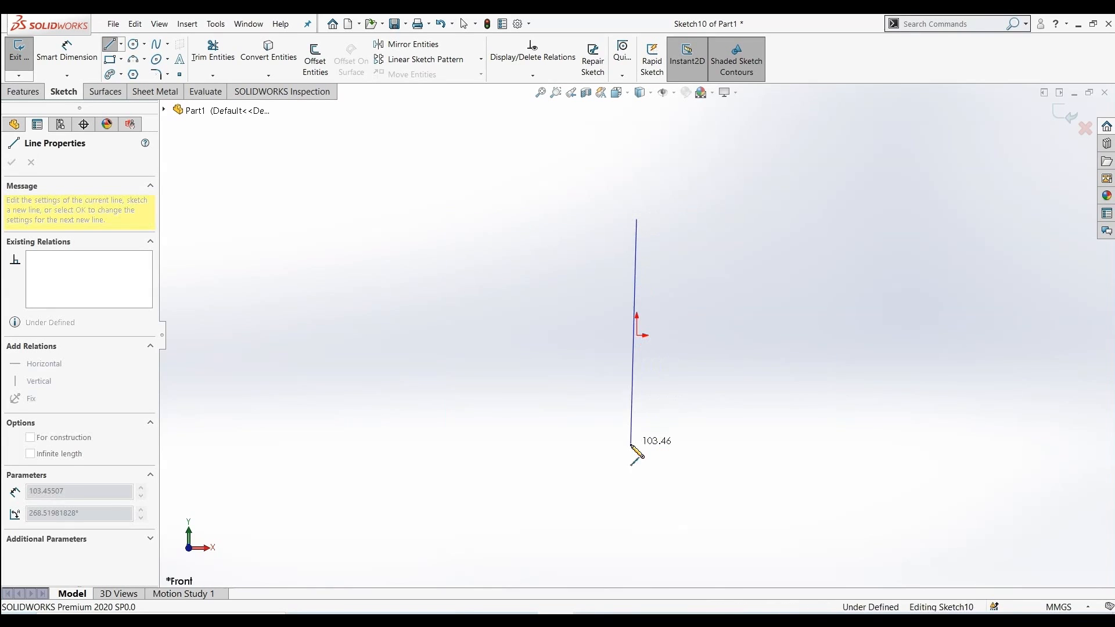
{"action": "right_click", "coordinate": [765, 289]}
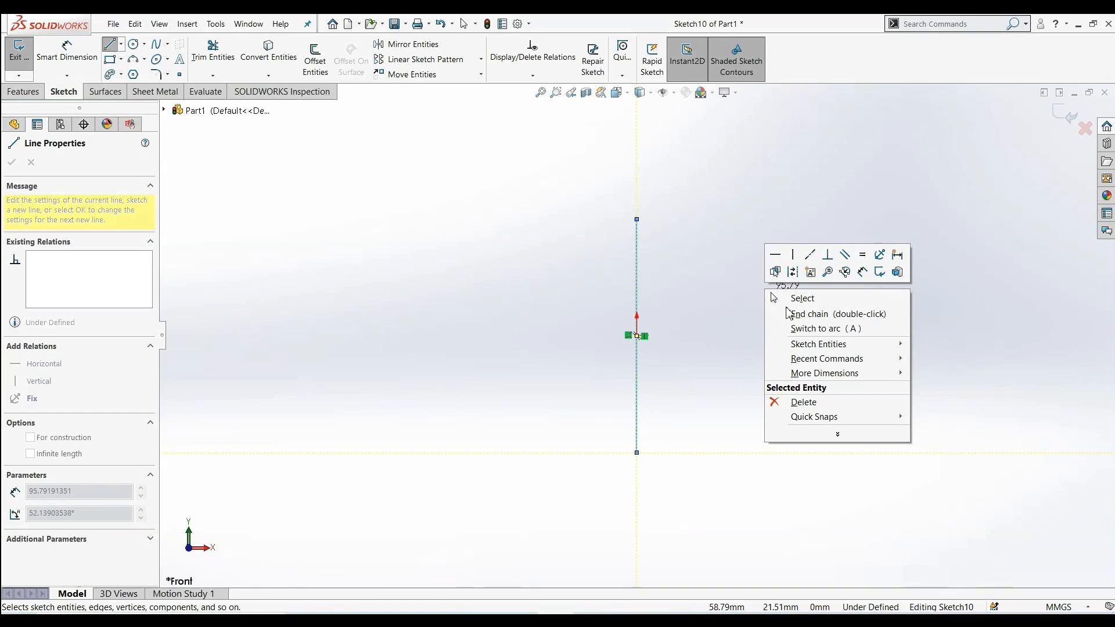
{"action": "left_click", "coordinate": [802, 299]}
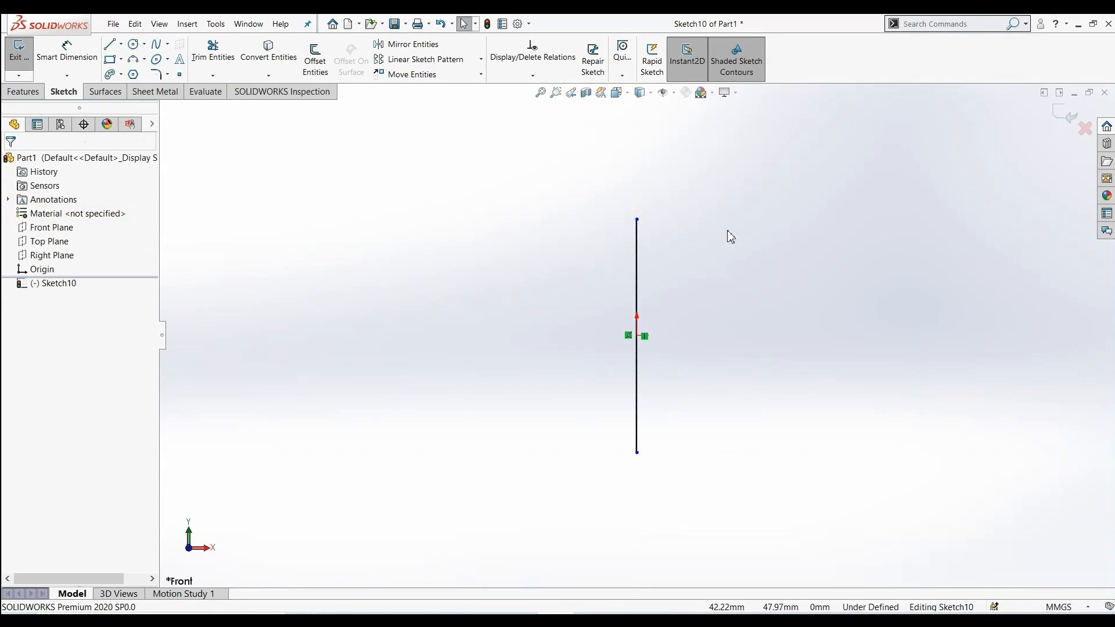
{"action": "left_click", "coordinate": [110, 46]}
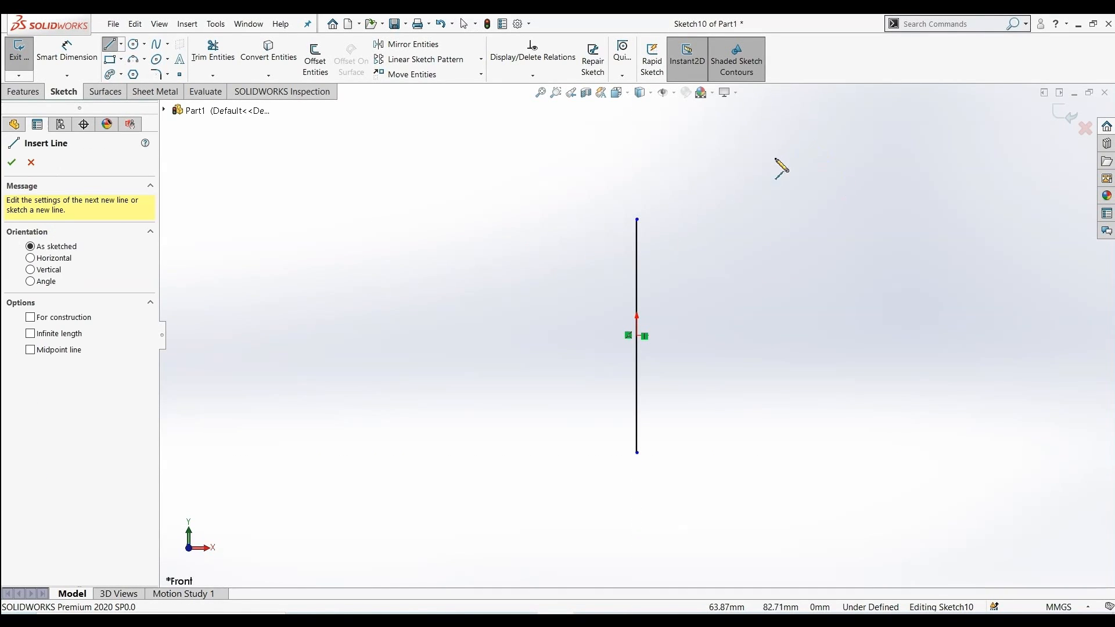
Draw a second vertical line about 175 mm long to the right of the first line
{"action": "left_click", "coordinate": [753, 161]}
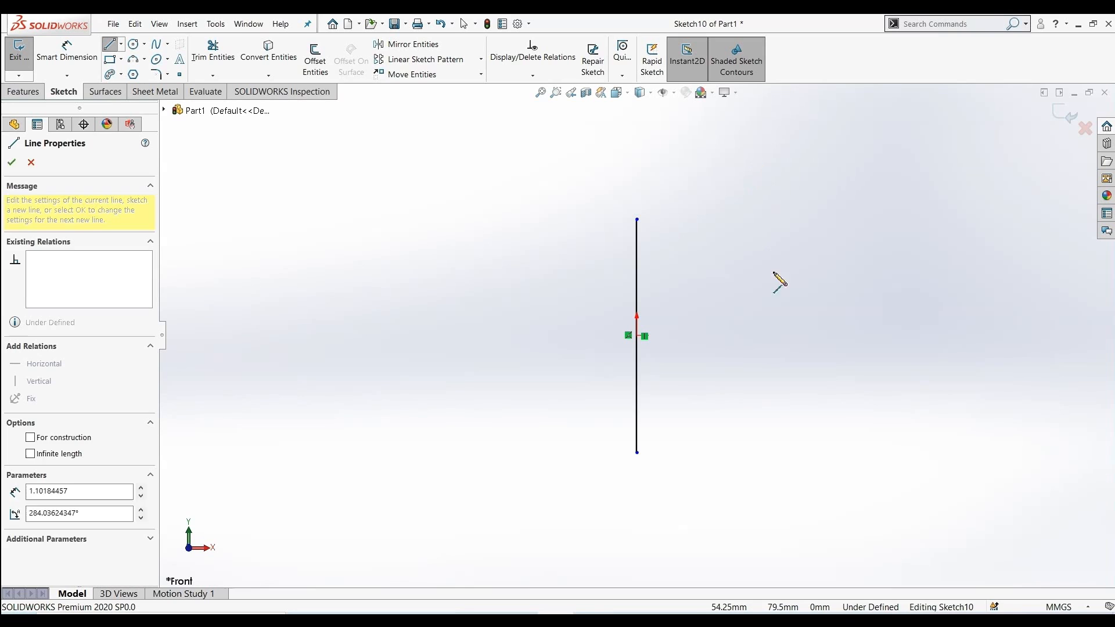
{"action": "left_click", "coordinate": [749, 542]}
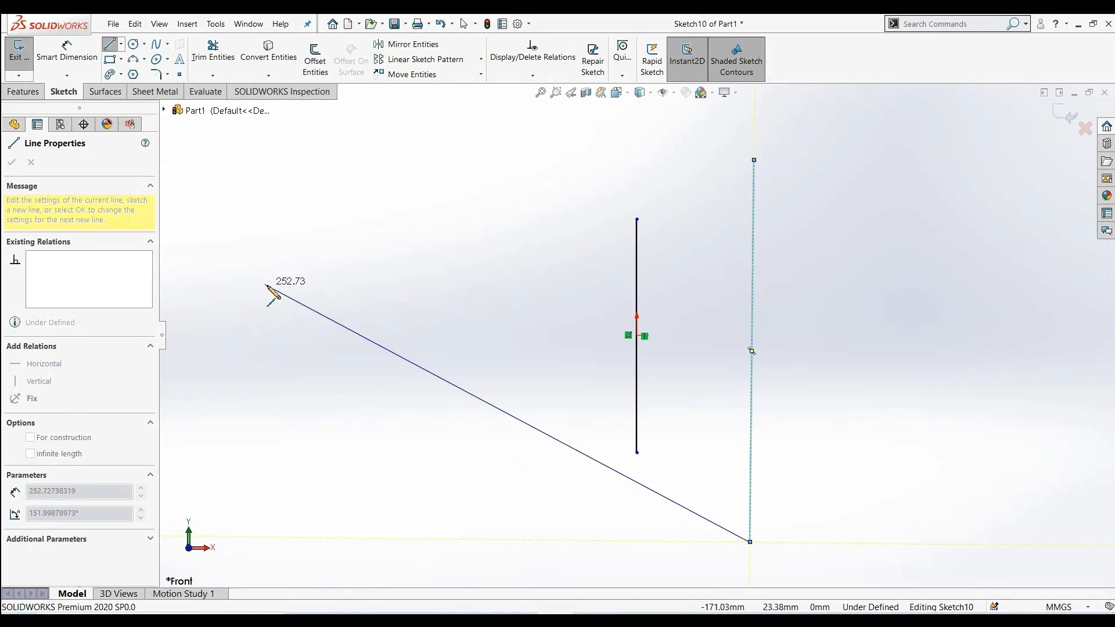
{"action": "right_click", "coordinate": [293, 312]}
{"action": "left_click", "coordinate": [321, 319]}
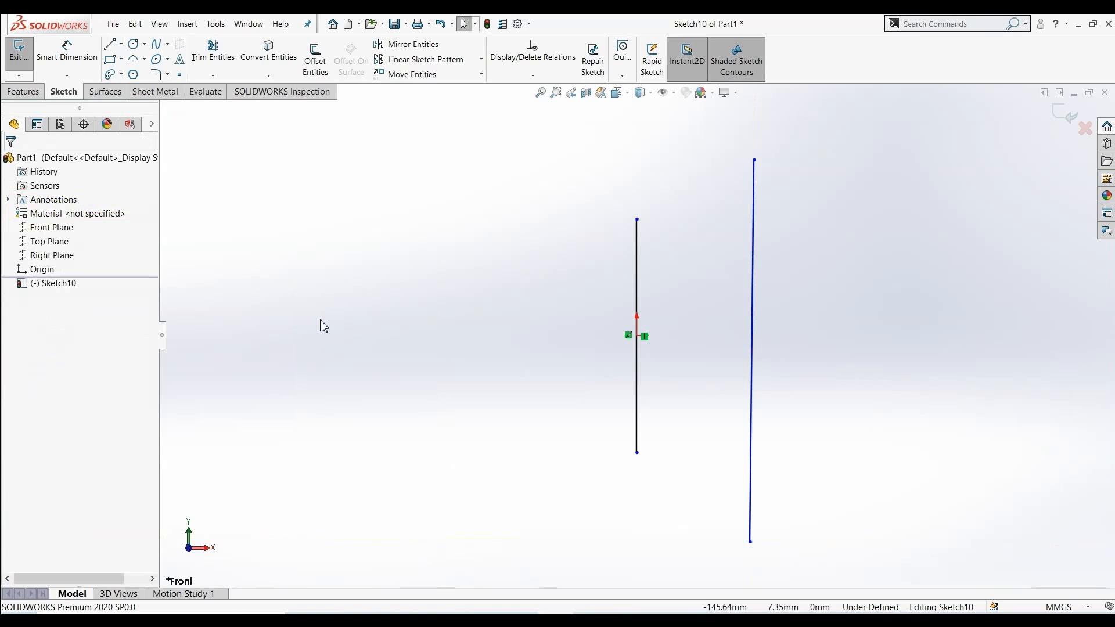
Start a Revolved Surface with the first line as axis and only the offset line as the contour
{"action": "left_click", "coordinate": [105, 91]}
{"action": "left_click", "coordinate": [60, 61]}
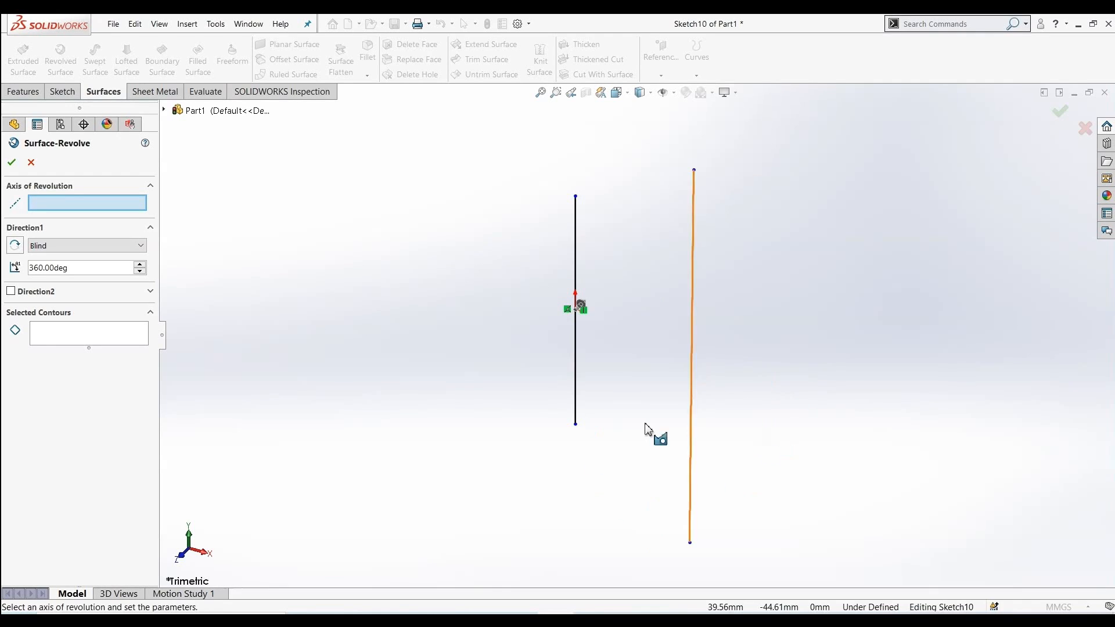
{"action": "left_click", "coordinate": [578, 360]}
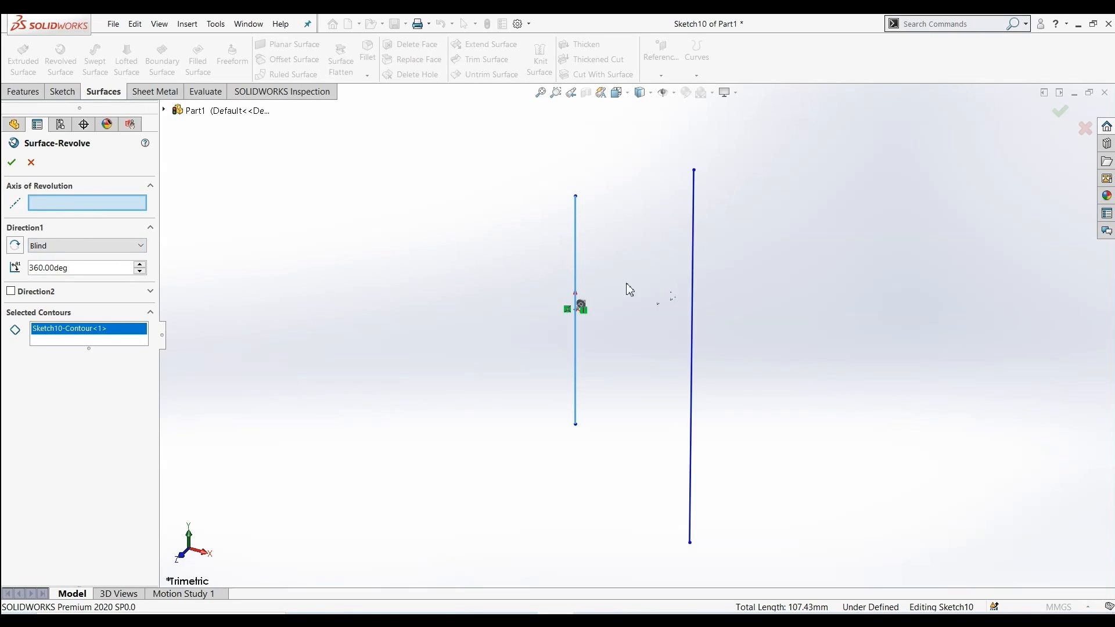
{"action": "left_click", "coordinate": [579, 260]}
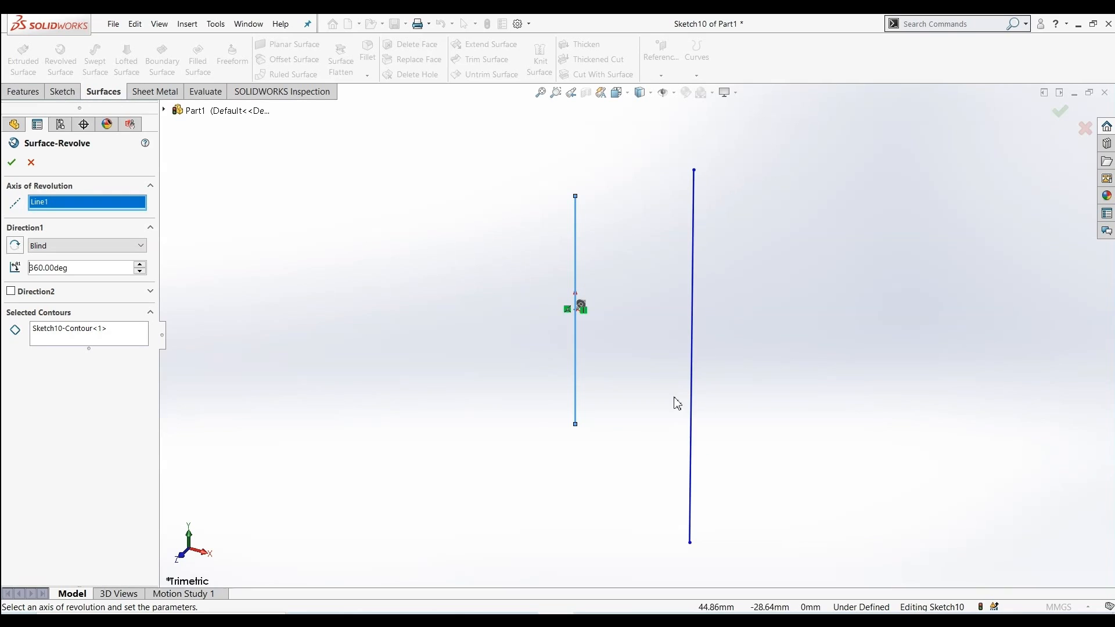
{"action": "left_click", "coordinate": [113, 346]}
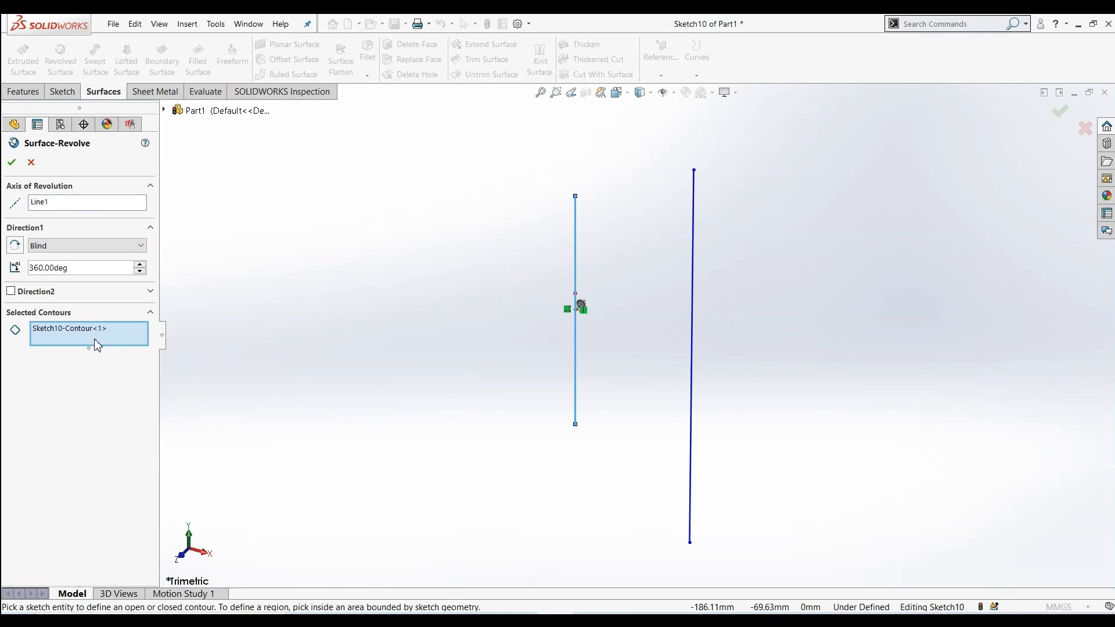
{"action": "left_click", "coordinate": [691, 357]}
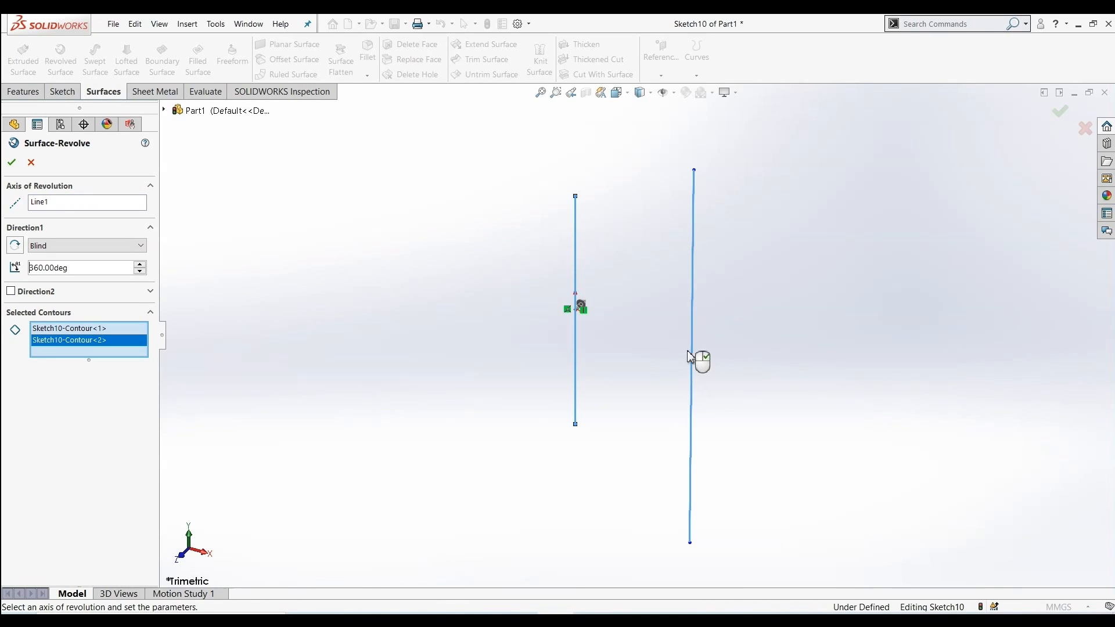
{"action": "right_click", "coordinate": [80, 332]}
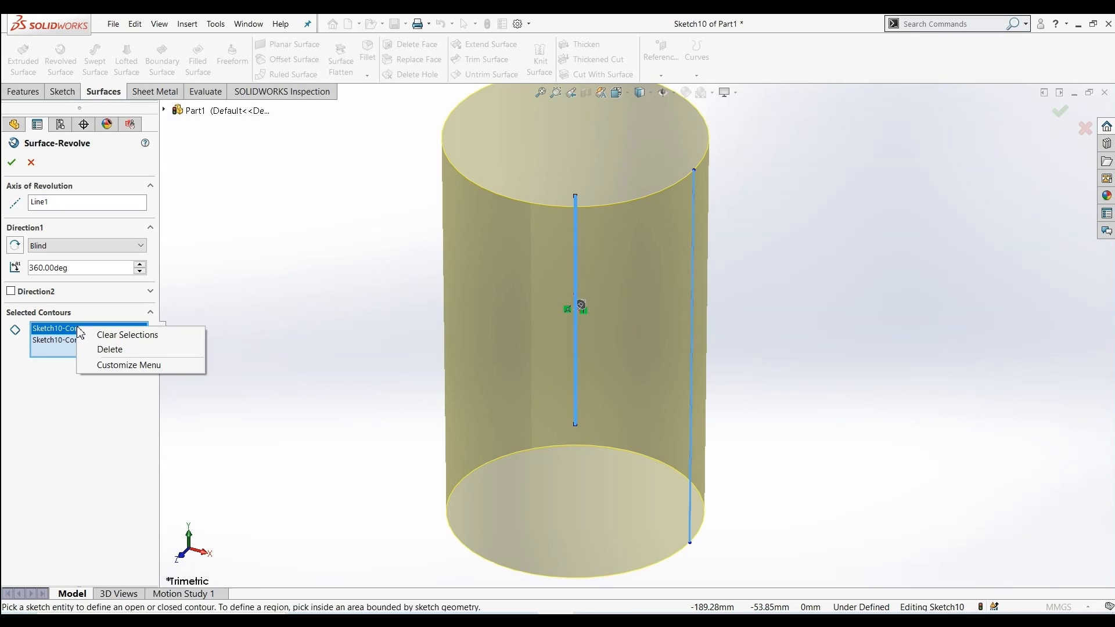
{"action": "left_click", "coordinate": [100, 349]}
Set the revolve angle to 343 degrees and accept the revolved surface
{"action": "mouse_move", "coordinate": [411, 381]}
{"action": "middle_mouse_down"}
{"action": "mouse_move", "coordinate": [572, 418]}
{"action": "mouse_move", "coordinate": [401, 315]}
{"action": "mouse_move", "coordinate": [411, 423]}
{"action": "mouse_move", "coordinate": [645, 302]}
{"action": "mouse_move", "coordinate": [768, 311]}
{"action": "mouse_move", "coordinate": [784, 351]}
{"action": "mouse_move", "coordinate": [720, 348]}
{"action": "middle_mouse_up"}
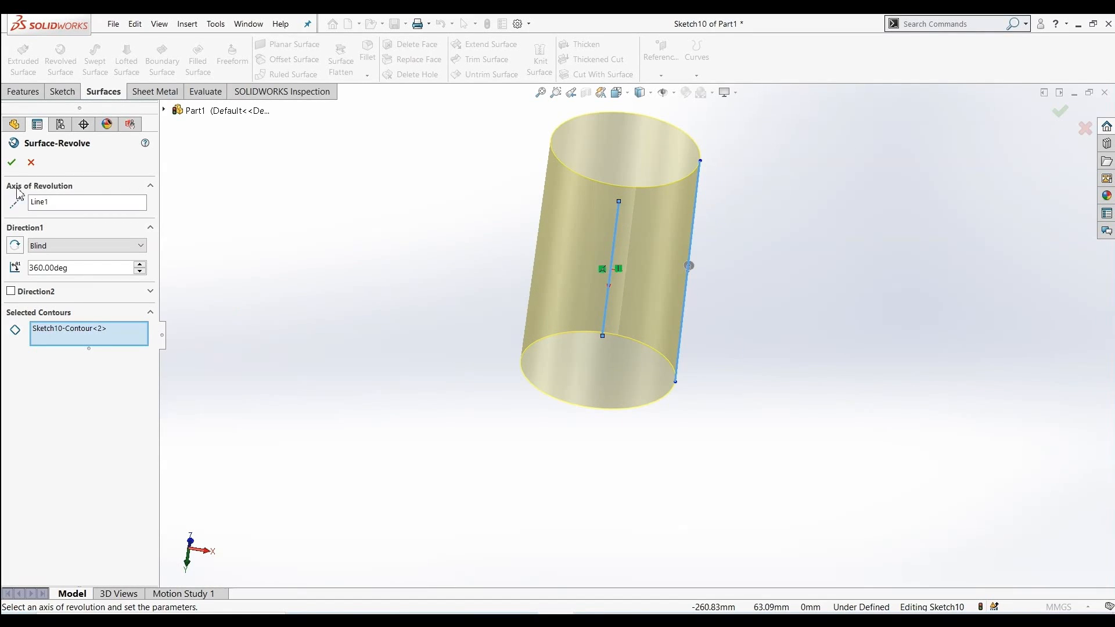
{"action": "triple_click", "coordinate": [140, 272]}
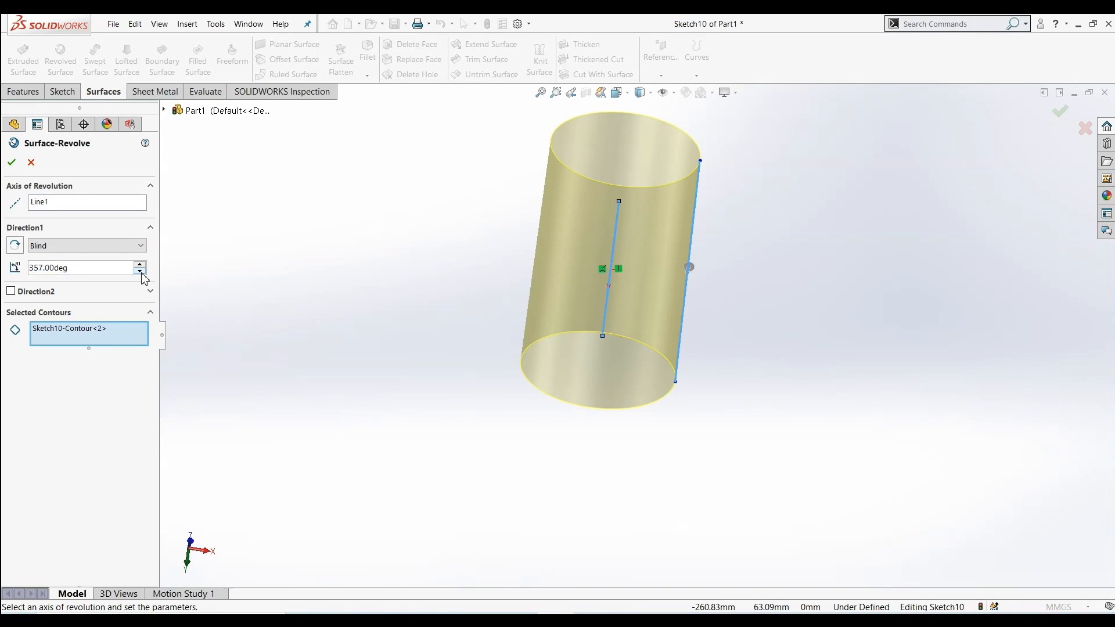
{"action": "middle_click_drag", "start_coordinate": [180, 289], "coordinate": [155, 296]}
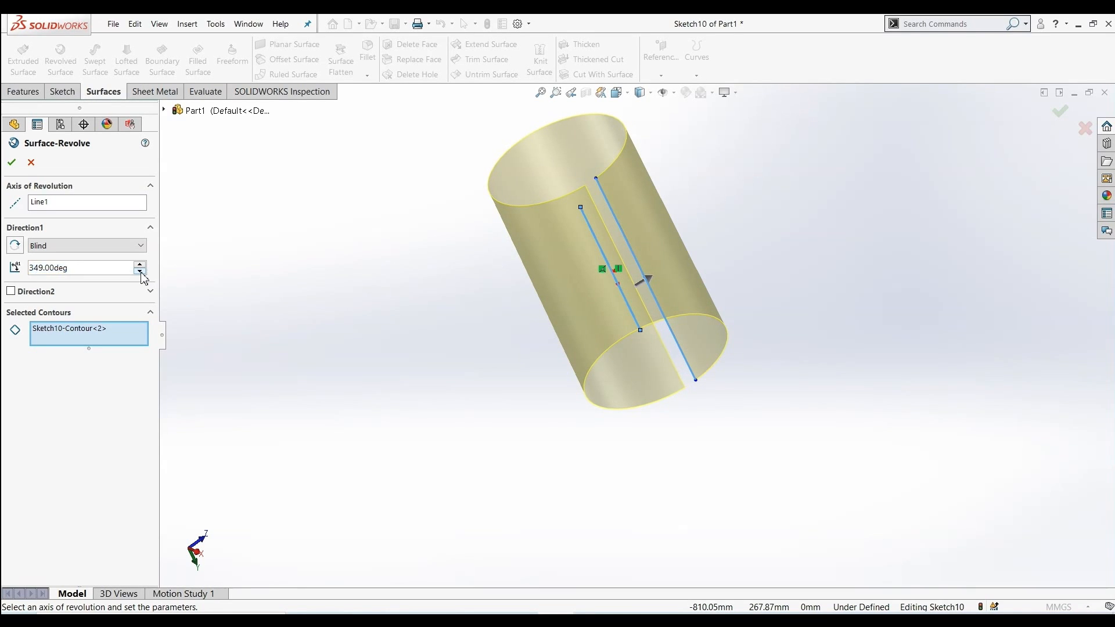
{"action": "left_click", "coordinate": [140, 272]}
{"action": "middle_click_drag", "start_coordinate": [378, 314], "coordinate": [415, 418]}
{"action": "left_click", "coordinate": [12, 163]}
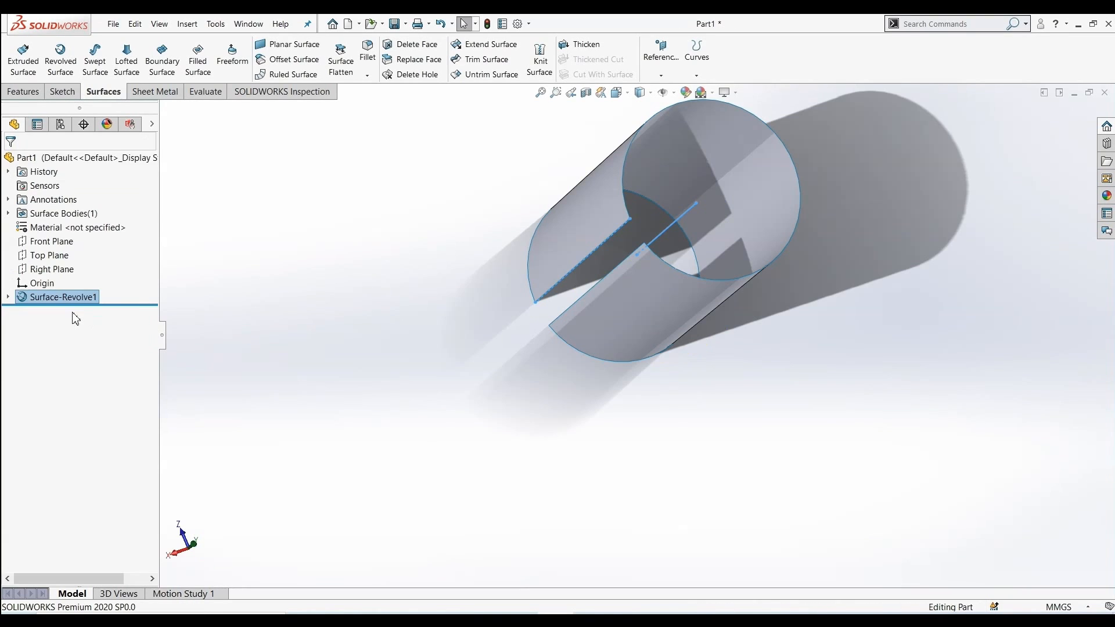
Edit Surface-Revolve1 and raise its revolve angle to 360 degrees
{"action": "left_click", "coordinate": [65, 298]}
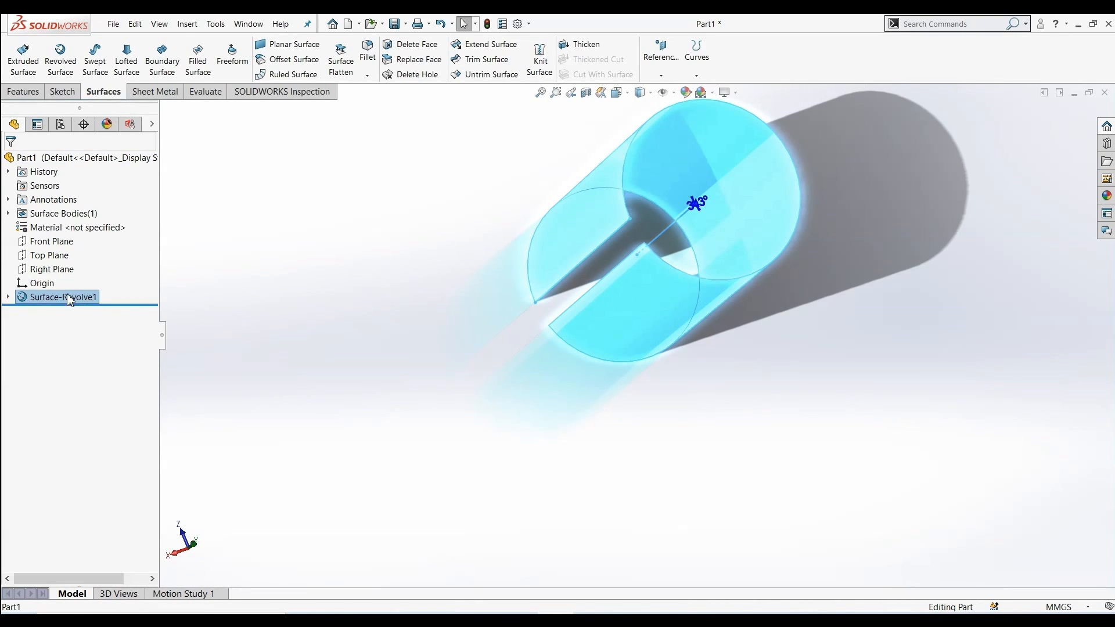
{"action": "left_click", "coordinate": [51, 269]}
{"action": "left_click", "coordinate": [64, 297]}
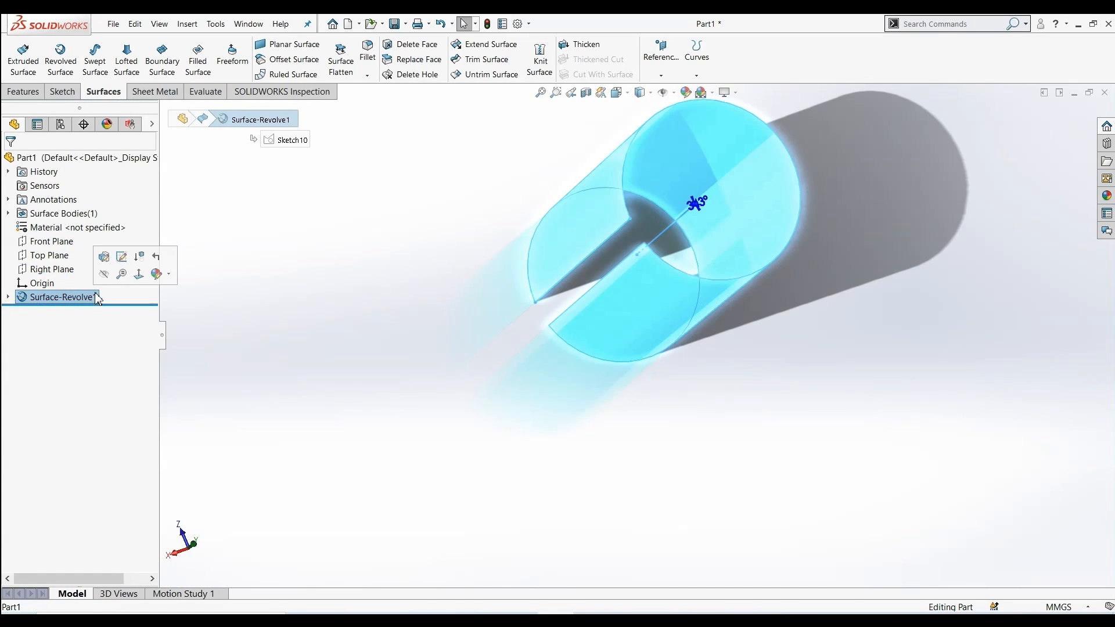
{"action": "left_click", "coordinate": [103, 263]}
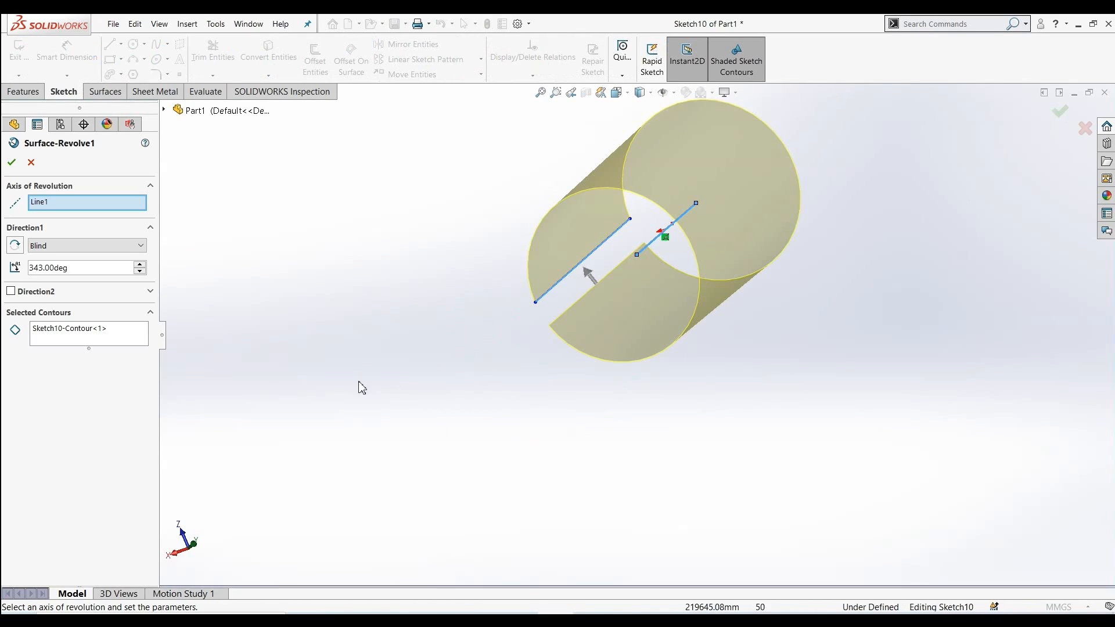
{"action": "left_click", "coordinate": [140, 264]}
{"action": "left_click", "coordinate": [139, 264]}
{"action": "left_click", "coordinate": [140, 265]}
{"action": "left_click", "coordinate": [140, 265]}
{"action": "left_click", "coordinate": [140, 265]}
{"action": "left_click", "coordinate": [140, 265]}
{"action": "left_click", "coordinate": [139, 264]}
{"action": "left_click", "coordinate": [140, 265]}
{"action": "left_click", "coordinate": [140, 265]}
{"action": "left_click", "coordinate": [140, 265]}
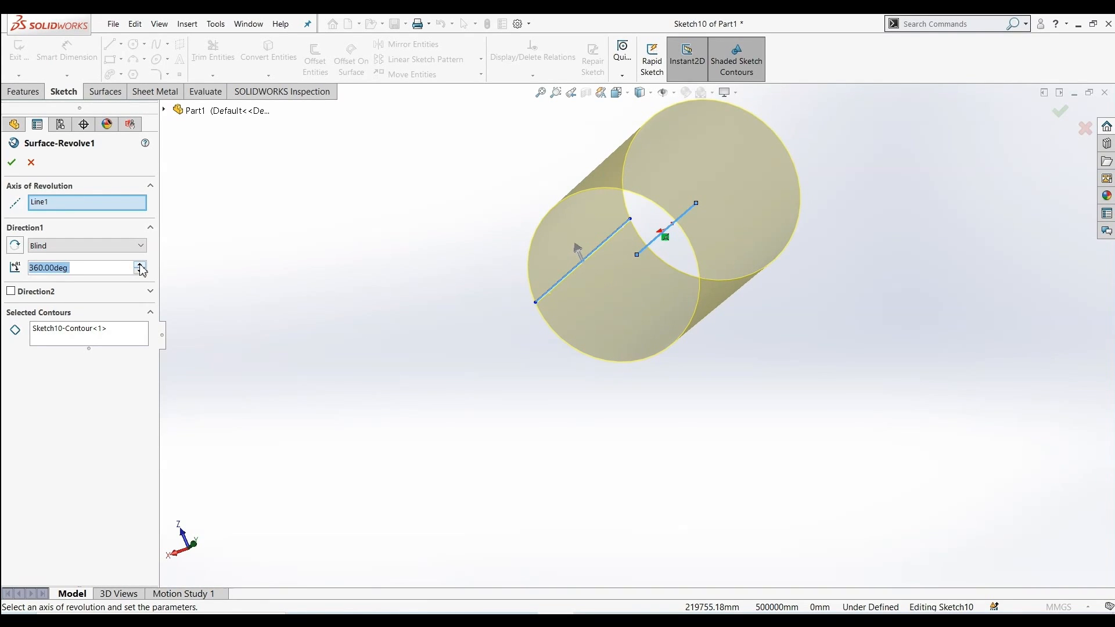
{"action": "left_click", "coordinate": [12, 163]}
Delete the revolved surface and reopen a sketch on the Front Plane
{"action": "middle_click_drag", "start_coordinate": [335, 321], "coordinate": [730, 192]}
{"action": "scroll", "coordinate": [663, 263], "scroll_direction": "up", "scroll_amount": 3}
{"action": "middle_click_drag", "start_coordinate": [730, 142], "coordinate": [584, 338]}
{"action": "scroll", "coordinate": [584, 338], "scroll_direction": "down", "scroll_amount": 2}
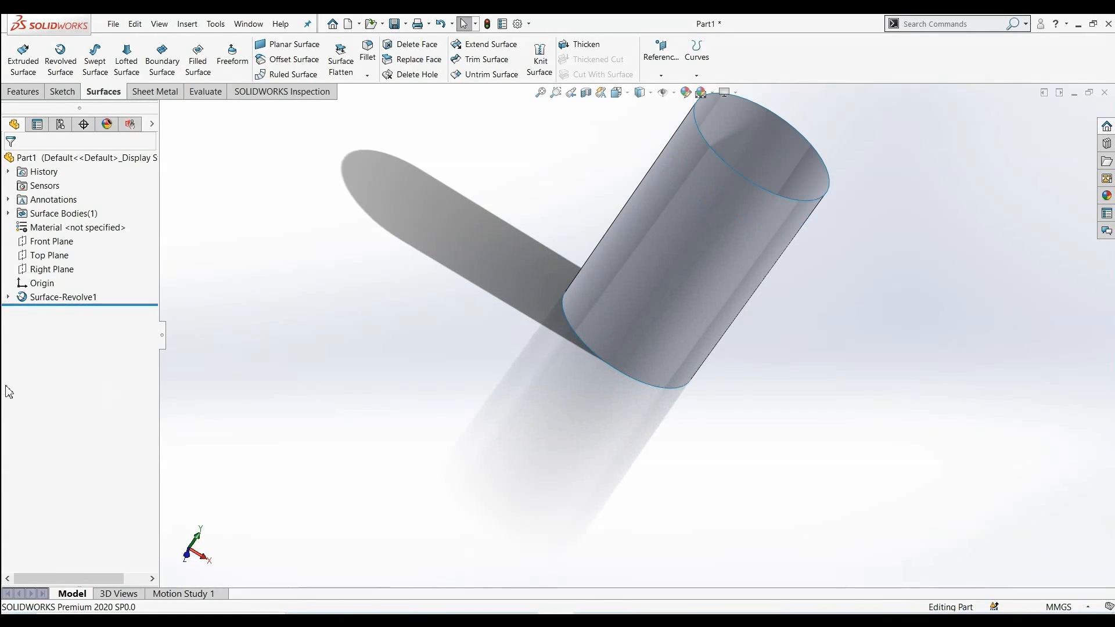
{"action": "right_click", "coordinate": [66, 308]}
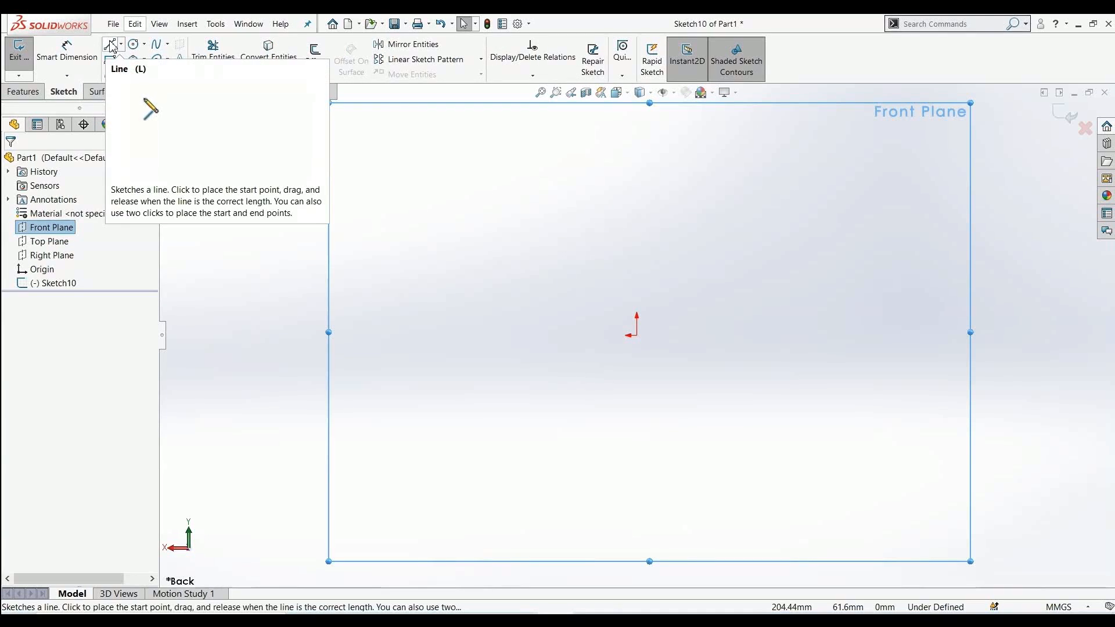
Draw a vertical line through the origin with the Line tool
{"action": "left_click", "coordinate": [112, 47]}
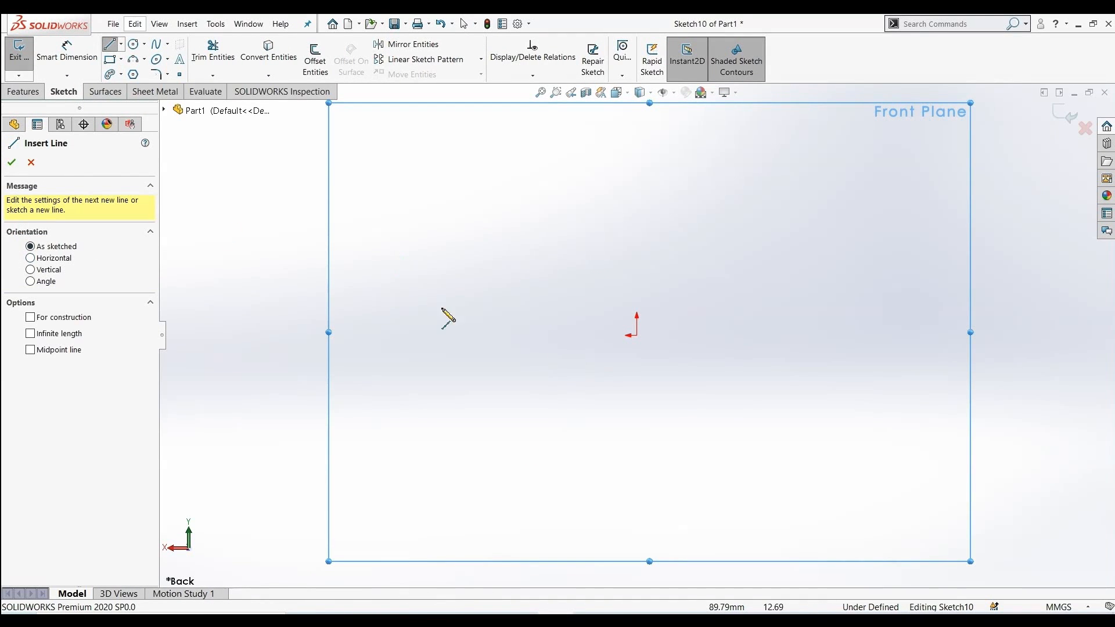
{"action": "left_click", "coordinate": [637, 200]}
{"action": "left_click", "coordinate": [637, 461]}
{"action": "right_click", "coordinate": [668, 490]}
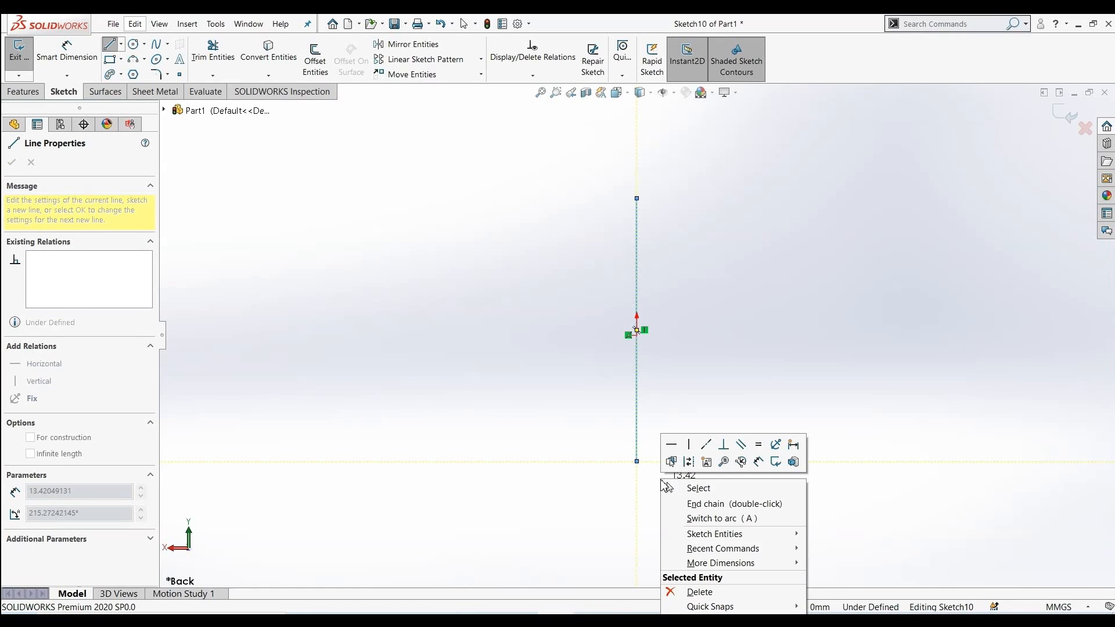
{"action": "left_click", "coordinate": [678, 486]}
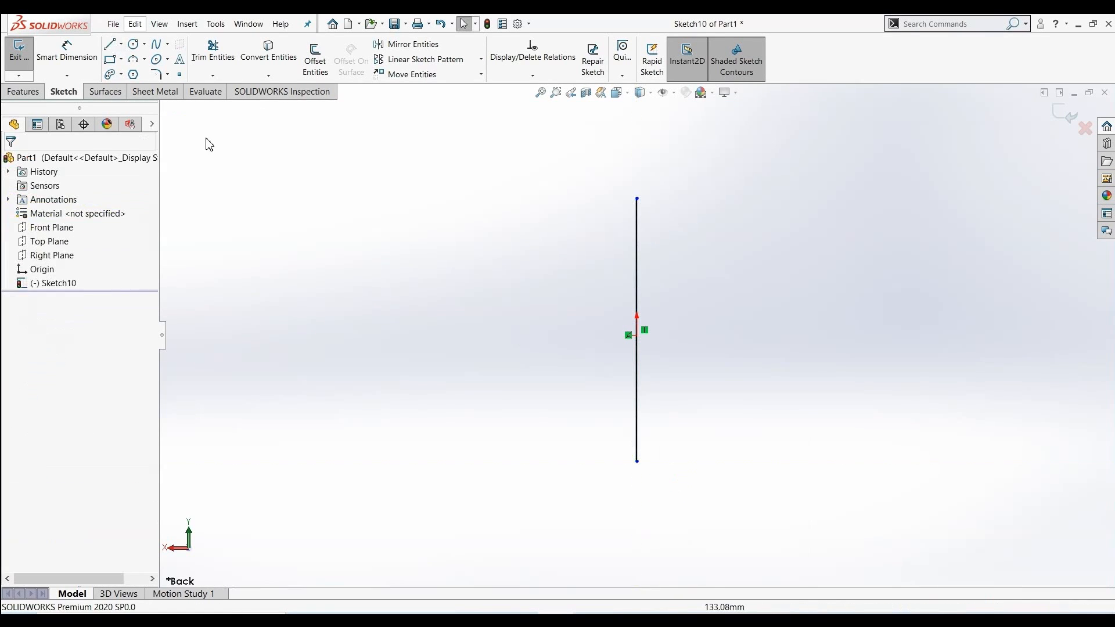
Draw a three-point arc between the line's endpoints forming a semicircle of about 60 mm radius
{"action": "left_click", "coordinate": [133, 58]}
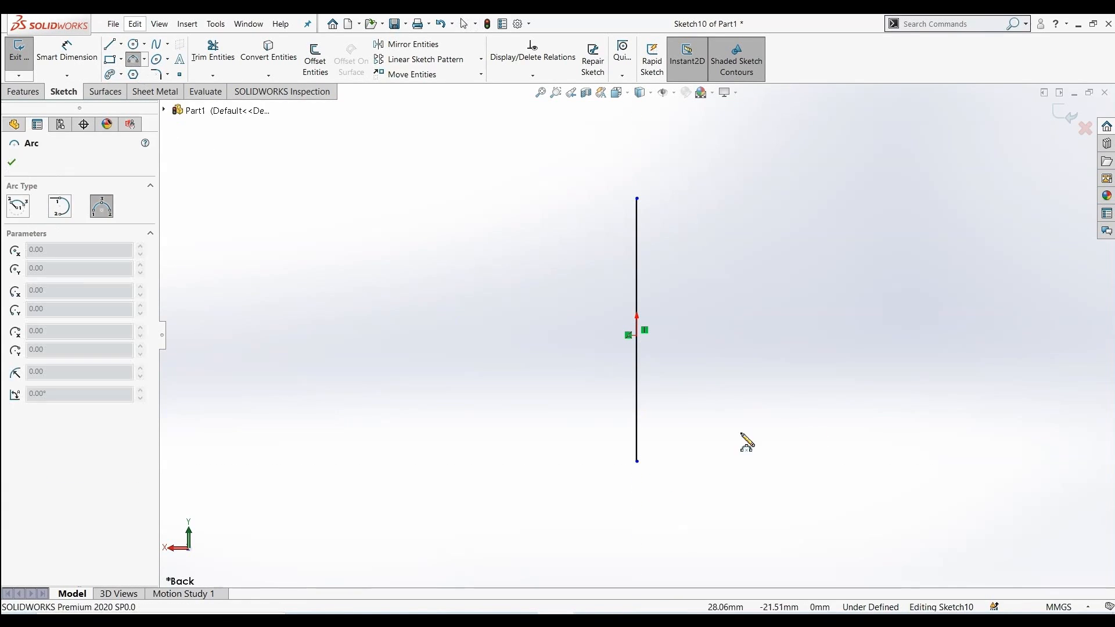
{"action": "left_click", "coordinate": [637, 199]}
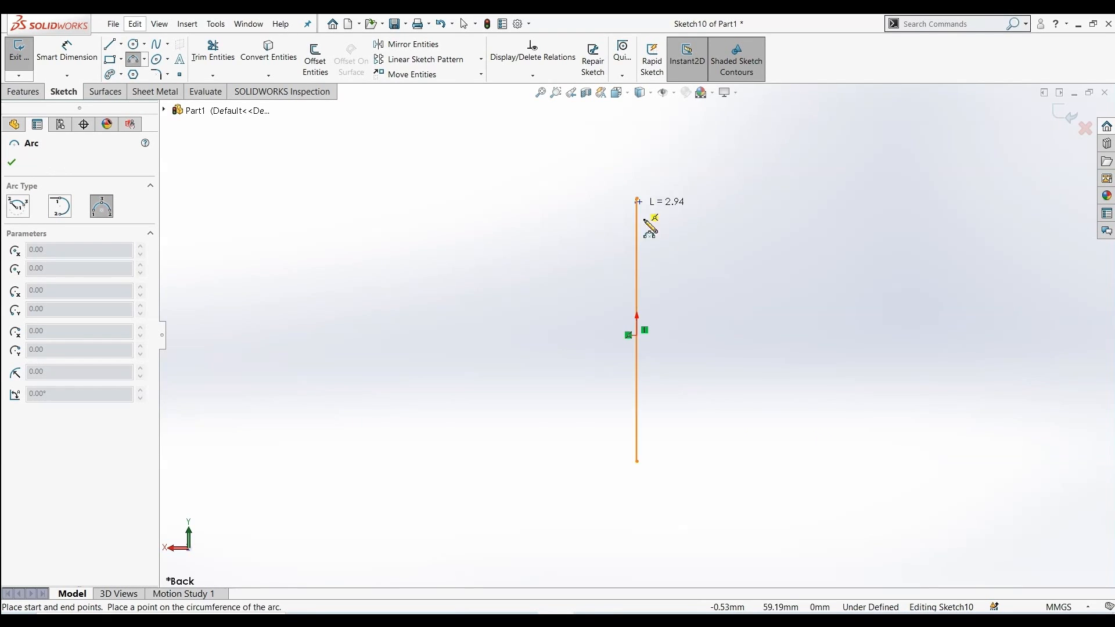
{"action": "left_click", "coordinate": [637, 461]}
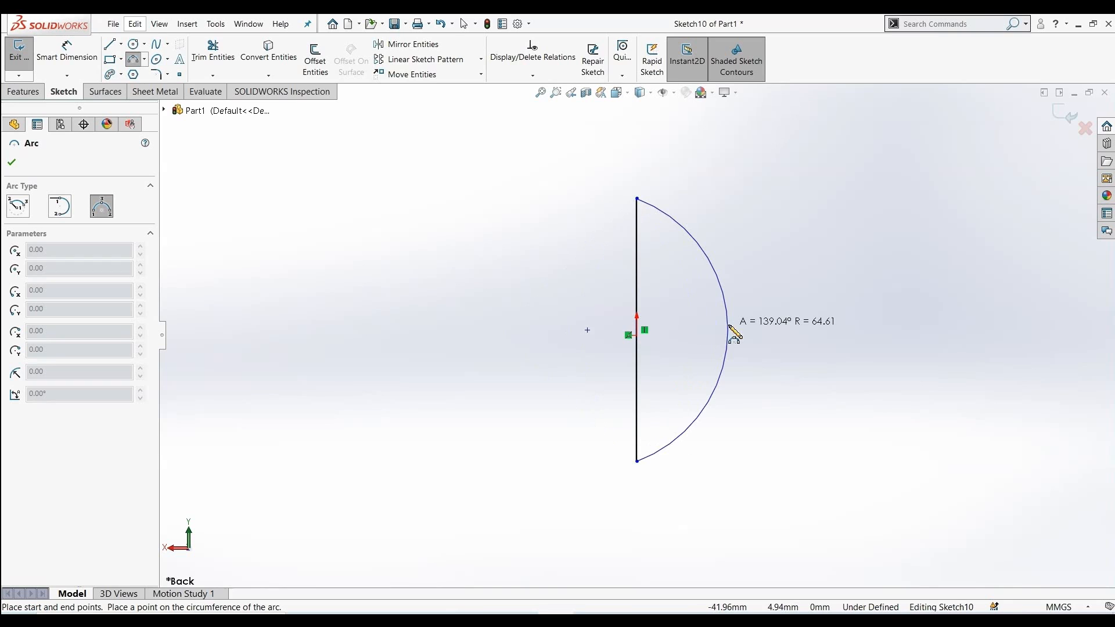
{"action": "left_click", "coordinate": [768, 331]}
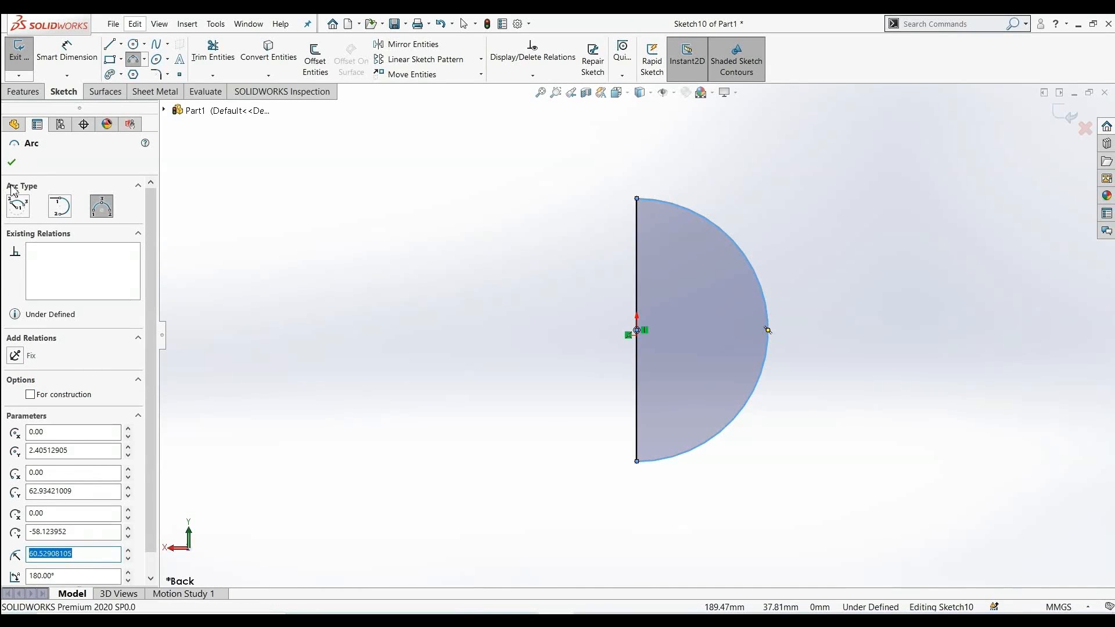
{"action": "left_click", "coordinate": [12, 165]}
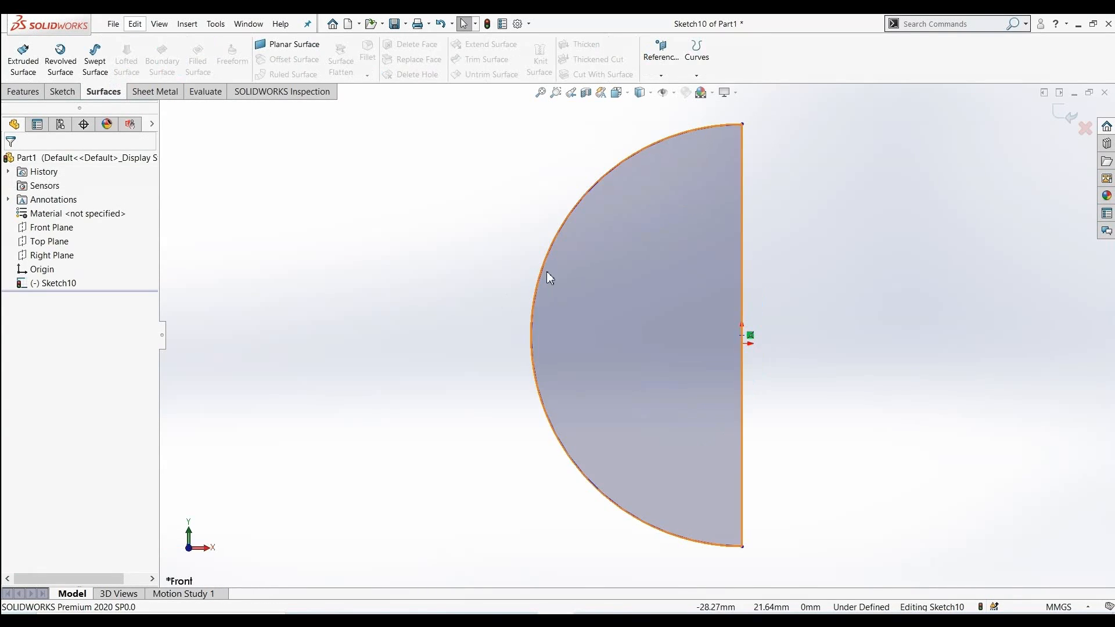
Convert the vertical line into construction geometry
{"action": "left_click", "coordinate": [40, 284]}
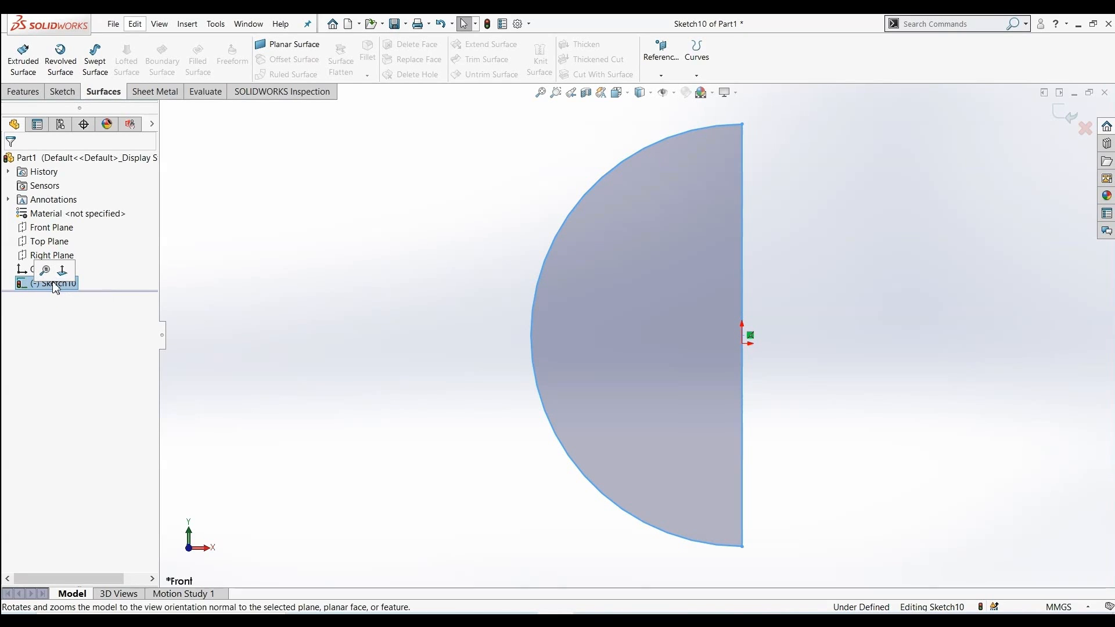
{"action": "left_click", "coordinate": [55, 285]}
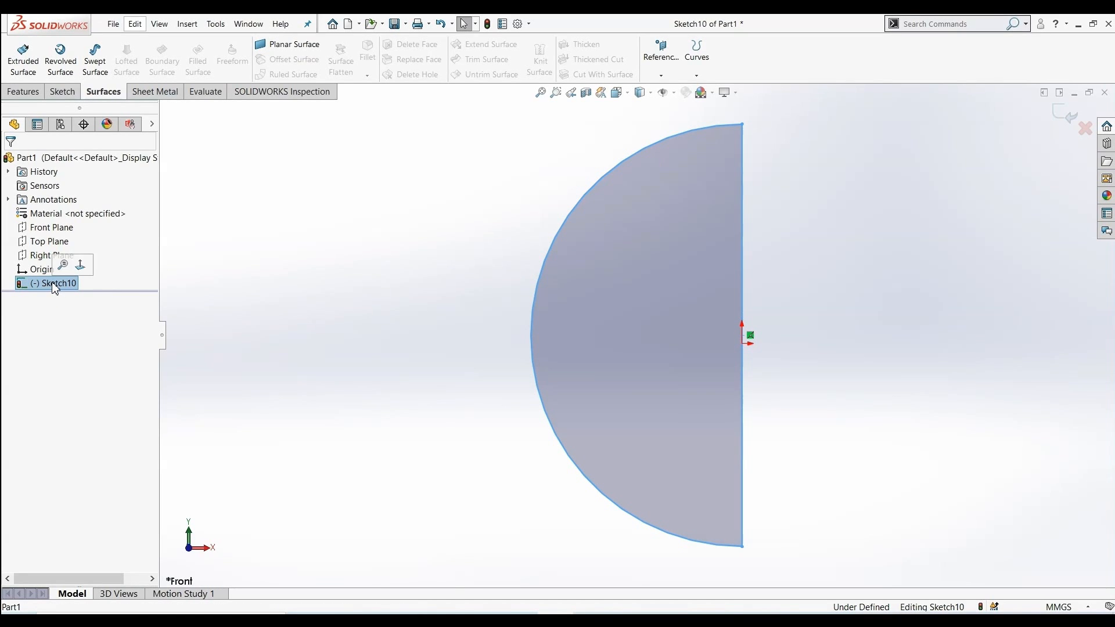
{"action": "right_click", "coordinate": [741, 264]}
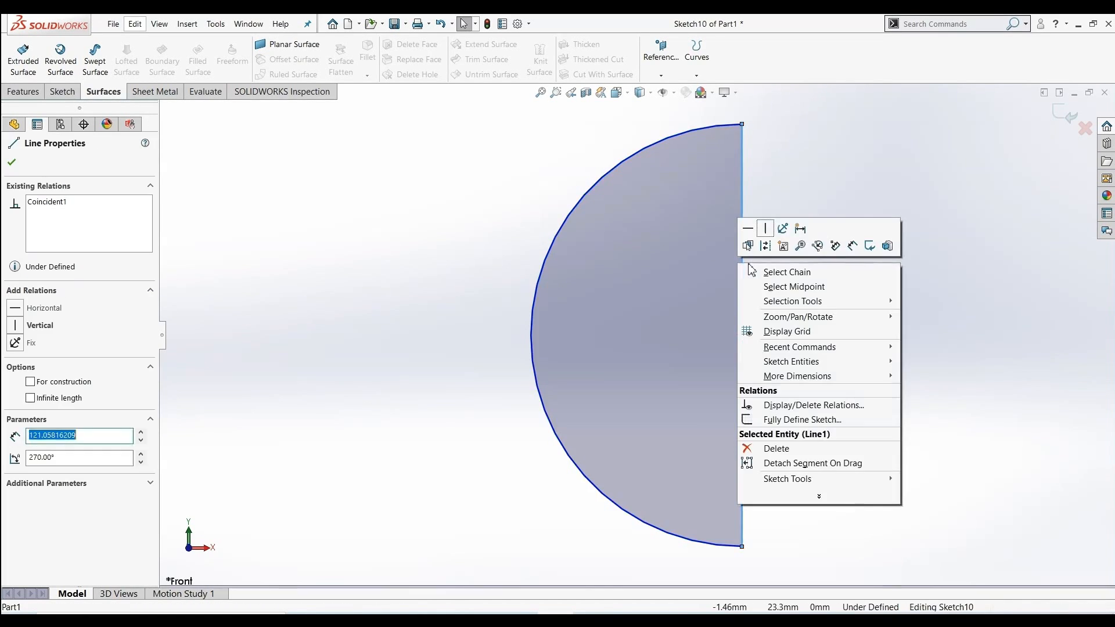
{"action": "left_click", "coordinate": [31, 383]}
{"action": "left_click", "coordinate": [31, 383]}
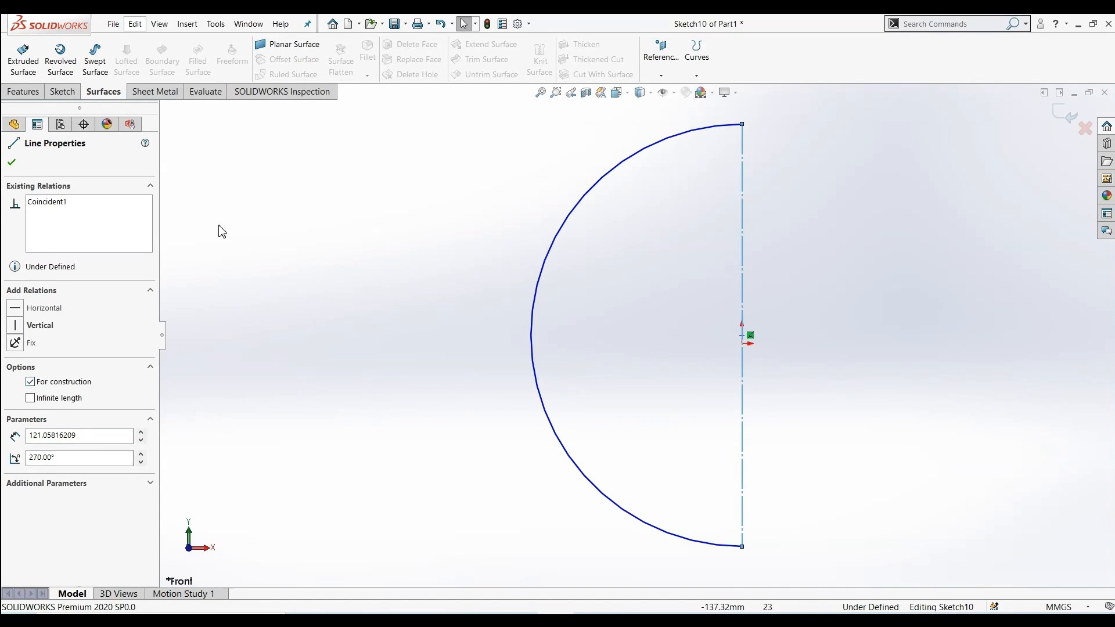
{"action": "left_click", "coordinate": [12, 163]}
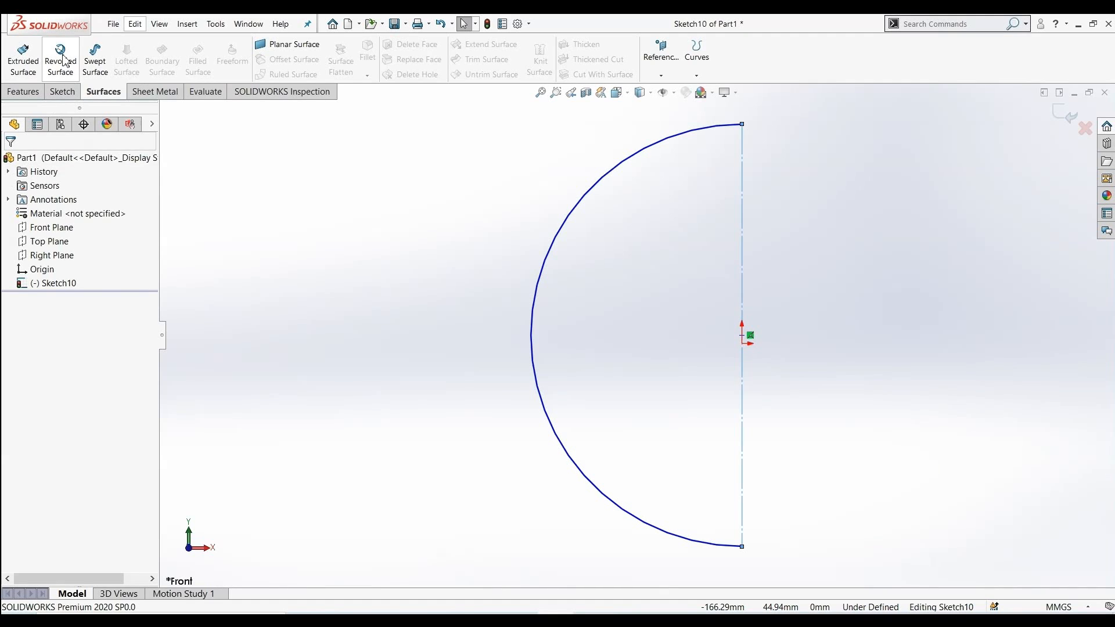
Try revolving the semicircle 360 degrees about the construction line into a spherical surface
{"action": "left_click", "coordinate": [60, 58]}
{"action": "mouse_move", "coordinate": [282, 282]}
{"action": "middle_mouse_down"}
{"action": "mouse_move", "coordinate": [204, 296]}
{"action": "mouse_move", "coordinate": [149, 366]}
{"action": "mouse_move", "coordinate": [236, 295]}
{"action": "mouse_move", "coordinate": [306, 264]}
{"action": "mouse_move", "coordinate": [180, 273]}
{"action": "middle_mouse_up"}
{"action": "scroll", "coordinate": [209, 302], "scroll_direction": "down", "scroll_amount": 1}
{"action": "scroll", "coordinate": [348, 319], "scroll_direction": "up", "scroll_amount": 3}
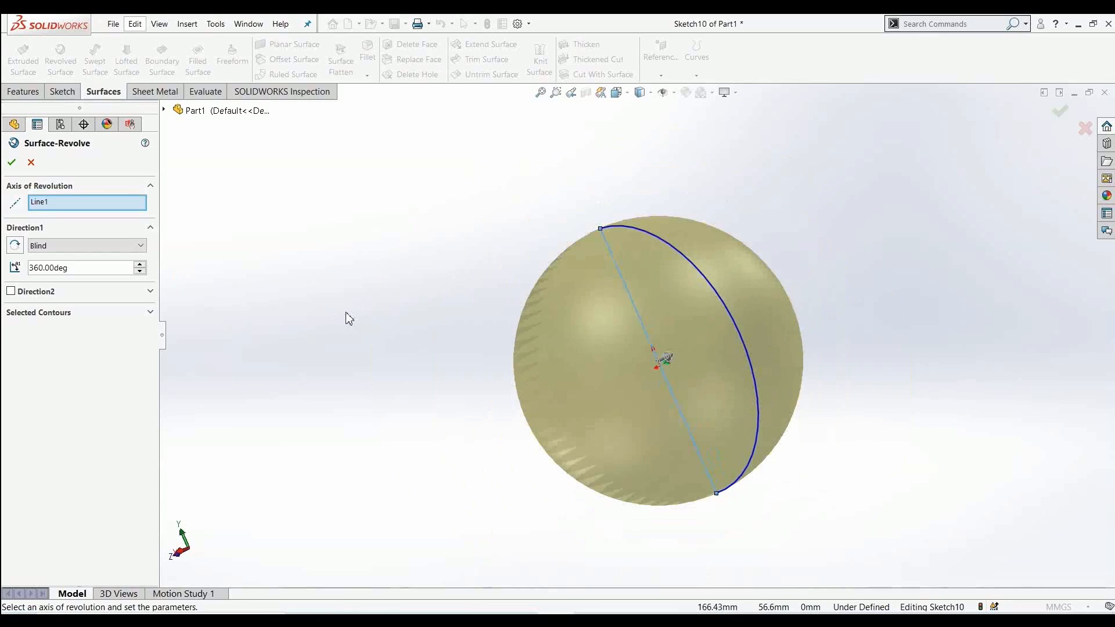
{"action": "mouse_move", "coordinate": [567, 306]}
{"action": "middle_mouse_down"}
{"action": "mouse_move", "coordinate": [399, 475]}
{"action": "mouse_move", "coordinate": [509, 396]}
{"action": "mouse_move", "coordinate": [476, 331]}
{"action": "mouse_move", "coordinate": [436, 418]}
{"action": "mouse_move", "coordinate": [585, 331]}
{"action": "mouse_move", "coordinate": [675, 383]}
{"action": "mouse_move", "coordinate": [556, 417]}
{"action": "middle_mouse_up"}
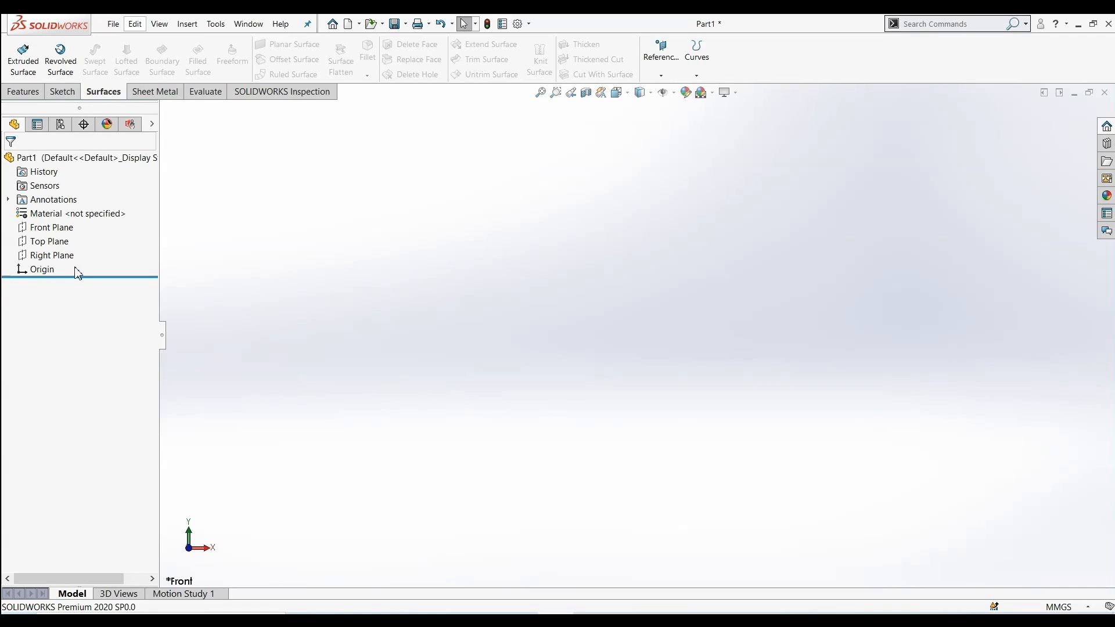
Start a sketch on the Front Plane and draw a slightly sloping line passing near the origin
{"action": "left_click", "coordinate": [59, 234]}
{"action": "left_click", "coordinate": [73, 216]}
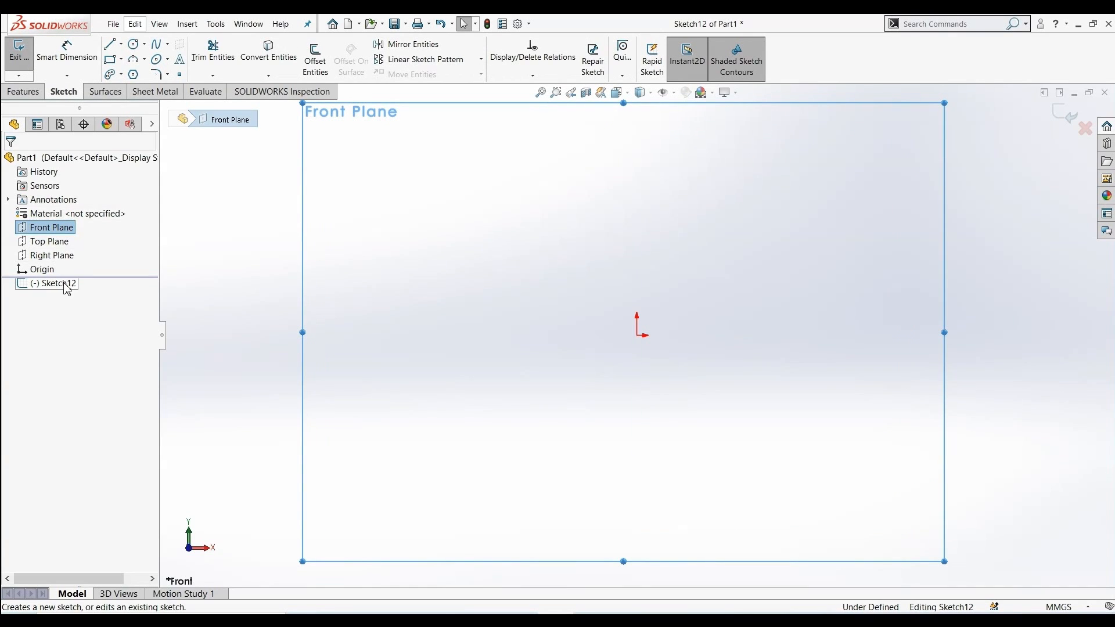
{"action": "left_click", "coordinate": [115, 50]}
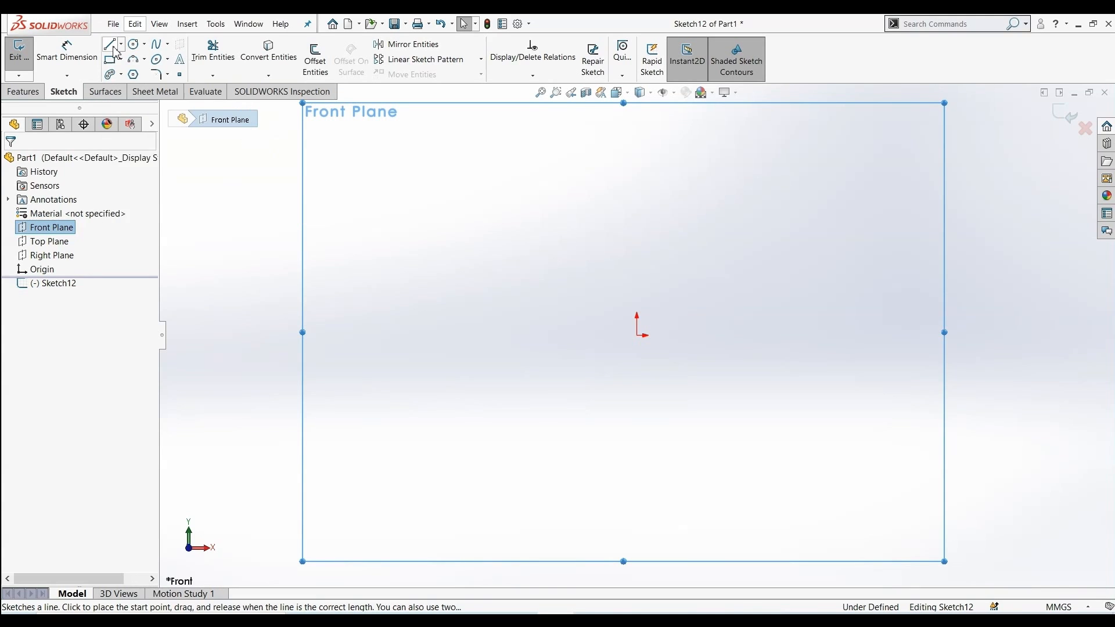
{"action": "left_click", "coordinate": [461, 335]}
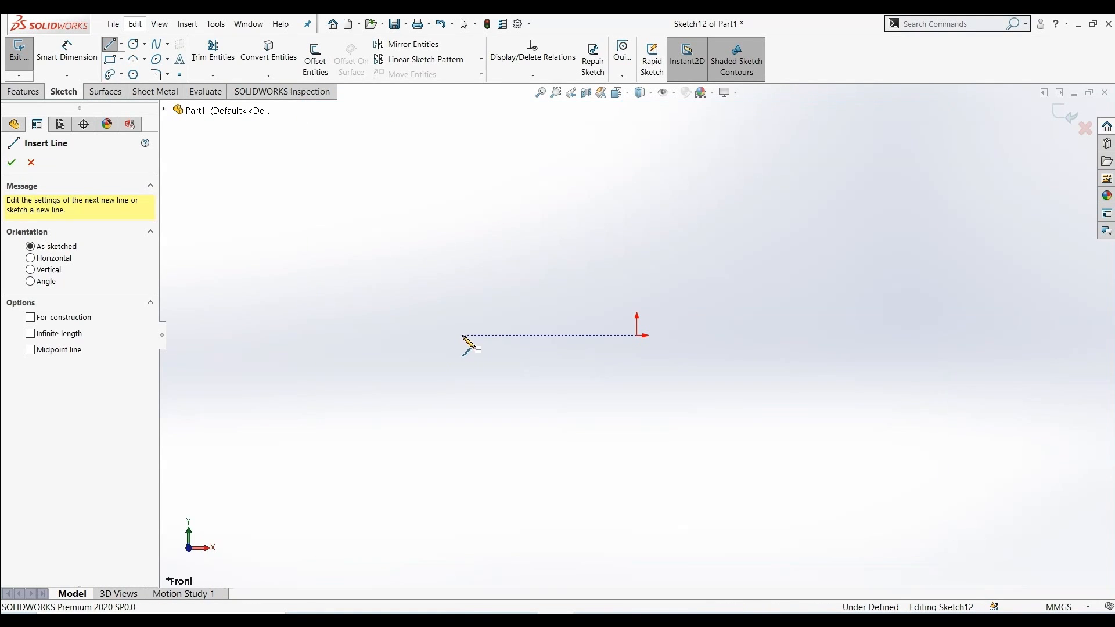
{"action": "left_click", "coordinate": [732, 354]}
Draw an extra line segment from the line's end and trim it away with Power trim
{"action": "left_click", "coordinate": [741, 354]}
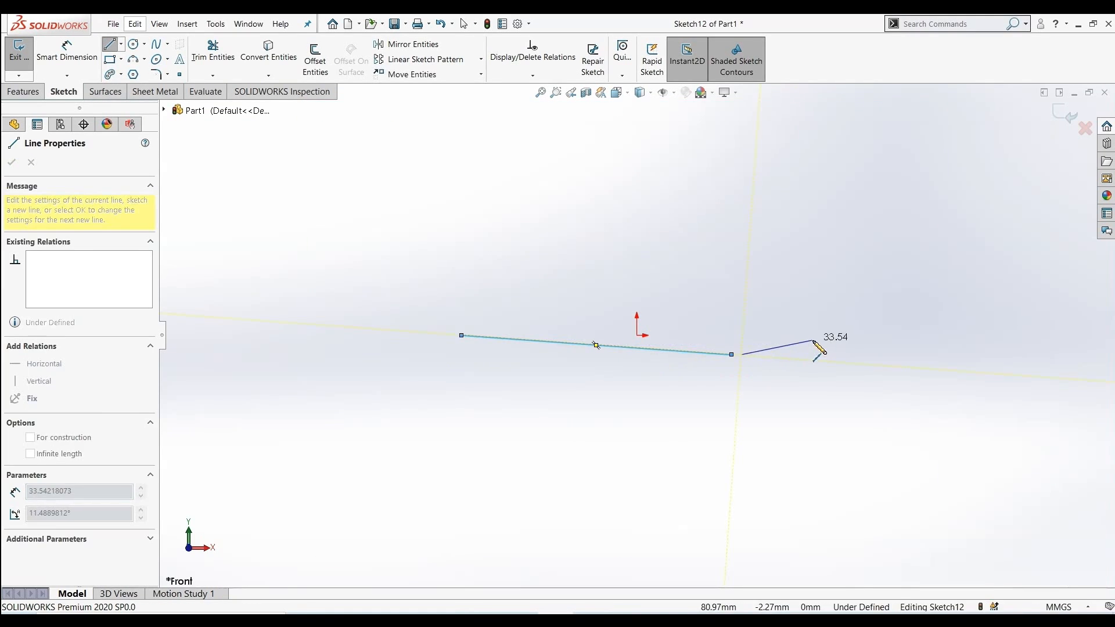
{"action": "left_click", "coordinate": [871, 423]}
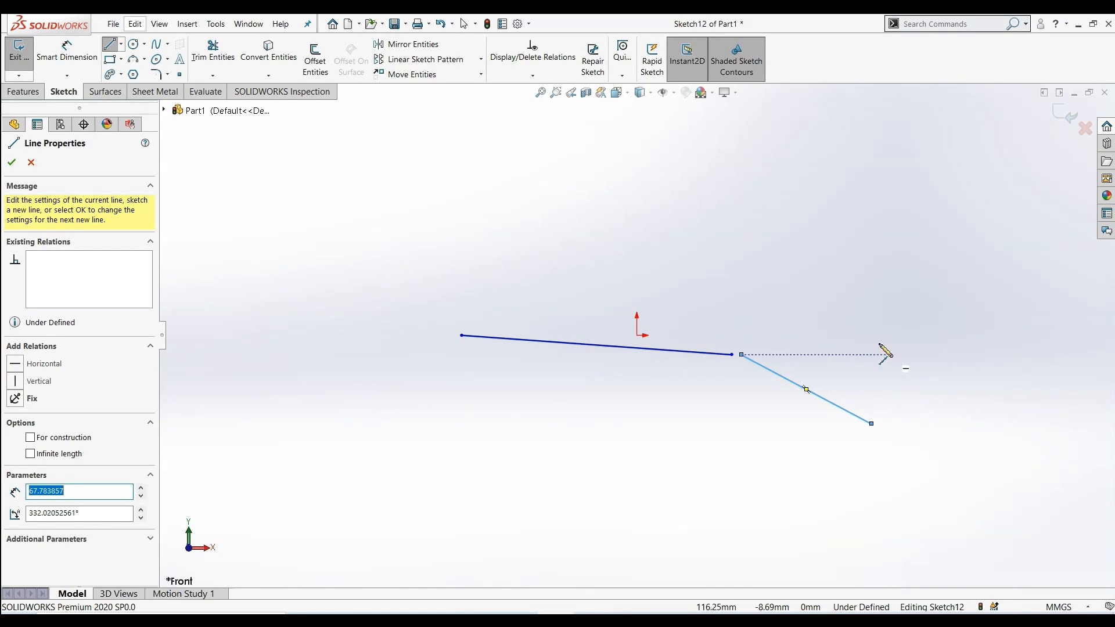
{"action": "left_click", "coordinate": [213, 52]}
{"action": "left_click_drag", "start_coordinate": [916, 351], "coordinate": [724, 452]}
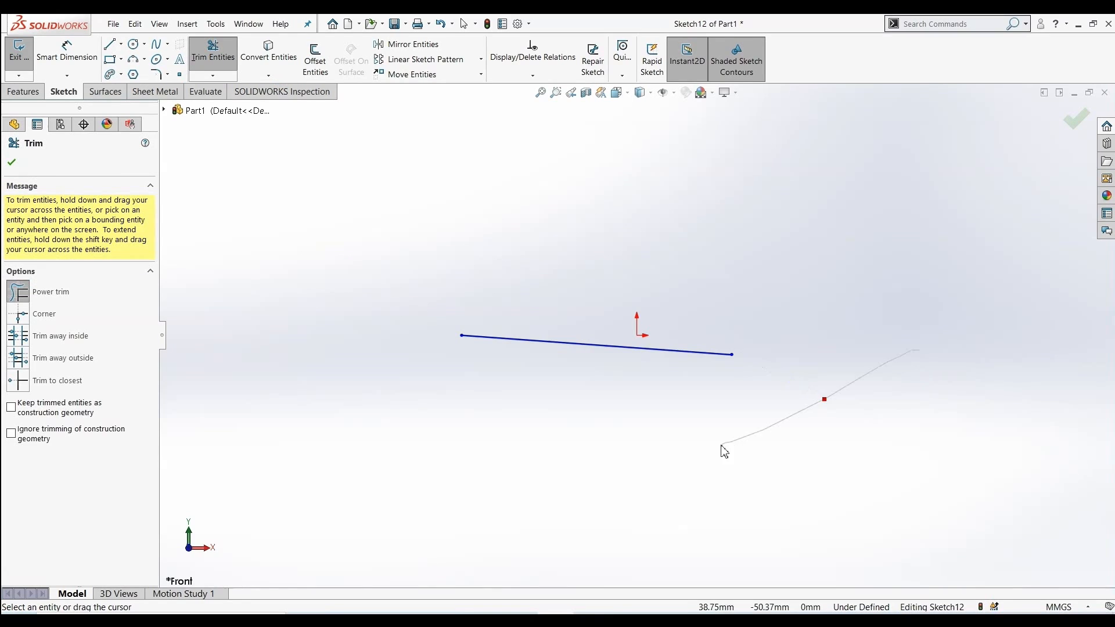
{"action": "left_click", "coordinate": [12, 160]}
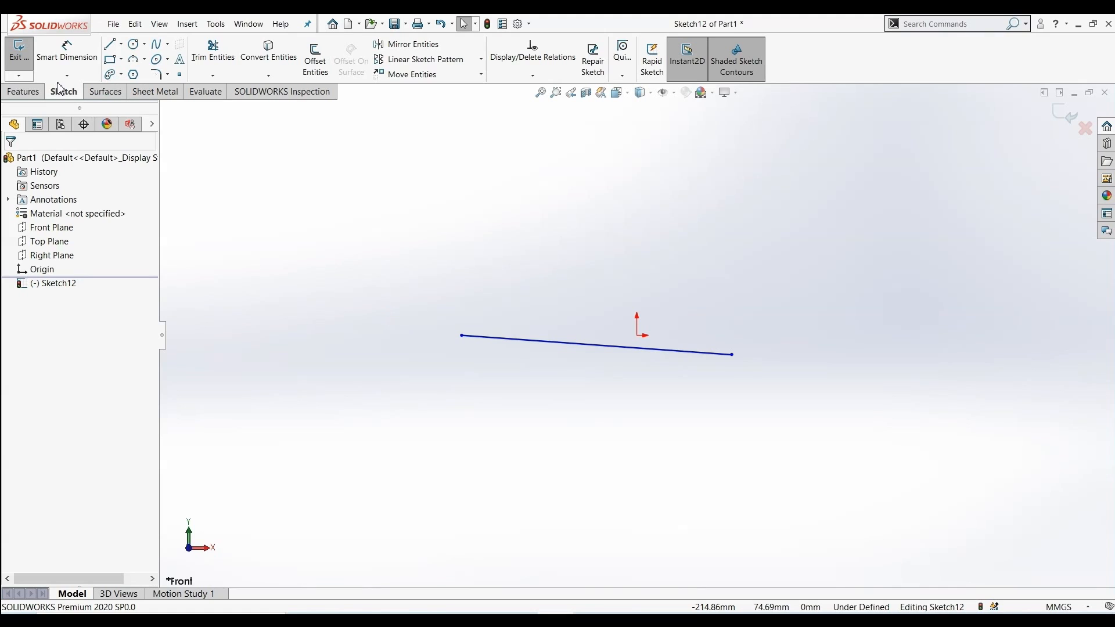
Create a swept surface using a 10 mm circular profile along the sketched line
{"action": "left_click", "coordinate": [105, 93]}
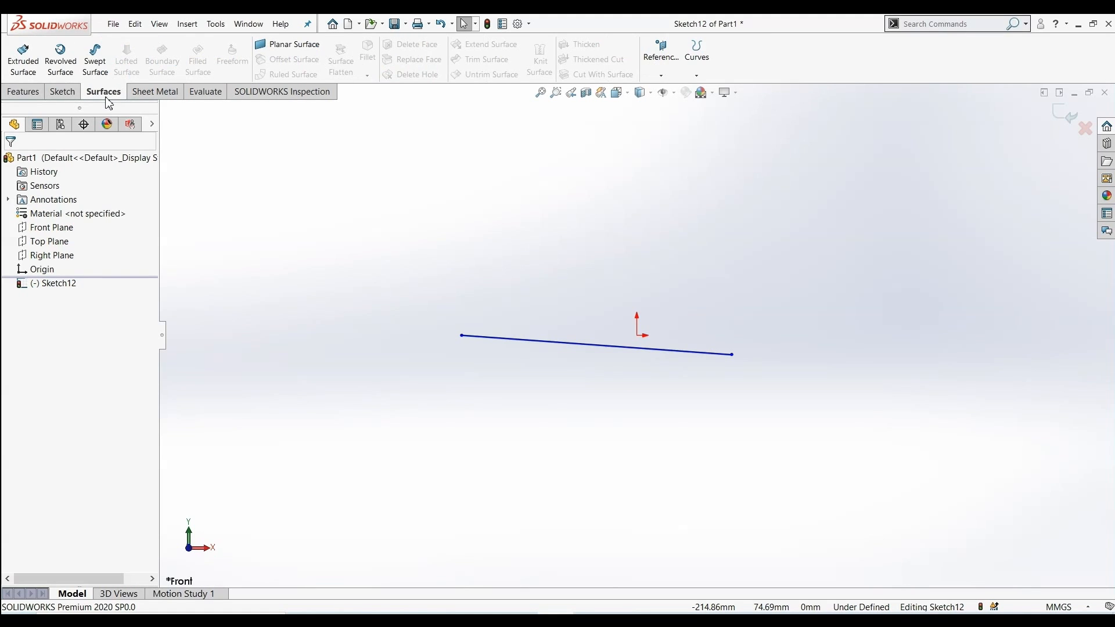
{"action": "left_click", "coordinate": [102, 65]}
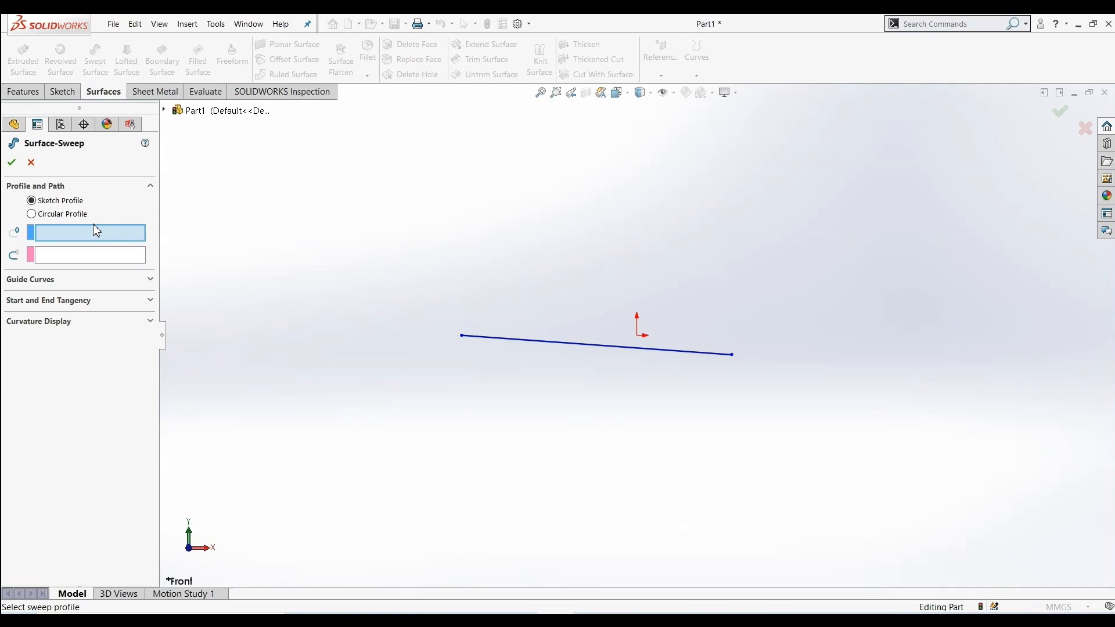
{"action": "left_click", "coordinate": [32, 214]}
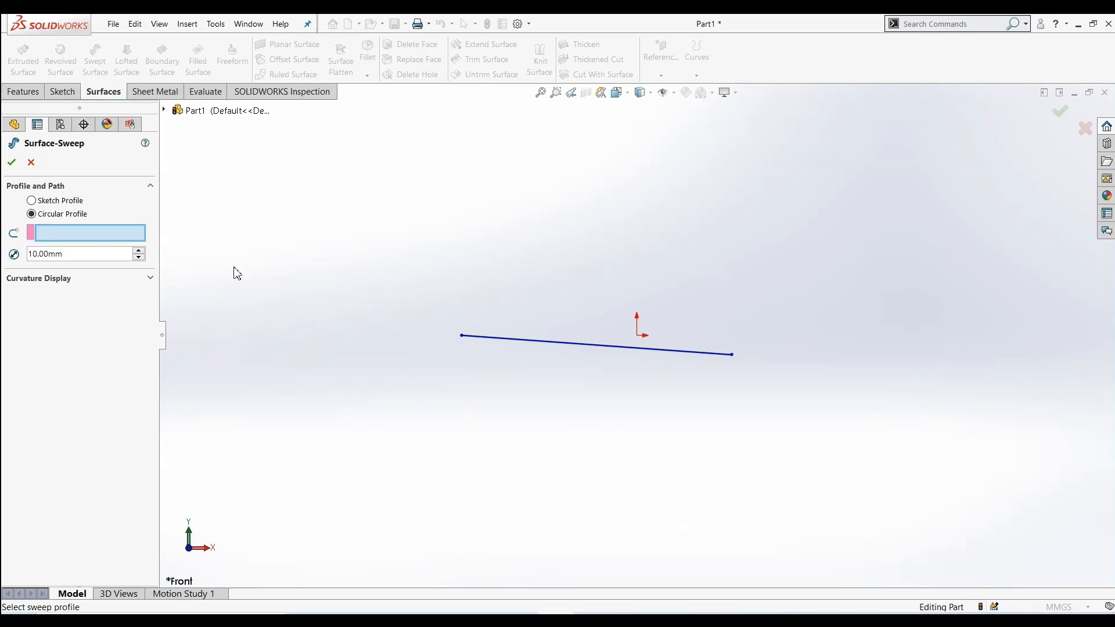
{"action": "left_click", "coordinate": [512, 341]}
{"action": "middle_click_drag", "start_coordinate": [348, 309], "coordinate": [633, 386]}
{"action": "left_click", "coordinate": [24, 93]}
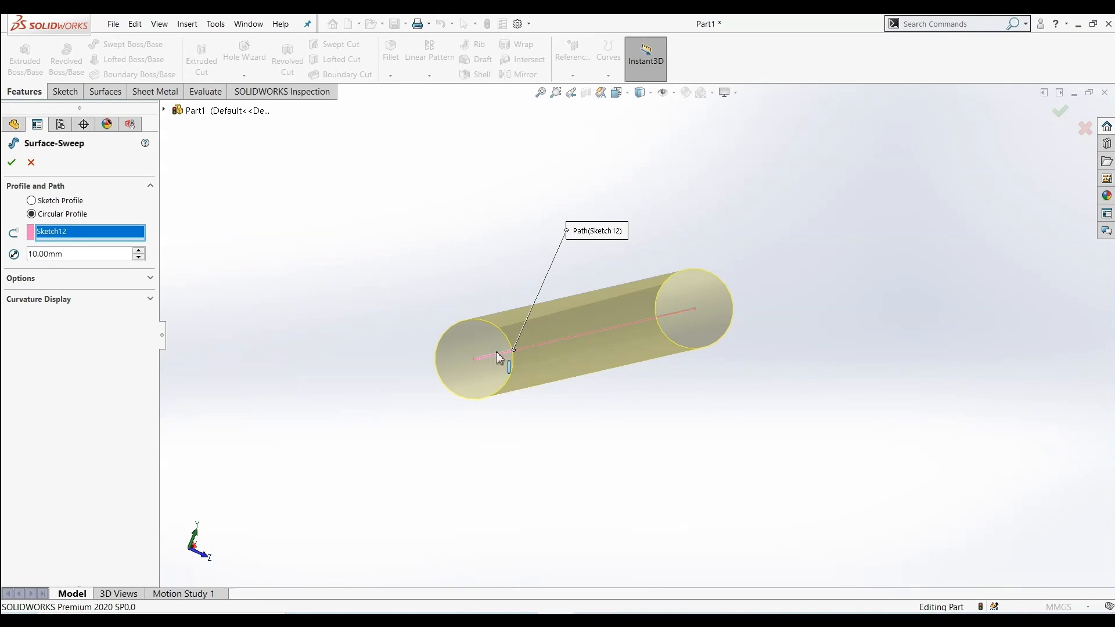
{"action": "middle_click_drag", "start_coordinate": [394, 290], "coordinate": [371, 291]}
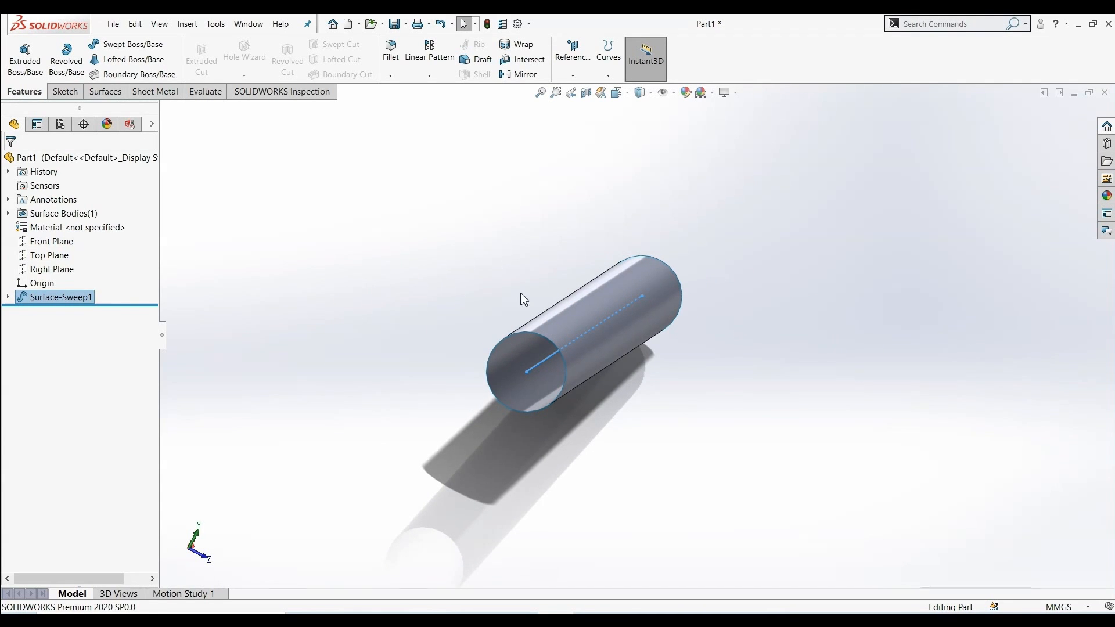
{"action": "middle_click_drag", "start_coordinate": [618, 285], "coordinate": [439, 317]}
{"action": "key", "text": "Escape"}
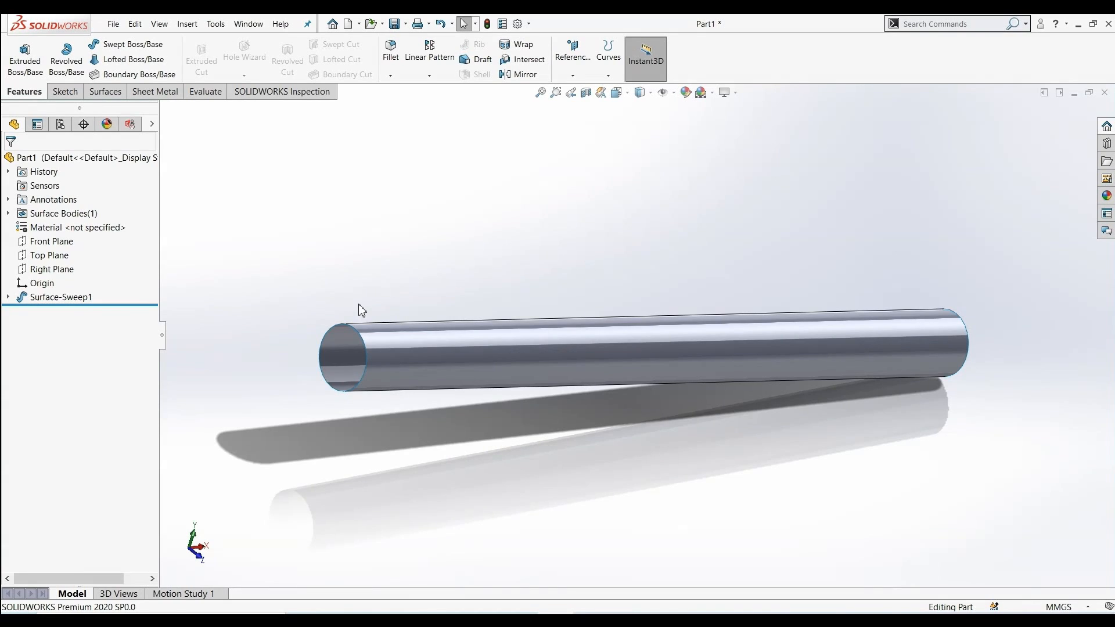
Undo the swept surface and the line sketch
{"action": "key", "text": "ctrl+z"}
{"action": "key", "text": "ctrl+z"}
{"action": "key", "text": "ctrl+z"}
Sketch a circle of about 27 mm radius centred on the origin on the Top Plane and exit the sketch
{"action": "left_click", "coordinate": [46, 244]}
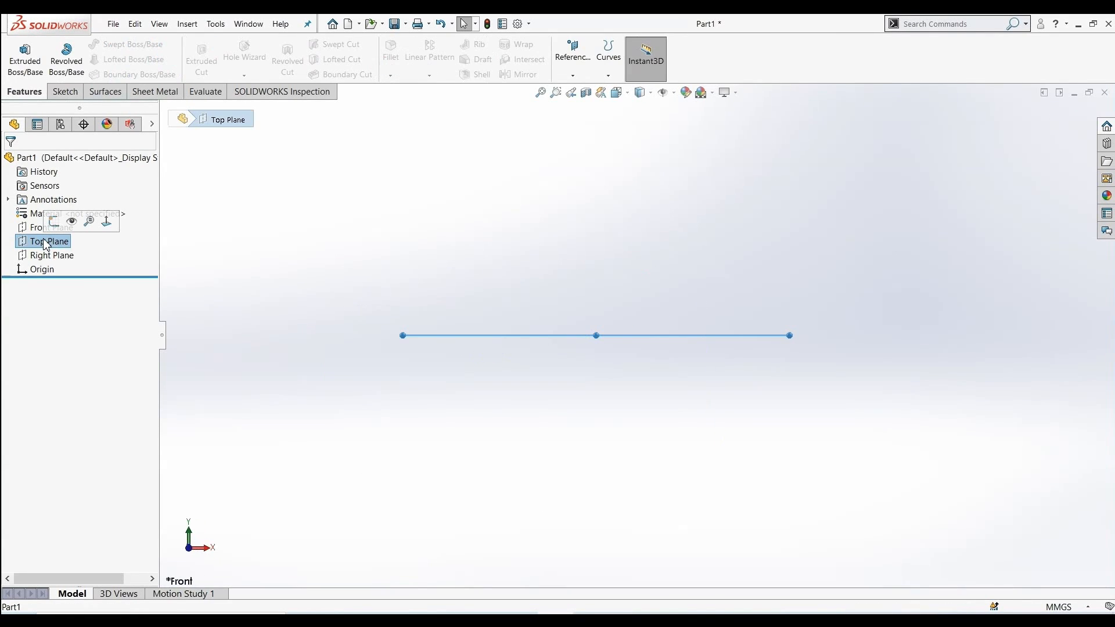
{"action": "left_click", "coordinate": [54, 221]}
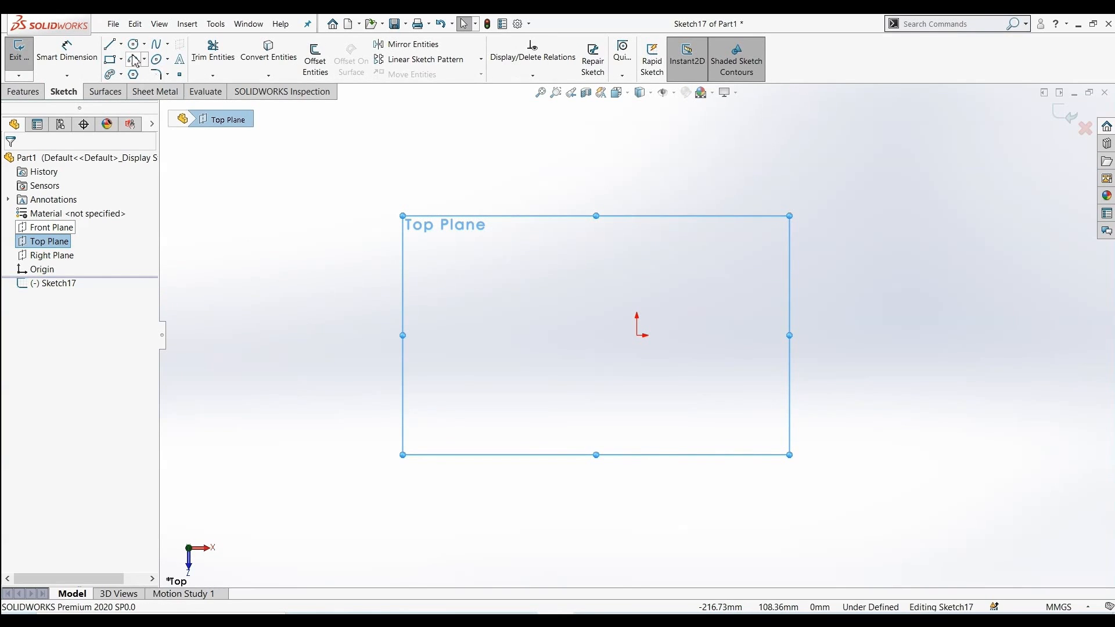
{"action": "left_click", "coordinate": [133, 45]}
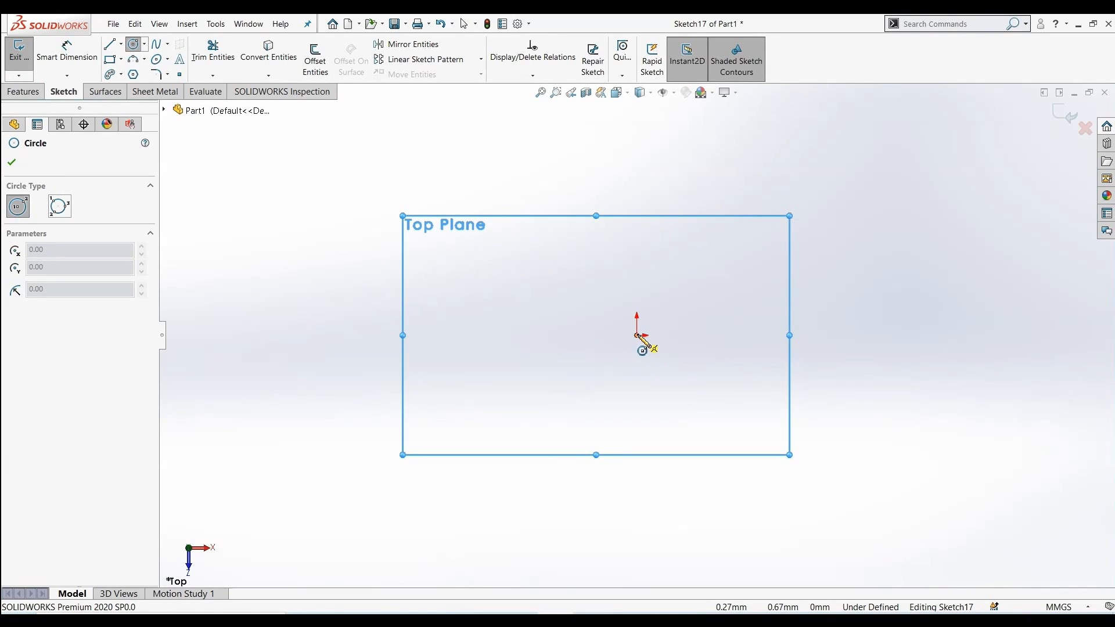
{"action": "left_click", "coordinate": [637, 336]}
{"action": "left_click", "coordinate": [672, 387]}
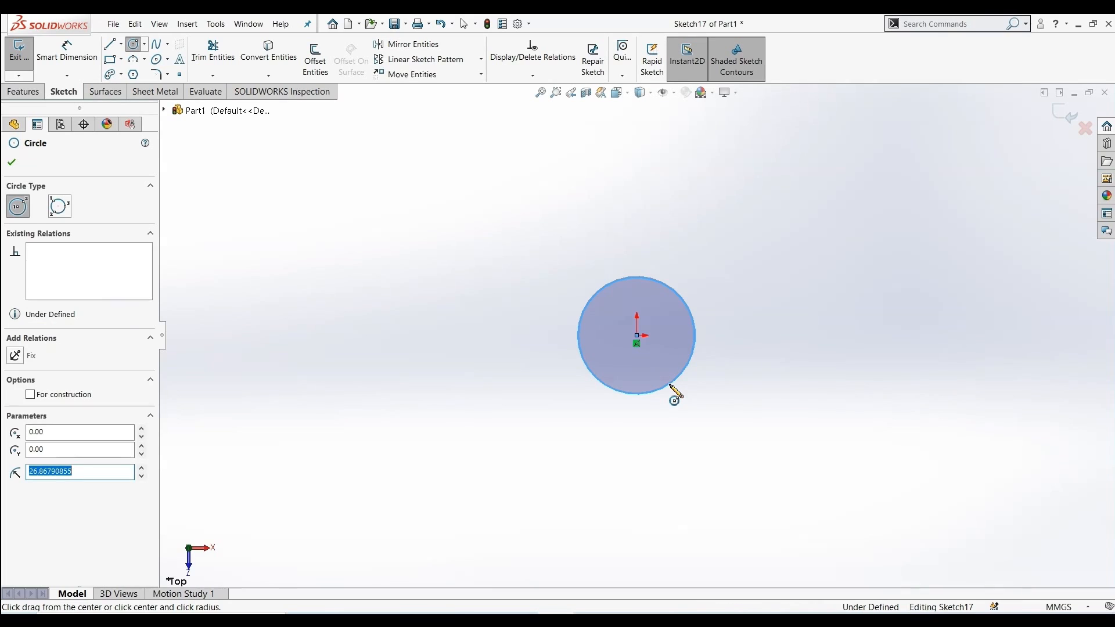
{"action": "left_click", "coordinate": [19, 164]}
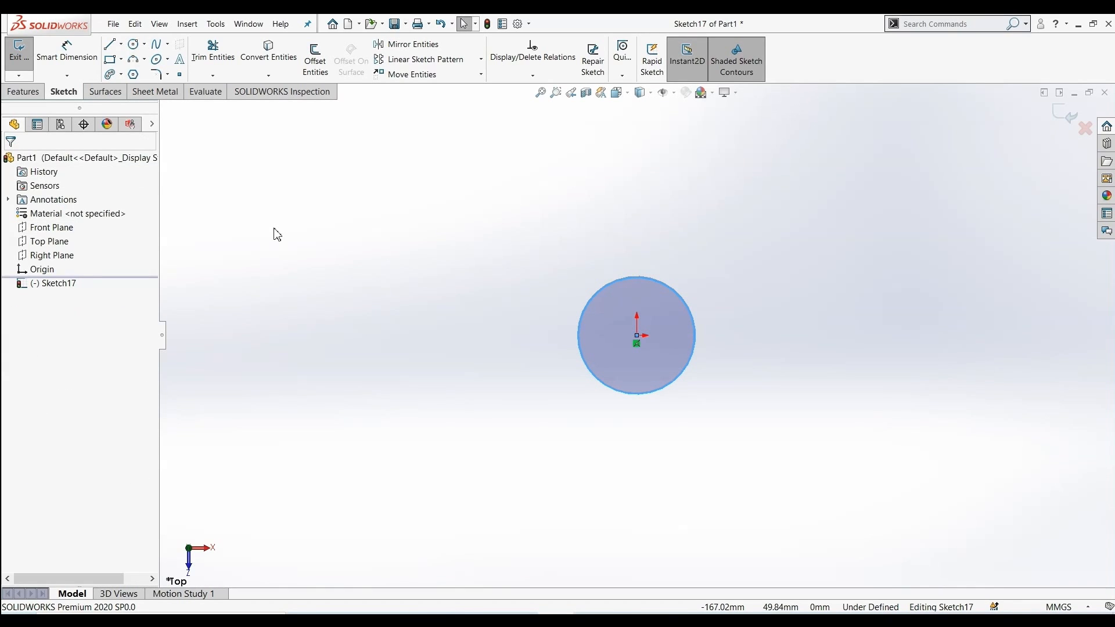
{"action": "middle_click_drag", "start_coordinate": [453, 279], "coordinate": [364, 408]}
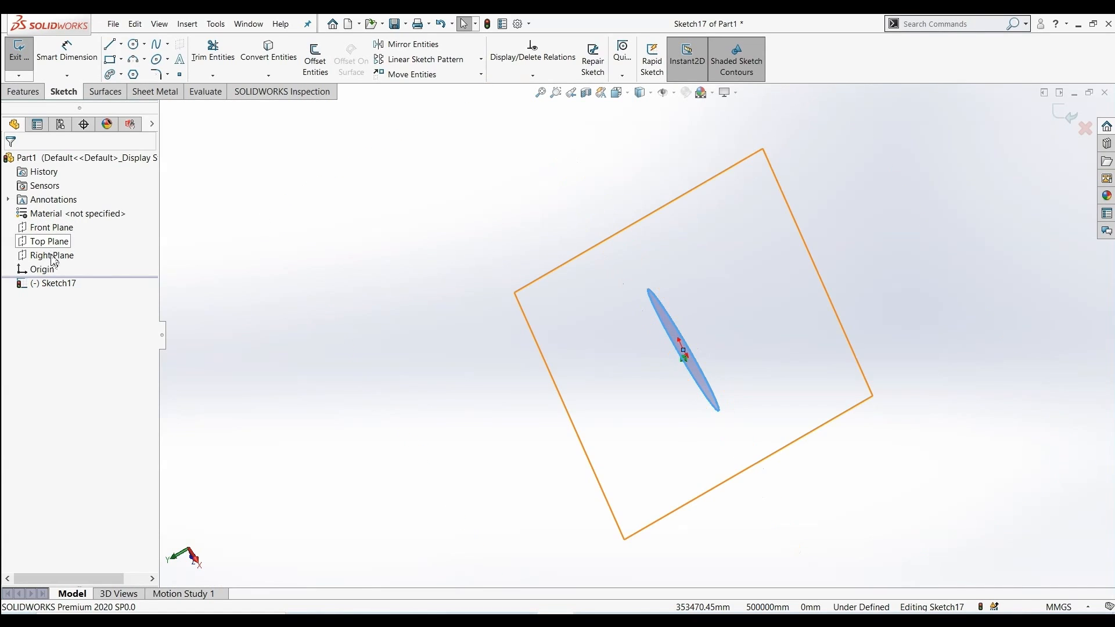
{"action": "left_click", "coordinate": [48, 227]}
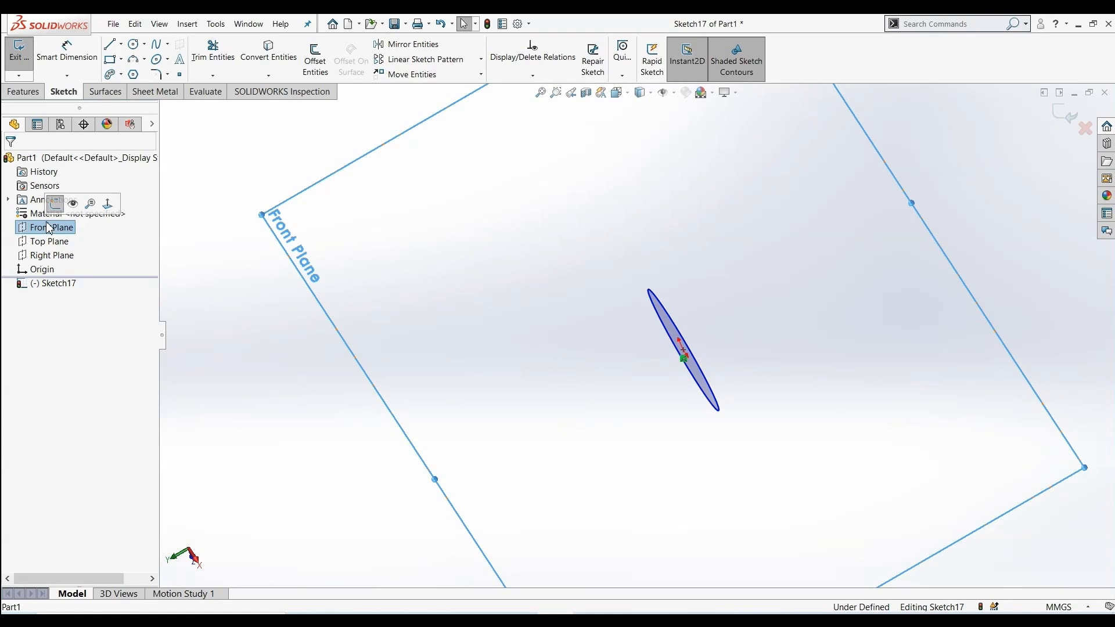
{"action": "left_click", "coordinate": [58, 209]}
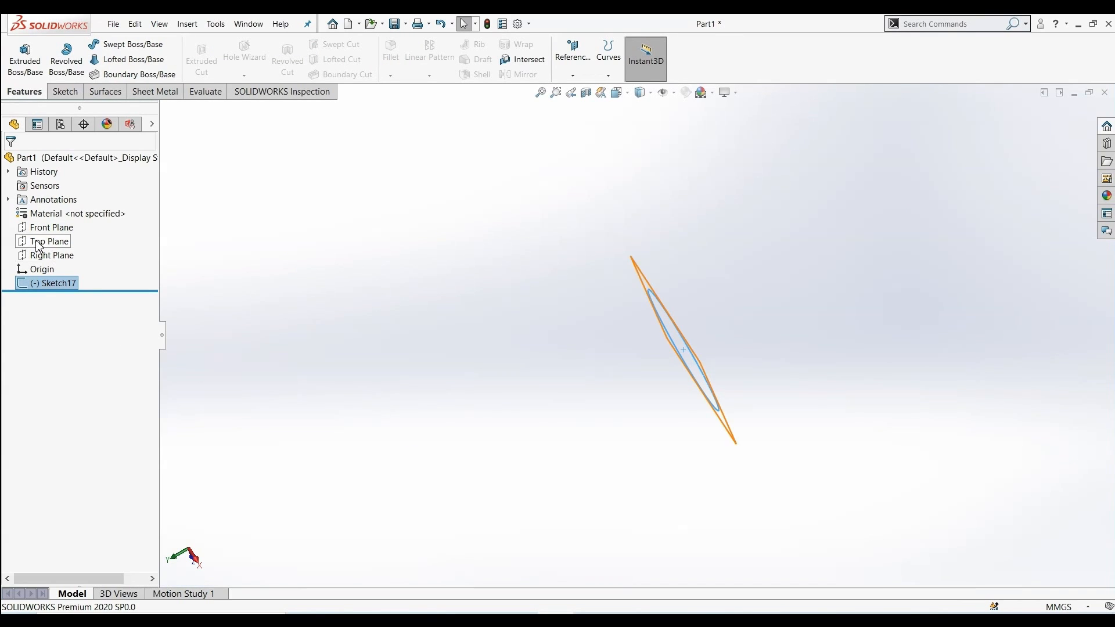
On the Front Plane, sketch a spline rising from the origin up to the upper right and end it
{"action": "left_click", "coordinate": [47, 228]}
{"action": "left_click", "coordinate": [65, 213]}
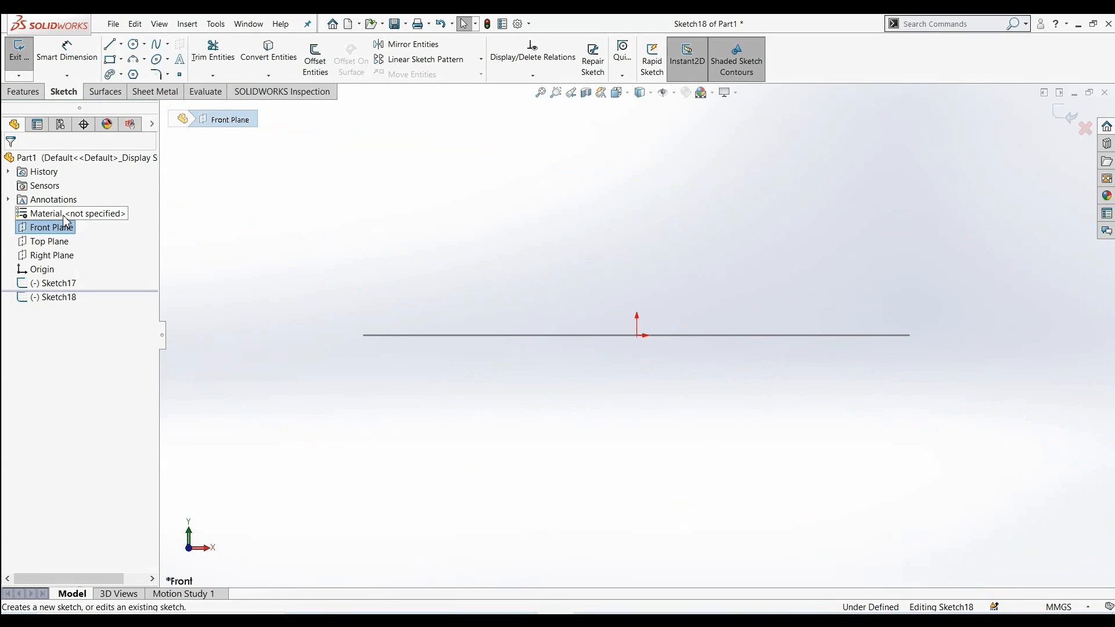
{"action": "left_click", "coordinate": [161, 46]}
{"action": "left_click", "coordinate": [637, 335]}
{"action": "left_click", "coordinate": [659, 230]}
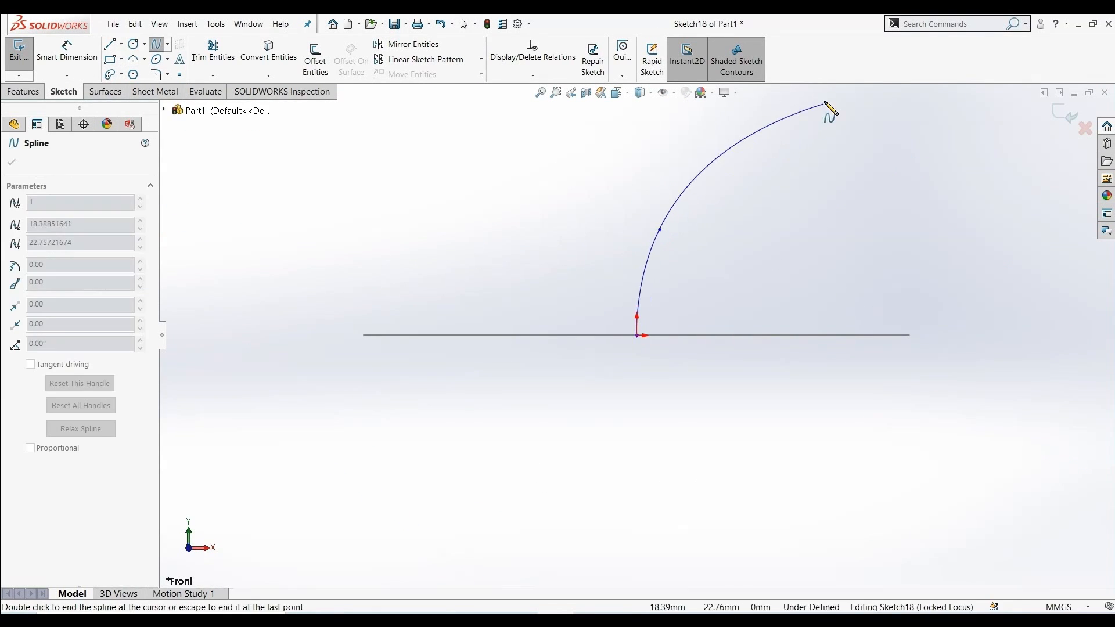
{"action": "left_click", "coordinate": [822, 91]}
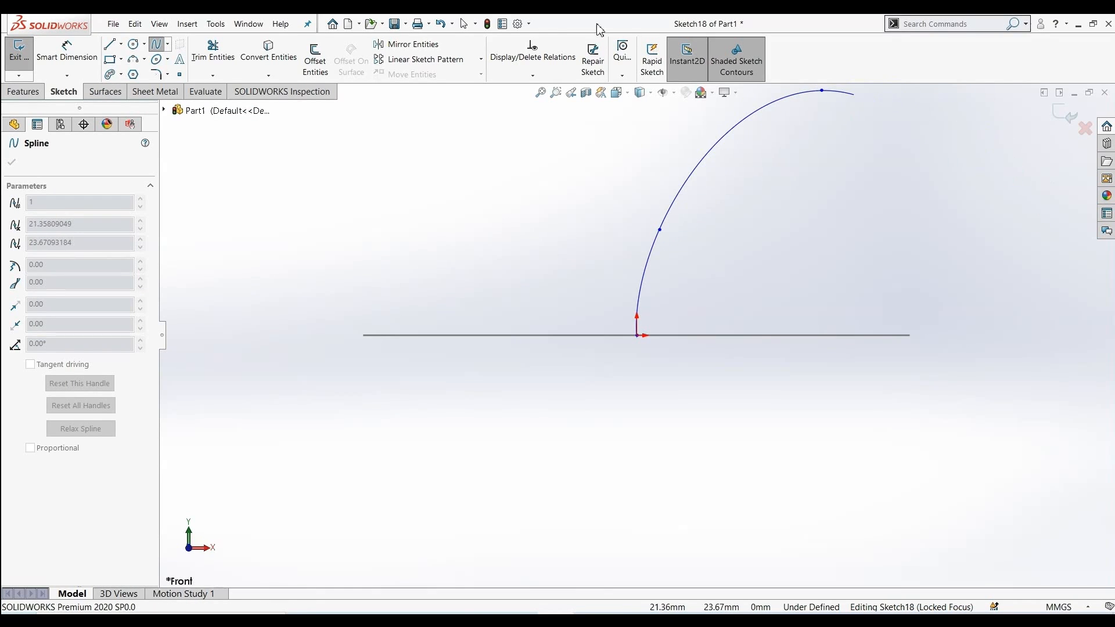
{"action": "scroll", "coordinate": [842, 115], "scroll_direction": "up", "scroll_amount": 6}
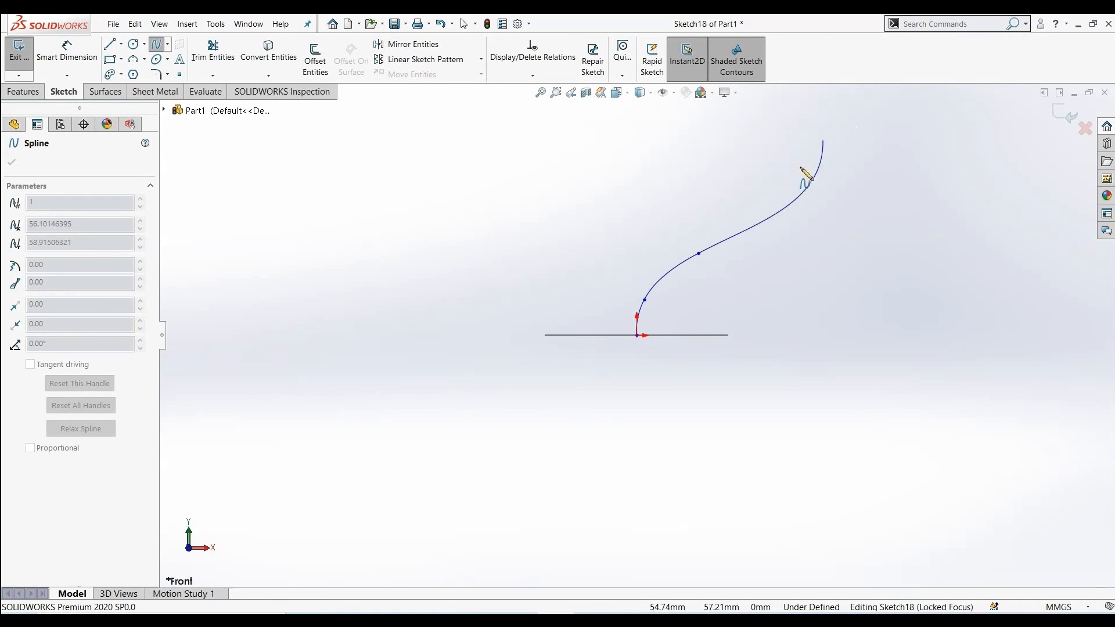
{"action": "left_click", "coordinate": [767, 147]}
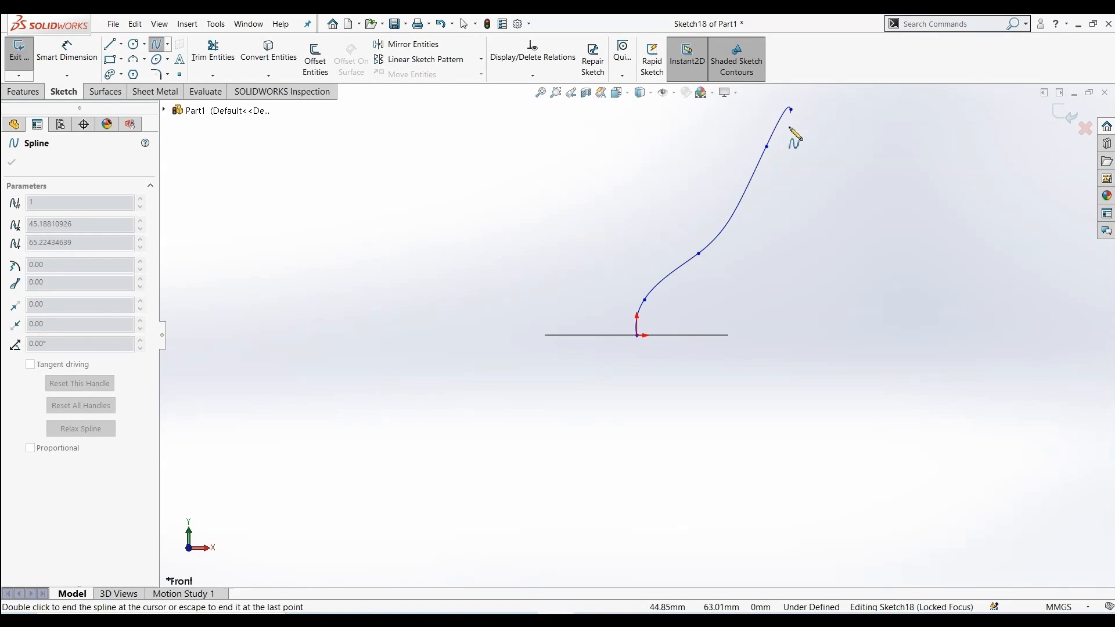
{"action": "right_click", "coordinate": [797, 142]}
{"action": "left_click", "coordinate": [820, 155]}
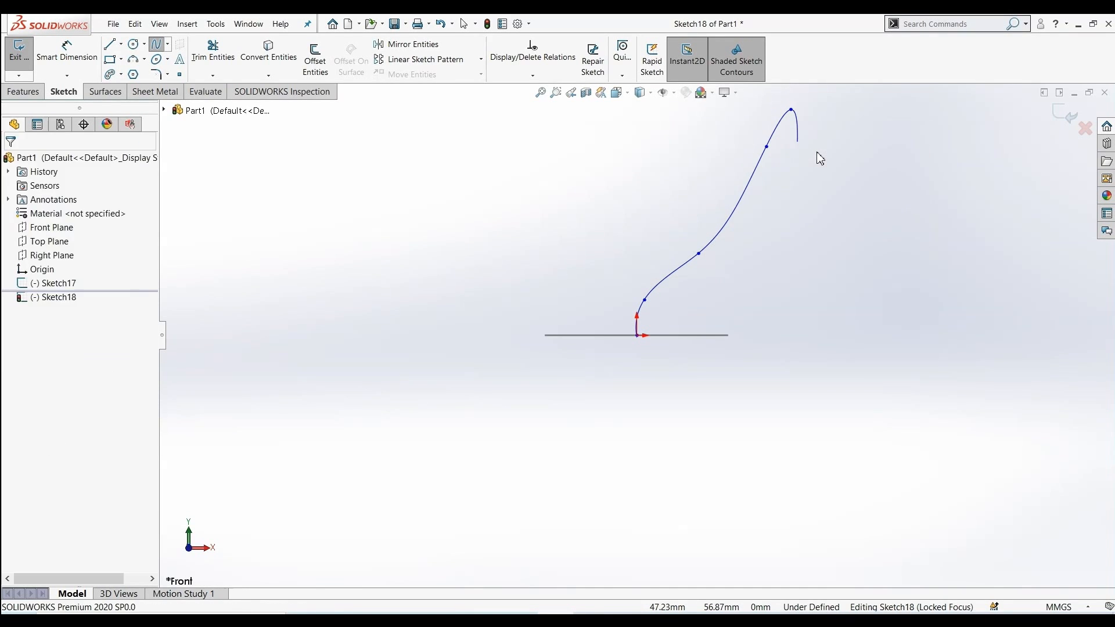
Create a swept surface using the circle sketch as profile and the spline as path
{"action": "left_click", "coordinate": [104, 93]}
{"action": "mouse_move", "coordinate": [445, 378]}
{"action": "middle_mouse_down"}
{"action": "mouse_move", "coordinate": [416, 267]}
{"action": "mouse_move", "coordinate": [374, 307]}
{"action": "middle_mouse_up"}
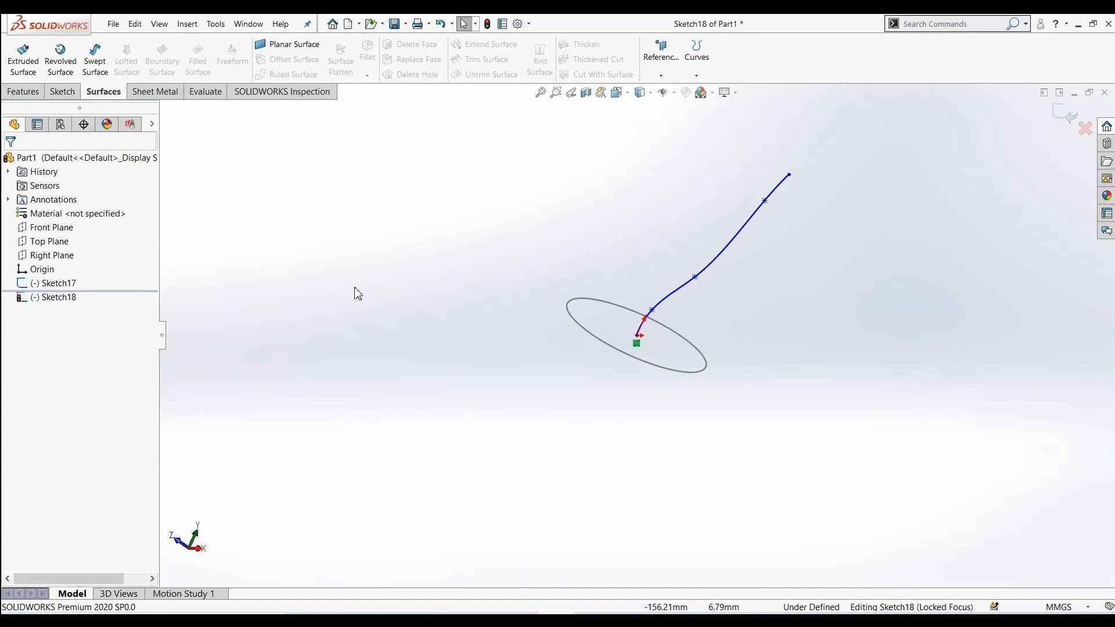
{"action": "left_click", "coordinate": [95, 58]}
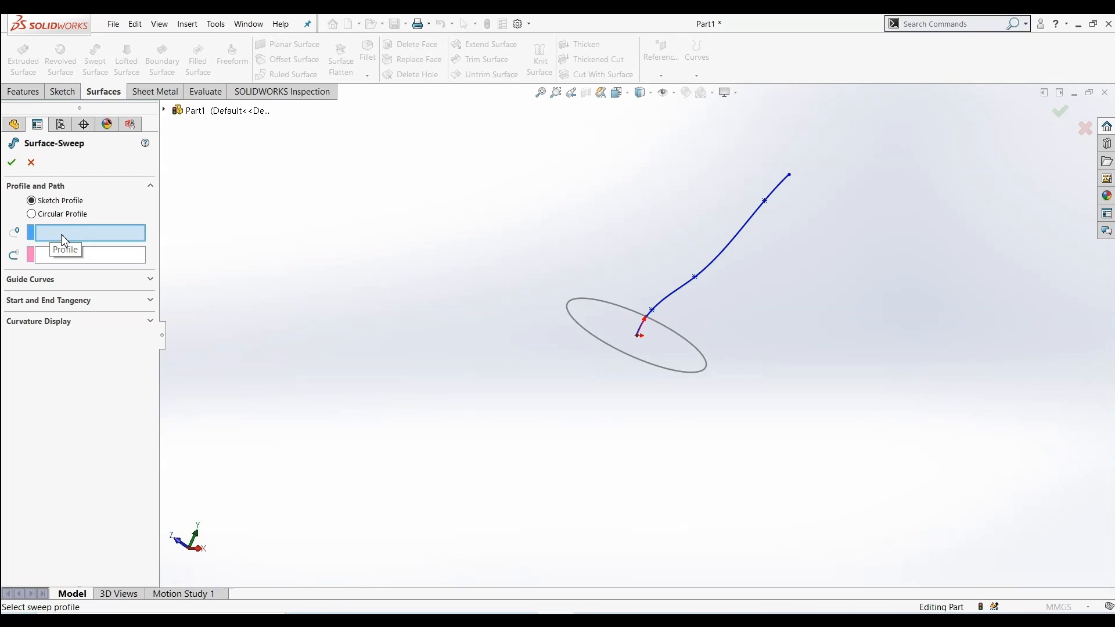
{"action": "left_click", "coordinate": [591, 339]}
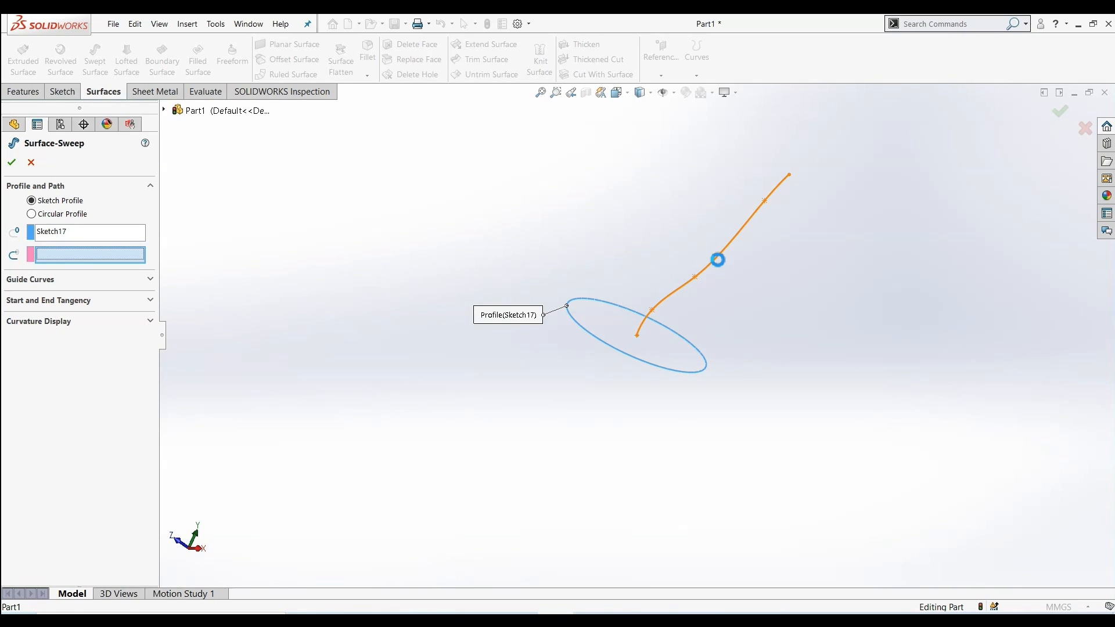
{"action": "left_click", "coordinate": [718, 260]}
{"action": "mouse_move", "coordinate": [465, 401]}
{"action": "middle_mouse_down"}
{"action": "mouse_move", "coordinate": [385, 319]}
{"action": "mouse_move", "coordinate": [431, 436]}
{"action": "mouse_move", "coordinate": [514, 407]}
{"action": "mouse_move", "coordinate": [475, 321]}
{"action": "mouse_move", "coordinate": [450, 388]}
{"action": "mouse_move", "coordinate": [455, 368]}
{"action": "mouse_move", "coordinate": [356, 361]}
{"action": "mouse_move", "coordinate": [471, 455]}
{"action": "mouse_move", "coordinate": [582, 307]}
{"action": "mouse_move", "coordinate": [552, 219]}
{"action": "mouse_move", "coordinate": [575, 216]}
{"action": "mouse_move", "coordinate": [674, 328]}
{"action": "mouse_move", "coordinate": [433, 269]}
{"action": "mouse_move", "coordinate": [316, 393]}
{"action": "mouse_move", "coordinate": [166, 403]}
{"action": "mouse_move", "coordinate": [468, 438]}
{"action": "mouse_move", "coordinate": [281, 406]}
{"action": "mouse_move", "coordinate": [600, 378]}
{"action": "mouse_move", "coordinate": [312, 364]}
{"action": "mouse_move", "coordinate": [364, 404]}
{"action": "middle_mouse_up"}
{"action": "key", "text": "Return"}
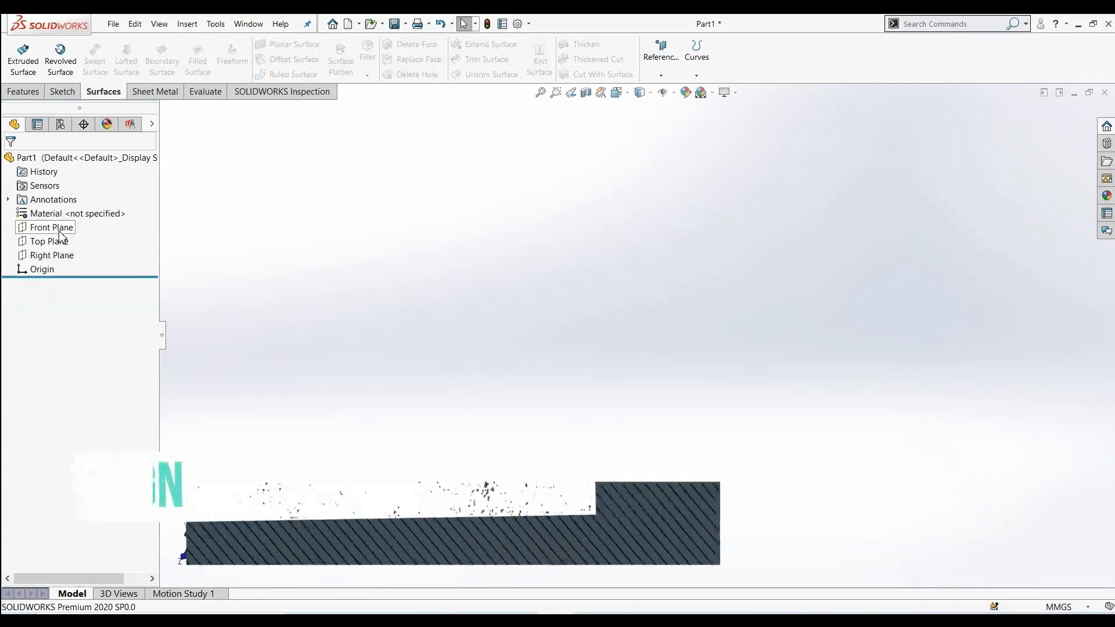
Start a new sketch on the Front Plane and draw a circle of about 73 mm radius centred on the origin
{"action": "left_click", "coordinate": [52, 227]}
{"action": "left_click", "coordinate": [82, 211]}
{"action": "left_click", "coordinate": [105, 91]}
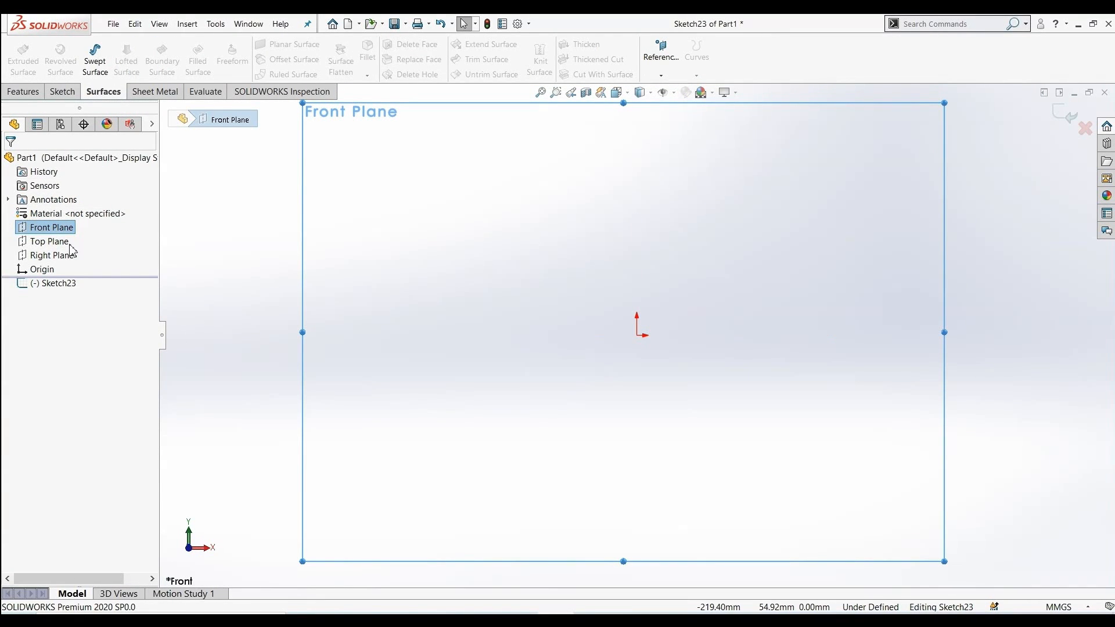
{"action": "scroll", "coordinate": [594, 369], "scroll_direction": "up", "scroll_amount": 2}
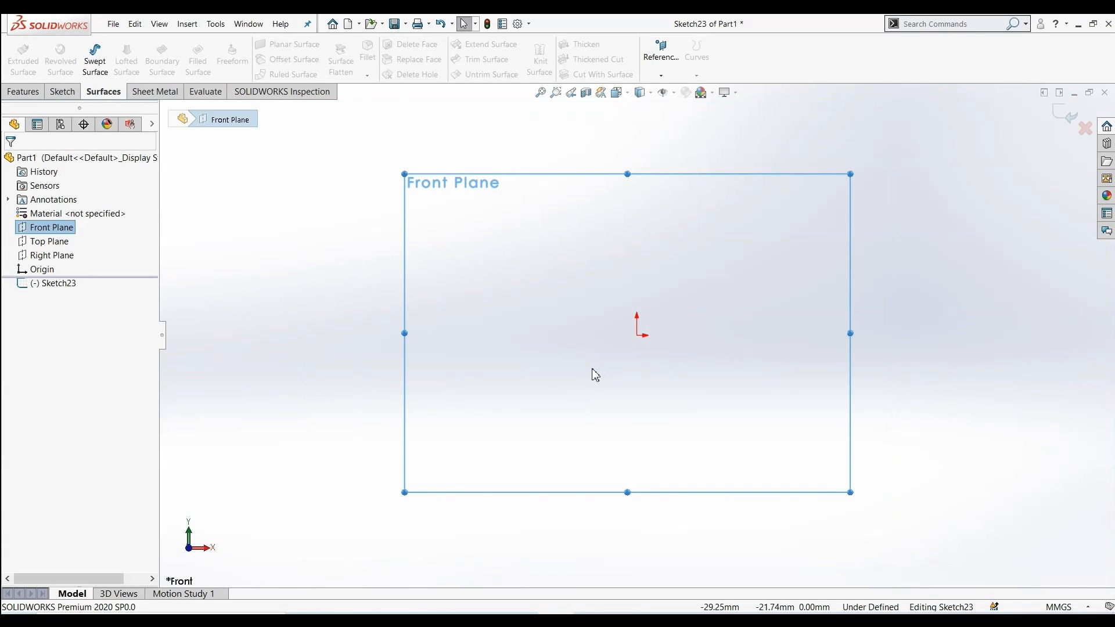
{"action": "left_click", "coordinate": [72, 96]}
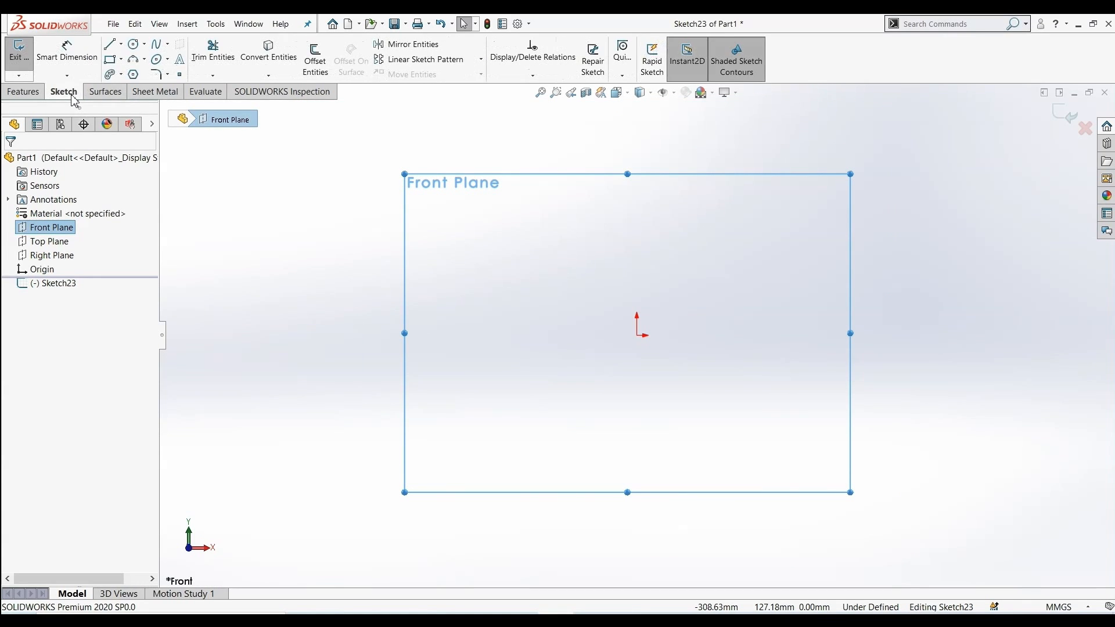
{"action": "left_click", "coordinate": [133, 44]}
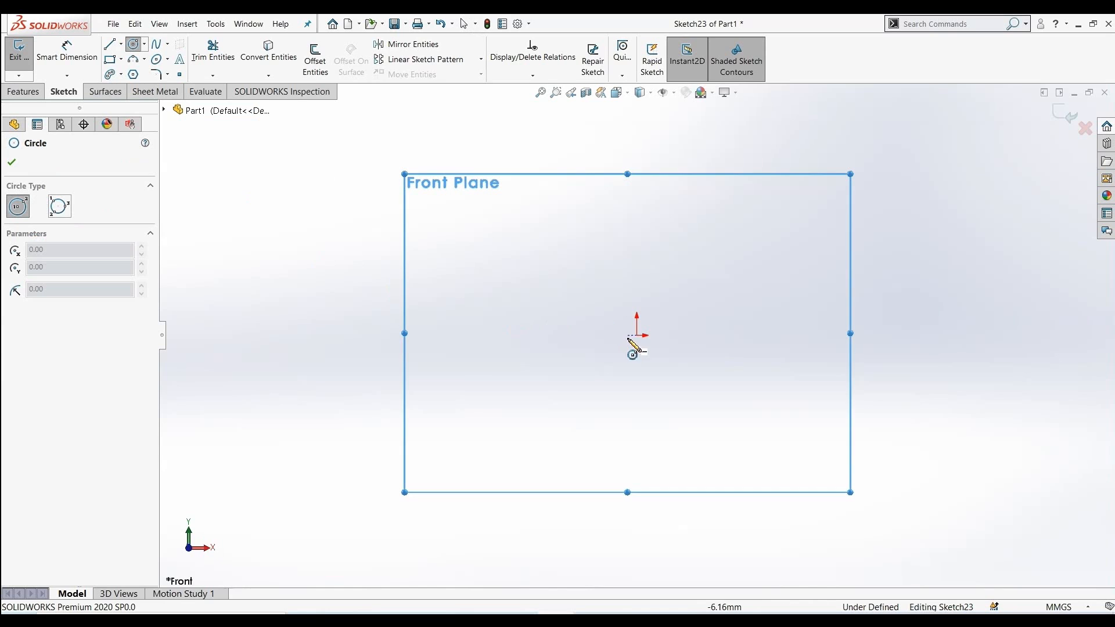
{"action": "left_click_drag", "start_coordinate": [636, 335], "coordinate": [674, 443]}
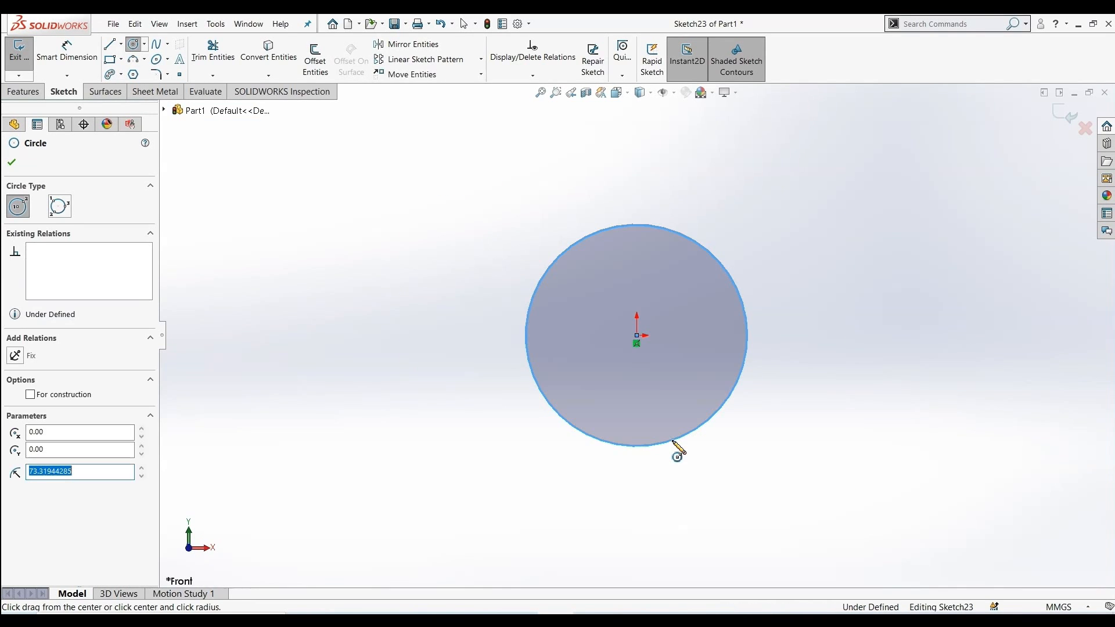
Close the circle tool and exit the sketch
{"action": "left_click", "coordinate": [11, 163]}
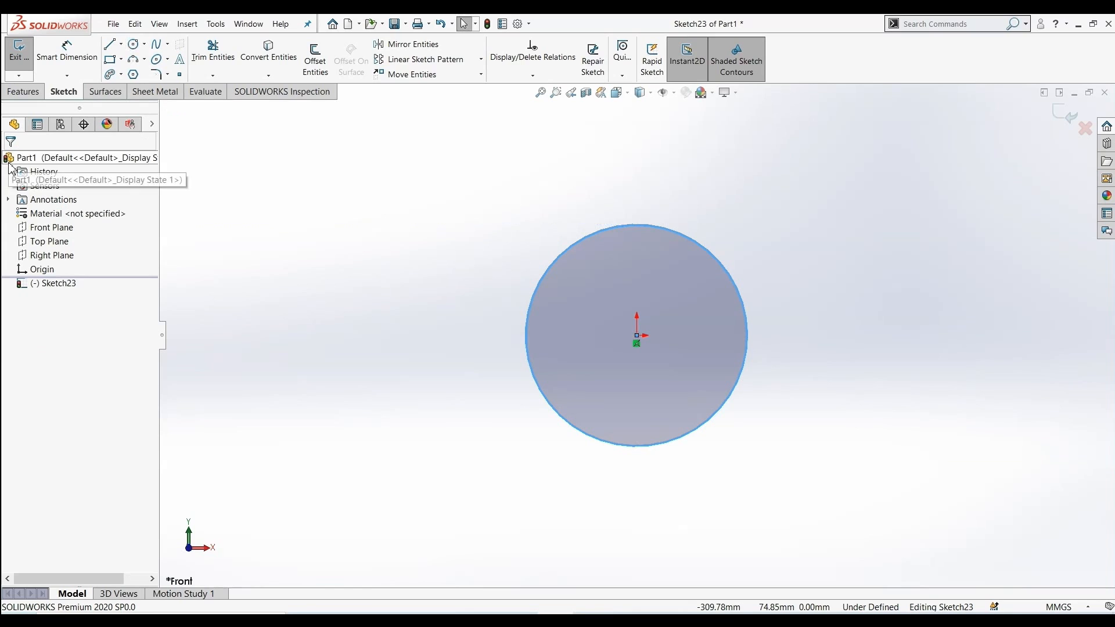
{"action": "left_click", "coordinate": [1084, 126]}
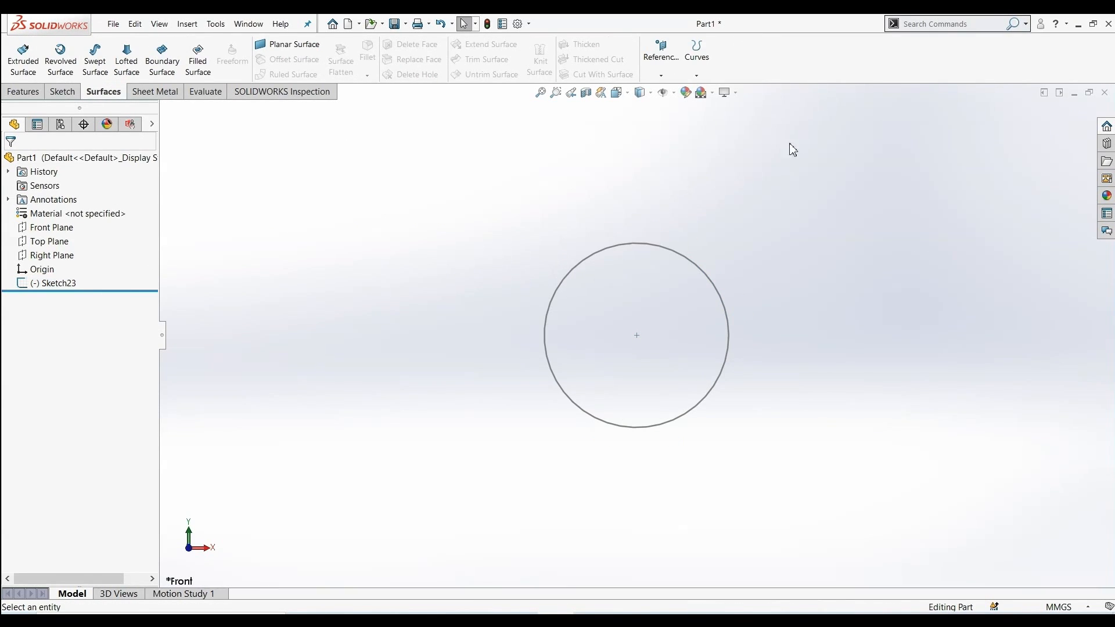
{"action": "left_click", "coordinate": [662, 75]}
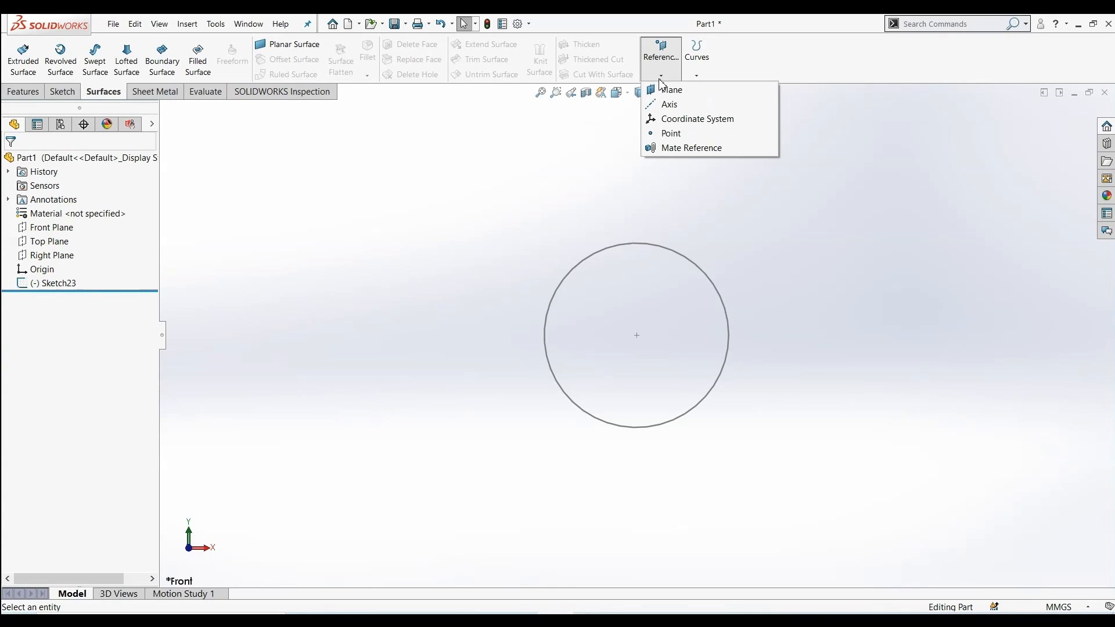
{"action": "left_click", "coordinate": [666, 90]}
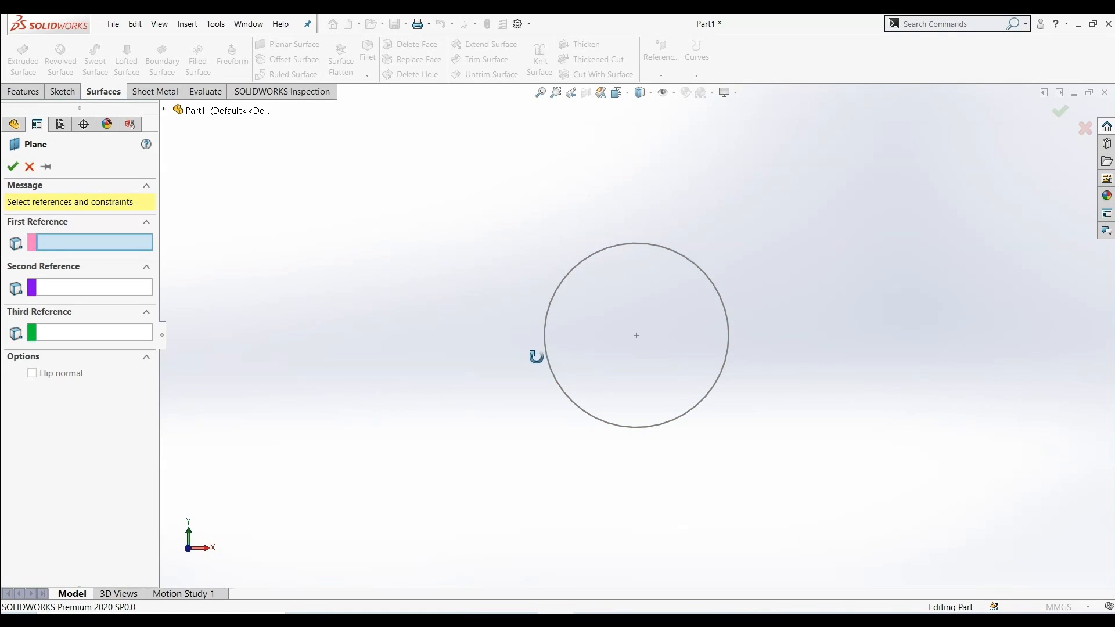
{"action": "middle_click_drag", "start_coordinate": [787, 287], "coordinate": [646, 343]}
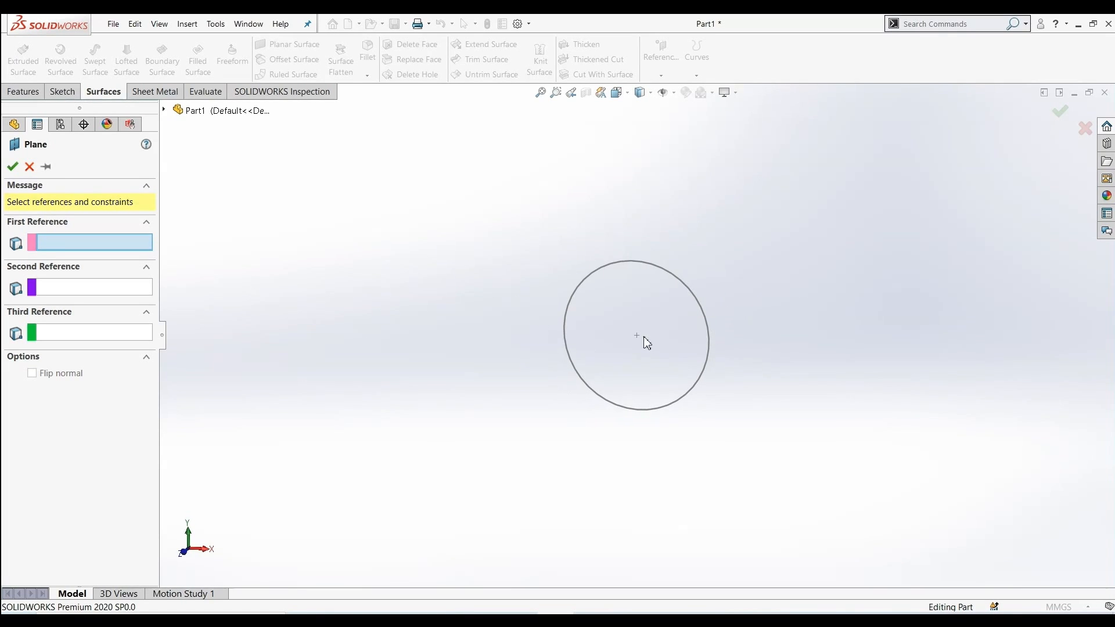
{"action": "middle_click_drag", "start_coordinate": [568, 361], "coordinate": [255, 272]}
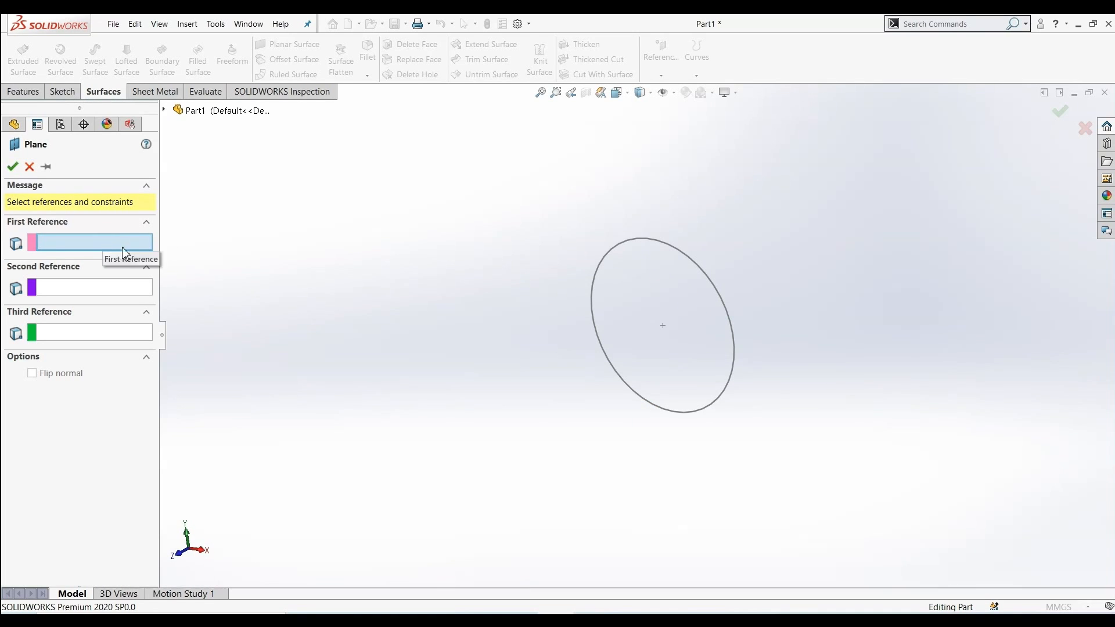
{"action": "left_click", "coordinate": [707, 277]}
{"action": "mouse_move", "coordinate": [328, 343]}
{"action": "middle_mouse_down"}
{"action": "mouse_move", "coordinate": [314, 339]}
{"action": "mouse_move", "coordinate": [300, 371]}
{"action": "middle_mouse_up"}
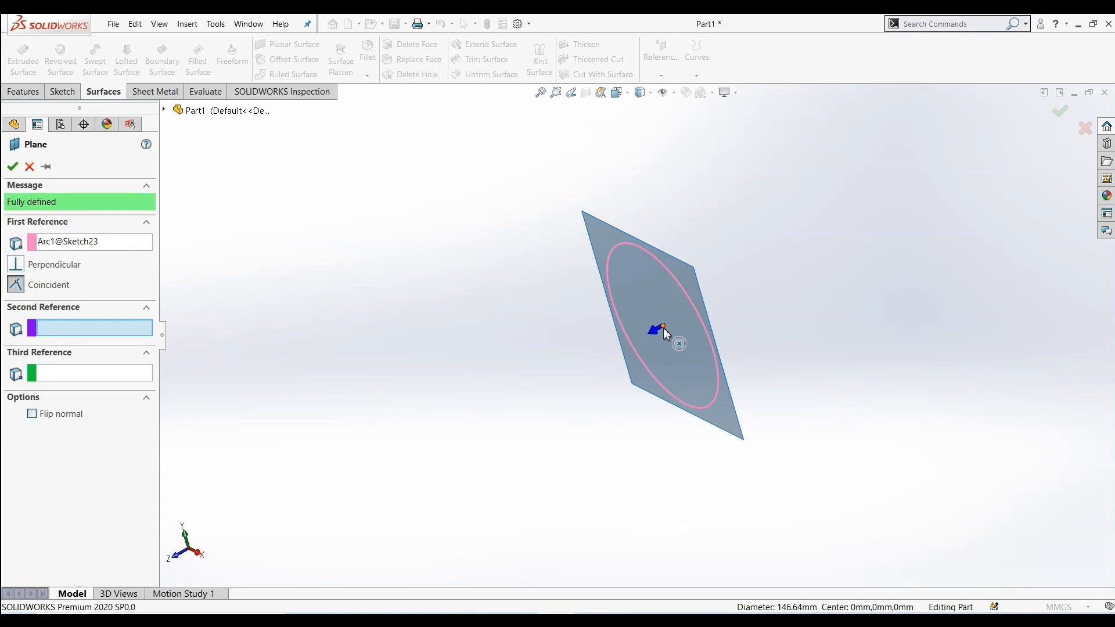
{"action": "middle_click_drag", "start_coordinate": [729, 314], "coordinate": [716, 348]}
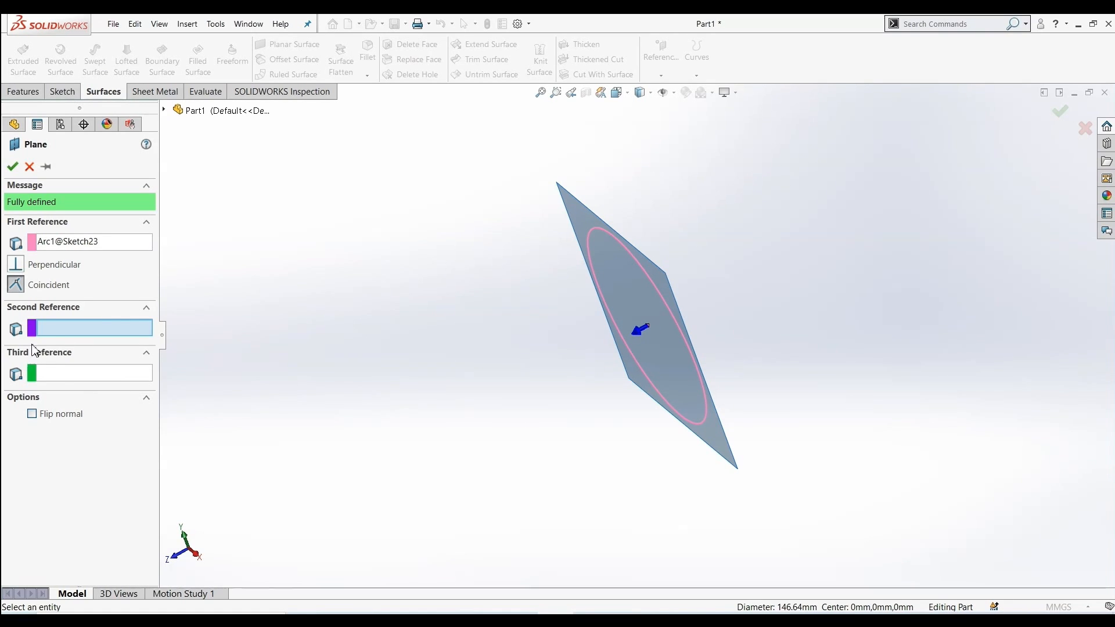
{"action": "left_click", "coordinate": [99, 286]}
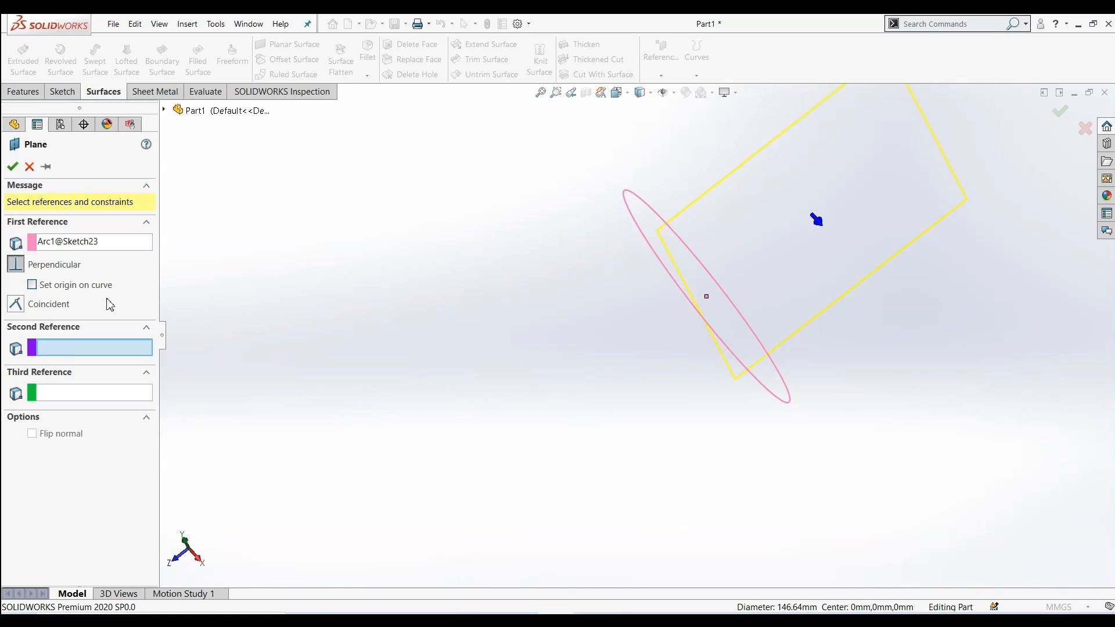
{"action": "left_click", "coordinate": [14, 306]}
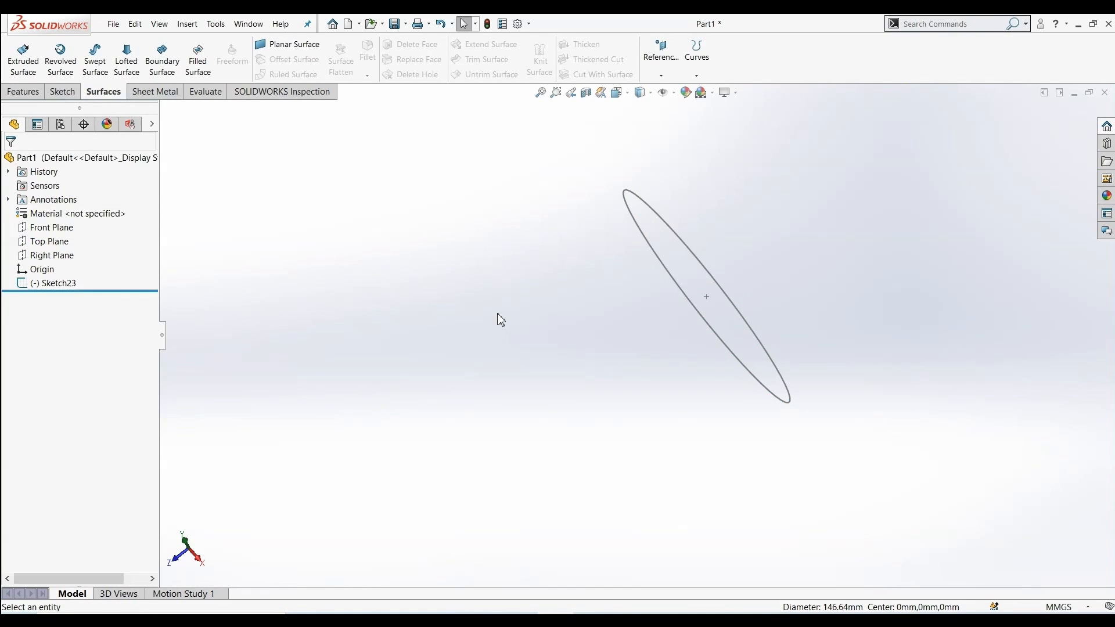
{"action": "key", "text": "ctrl+8"}
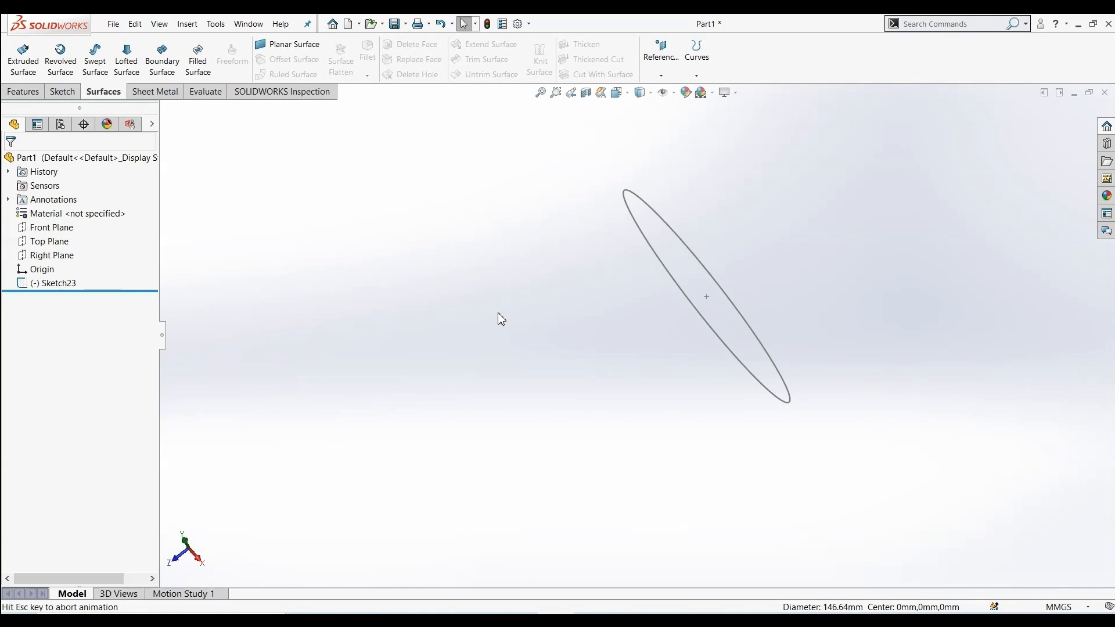
Create a reference plane offset 80 mm from the Front Plane, flipped to the opposite side
{"action": "left_click", "coordinate": [666, 90]}
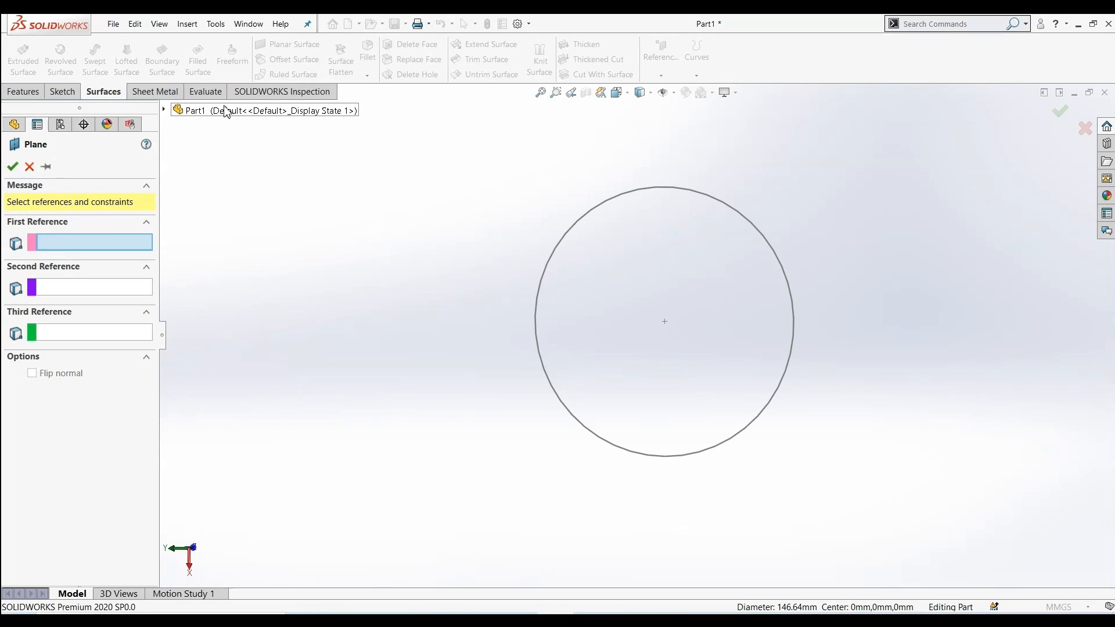
{"action": "left_click", "coordinate": [224, 115]}
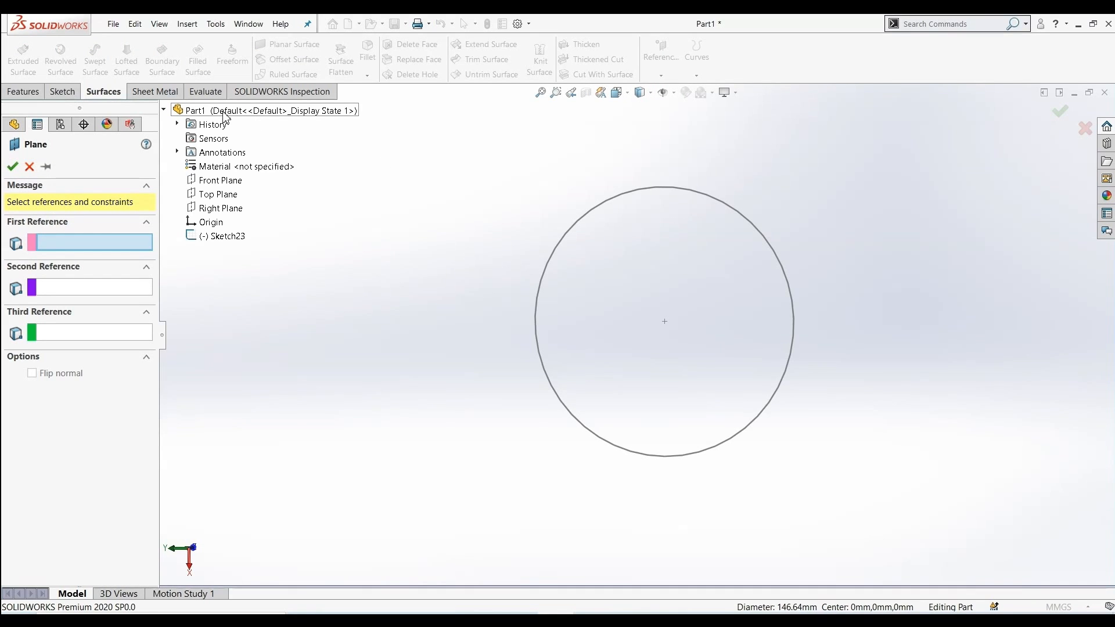
{"action": "left_click", "coordinate": [223, 181]}
{"action": "middle_click_drag", "start_coordinate": [320, 261], "coordinate": [229, 333]}
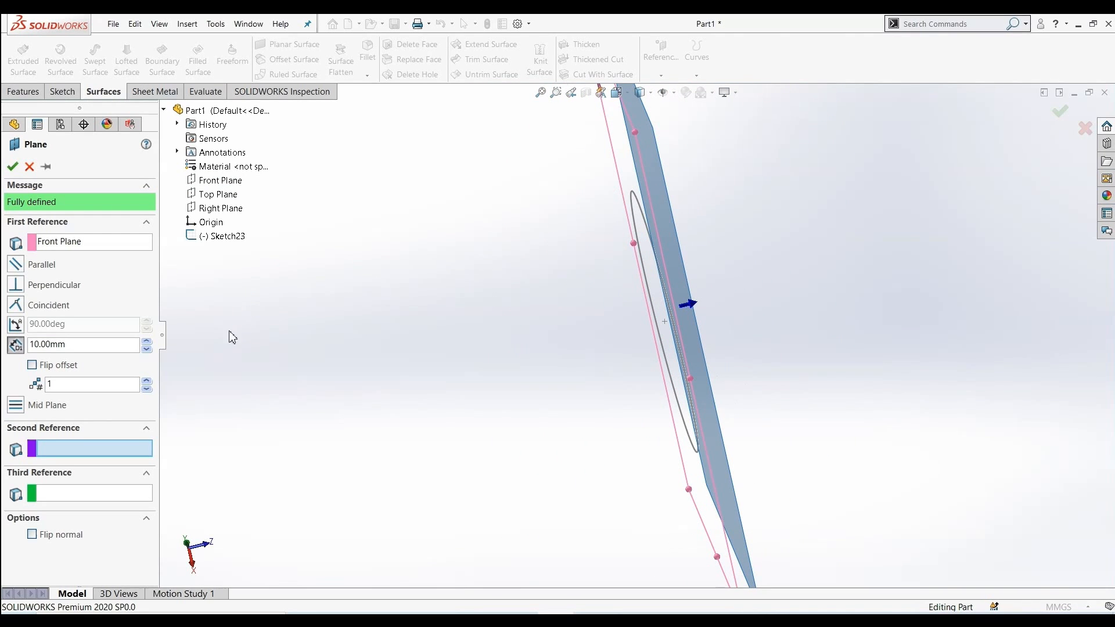
{"action": "left_click", "coordinate": [151, 345]}
{"action": "left_click", "coordinate": [151, 345]}
{"action": "left_click", "coordinate": [151, 345]}
{"action": "left_click", "coordinate": [151, 346]}
{"action": "left_click", "coordinate": [151, 345]}
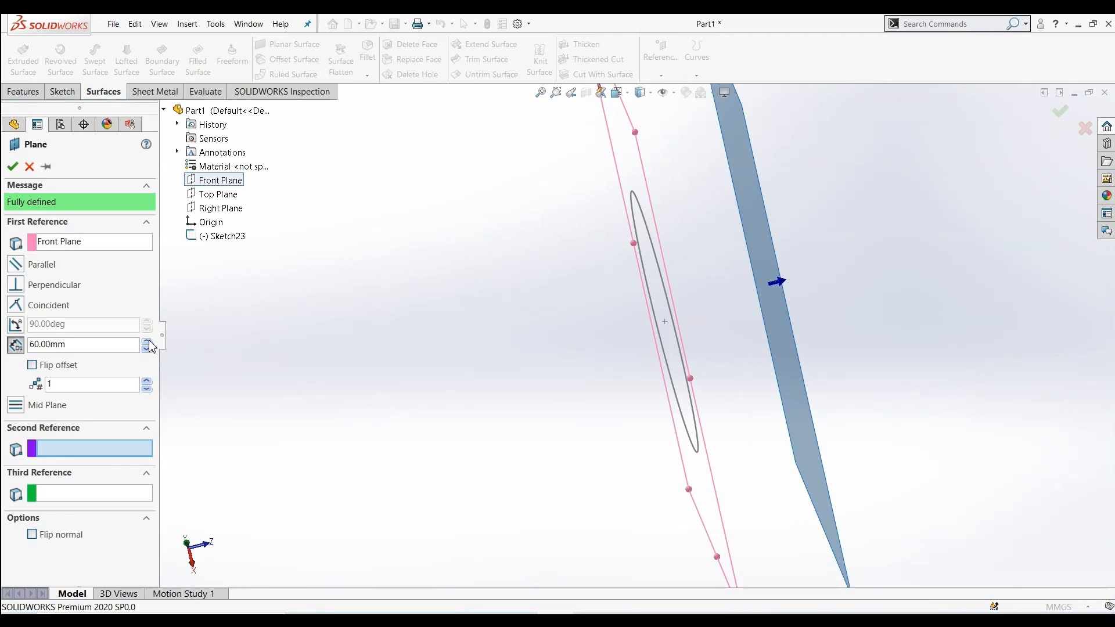
{"action": "left_click", "coordinate": [150, 345]}
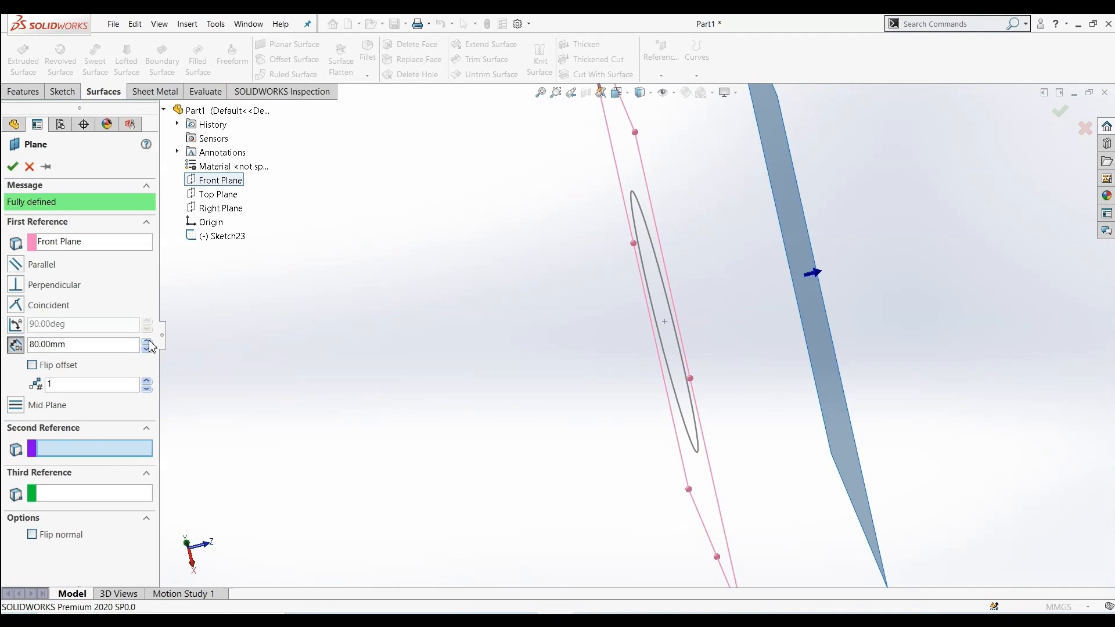
{"action": "left_click", "coordinate": [33, 365]}
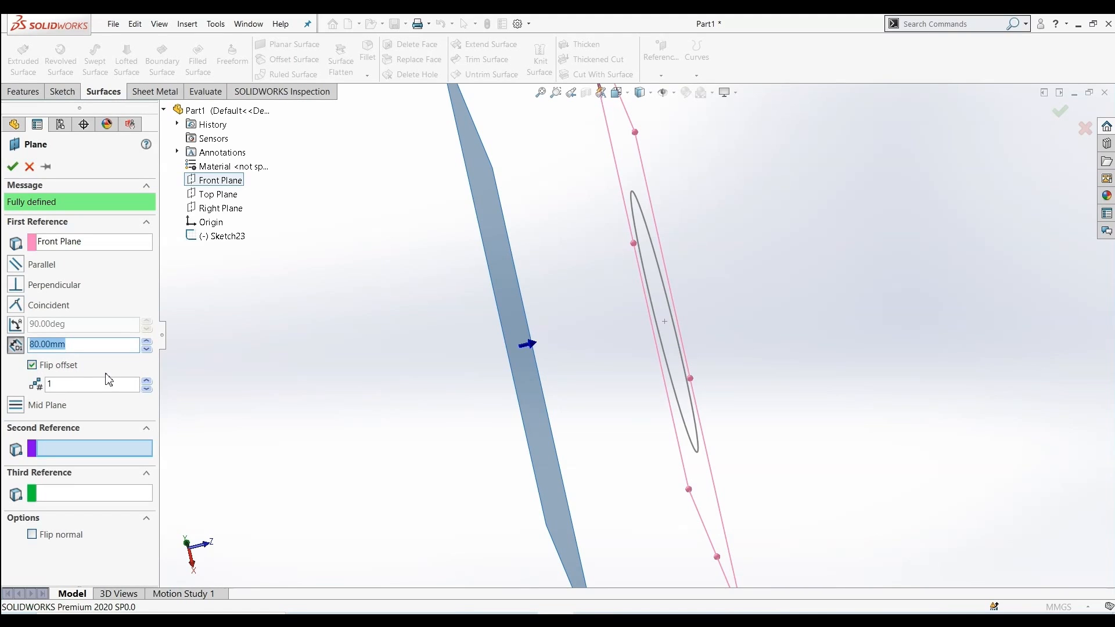
{"action": "left_click", "coordinate": [149, 381]}
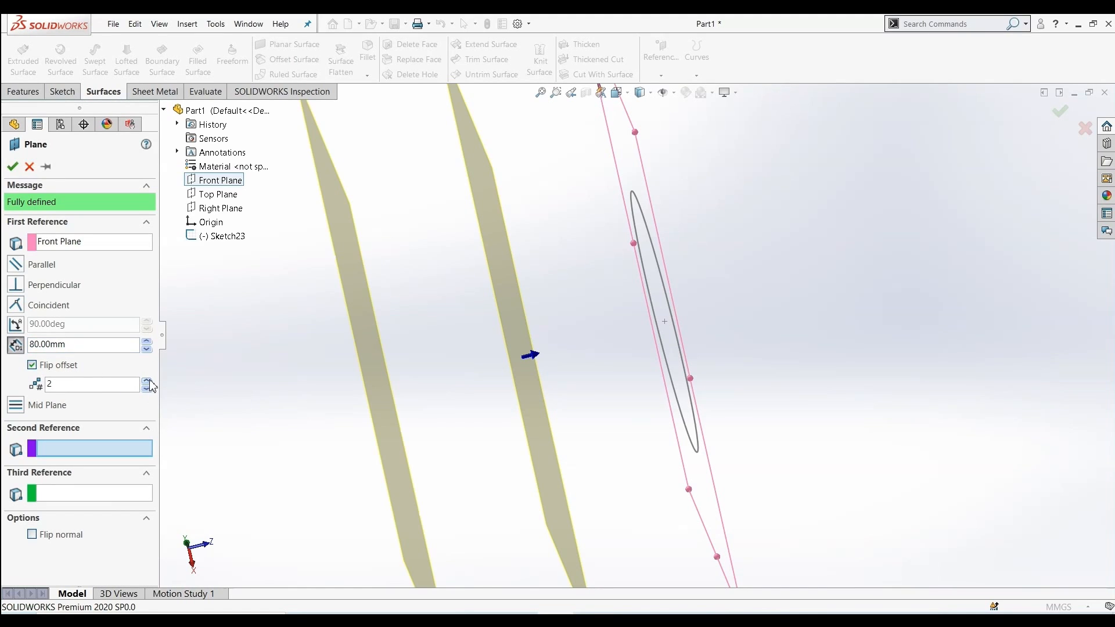
{"action": "left_click", "coordinate": [149, 383]}
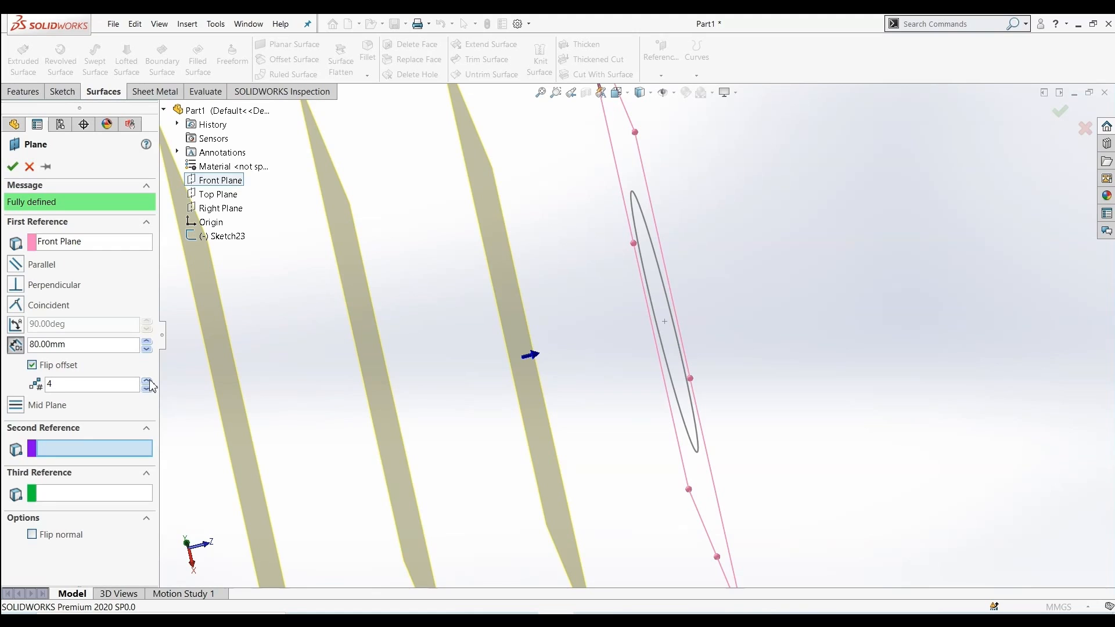
{"action": "left_click", "coordinate": [148, 390]}
{"action": "left_click", "coordinate": [148, 390]}
{"action": "left_click", "coordinate": [148, 390]}
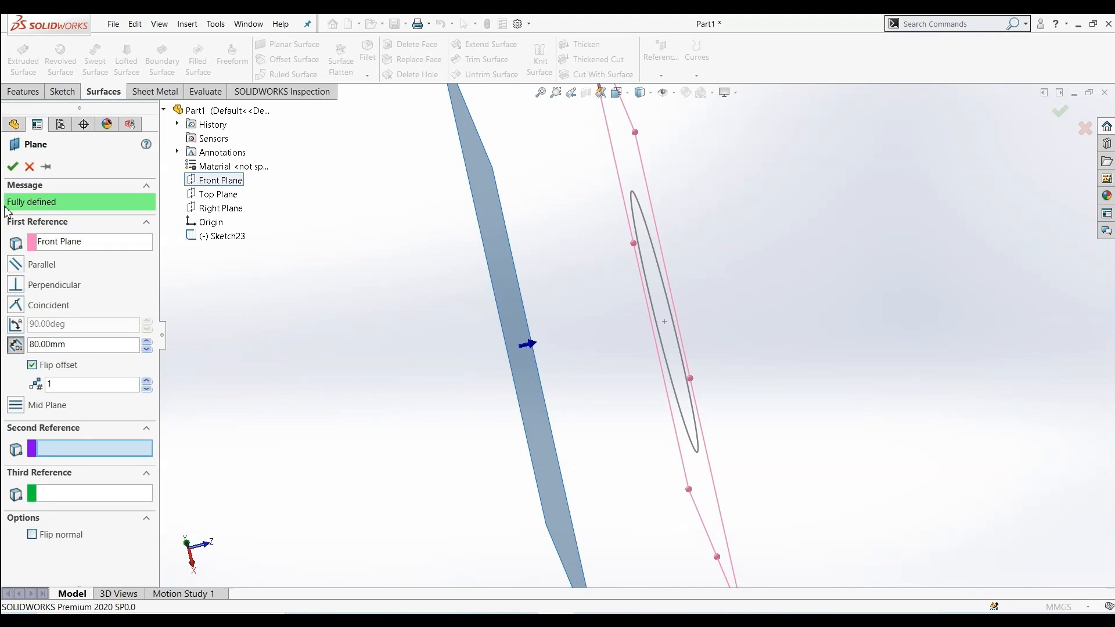
{"action": "left_click", "coordinate": [13, 169]}
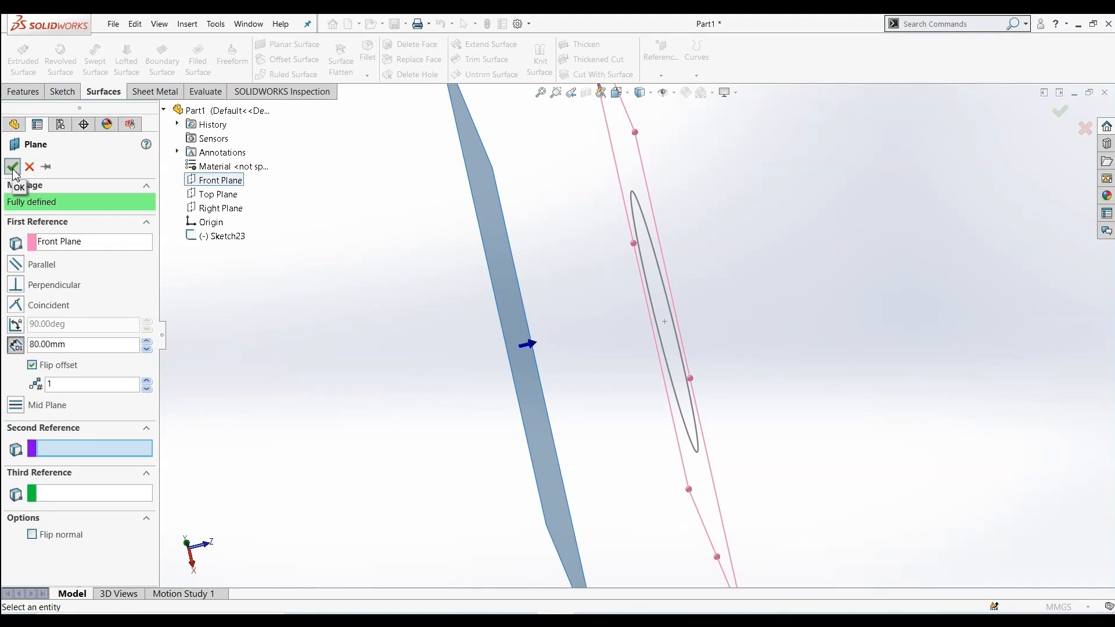
On Plane1, sketch a six-sided polygon centred on the origin with an inscribed circle of about 228 mm diameter
{"action": "key", "text": "ctrl+8"}
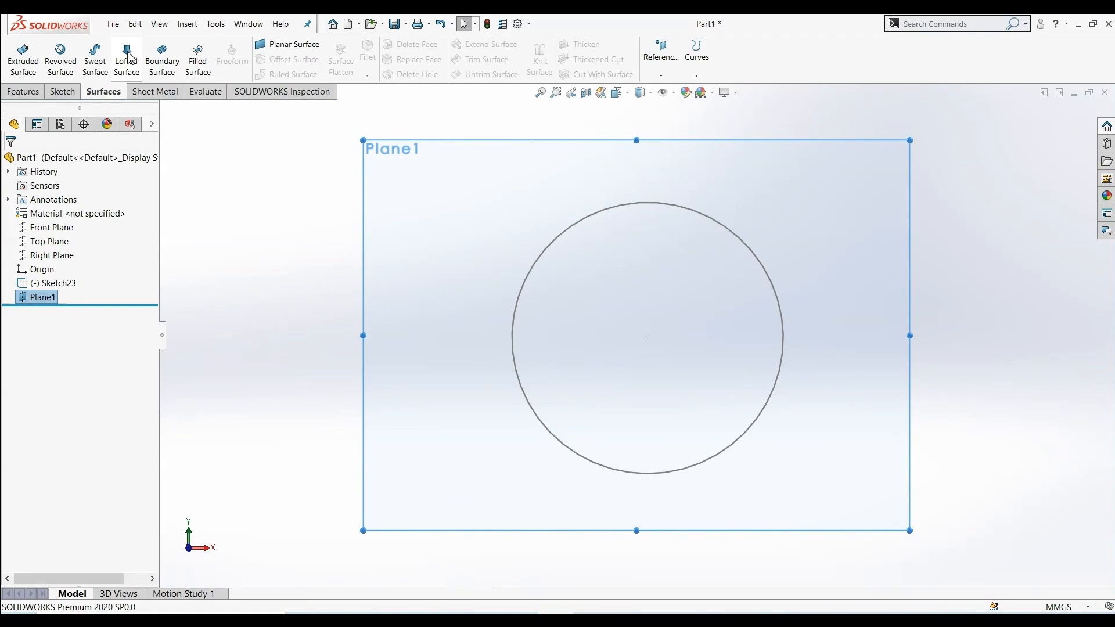
{"action": "left_click", "coordinate": [77, 93]}
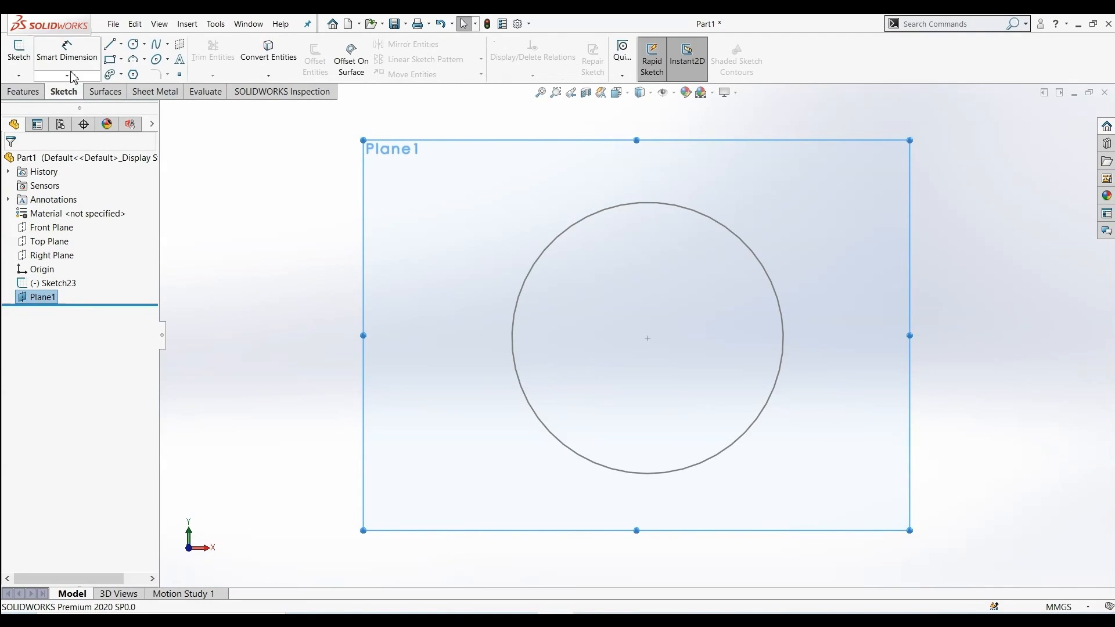
{"action": "left_click", "coordinate": [132, 75]}
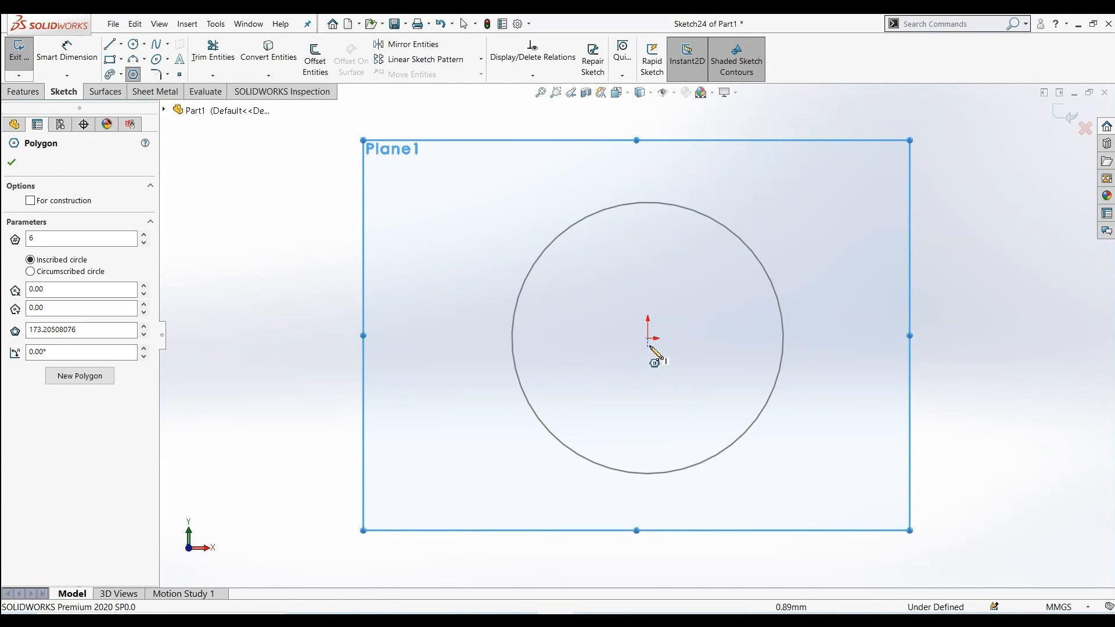
{"action": "left_click", "coordinate": [648, 338]}
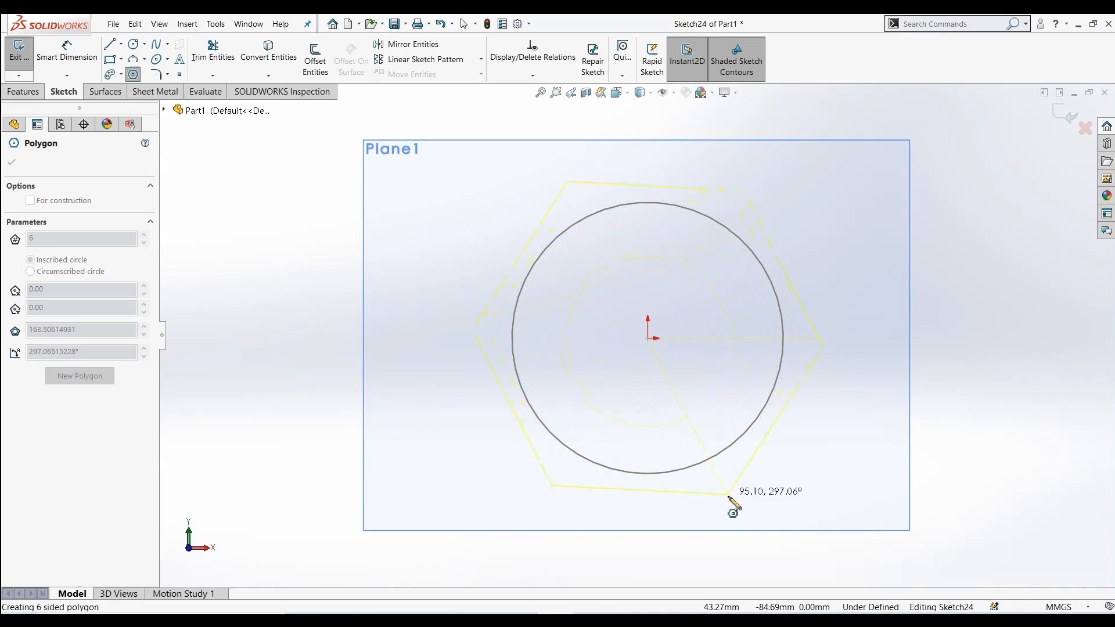
{"action": "left_click", "coordinate": [773, 549]}
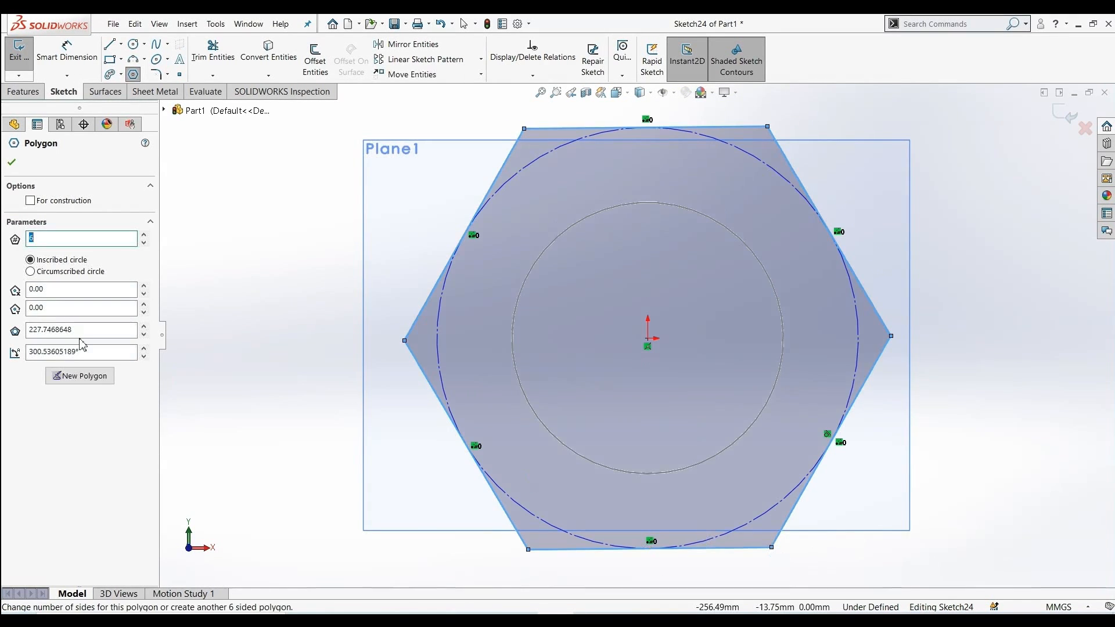
{"action": "left_click", "coordinate": [13, 164]}
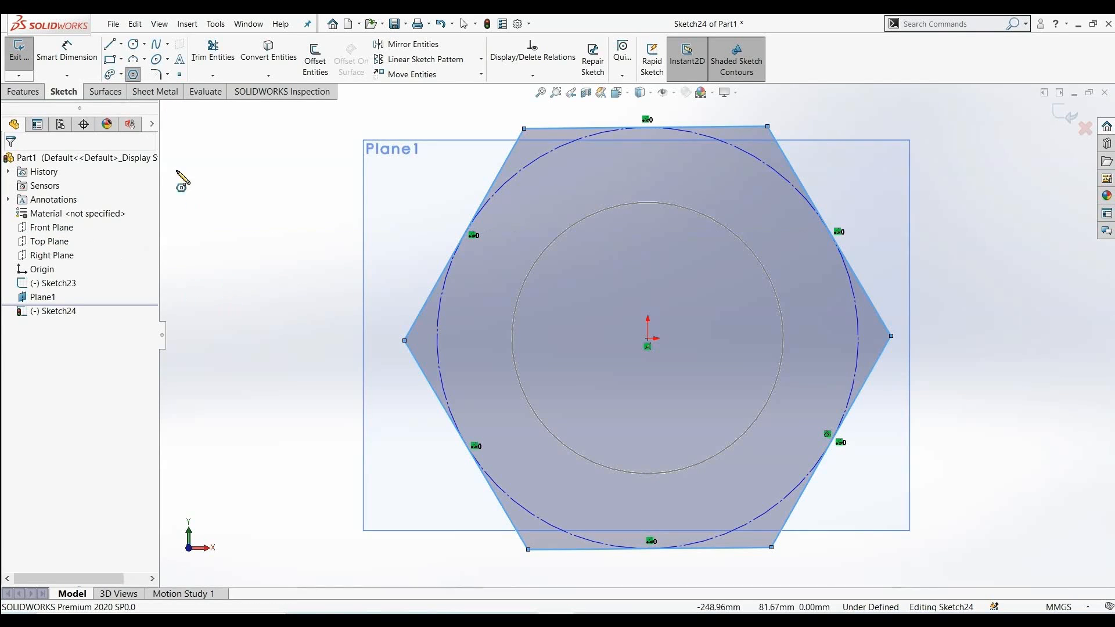
Exit the polygon sketch
{"action": "left_click", "coordinate": [103, 91]}
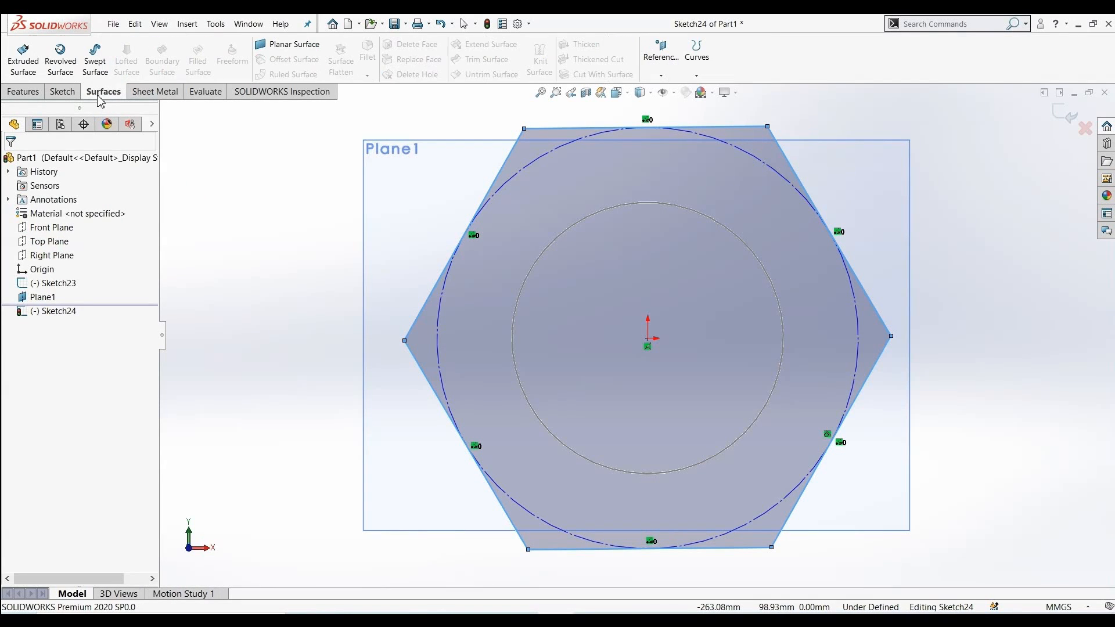
{"action": "mouse_move", "coordinate": [280, 280]}
{"action": "middle_mouse_down"}
{"action": "mouse_move", "coordinate": [228, 291]}
{"action": "mouse_move", "coordinate": [219, 311]}
{"action": "middle_mouse_up"}
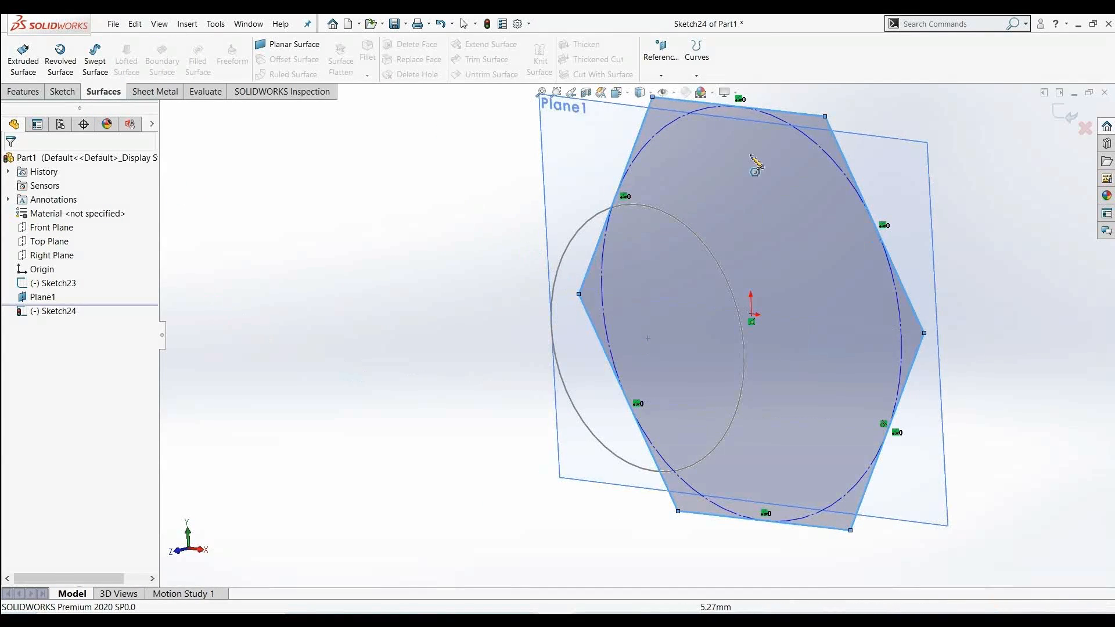
{"action": "left_click", "coordinate": [1056, 126]}
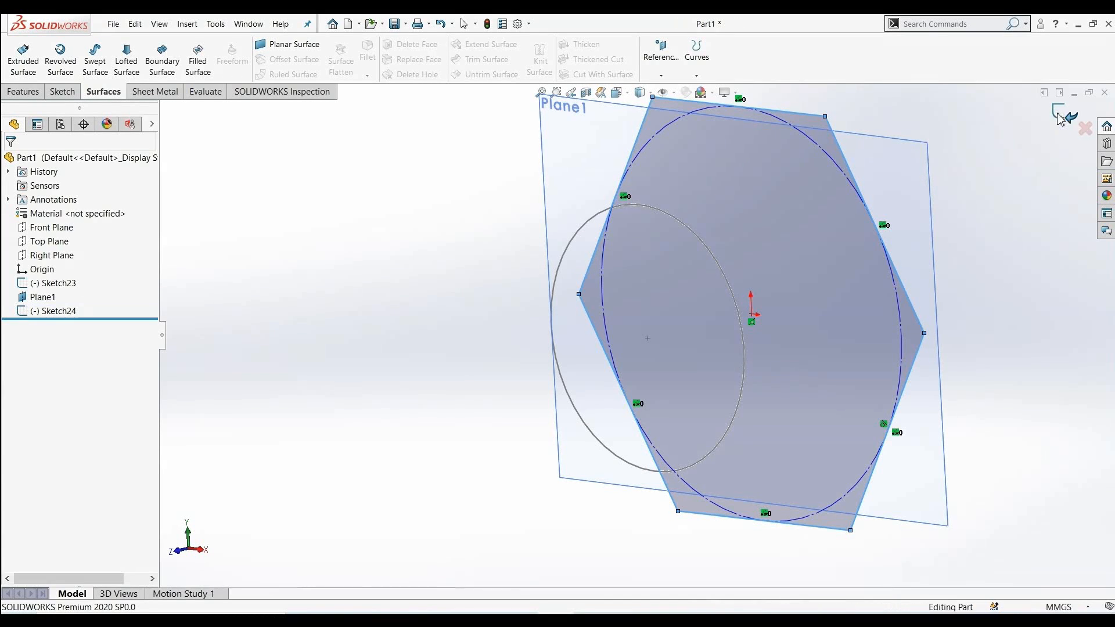
Create a lofted surface between the circle sketch and the hexagon sketch on Plane1
{"action": "left_click", "coordinate": [125, 64]}
{"action": "middle_click_drag", "start_coordinate": [452, 383], "coordinate": [398, 451]}
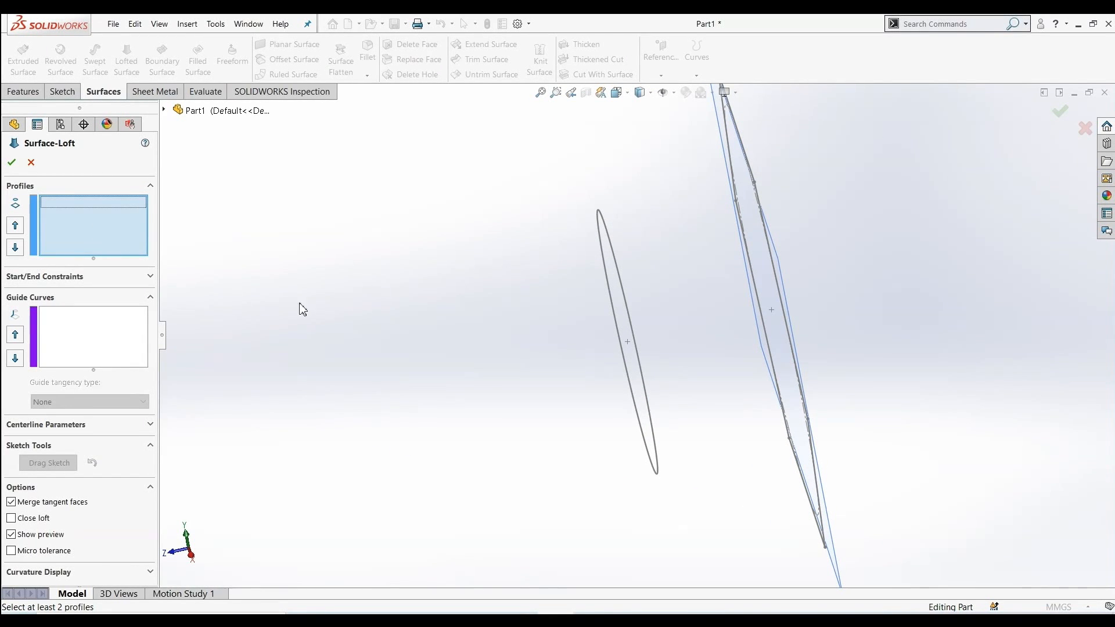
{"action": "left_click", "coordinate": [622, 301]}
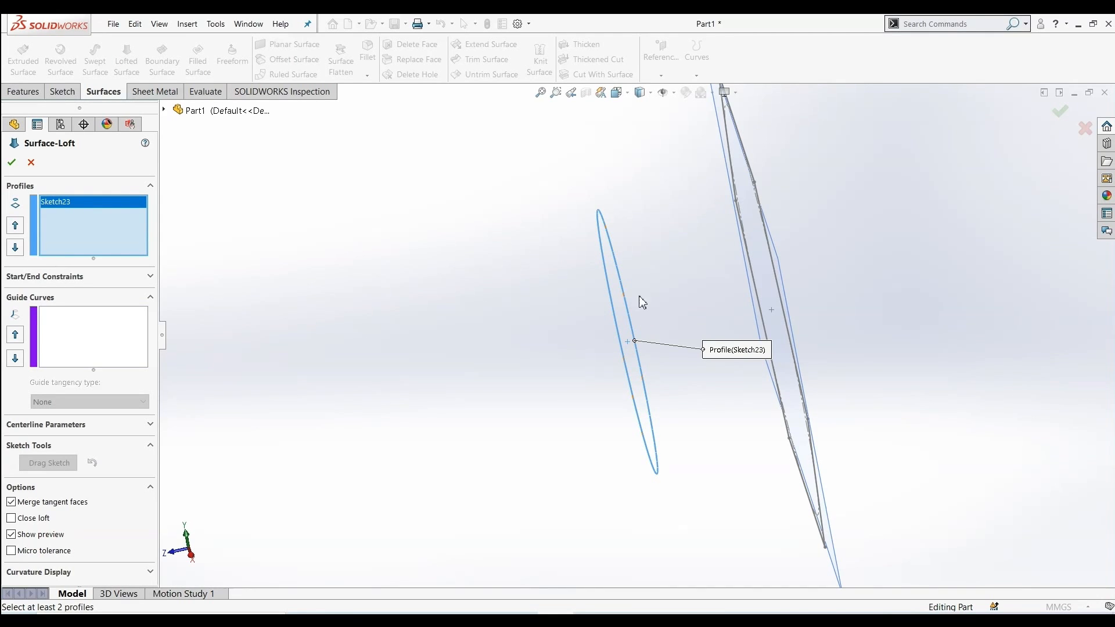
{"action": "middle_click_drag", "start_coordinate": [695, 273], "coordinate": [741, 281]}
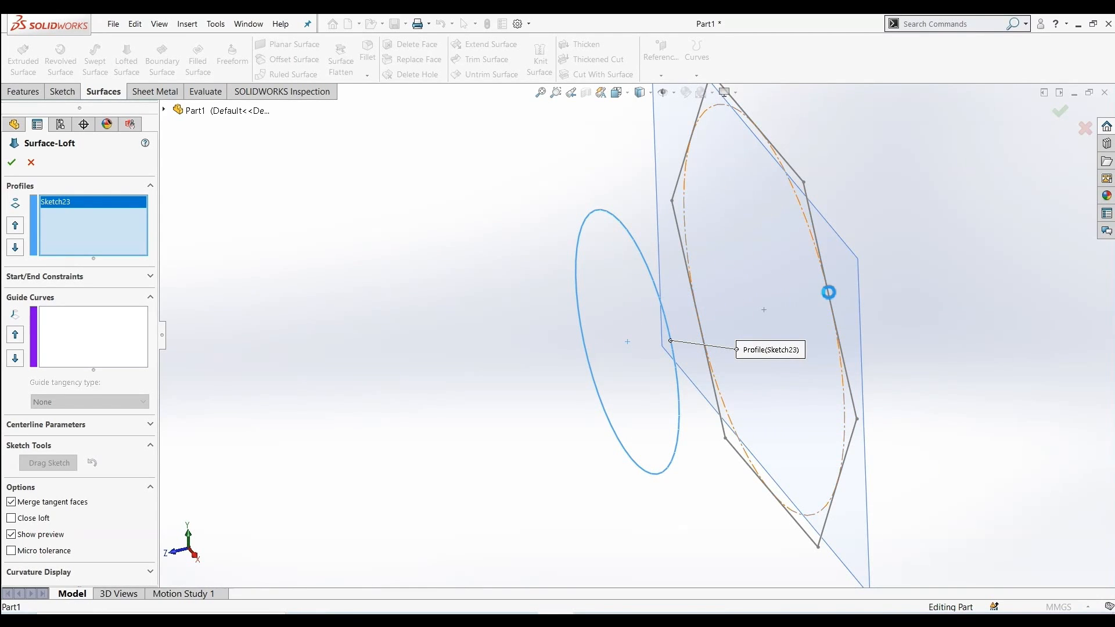
{"action": "left_click", "coordinate": [829, 291]}
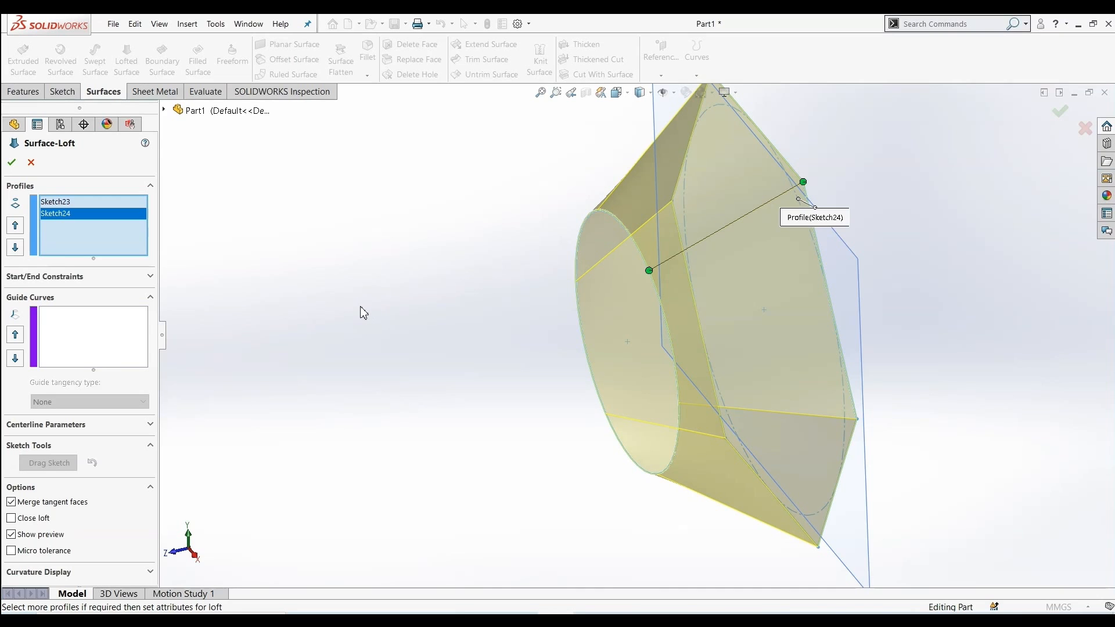
{"action": "middle_click_drag", "start_coordinate": [364, 311], "coordinate": [278, 353]}
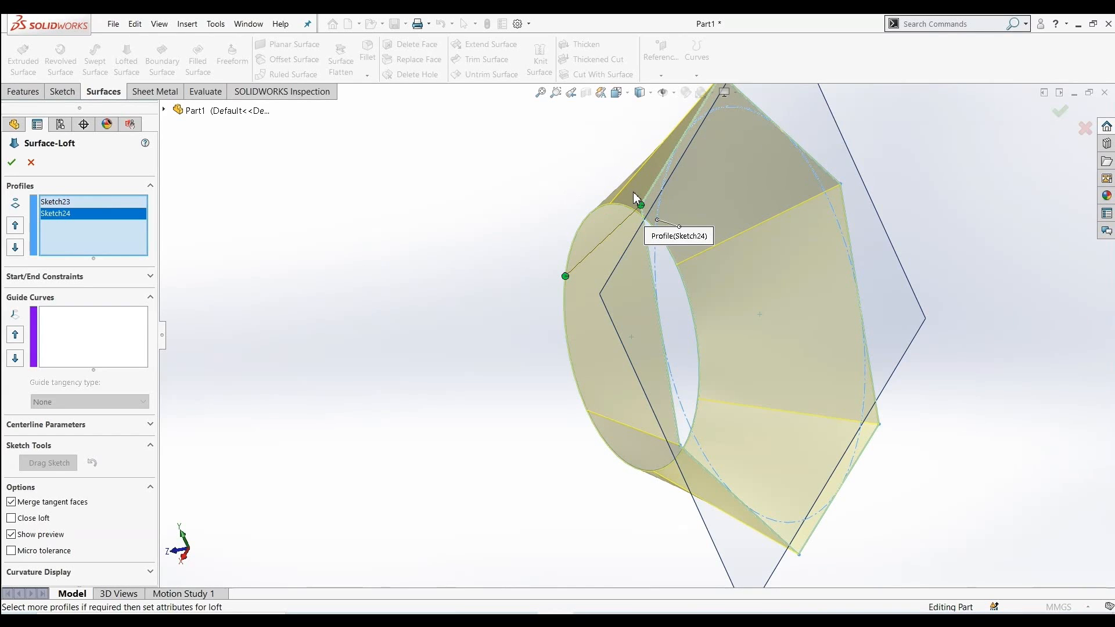
{"action": "middle_click_drag", "start_coordinate": [543, 361], "coordinate": [3, 268]}
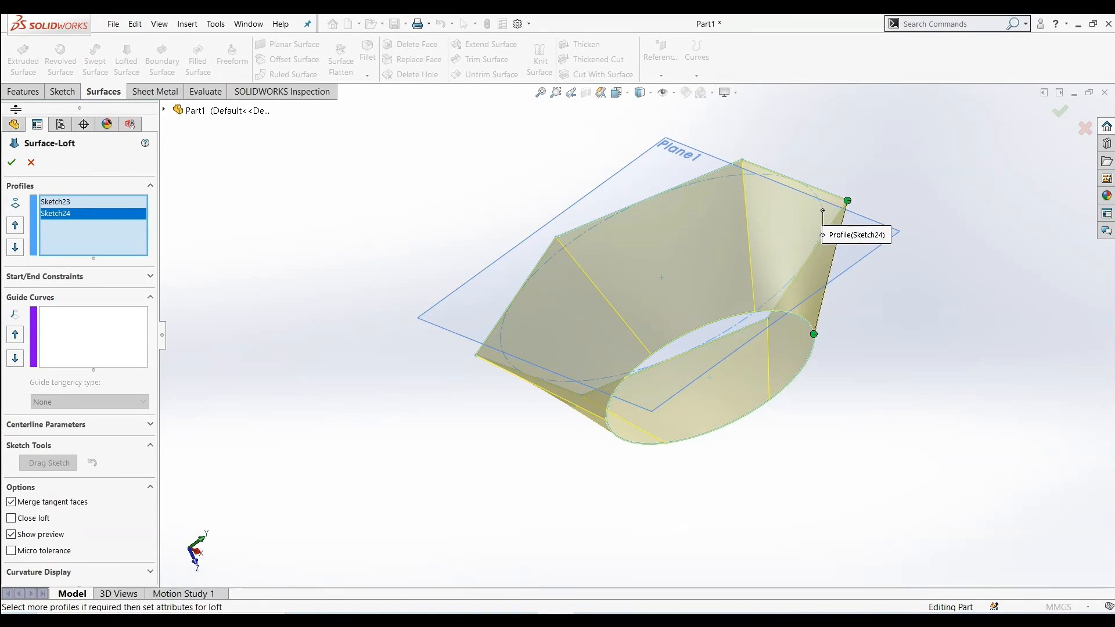
{"action": "left_click", "coordinate": [11, 163]}
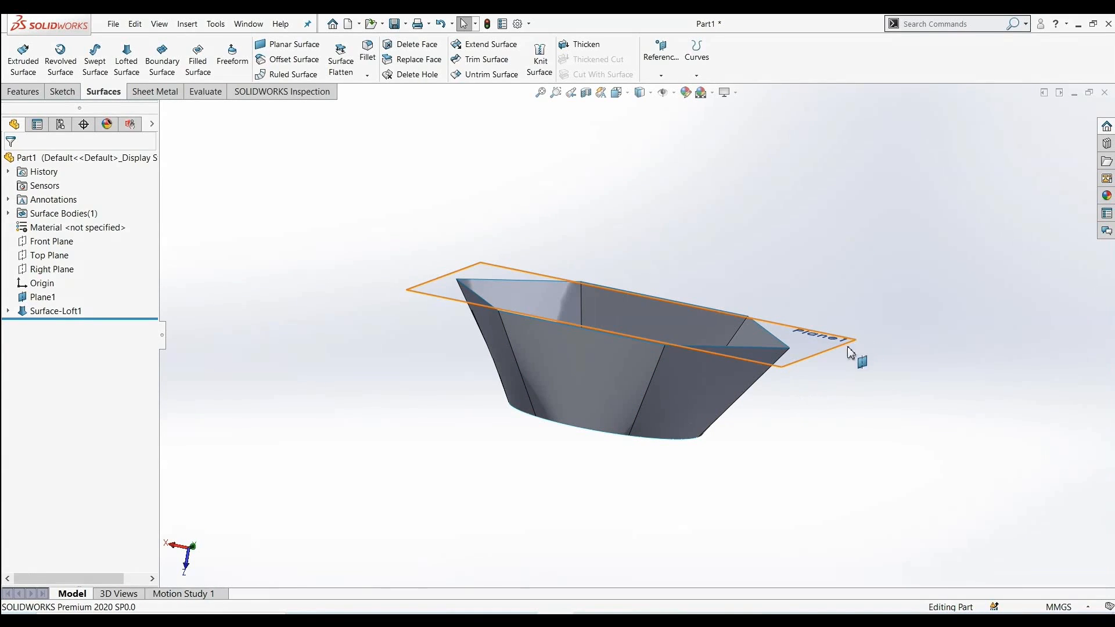
Hide Plane1
{"action": "right_click", "coordinate": [809, 352]}
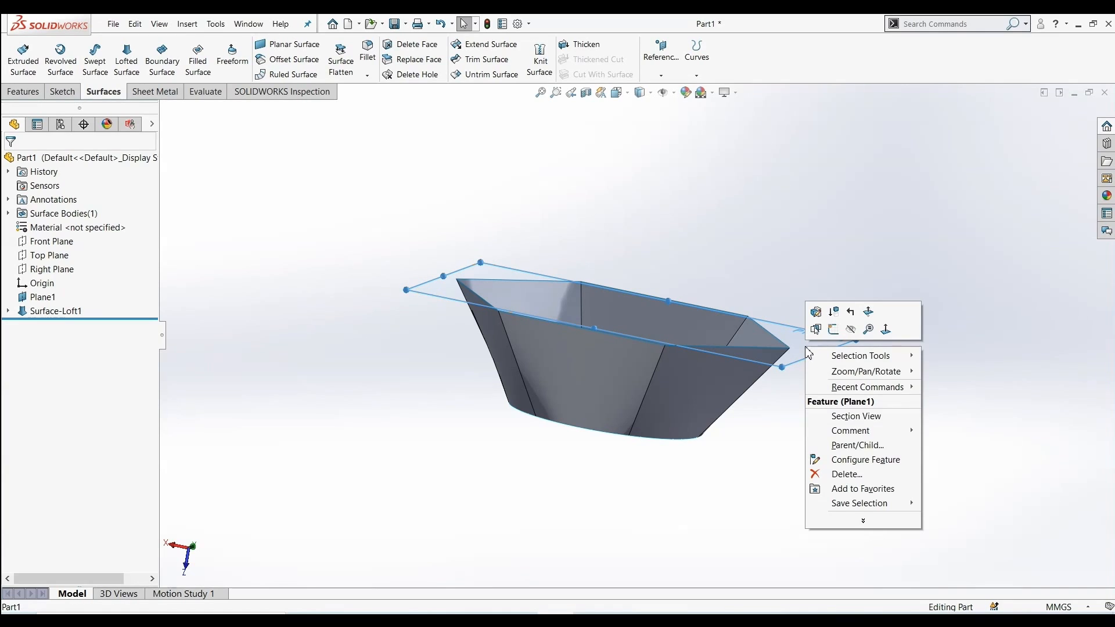
{"action": "left_click", "coordinate": [851, 330]}
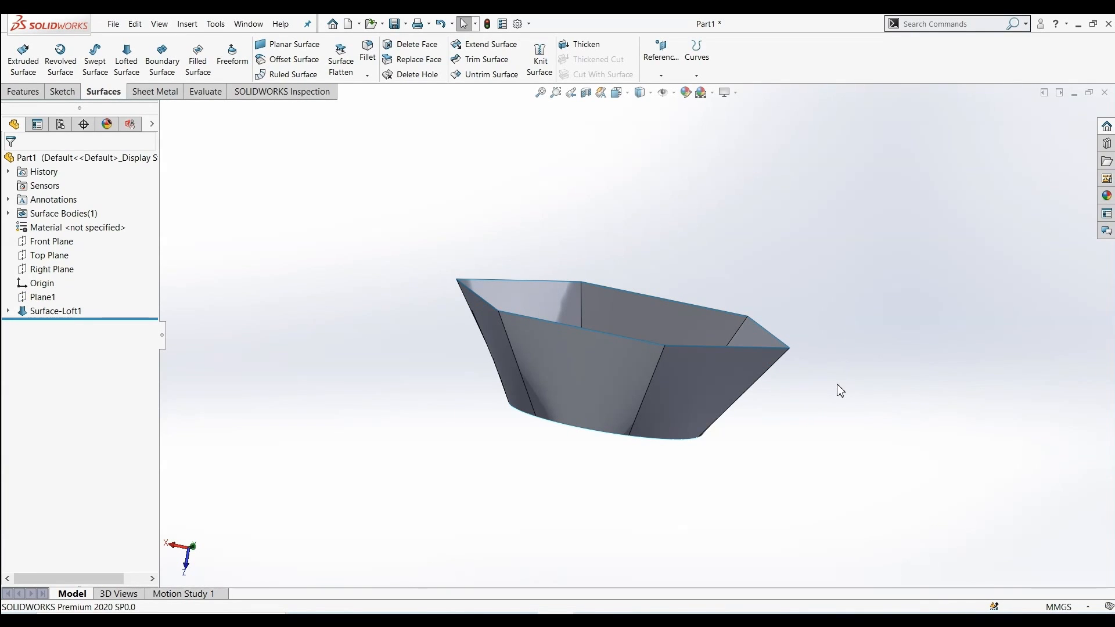
{"action": "middle_click_drag", "start_coordinate": [605, 481], "coordinate": [533, 510]}
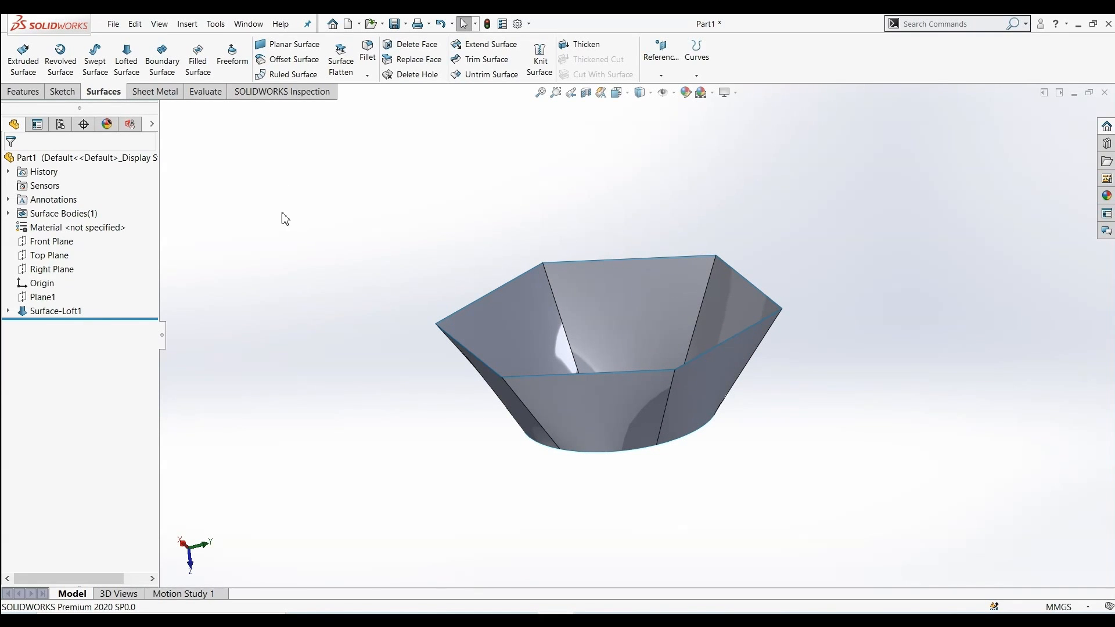
Create a boundary surface between the top and bottom edges of the loft's hexagonal opening
{"action": "left_click", "coordinate": [163, 60]}
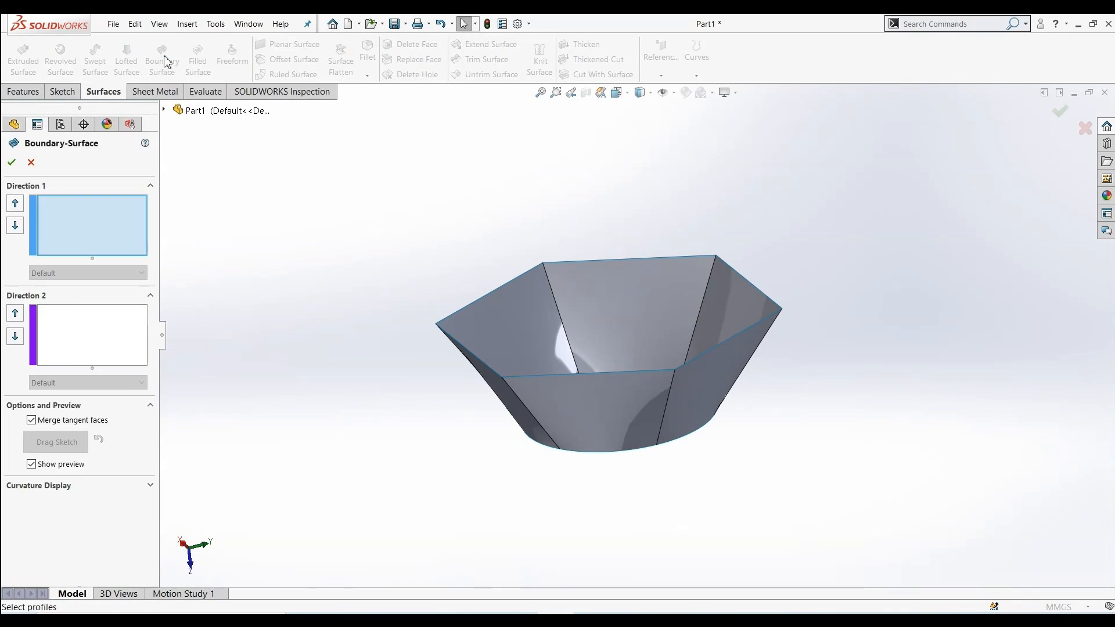
{"action": "middle_click_drag", "start_coordinate": [261, 404], "coordinate": [189, 28]}
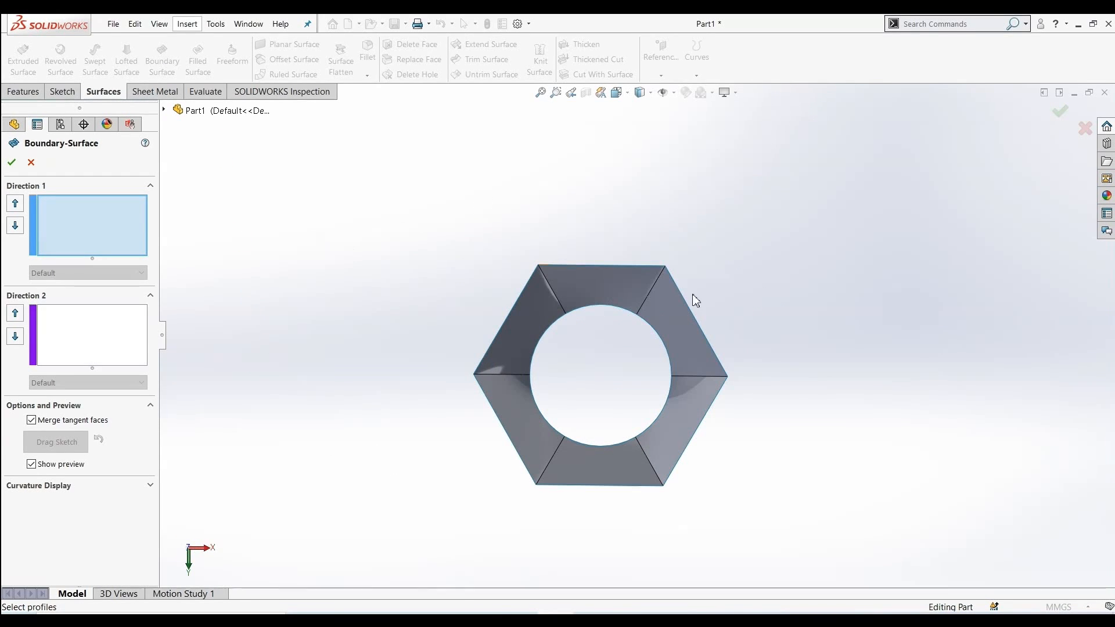
{"action": "left_click", "coordinate": [608, 264]}
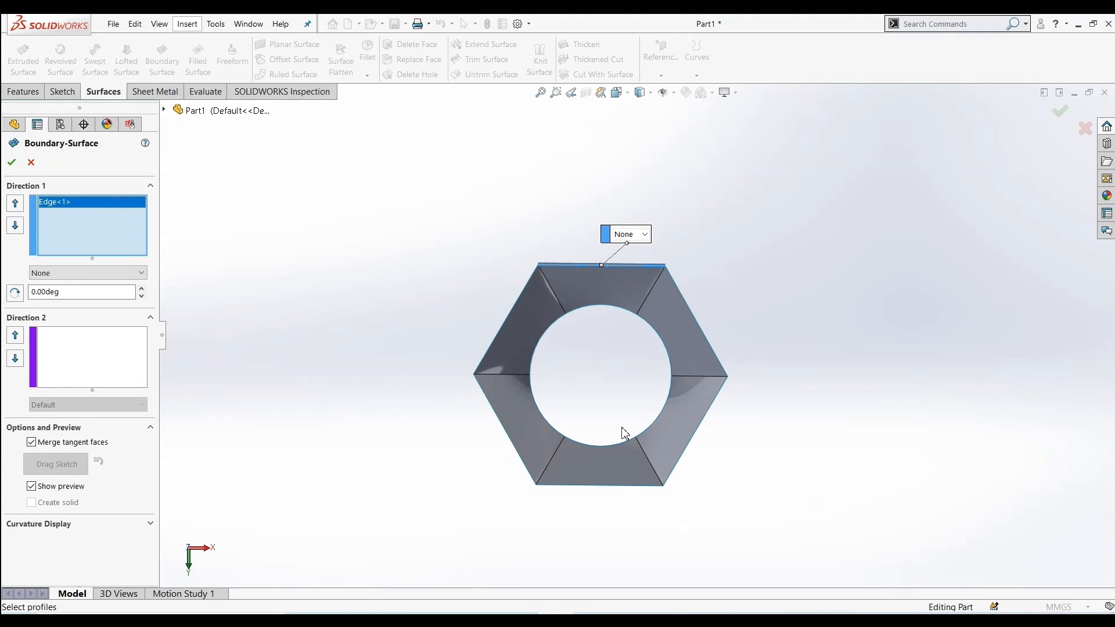
{"action": "left_click", "coordinate": [619, 486]}
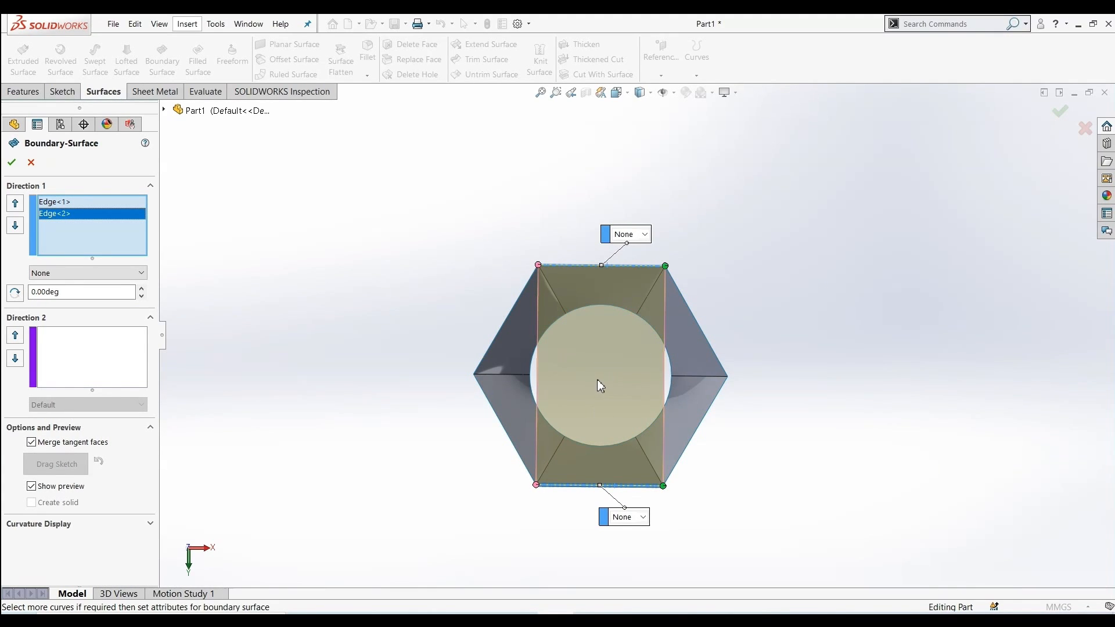
{"action": "left_click", "coordinate": [12, 164]}
{"action": "middle_click_drag", "start_coordinate": [306, 248], "coordinate": [354, 266]}
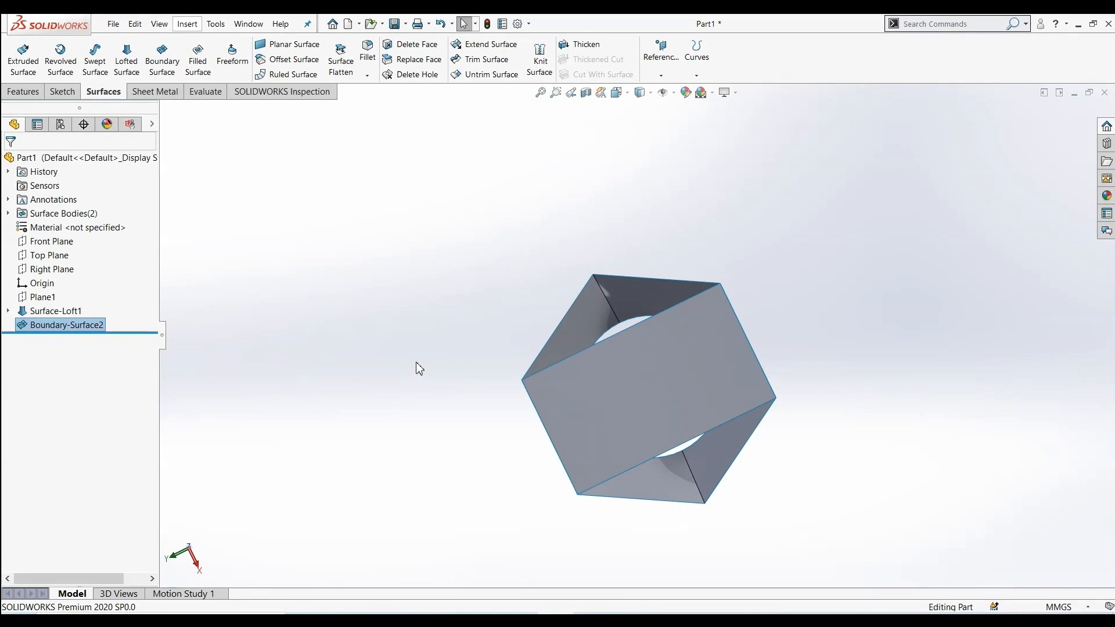
Create a boundary surface between the top edge and the adjacent upper-left edge of the hexagonal opening
{"action": "left_click", "coordinate": [162, 58]}
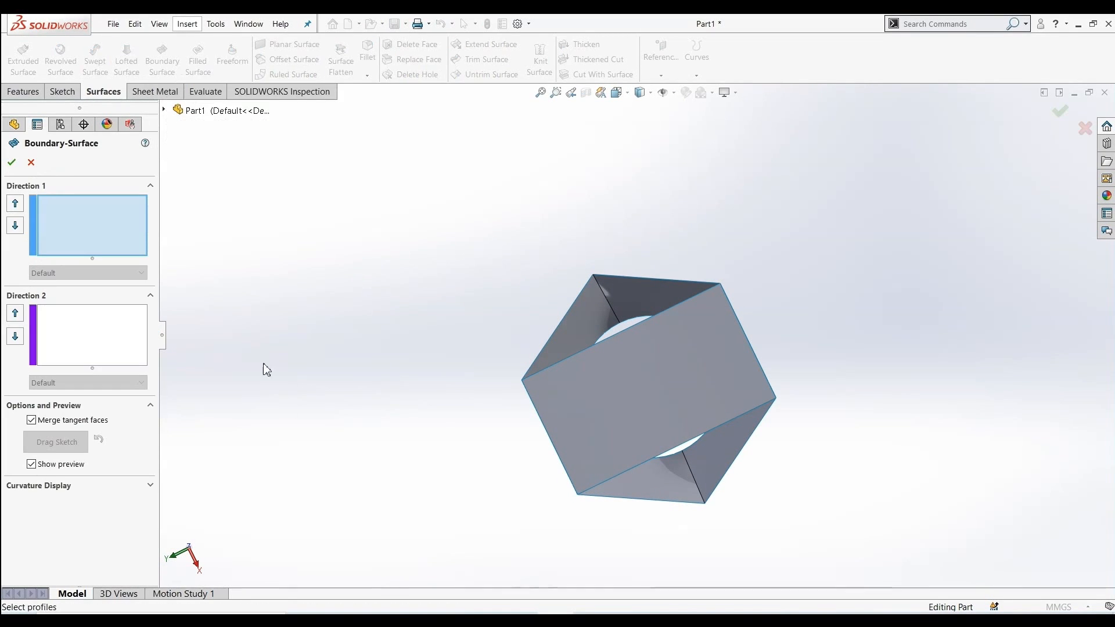
{"action": "left_click", "coordinate": [639, 277]}
{"action": "left_click", "coordinate": [573, 305]}
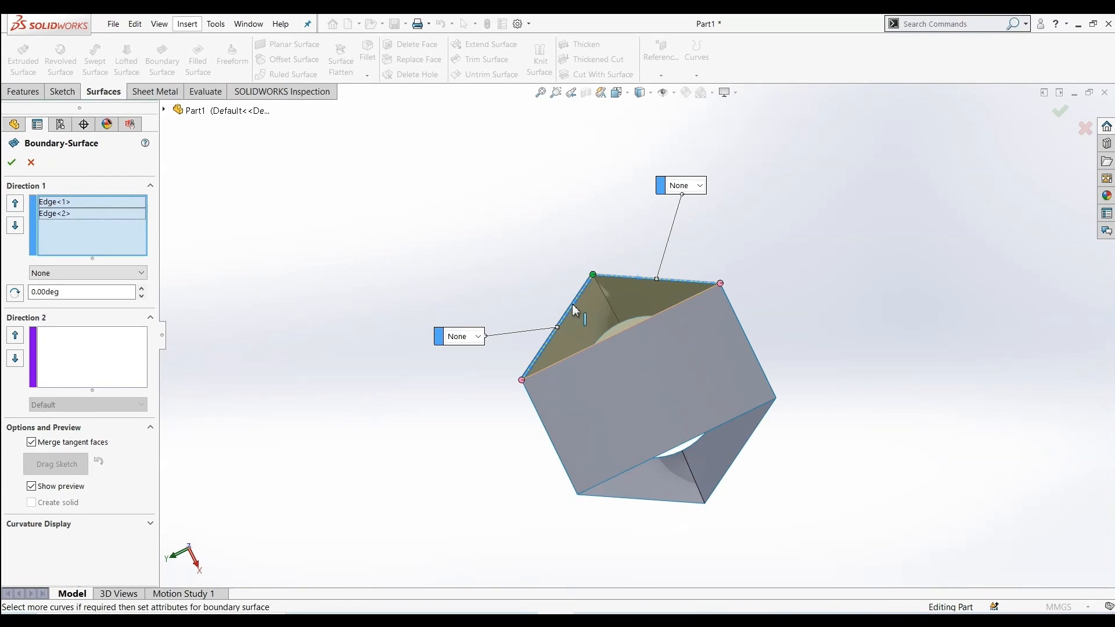
{"action": "left_click", "coordinate": [11, 164]}
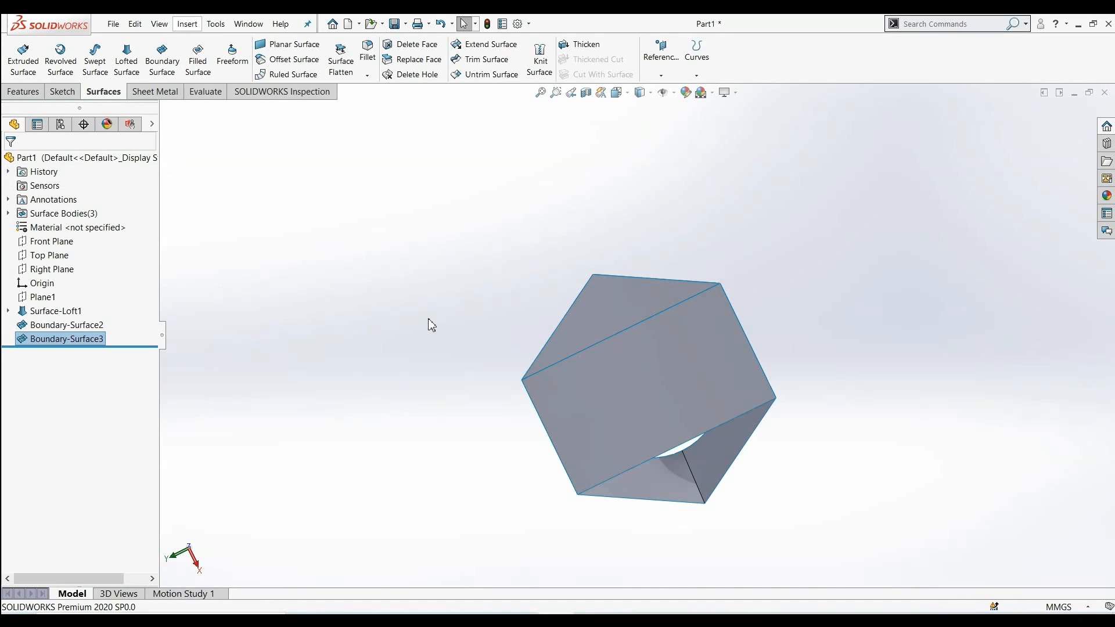
{"action": "middle_click_drag", "start_coordinate": [432, 326], "coordinate": [353, 263]}
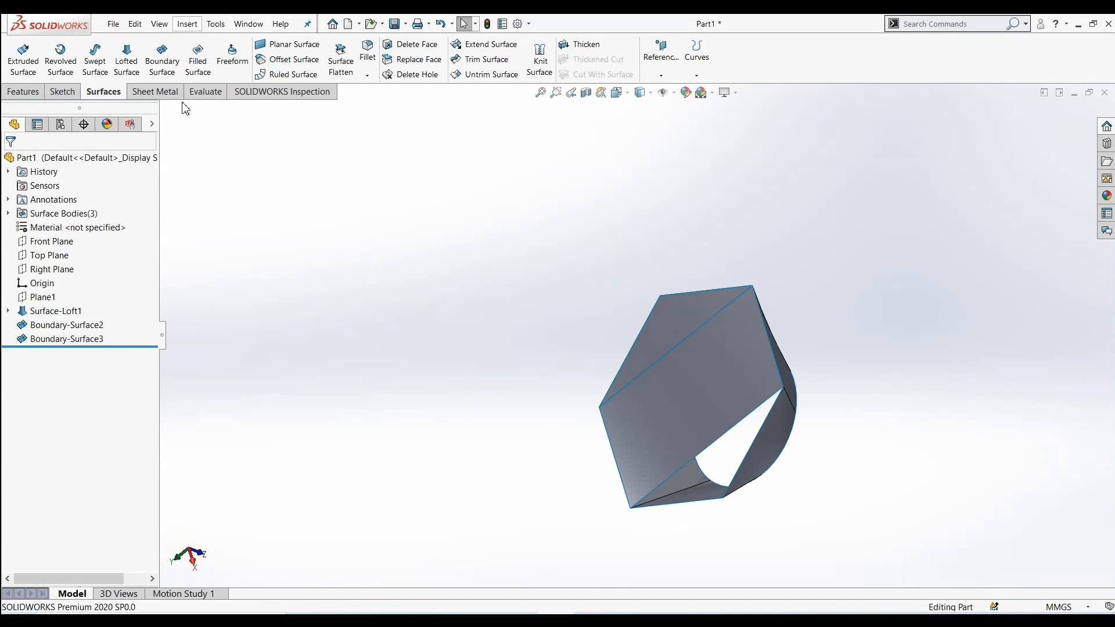
Create a boundary surface between the bottom edge and the adjacent lower-right edge of the hexagonal opening
{"action": "left_click", "coordinate": [162, 55]}
{"action": "middle_click_drag", "start_coordinate": [684, 506], "coordinate": [716, 503]}
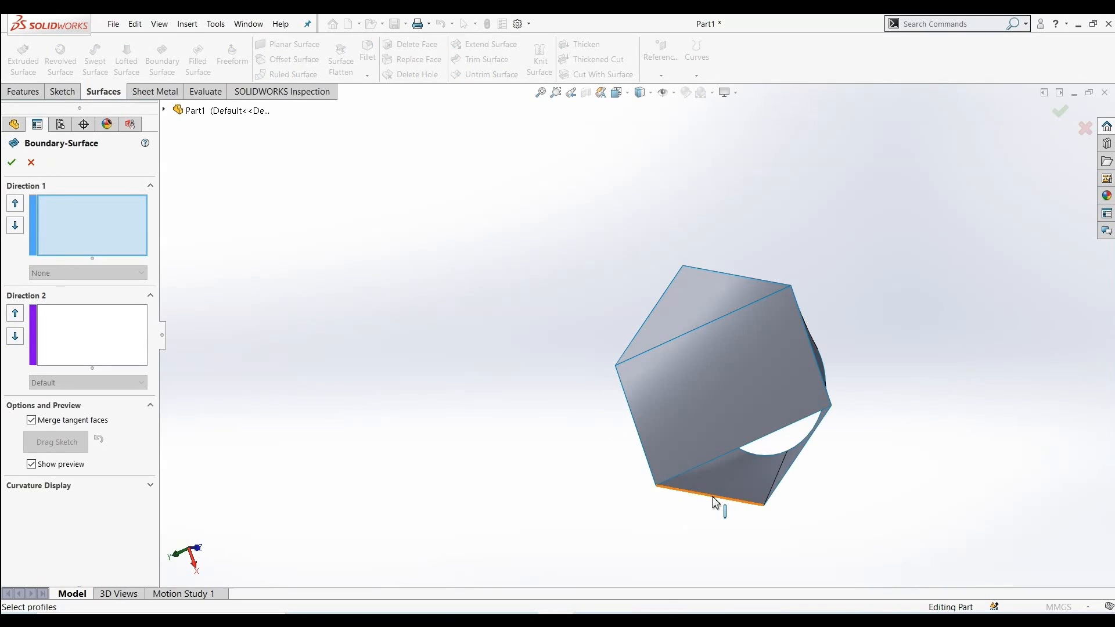
{"action": "left_click", "coordinate": [716, 503]}
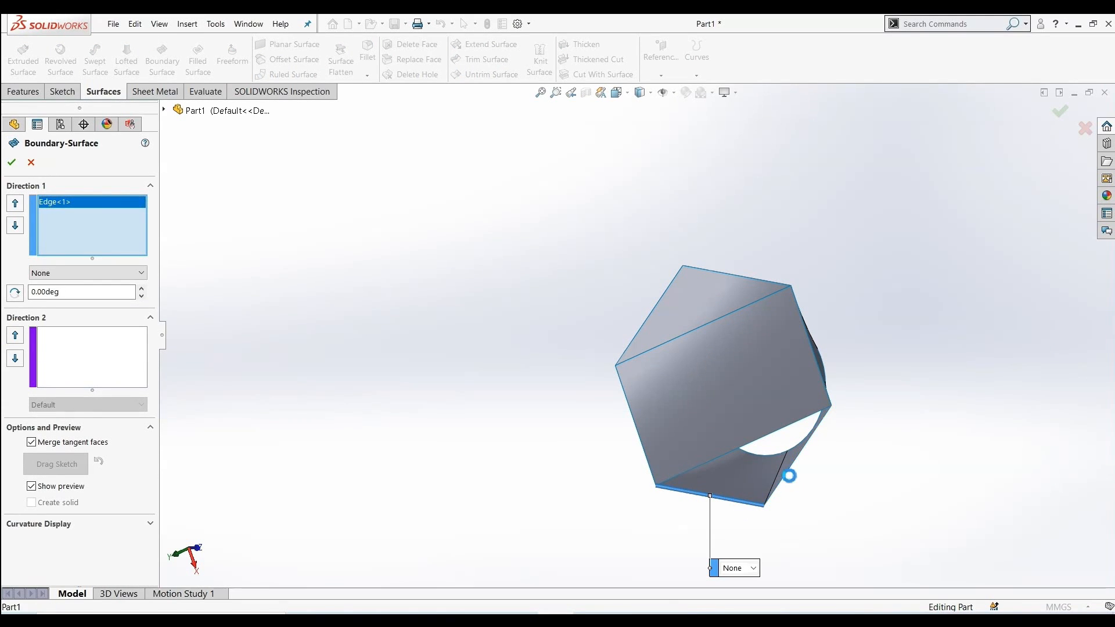
{"action": "left_click", "coordinate": [787, 476]}
{"action": "left_click", "coordinate": [11, 163]}
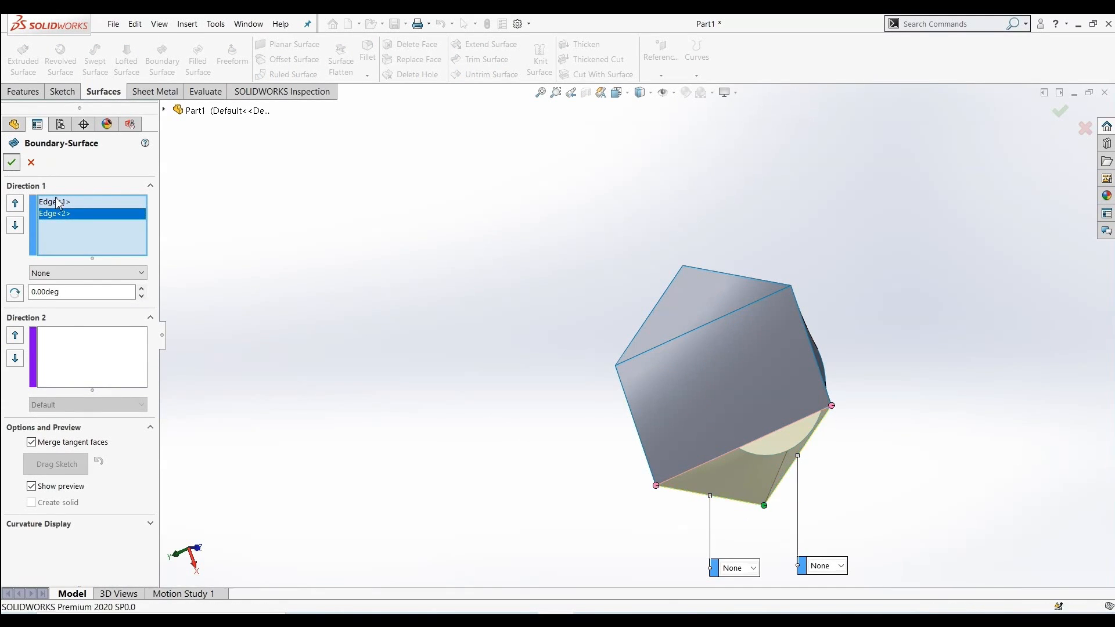
Undo the three boundary surfaces
{"action": "middle_click_drag", "start_coordinate": [563, 319], "coordinate": [324, 319]}
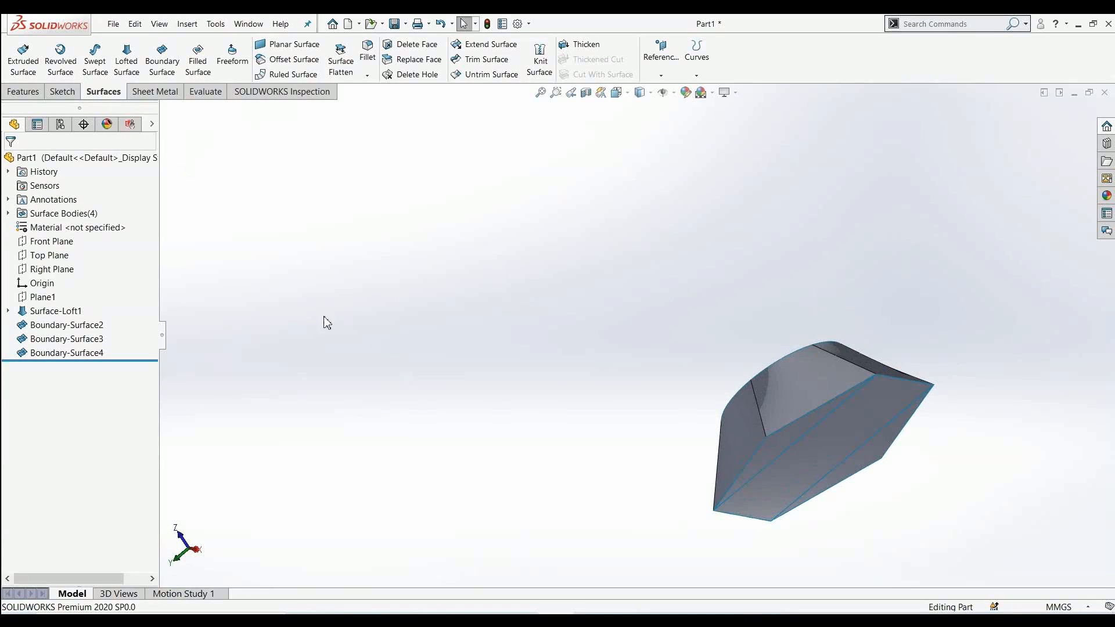
{"action": "scroll", "coordinate": [604, 393], "scroll_direction": "up", "scroll_amount": 3}
{"action": "scroll", "coordinate": [670, 380], "scroll_direction": "down", "scroll_amount": 3}
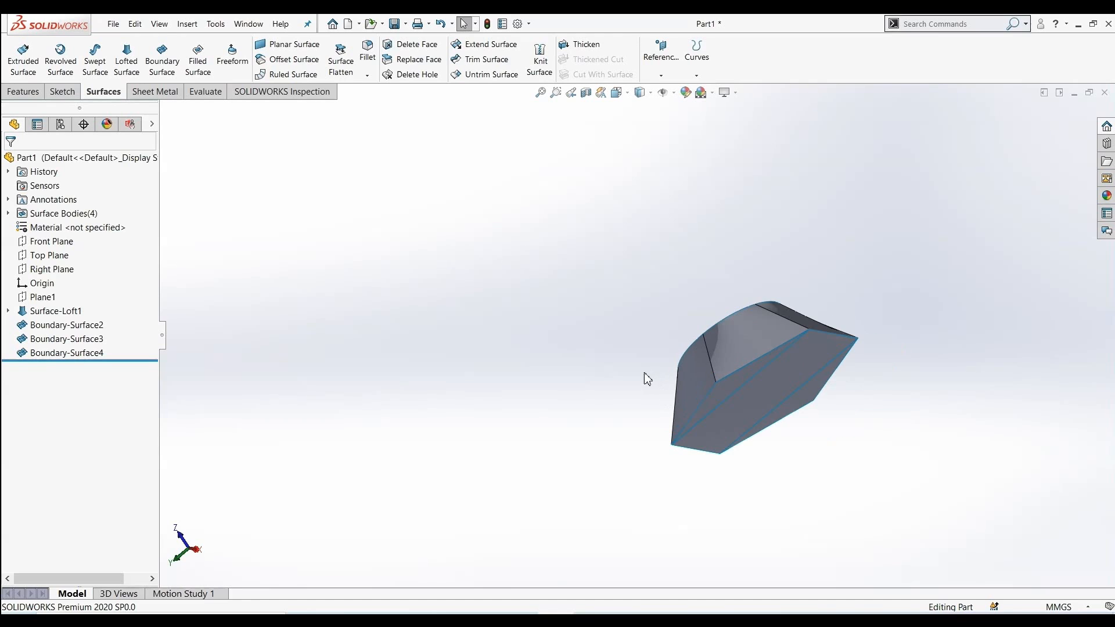
{"action": "middle_click_drag", "start_coordinate": [898, 393], "coordinate": [807, 265]}
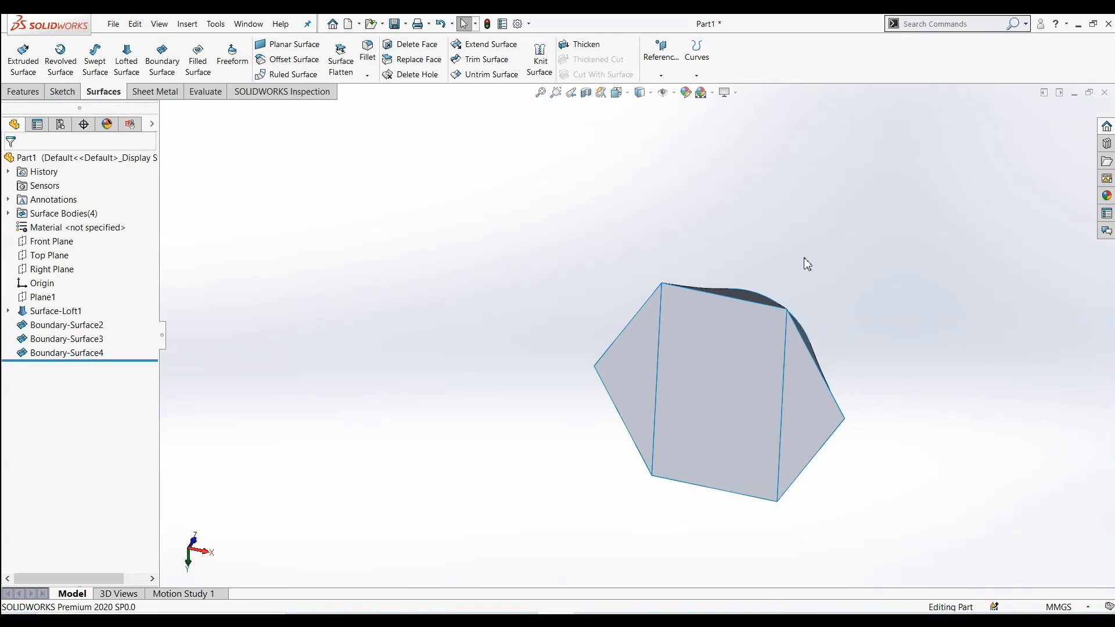
{"action": "middle_click_drag", "start_coordinate": [740, 486], "coordinate": [709, 514]}
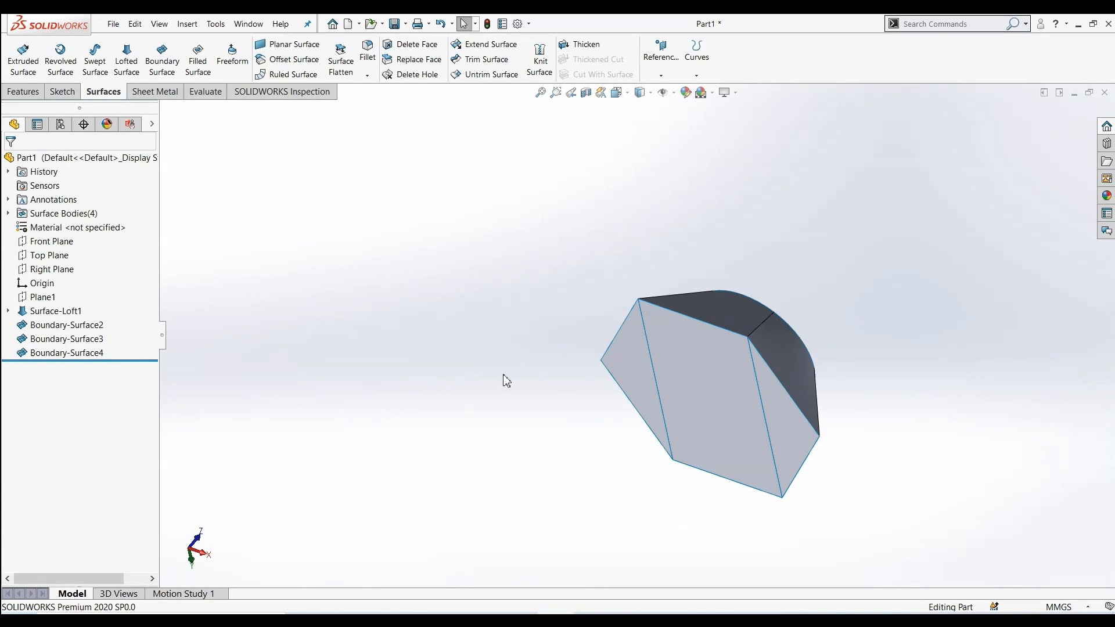
{"action": "key", "text": "Right"}
{"action": "key", "text": "Right"}
{"action": "key", "text": "Right"}
{"action": "key", "text": "Right"}
{"action": "key", "text": "Right"}
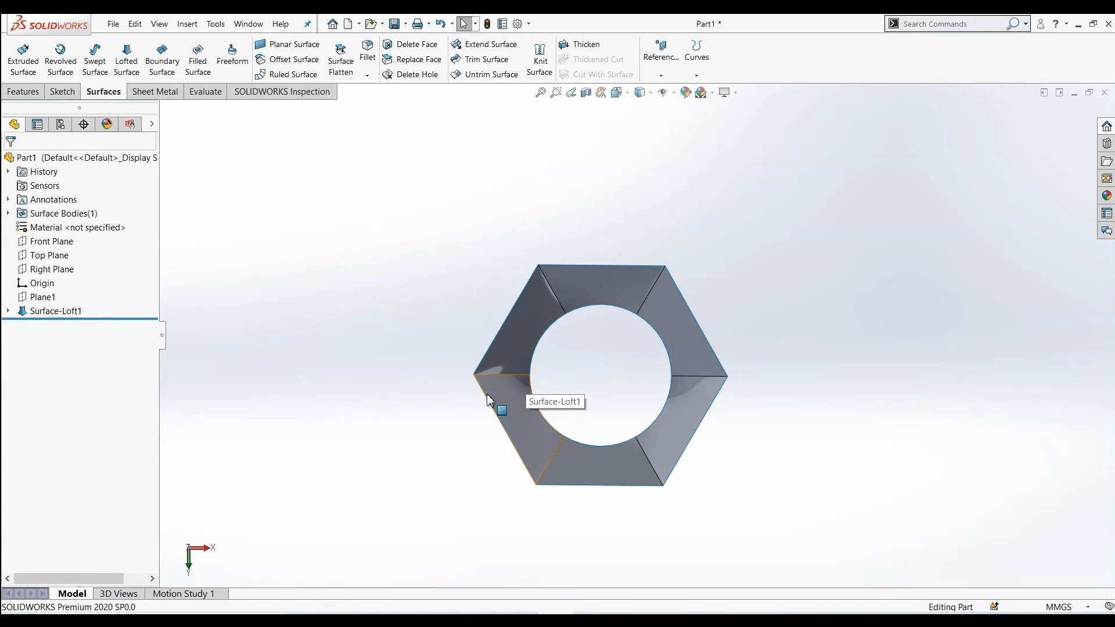
{"action": "left_click", "coordinate": [162, 63]}
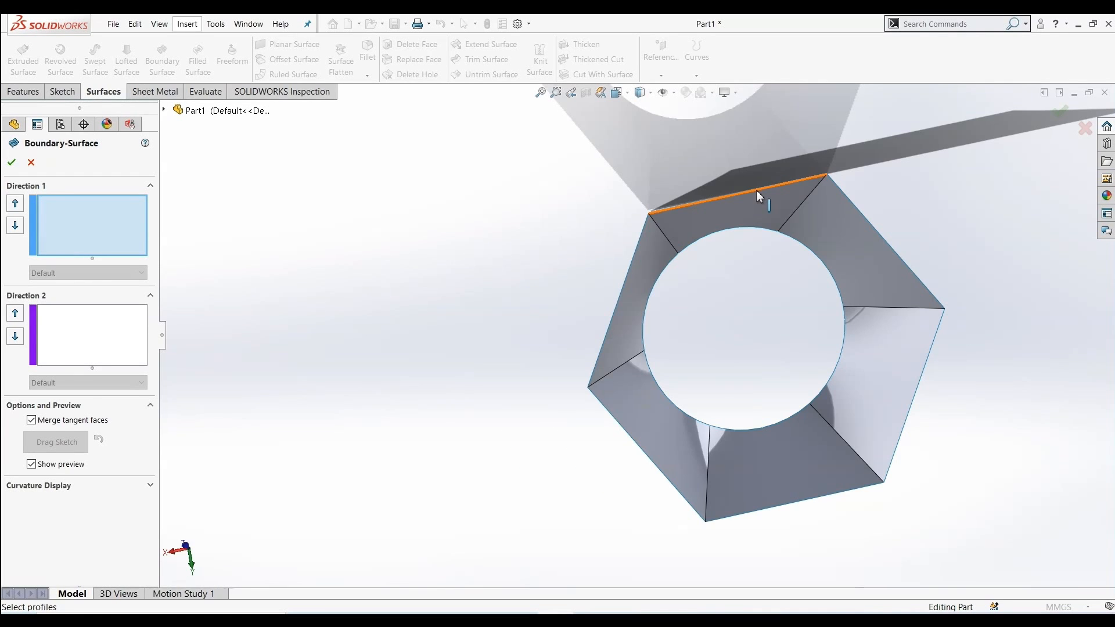
{"action": "left_click", "coordinate": [756, 190]}
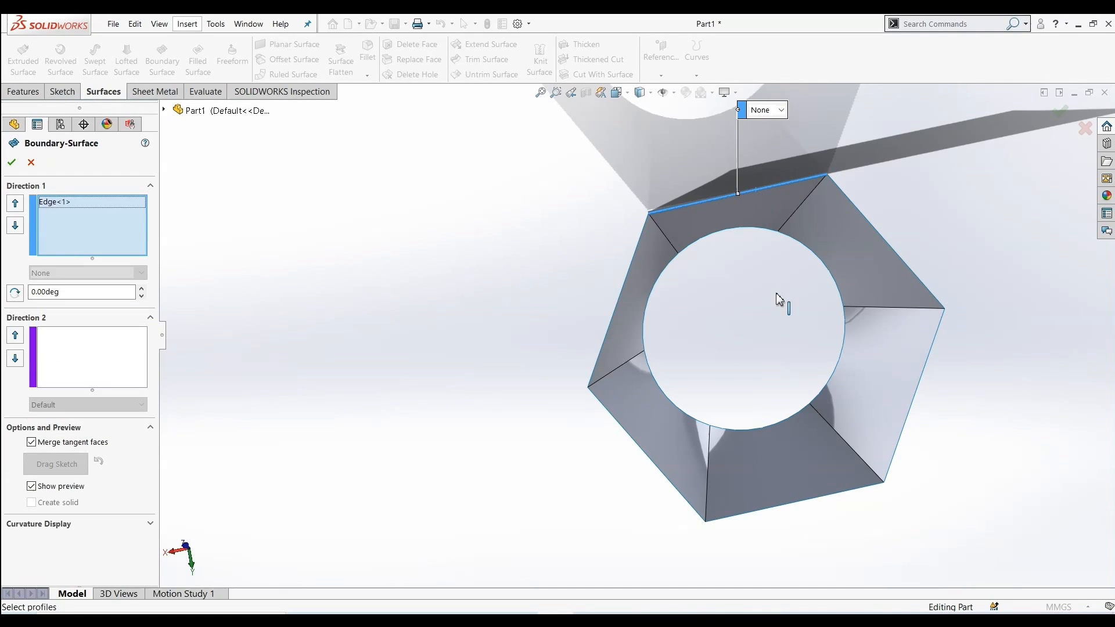
{"action": "left_click", "coordinate": [828, 503]}
{"action": "middle_click_drag", "start_coordinate": [535, 446], "coordinate": [331, 433]}
{"action": "scroll", "coordinate": [682, 224], "scroll_direction": "up", "scroll_amount": 1}
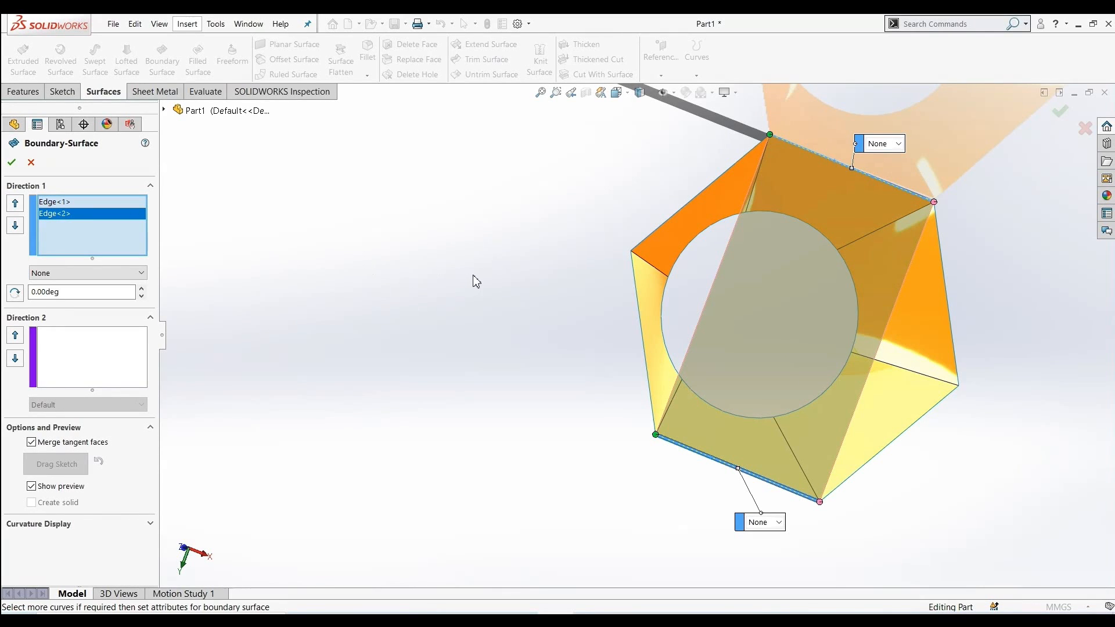
{"action": "left_click", "coordinate": [673, 217]}
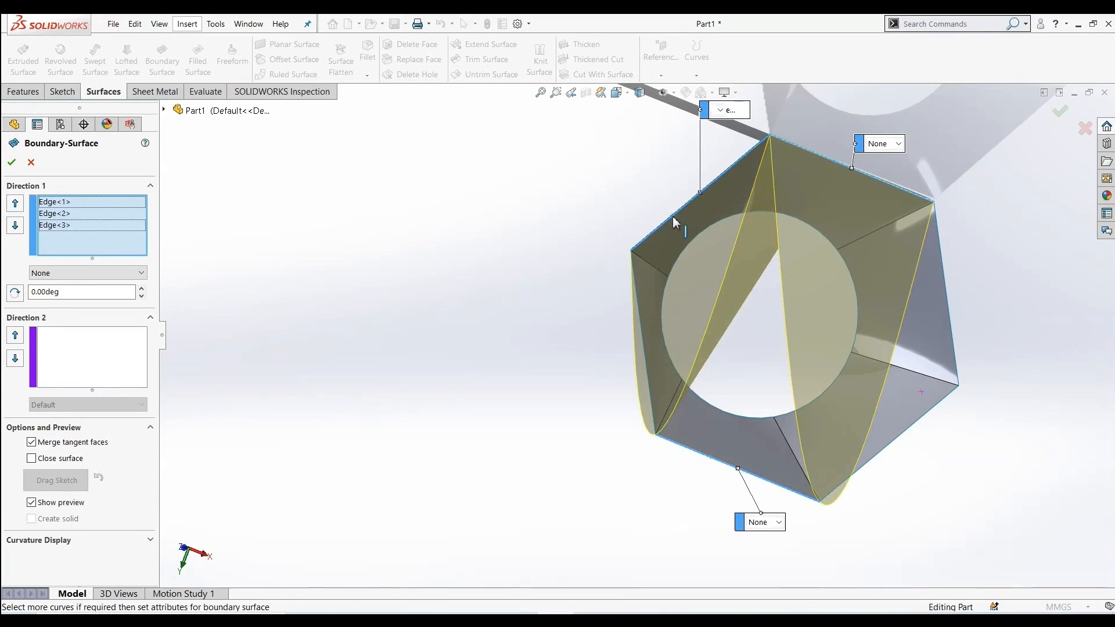
{"action": "middle_click_drag", "start_coordinate": [774, 349], "coordinate": [729, 348]}
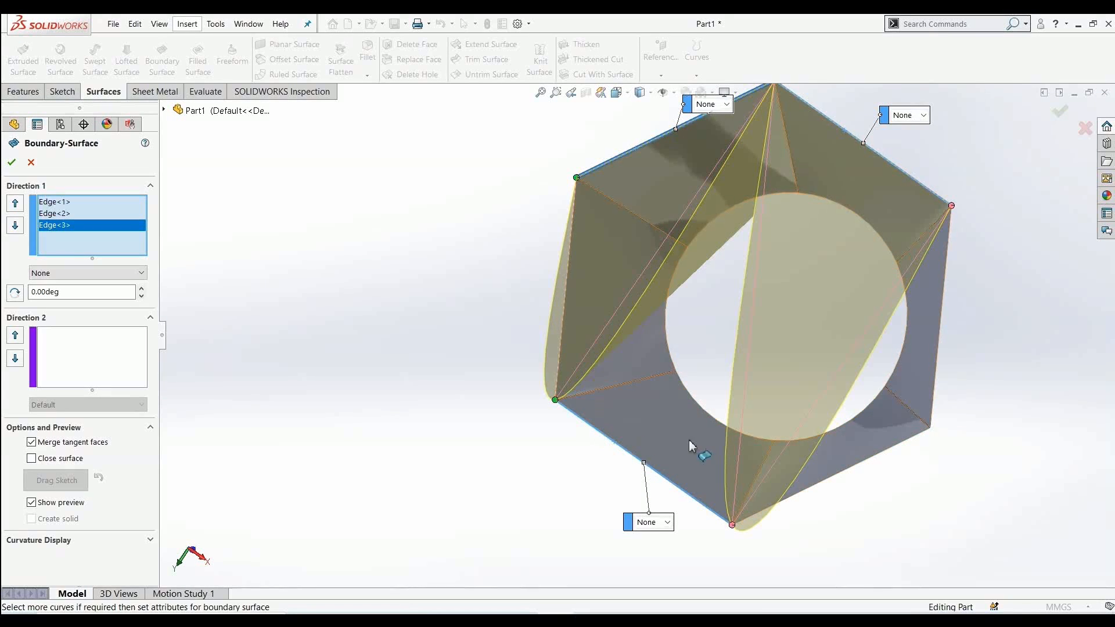
{"action": "left_click", "coordinate": [854, 466]}
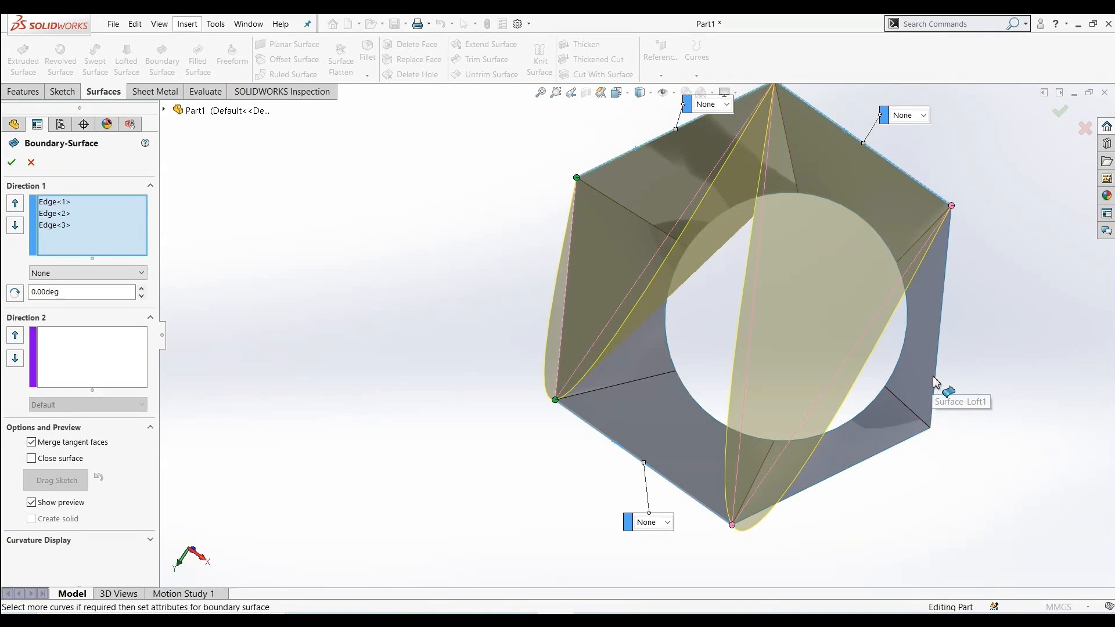
{"action": "left_click", "coordinate": [933, 398]}
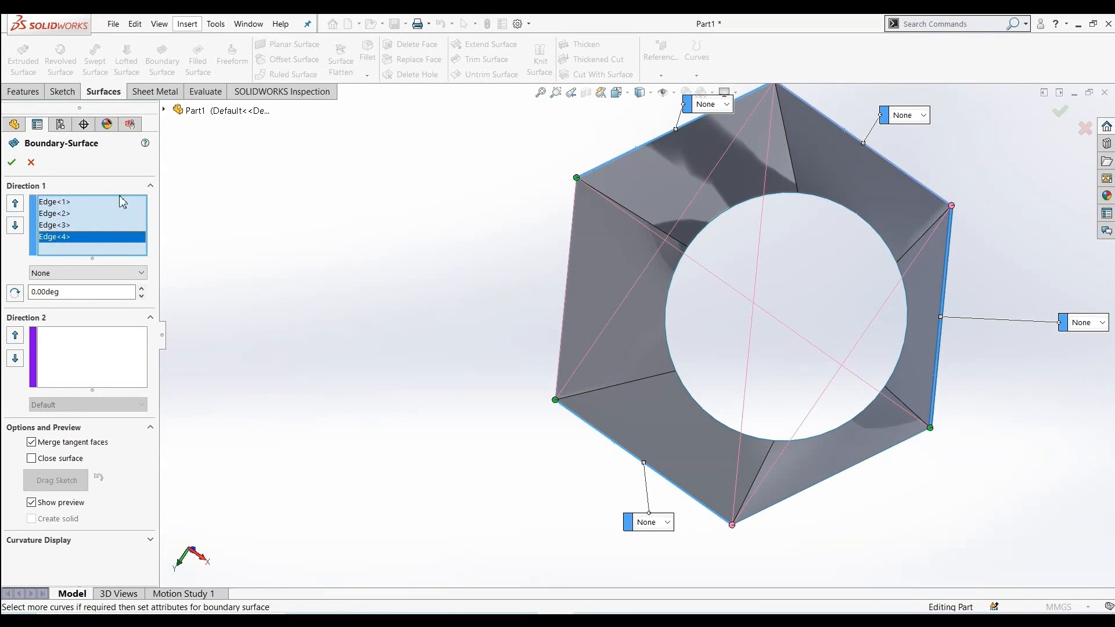
{"action": "left_click", "coordinate": [29, 164]}
{"action": "key", "text": "z"}
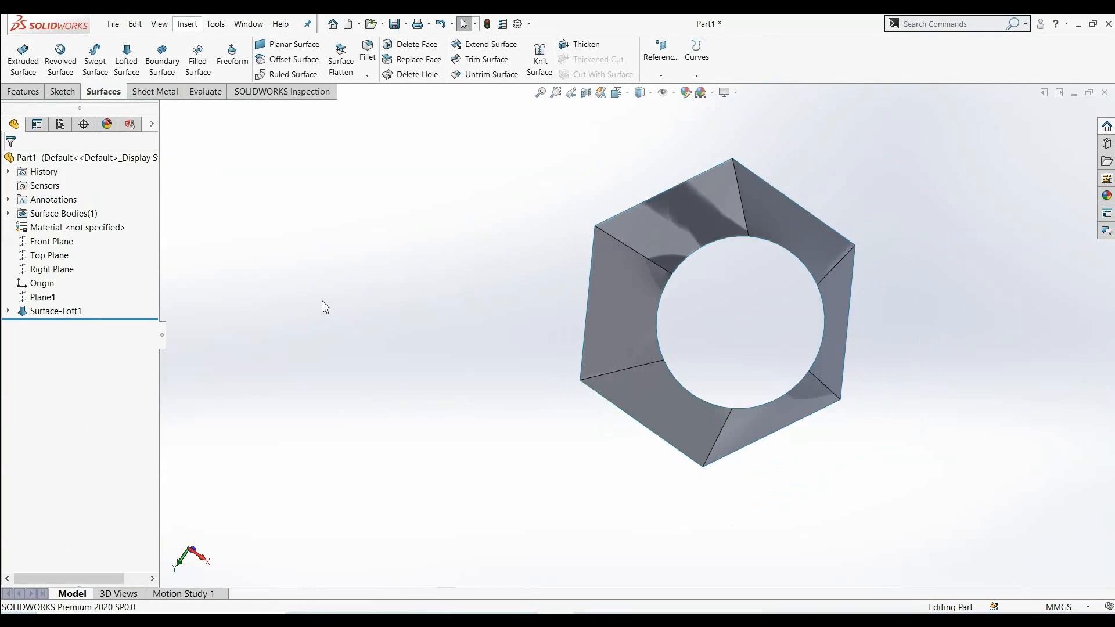
Fill the circular opening of the loft with a Filled Surface bounded by its circular edges
{"action": "middle_click_drag", "start_coordinate": [447, 306], "coordinate": [426, 316]}
{"action": "scroll", "coordinate": [431, 320], "scroll_direction": "down", "scroll_amount": 2}
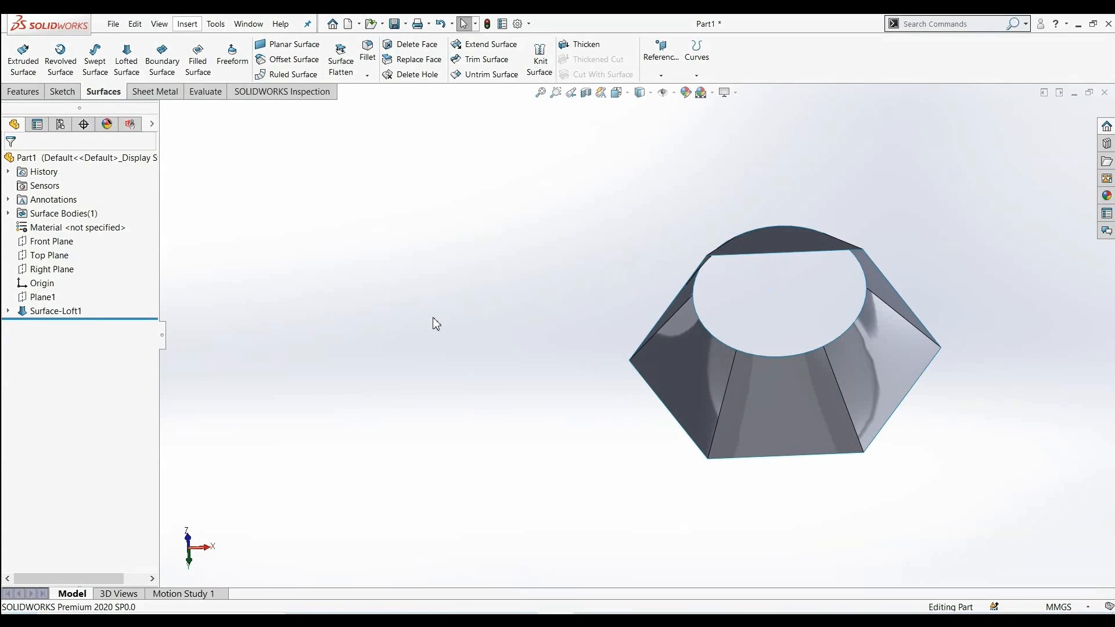
{"action": "scroll", "coordinate": [865, 379], "scroll_direction": "up", "scroll_amount": 2}
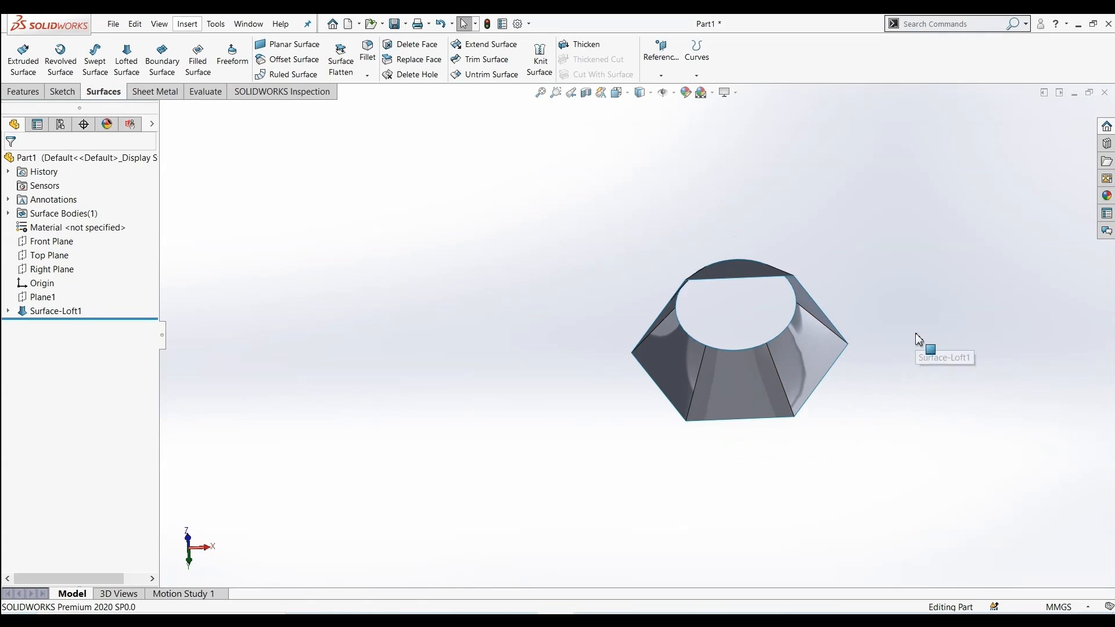
{"action": "scroll", "coordinate": [814, 296], "scroll_direction": "down", "scroll_amount": 2}
{"action": "middle_click_drag", "start_coordinate": [493, 343], "coordinate": [465, 413]}
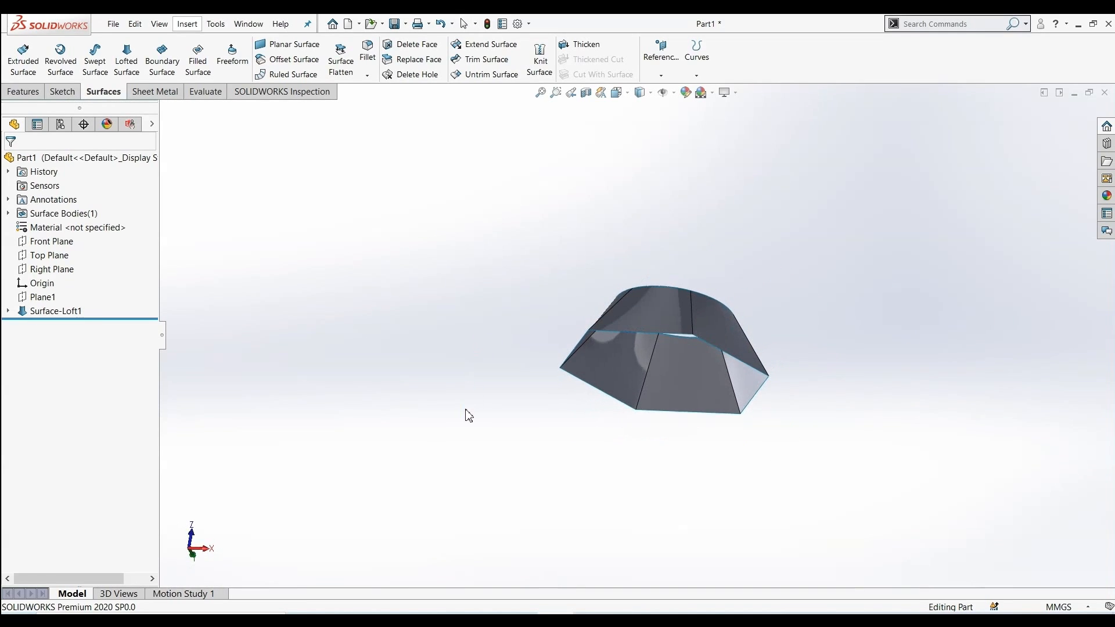
{"action": "left_click", "coordinate": [198, 60]}
{"action": "middle_click_drag", "start_coordinate": [656, 249], "coordinate": [533, 438]}
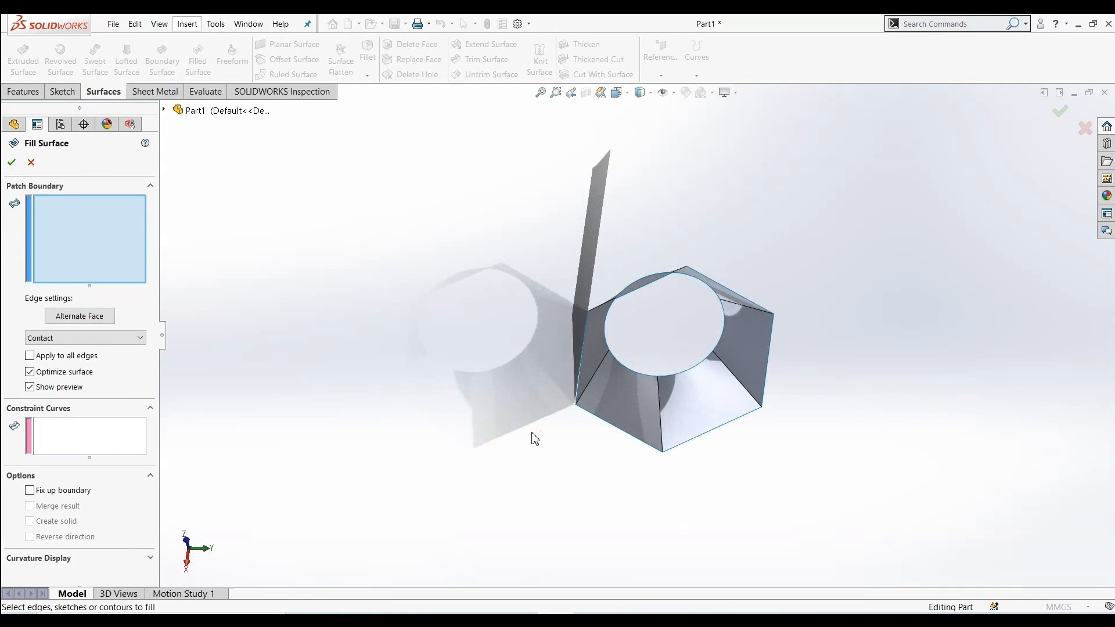
{"action": "left_click", "coordinate": [633, 373]}
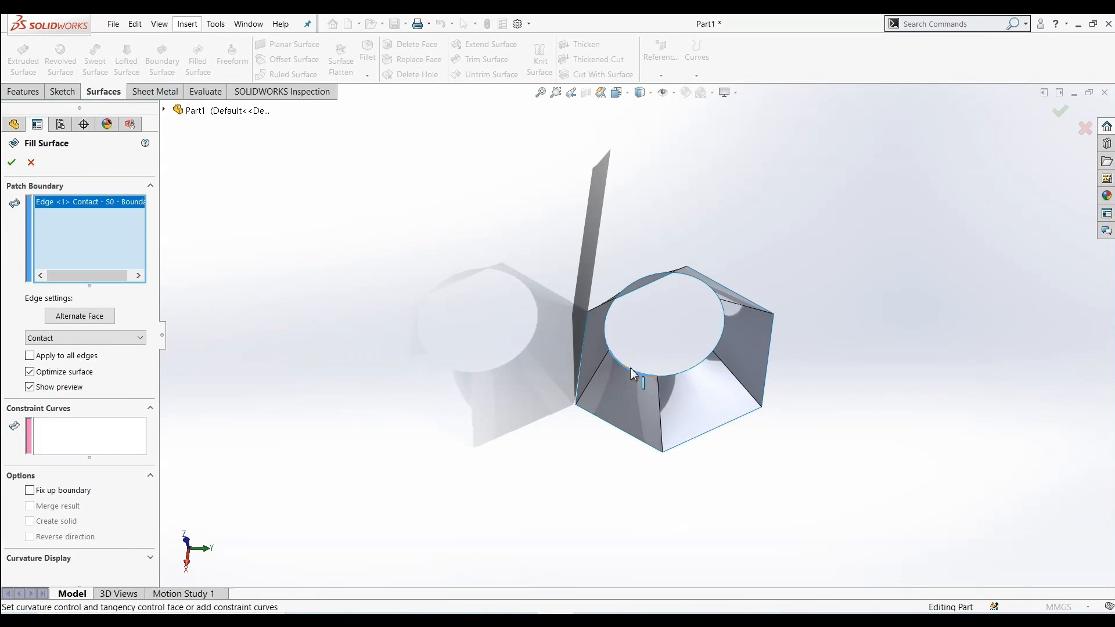
{"action": "left_click", "coordinate": [714, 290]}
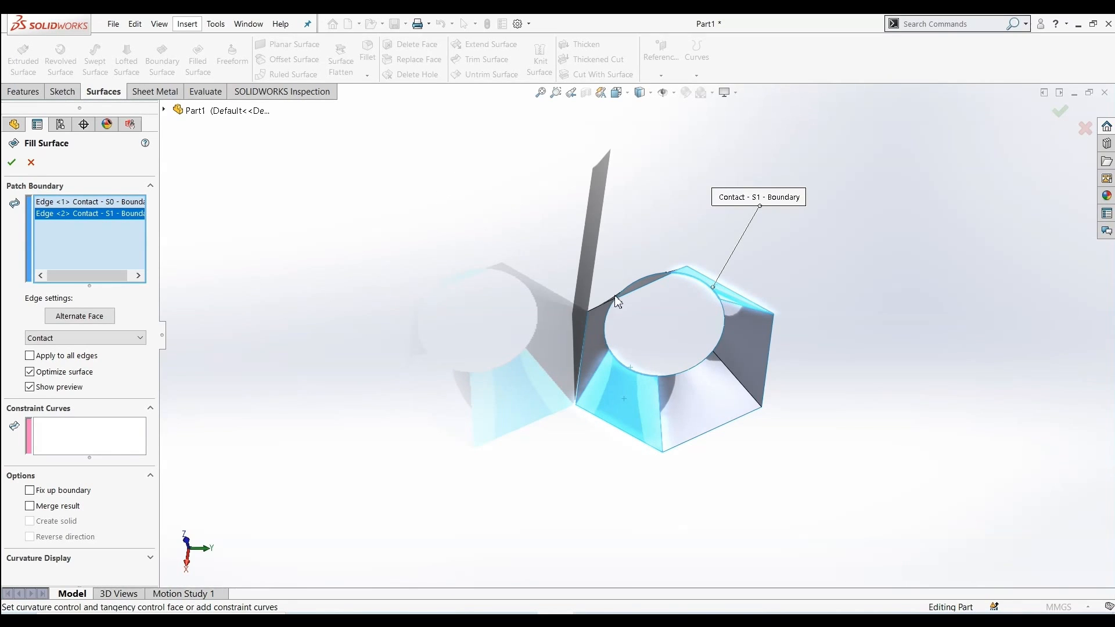
{"action": "left_click", "coordinate": [635, 280]}
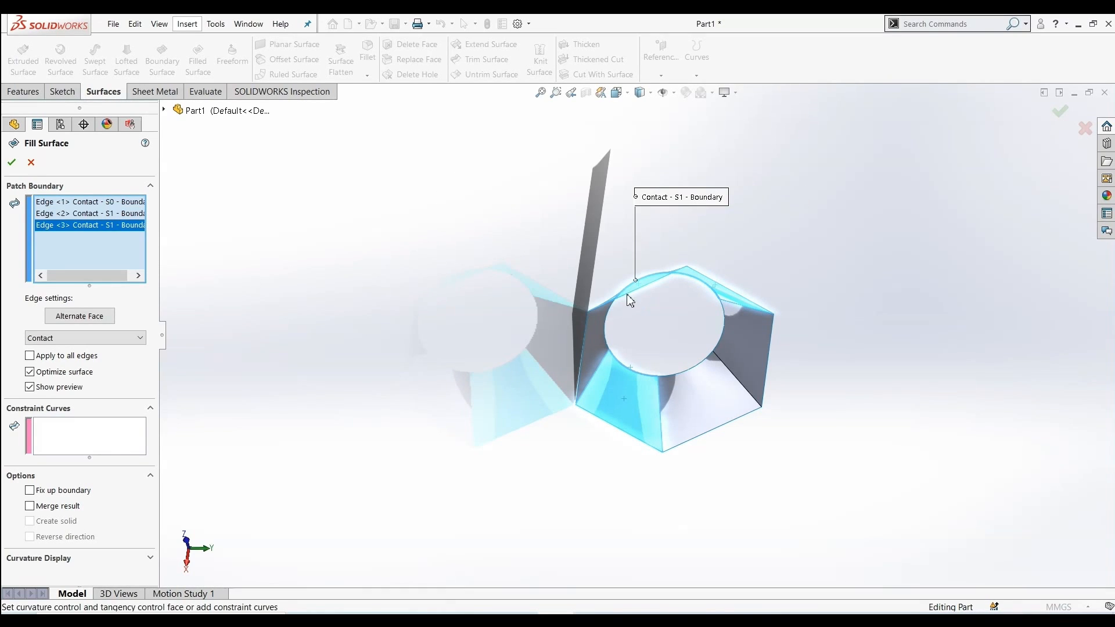
{"action": "left_click", "coordinate": [605, 327]}
{"action": "left_click", "coordinate": [686, 373]}
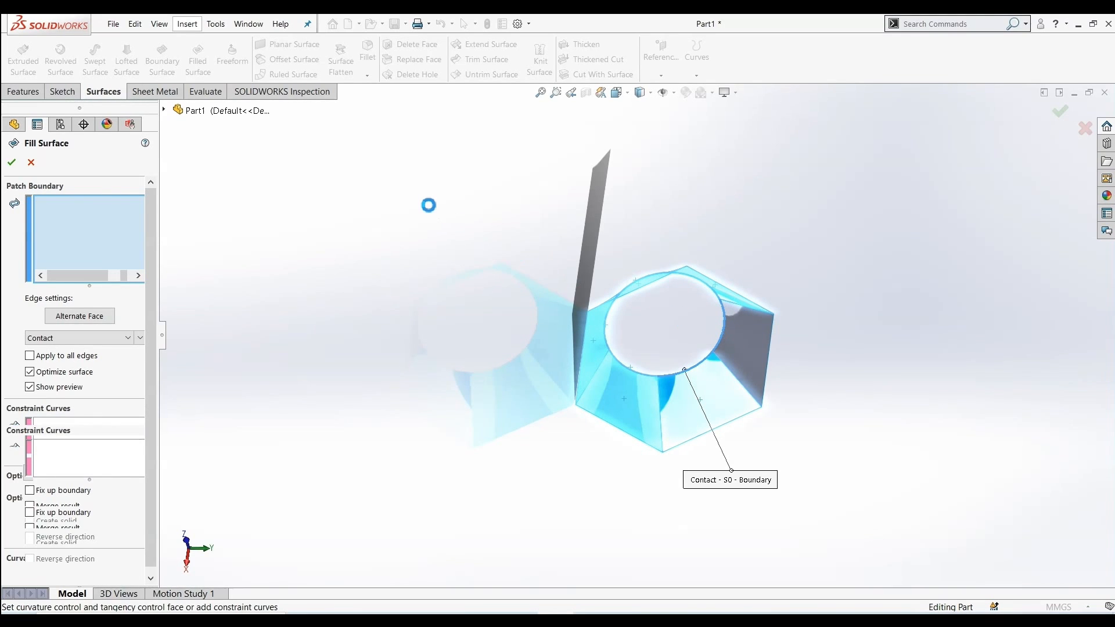
{"action": "middle_click_drag", "start_coordinate": [436, 208], "coordinate": [273, 273]}
{"action": "left_click", "coordinate": [10, 164]}
Fill the hexagonal opening of the loft with a Filled Surface bounded by its six edges
{"action": "middle_click_drag", "start_coordinate": [597, 319], "coordinate": [331, 256]}
{"action": "scroll", "coordinate": [331, 256], "scroll_direction": "down", "scroll_amount": 3}
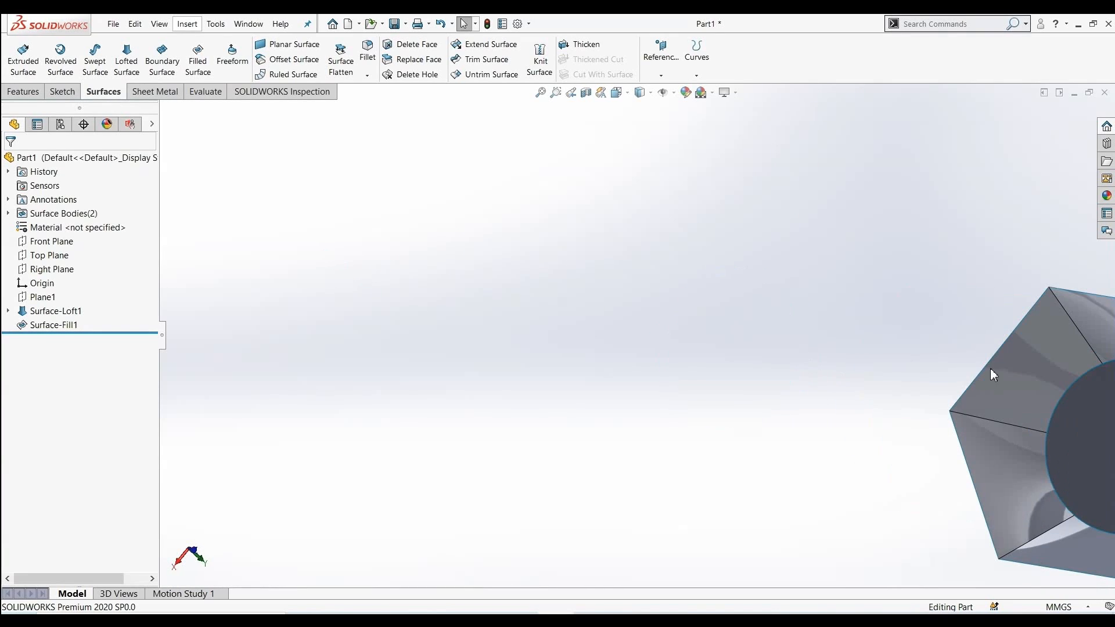
{"action": "scroll", "coordinate": [1026, 390], "scroll_direction": "up", "scroll_amount": 4}
{"action": "scroll", "coordinate": [953, 406], "scroll_direction": "down", "scroll_amount": 5}
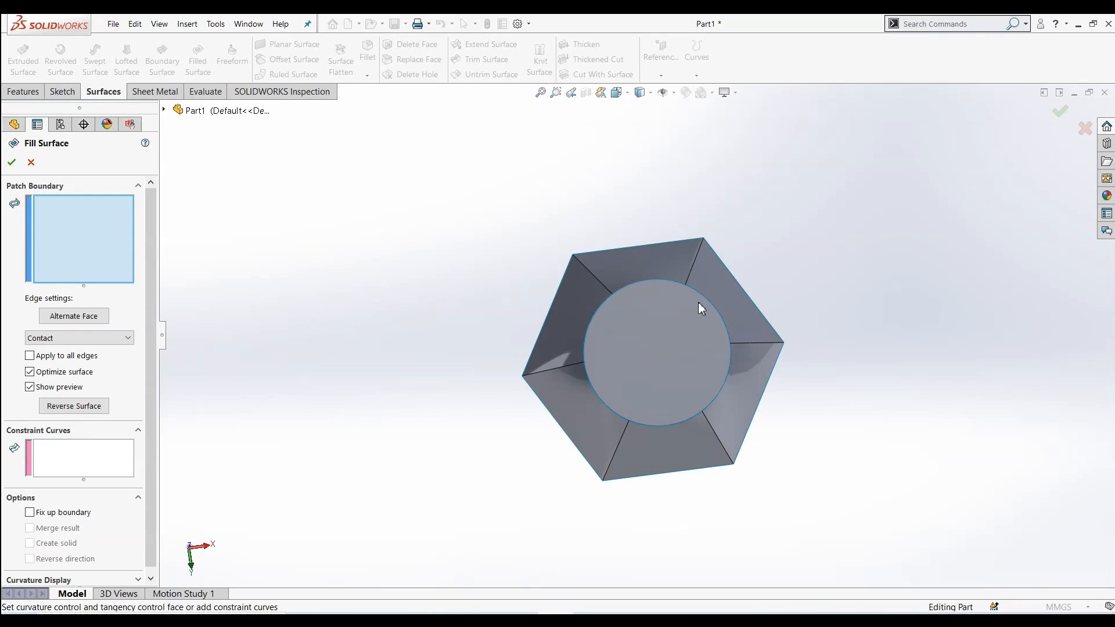
{"action": "left_click", "coordinate": [642, 244]}
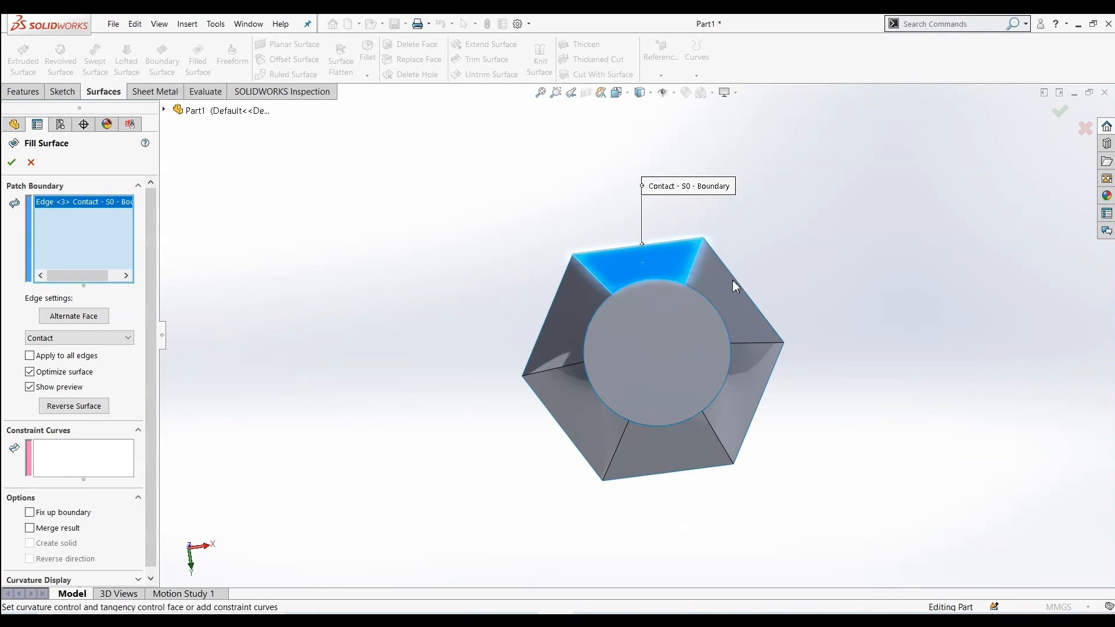
{"action": "left_click", "coordinate": [738, 282]}
{"action": "left_click", "coordinate": [546, 326]}
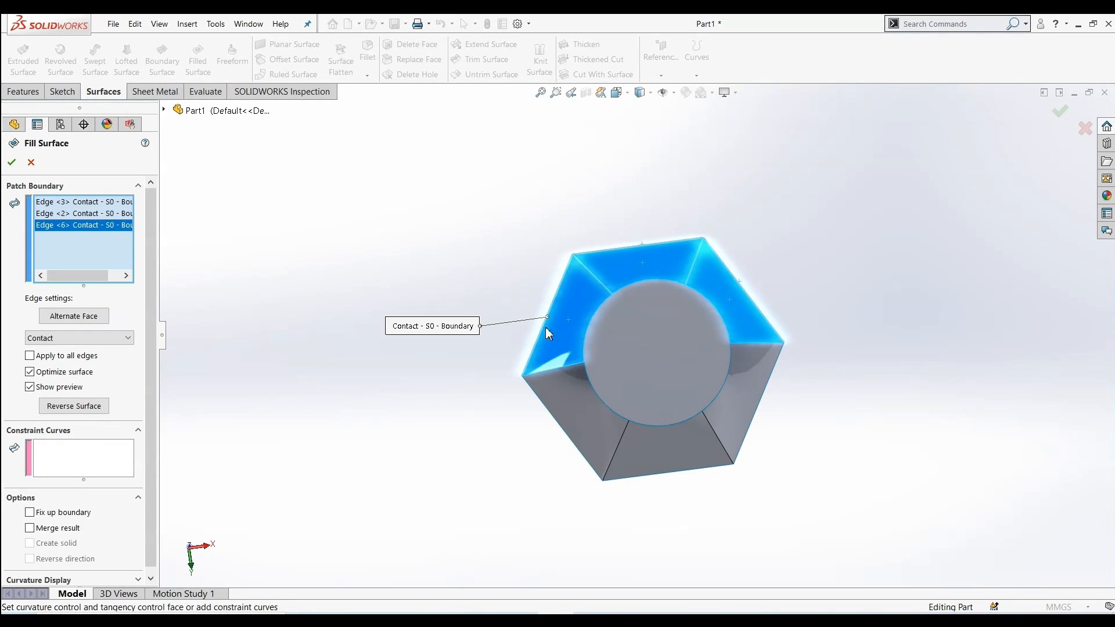
{"action": "left_click", "coordinate": [544, 402]}
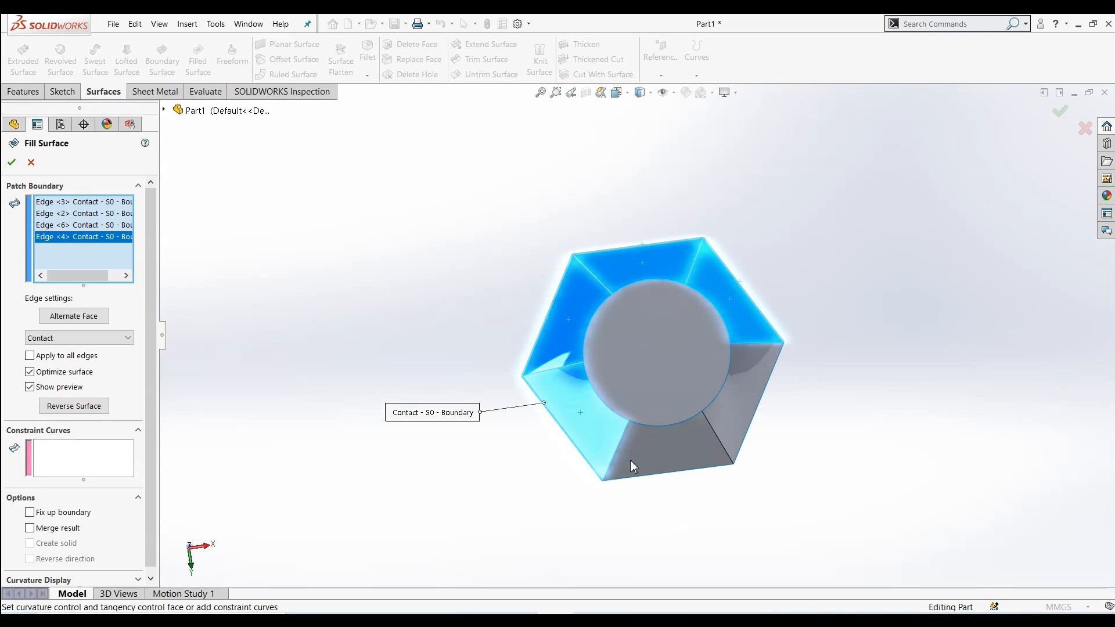
{"action": "left_click", "coordinate": [663, 478]}
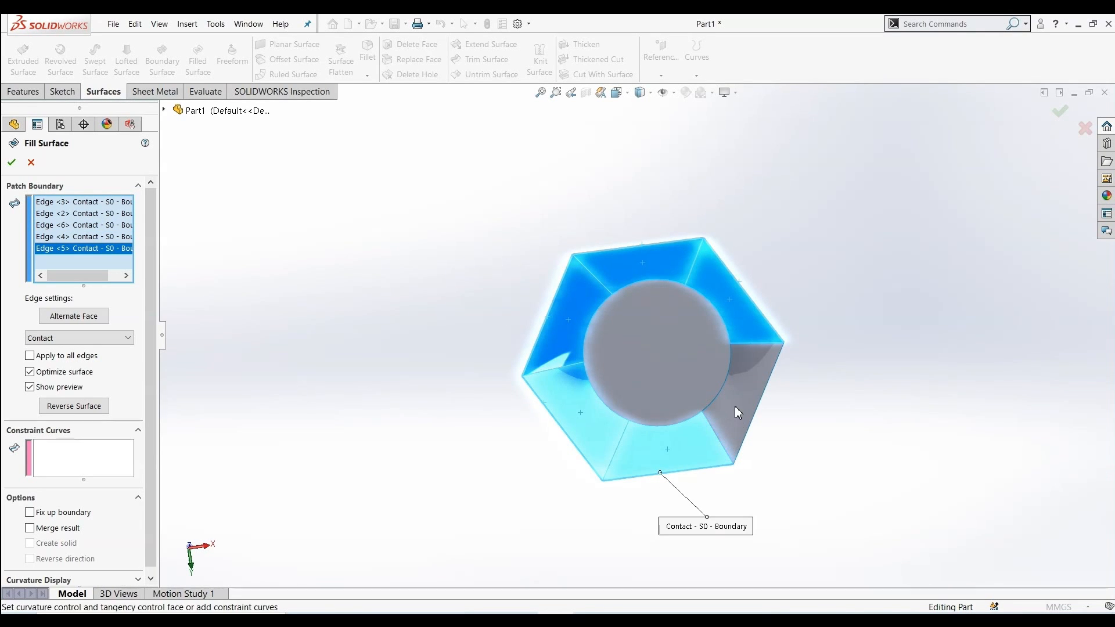
{"action": "left_click", "coordinate": [759, 419]}
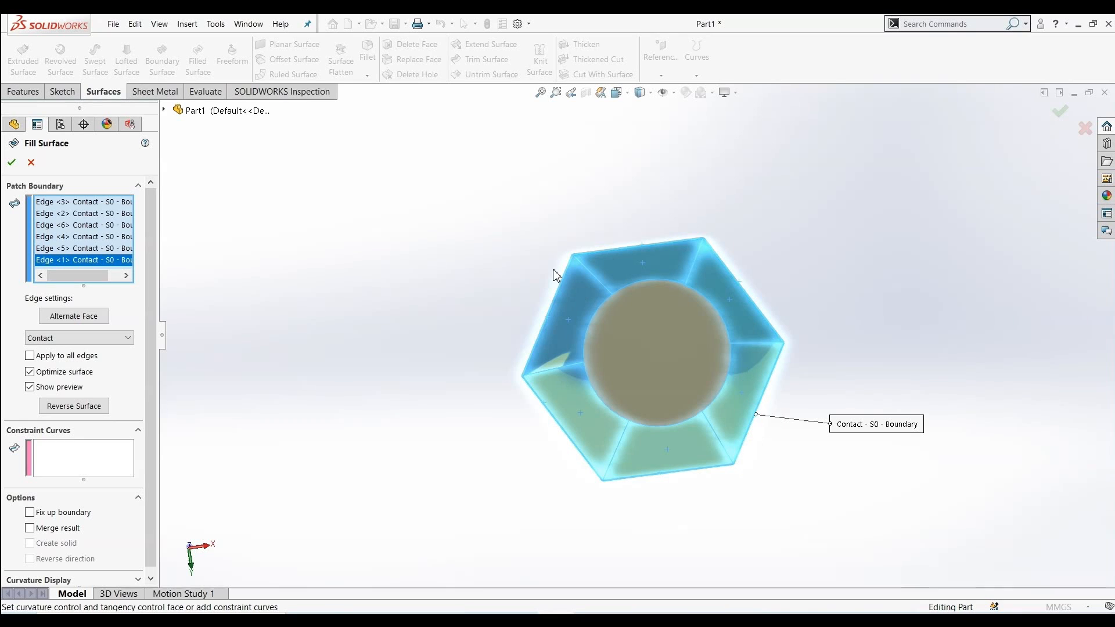
{"action": "middle_click_drag", "start_coordinate": [530, 249], "coordinate": [598, 356]}
{"action": "left_click", "coordinate": [11, 162]}
{"action": "scroll", "coordinate": [385, 282], "scroll_direction": "up", "scroll_amount": 2}
{"action": "scroll", "coordinate": [736, 295], "scroll_direction": "down", "scroll_amount": 4}
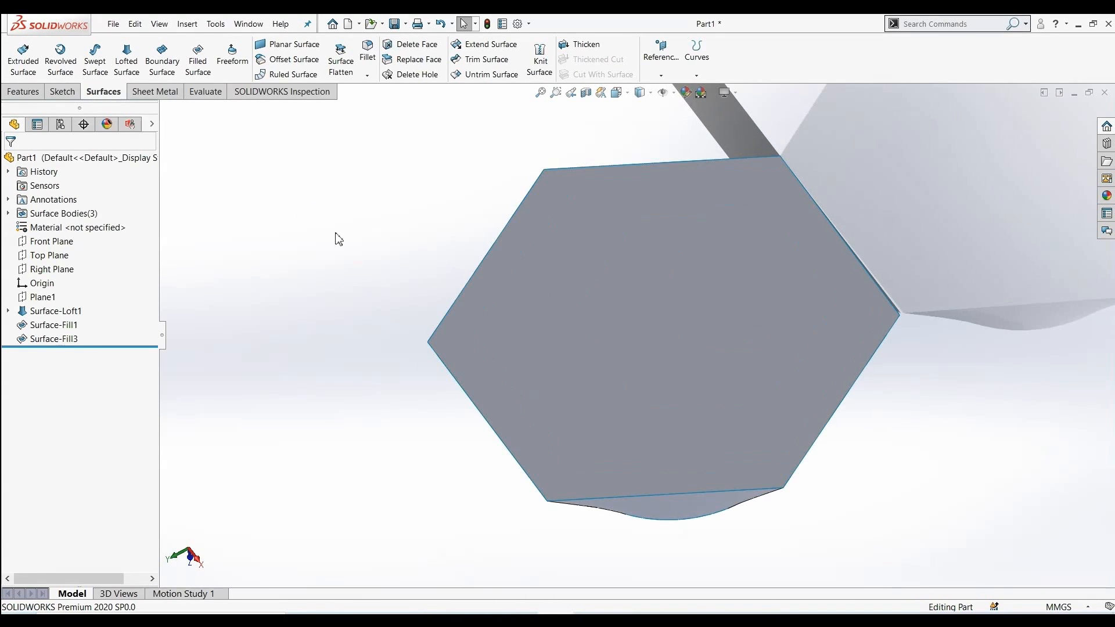
{"action": "scroll", "coordinate": [325, 226], "scroll_direction": "up", "scroll_amount": 2}
{"action": "middle_click_drag", "start_coordinate": [312, 211], "coordinate": [521, 214]}
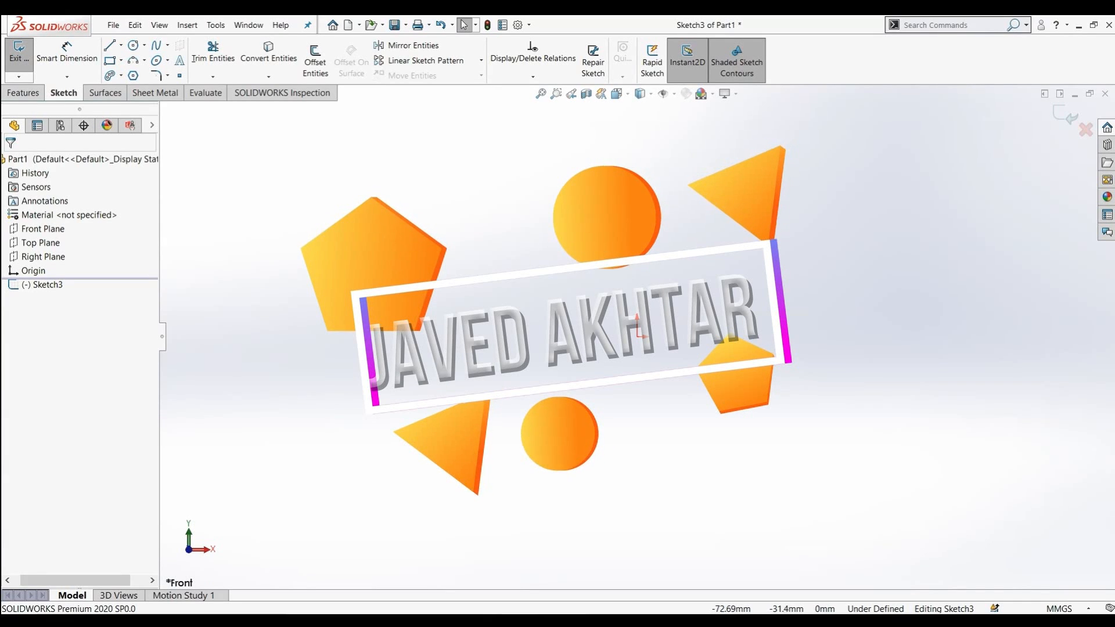
{"action": "left_click", "coordinate": [105, 97]}
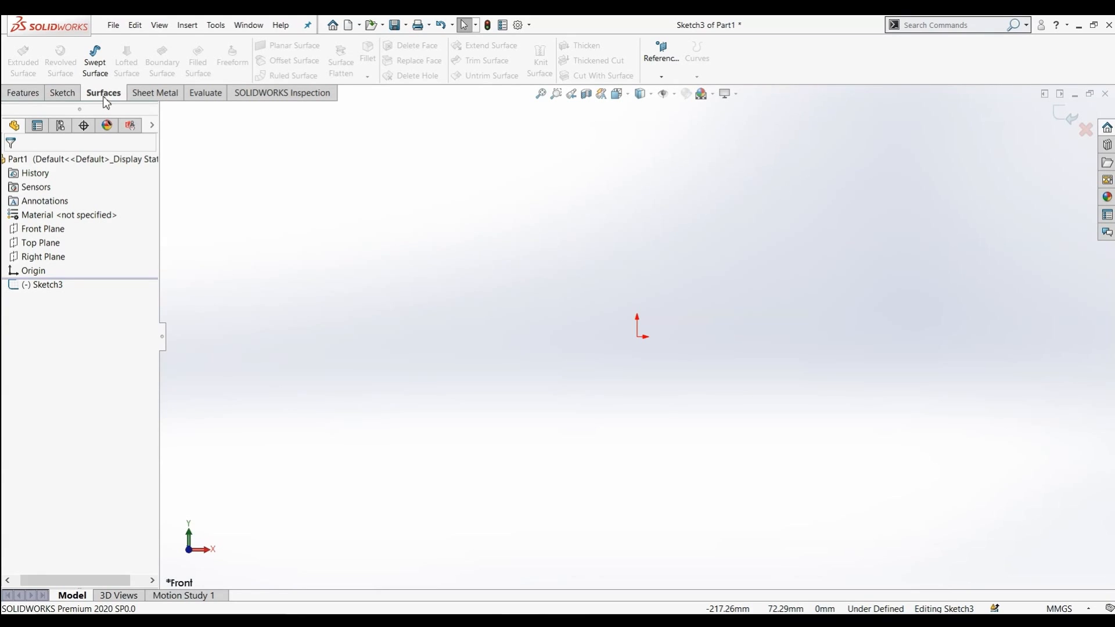
{"action": "left_click", "coordinate": [69, 95]}
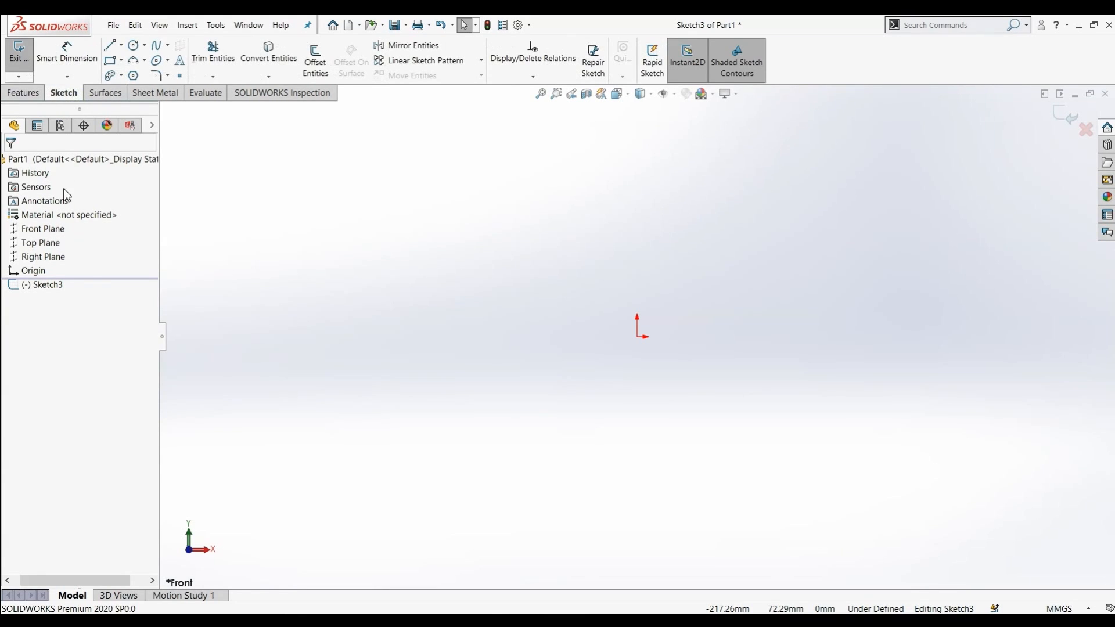
{"action": "left_click", "coordinate": [48, 228]}
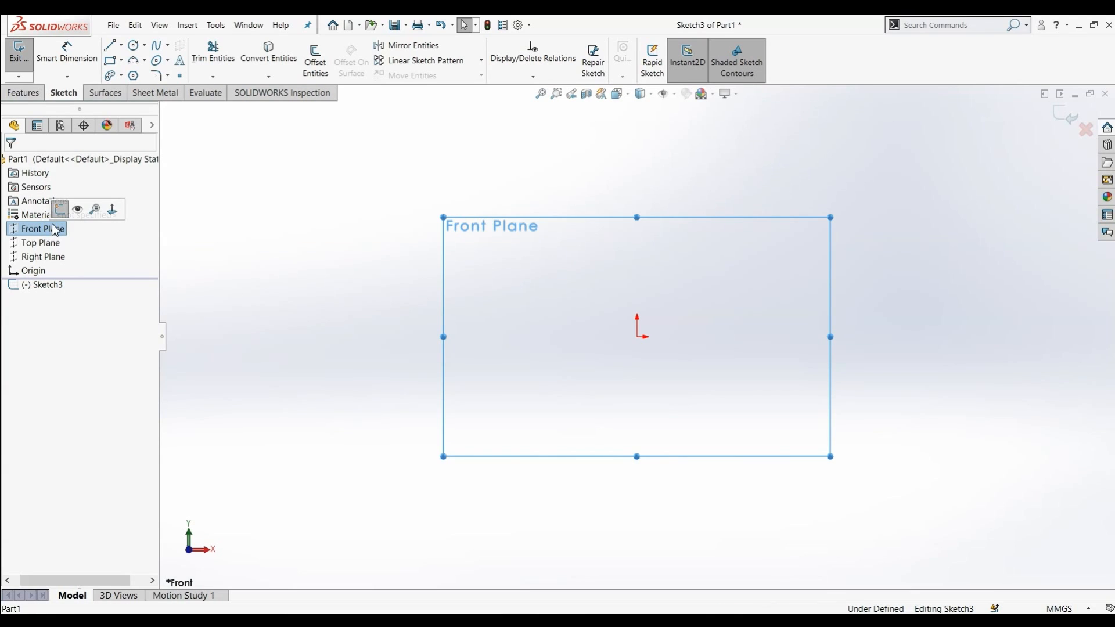
{"action": "left_click", "coordinate": [60, 210]}
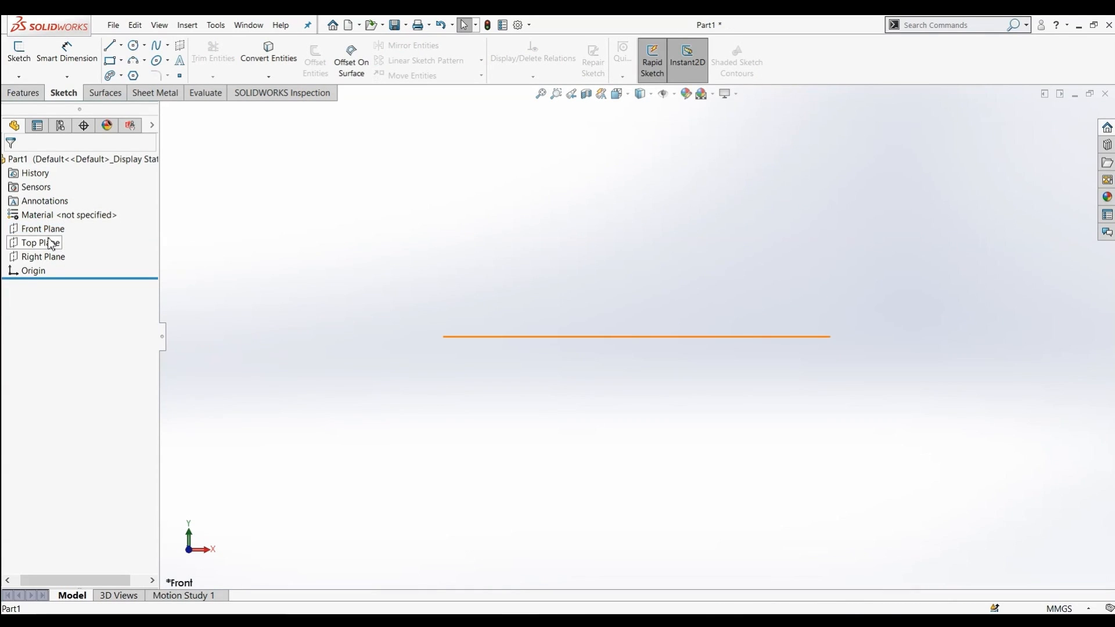
Sketch a center rectangle on the Front Plane, centred on the origin, about 168 mm by 140 mm
{"action": "left_click", "coordinate": [44, 229]}
{"action": "left_click", "coordinate": [64, 215]}
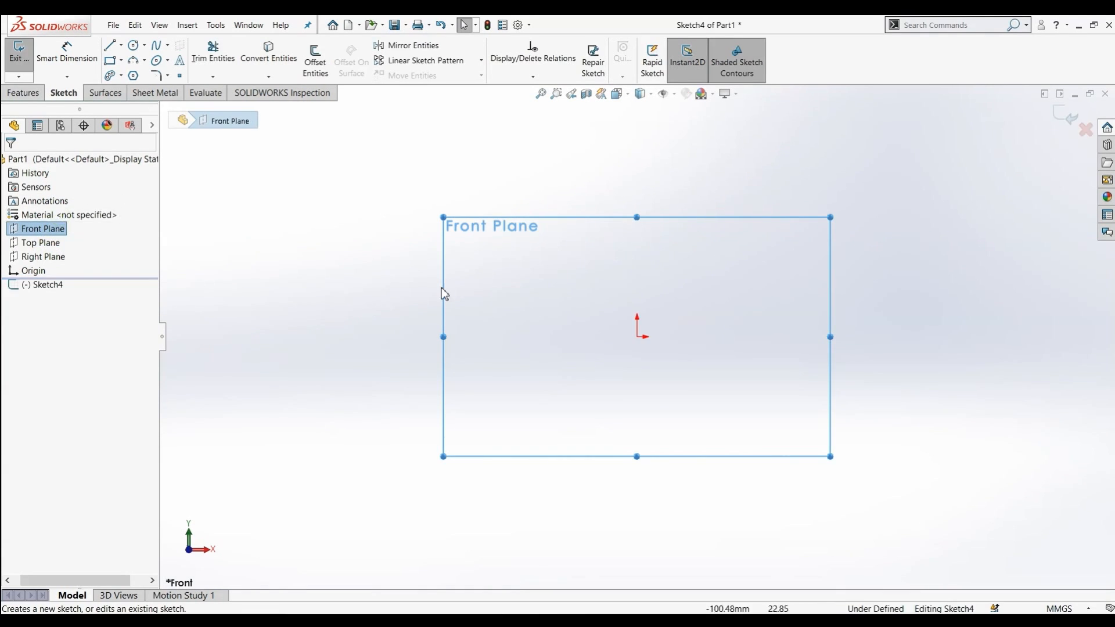
{"action": "key", "text": "r"}
{"action": "left_click", "coordinate": [637, 336]}
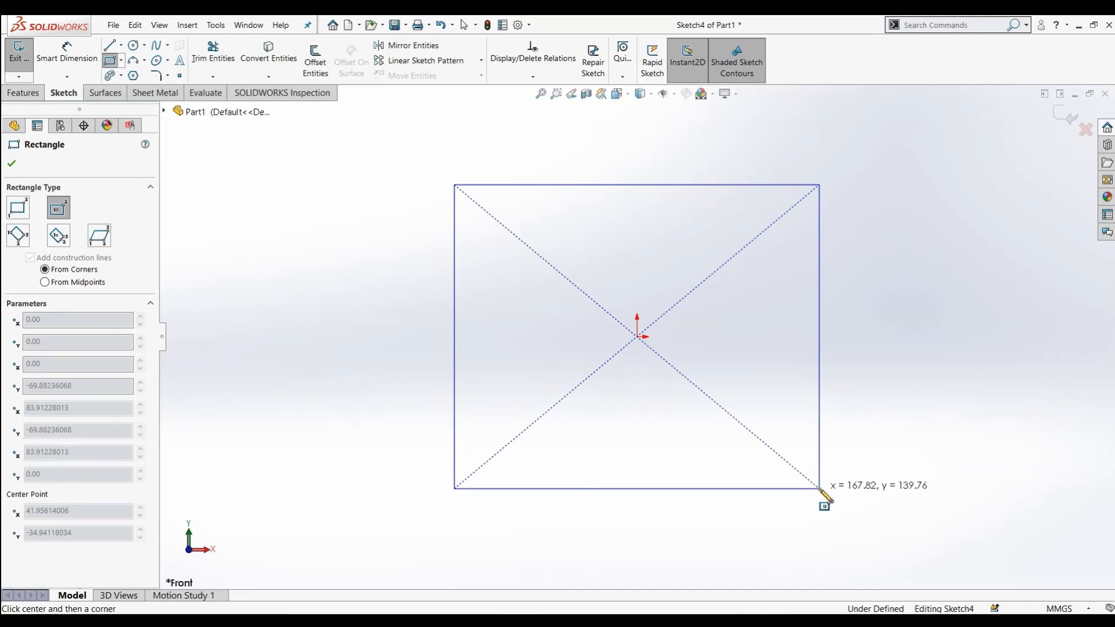
{"action": "left_click", "coordinate": [820, 489]}
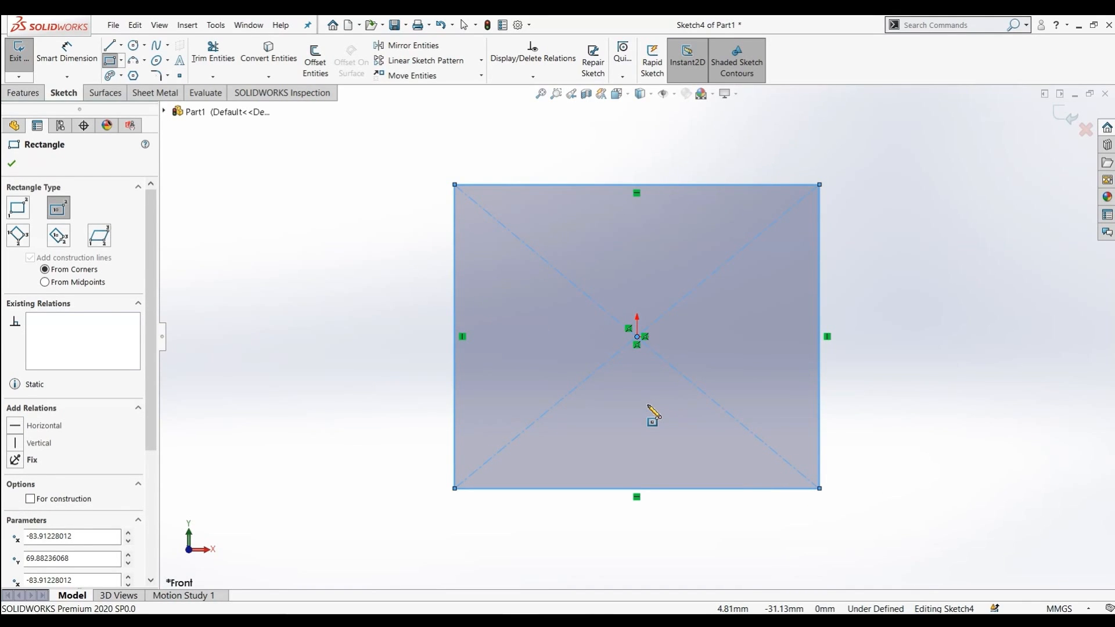
{"action": "key", "text": "Escape"}
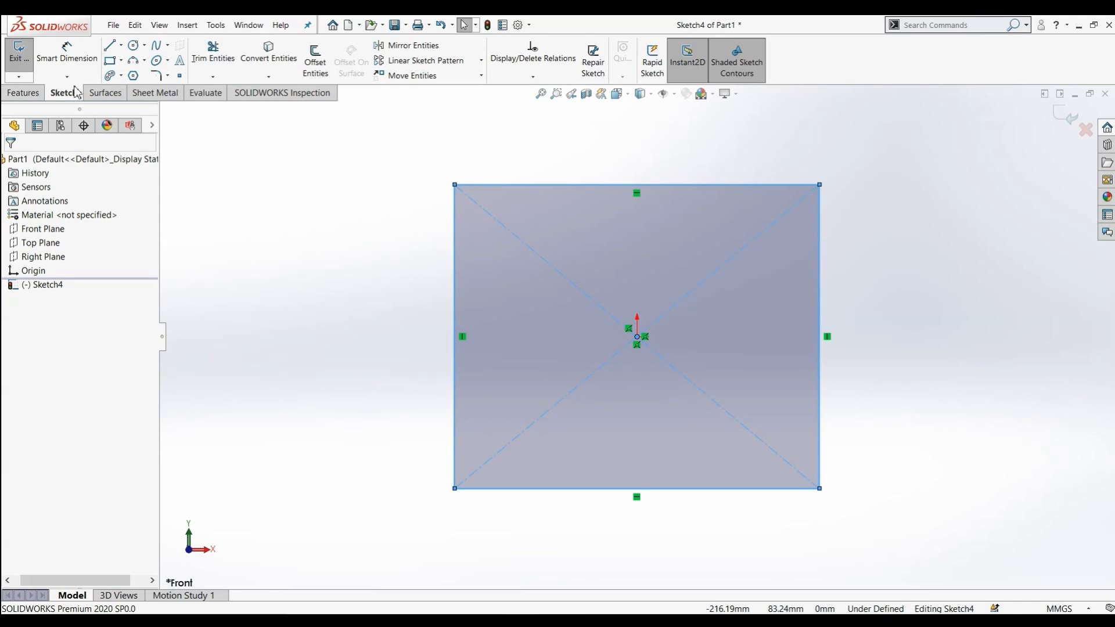
Extrude the rectangle sketch as a surface 10 mm deep
{"action": "left_click", "coordinate": [101, 94]}
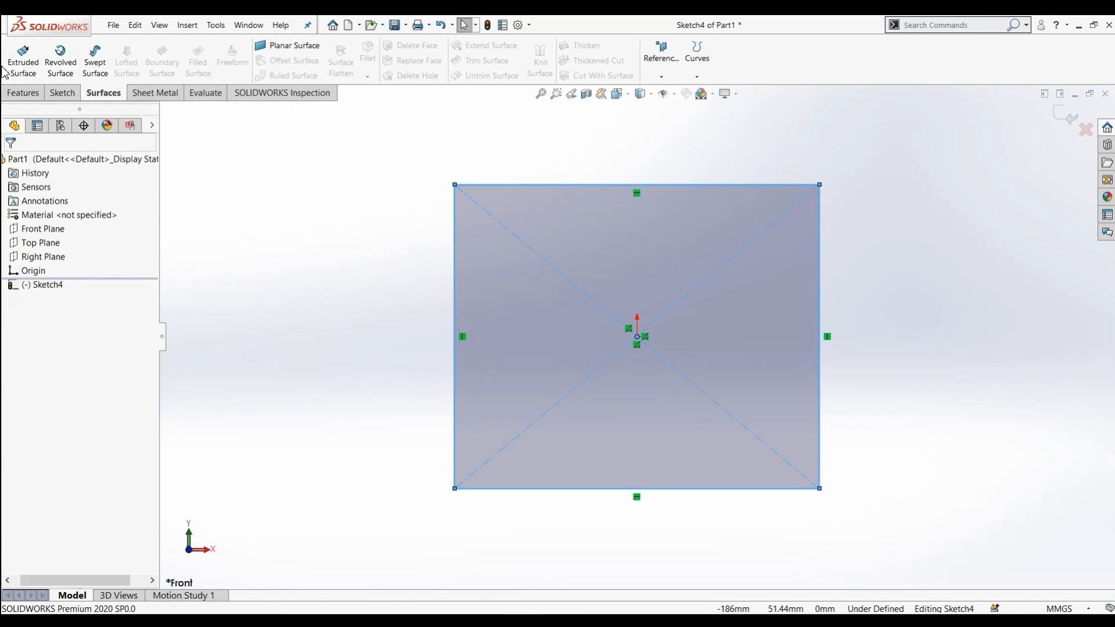
{"action": "left_click", "coordinate": [22, 58]}
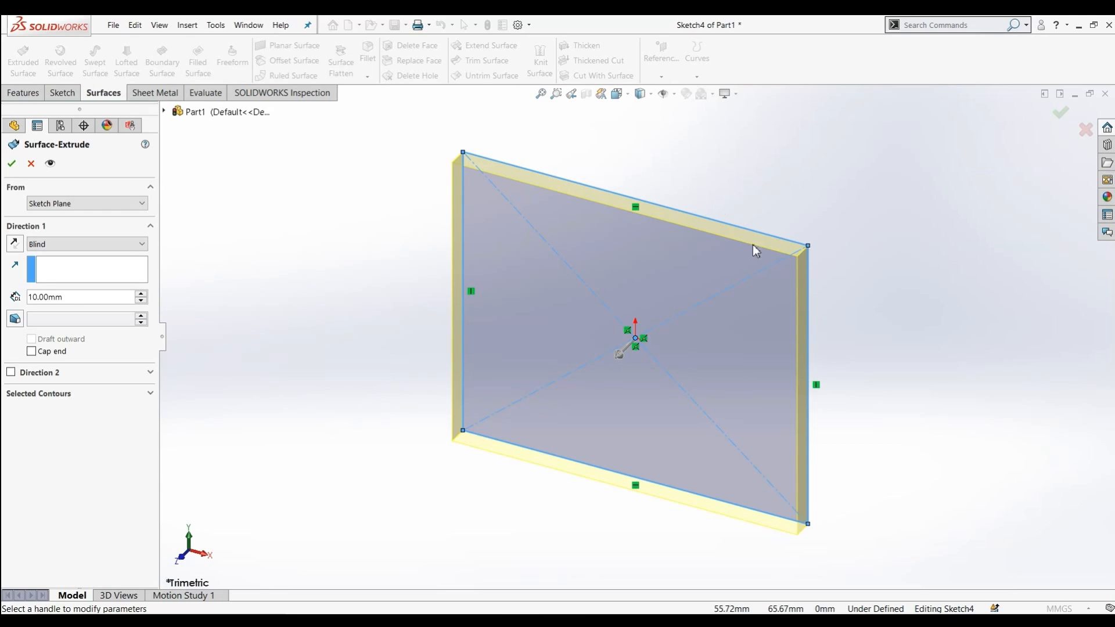
{"action": "left_click", "coordinate": [12, 165]}
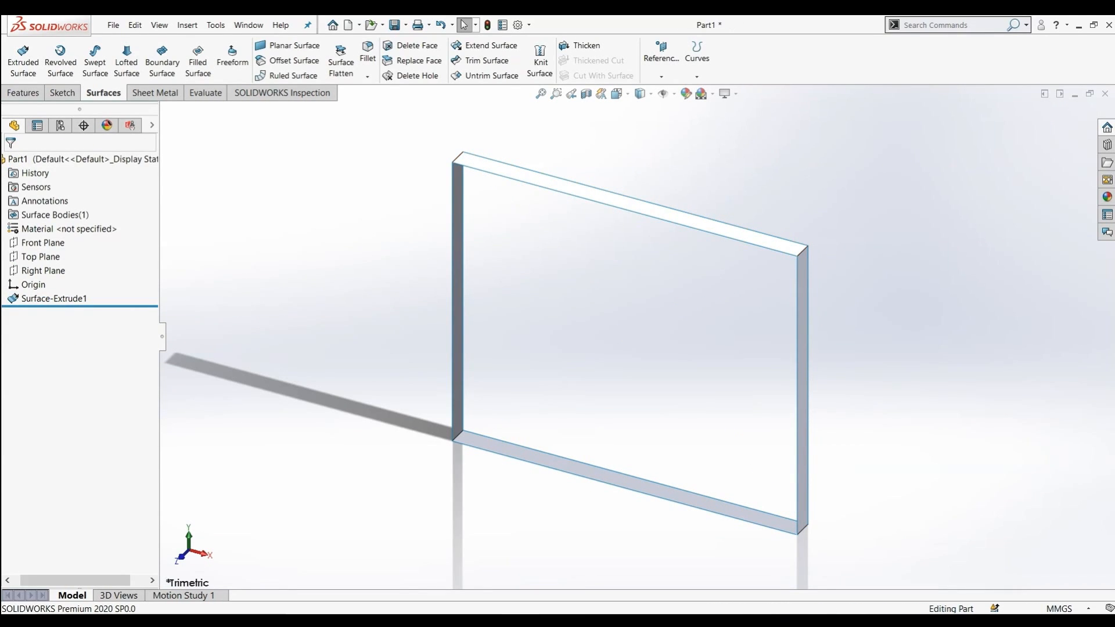
Delete the extruded surface feature, keeping its sketch
{"action": "right_click", "coordinate": [17, 301]}
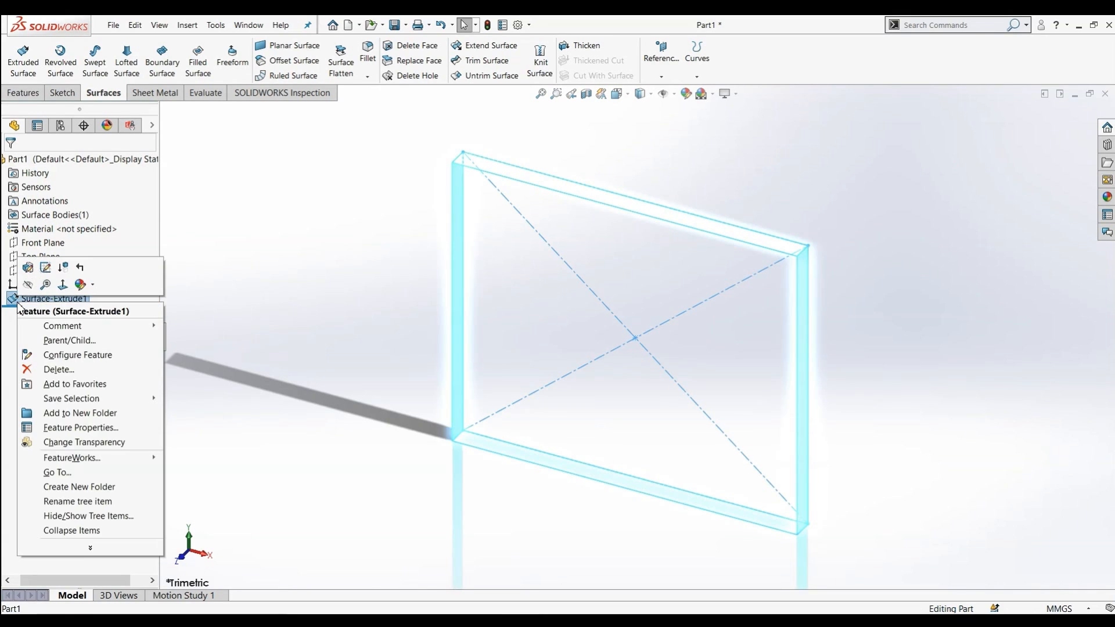
{"action": "left_click", "coordinate": [59, 370]}
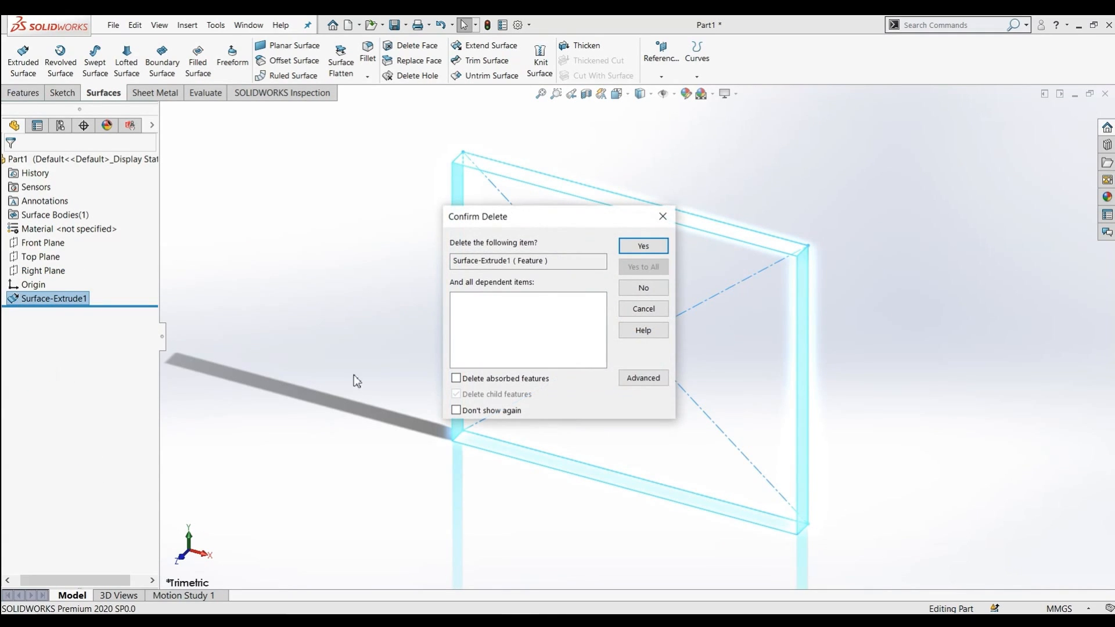
{"action": "left_click", "coordinate": [643, 246]}
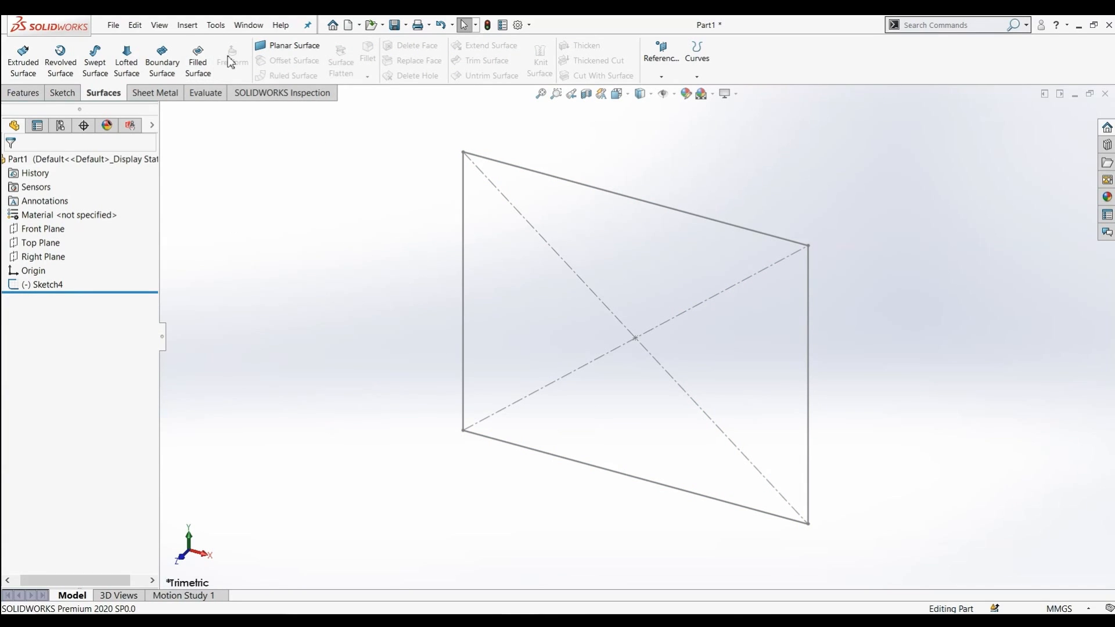
Create a Planar Surface bounded by the rectangle sketch
{"action": "left_click", "coordinate": [288, 45]}
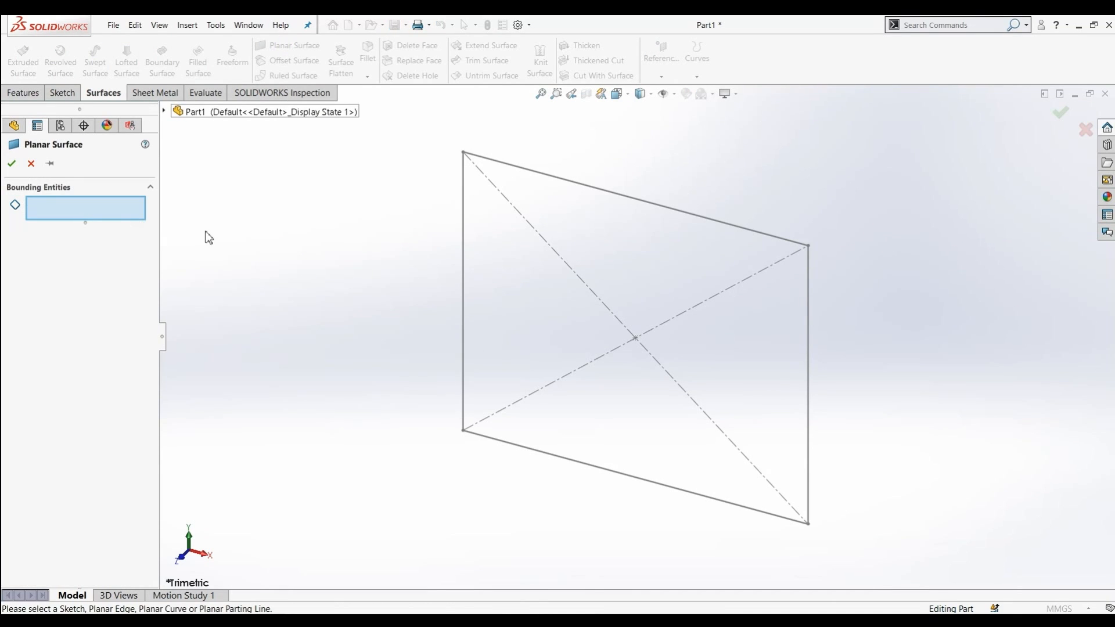
{"action": "left_click", "coordinate": [585, 187]}
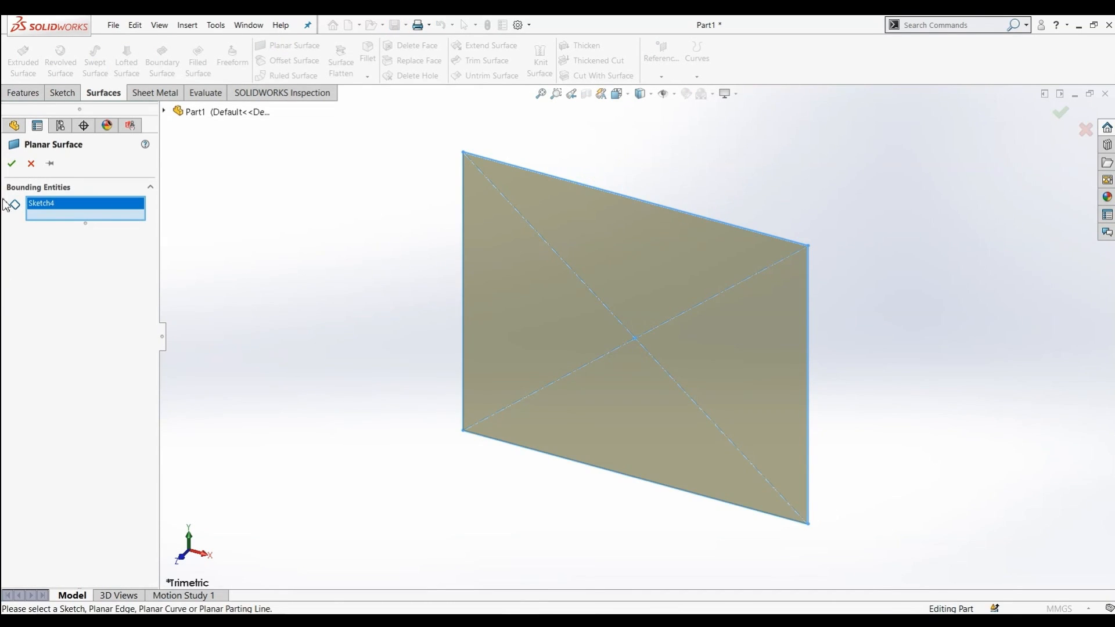
{"action": "left_click", "coordinate": [11, 163]}
Start a Freeform feature on the planar surface's face
{"action": "middle_click_drag", "start_coordinate": [392, 311], "coordinate": [643, 396]}
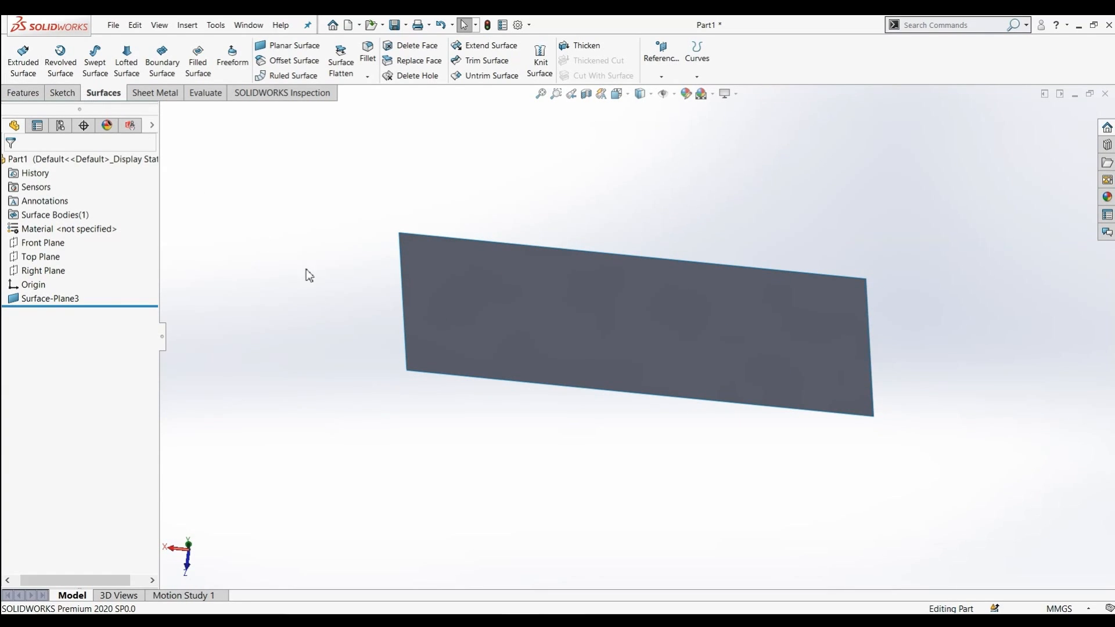
{"action": "middle_click_drag", "start_coordinate": [664, 331], "coordinate": [625, 314]}
{"action": "right_click", "coordinate": [628, 330]}
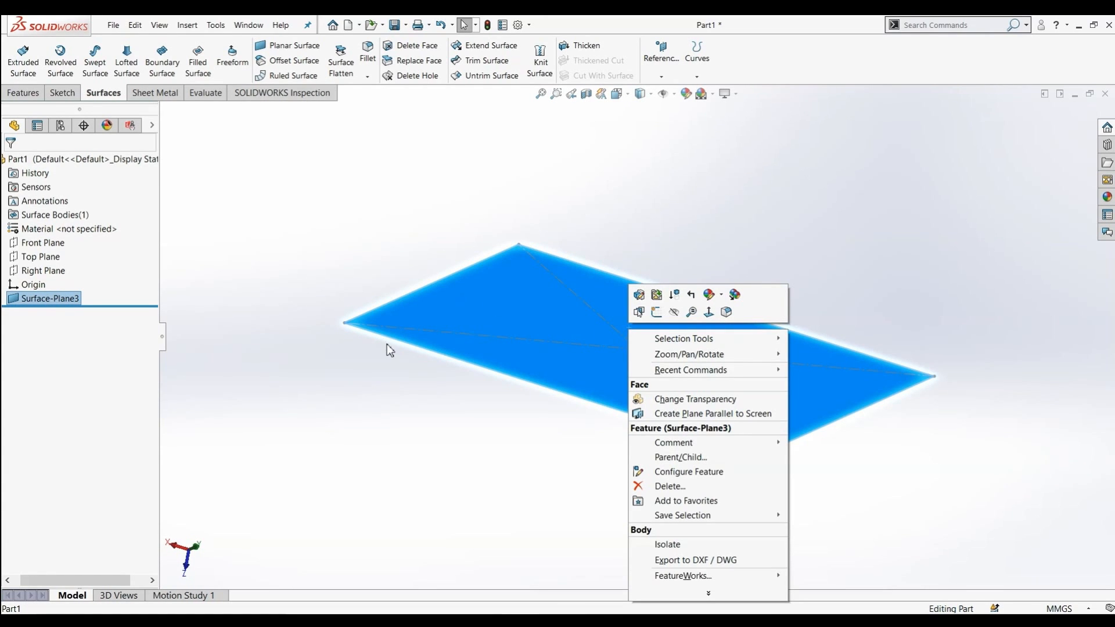
{"action": "left_click", "coordinate": [242, 51]}
{"action": "left_click", "coordinate": [242, 56]}
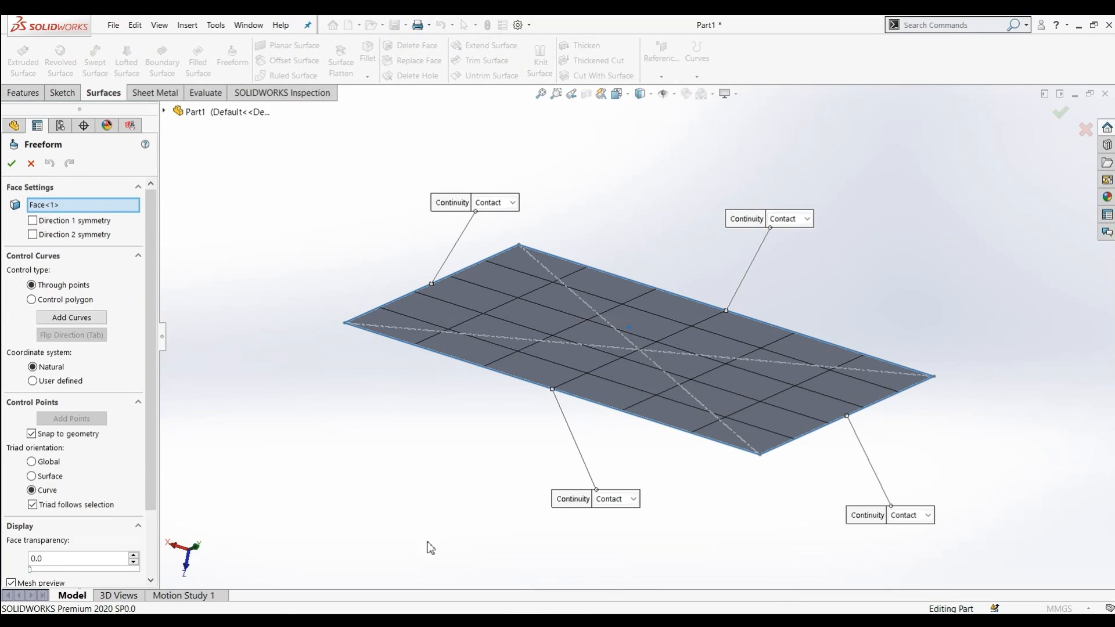
Toggle the Direction 1 and Direction 2 symmetry options on and off to preview them
{"action": "middle_click_drag", "start_coordinate": [551, 481], "coordinate": [530, 515]}
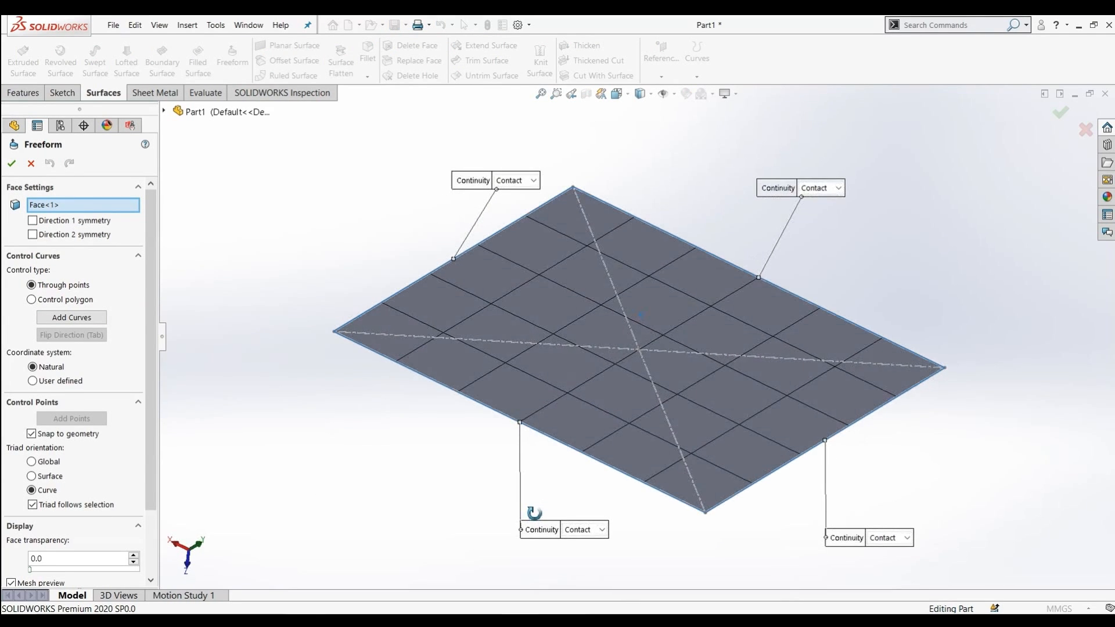
{"action": "left_click", "coordinate": [32, 221]}
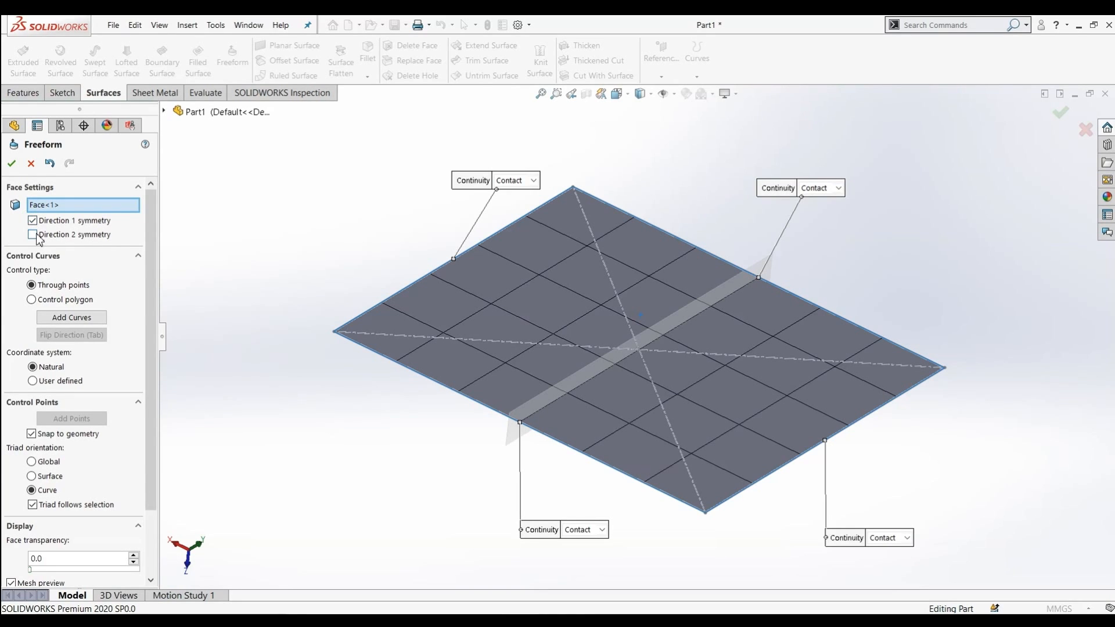
{"action": "left_click", "coordinate": [33, 234]}
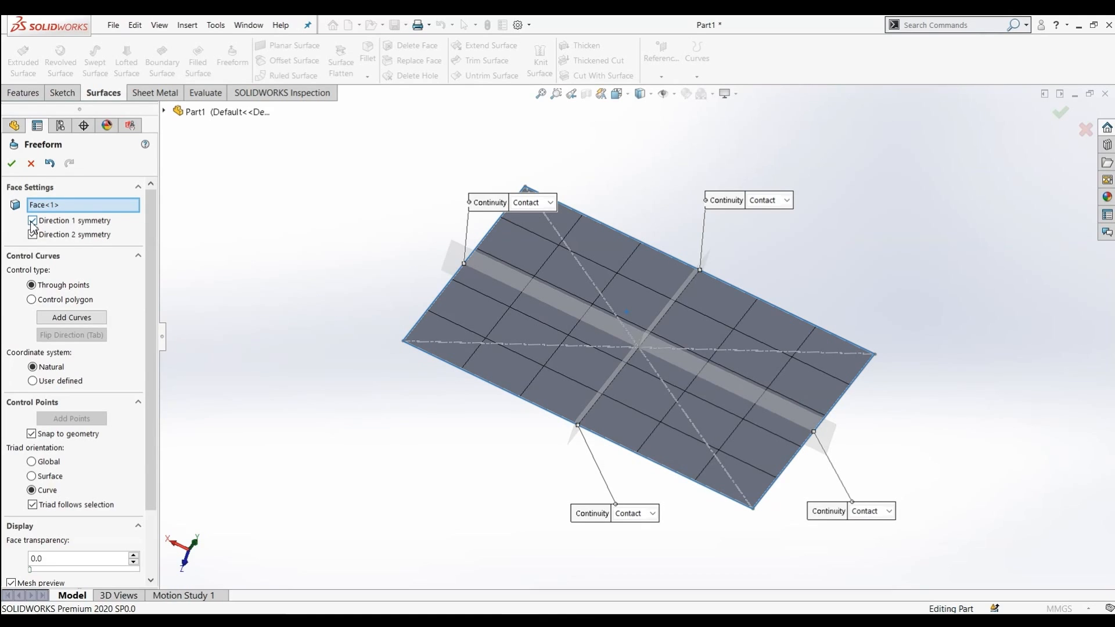
{"action": "left_click", "coordinate": [32, 223]}
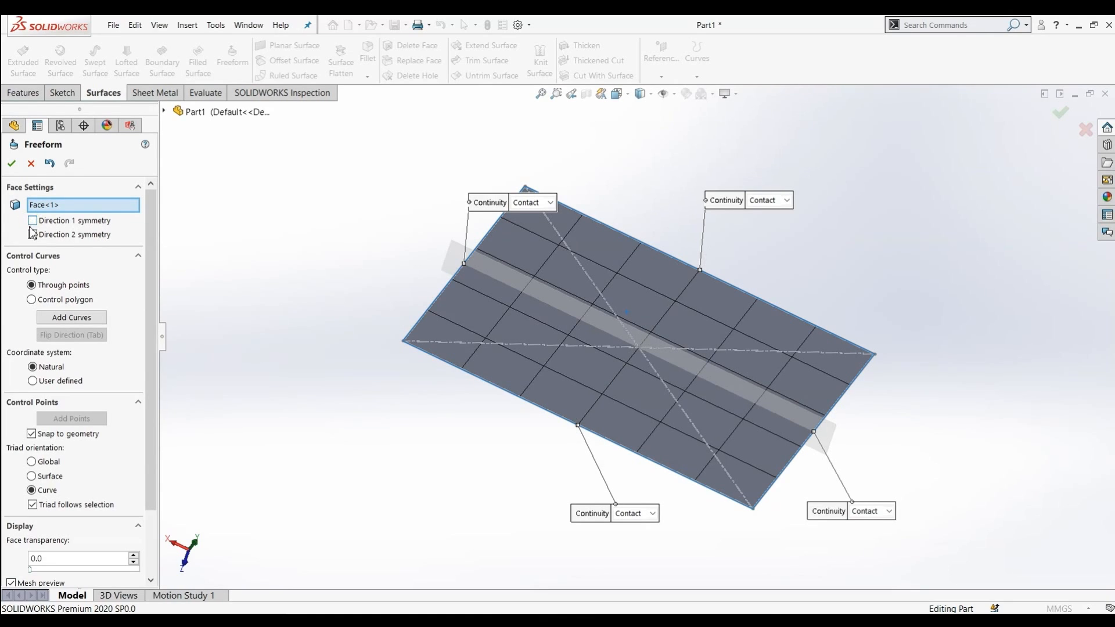
{"action": "left_click", "coordinate": [32, 235]}
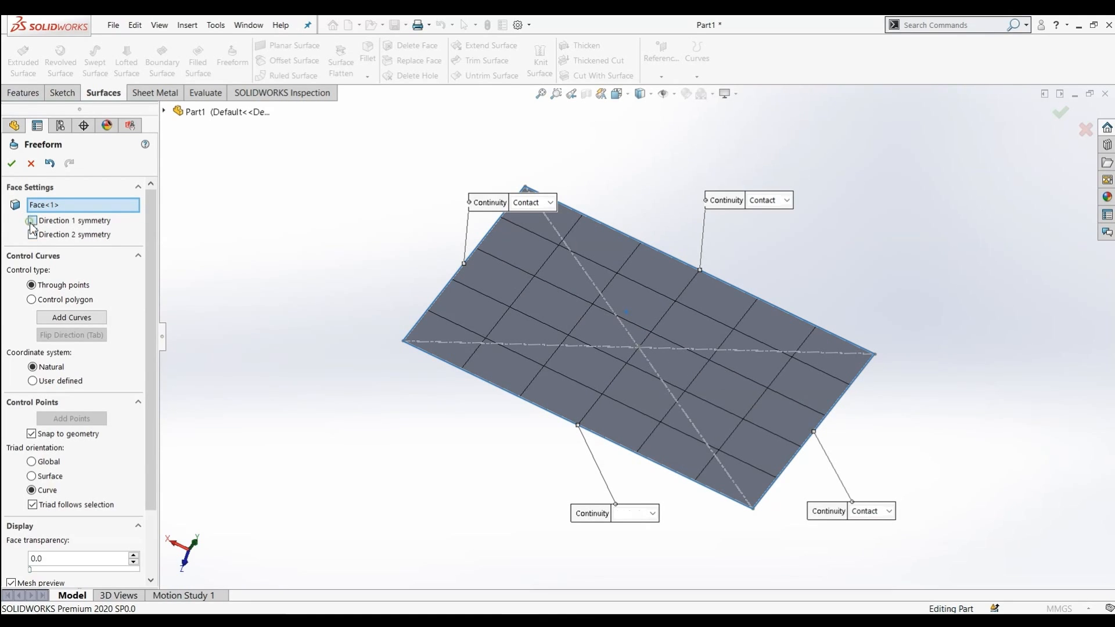
{"action": "left_click", "coordinate": [32, 223]}
{"action": "left_click", "coordinate": [32, 232]}
{"action": "left_click", "coordinate": [32, 223]}
With Control polygon type, add a control curve across the middle of the face and begin adding control points on it
{"action": "left_click", "coordinate": [55, 318]}
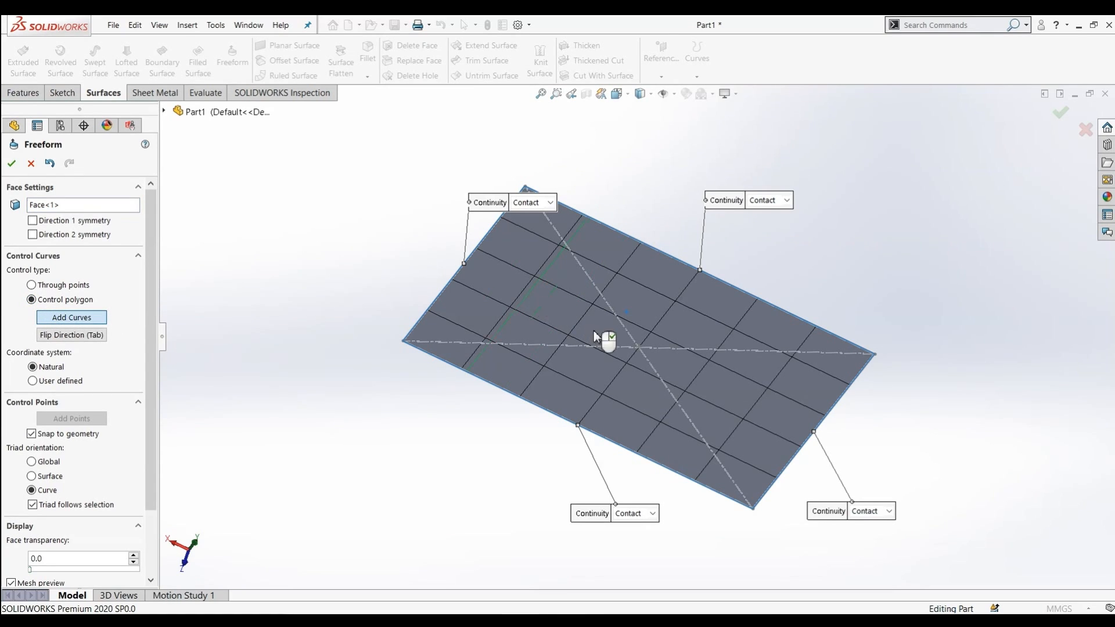
{"action": "left_click", "coordinate": [622, 347]}
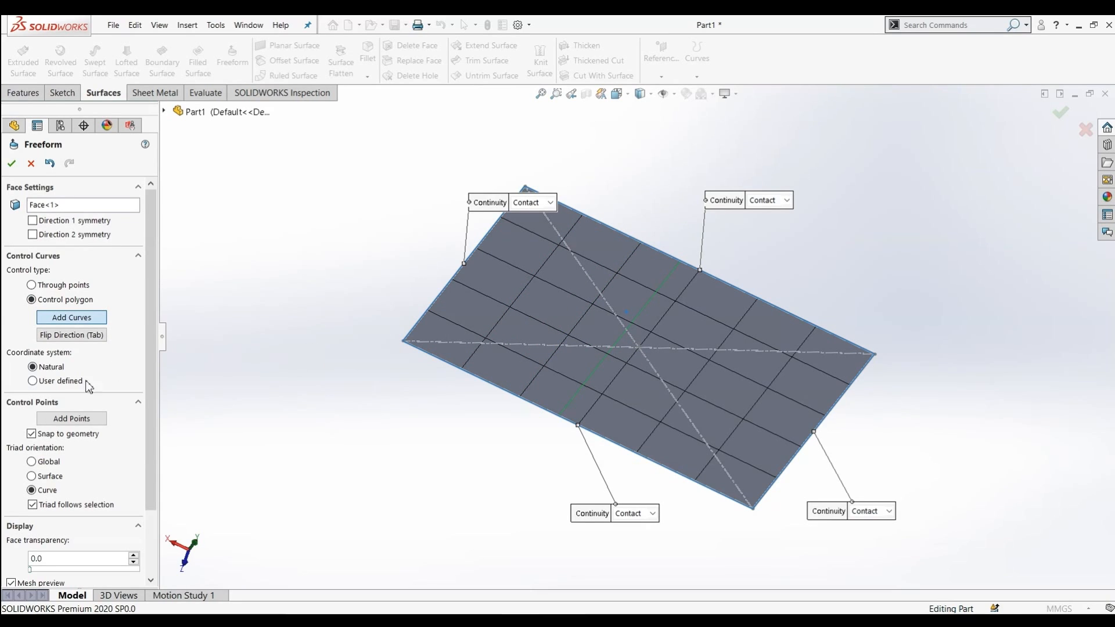
{"action": "left_click", "coordinate": [75, 420]}
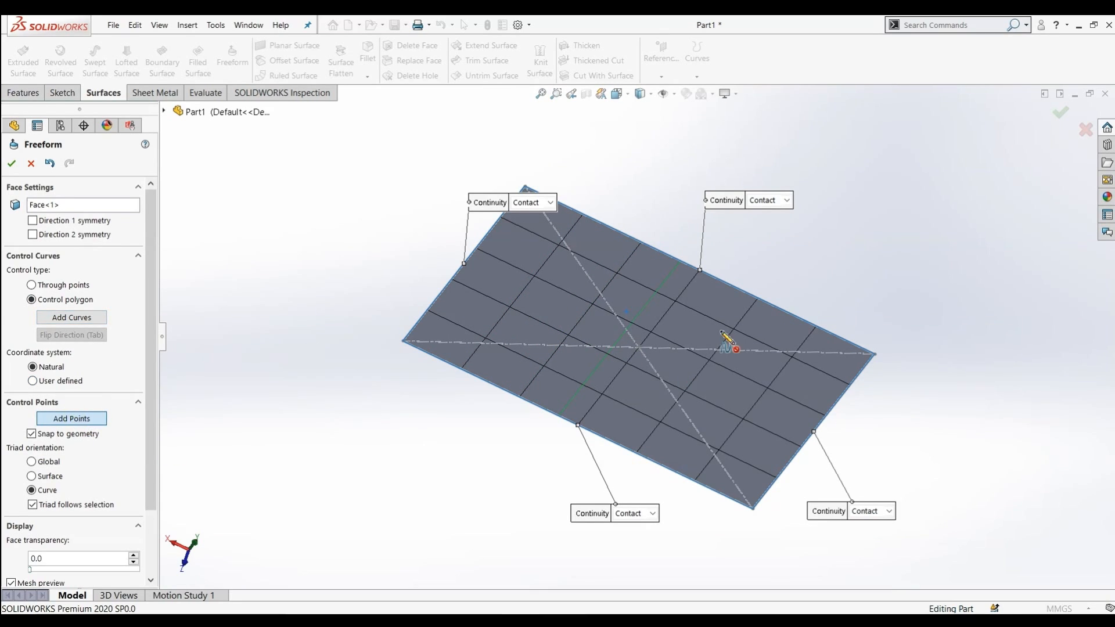
{"action": "left_click", "coordinate": [657, 292]}
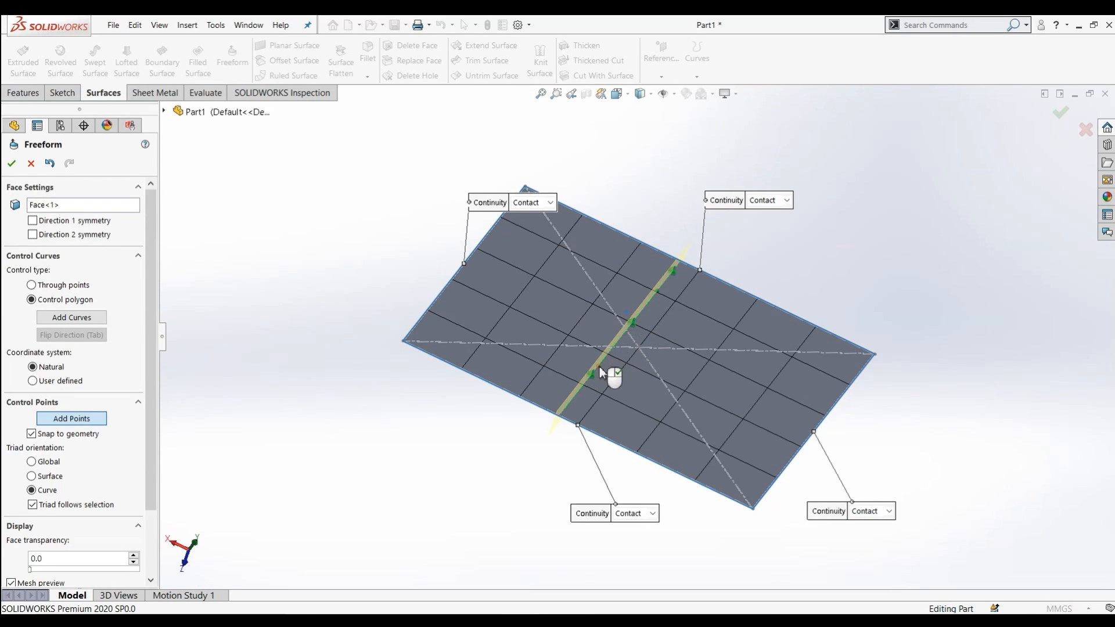
{"action": "scroll", "coordinate": [661, 361], "scroll_direction": "down", "scroll_amount": 3}
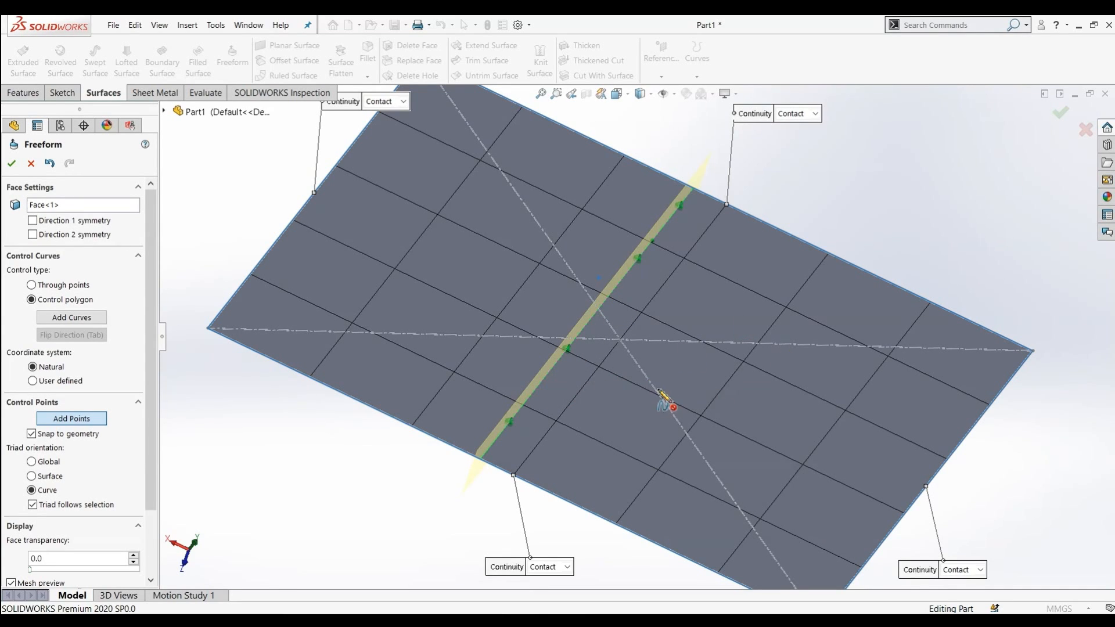
{"action": "scroll", "coordinate": [660, 399], "scroll_direction": "up", "scroll_amount": 1}
{"action": "scroll", "coordinate": [476, 388], "scroll_direction": "up", "scroll_amount": 1}
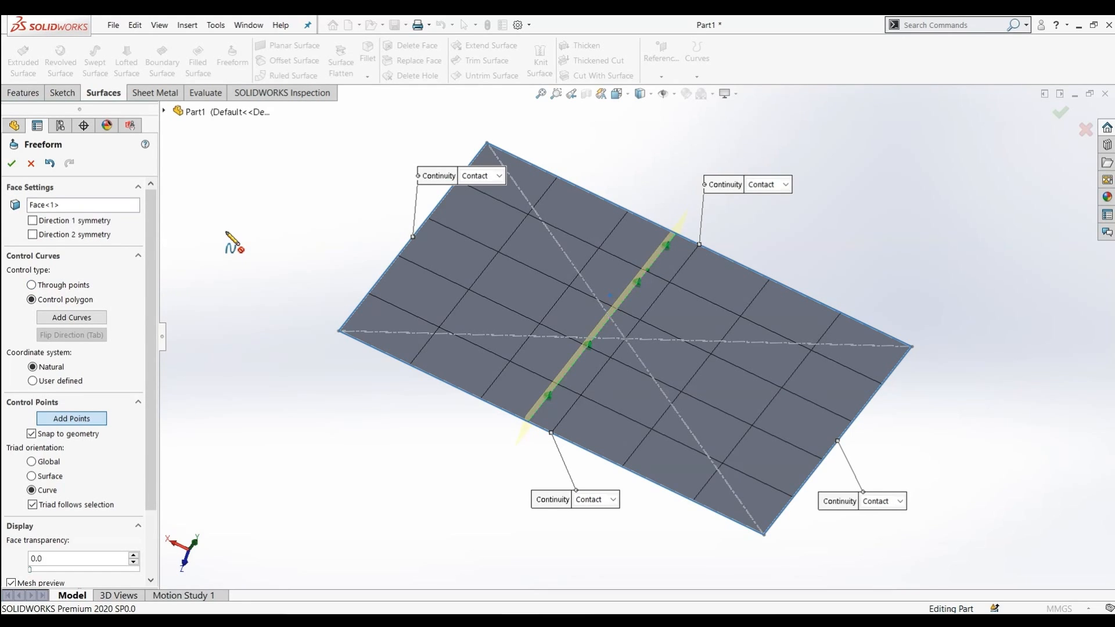
Drag the control points on the middle control curve to bend the freeform surface into a wave
{"action": "key", "text": "Escape"}
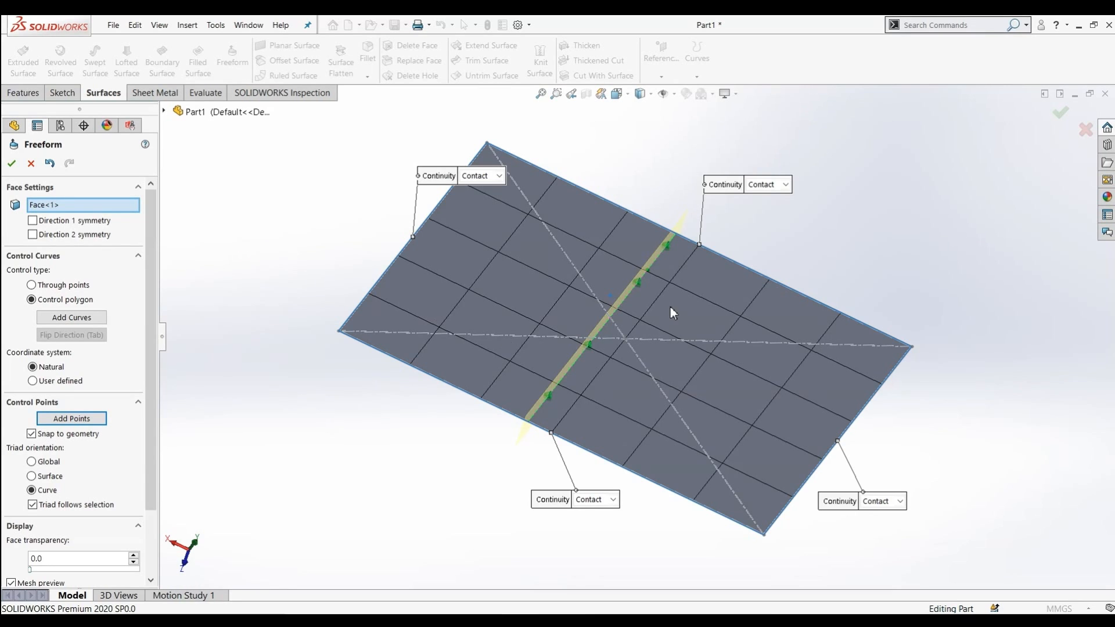
{"action": "scroll", "coordinate": [670, 306], "scroll_direction": "down", "scroll_amount": 4}
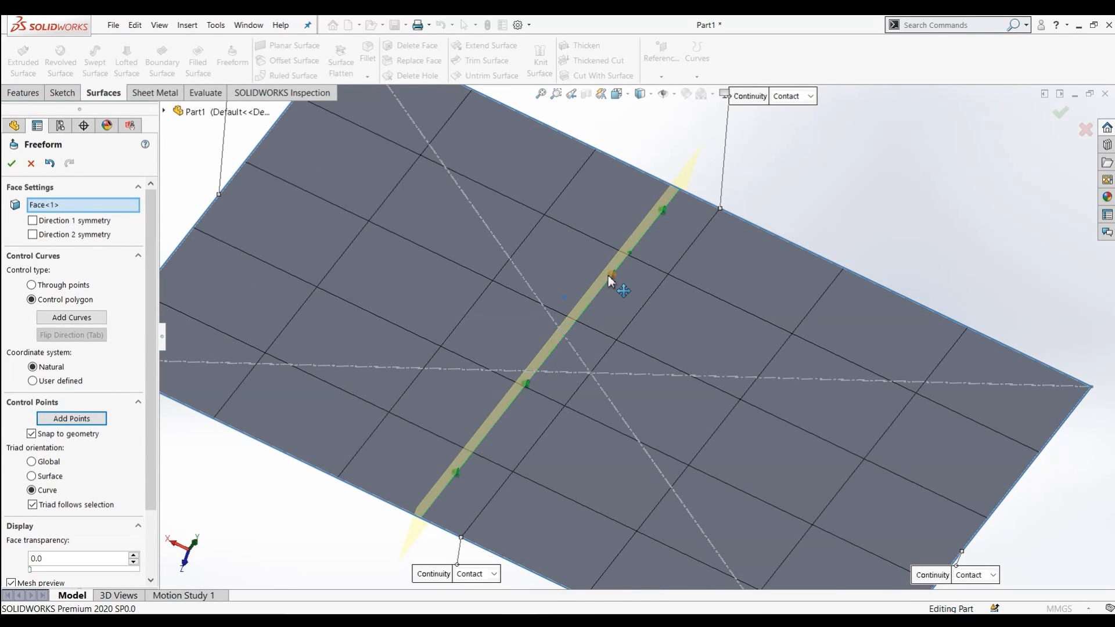
{"action": "left_click_drag", "start_coordinate": [613, 274], "coordinate": [603, 247]}
{"action": "left_click_drag", "start_coordinate": [527, 382], "coordinate": [503, 365]}
{"action": "middle_click_drag", "start_coordinate": [373, 515], "coordinate": [376, 473]}
{"action": "left_click_drag", "start_coordinate": [507, 306], "coordinate": [531, 332]}
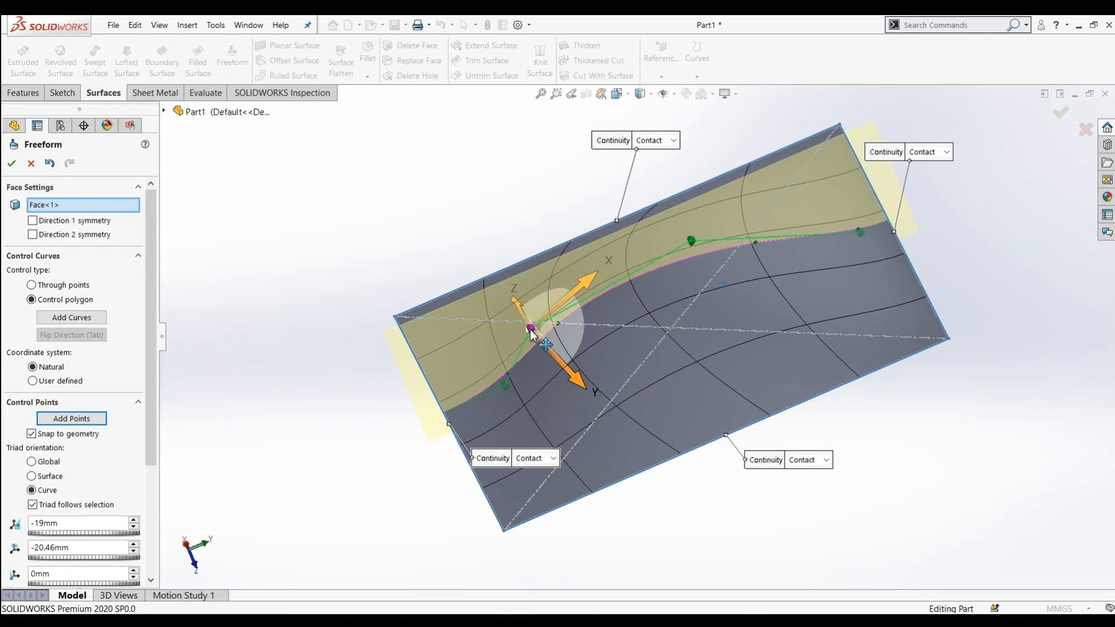
Select and move the end control points to further reshape the freeform surface
{"action": "left_click", "coordinate": [500, 379]}
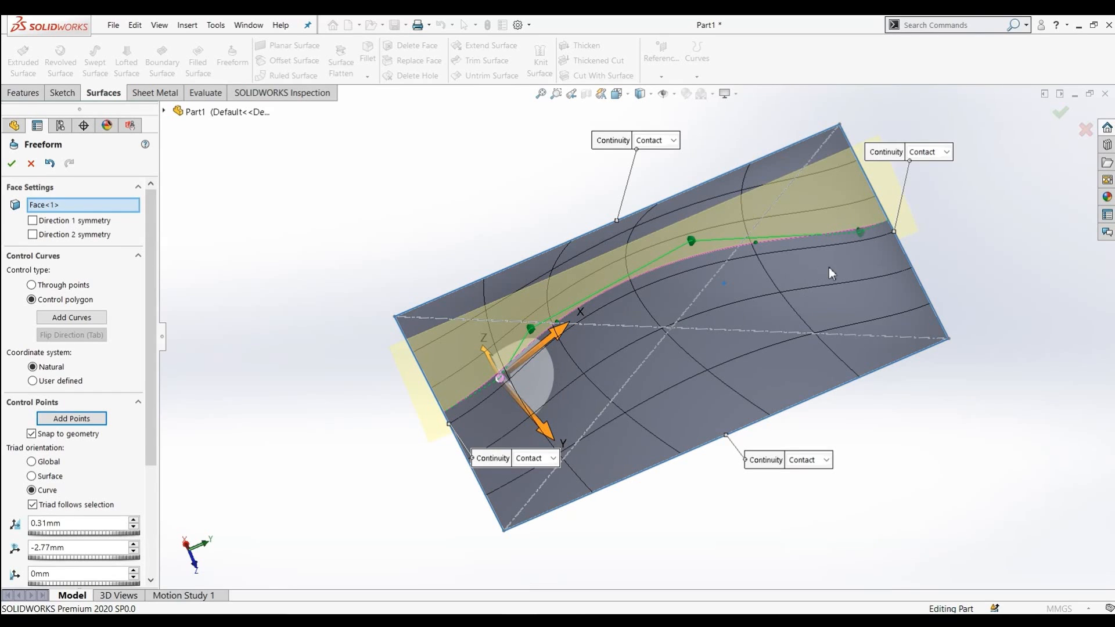
{"action": "left_click_drag", "start_coordinate": [855, 234], "coordinate": [853, 217]}
{"action": "left_click_drag", "start_coordinate": [501, 378], "coordinate": [496, 377]}
{"action": "mouse_move", "coordinate": [326, 314]}
{"action": "middle_mouse_down"}
{"action": "mouse_move", "coordinate": [309, 304]}
{"action": "mouse_move", "coordinate": [398, 378]}
{"action": "mouse_move", "coordinate": [433, 360]}
{"action": "mouse_move", "coordinate": [473, 311]}
{"action": "mouse_move", "coordinate": [393, 324]}
{"action": "mouse_move", "coordinate": [353, 383]}
{"action": "mouse_move", "coordinate": [331, 313]}
{"action": "mouse_move", "coordinate": [320, 324]}
{"action": "middle_mouse_up"}
{"action": "scroll", "coordinate": [320, 345], "scroll_direction": "down", "scroll_amount": 1}
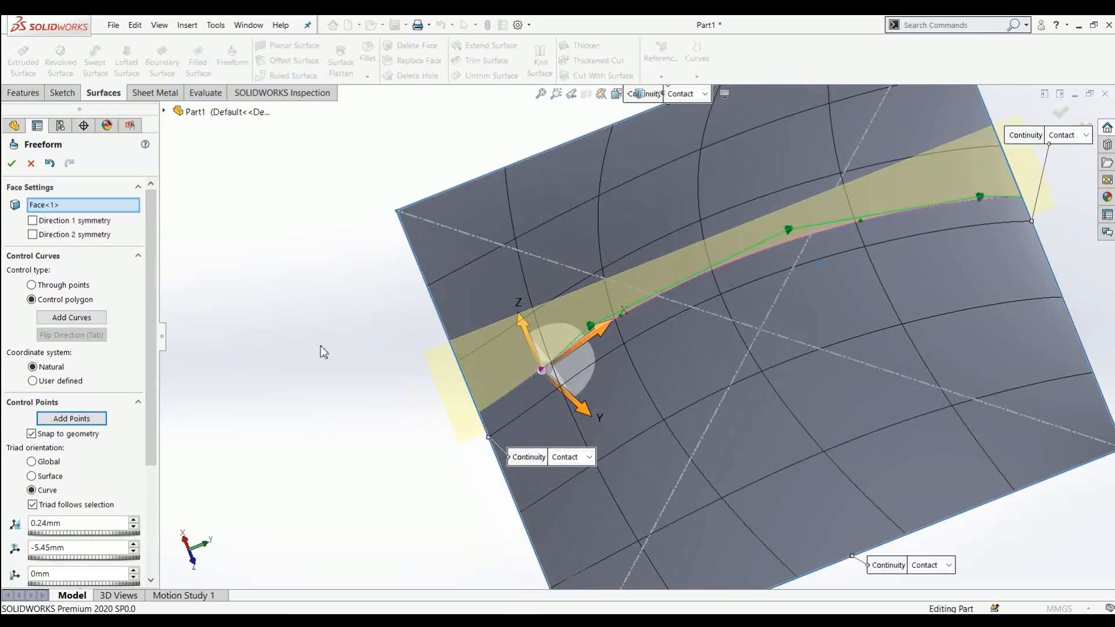
{"action": "scroll", "coordinate": [321, 346], "scroll_direction": "up", "scroll_amount": 3}
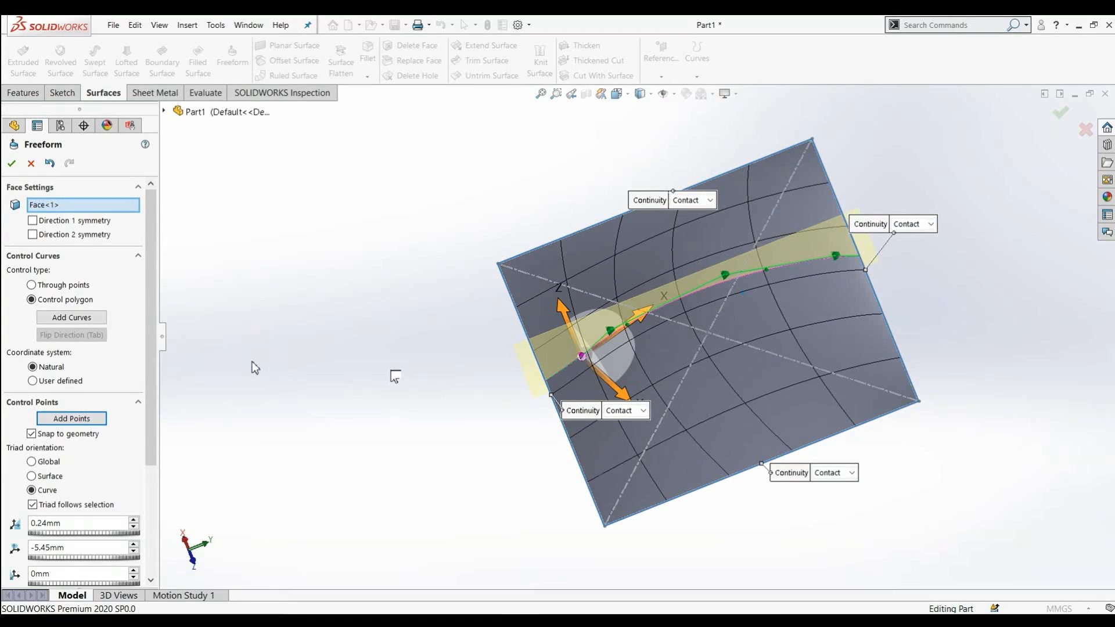
{"action": "scroll", "coordinate": [57, 523], "scroll_direction": "down", "scroll_amount": 1}
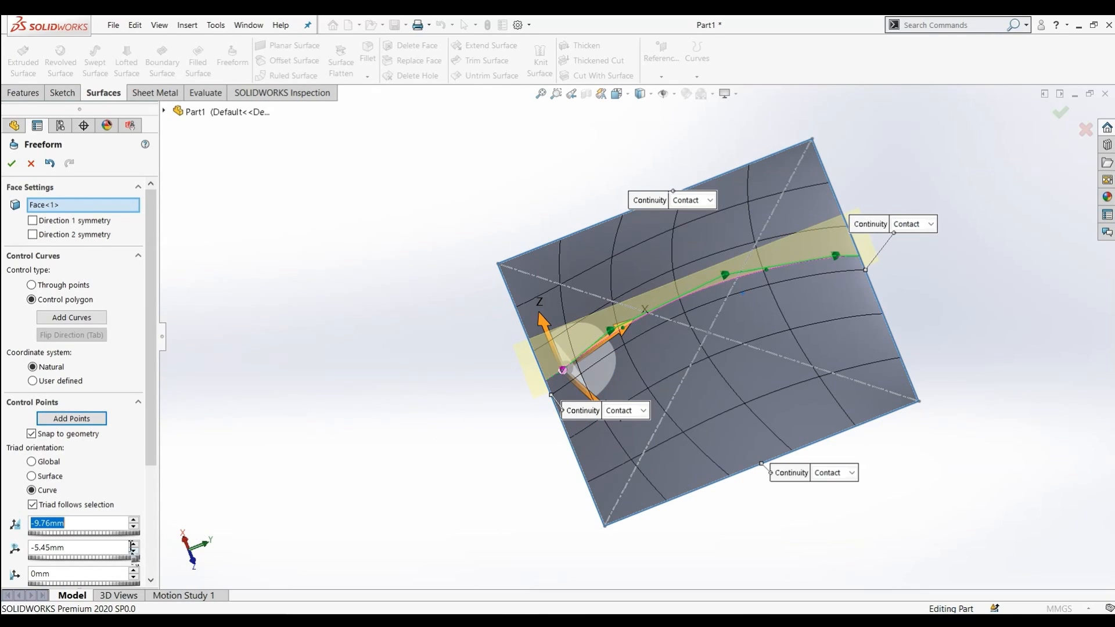
Try the face transparency and mesh density display sliders, then accept the Freeform feature
{"action": "left_click", "coordinate": [151, 581]}
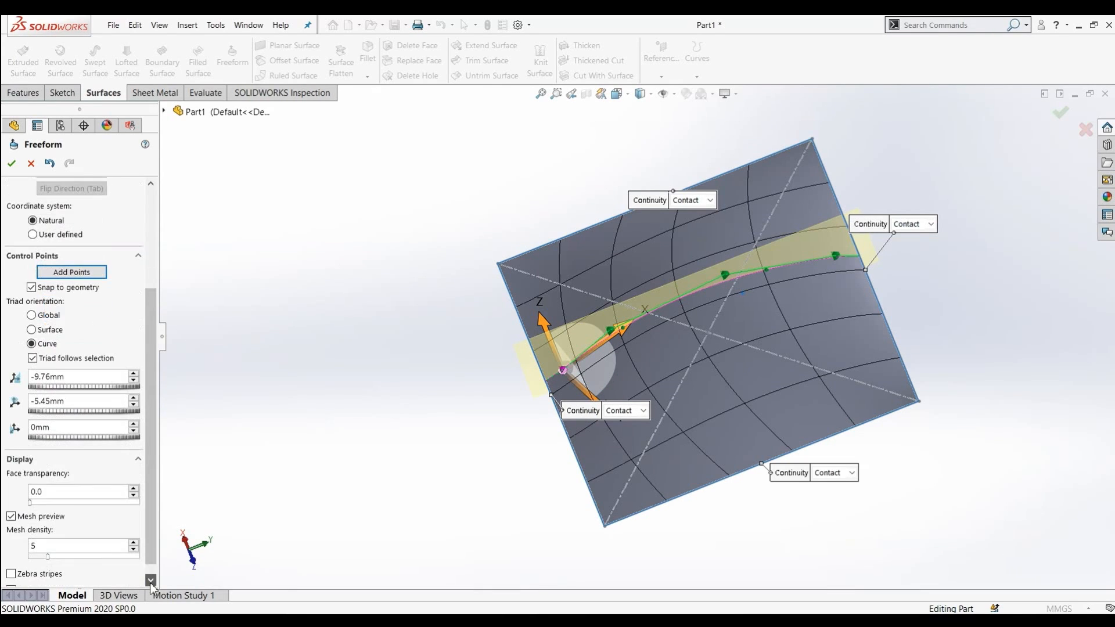
{"action": "left_click", "coordinate": [151, 580]}
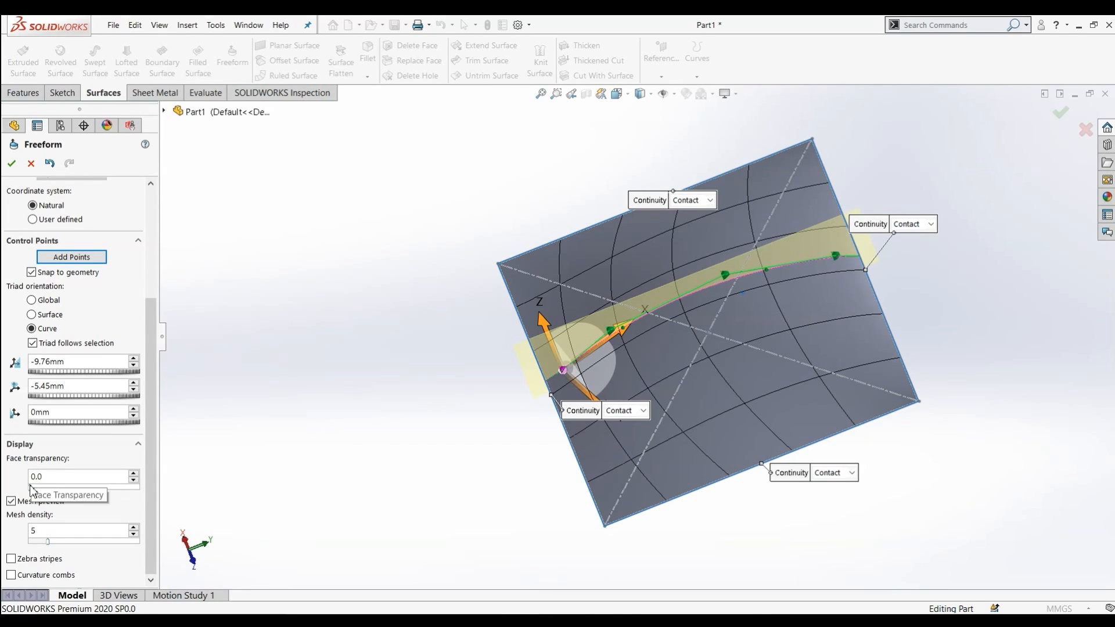
{"action": "mouse_move", "coordinate": [32, 487]}
{"action": "left_mouse_down"}
{"action": "mouse_move", "coordinate": [143, 500]}
{"action": "mouse_move", "coordinate": [22, 482]}
{"action": "left_mouse_up"}
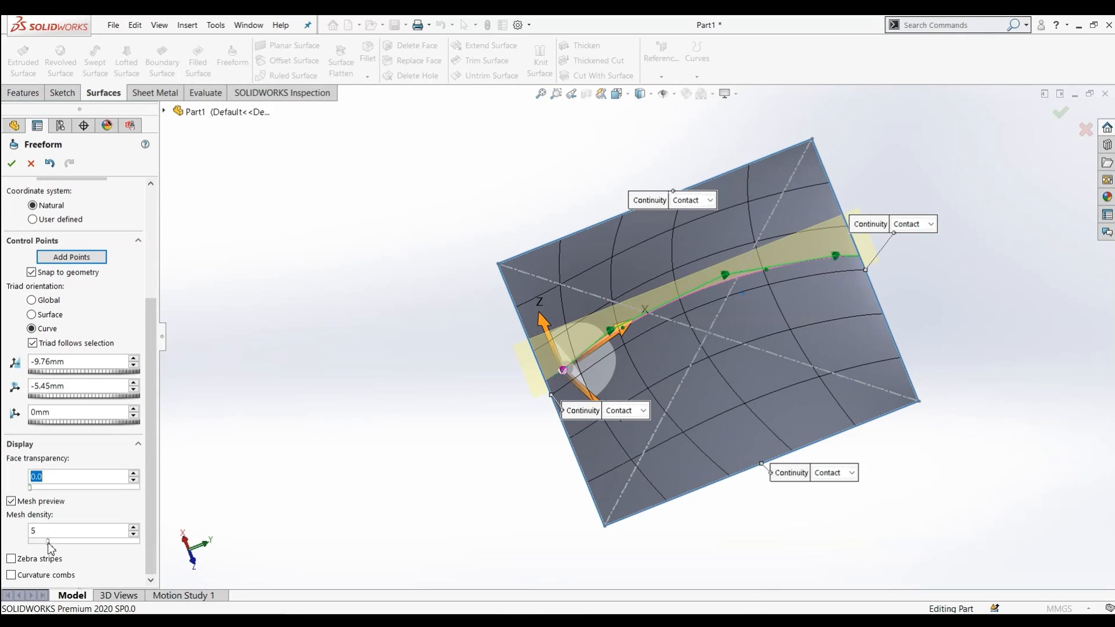
{"action": "mouse_move", "coordinate": [53, 542]}
{"action": "left_mouse_down"}
{"action": "mouse_move", "coordinate": [112, 546]}
{"action": "mouse_move", "coordinate": [51, 544]}
{"action": "mouse_move", "coordinate": [69, 547]}
{"action": "left_mouse_up"}
{"action": "scroll", "coordinate": [154, 190], "scroll_direction": "up", "scroll_amount": 3}
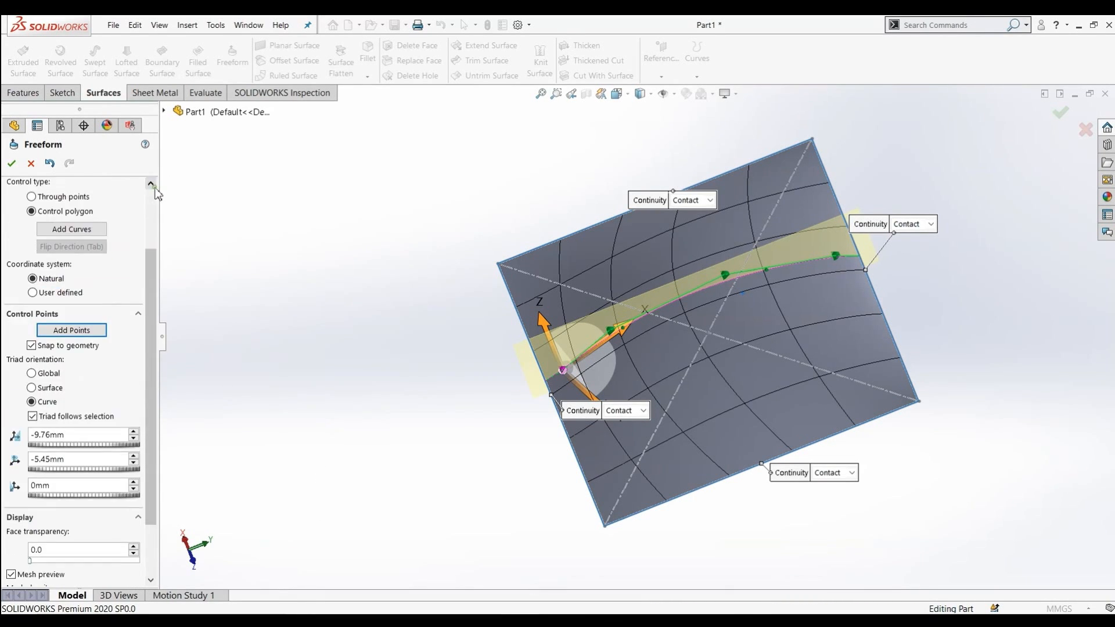
{"action": "left_click", "coordinate": [13, 164]}
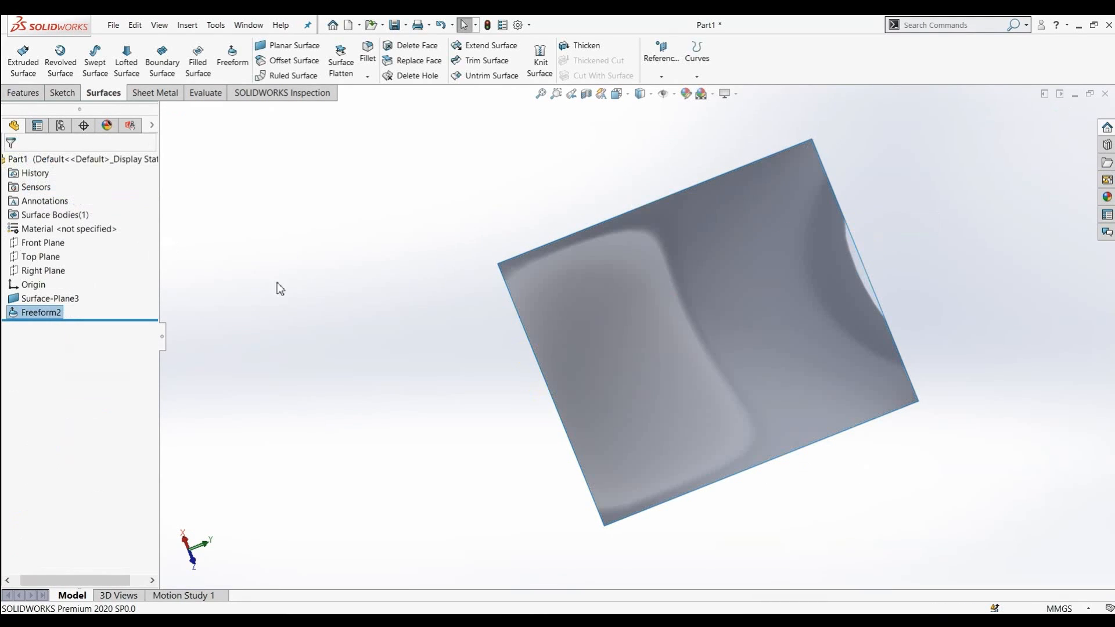
Mirror the freeform surface body about the Front Plane with Knit surfaces enabled
{"action": "middle_click_drag", "start_coordinate": [372, 307], "coordinate": [526, 352]}
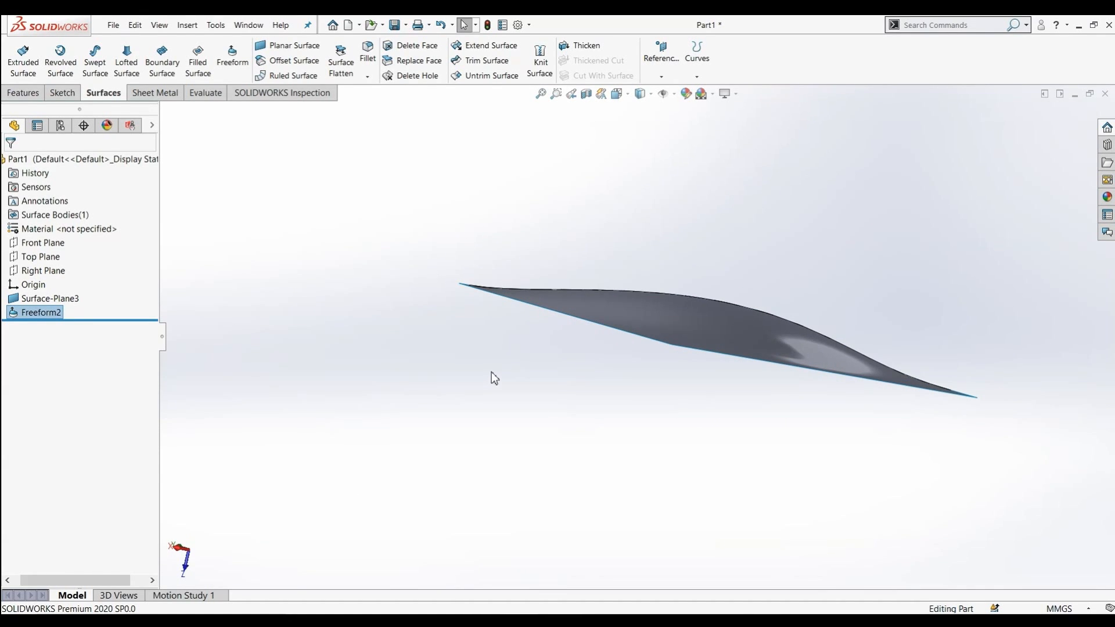
{"action": "middle_click_drag", "start_coordinate": [495, 378], "coordinate": [316, 364]}
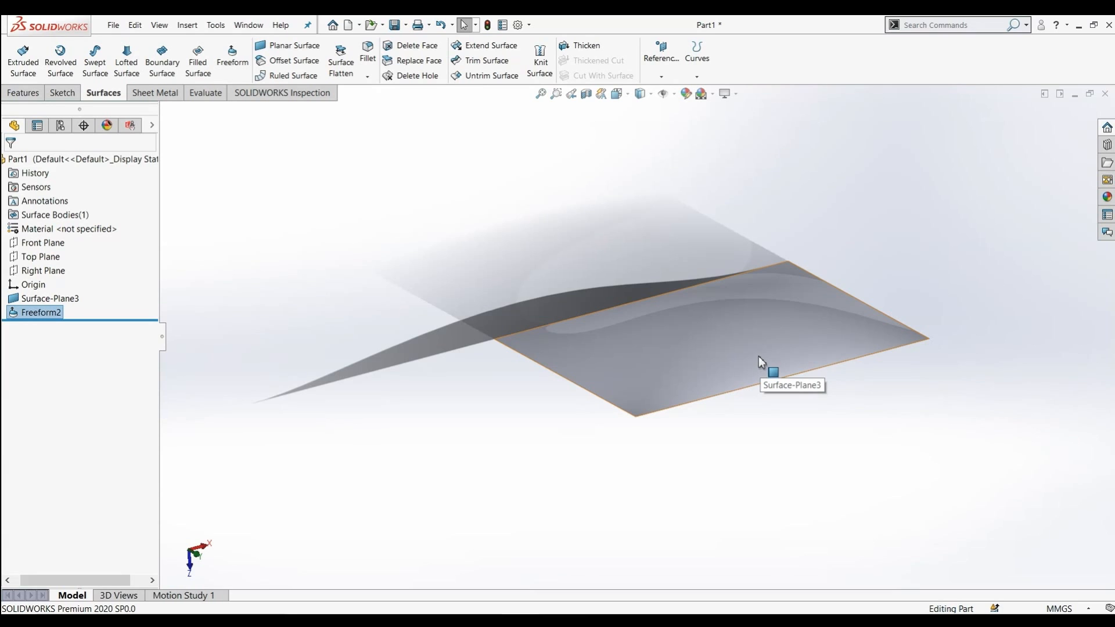
{"action": "middle_click_drag", "start_coordinate": [779, 420], "coordinate": [682, 384]}
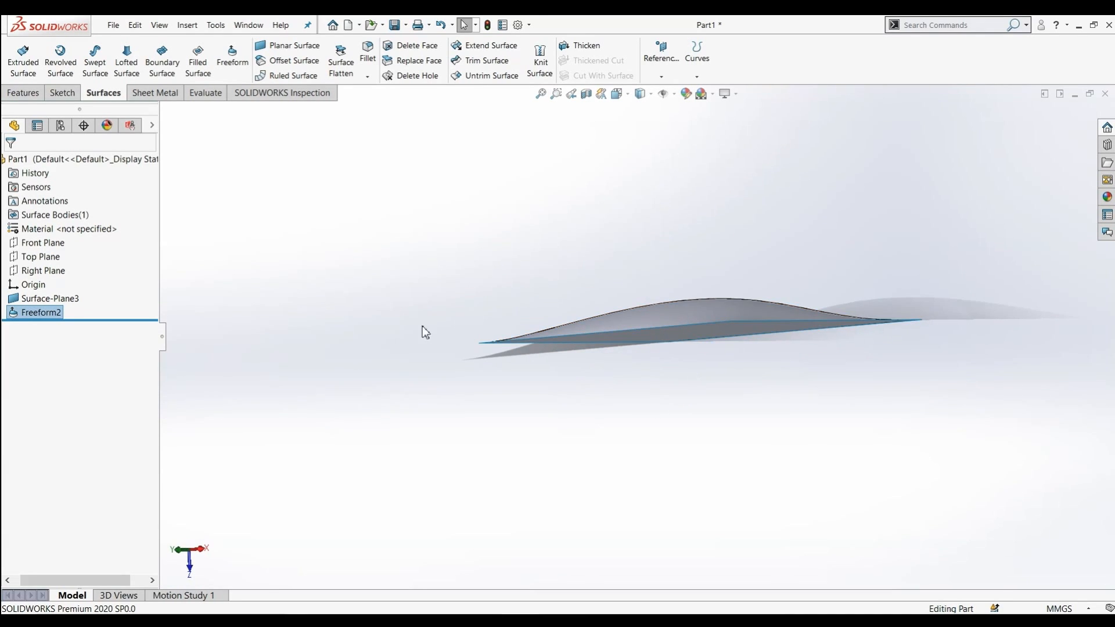
{"action": "left_click", "coordinate": [51, 247]}
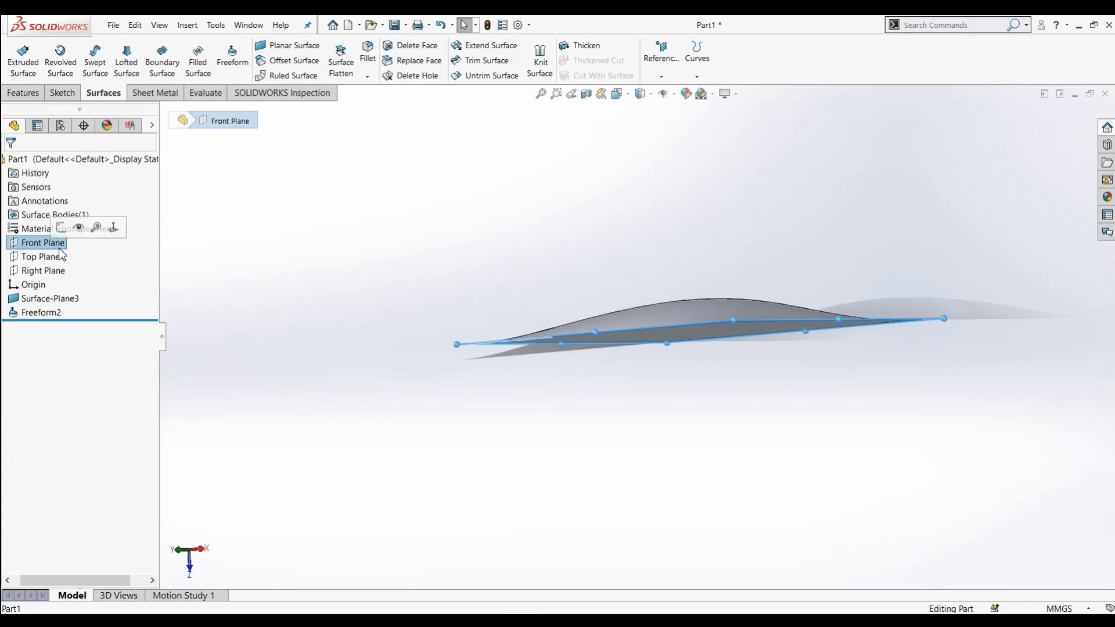
{"action": "left_click", "coordinate": [23, 93]}
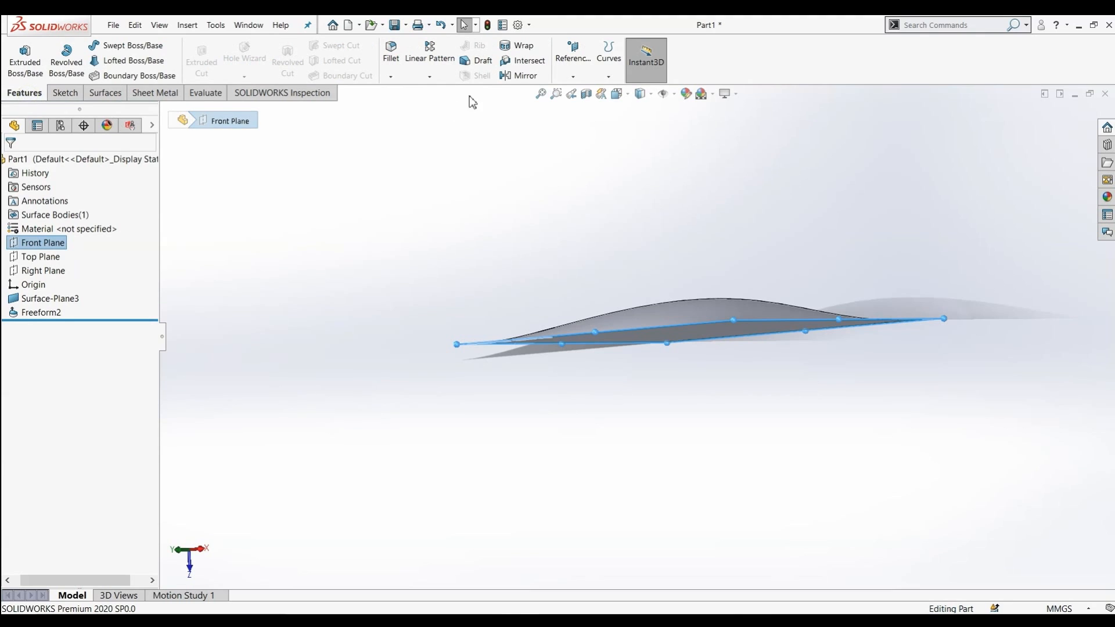
{"action": "left_click", "coordinate": [523, 78]}
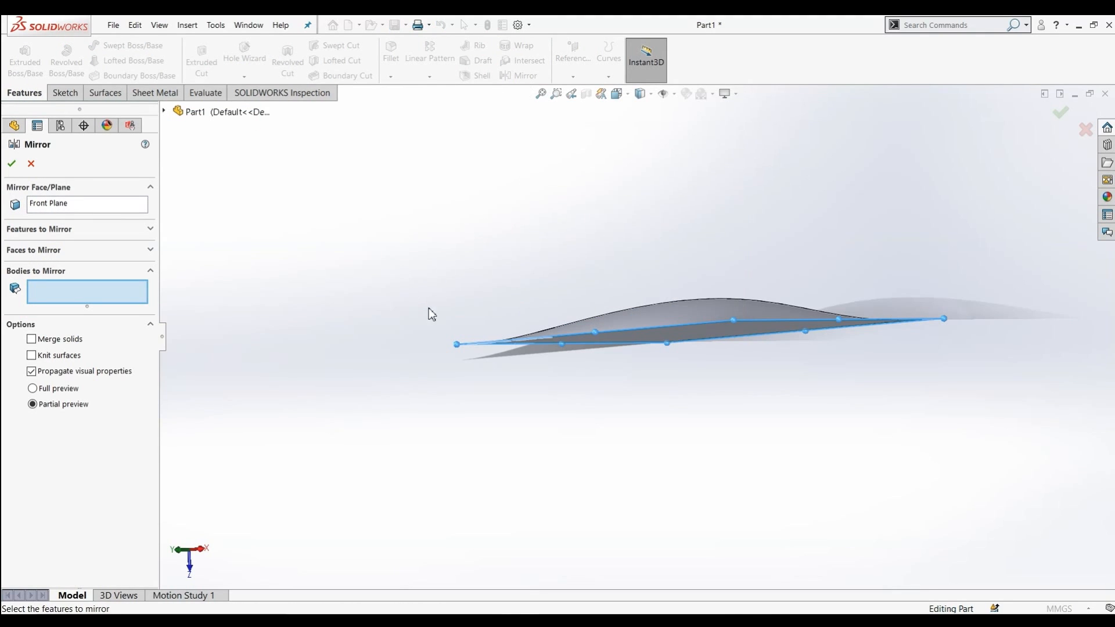
{"action": "left_click", "coordinate": [700, 303]}
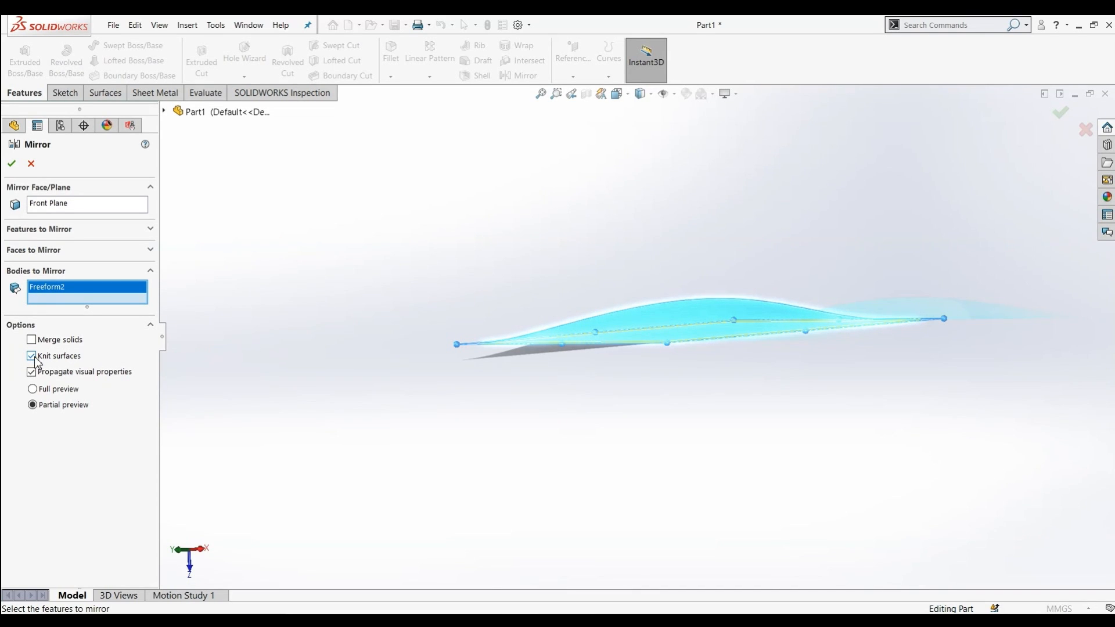
{"action": "left_click", "coordinate": [13, 163]}
{"action": "middle_click_drag", "start_coordinate": [338, 337], "coordinate": [598, 226]}
{"action": "middle_click_drag", "start_coordinate": [535, 277], "coordinate": [629, 419]}
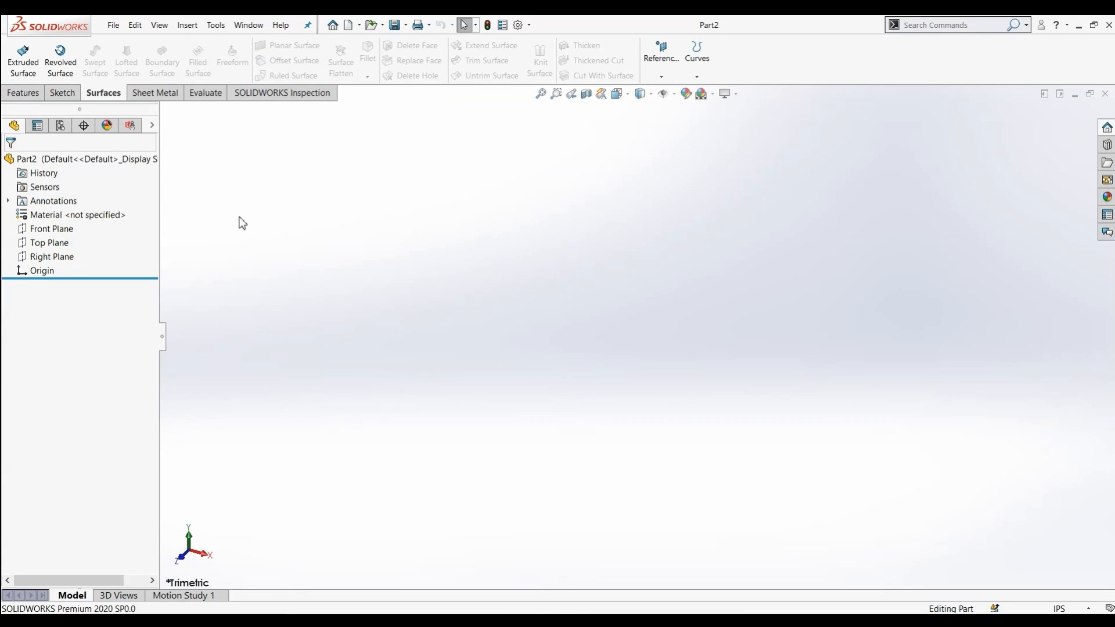
Sketch a rectangle on the Front Plane of a new part
{"action": "left_click", "coordinate": [53, 229]}
{"action": "left_click", "coordinate": [67, 216]}
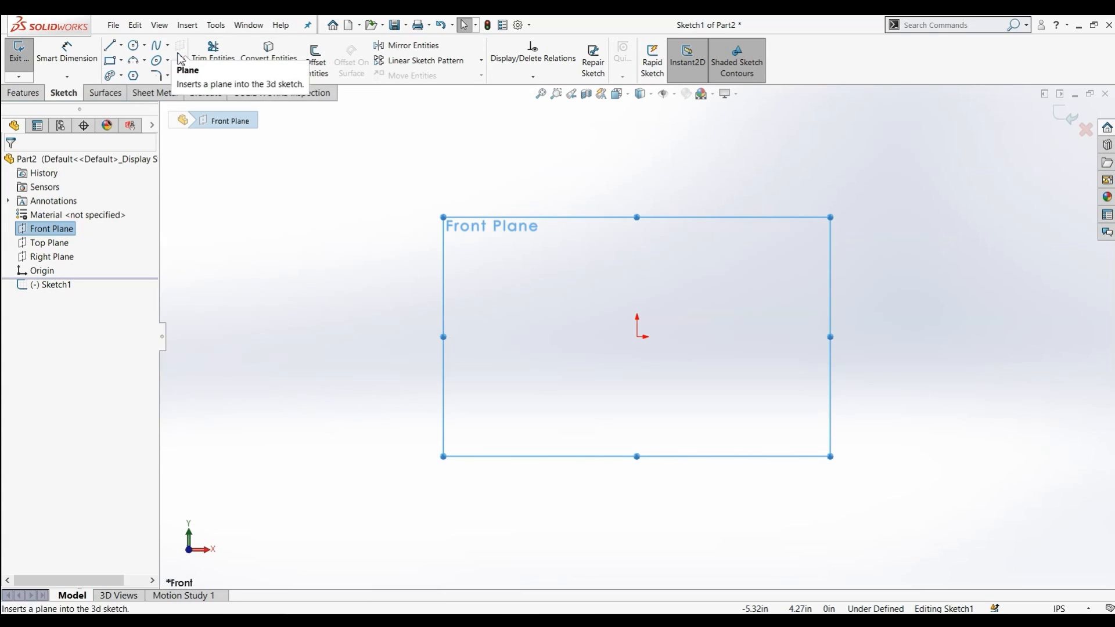
{"action": "left_click", "coordinate": [110, 61]}
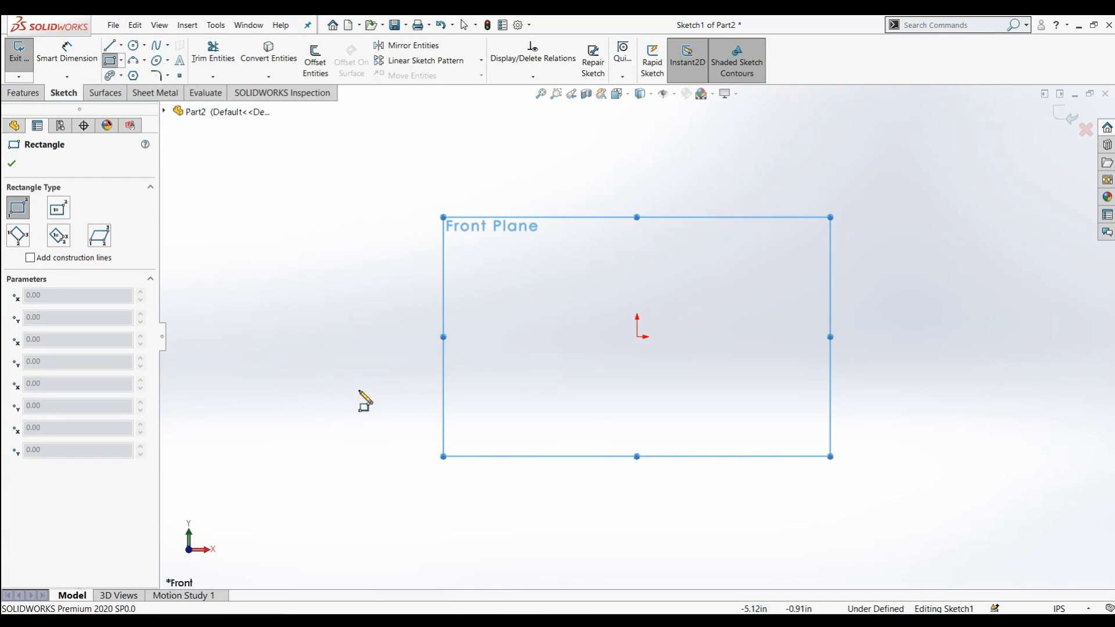
{"action": "left_click", "coordinate": [478, 304]}
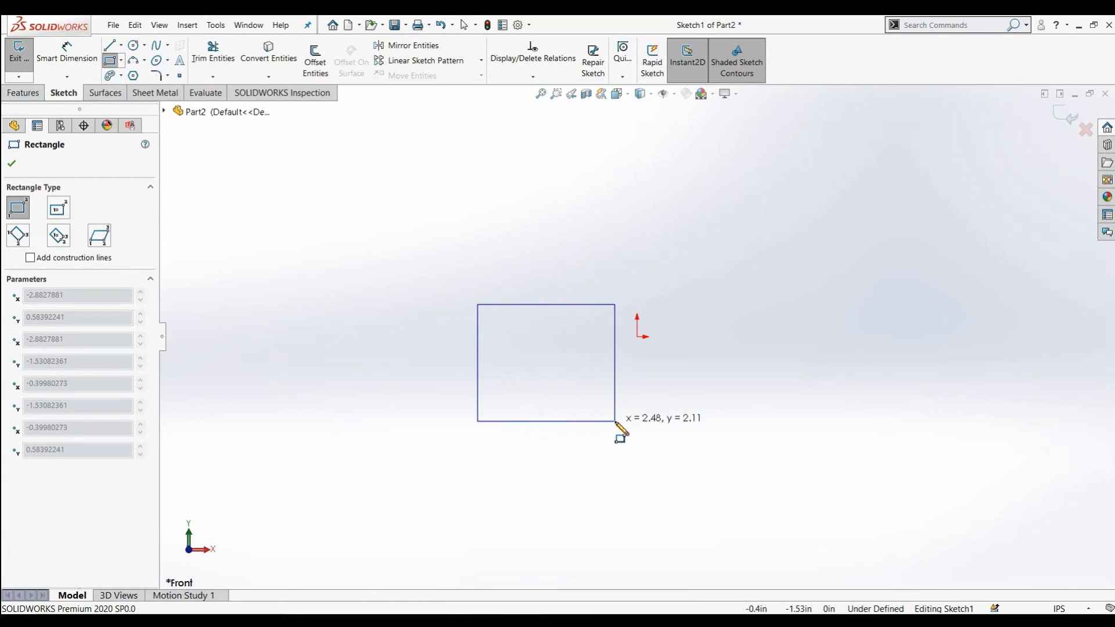
{"action": "left_click", "coordinate": [615, 421]}
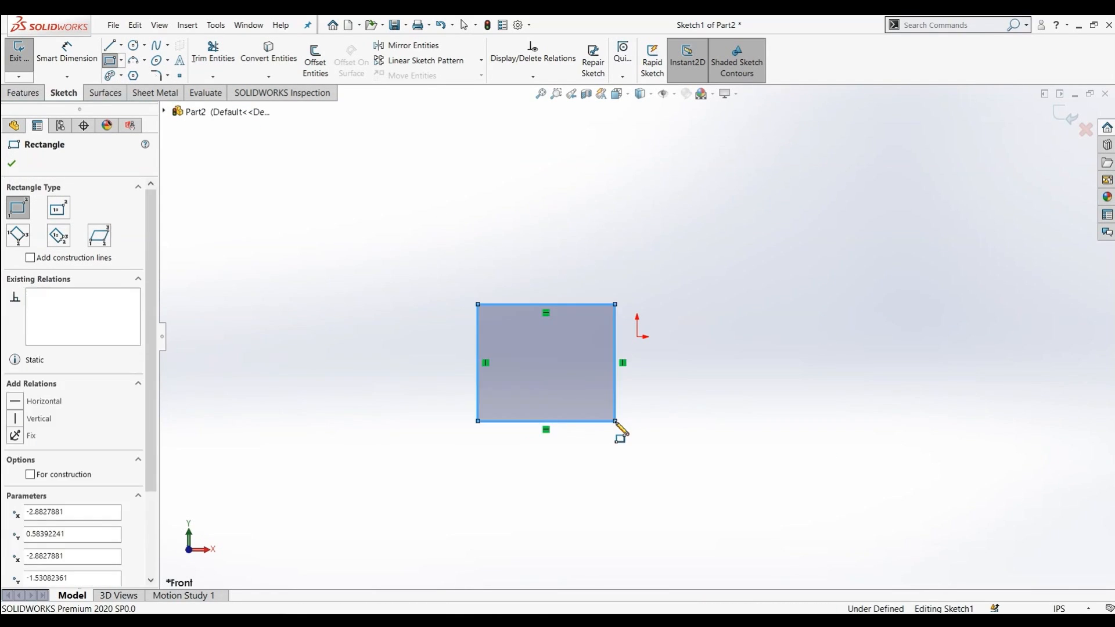
{"action": "left_click", "coordinate": [12, 165]}
Add a circle to the right of the rectangle in the same sketch
{"action": "left_click", "coordinate": [141, 44]}
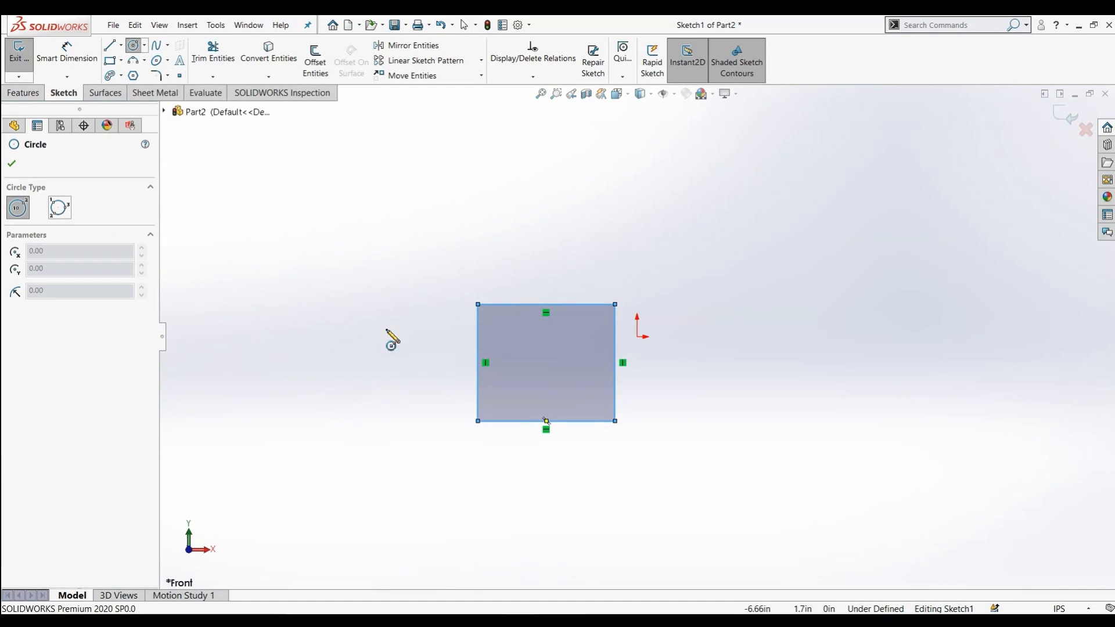
{"action": "left_click", "coordinate": [794, 363]}
{"action": "left_click", "coordinate": [826, 429]}
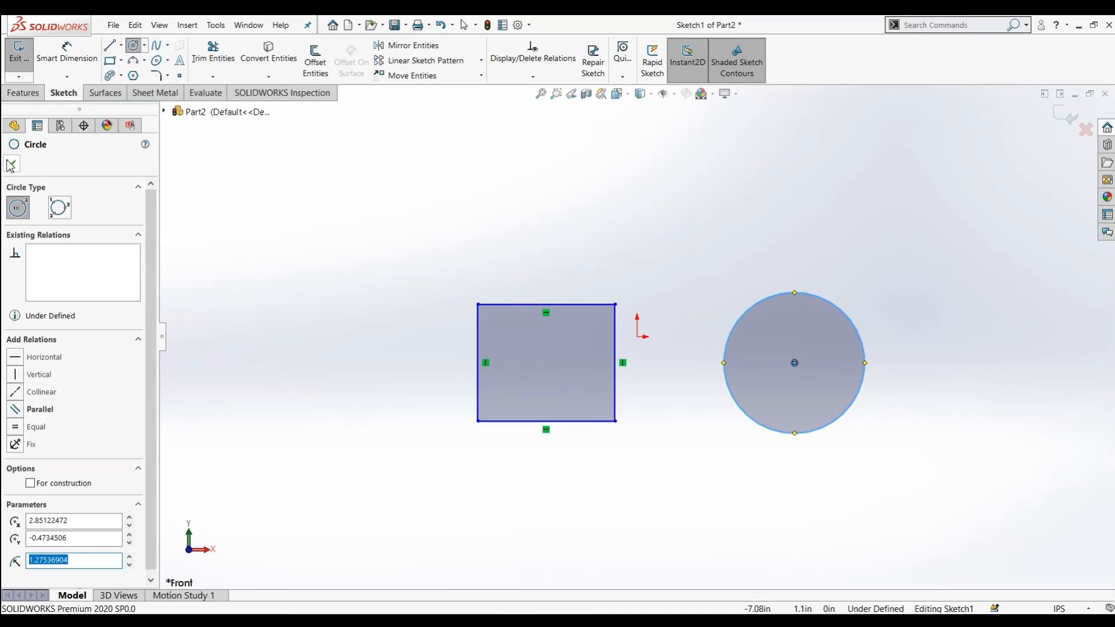
{"action": "left_click", "coordinate": [11, 165]}
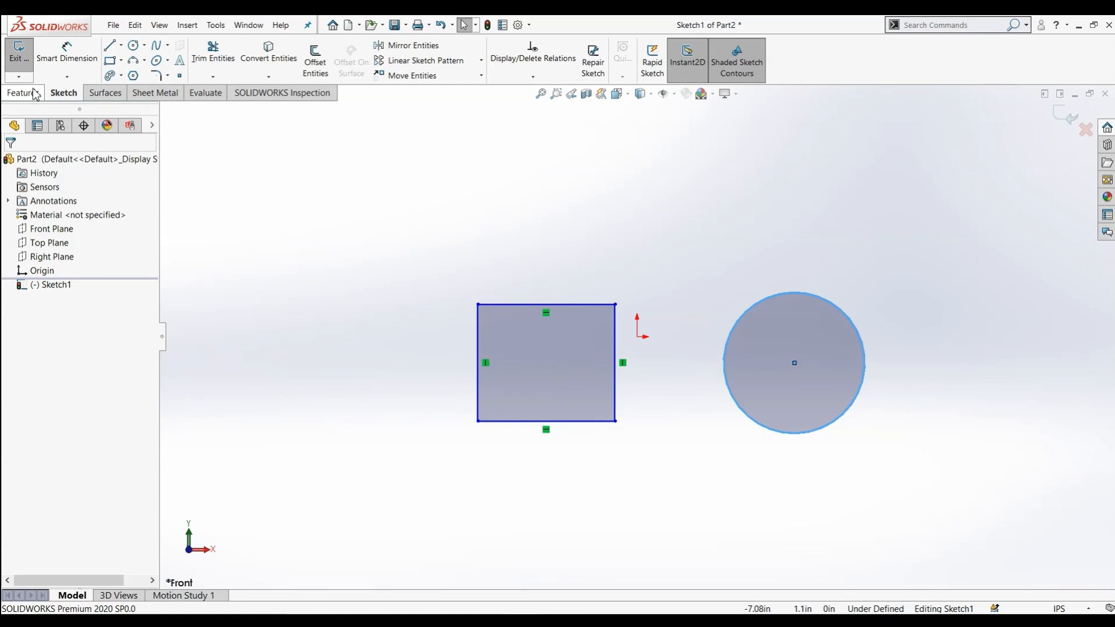
Create a Planar Surface bounded by the rectangle and circle sketch
{"action": "left_click", "coordinate": [104, 93]}
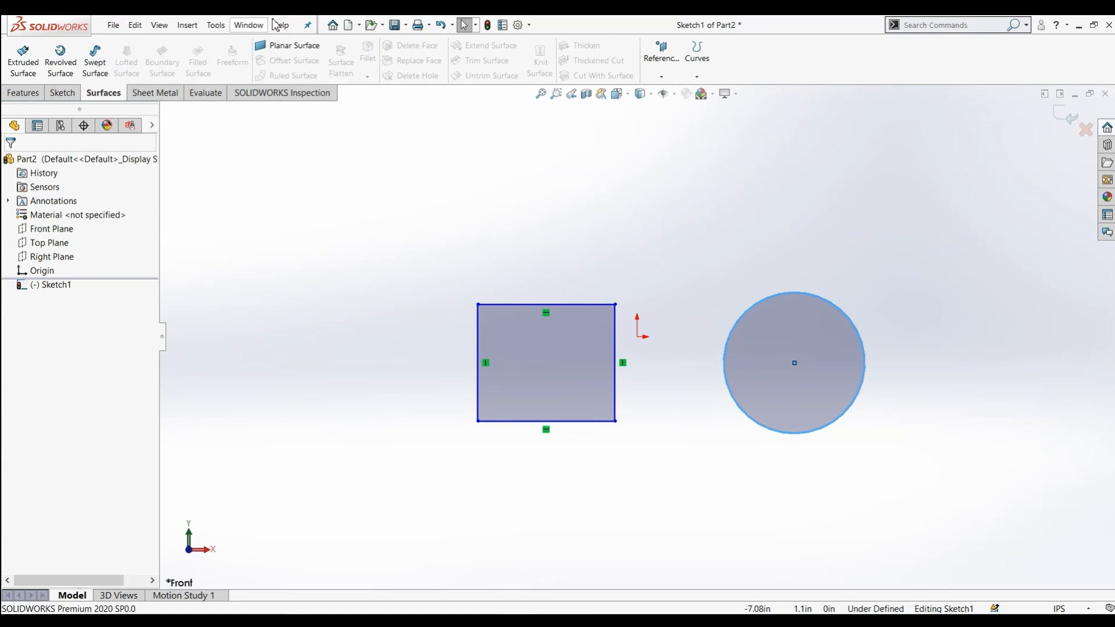
{"action": "left_click", "coordinate": [285, 47]}
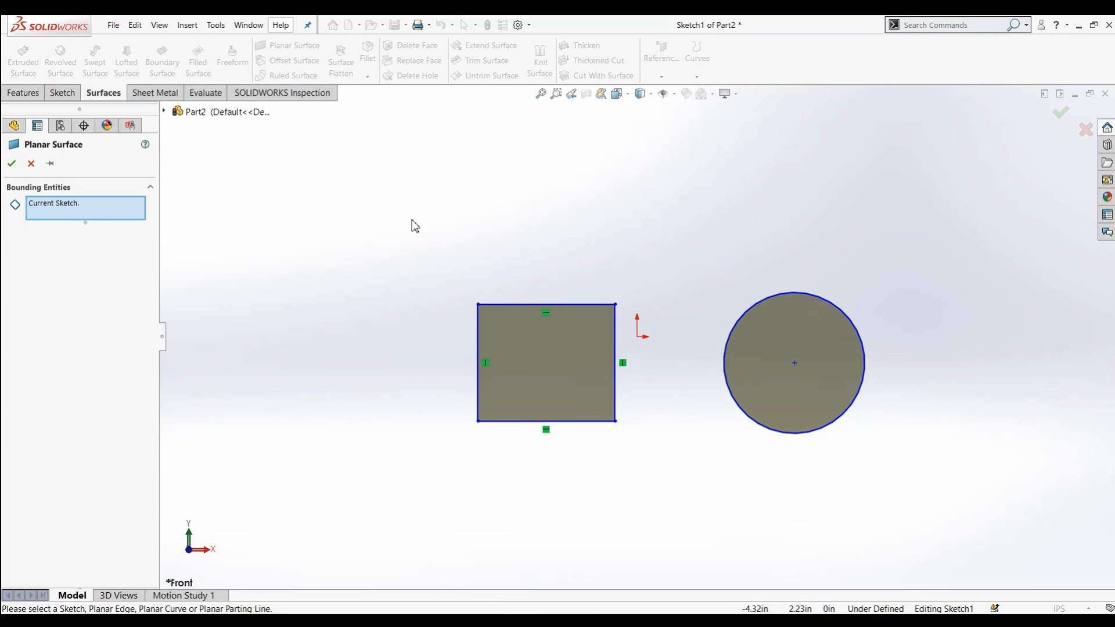
{"action": "mouse_move", "coordinate": [397, 246]}
{"action": "middle_mouse_down"}
{"action": "mouse_move", "coordinate": [335, 379]}
{"action": "mouse_move", "coordinate": [418, 313]}
{"action": "mouse_move", "coordinate": [354, 216]}
{"action": "mouse_move", "coordinate": [271, 311]}
{"action": "mouse_move", "coordinate": [337, 343]}
{"action": "middle_mouse_up"}
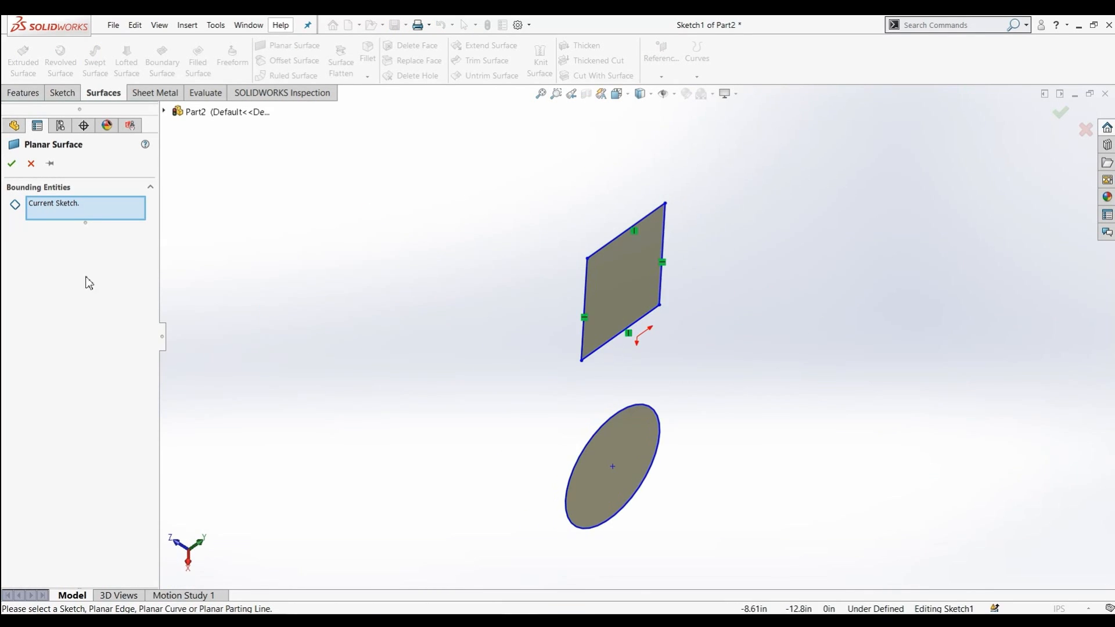
{"action": "left_click", "coordinate": [12, 164]}
{"action": "middle_click_drag", "start_coordinate": [426, 317], "coordinate": [592, 523]}
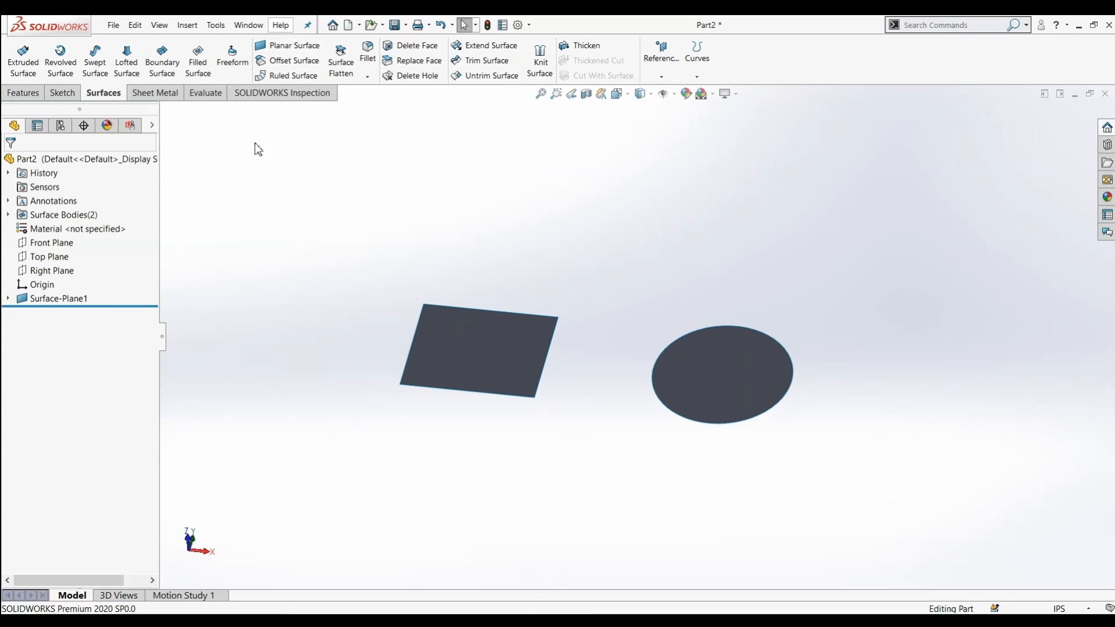
Delete the planar surface feature
{"action": "right_click", "coordinate": [51, 307]}
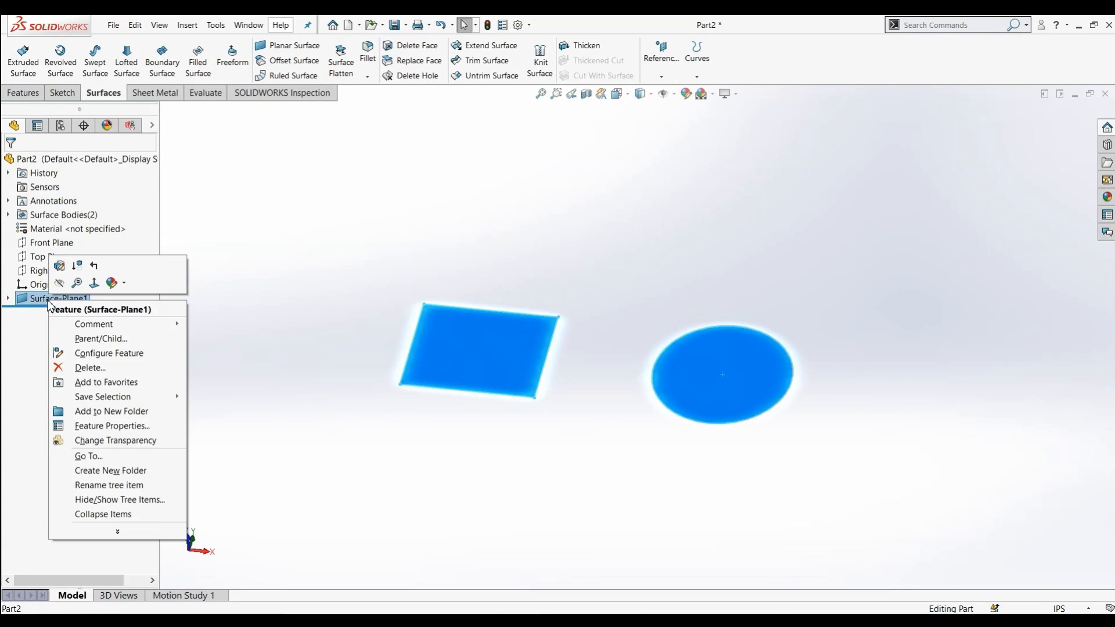
{"action": "left_click", "coordinate": [79, 370]}
{"action": "left_click", "coordinate": [663, 250]}
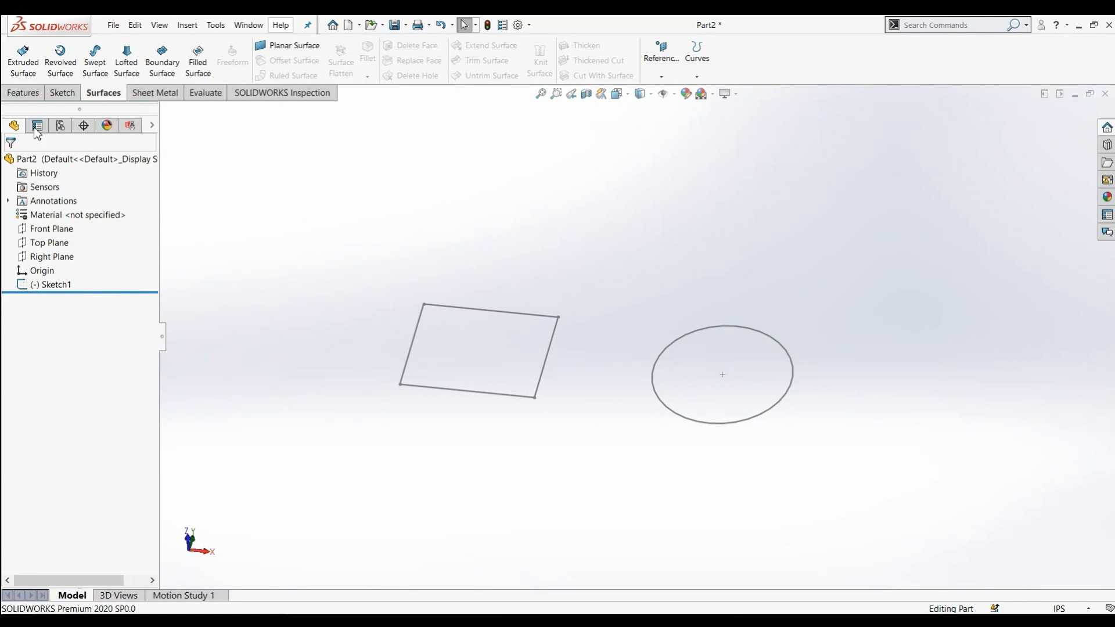
{"action": "left_click", "coordinate": [62, 93]}
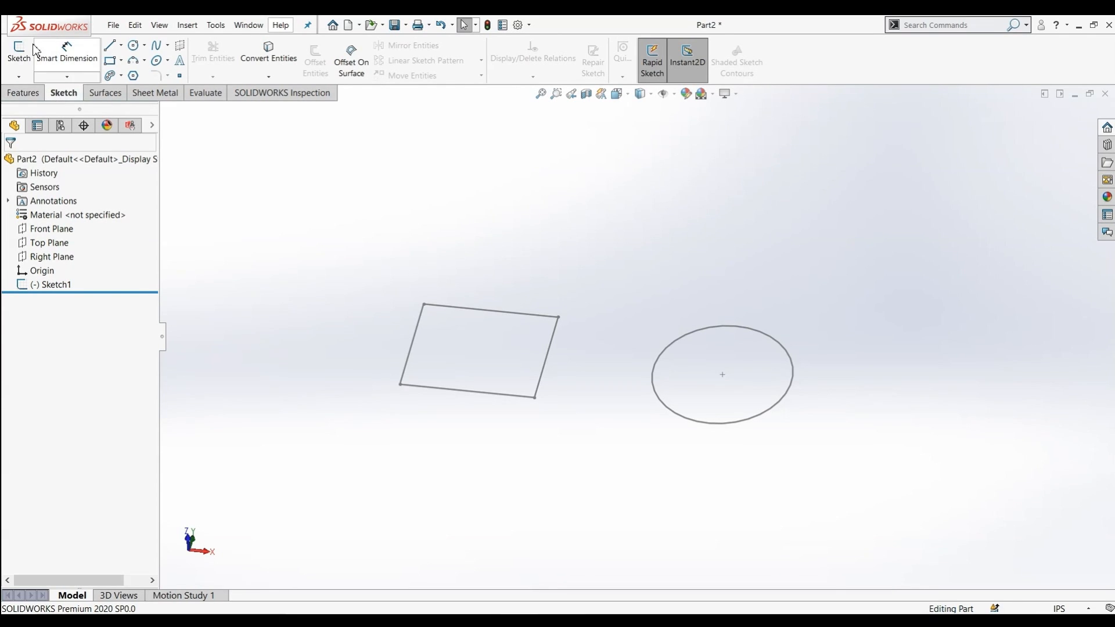
{"action": "left_click", "coordinate": [103, 93]}
{"action": "left_click", "coordinate": [24, 58]}
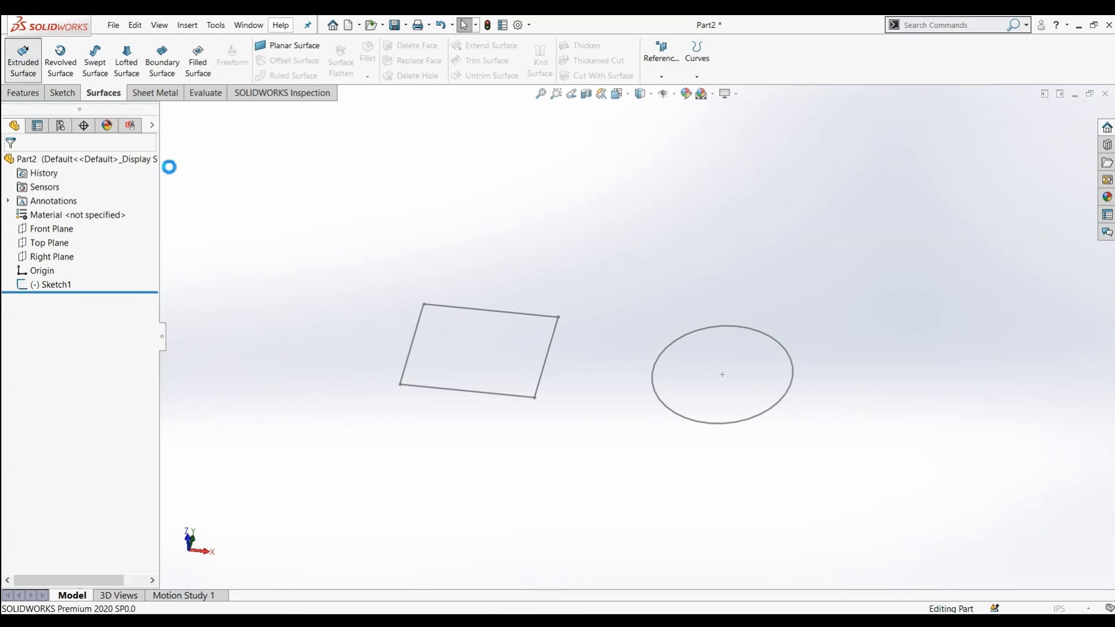
{"action": "left_click", "coordinate": [9, 164]}
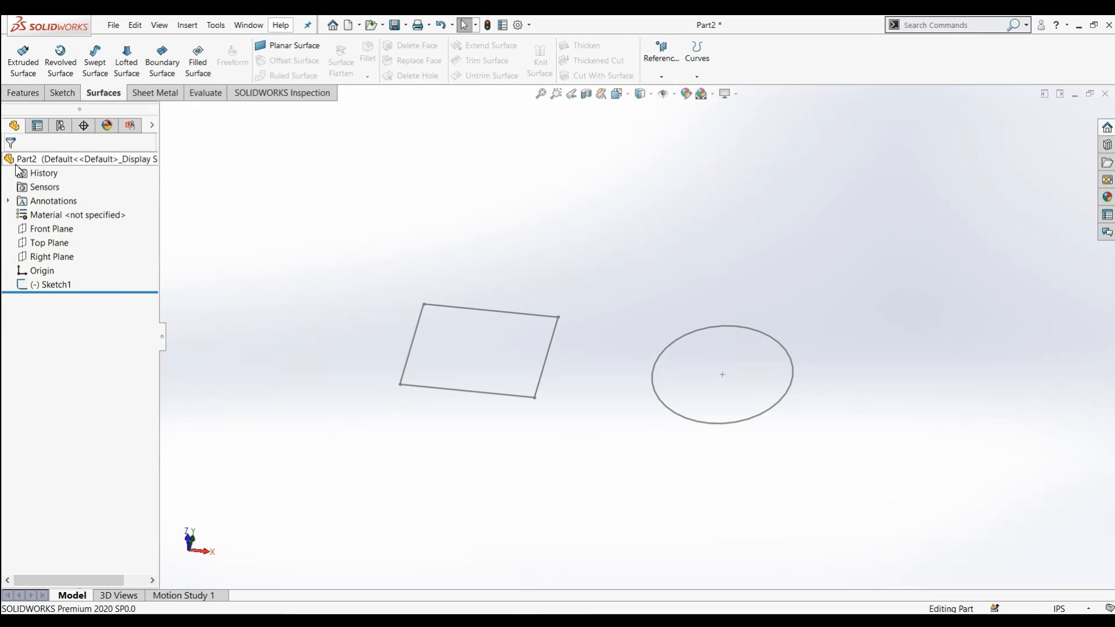
Extrude the rectangle and circle sketch as a surface 1.10 in deep
{"action": "left_click", "coordinate": [48, 285]}
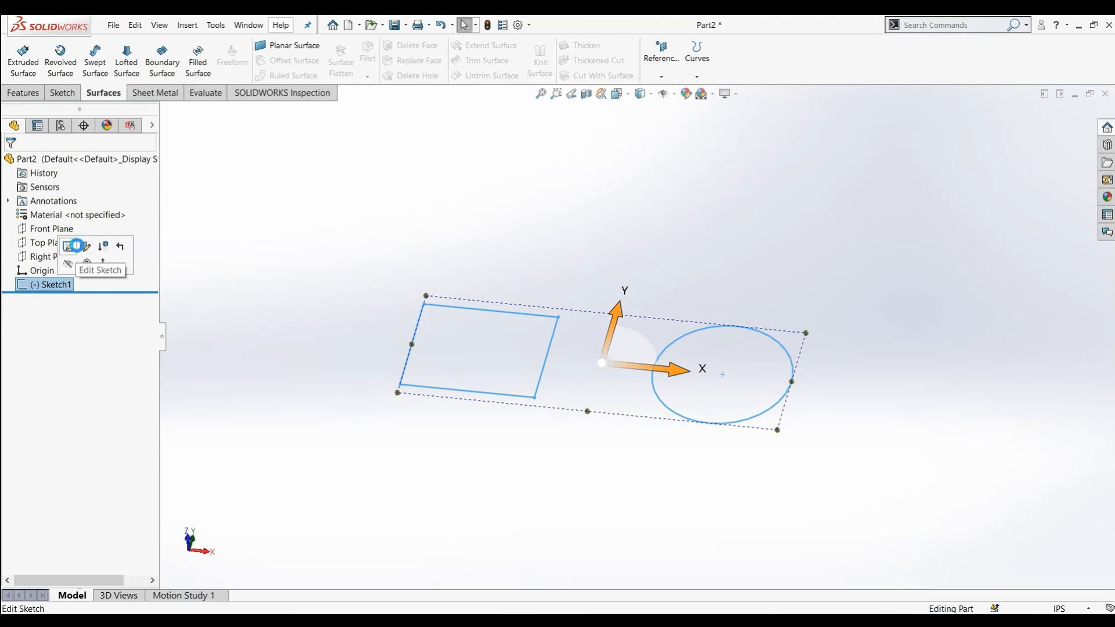
{"action": "left_click", "coordinate": [76, 246]}
{"action": "left_click", "coordinate": [103, 93]}
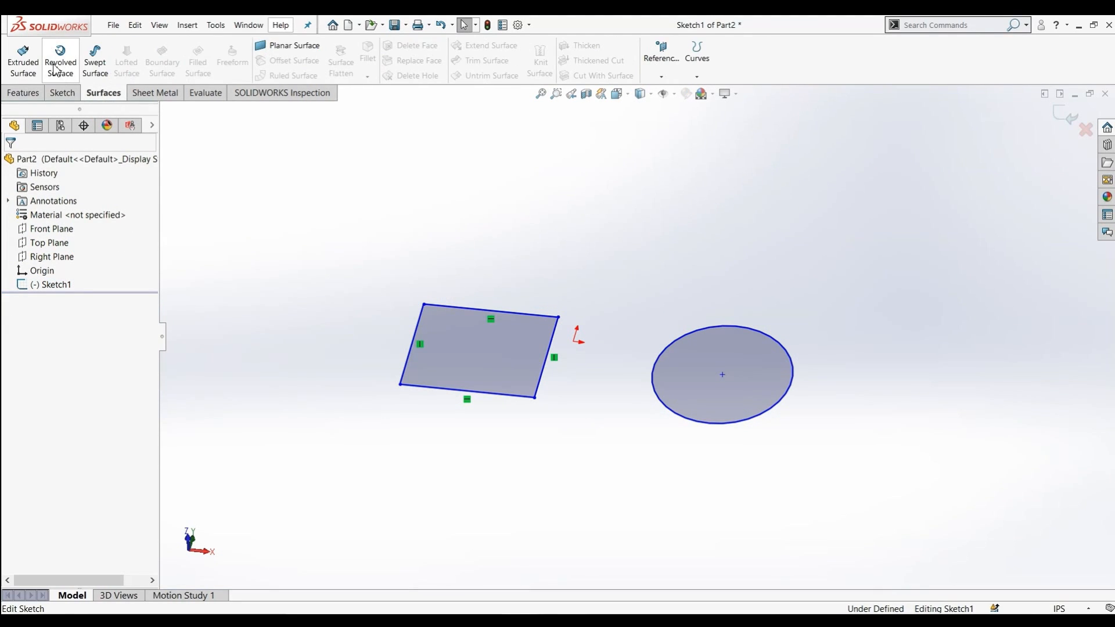
{"action": "left_click", "coordinate": [23, 59]}
{"action": "mouse_move", "coordinate": [449, 296]}
{"action": "middle_mouse_down"}
{"action": "mouse_move", "coordinate": [426, 279]}
{"action": "mouse_move", "coordinate": [371, 331]}
{"action": "mouse_move", "coordinate": [302, 334]}
{"action": "middle_mouse_up"}
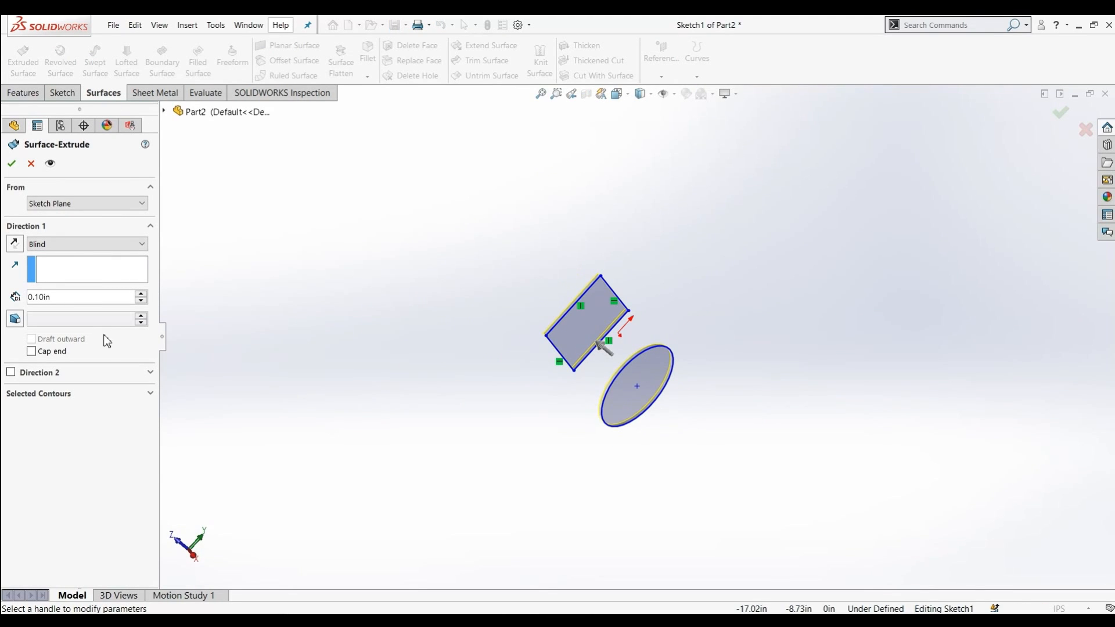
{"action": "left_click", "coordinate": [145, 293]}
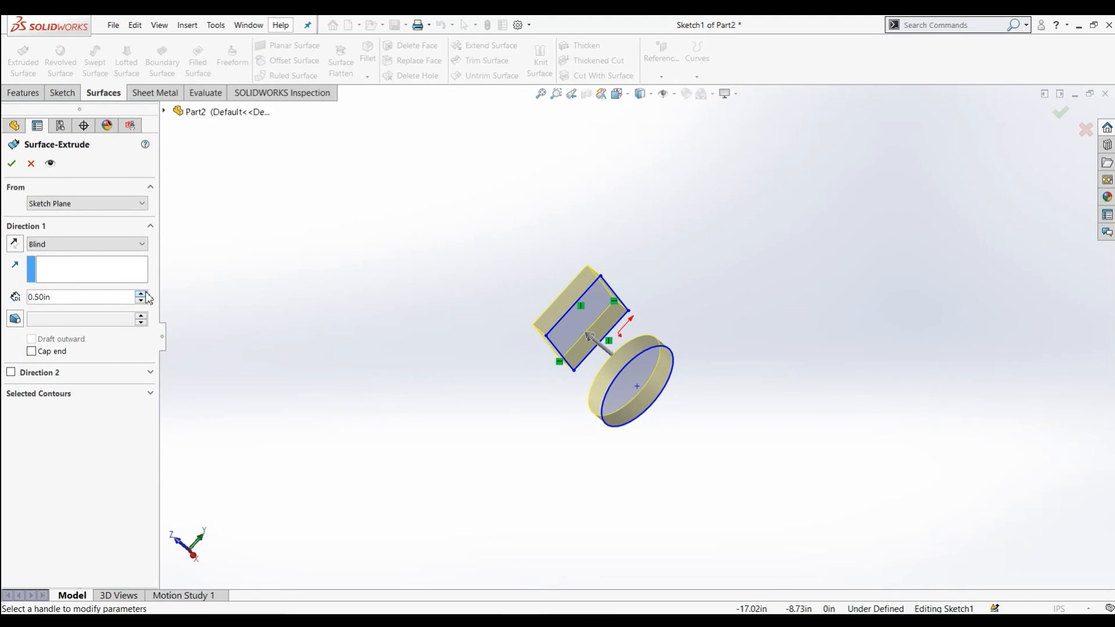
{"action": "left_click", "coordinate": [142, 301]}
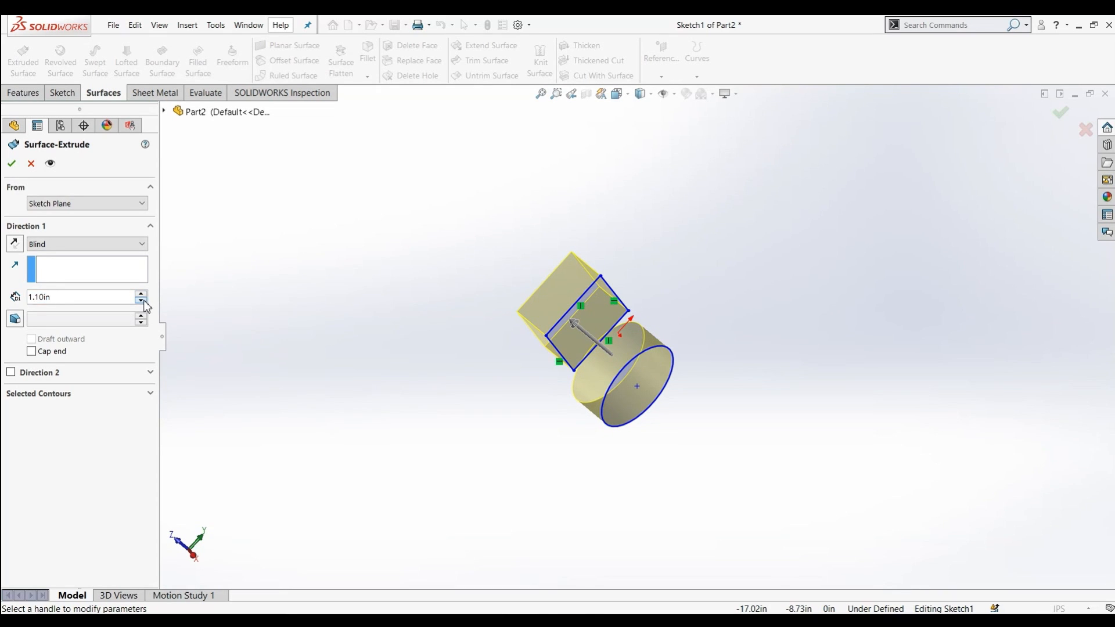
{"action": "left_click", "coordinate": [12, 164]}
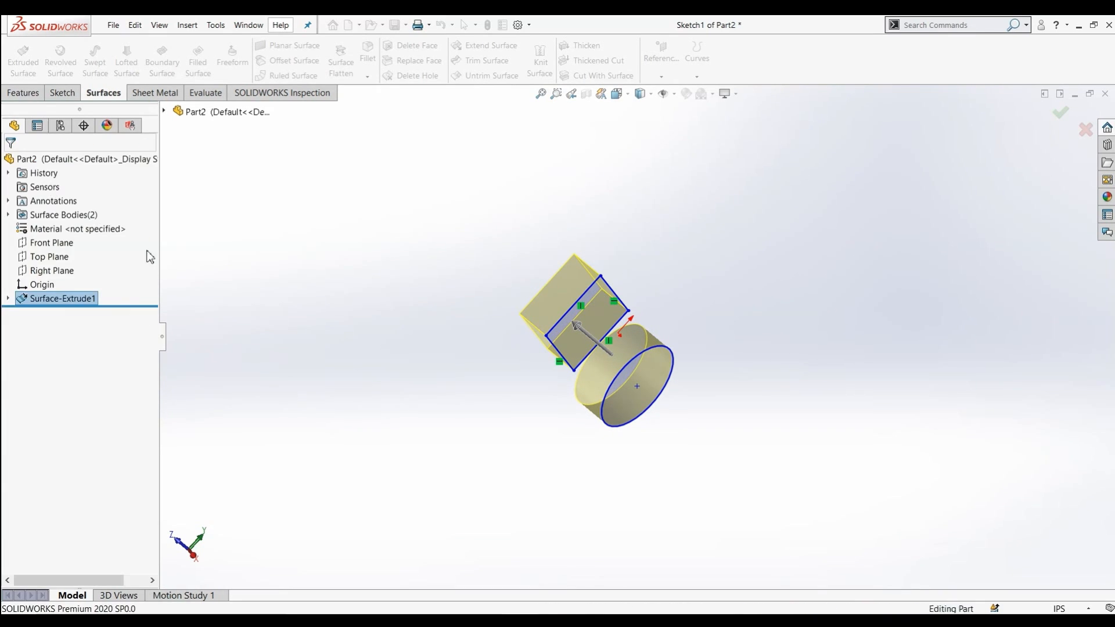
Cap the top of the rectangular extruded surface with a planar surface bounded by its four top edges
{"action": "middle_click_drag", "start_coordinate": [640, 287], "coordinate": [706, 228]}
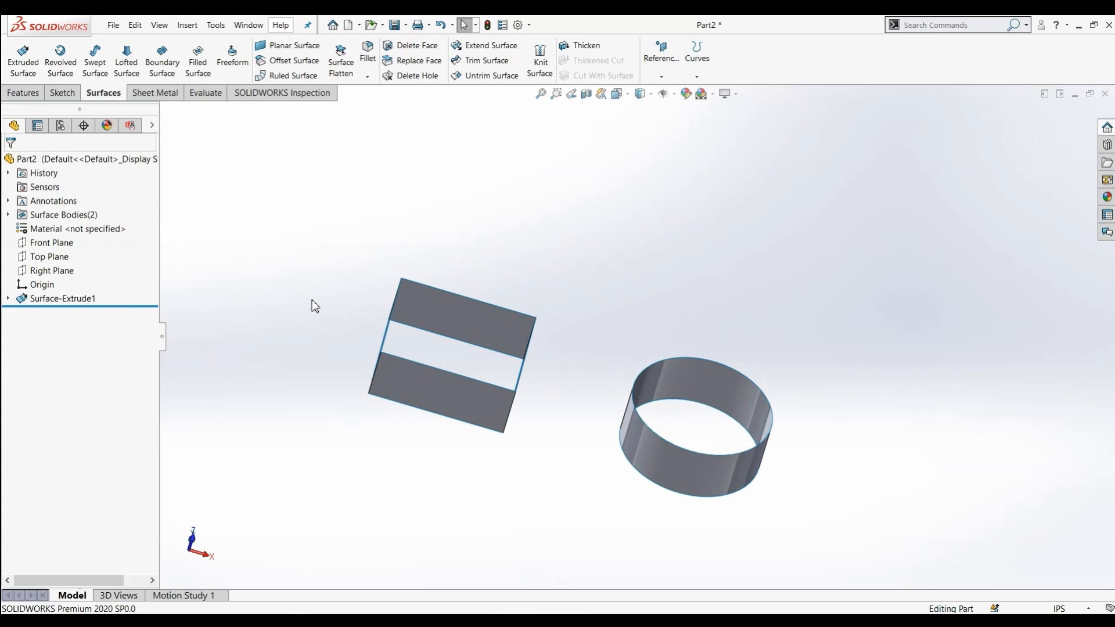
{"action": "left_click", "coordinate": [302, 46]}
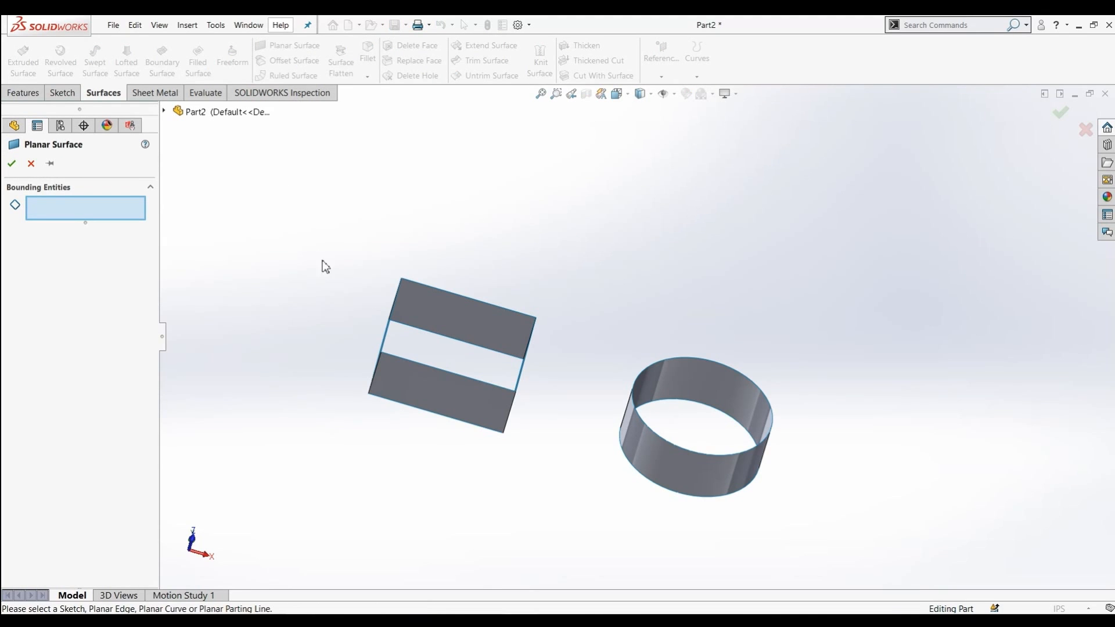
{"action": "left_click", "coordinate": [451, 293]}
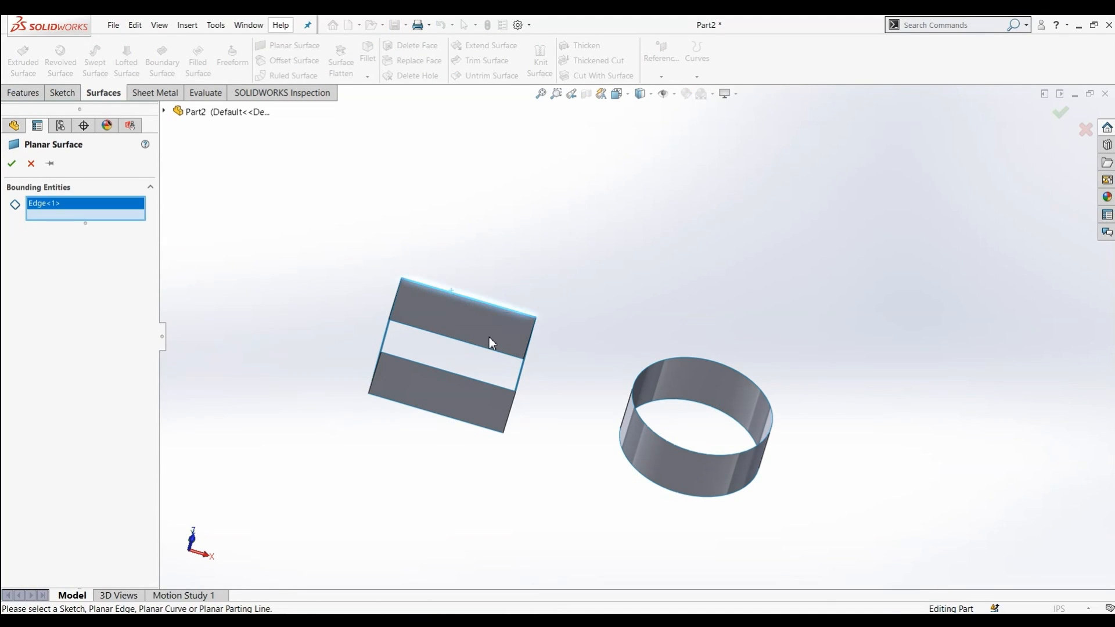
{"action": "left_click", "coordinate": [525, 375]}
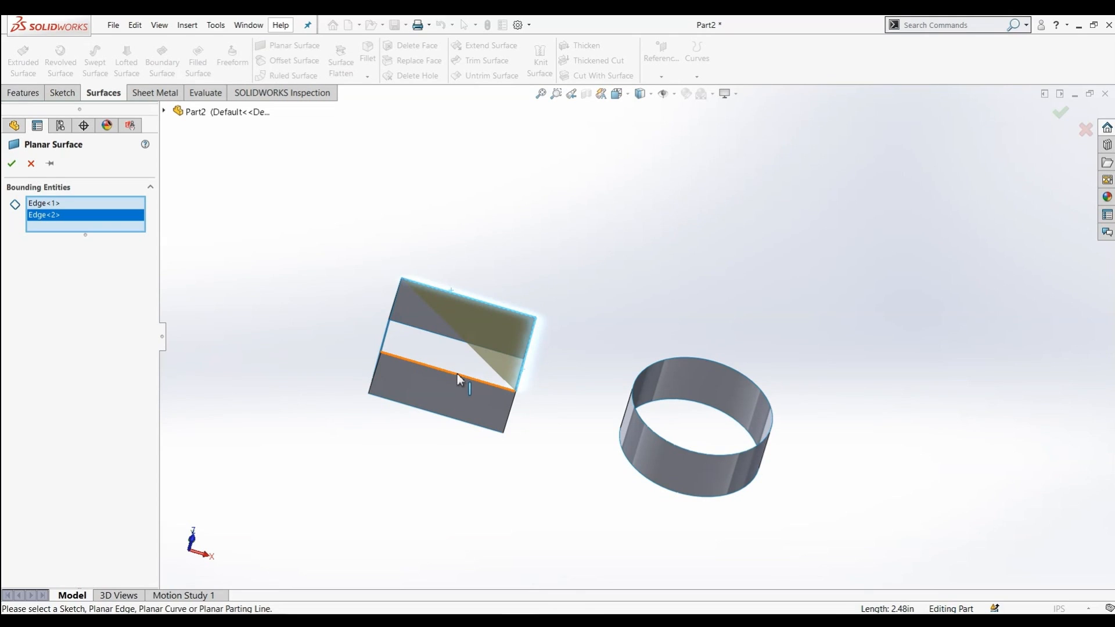
{"action": "left_click", "coordinate": [461, 379]}
{"action": "left_click", "coordinate": [390, 327]}
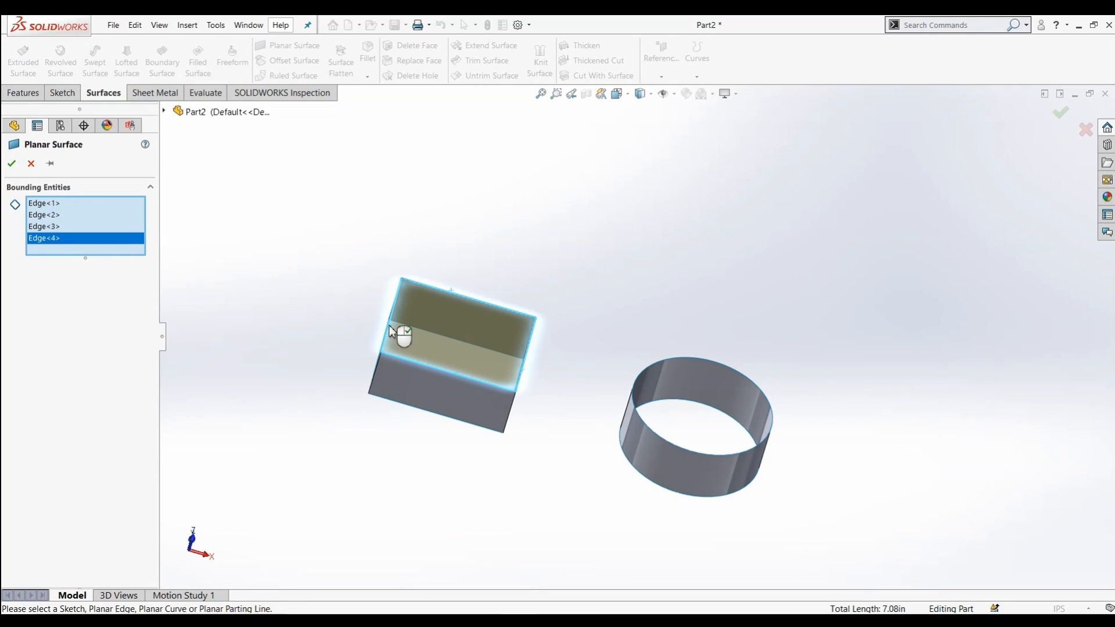
{"action": "left_click", "coordinate": [17, 164]}
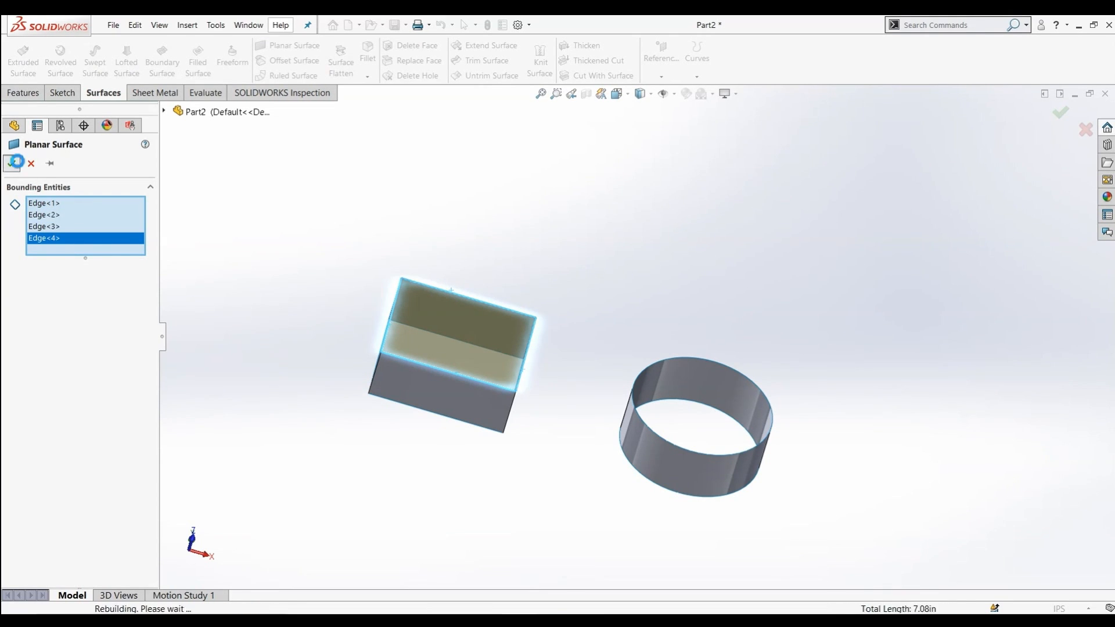
Cap the top of the cylindrical extruded surface with a planar surface bounded by its circular edge
{"action": "middle_click_drag", "start_coordinate": [341, 300], "coordinate": [261, 281]}
{"action": "middle_click_drag", "start_coordinate": [535, 462], "coordinate": [536, 405]}
{"action": "scroll", "coordinate": [472, 183], "scroll_direction": "up", "scroll_amount": 2}
{"action": "scroll", "coordinate": [511, 241], "scroll_direction": "down", "scroll_amount": 3}
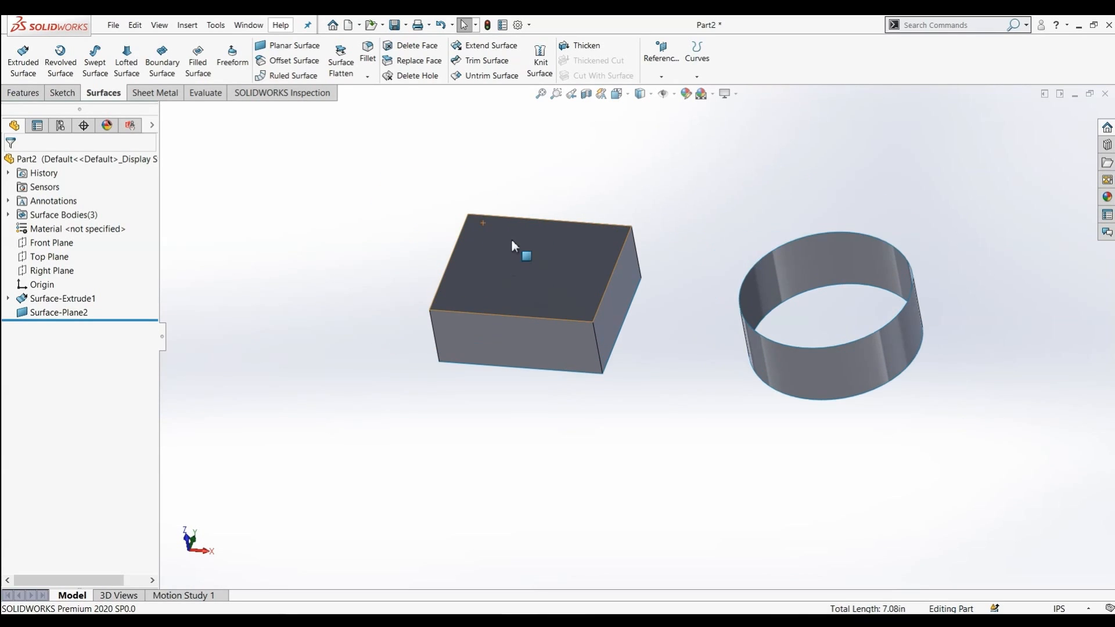
{"action": "scroll", "coordinate": [526, 283], "scroll_direction": "up", "scroll_amount": 3}
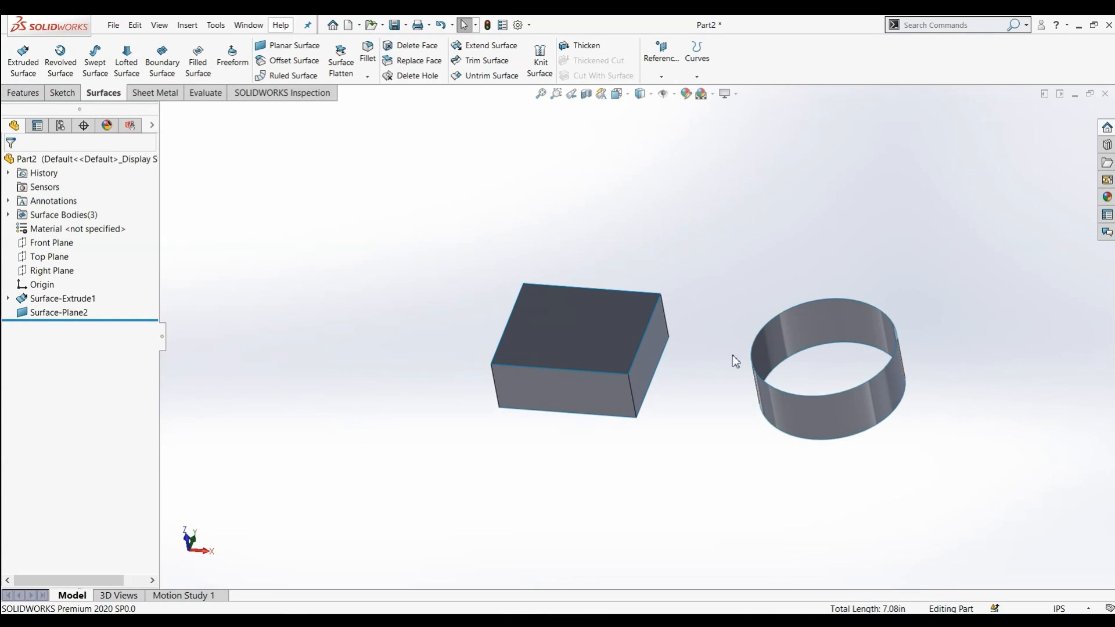
{"action": "left_click", "coordinate": [289, 46]}
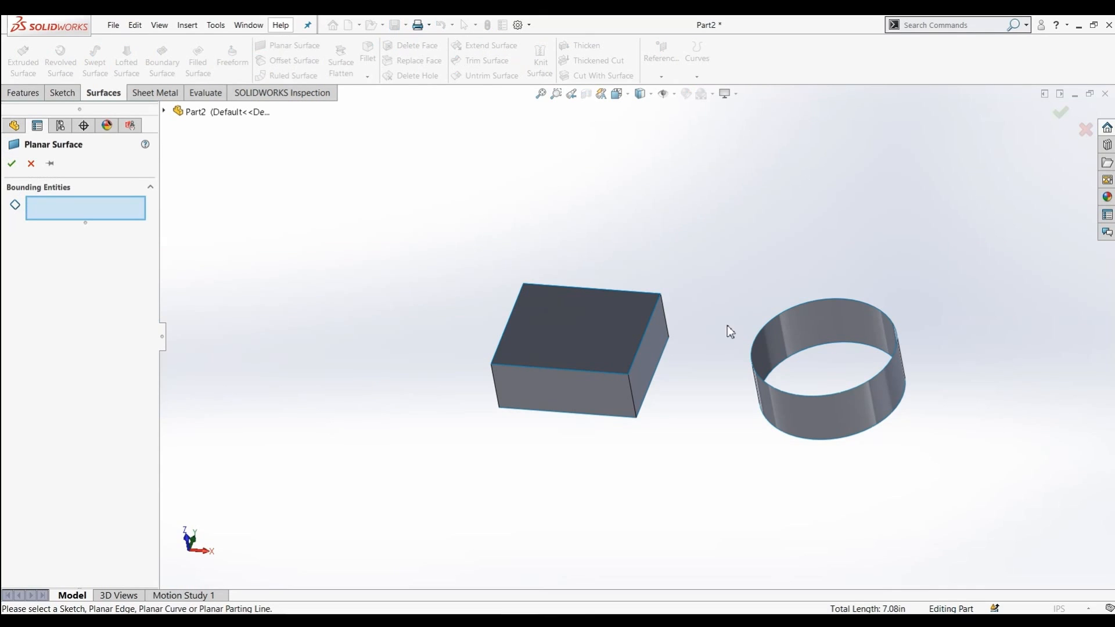
{"action": "left_click", "coordinate": [788, 317]}
{"action": "middle_click_drag", "start_coordinate": [689, 261], "coordinate": [587, 330]}
{"action": "scroll", "coordinate": [586, 331], "scroll_direction": "down", "scroll_amount": 2}
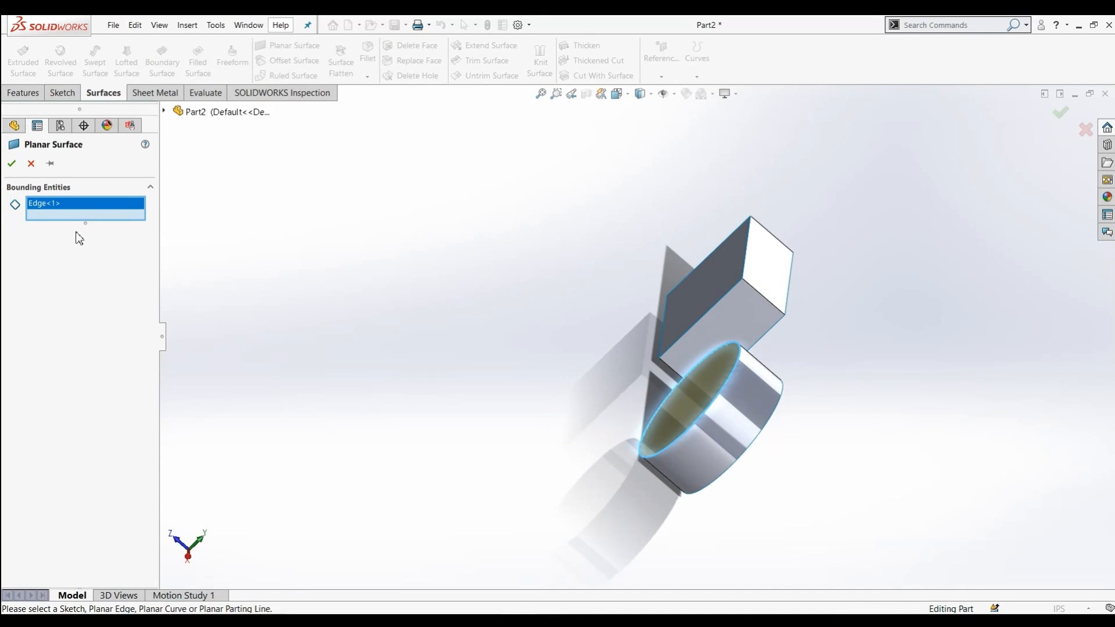
{"action": "left_click", "coordinate": [9, 165]}
Sketch a rectangle about 83 by 83 mm from the origin on the Front Plane
{"action": "middle_click_drag", "start_coordinate": [528, 384], "coordinate": [707, 169]}
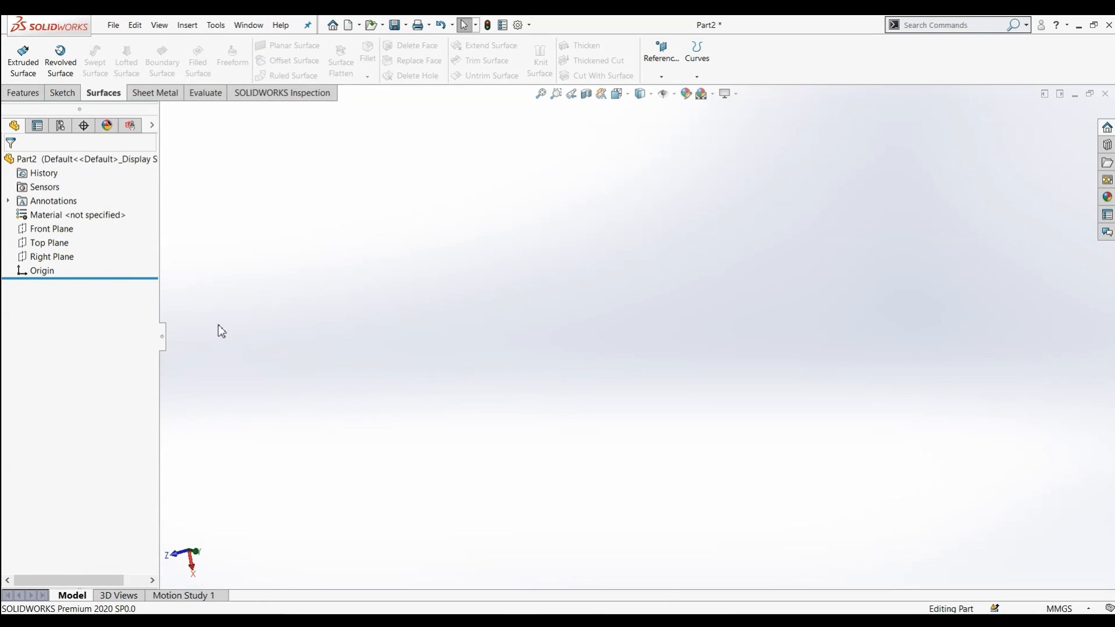
{"action": "left_click", "coordinate": [52, 232]}
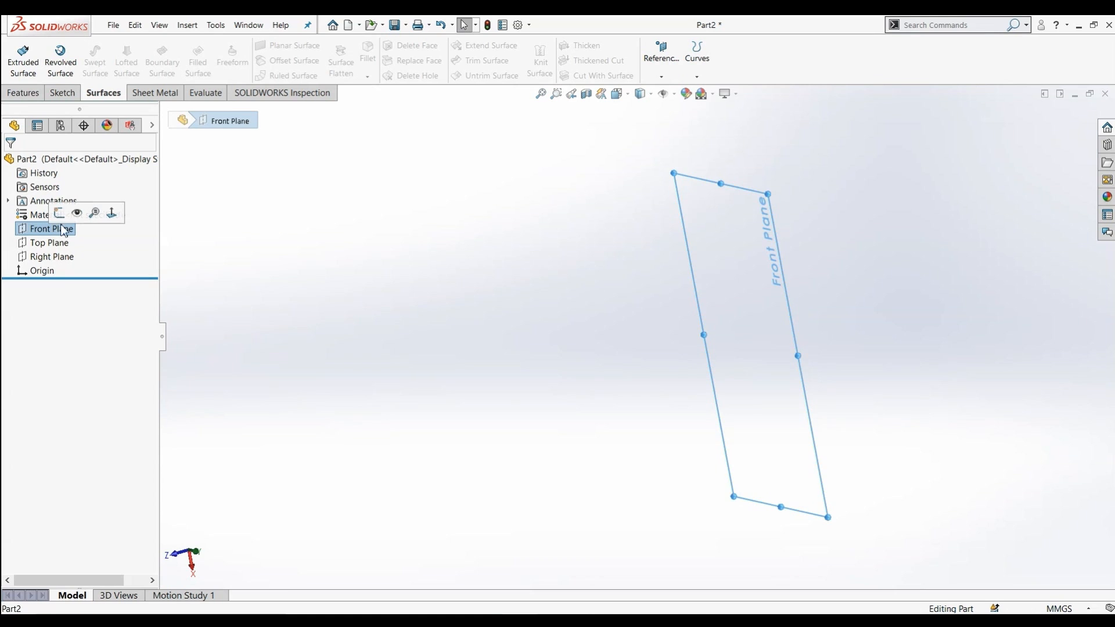
{"action": "left_click", "coordinate": [60, 213]}
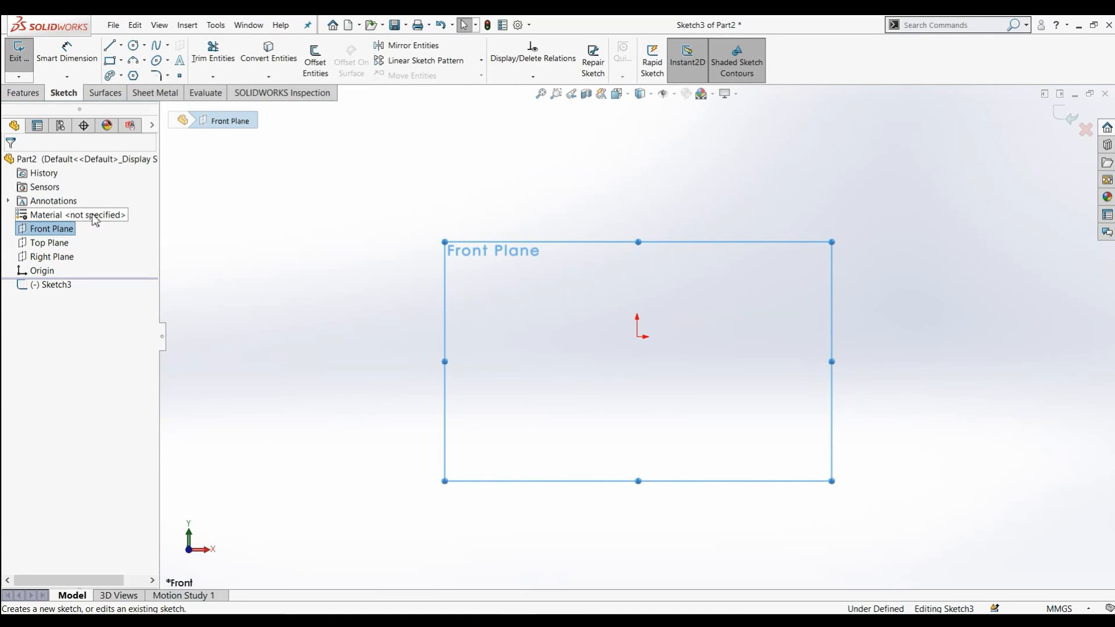
{"action": "left_click", "coordinate": [109, 61]}
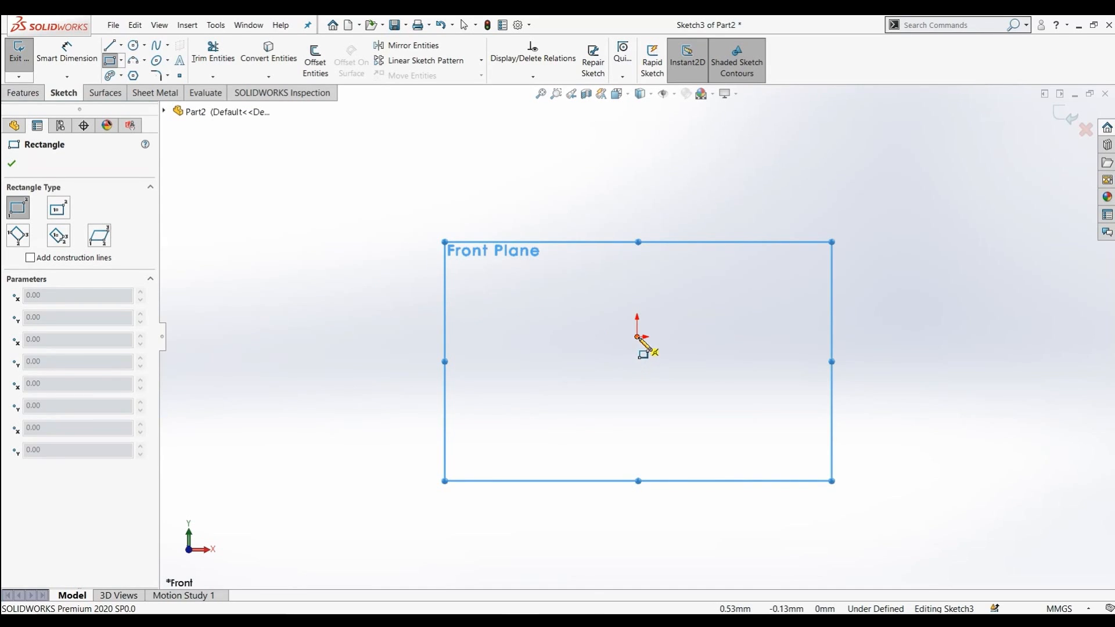
{"action": "left_click", "coordinate": [637, 337]}
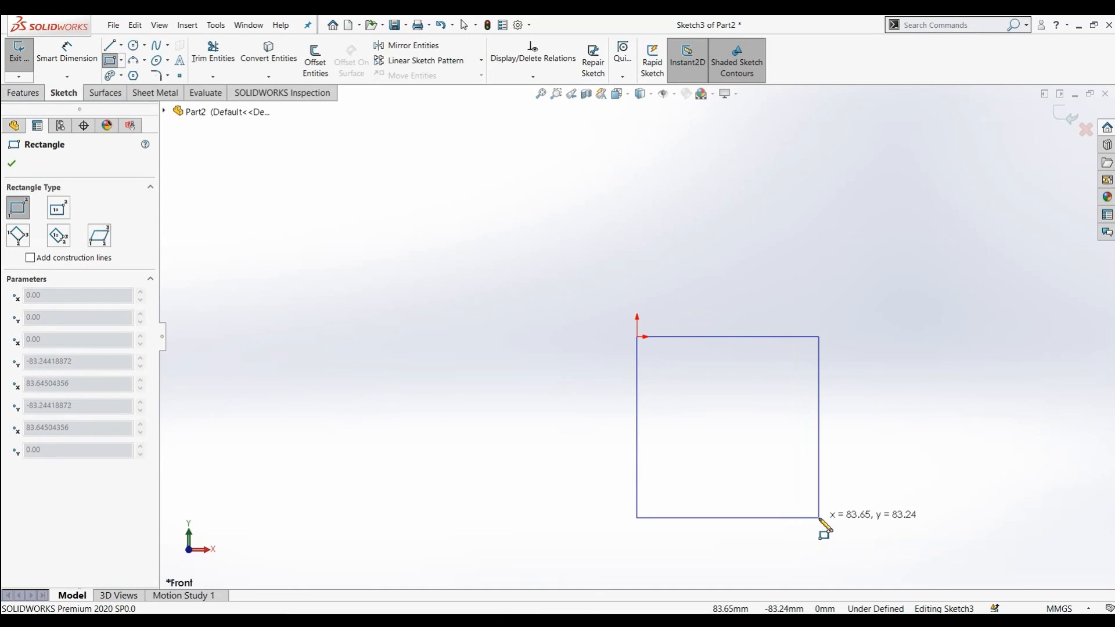
{"action": "left_click", "coordinate": [819, 518]}
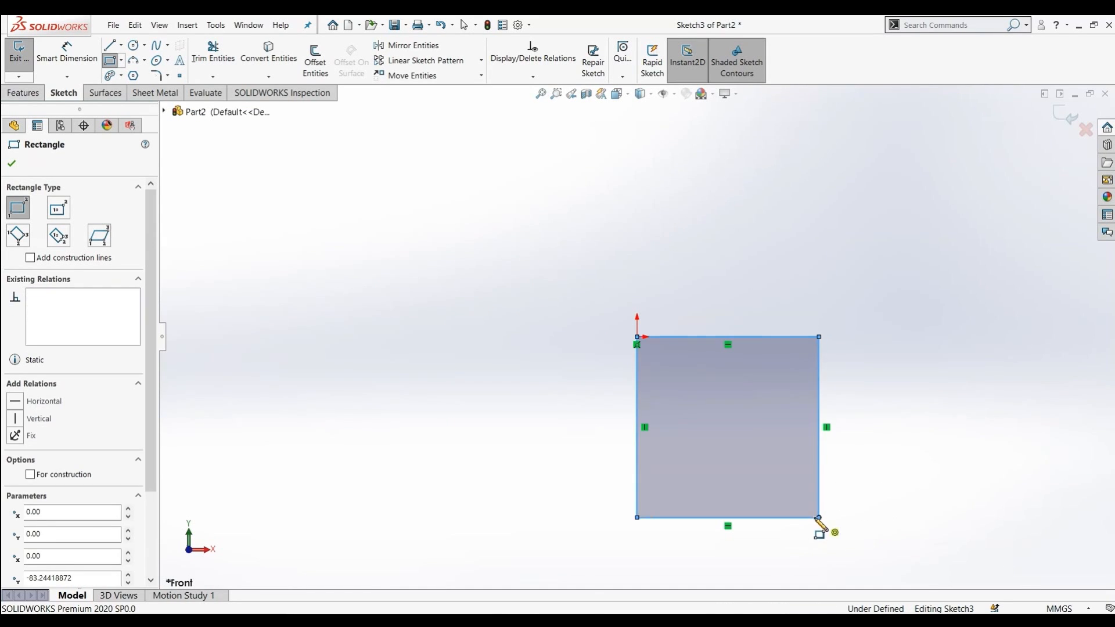
Add a circle of about 35 mm radius to the left of the rectangle in the same sketch
{"action": "left_click", "coordinate": [133, 44]}
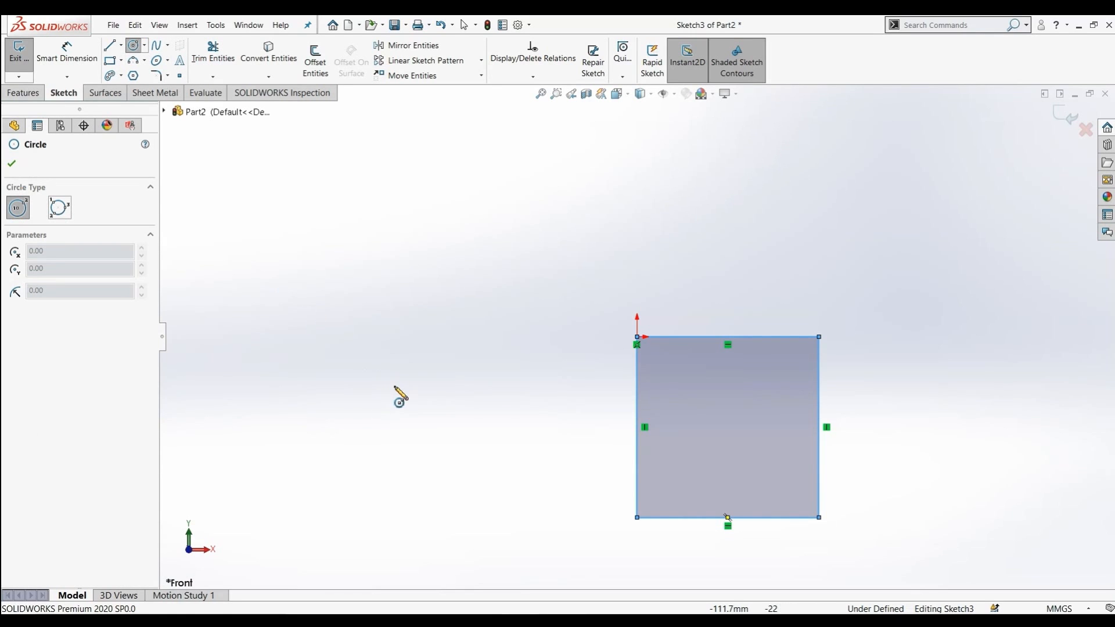
{"action": "left_click", "coordinate": [380, 419]}
{"action": "left_click", "coordinate": [410, 488]}
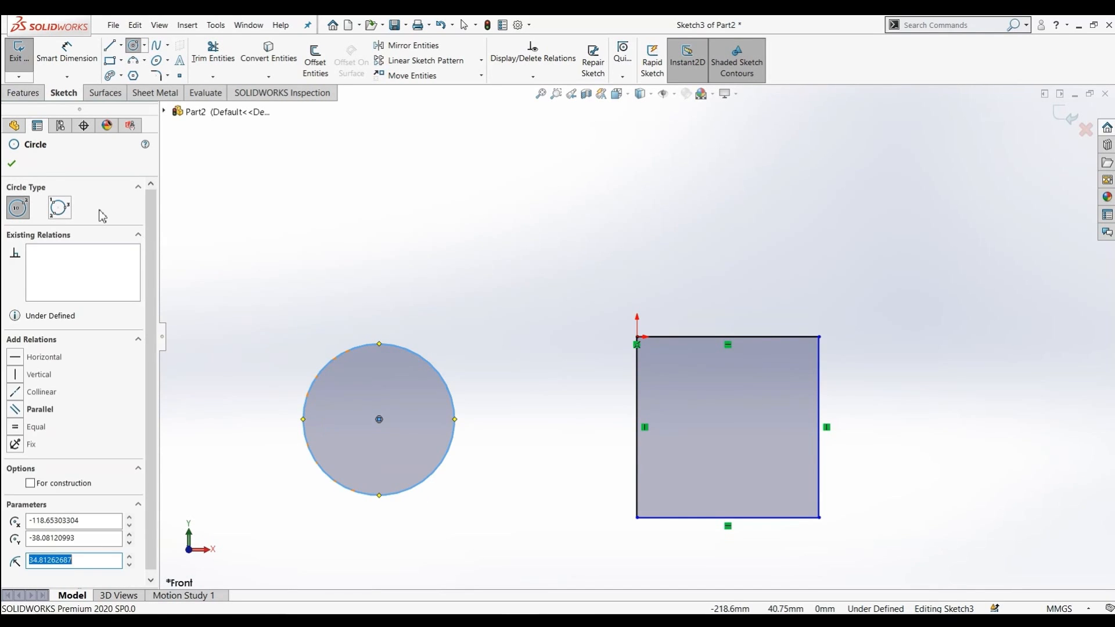
{"action": "left_click", "coordinate": [18, 167]}
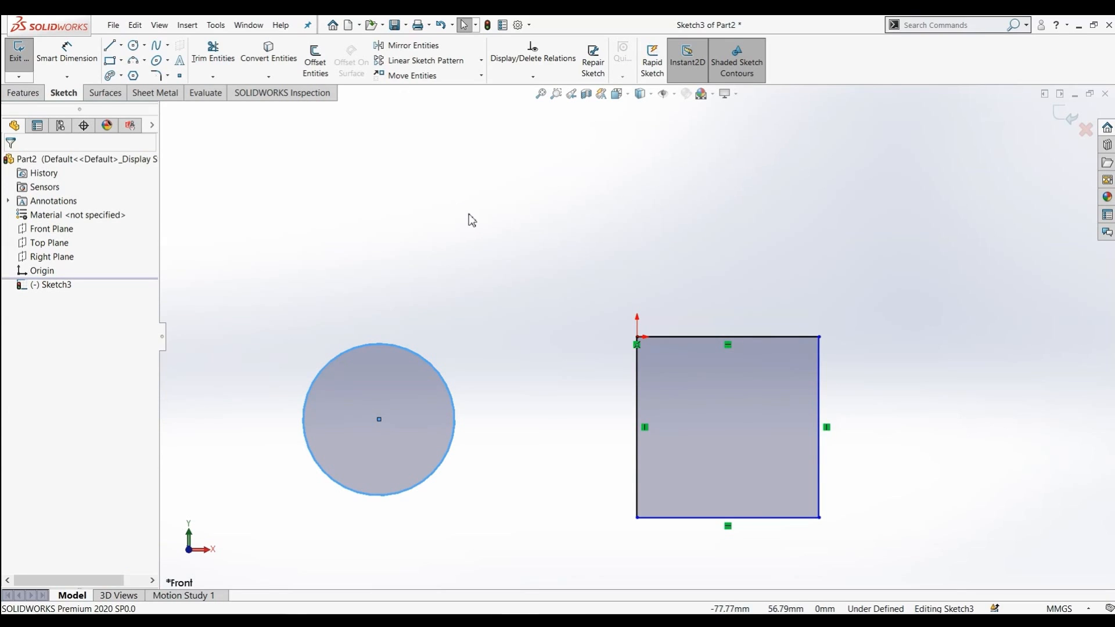
Create a planar surface from the current rectangle and circle sketch
{"action": "left_click", "coordinate": [110, 93]}
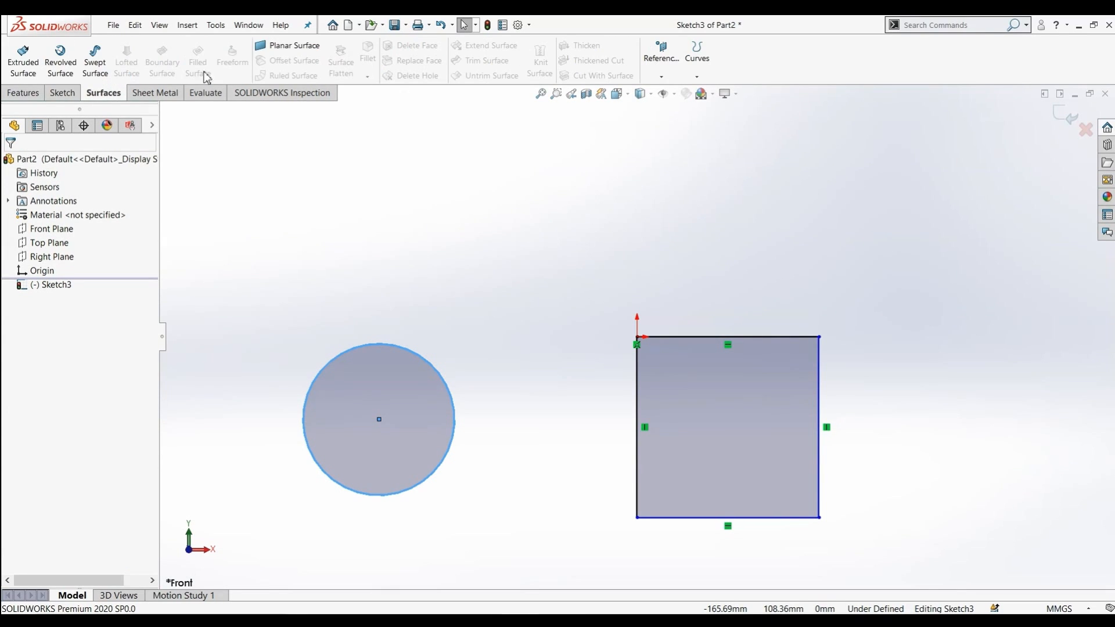
{"action": "left_click", "coordinate": [276, 45]}
{"action": "middle_click_drag", "start_coordinate": [570, 194], "coordinate": [520, 214]}
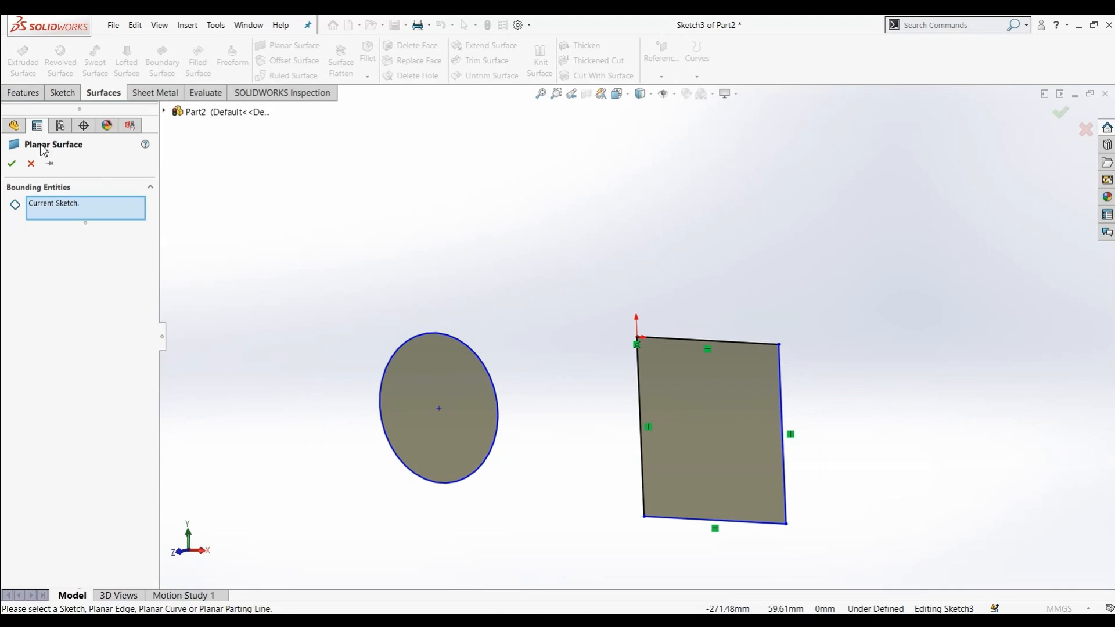
{"action": "left_click", "coordinate": [10, 165]}
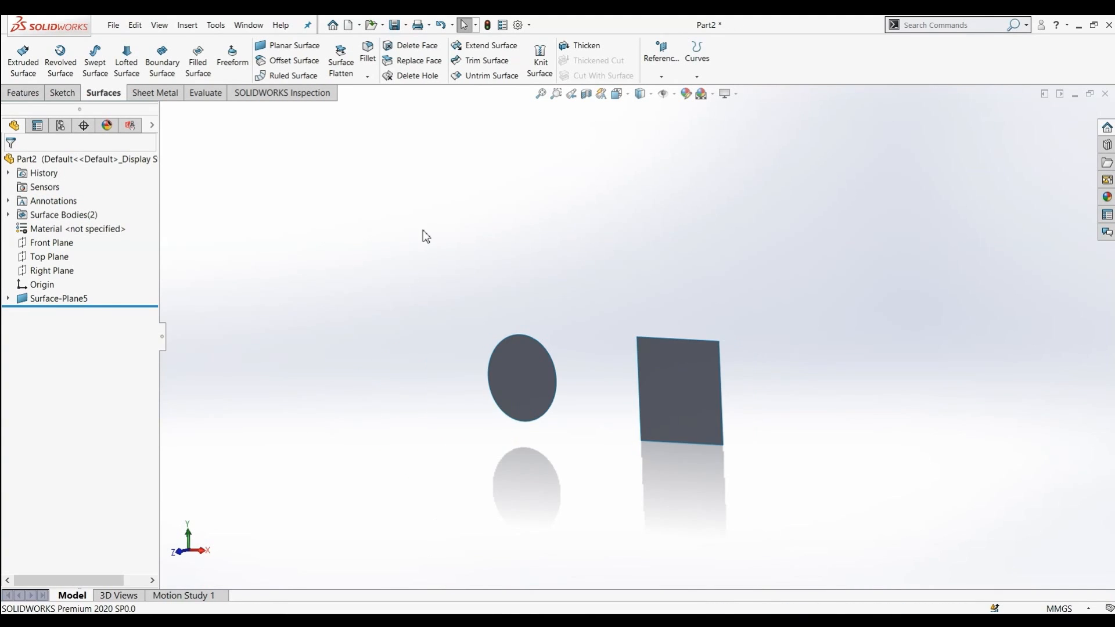
Offset the circular and rectangular planar surfaces by 20 mm with Offset Surface
{"action": "scroll", "coordinate": [422, 231], "scroll_direction": "down", "scroll_amount": 2}
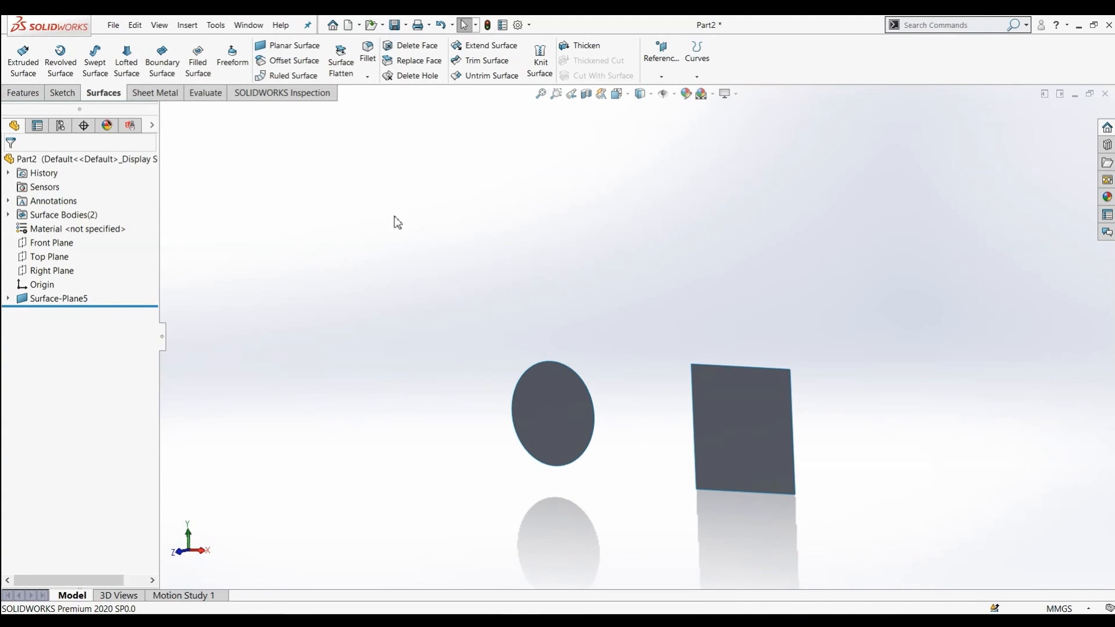
{"action": "left_click", "coordinate": [293, 61]}
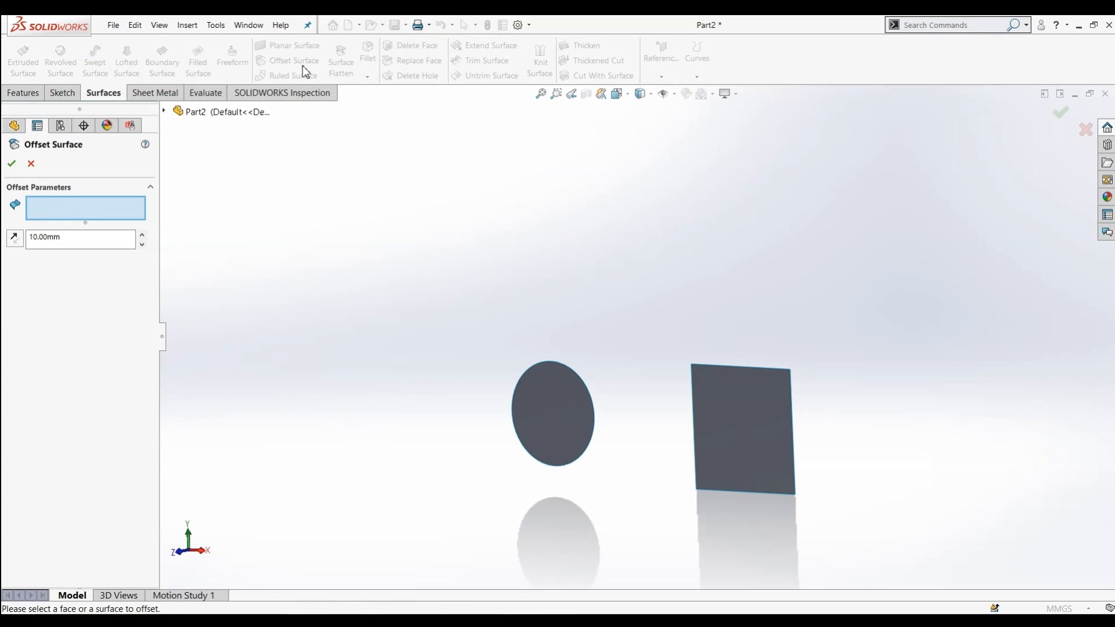
{"action": "left_click", "coordinate": [559, 413]}
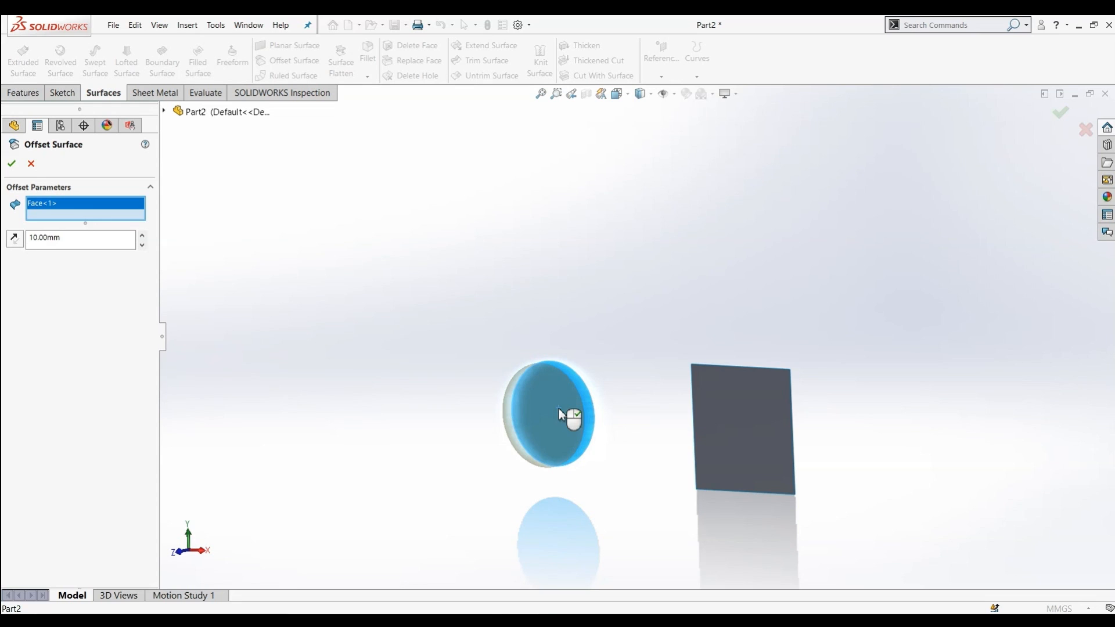
{"action": "left_click", "coordinate": [764, 443]}
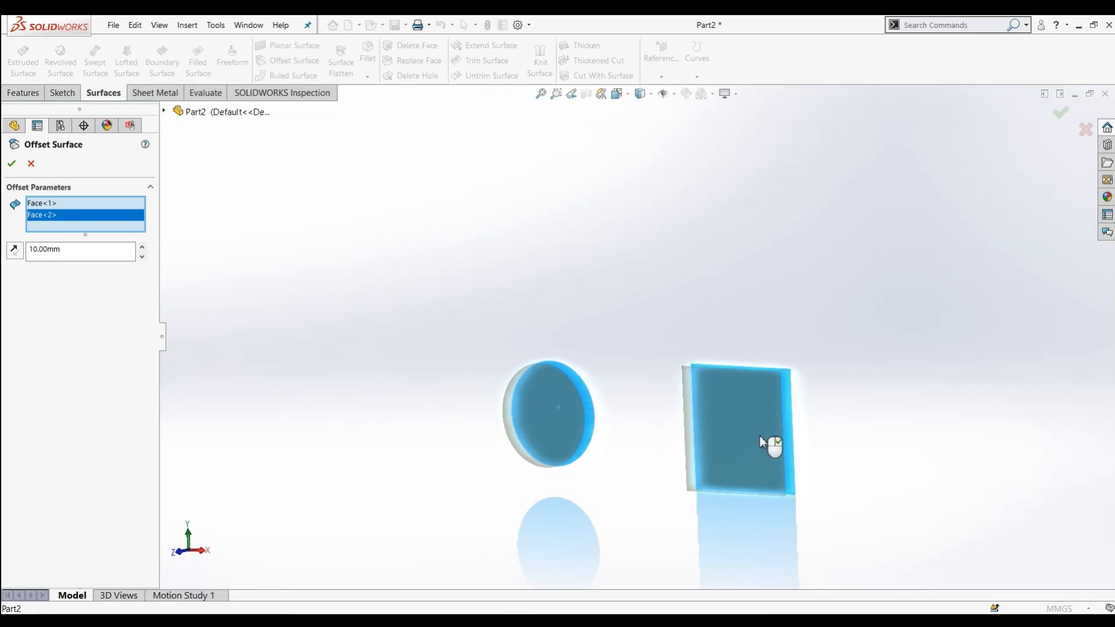
{"action": "middle_click_drag", "start_coordinate": [706, 327], "coordinate": [656, 385]}
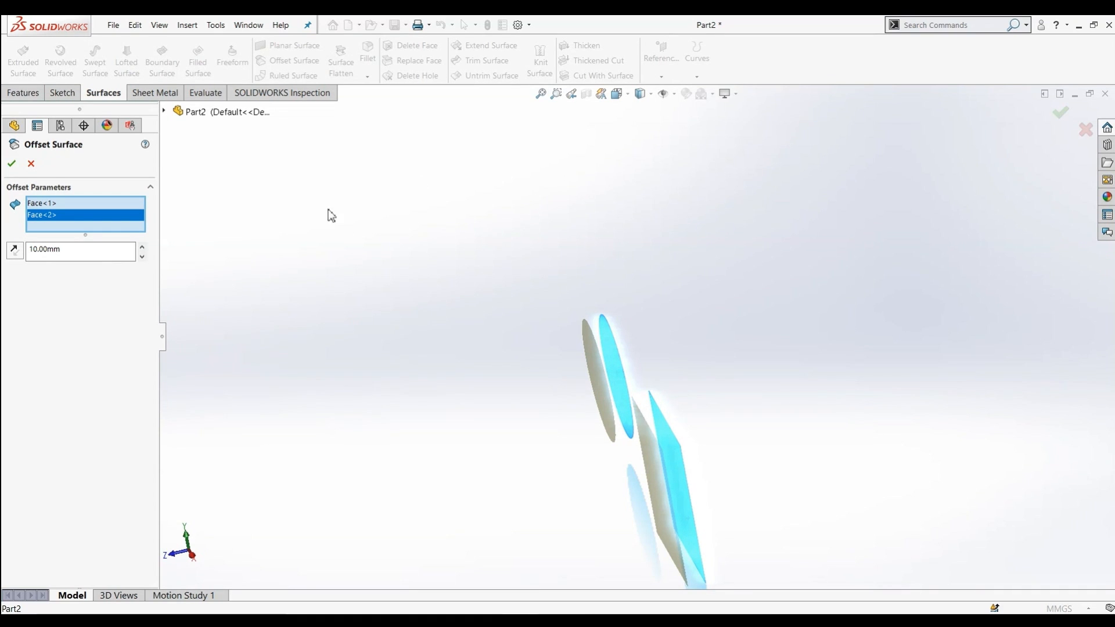
{"action": "left_click", "coordinate": [142, 247]}
{"action": "left_click", "coordinate": [141, 247]}
{"action": "left_click", "coordinate": [141, 247]}
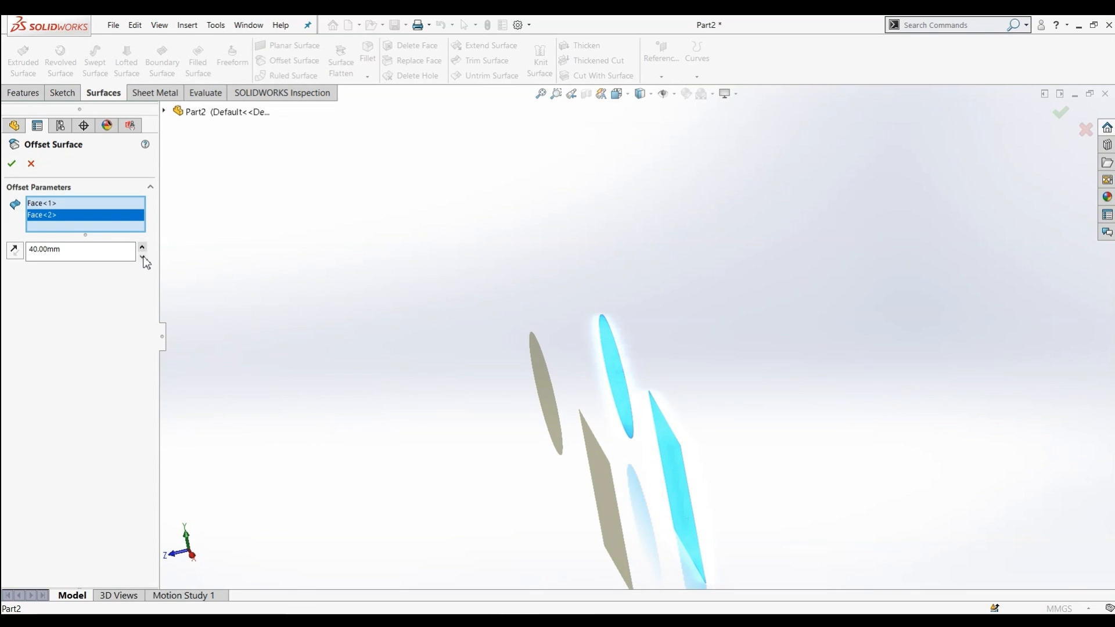
{"action": "left_click", "coordinate": [142, 257]}
{"action": "left_click", "coordinate": [143, 256]}
{"action": "left_click", "coordinate": [143, 247]}
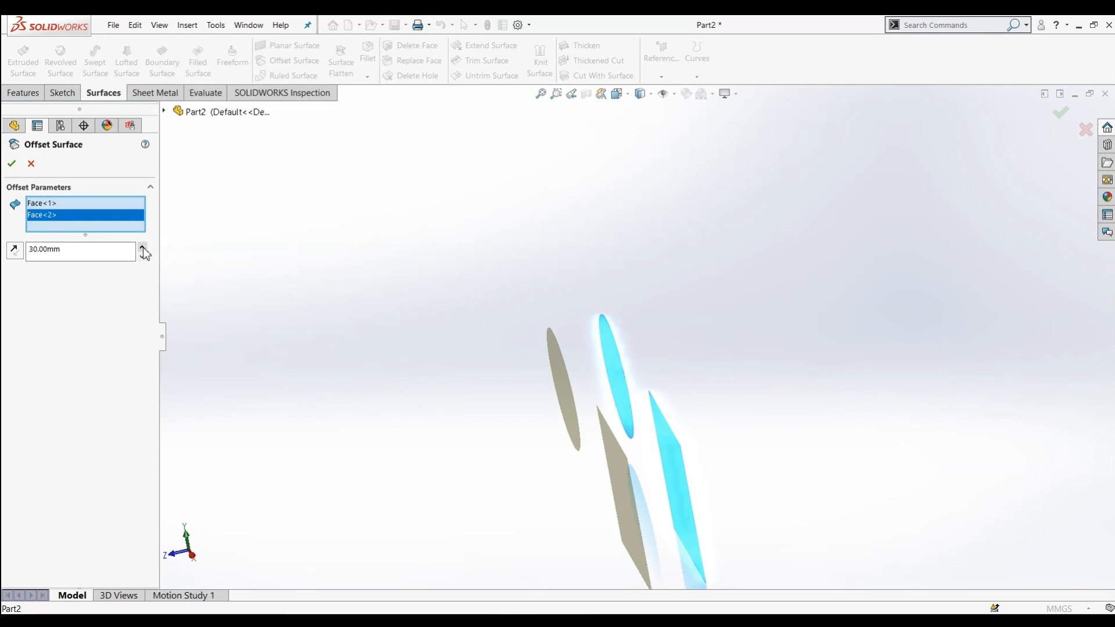
{"action": "left_click", "coordinate": [143, 257]}
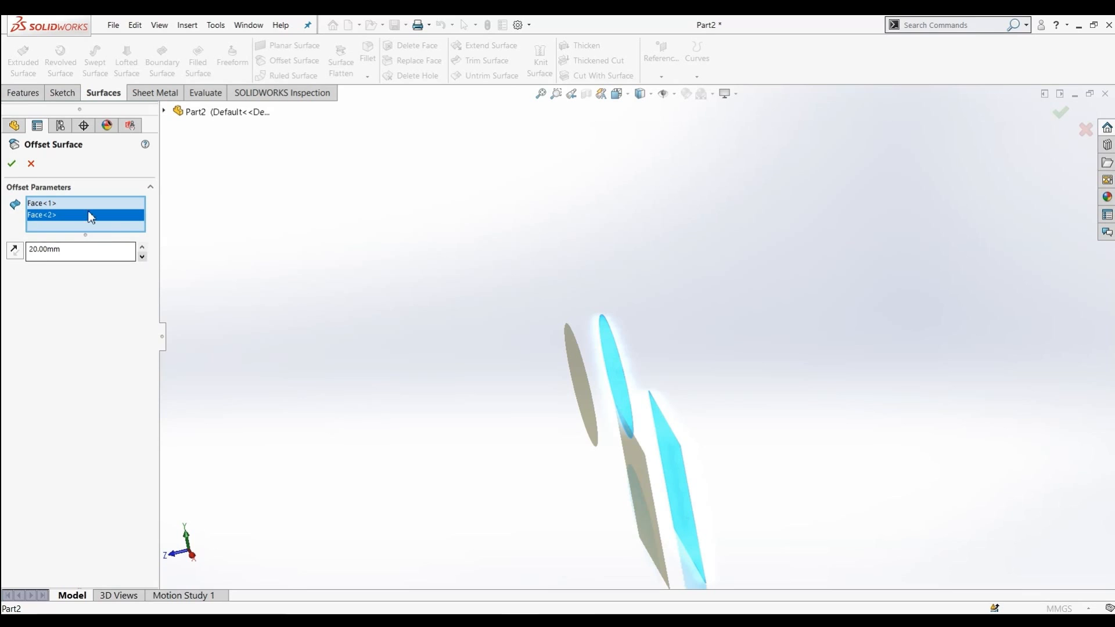
{"action": "left_click", "coordinate": [12, 163]}
Delete the offset surface feature
{"action": "middle_click_drag", "start_coordinate": [453, 348], "coordinate": [601, 336]}
{"action": "middle_click_drag", "start_coordinate": [648, 504], "coordinate": [625, 305]}
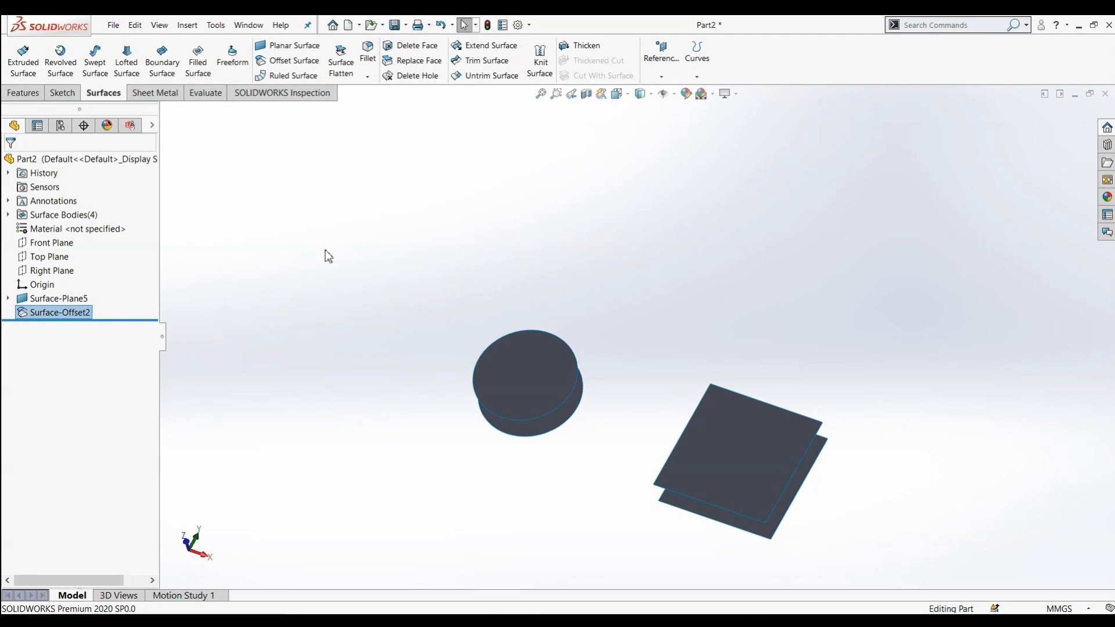
{"action": "right_click", "coordinate": [36, 314]}
{"action": "left_click", "coordinate": [76, 379]}
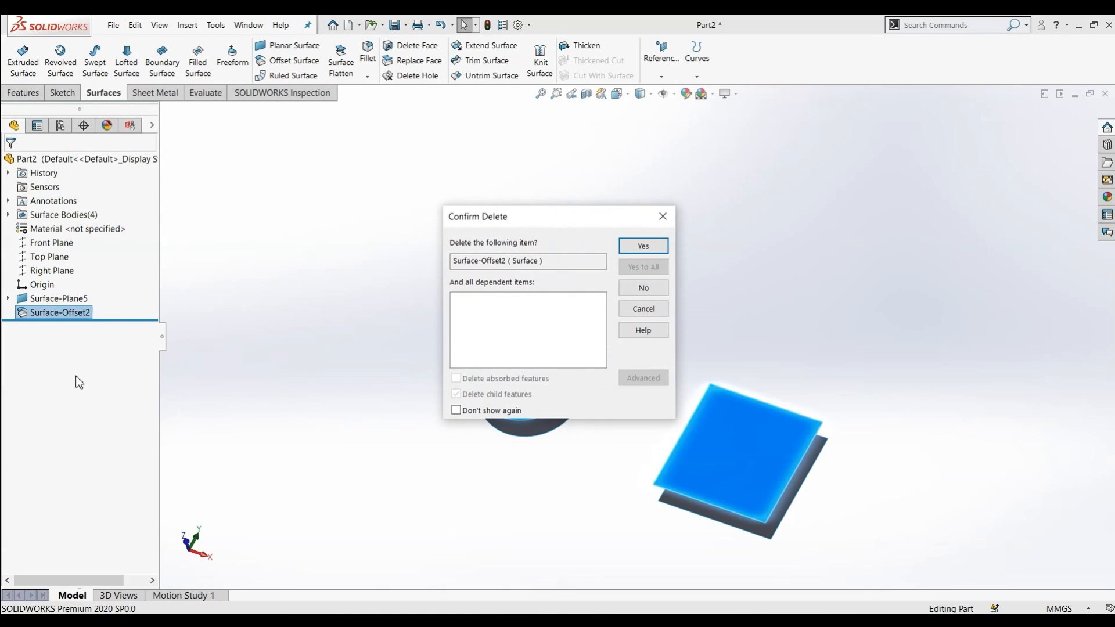
{"action": "left_click", "coordinate": [639, 246]}
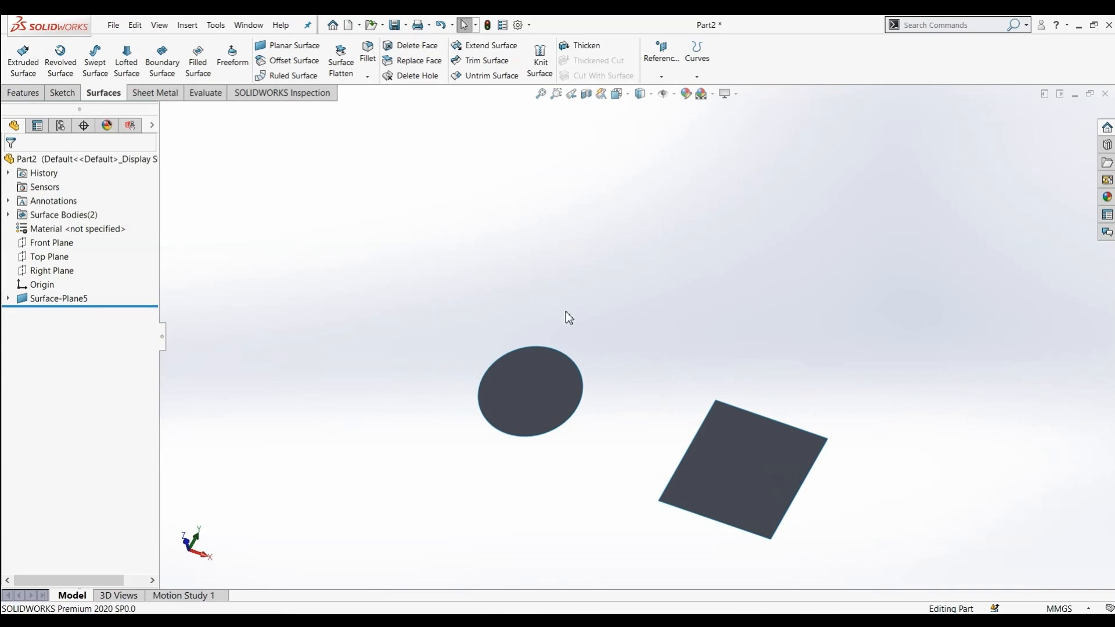
Create a ruled surface normal to the rectangle along its left edge, 20 mm high
{"action": "middle_click_drag", "start_coordinate": [684, 405], "coordinate": [696, 338]}
{"action": "scroll", "coordinate": [699, 344], "scroll_direction": "down", "scroll_amount": 2}
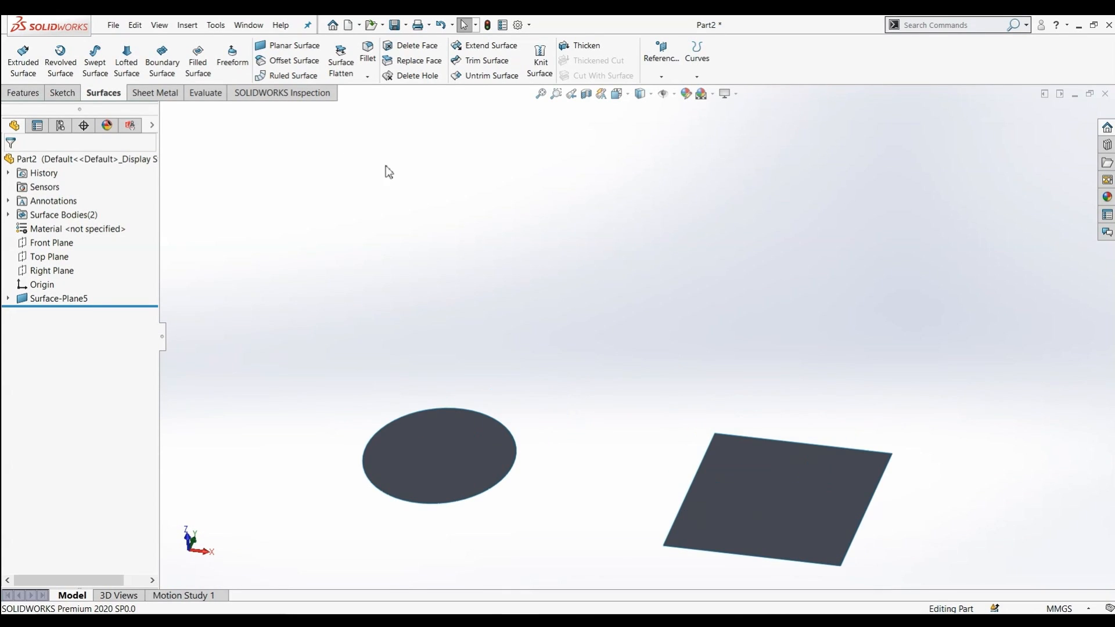
{"action": "left_click", "coordinate": [292, 82]}
{"action": "scroll", "coordinate": [242, 244], "scroll_direction": "up", "scroll_amount": 1}
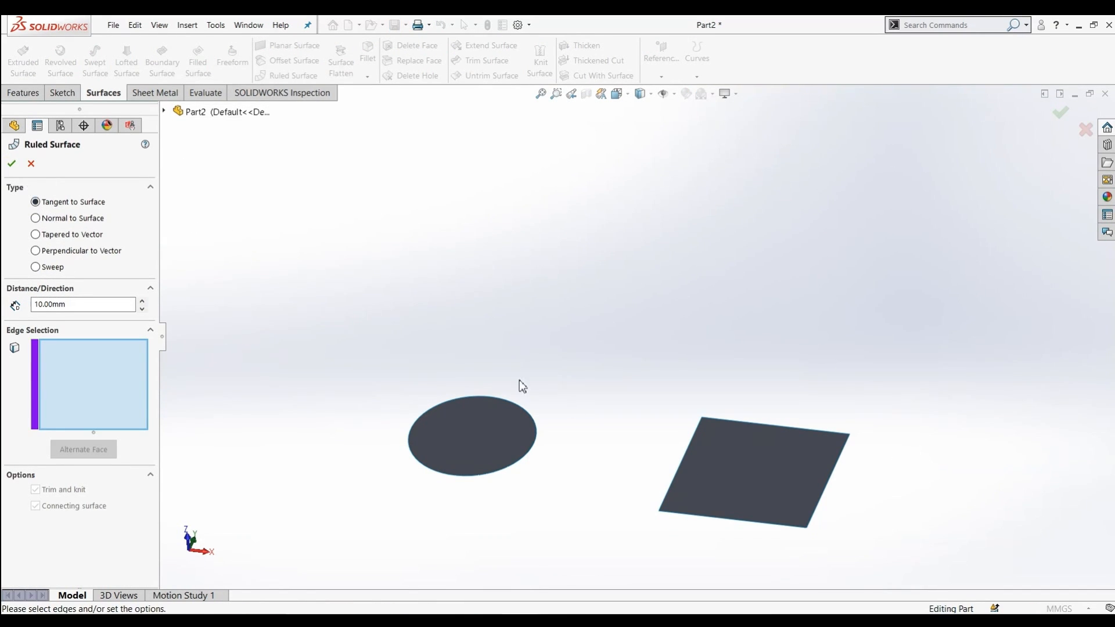
{"action": "left_click", "coordinate": [677, 475]}
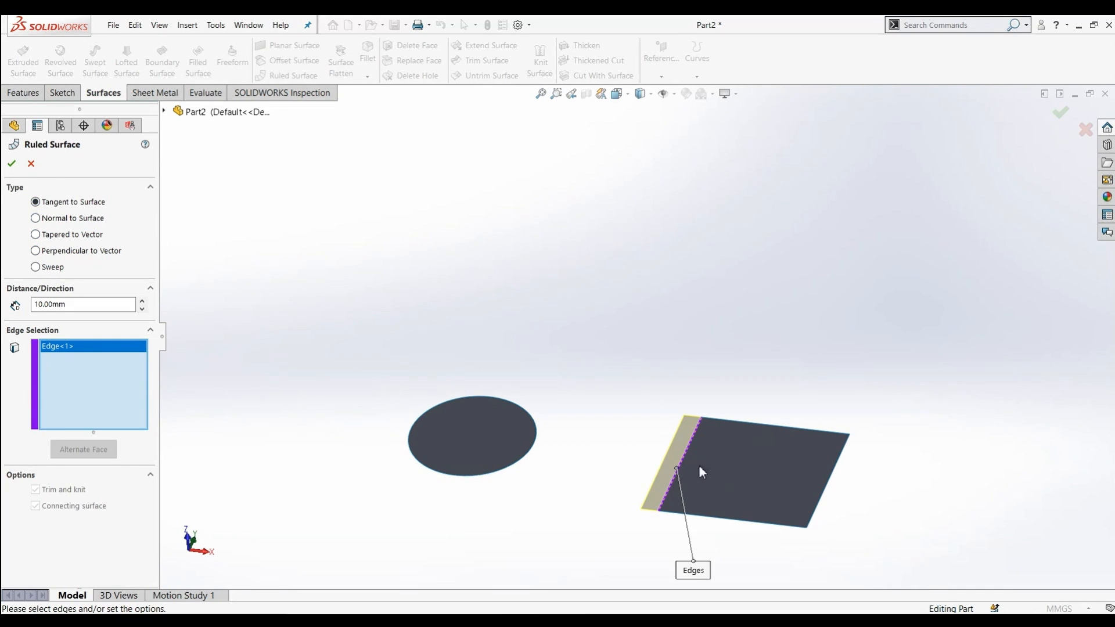
{"action": "middle_click_drag", "start_coordinate": [580, 452], "coordinate": [605, 406]}
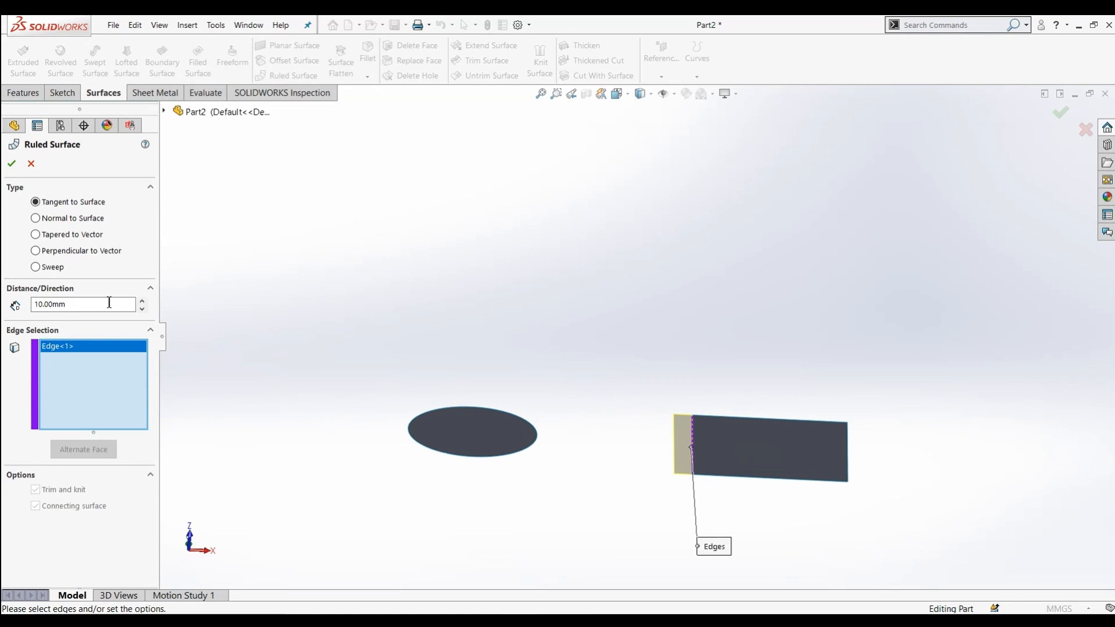
{"action": "left_click", "coordinate": [36, 219]}
{"action": "middle_click_drag", "start_coordinate": [707, 465], "coordinate": [622, 479]}
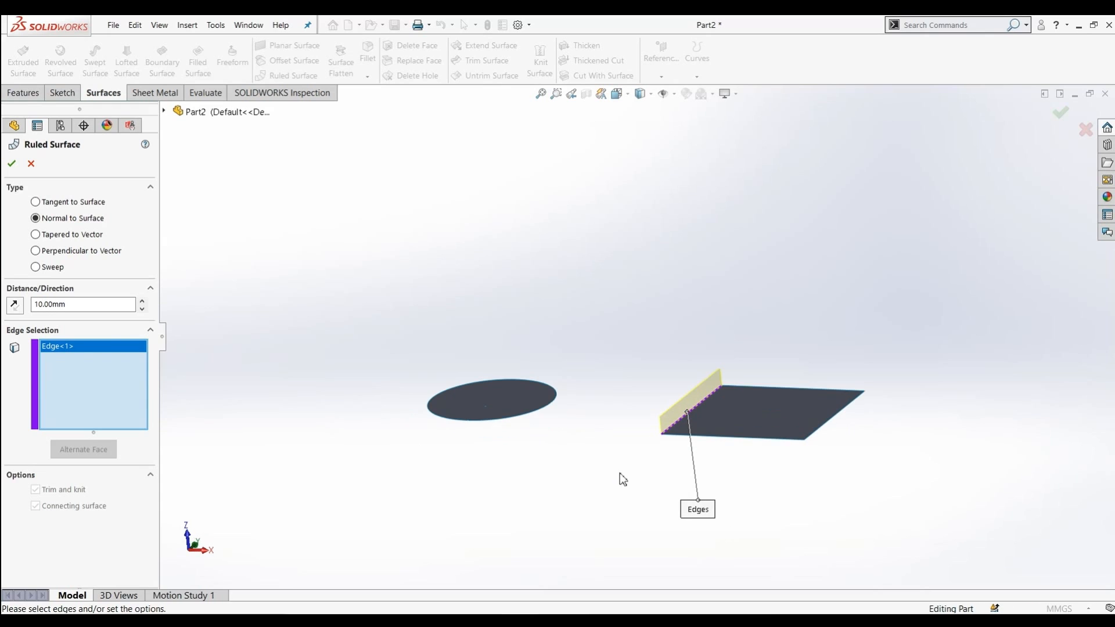
{"action": "middle_click_drag", "start_coordinate": [624, 419], "coordinate": [647, 396]}
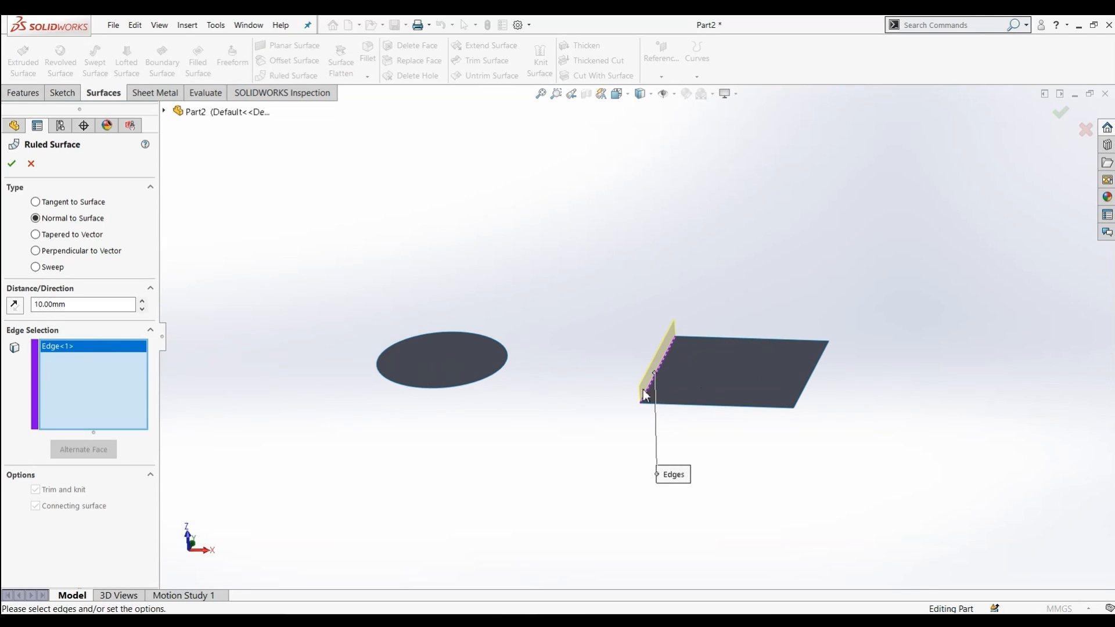
{"action": "left_click", "coordinate": [143, 301]}
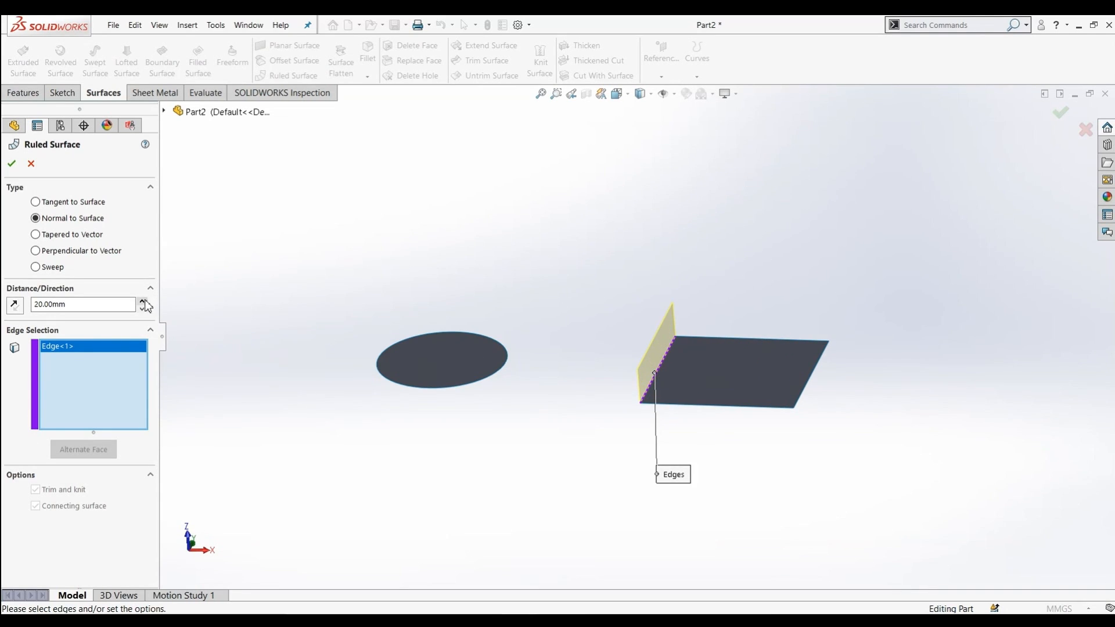
{"action": "left_click", "coordinate": [11, 164]}
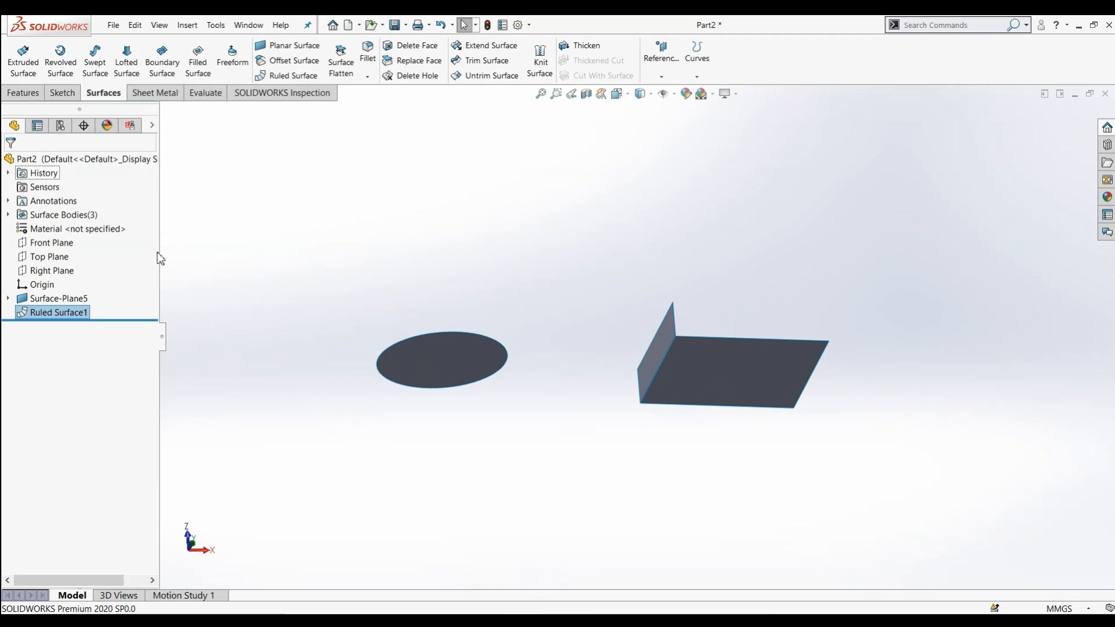
Offset the ruled surface 80 mm in the reversed direction
{"action": "left_click", "coordinate": [316, 65]}
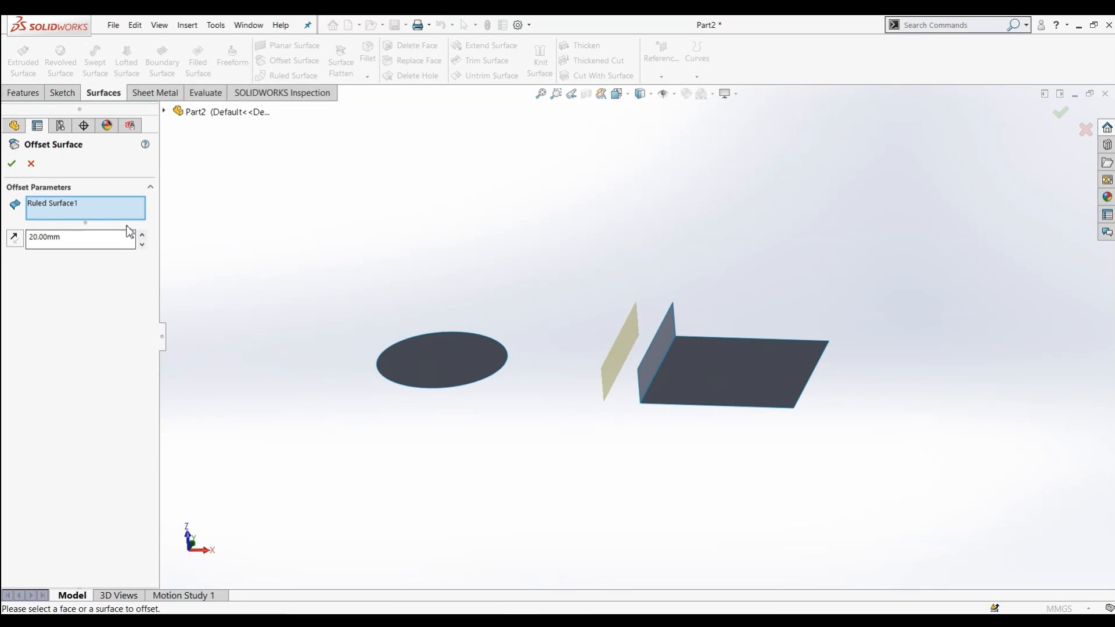
{"action": "left_click", "coordinate": [13, 239]}
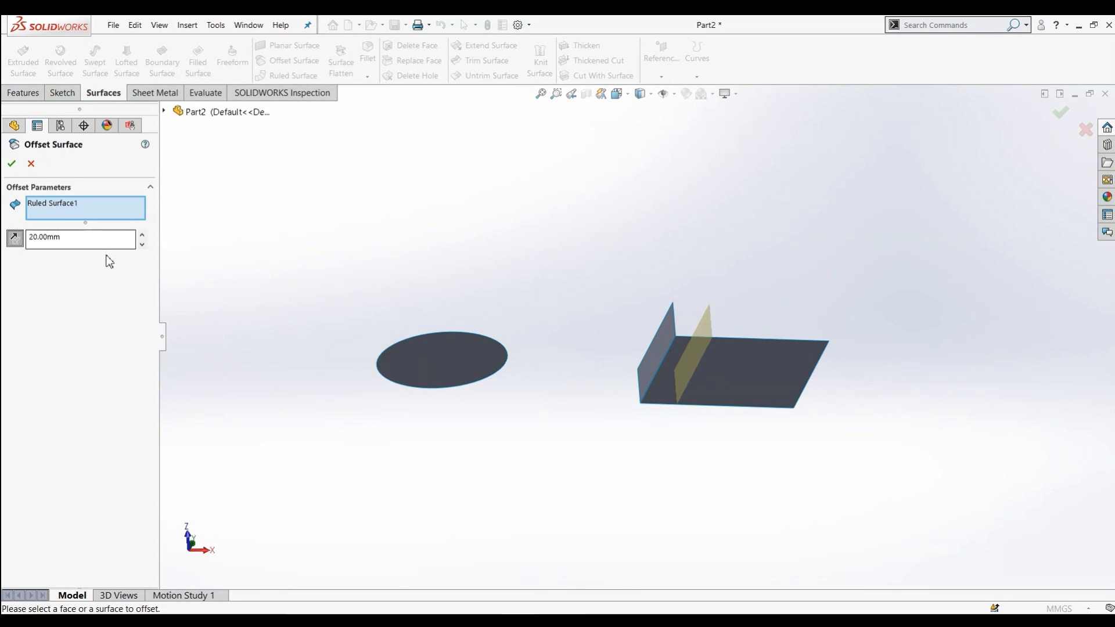
{"action": "left_click", "coordinate": [146, 237]}
{"action": "left_click", "coordinate": [146, 236]}
{"action": "left_click", "coordinate": [146, 236]}
{"action": "left_click", "coordinate": [146, 236]}
{"action": "left_click", "coordinate": [146, 237]}
{"action": "left_click", "coordinate": [146, 236]}
{"action": "left_click", "coordinate": [145, 237]}
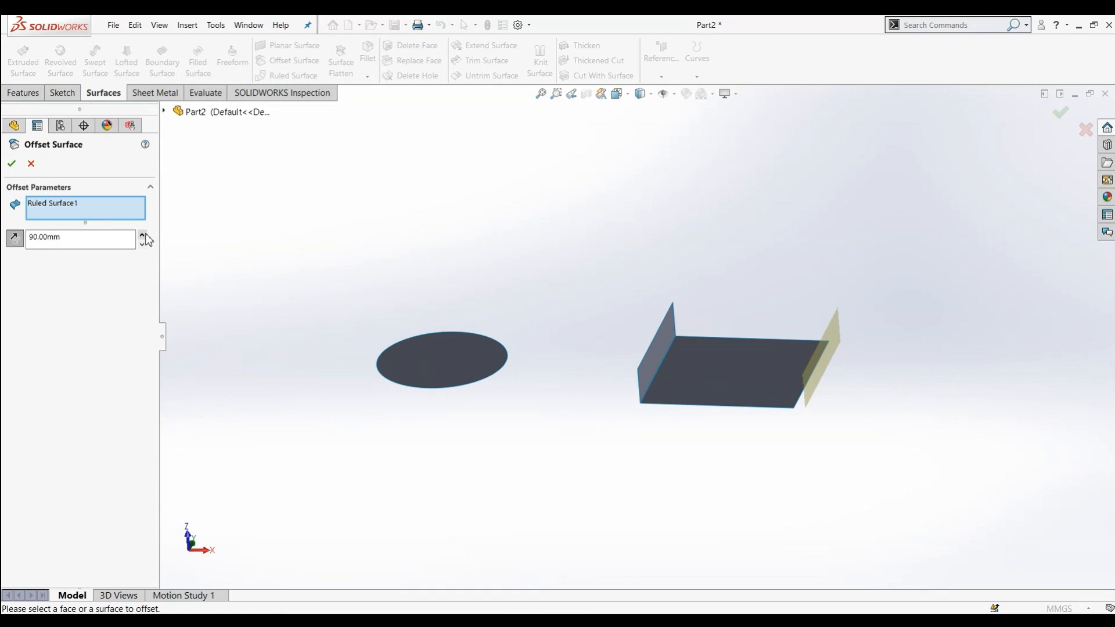
{"action": "left_click", "coordinate": [142, 245]}
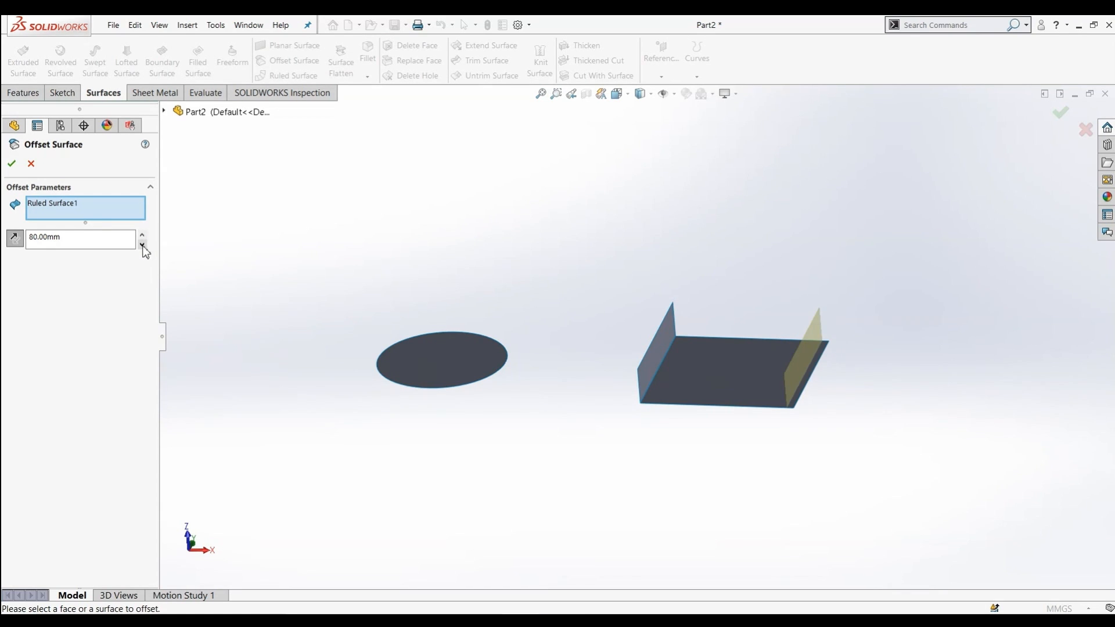
{"action": "left_click", "coordinate": [13, 166]}
Start a Tangent to Surface ruled surface on the rectangle's left edge and the circle's edge
{"action": "middle_click_drag", "start_coordinate": [457, 292], "coordinate": [397, 294]}
{"action": "middle_click_drag", "start_coordinate": [370, 296], "coordinate": [391, 333]}
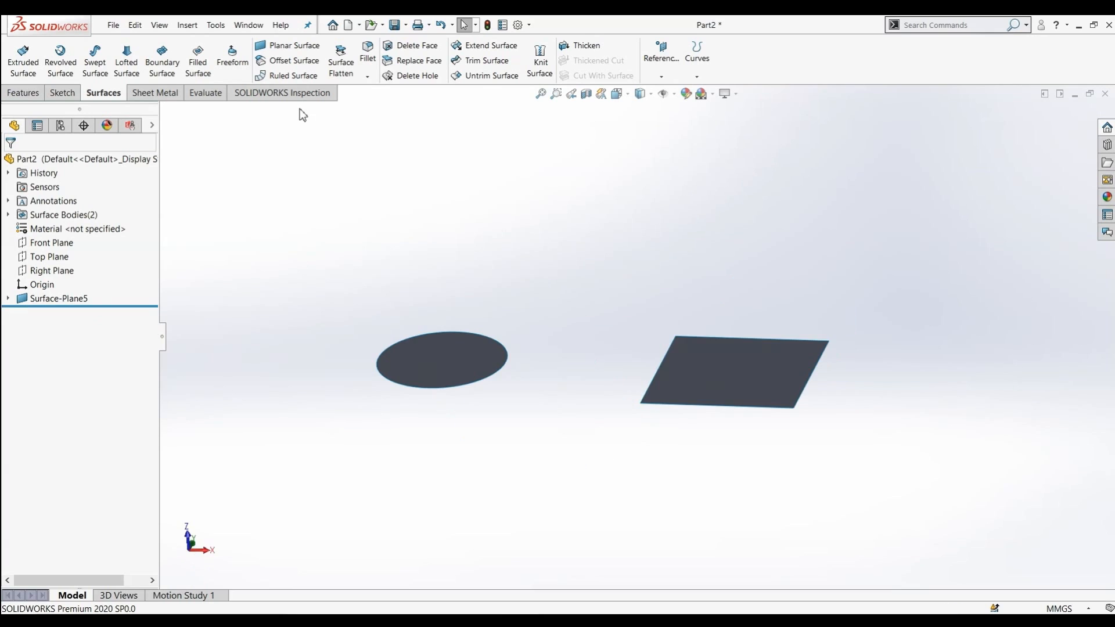
{"action": "left_click", "coordinate": [282, 77]}
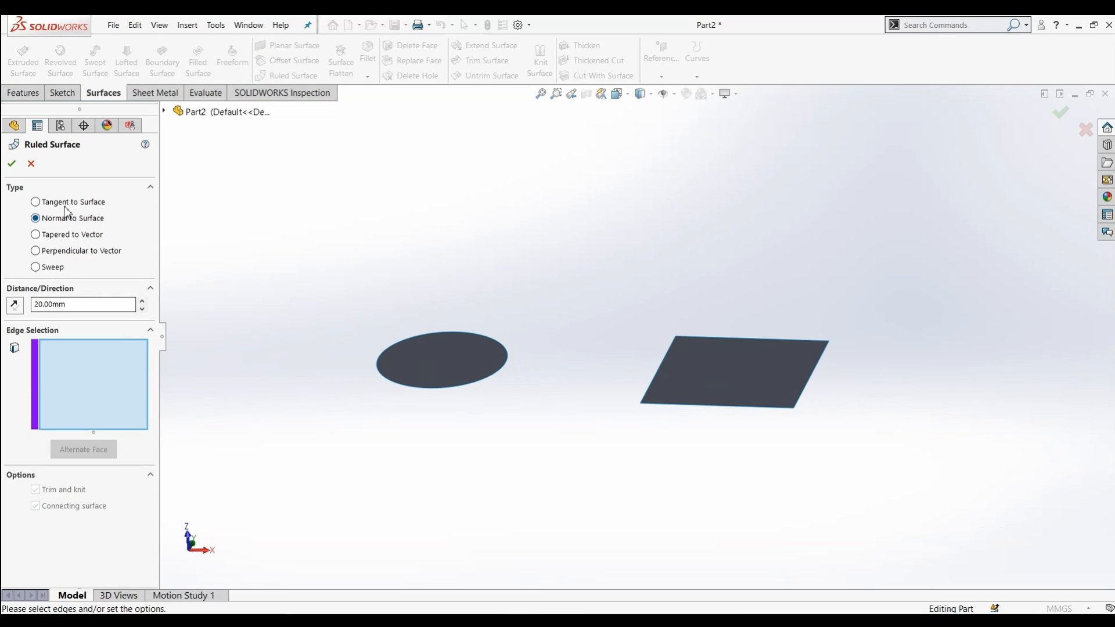
{"action": "left_click", "coordinate": [36, 202]}
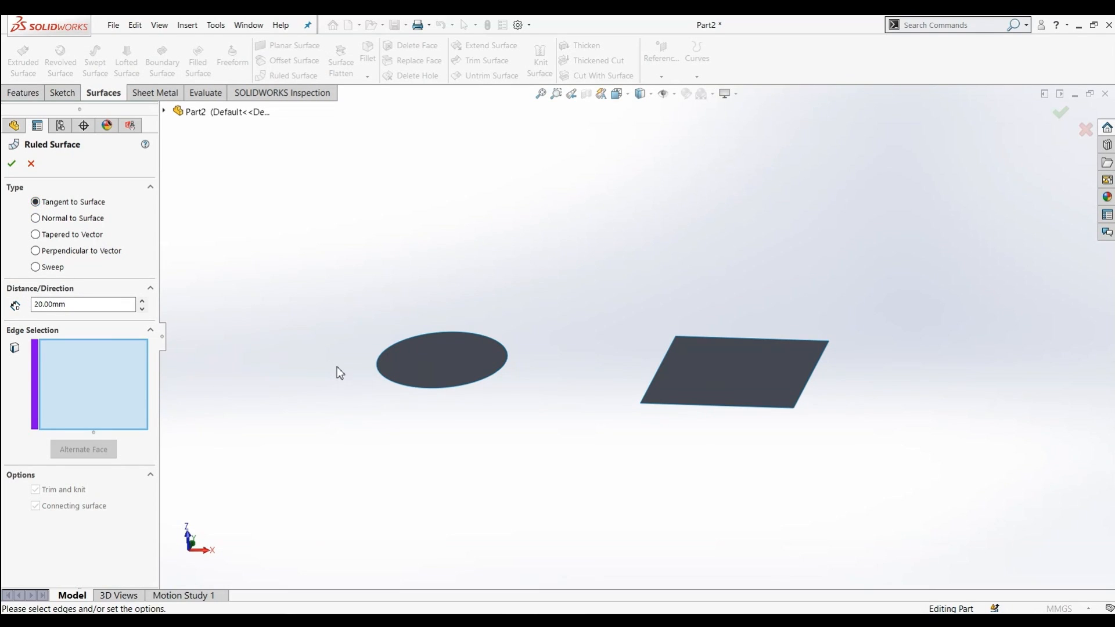
{"action": "left_click", "coordinate": [662, 371]}
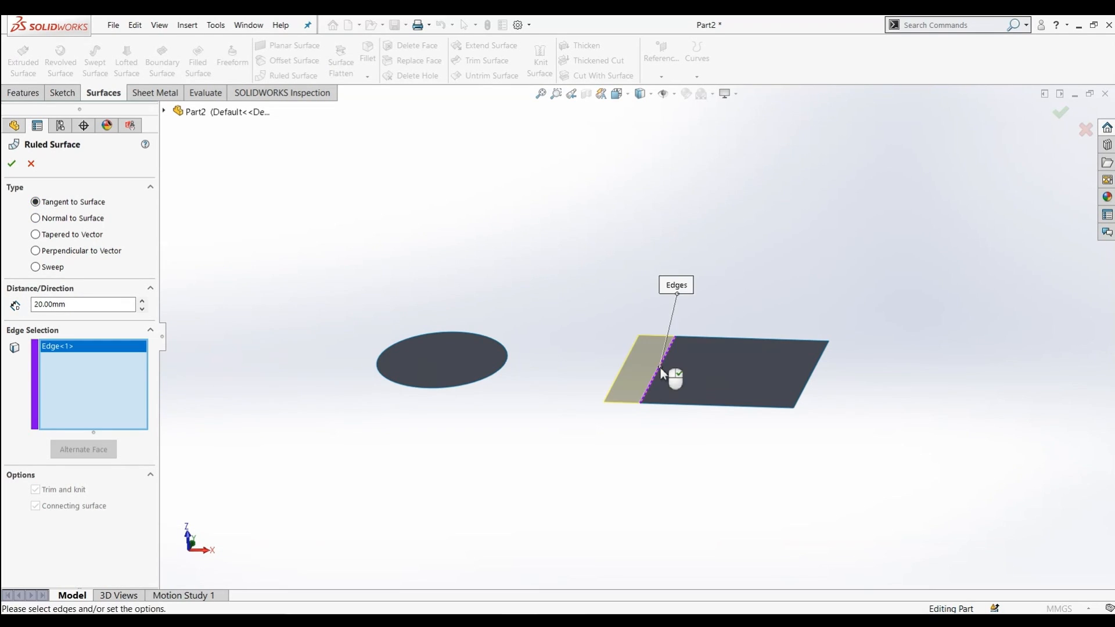
{"action": "left_click", "coordinate": [436, 387]}
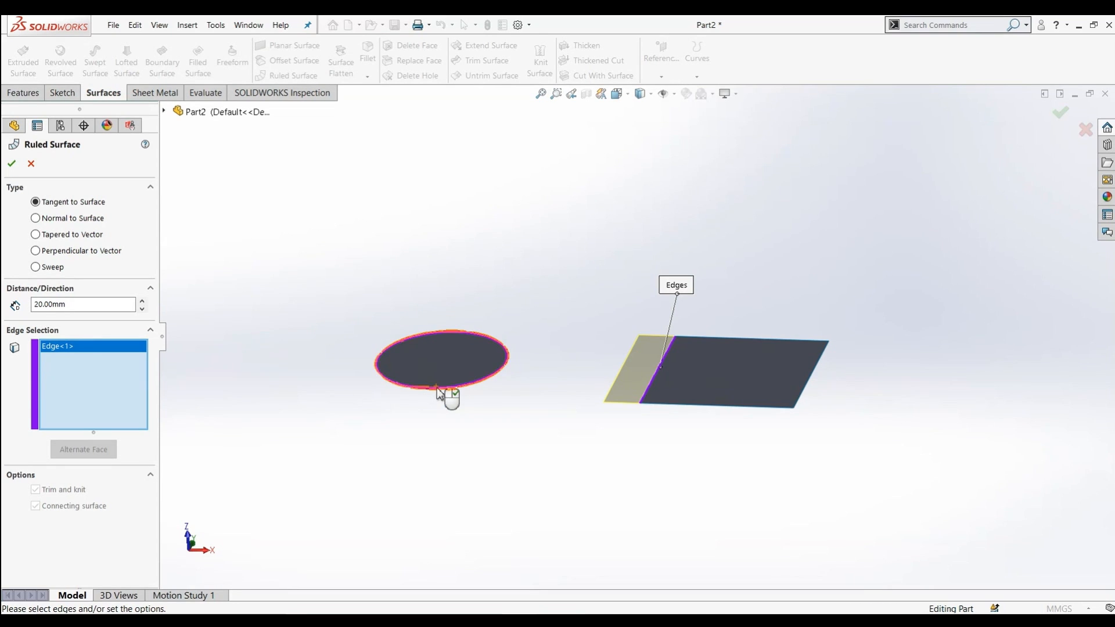
{"action": "middle_click_drag", "start_coordinate": [392, 239], "coordinate": [409, 310]}
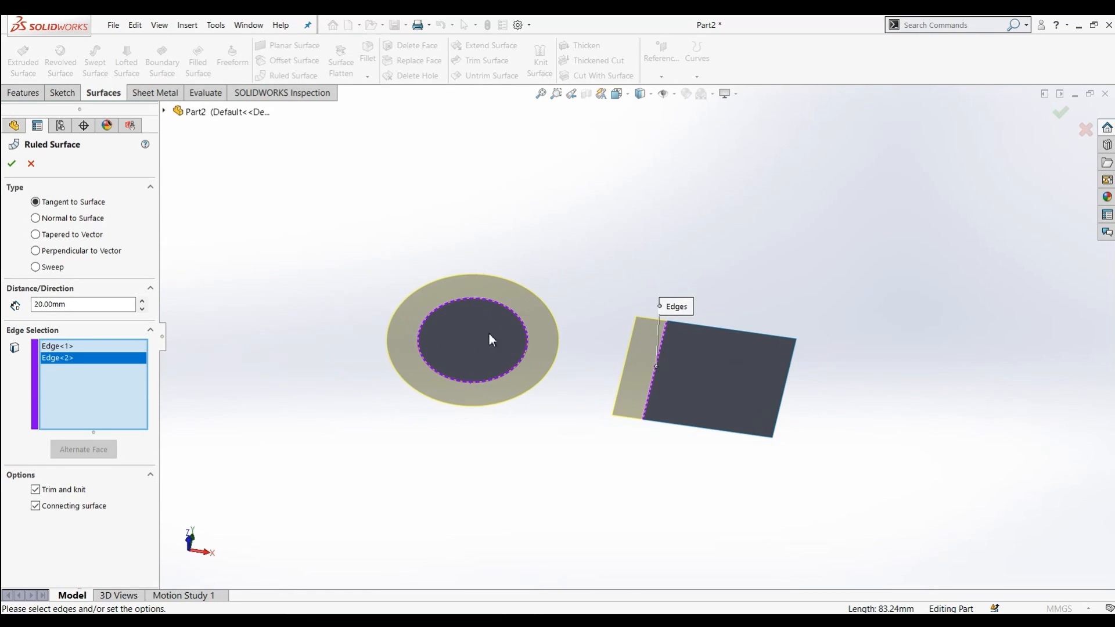
{"action": "middle_click_drag", "start_coordinate": [405, 385], "coordinate": [495, 354]}
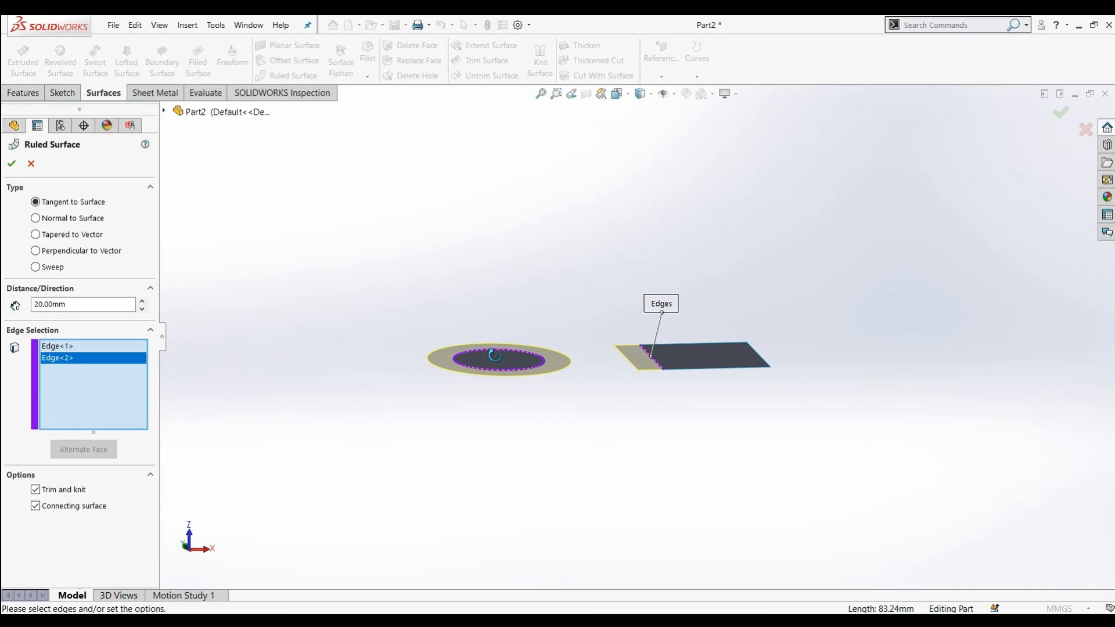
{"action": "middle_click_drag", "start_coordinate": [739, 361], "coordinate": [598, 434]}
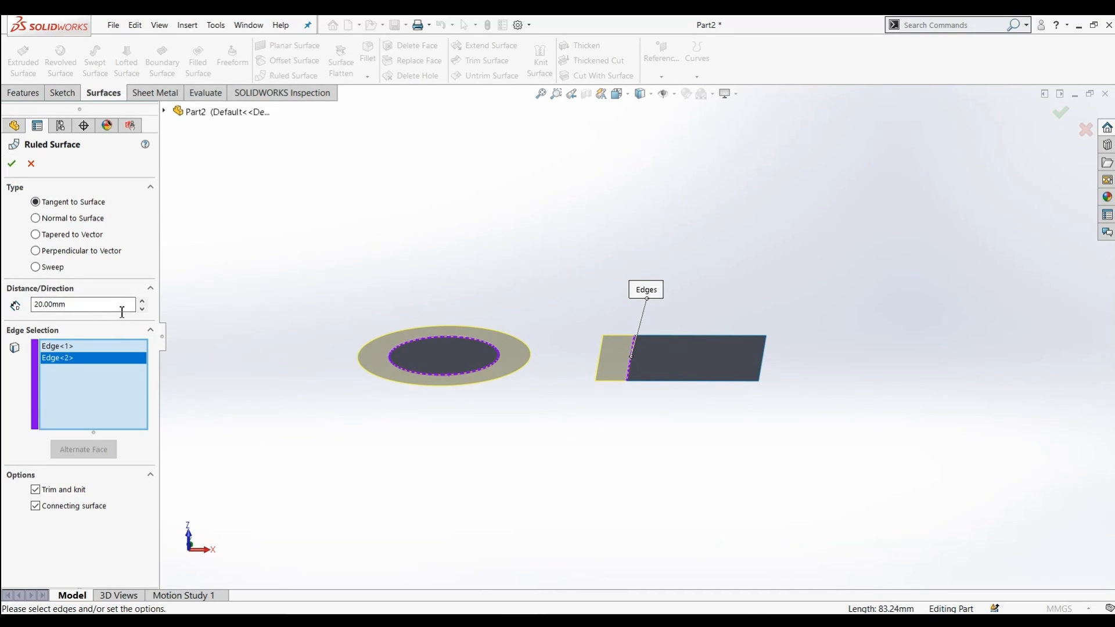
Preview the ruled surface with the Normal to Surface type at a 20 mm distance
{"action": "left_click", "coordinate": [142, 310]}
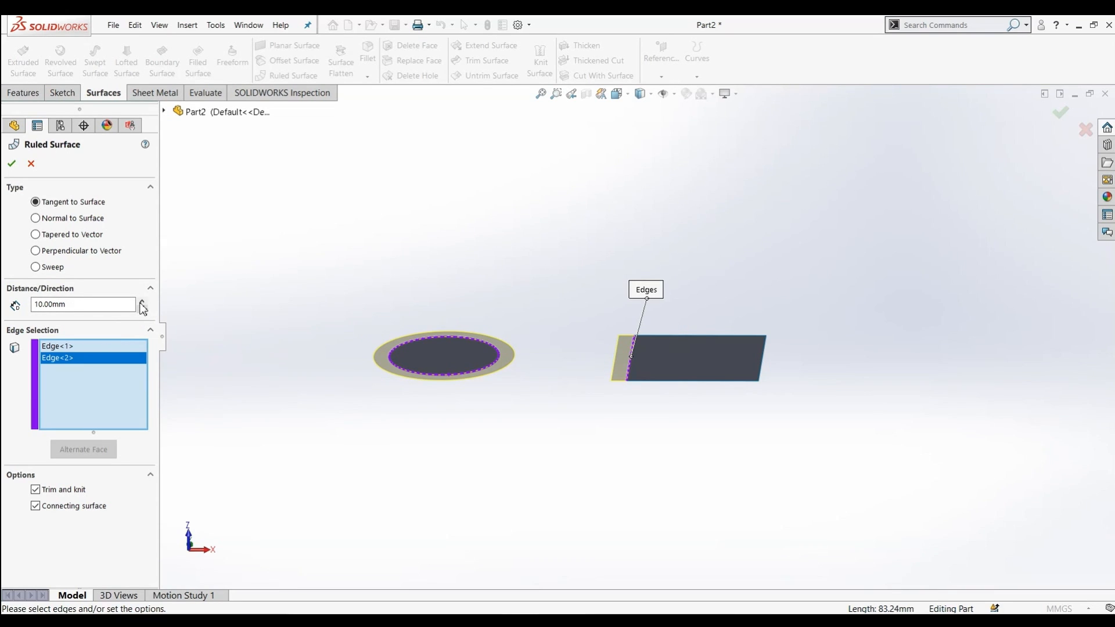
{"action": "left_click", "coordinate": [142, 300]}
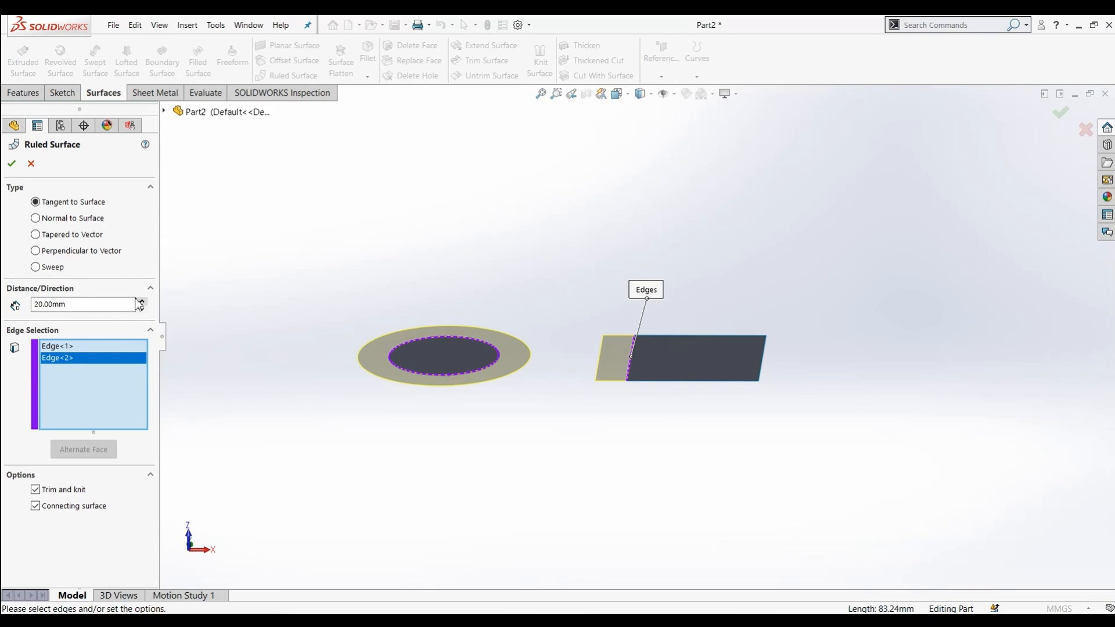
{"action": "left_click", "coordinate": [36, 219]}
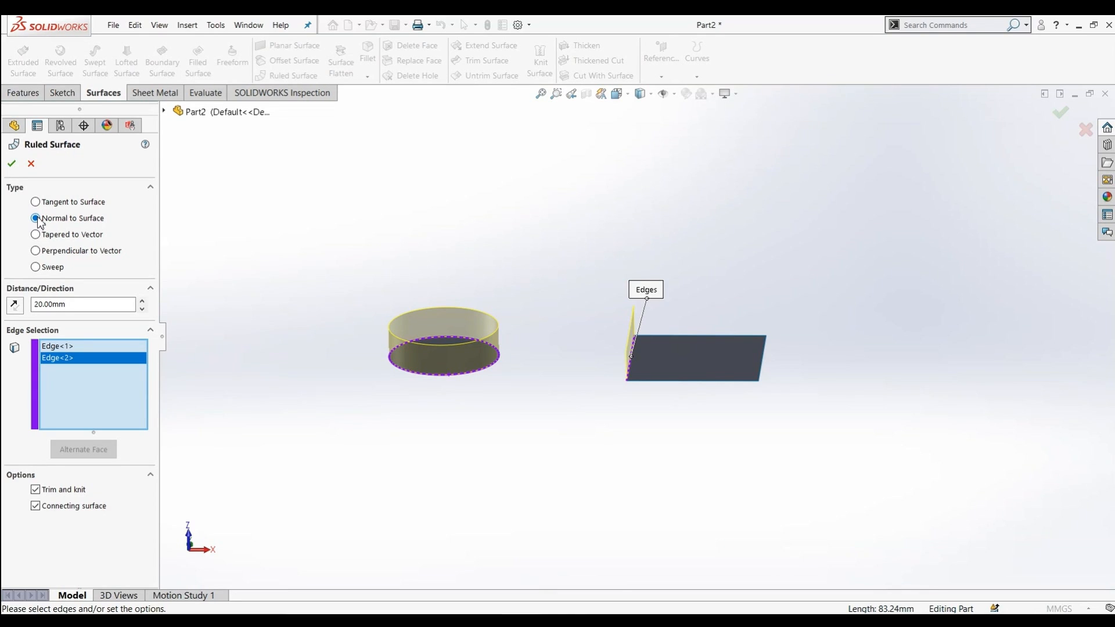
{"action": "middle_click_drag", "start_coordinate": [435, 391], "coordinate": [619, 363]}
{"action": "middle_click_drag", "start_coordinate": [535, 470], "coordinate": [577, 431]}
{"action": "scroll", "coordinate": [636, 303], "scroll_direction": "up", "scroll_amount": 2}
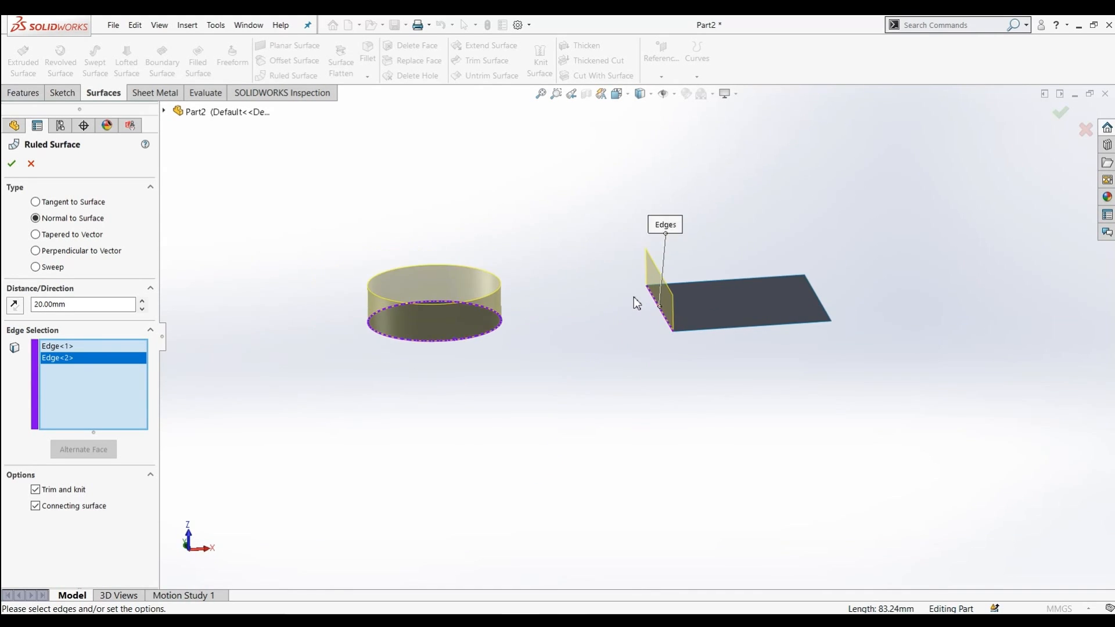
{"action": "middle_click_drag", "start_coordinate": [636, 303], "coordinate": [604, 320]}
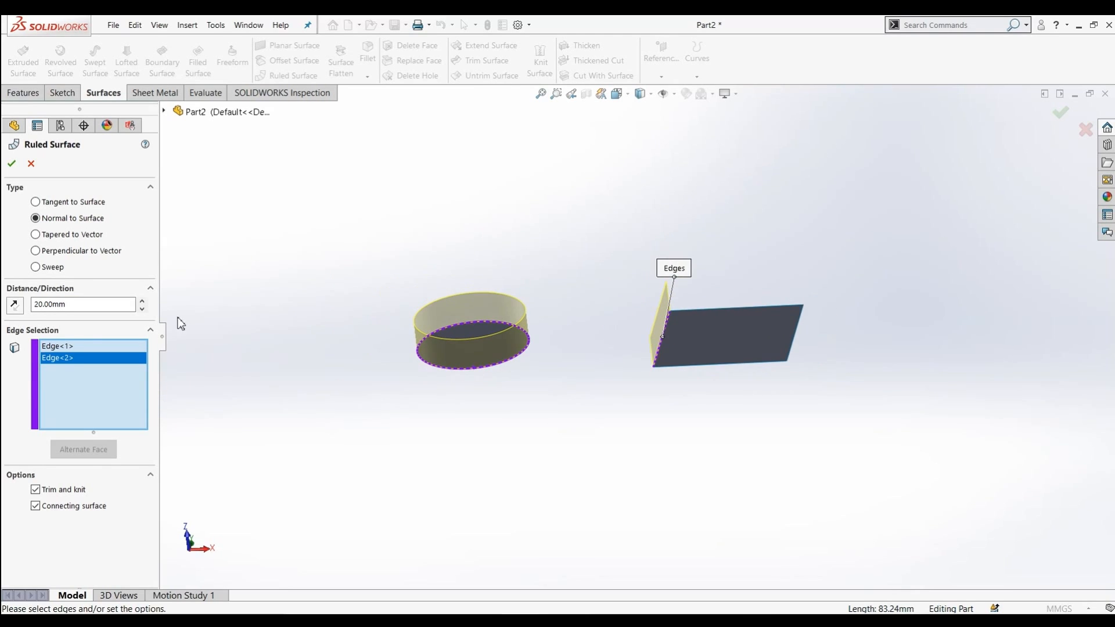
Switch the ruled surface to Tapered to Vector and set the taper angle to 15 degrees
{"action": "left_click", "coordinate": [37, 234]}
{"action": "middle_click_drag", "start_coordinate": [387, 272], "coordinate": [397, 322]}
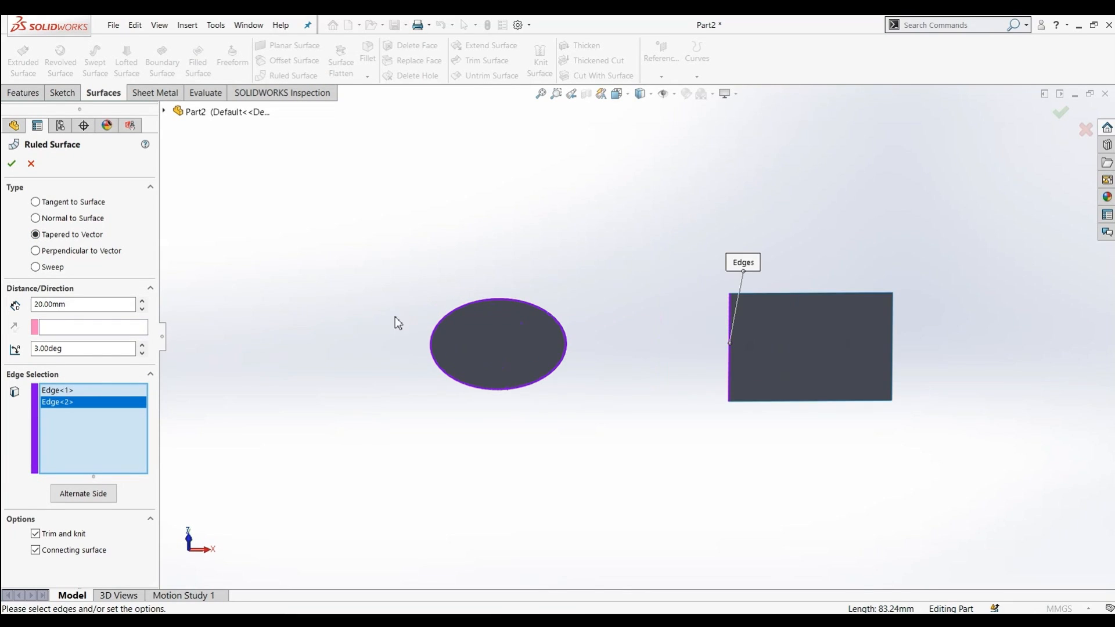
{"action": "left_click", "coordinate": [145, 347]}
{"action": "left_click", "coordinate": [145, 347]}
{"action": "left_click", "coordinate": [146, 347]}
{"action": "left_click", "coordinate": [141, 346]}
{"action": "left_click", "coordinate": [142, 346]}
{"action": "left_click", "coordinate": [142, 346]}
{"action": "left_click", "coordinate": [142, 347]}
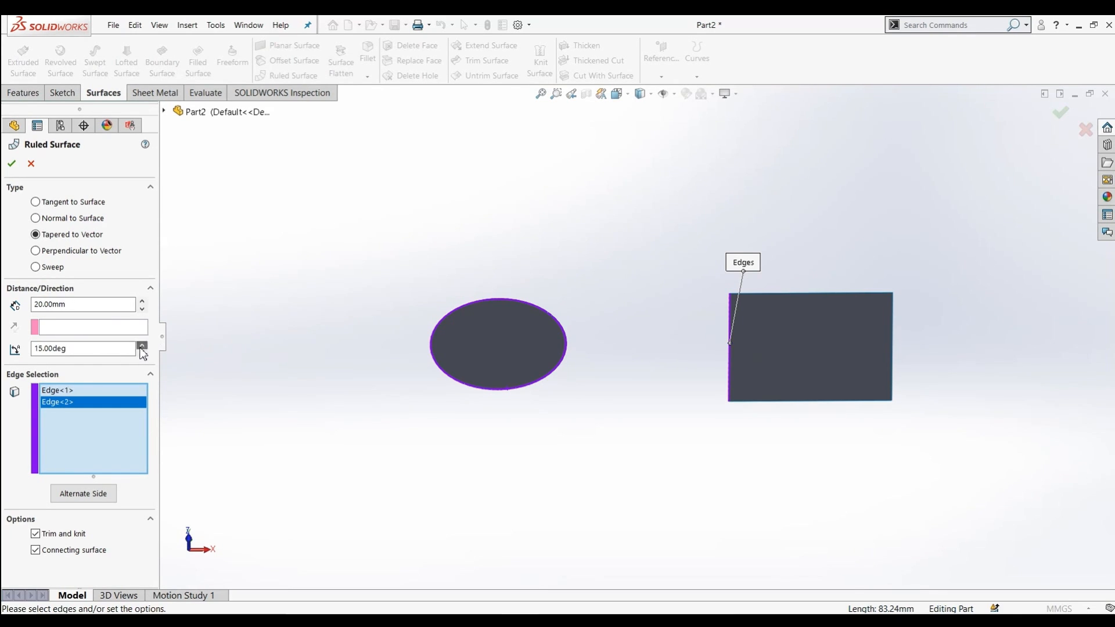
Use the circle's face as the reference vector and raise the taper angle to 21 degrees
{"action": "left_click", "coordinate": [86, 326]}
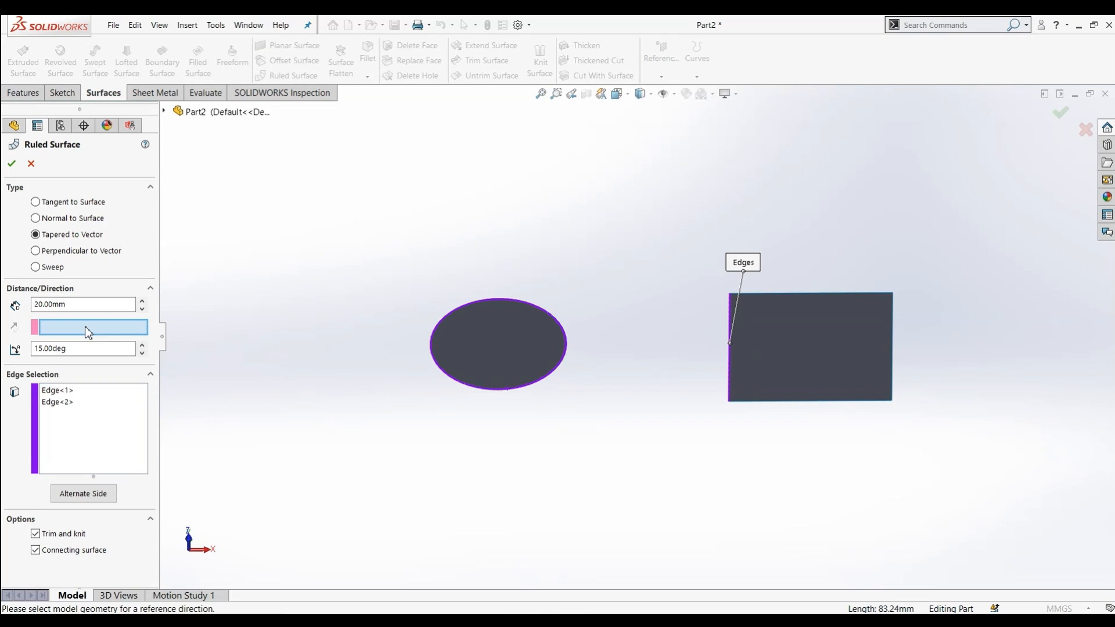
{"action": "left_click", "coordinate": [488, 329]}
{"action": "middle_click_drag", "start_coordinate": [666, 404], "coordinate": [388, 407]}
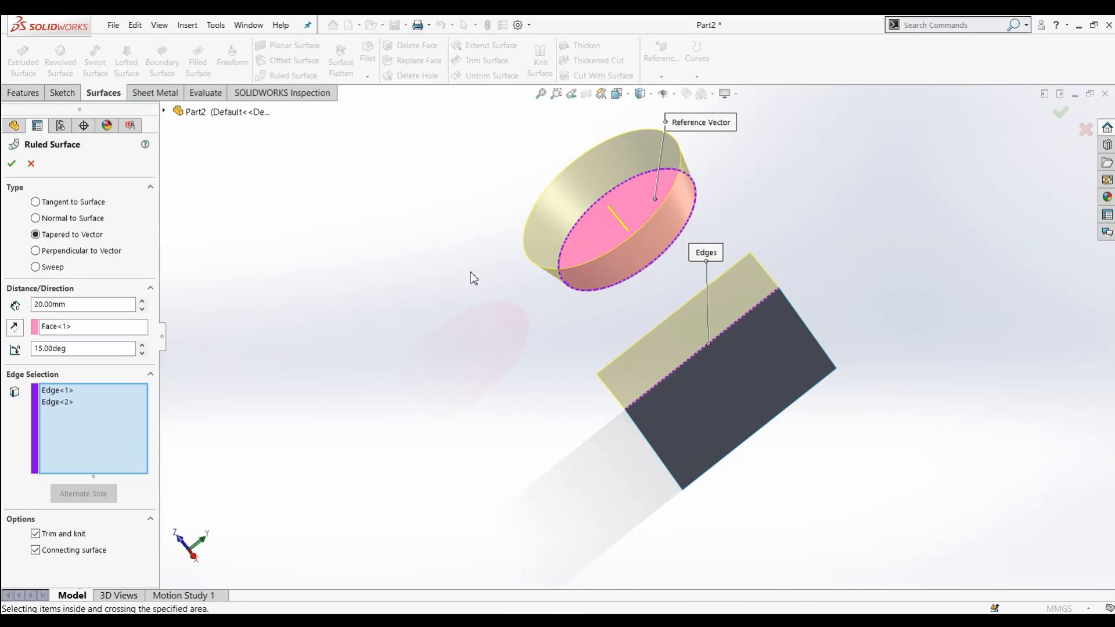
{"action": "left_click", "coordinate": [141, 345]}
{"action": "left_click", "coordinate": [141, 345]}
{"action": "left_click", "coordinate": [142, 344]}
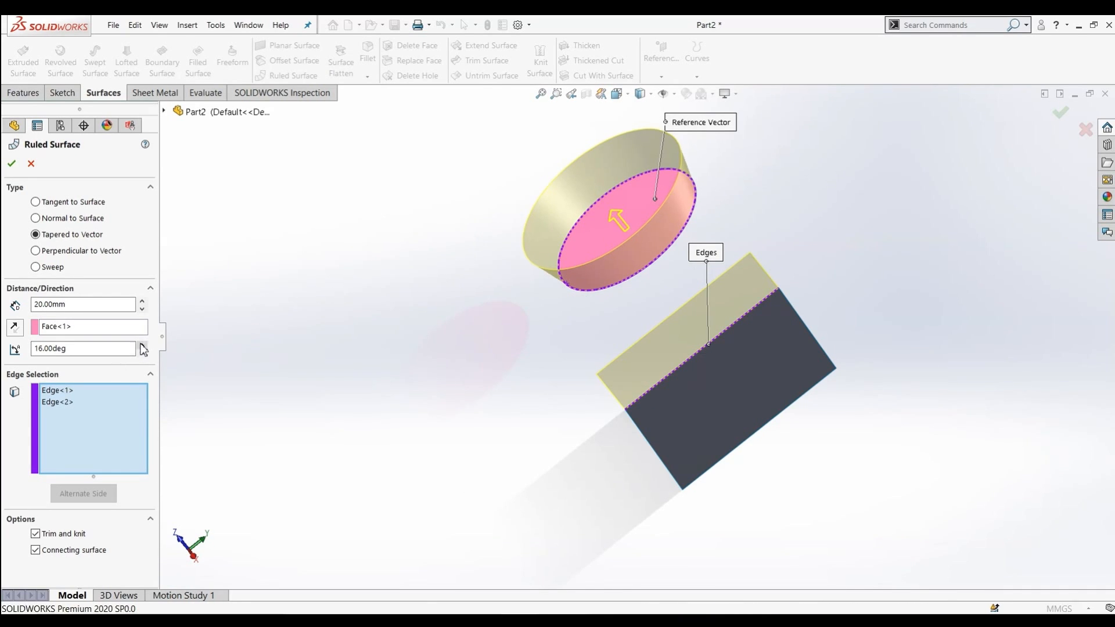
{"action": "left_click", "coordinate": [141, 344]}
{"action": "left_click", "coordinate": [141, 345]}
{"action": "left_click", "coordinate": [141, 345]}
{"action": "left_click", "coordinate": [141, 345]}
{"action": "left_click", "coordinate": [141, 344]}
{"action": "left_click", "coordinate": [141, 344]}
{"action": "left_click", "coordinate": [142, 345]}
{"action": "left_click", "coordinate": [141, 345]}
{"action": "left_click", "coordinate": [142, 344]}
{"action": "left_click", "coordinate": [141, 344]}
{"action": "left_click", "coordinate": [141, 354]}
{"action": "left_click", "coordinate": [142, 354]}
{"action": "left_click", "coordinate": [142, 354]}
{"action": "left_click", "coordinate": [142, 354]}
{"action": "left_click", "coordinate": [142, 354]}
{"action": "left_click", "coordinate": [142, 354]}
{"action": "left_click", "coordinate": [141, 354]}
{"action": "left_click", "coordinate": [142, 354]}
{"action": "left_click", "coordinate": [142, 354]}
{"action": "left_click", "coordinate": [142, 354]}
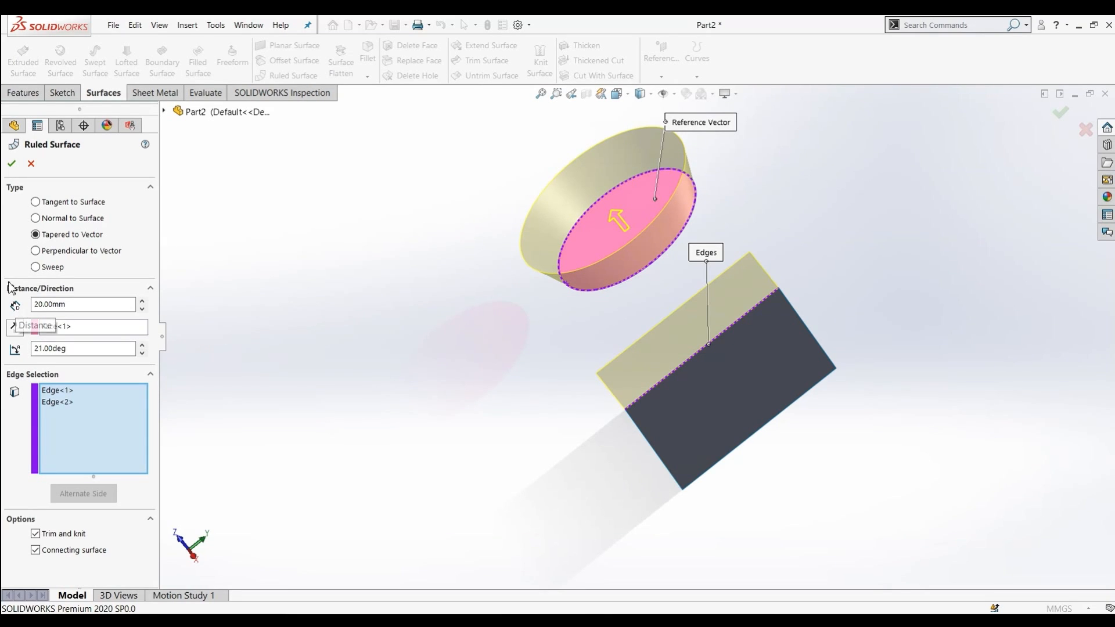
Switch the ruled surface to Perpendicular to Vector and flip its direction
{"action": "left_click", "coordinate": [36, 251]}
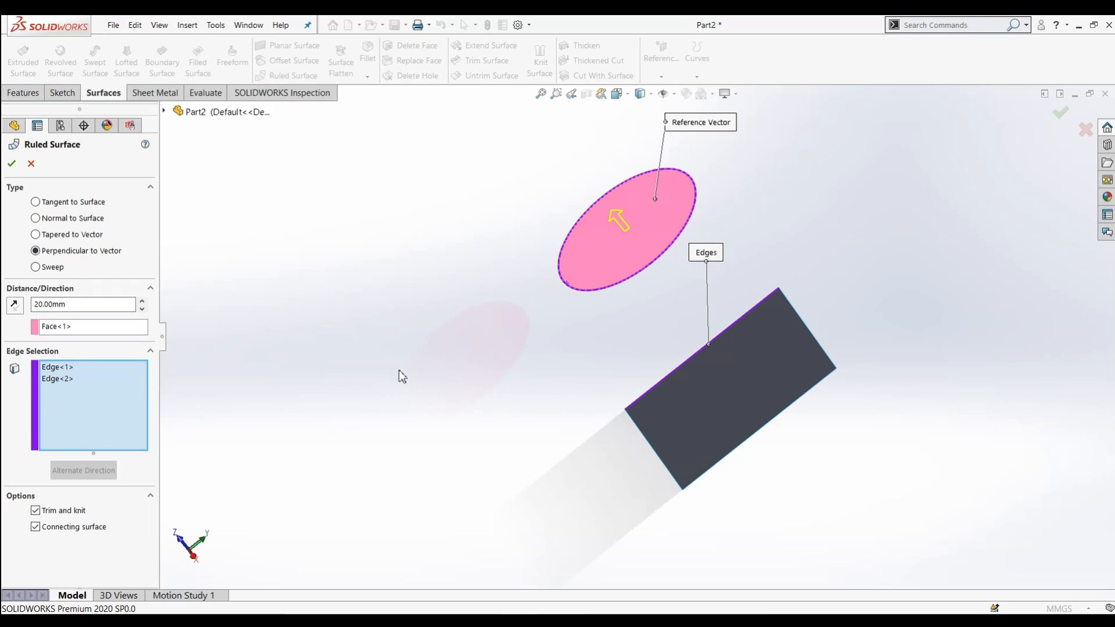
{"action": "middle_click_drag", "start_coordinate": [343, 363], "coordinate": [409, 395]}
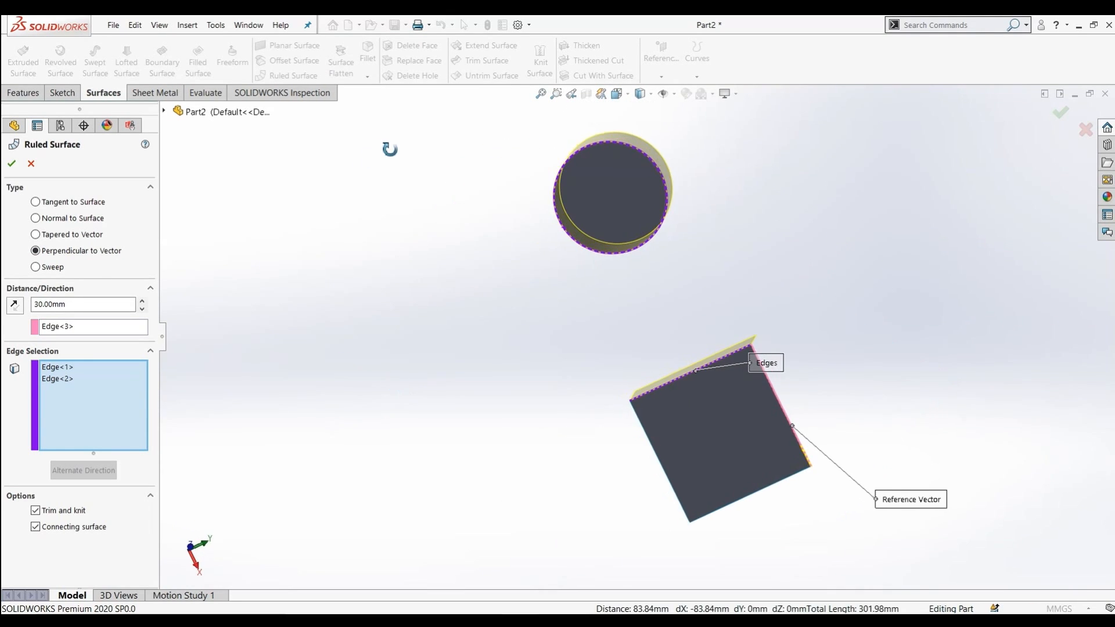
{"action": "left_click", "coordinate": [16, 309]}
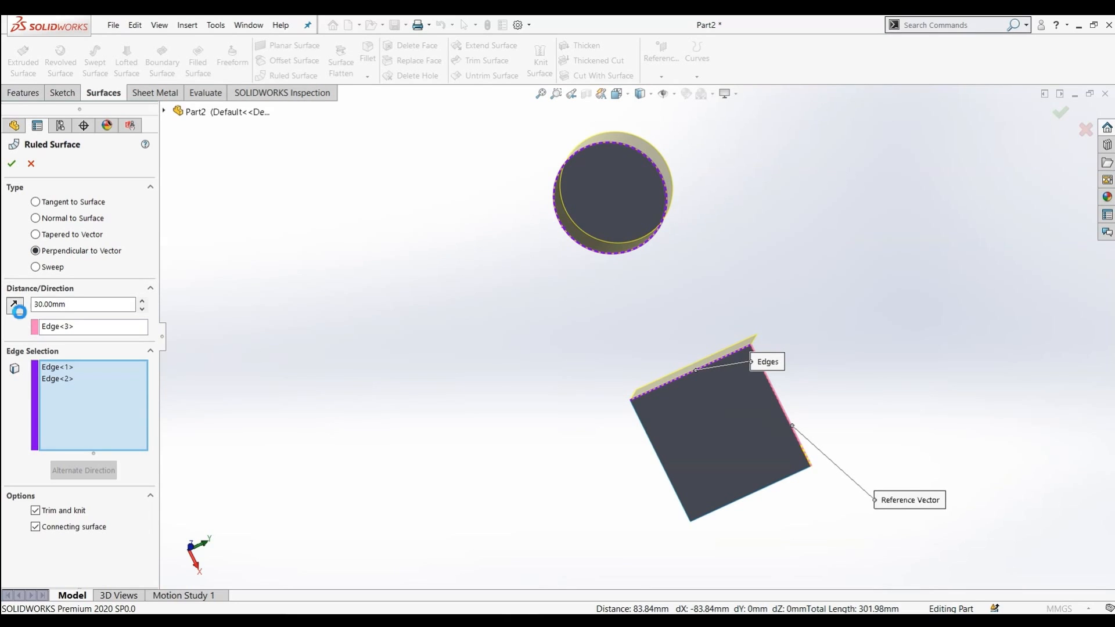
{"action": "middle_click_drag", "start_coordinate": [377, 399], "coordinate": [498, 476]}
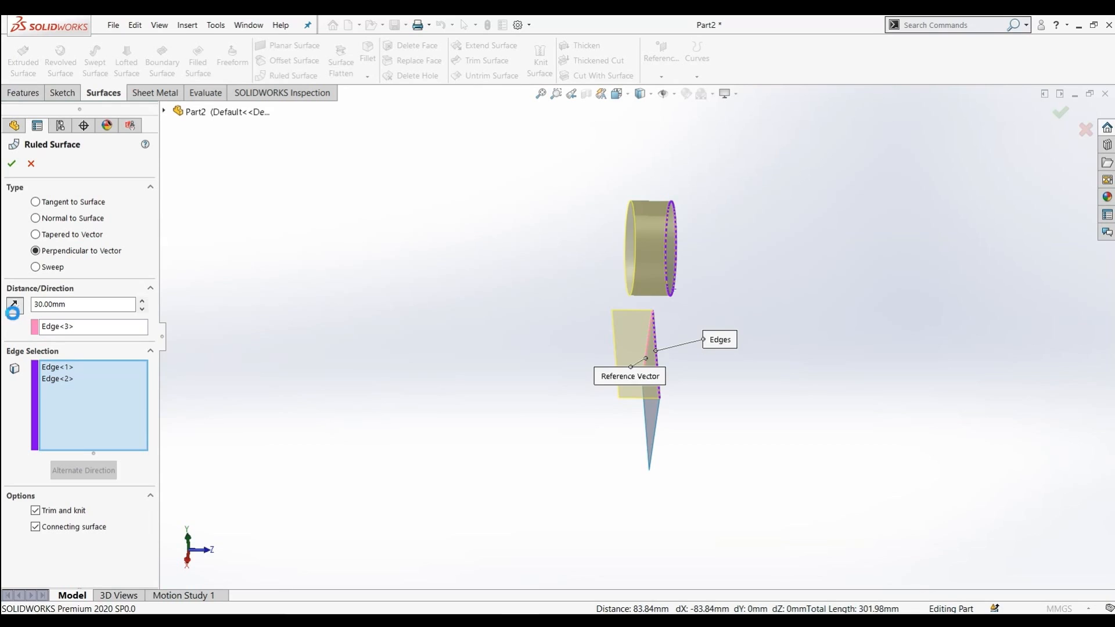
{"action": "left_click", "coordinate": [14, 308]}
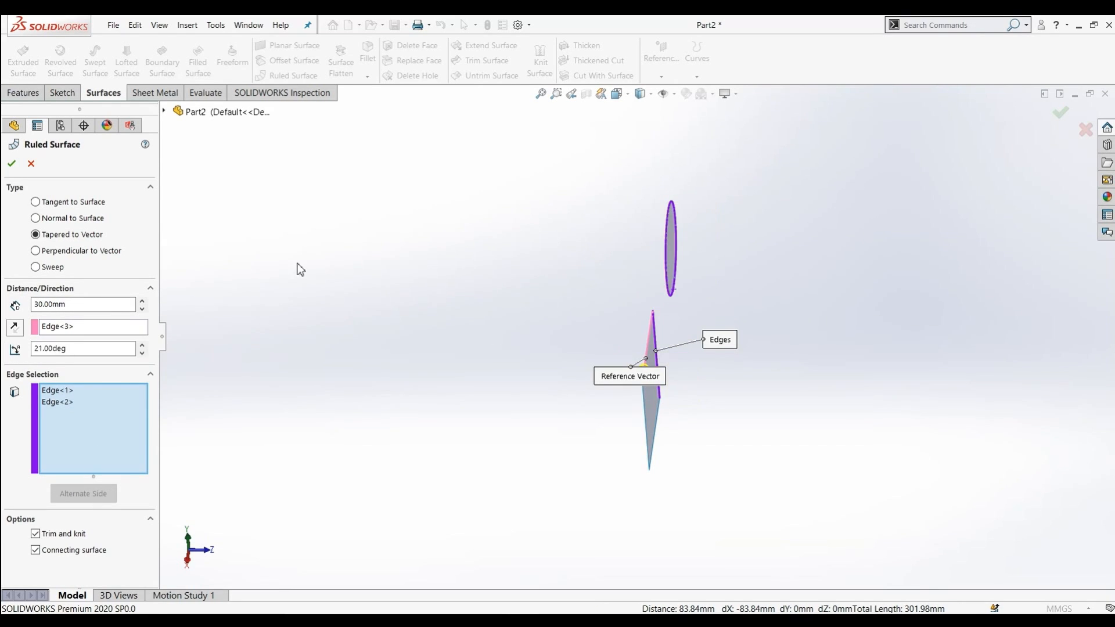
{"action": "left_click", "coordinate": [36, 251]}
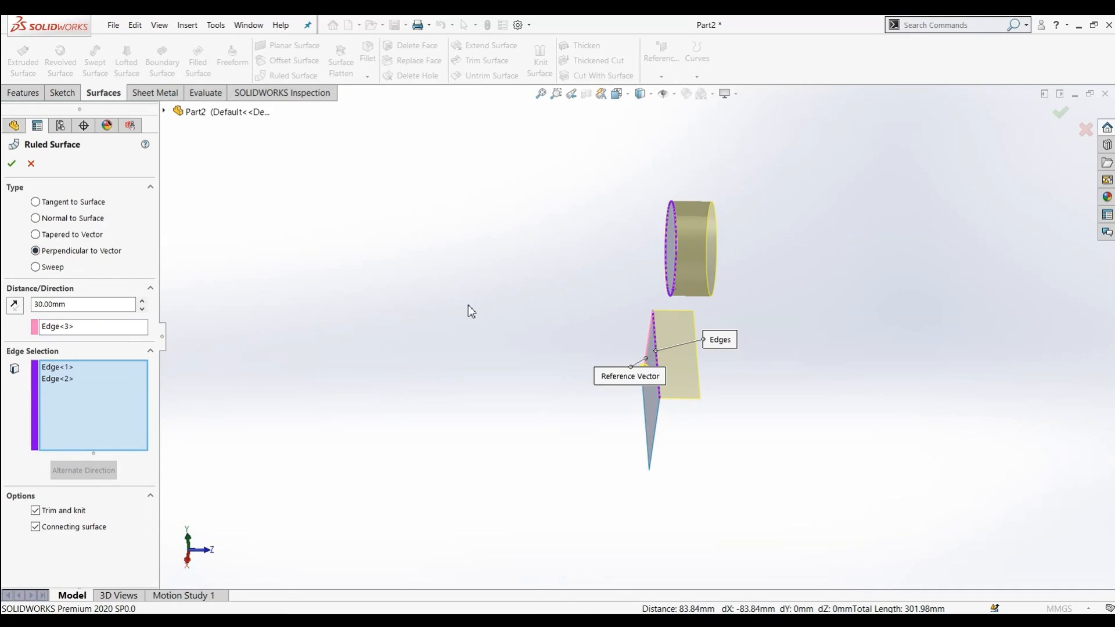
Set the perpendicular ruled surface's distance to 20 mm and activate its reference vector
{"action": "middle_click_drag", "start_coordinate": [480, 293], "coordinate": [385, 240]}
{"action": "scroll", "coordinate": [383, 238], "scroll_direction": "down", "scroll_amount": 2}
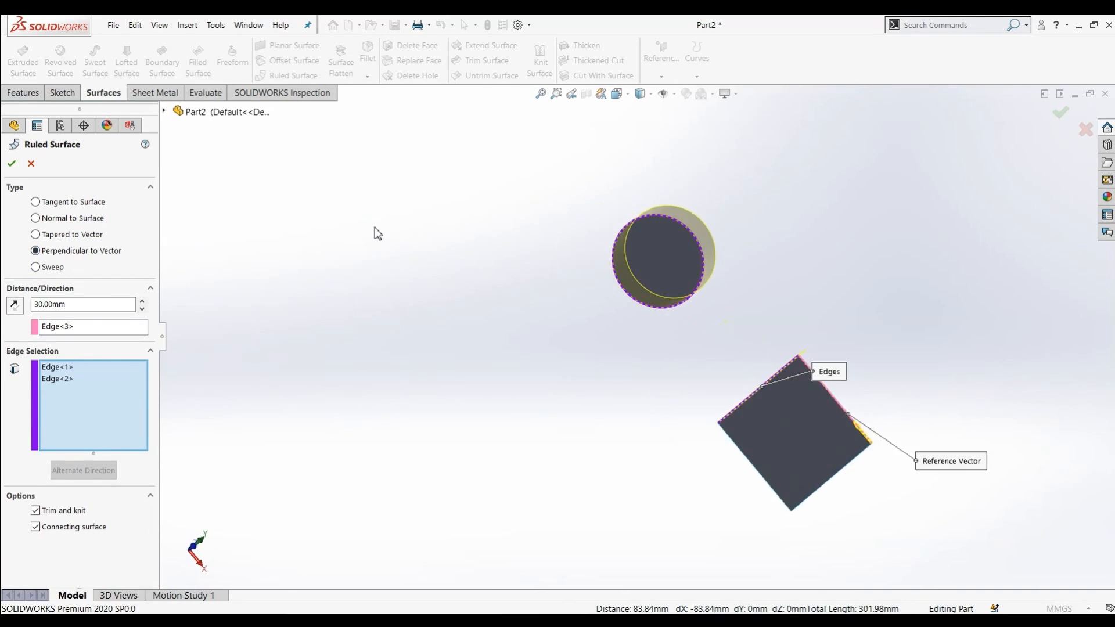
{"action": "scroll", "coordinate": [669, 349], "scroll_direction": "up", "scroll_amount": 1}
{"action": "middle_click_drag", "start_coordinate": [669, 348], "coordinate": [699, 240]}
{"action": "scroll", "coordinate": [700, 239], "scroll_direction": "down", "scroll_amount": 1}
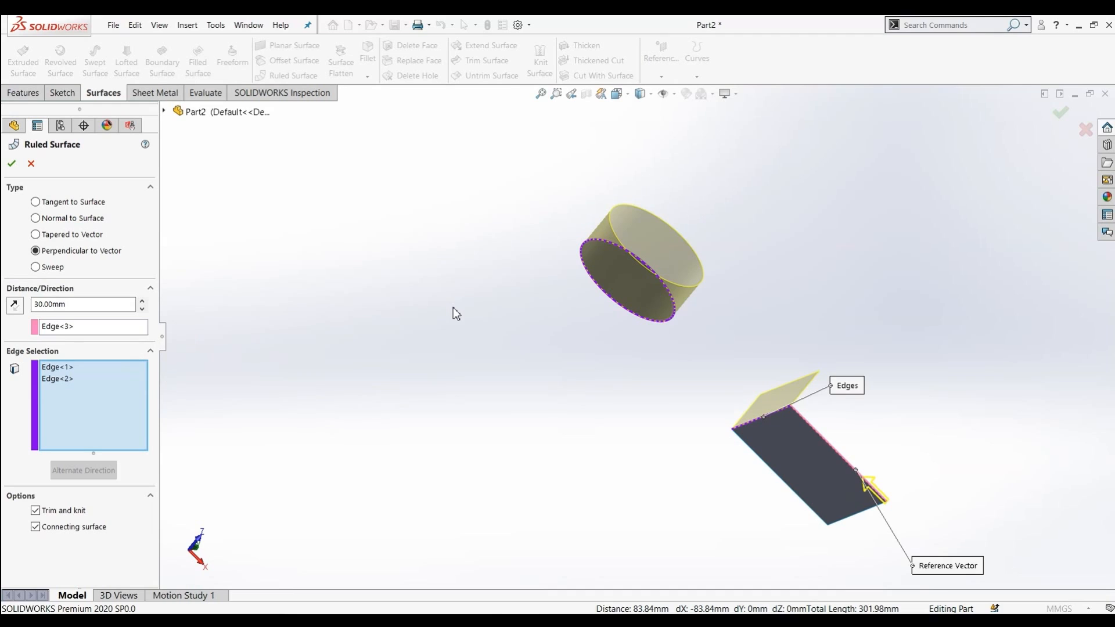
{"action": "left_click", "coordinate": [142, 310]}
{"action": "left_click", "coordinate": [122, 329]}
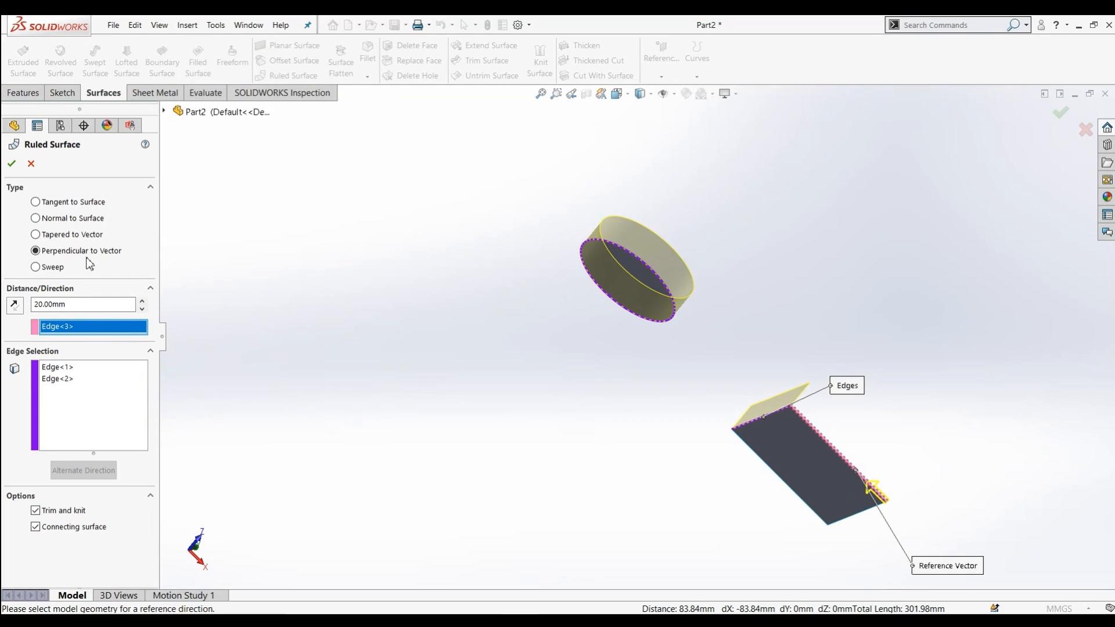
Switch the ruled surface to Sweep and clear the reference vector and edge selections
{"action": "left_click", "coordinate": [38, 268]}
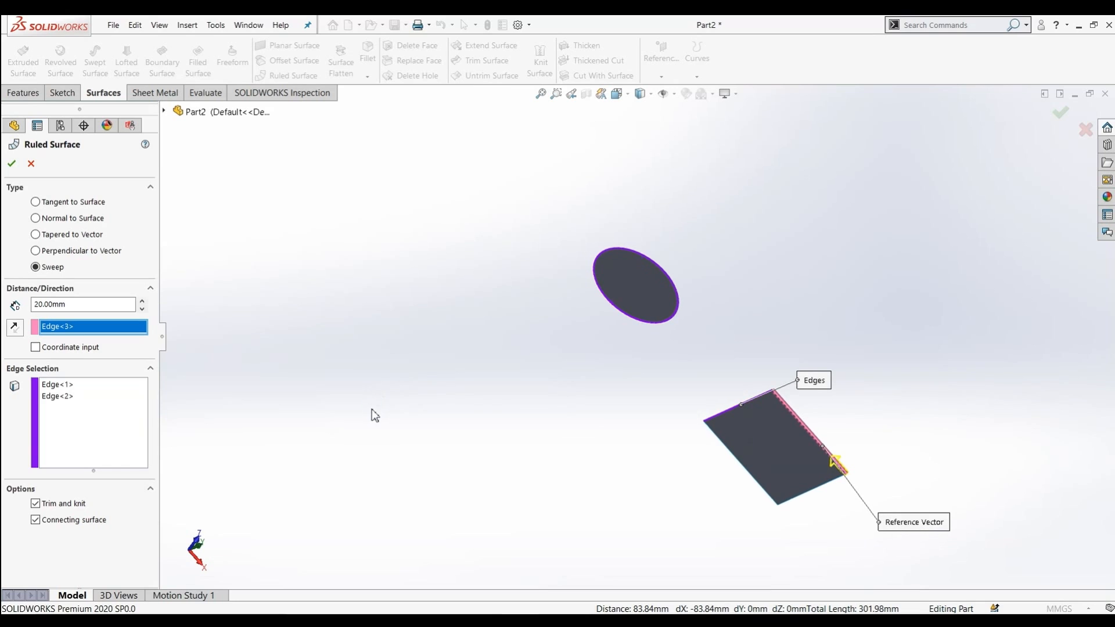
{"action": "left_click", "coordinate": [714, 417]}
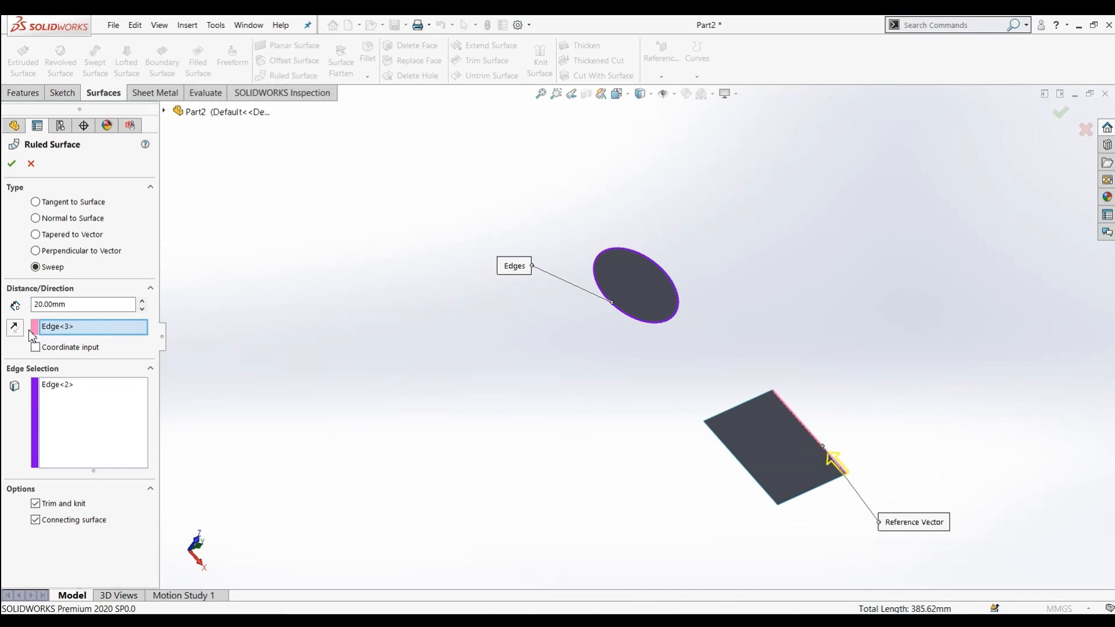
{"action": "right_click", "coordinate": [82, 329]}
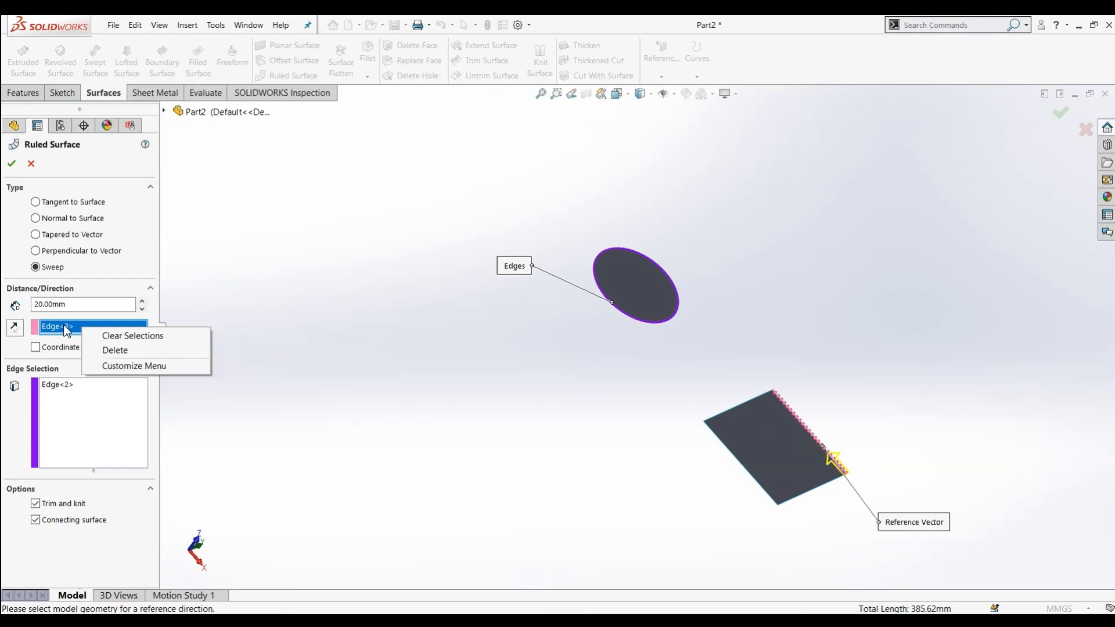
{"action": "left_click", "coordinate": [116, 335]}
{"action": "left_click", "coordinate": [71, 413]}
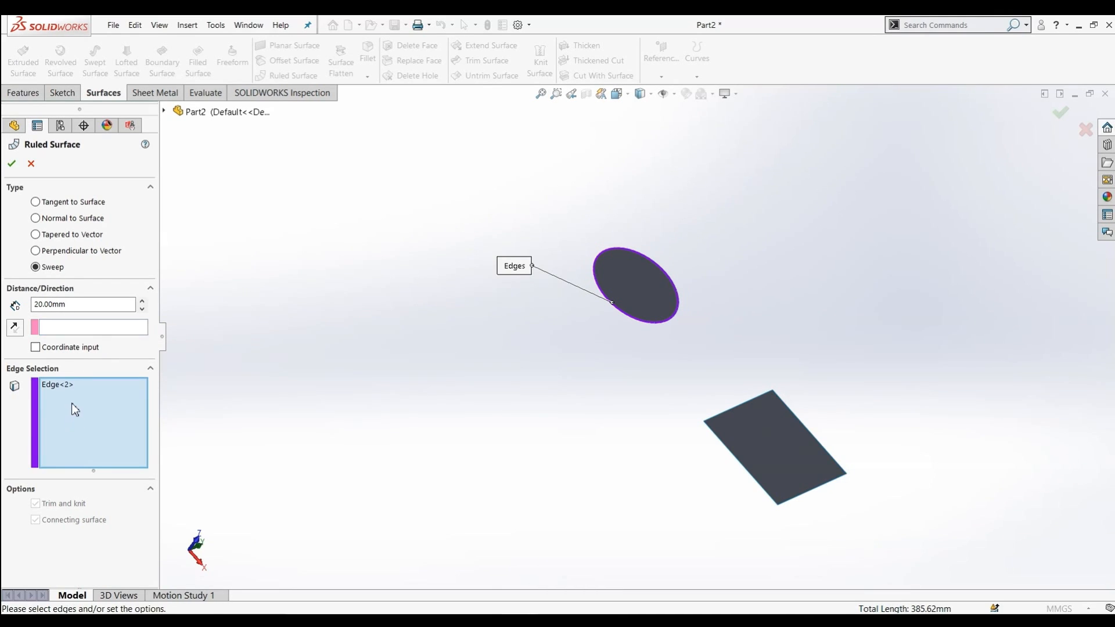
{"action": "right_click", "coordinate": [72, 403]}
{"action": "left_click", "coordinate": [95, 409]}
Select the circle's edge and the rectangle's top edge for the sweep ruled surface
{"action": "middle_click_drag", "start_coordinate": [687, 354], "coordinate": [503, 462]}
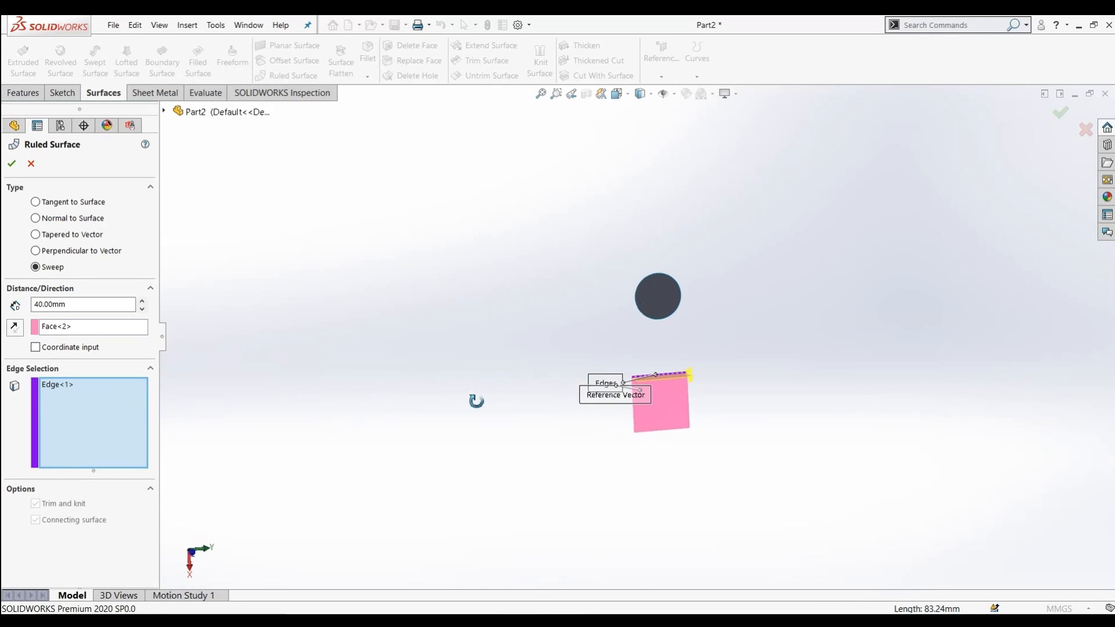
{"action": "middle_click_drag", "start_coordinate": [473, 398], "coordinate": [623, 460]}
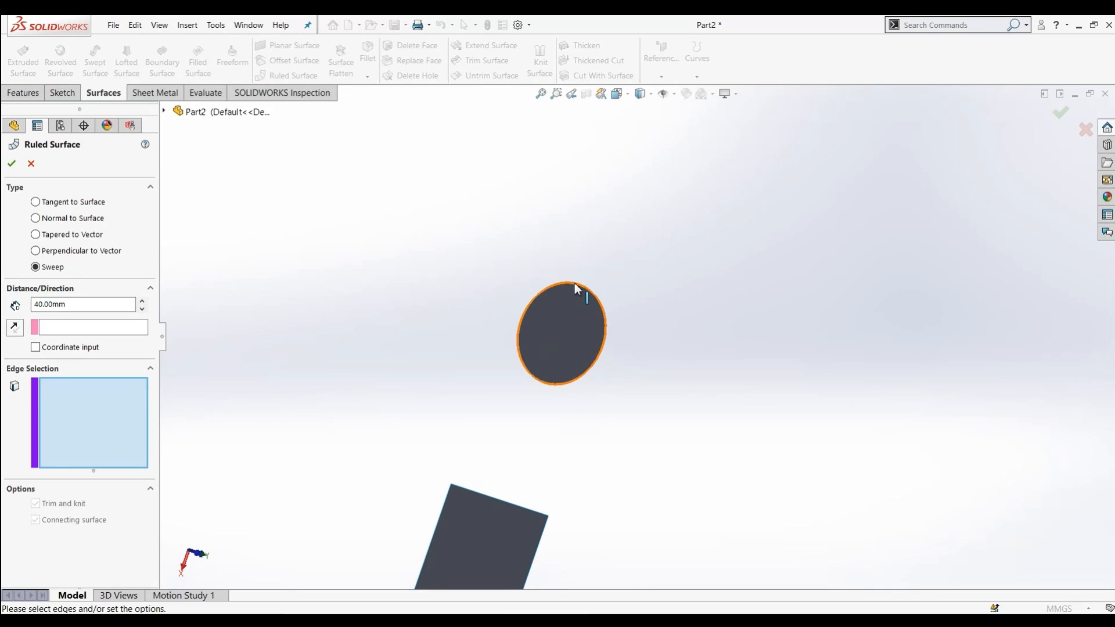
{"action": "left_click", "coordinate": [574, 283]}
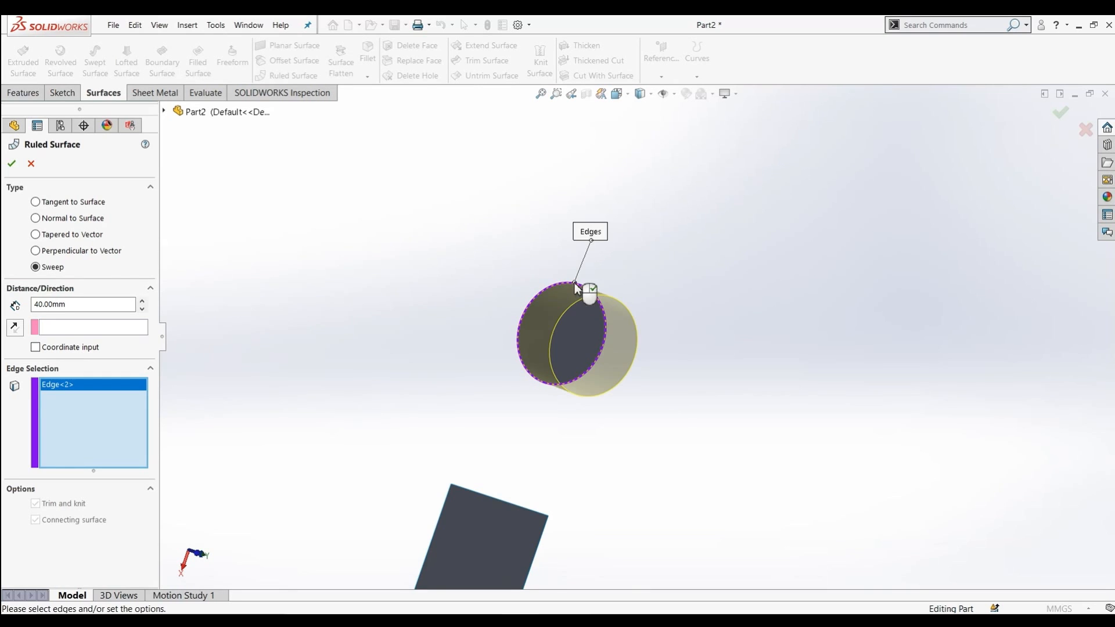
{"action": "middle_click_drag", "start_coordinate": [454, 288], "coordinate": [482, 333]}
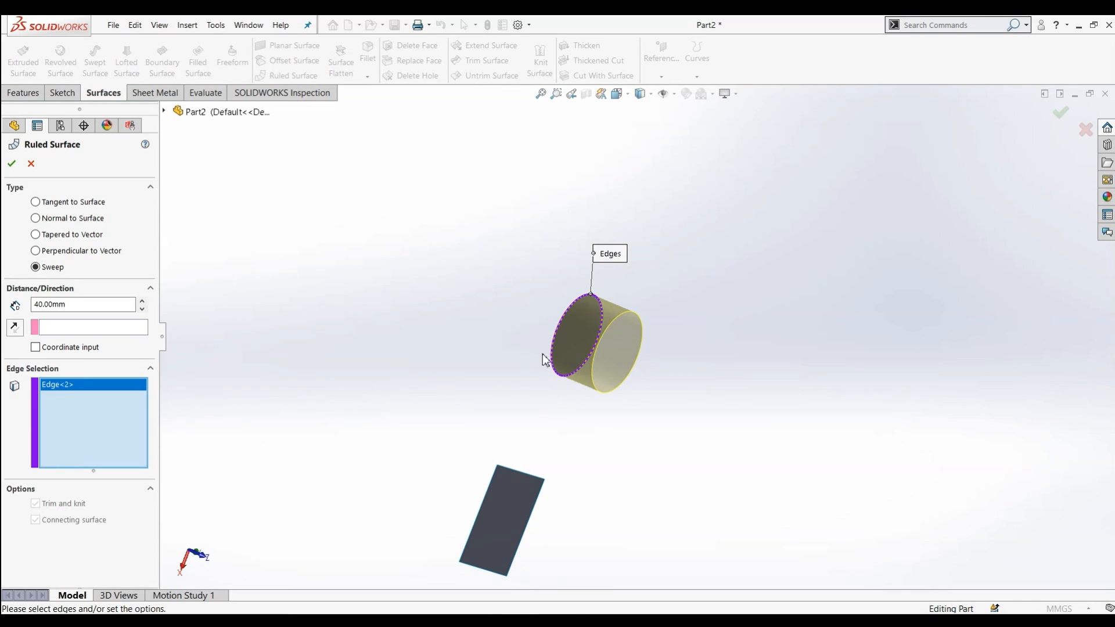
{"action": "left_click", "coordinate": [520, 474]}
{"action": "middle_click_drag", "start_coordinate": [483, 443], "coordinate": [378, 401]}
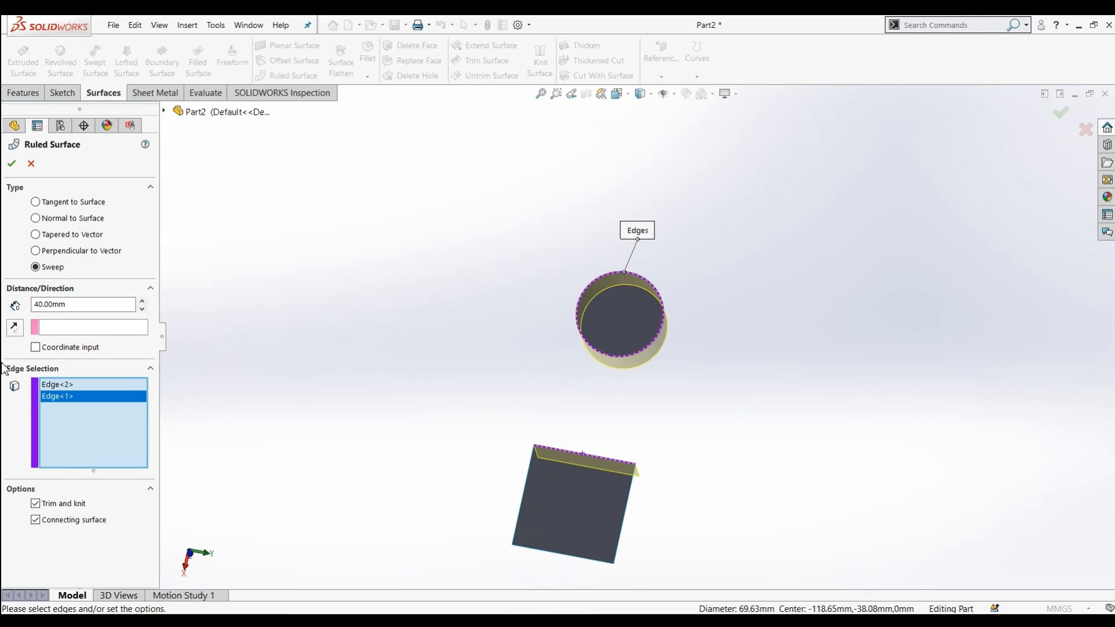
Enable coordinate input, set the sweep direction to X 20, Y 30, Z 40, and accept the surface
{"action": "left_click", "coordinate": [35, 348]}
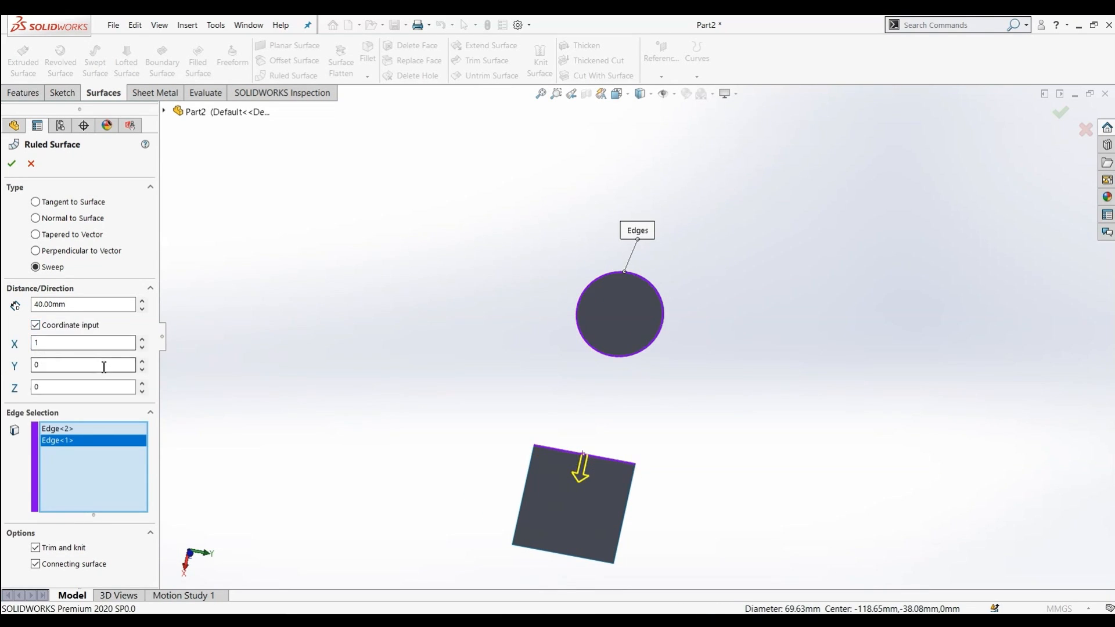
{"action": "middle_click_drag", "start_coordinate": [312, 376], "coordinate": [528, 415]}
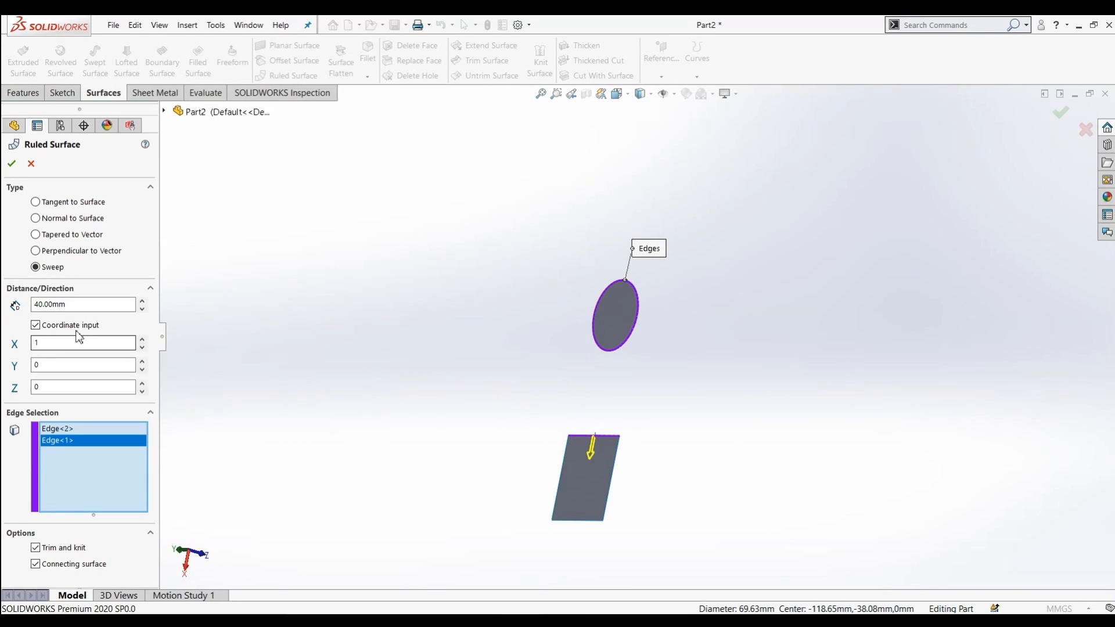
{"action": "double_click", "coordinate": [38, 345]}
{"action": "type", "text": "20"}
{"action": "left_click", "coordinate": [59, 364]}
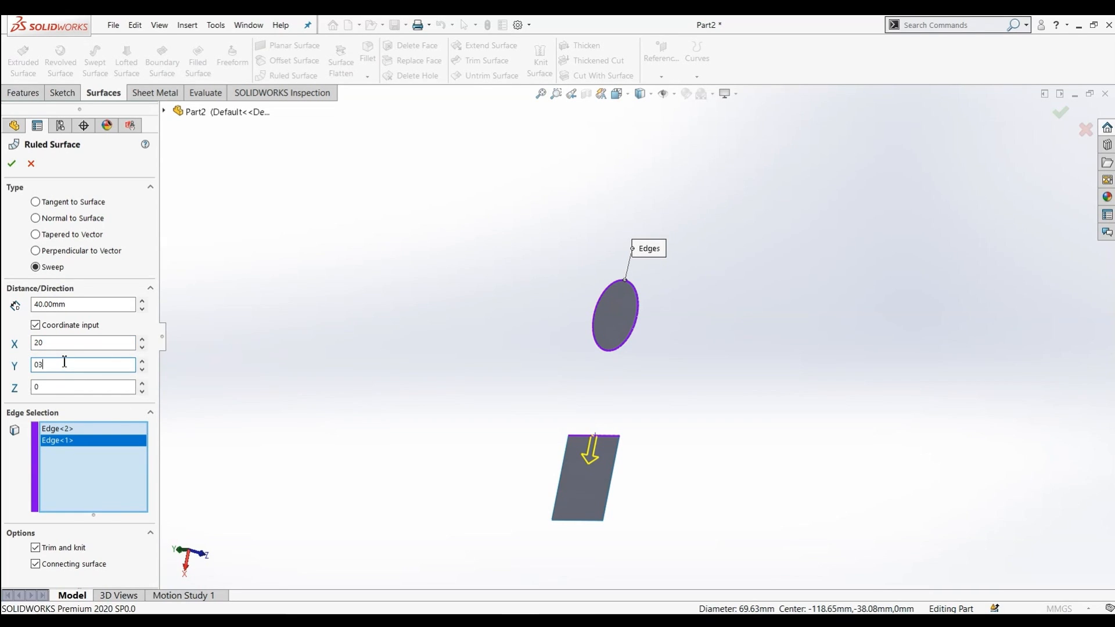
{"action": "type", "text": "30"}
{"action": "left_click", "coordinate": [55, 385]}
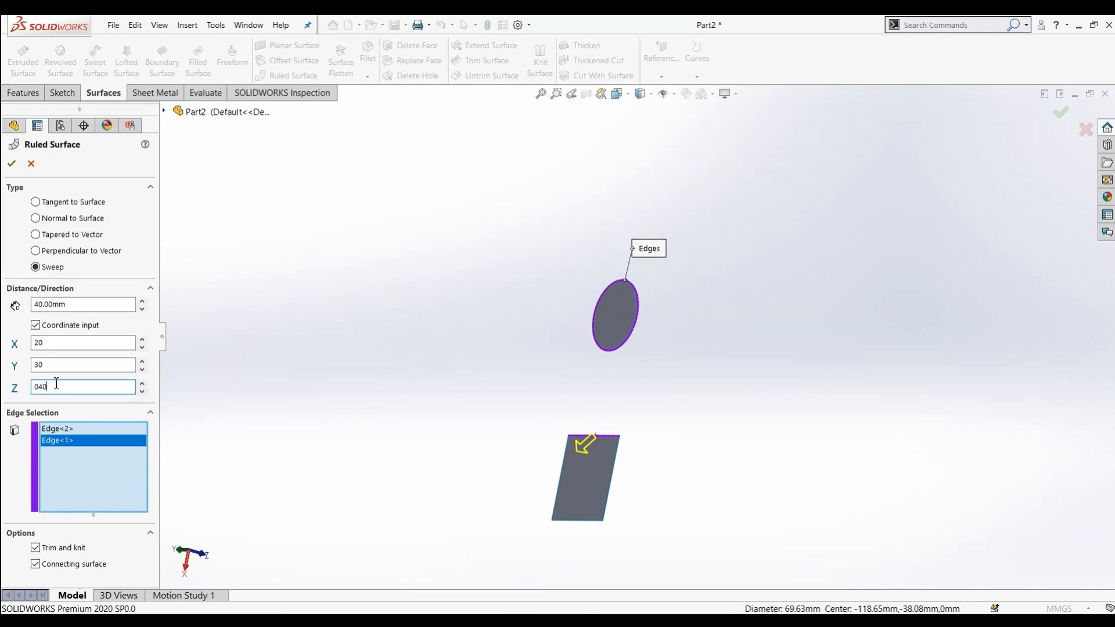
{"action": "key", "text": "Return"}
{"action": "mouse_move", "coordinate": [294, 343]}
{"action": "middle_mouse_down"}
{"action": "mouse_move", "coordinate": [340, 370]}
{"action": "mouse_move", "coordinate": [391, 329]}
{"action": "mouse_move", "coordinate": [326, 291]}
{"action": "mouse_move", "coordinate": [238, 273]}
{"action": "mouse_move", "coordinate": [234, 330]}
{"action": "mouse_move", "coordinate": [286, 363]}
{"action": "mouse_move", "coordinate": [386, 326]}
{"action": "mouse_move", "coordinate": [362, 296]}
{"action": "mouse_move", "coordinate": [453, 344]}
{"action": "mouse_move", "coordinate": [500, 346]}
{"action": "mouse_move", "coordinate": [517, 301]}
{"action": "mouse_move", "coordinate": [482, 284]}
{"action": "mouse_move", "coordinate": [515, 316]}
{"action": "middle_mouse_up"}
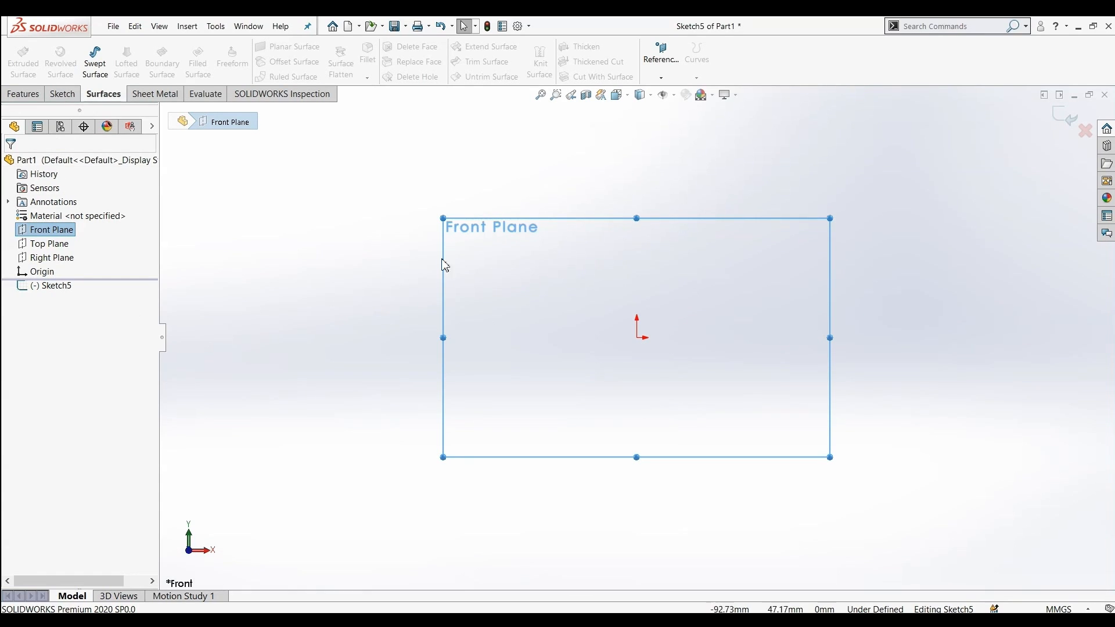
Sketch a wavy four-point spline on the Front Plane
{"action": "left_click", "coordinate": [56, 91]}
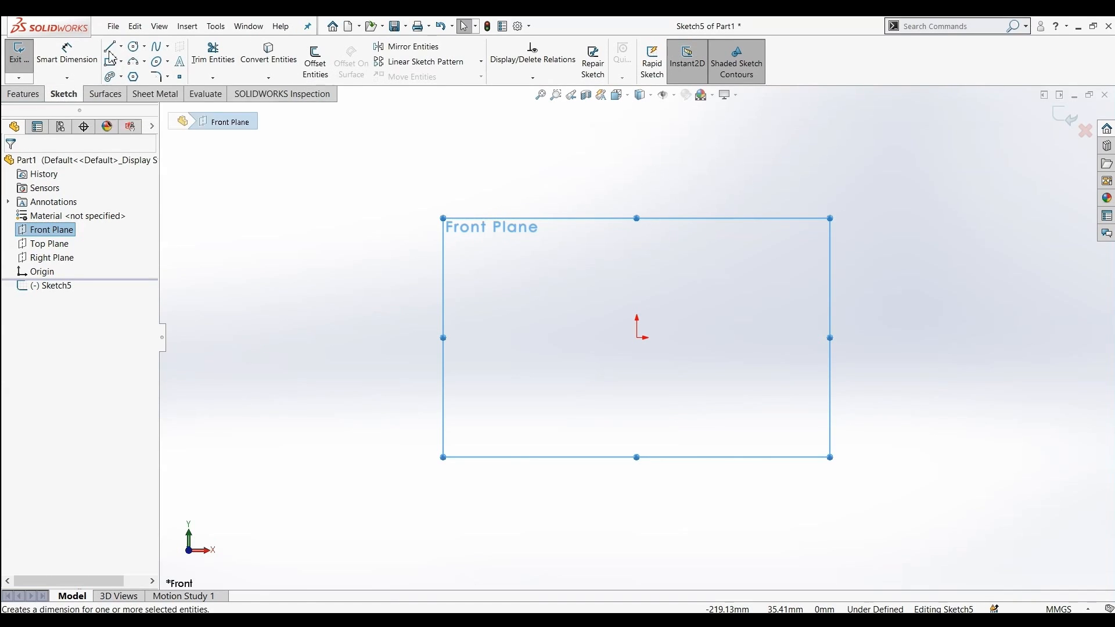
{"action": "left_click", "coordinate": [156, 46]}
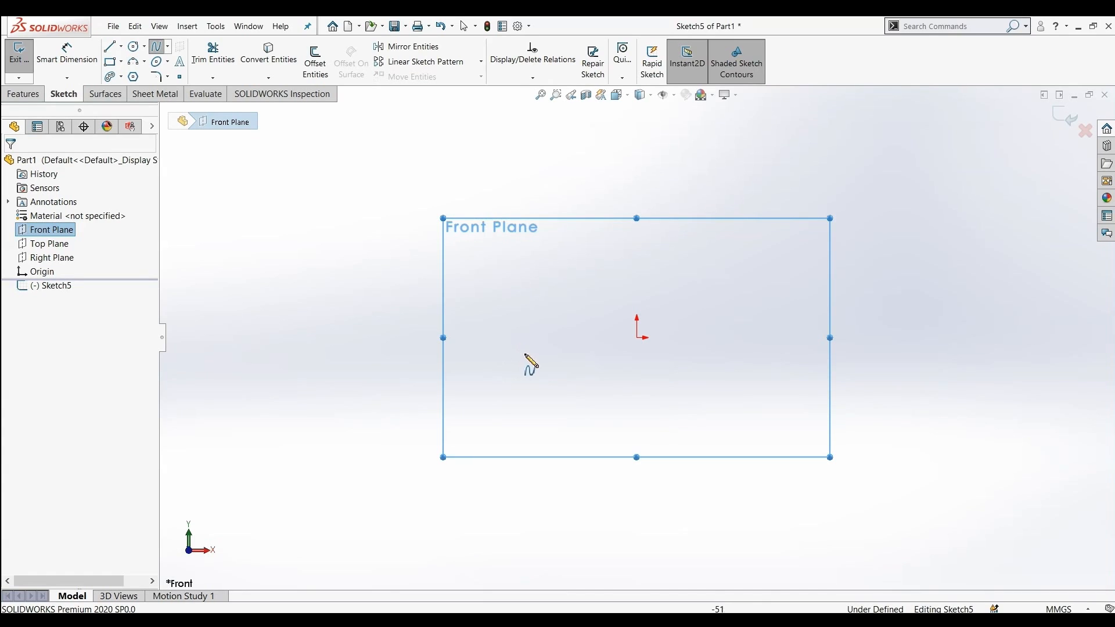
{"action": "left_click", "coordinate": [510, 300]}
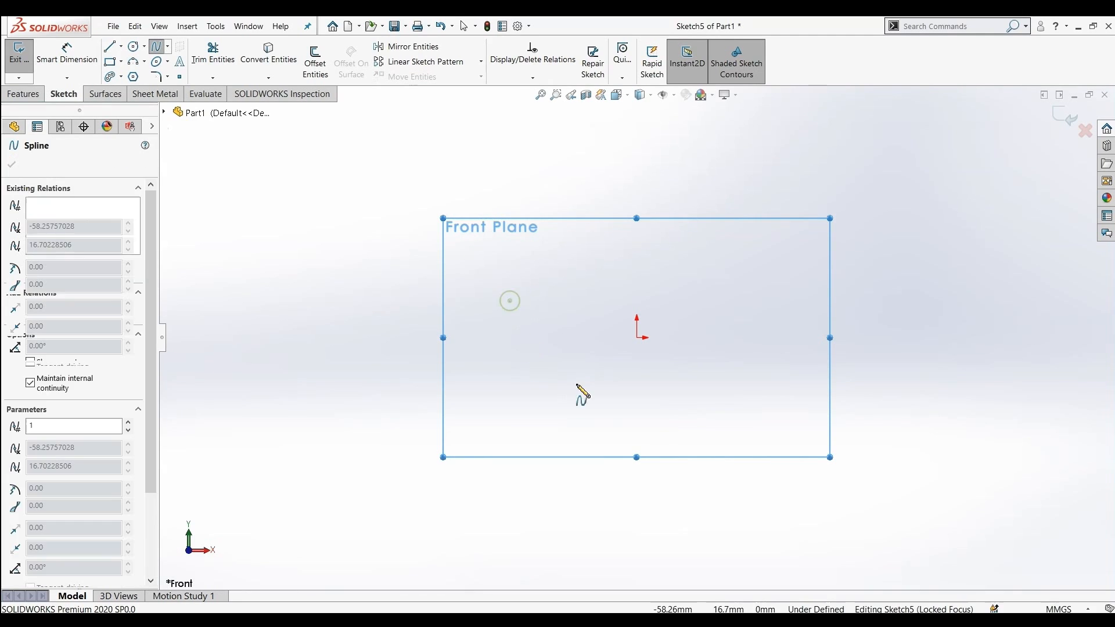
{"action": "left_click", "coordinate": [629, 366]}
{"action": "left_click", "coordinate": [730, 281]}
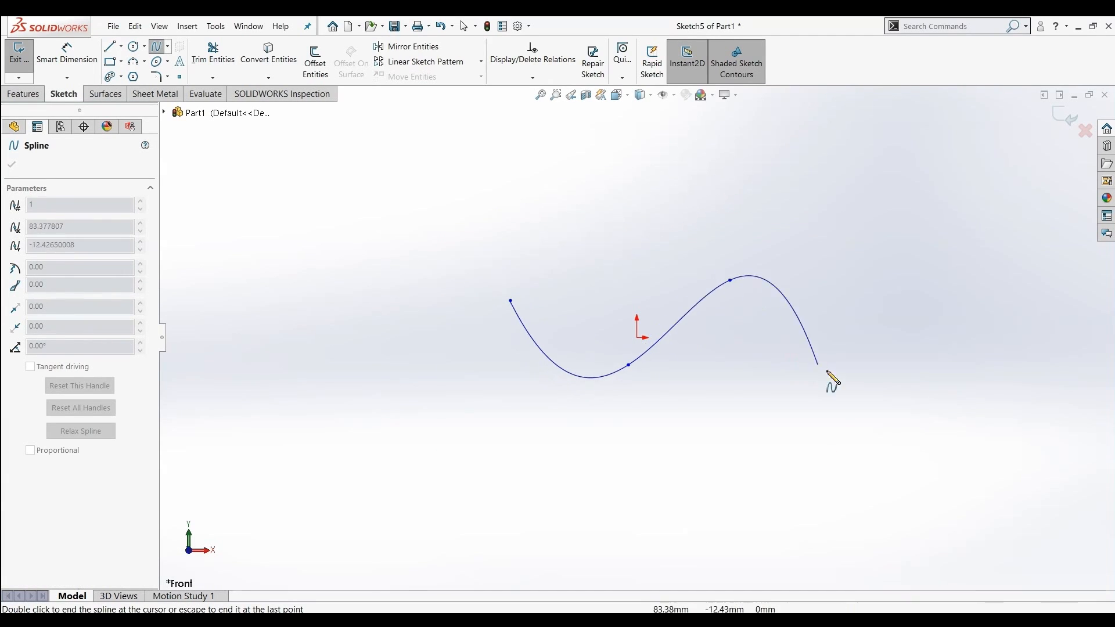
{"action": "left_click", "coordinate": [853, 390]}
{"action": "right_click", "coordinate": [876, 391]}
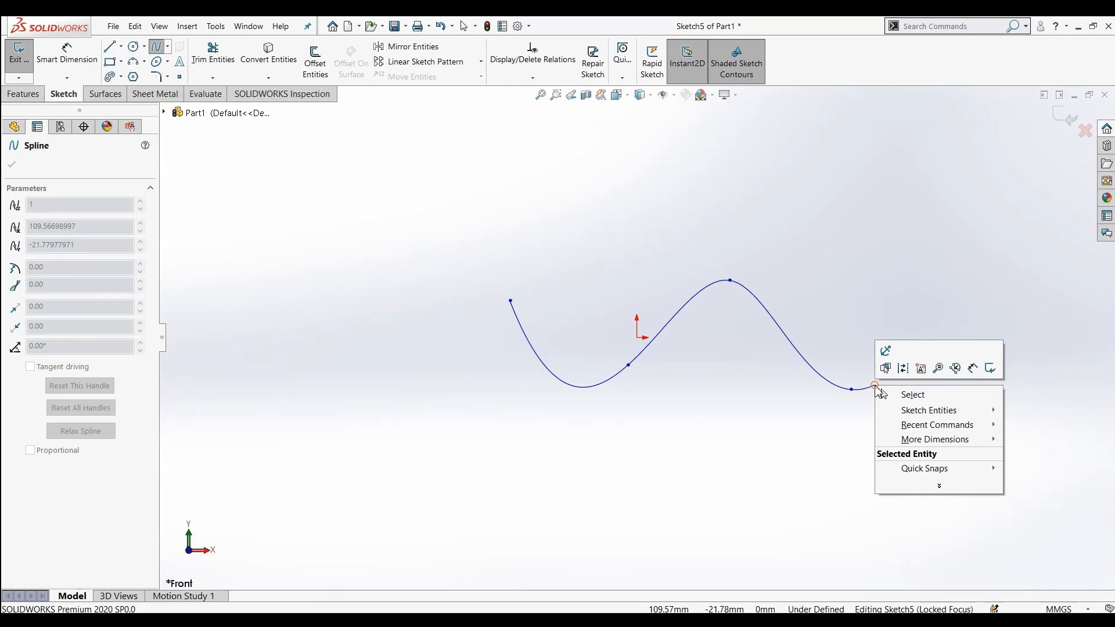
{"action": "left_click", "coordinate": [904, 394]}
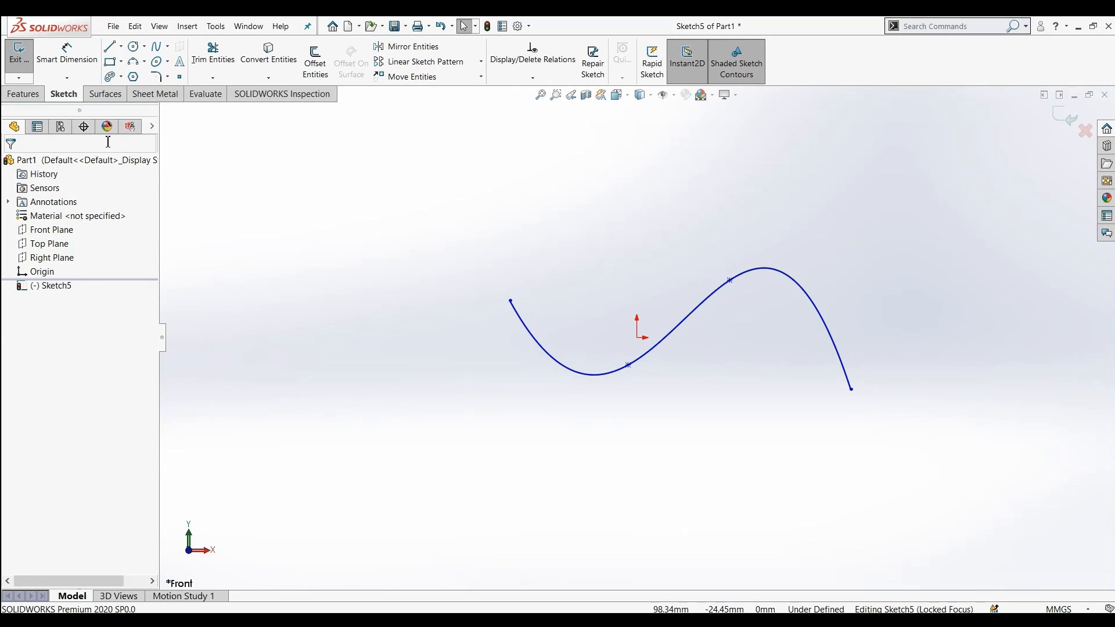
Extrude the spline into a surface with a blind depth of 90 mm
{"action": "left_click", "coordinate": [106, 96]}
{"action": "left_click", "coordinate": [24, 64]}
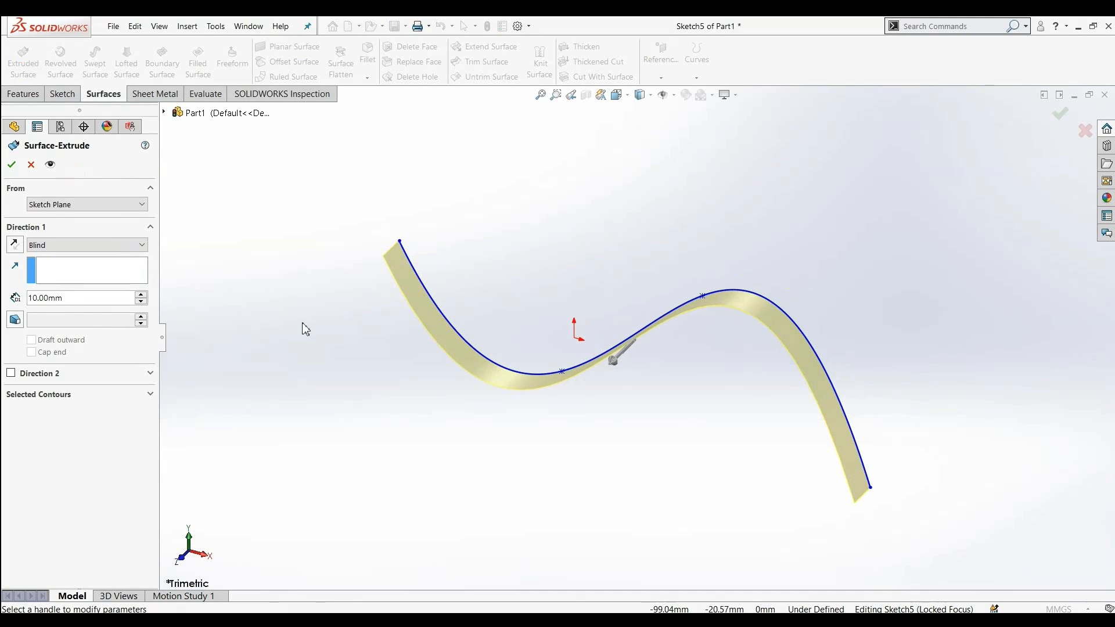
{"action": "mouse_move", "coordinate": [615, 365]}
{"action": "left_mouse_down"}
{"action": "mouse_move", "coordinate": [532, 462]}
{"action": "mouse_move", "coordinate": [532, 481]}
{"action": "left_mouse_up"}
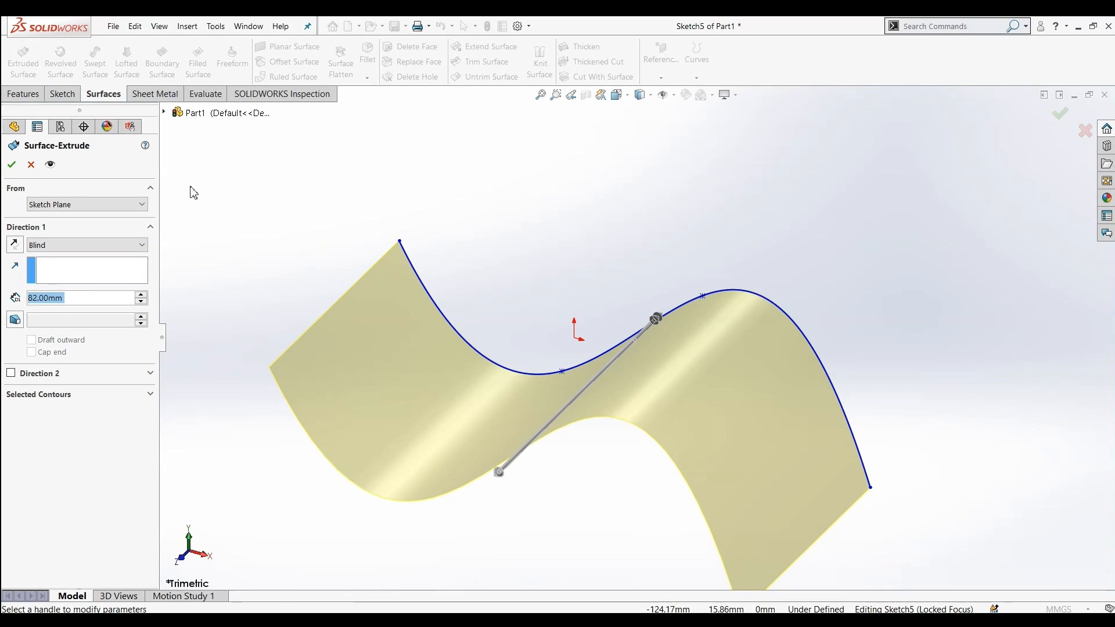
{"action": "left_click_drag", "start_coordinate": [59, 298], "coordinate": [27, 303]}
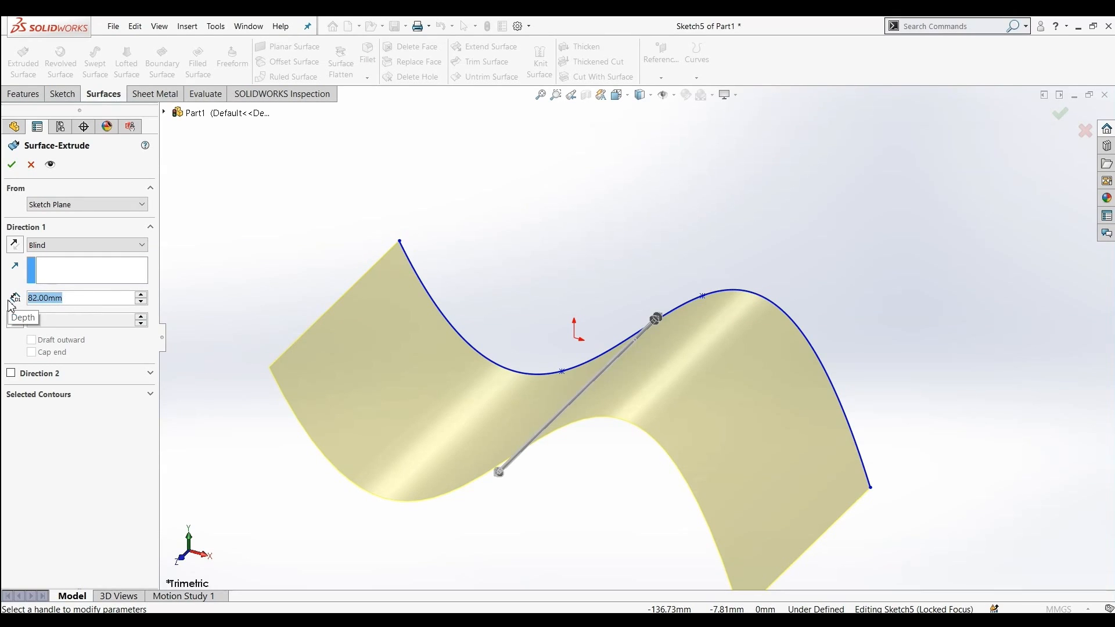
{"action": "type", "text": "90"}
{"action": "key", "text": "Return"}
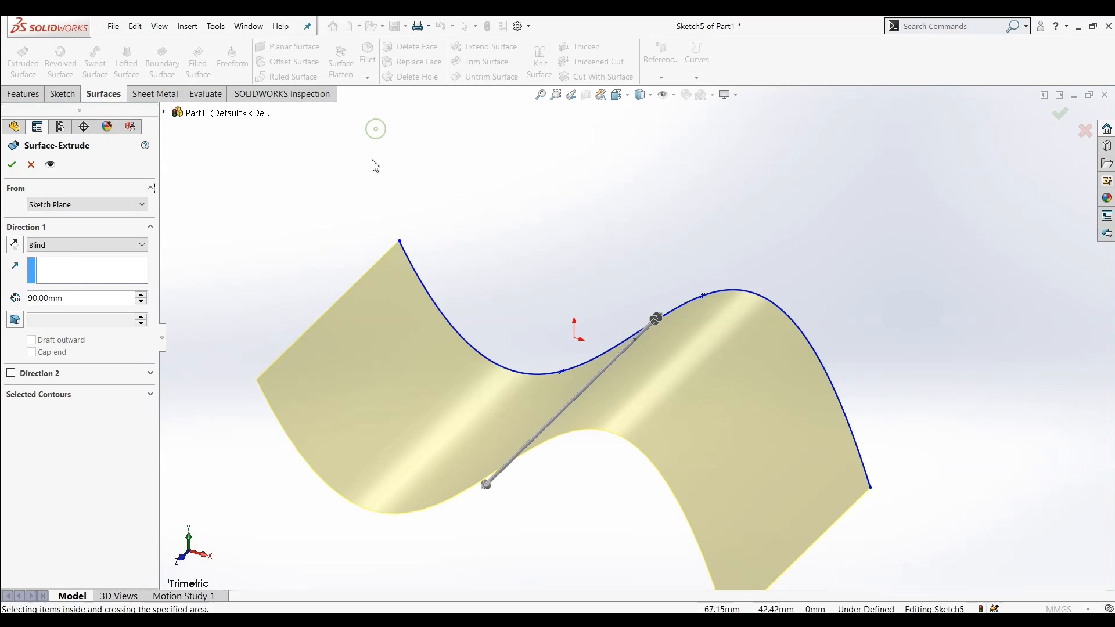
{"action": "left_click", "coordinate": [11, 165]}
Start a Surface Flatten on the extruded surface's face, fixing it at the top corner vertex
{"action": "scroll", "coordinate": [521, 283], "scroll_direction": "up", "scroll_amount": 3}
{"action": "middle_click_drag", "start_coordinate": [424, 274], "coordinate": [418, 296]}
{"action": "left_click", "coordinate": [418, 296]}
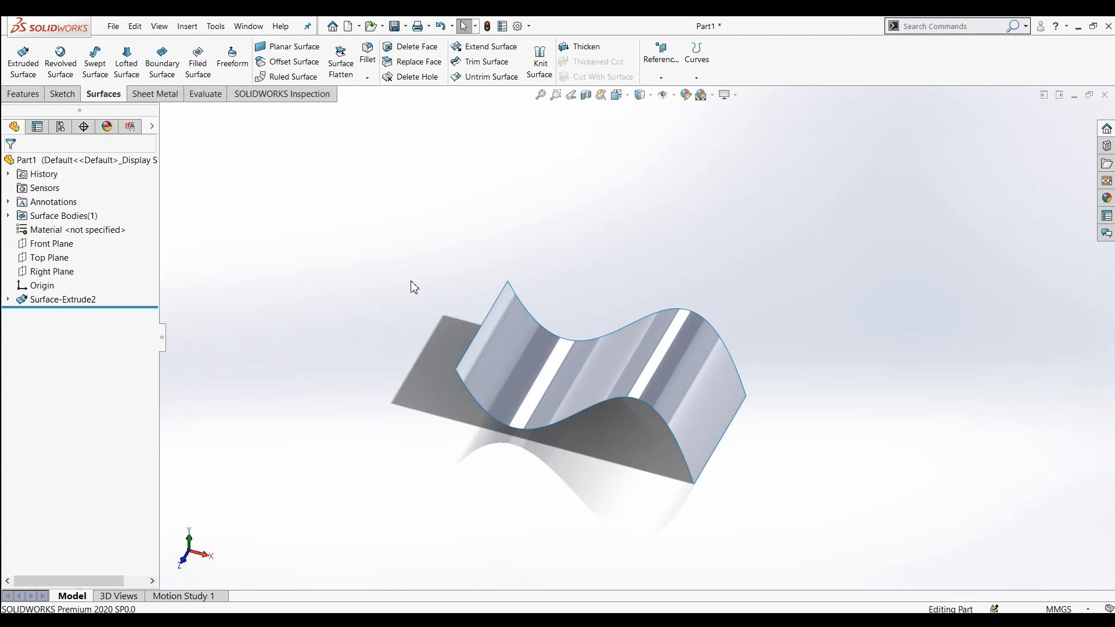
{"action": "left_click", "coordinate": [351, 74]}
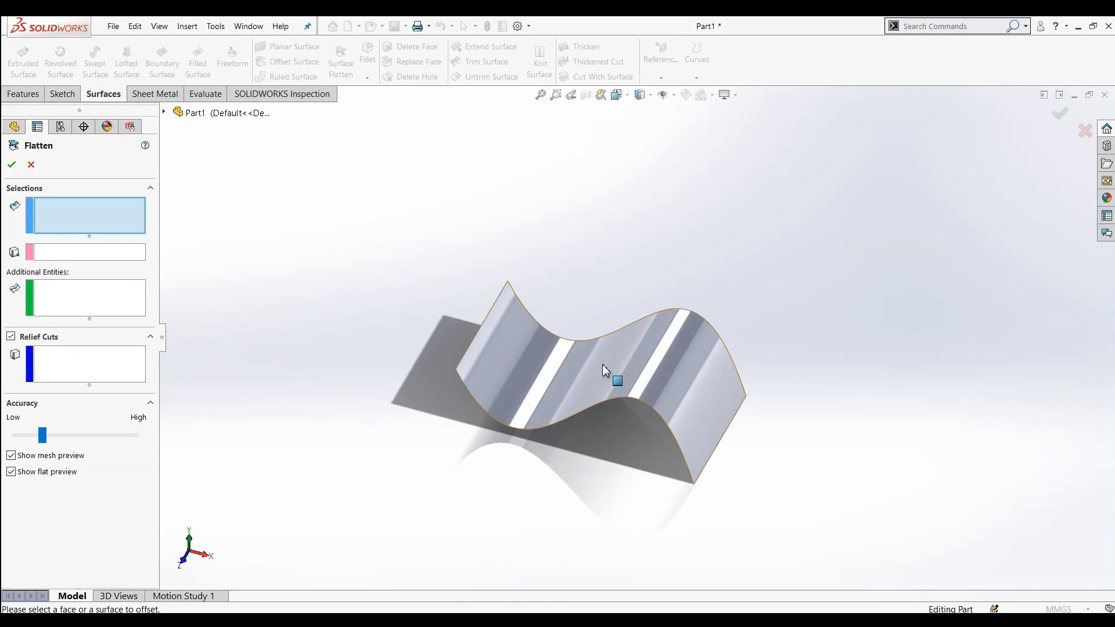
{"action": "left_click", "coordinate": [655, 374]}
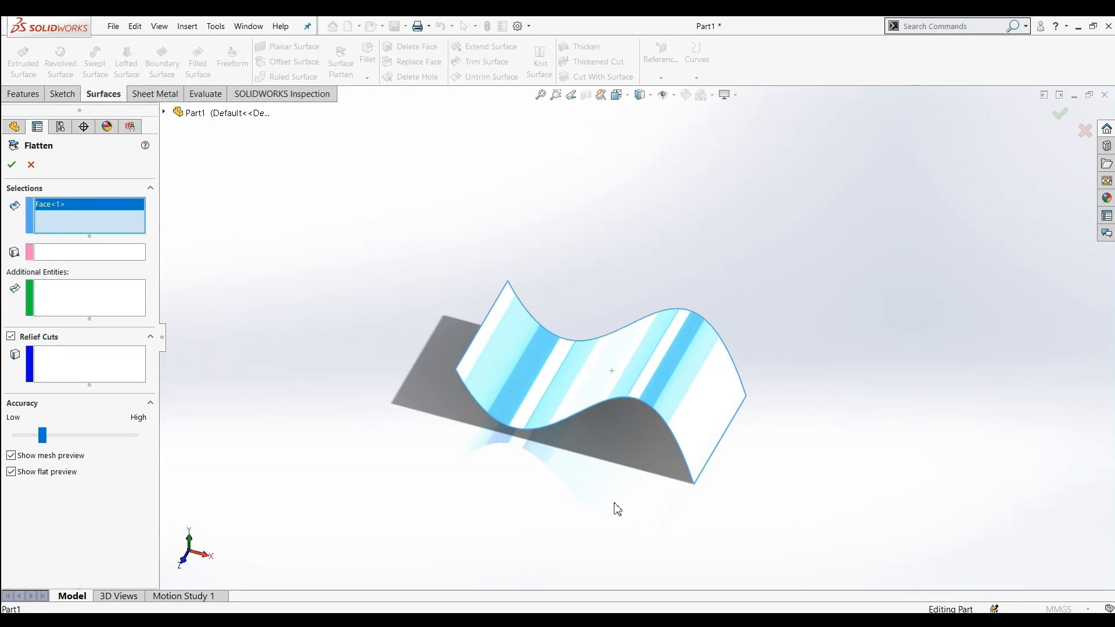
{"action": "left_click", "coordinate": [102, 253]}
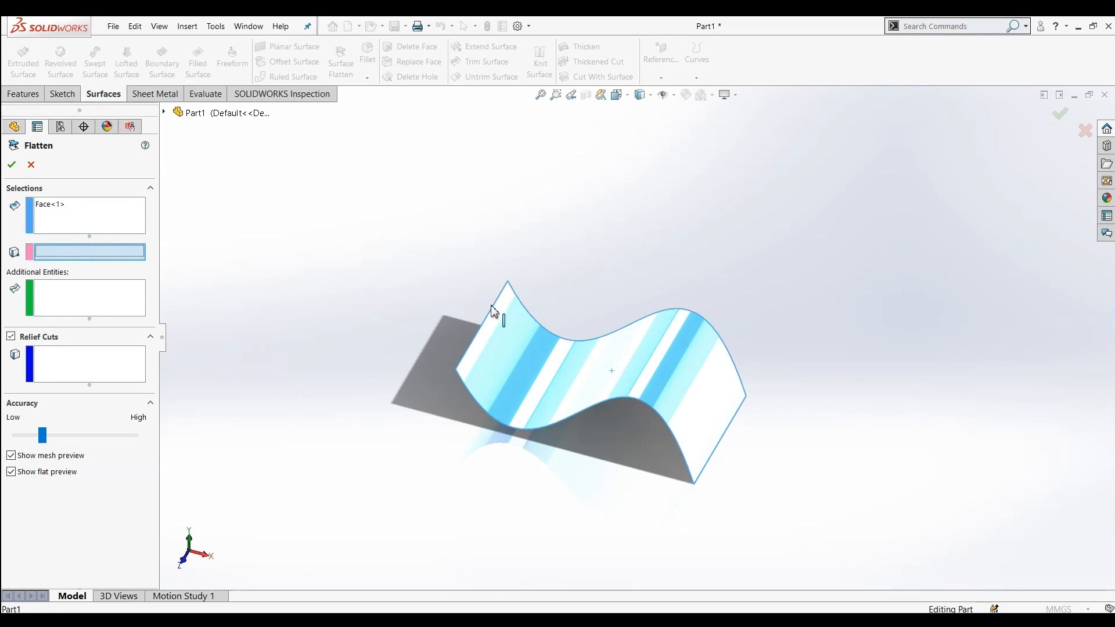
{"action": "left_click", "coordinate": [509, 281]}
Add the surface's two end edges as additional entities and accept the flatten
{"action": "middle_click_drag", "start_coordinate": [379, 389], "coordinate": [507, 384]}
{"action": "left_click", "coordinate": [76, 305]}
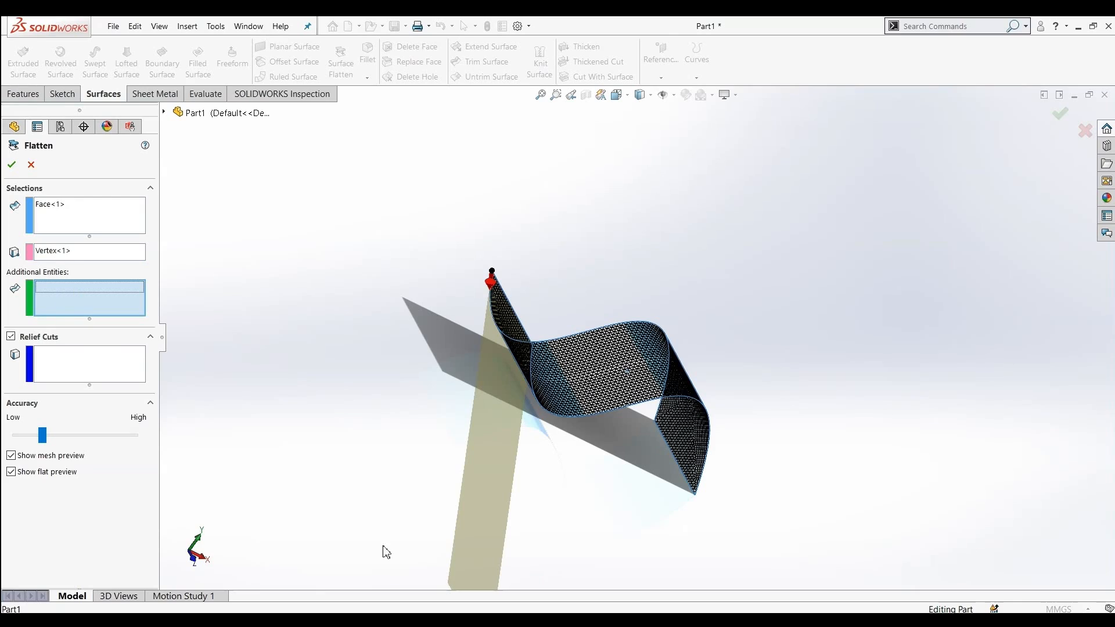
{"action": "middle_click_drag", "start_coordinate": [476, 414], "coordinate": [352, 553]}
{"action": "middle_click_drag", "start_coordinate": [569, 362], "coordinate": [496, 480]}
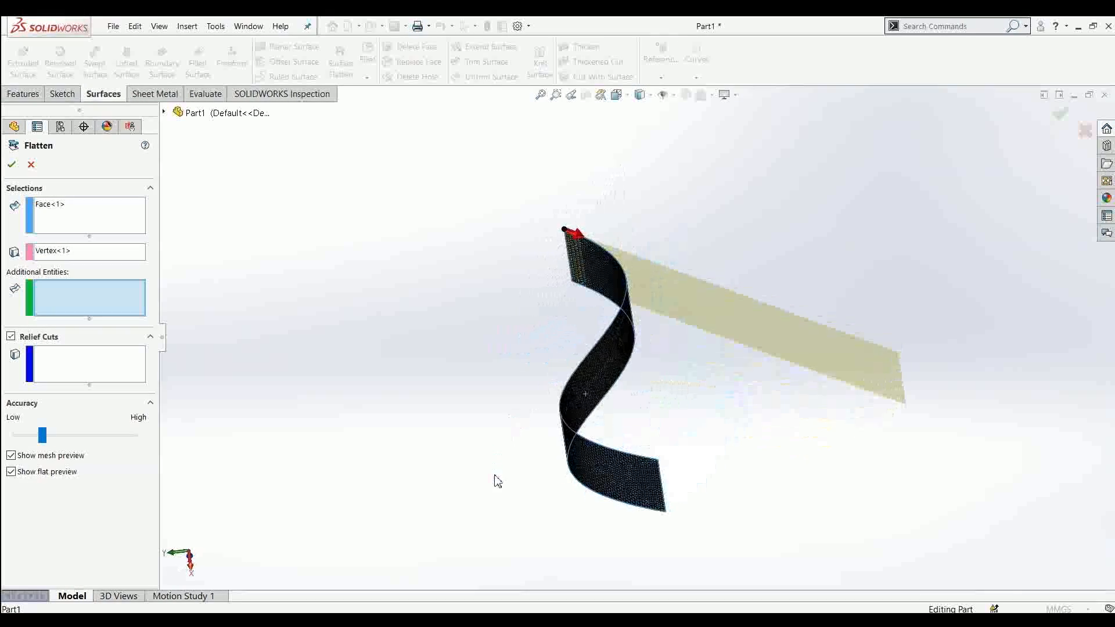
{"action": "left_click", "coordinate": [630, 281]}
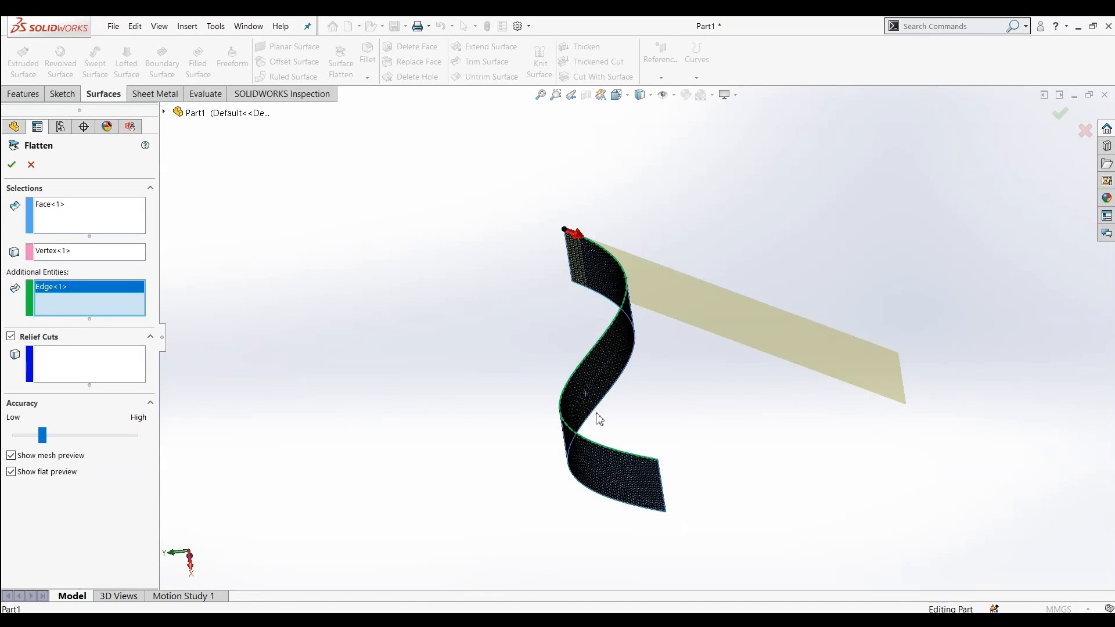
{"action": "left_click", "coordinate": [669, 506]}
{"action": "middle_click_drag", "start_coordinate": [461, 443], "coordinate": [351, 401]}
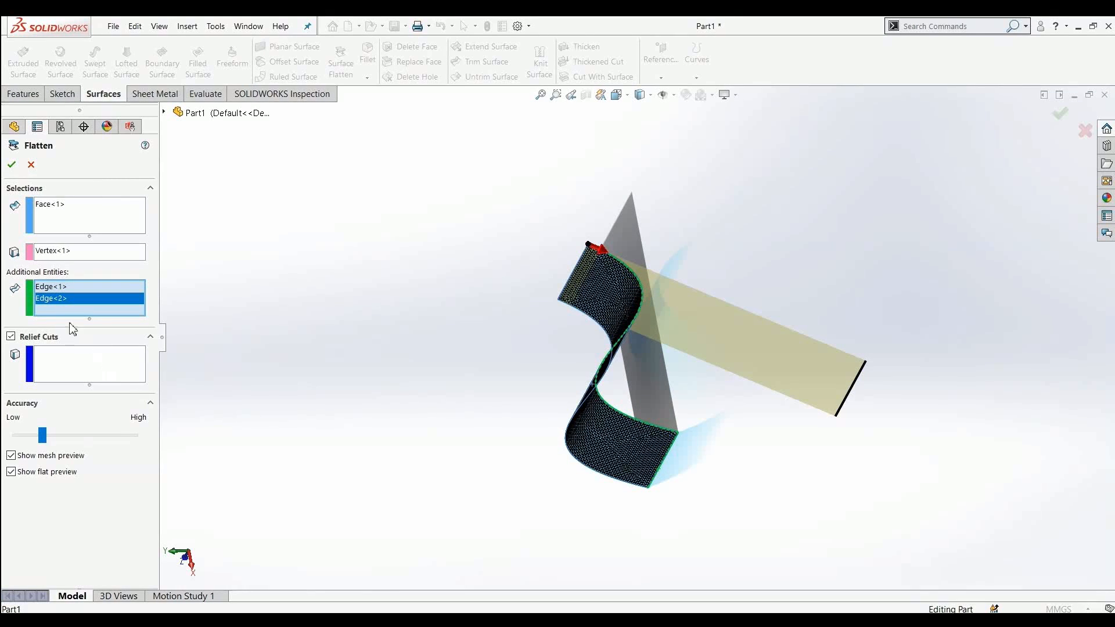
{"action": "left_click", "coordinate": [12, 165]}
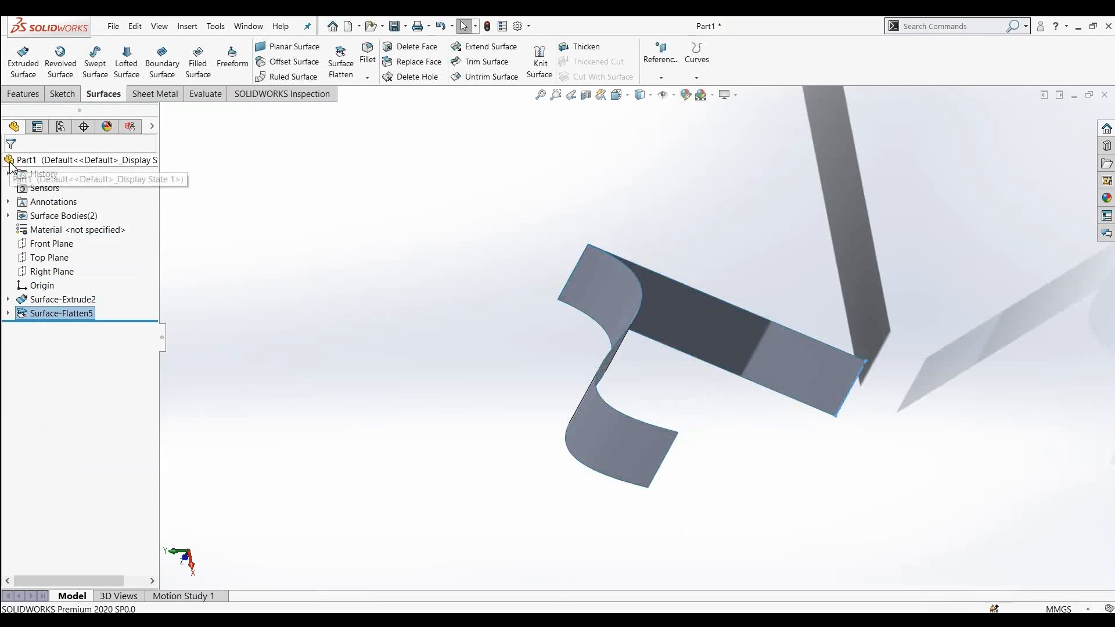
Thicken the extruded wavy surface by 5 mm
{"action": "middle_click_drag", "start_coordinate": [474, 342], "coordinate": [699, 294]}
{"action": "middle_click_drag", "start_coordinate": [562, 413], "coordinate": [641, 285]}
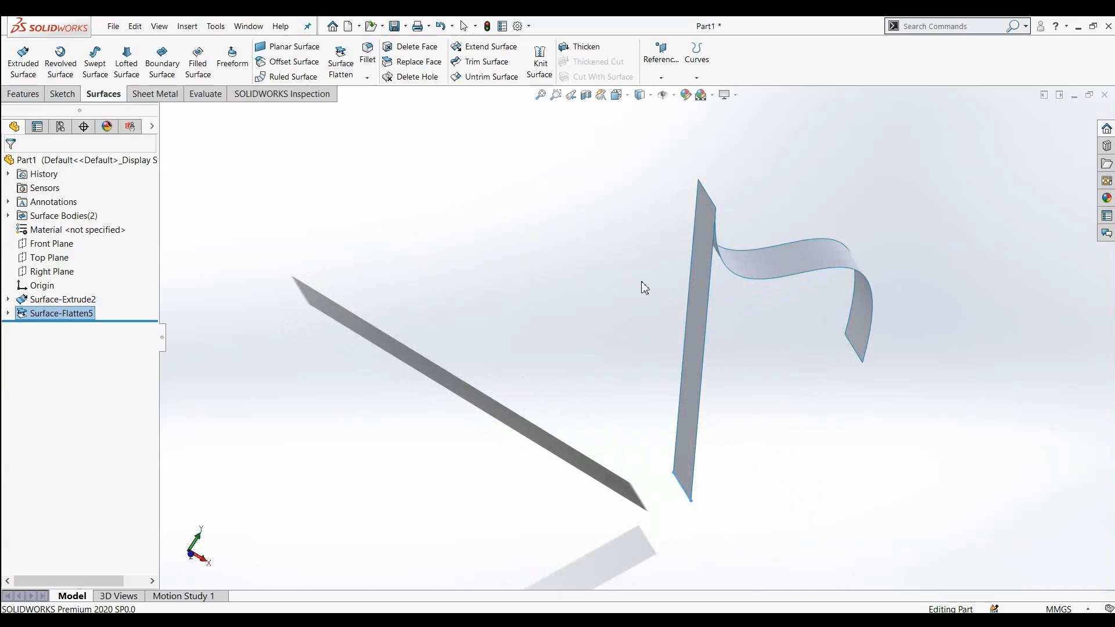
{"action": "middle_click_drag", "start_coordinate": [726, 267], "coordinate": [714, 311]}
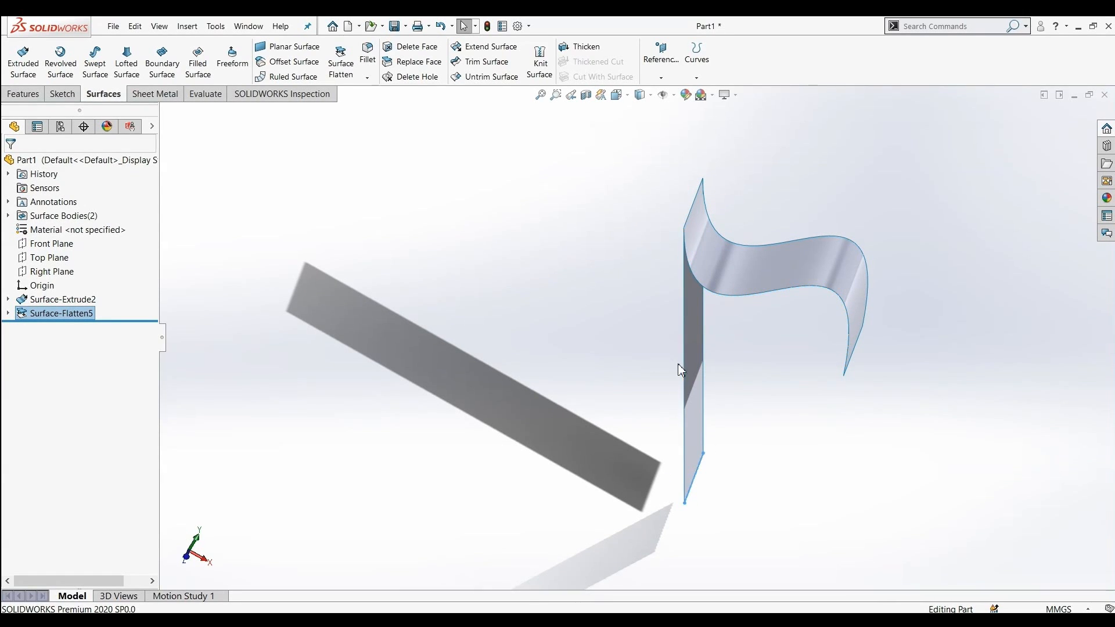
{"action": "mouse_move", "coordinate": [665, 393]}
{"action": "middle_mouse_down"}
{"action": "mouse_move", "coordinate": [659, 381]}
{"action": "mouse_move", "coordinate": [676, 391]}
{"action": "middle_mouse_up"}
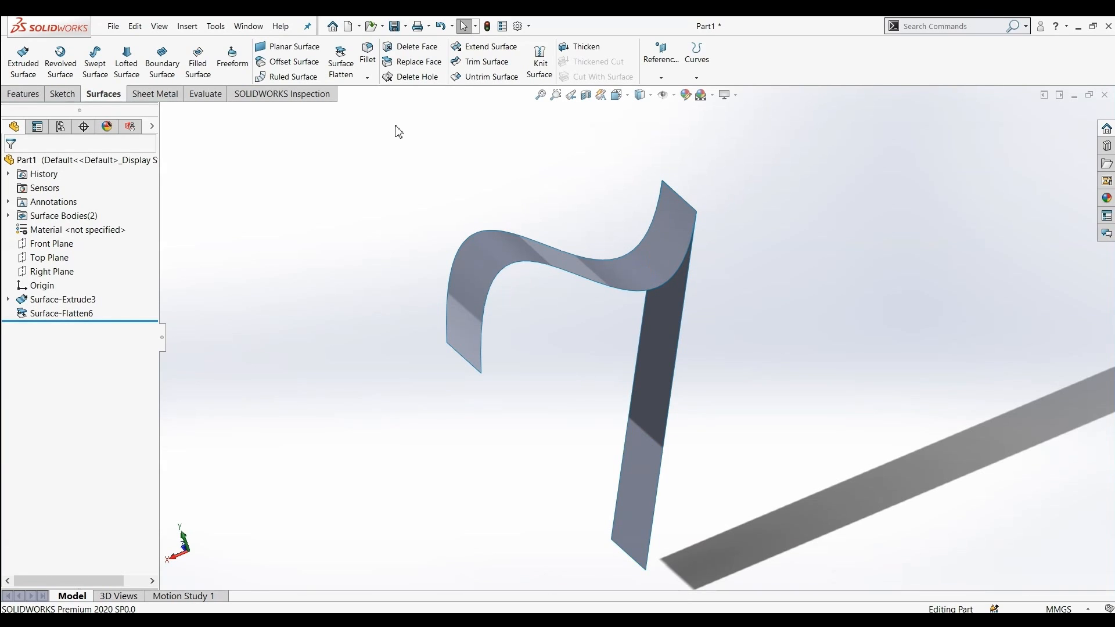
{"action": "left_click", "coordinate": [367, 78]}
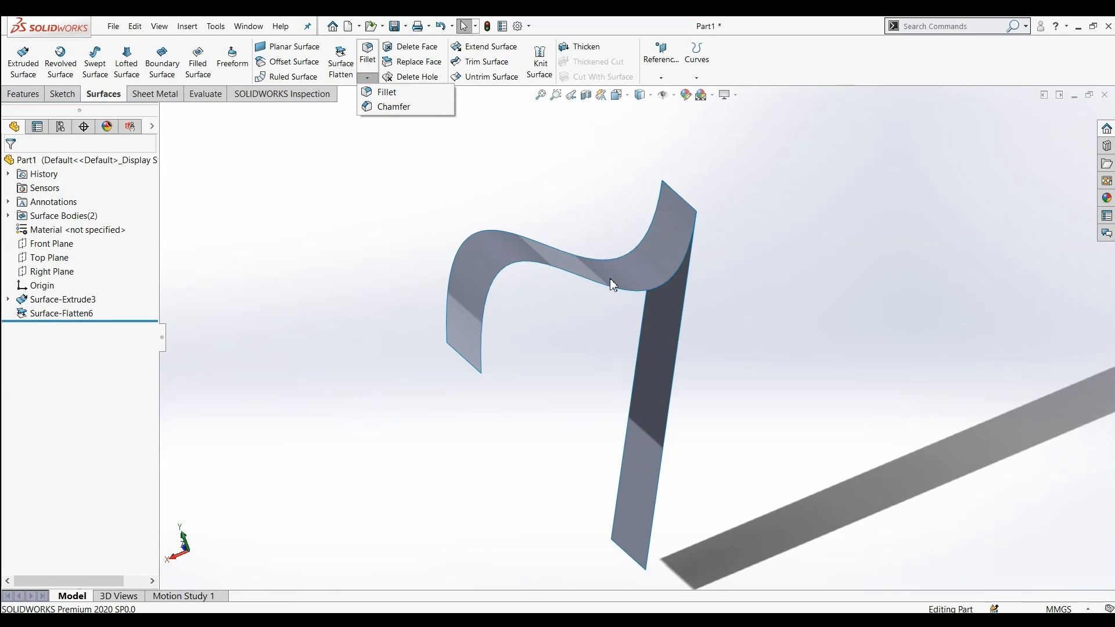
{"action": "left_click", "coordinate": [377, 240]}
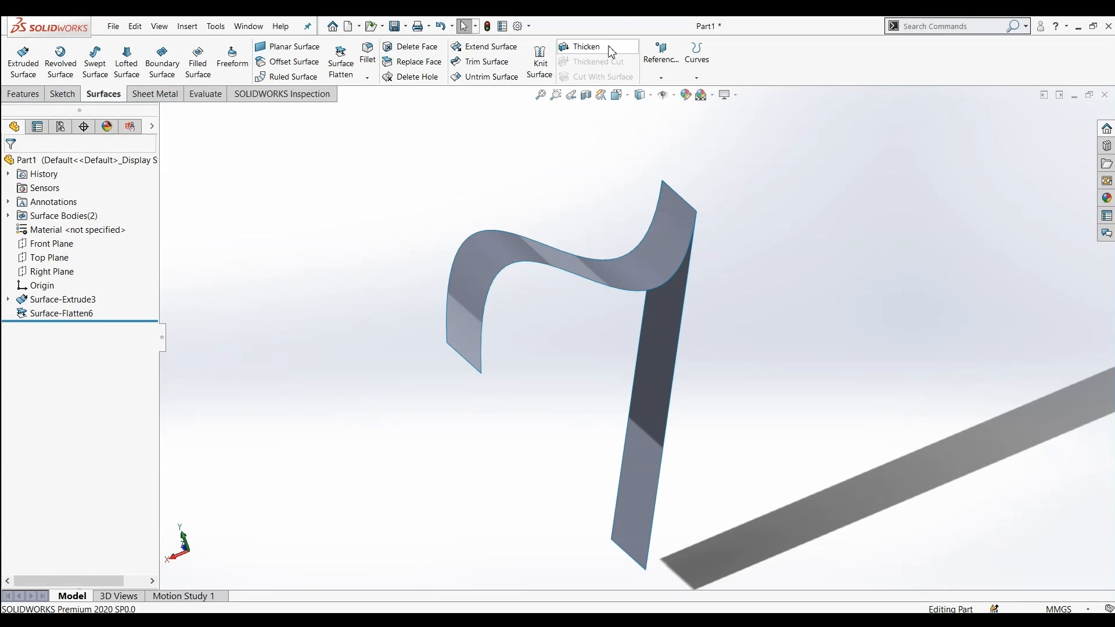
{"action": "left_click", "coordinate": [588, 51]}
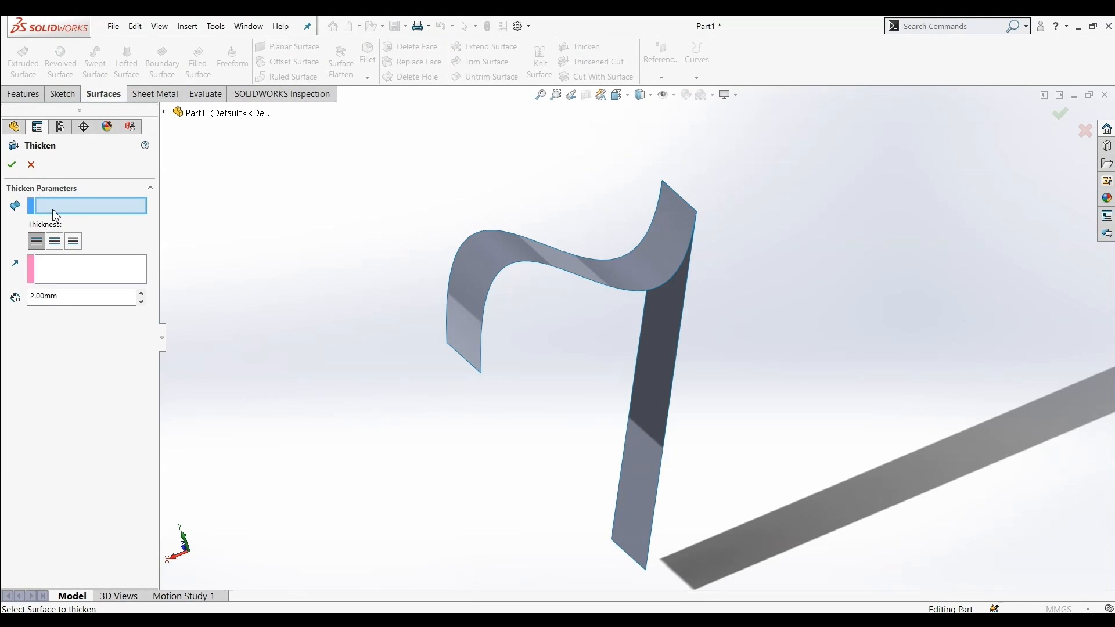
{"action": "left_click", "coordinate": [502, 262]}
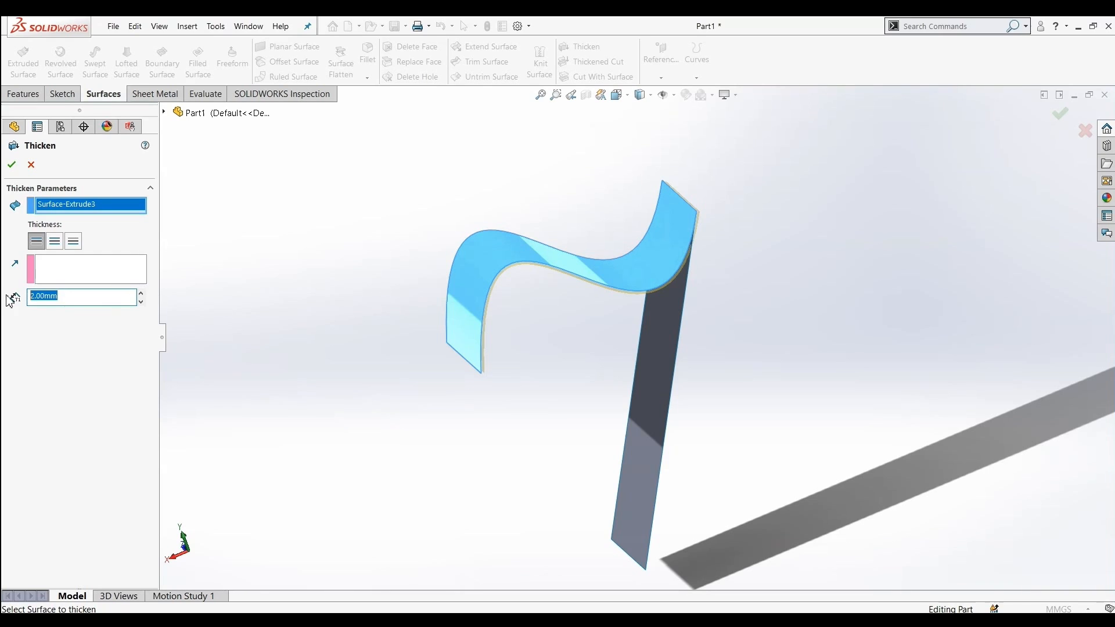
{"action": "type", "text": "5"}
{"action": "key", "text": "Return"}
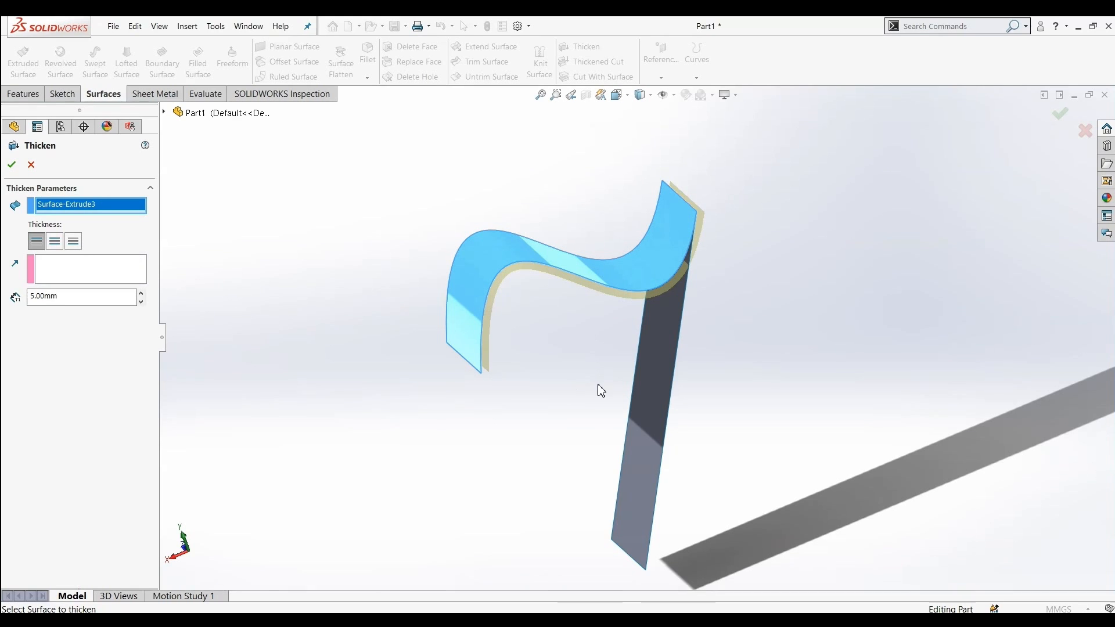
{"action": "left_click", "coordinate": [9, 168]}
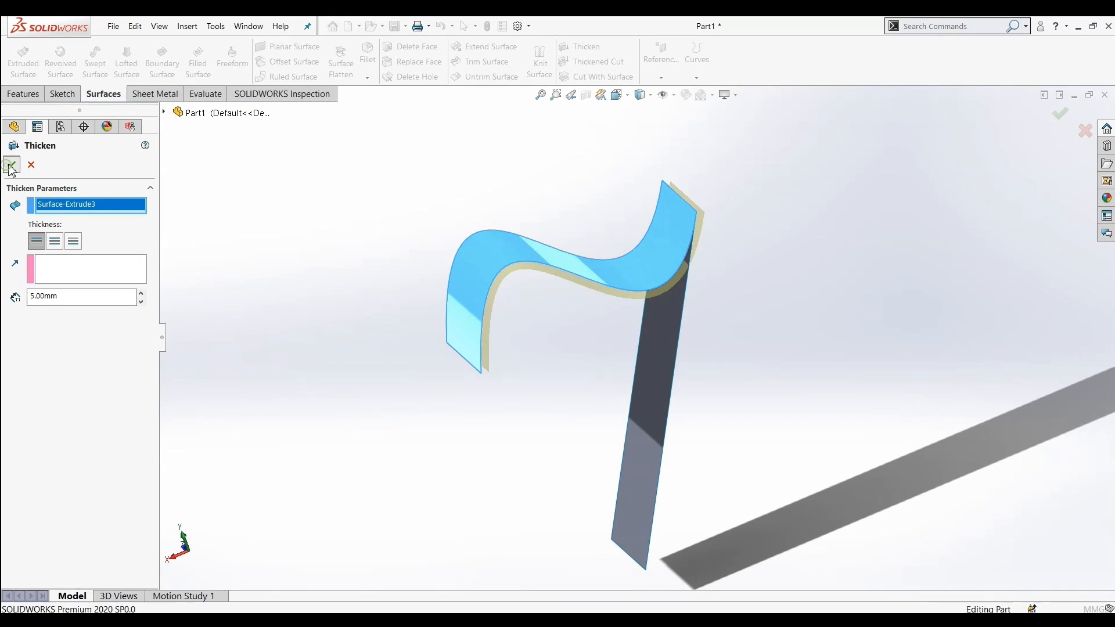
Thicken the flattened surface by 5 mm, merging it with the existing body
{"action": "middle_click_drag", "start_coordinate": [435, 283], "coordinate": [399, 288]}
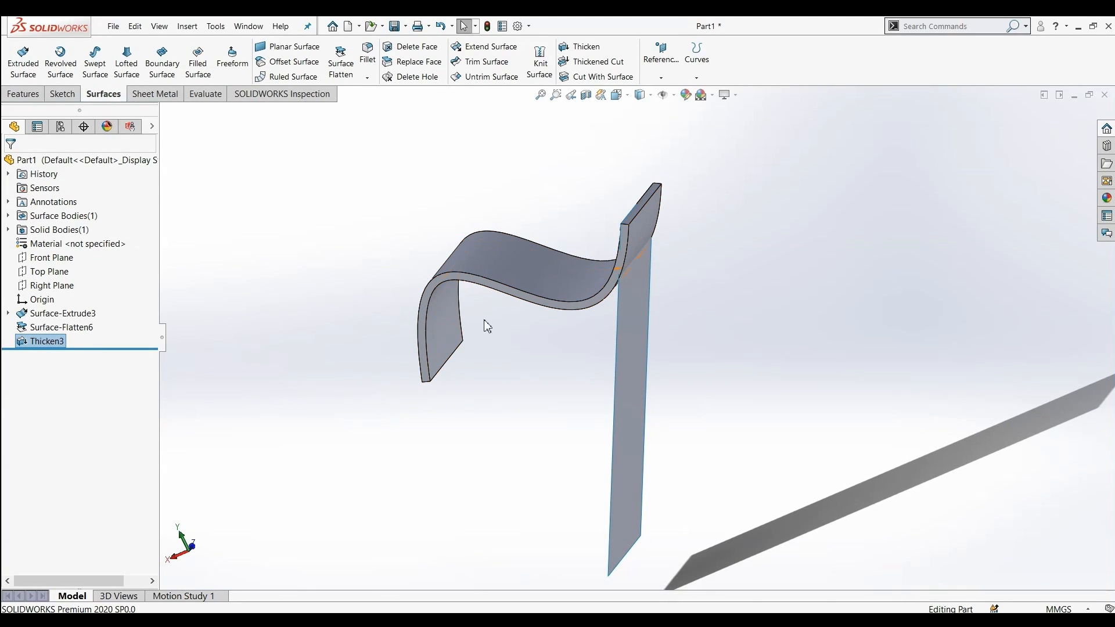
{"action": "left_click", "coordinate": [601, 47]}
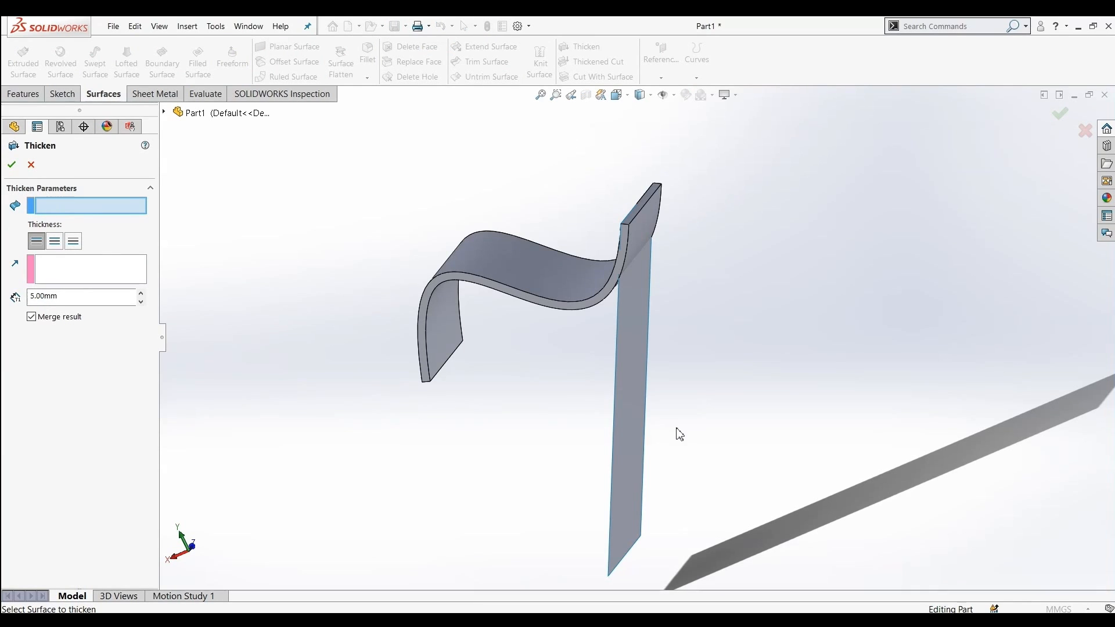
{"action": "left_click", "coordinate": [629, 438]}
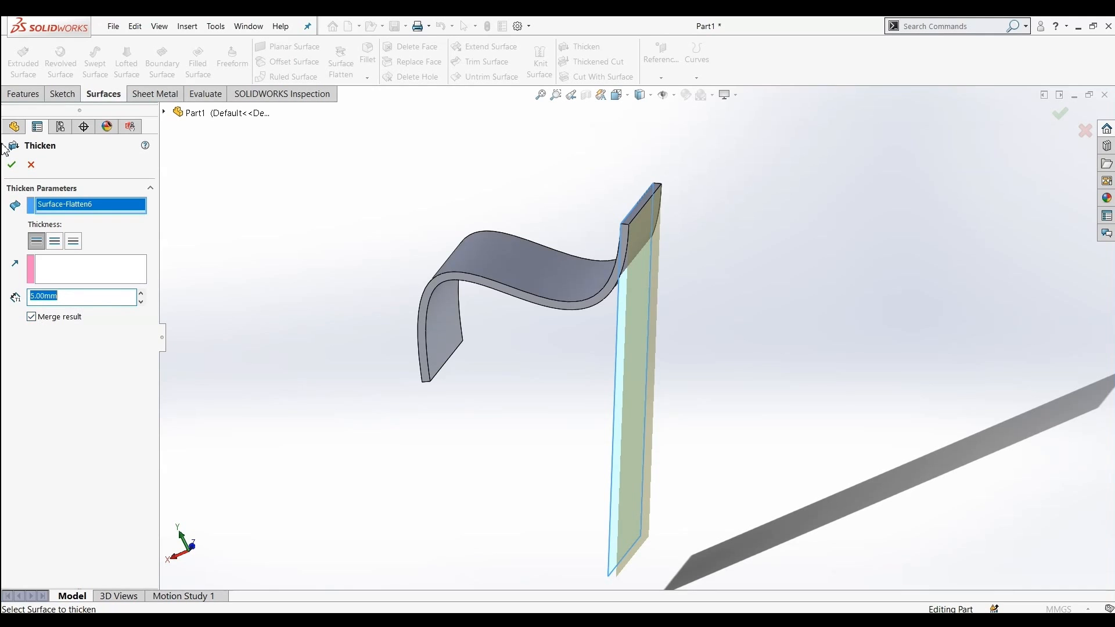
{"action": "left_click", "coordinate": [11, 164]}
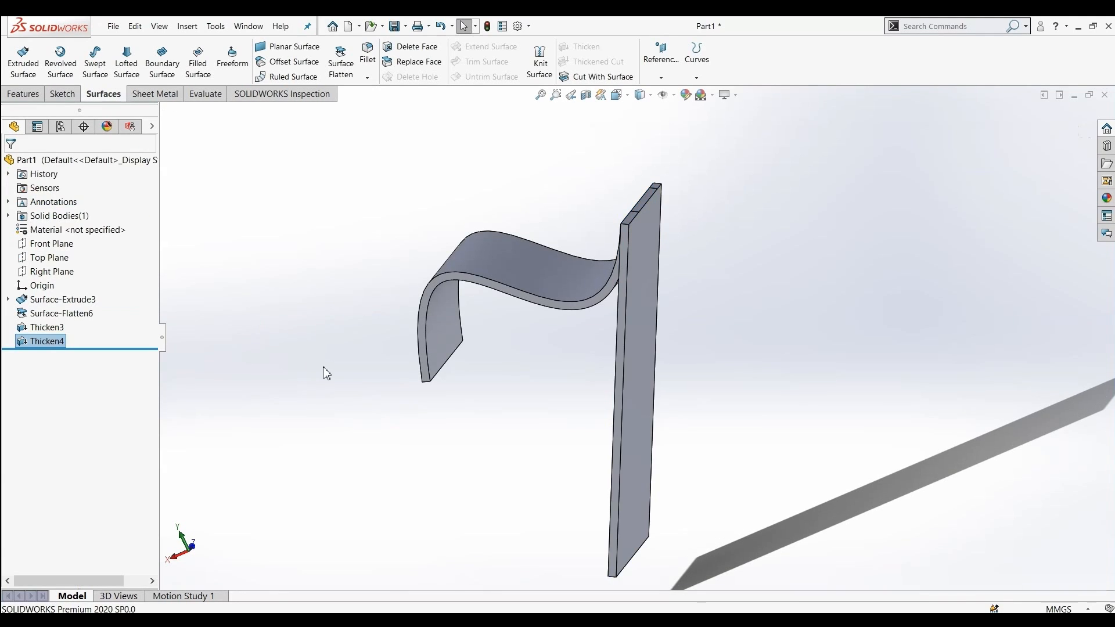
Fillet the thickened plate's near bottom edge with a 2 mm radius
{"action": "middle_click_drag", "start_coordinate": [461, 421], "coordinate": [468, 256]}
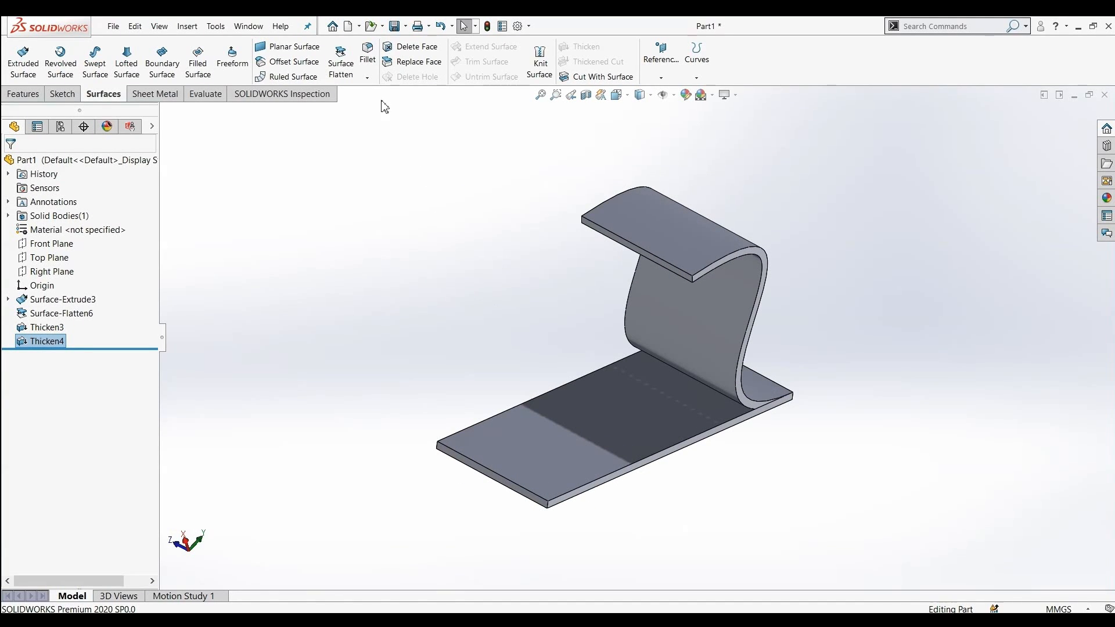
{"action": "left_click", "coordinate": [369, 78]}
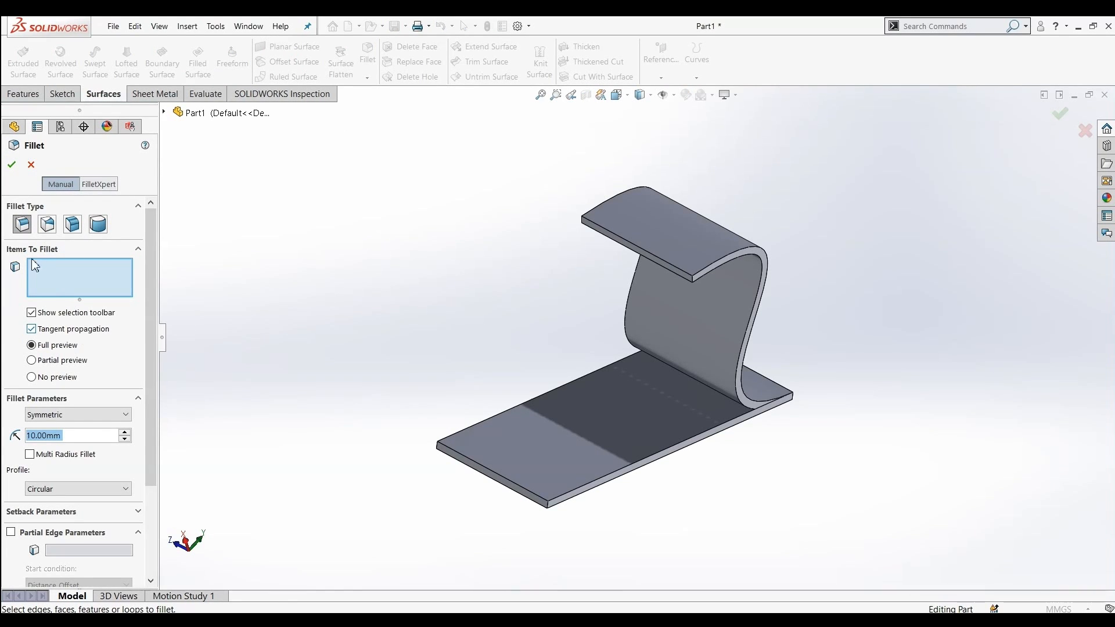
{"action": "left_click", "coordinate": [546, 510]}
{"action": "left_click", "coordinate": [539, 495]}
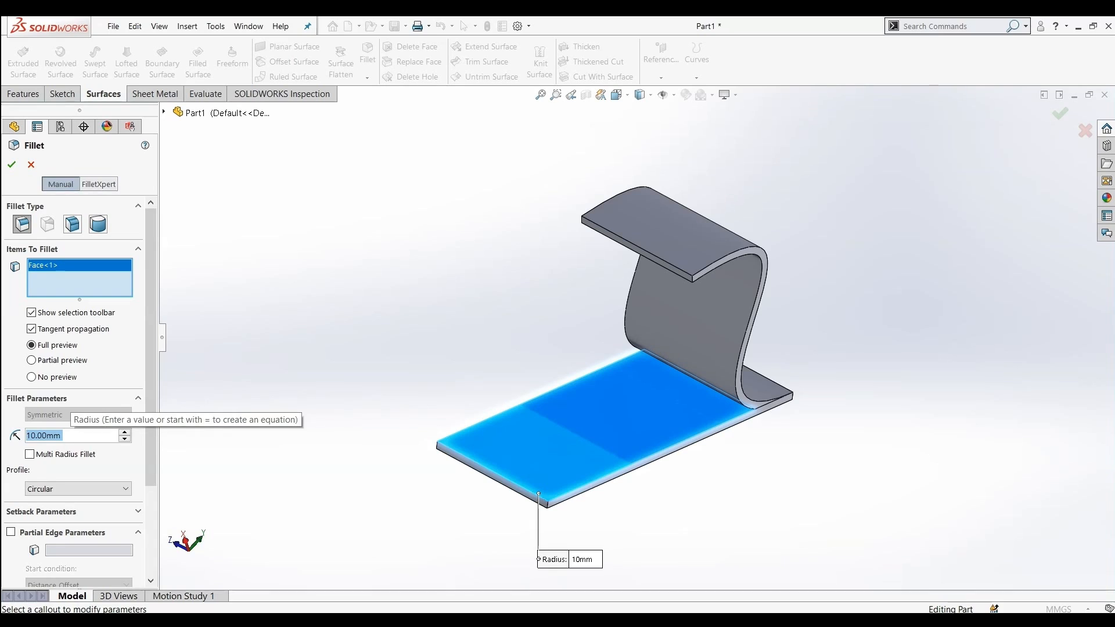
{"action": "type", "text": "1"}
{"action": "left_click", "coordinate": [262, 368]}
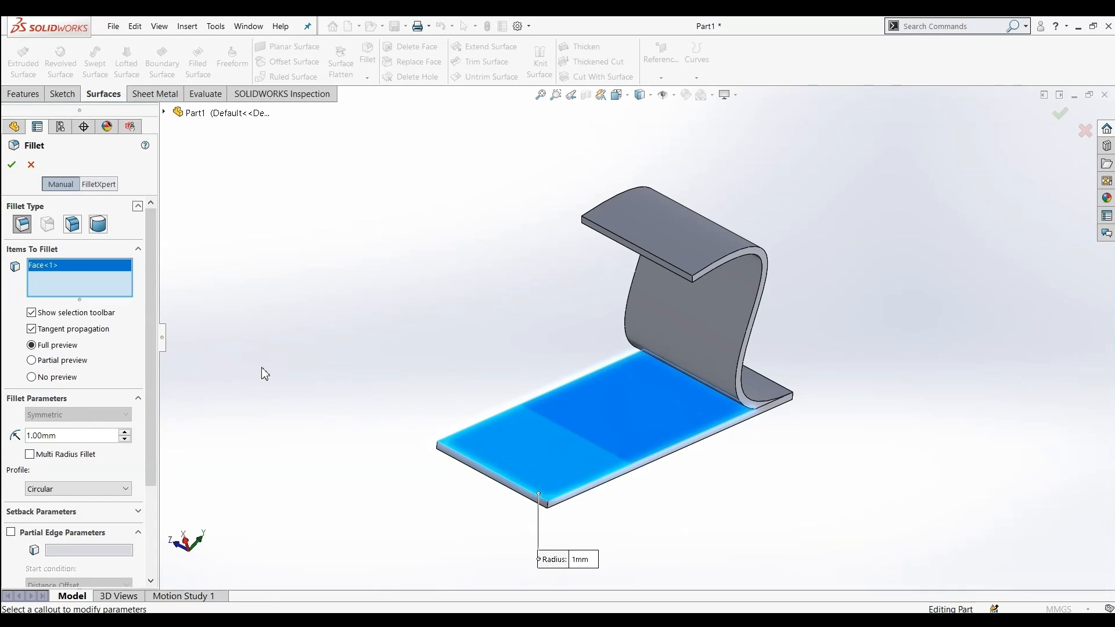
{"action": "right_click", "coordinate": [74, 271]}
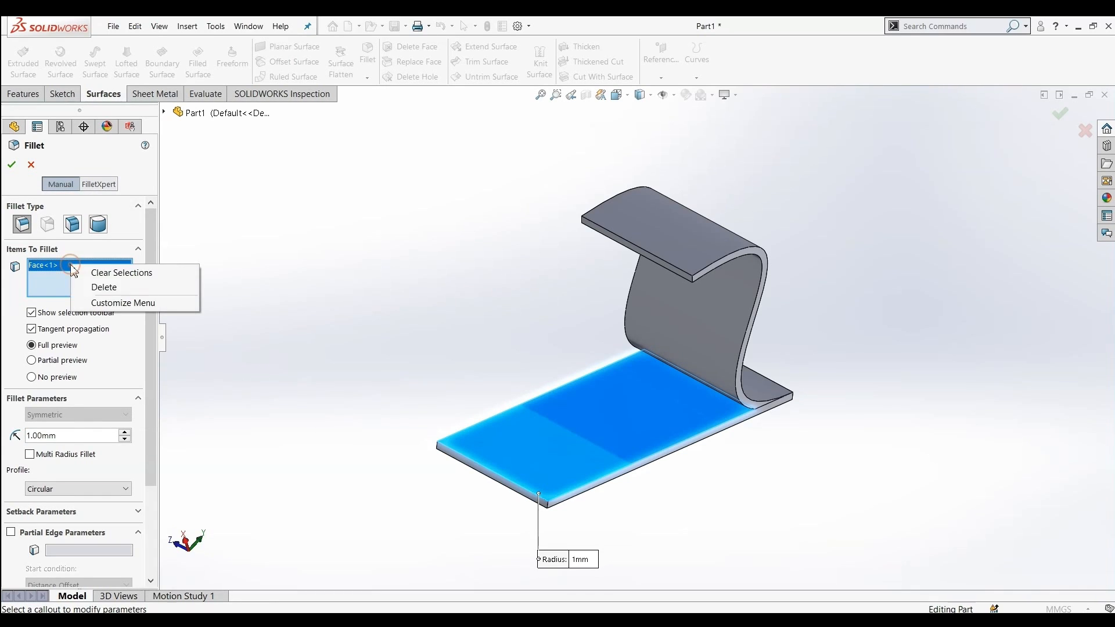
{"action": "left_click", "coordinate": [87, 288]}
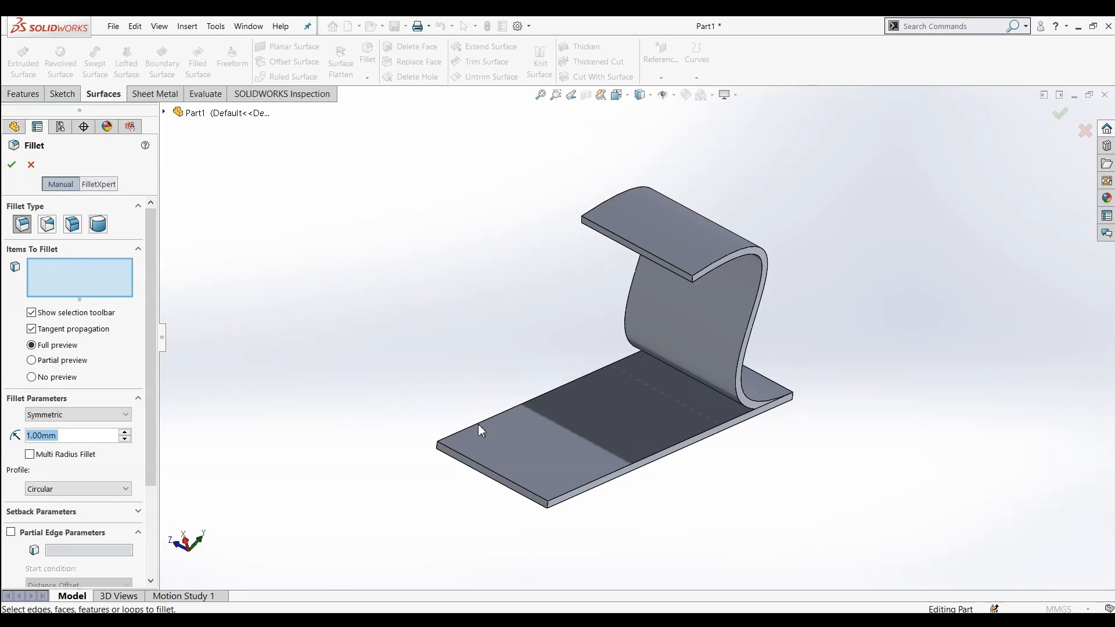
{"action": "left_click", "coordinate": [474, 460]}
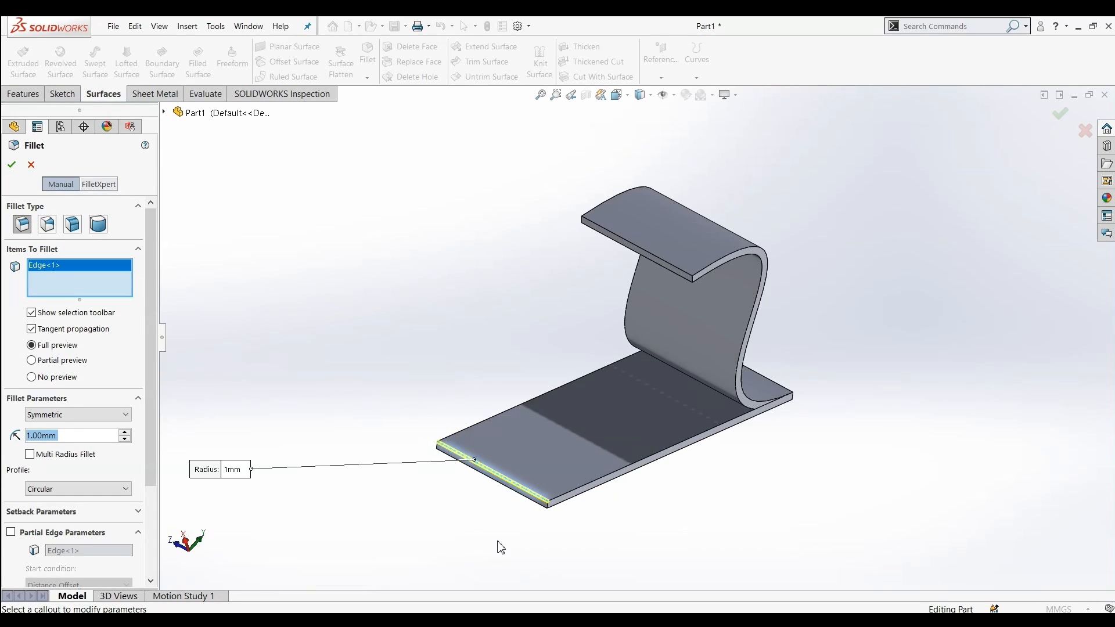
{"action": "scroll", "coordinate": [505, 527], "scroll_direction": "down", "scroll_amount": 6}
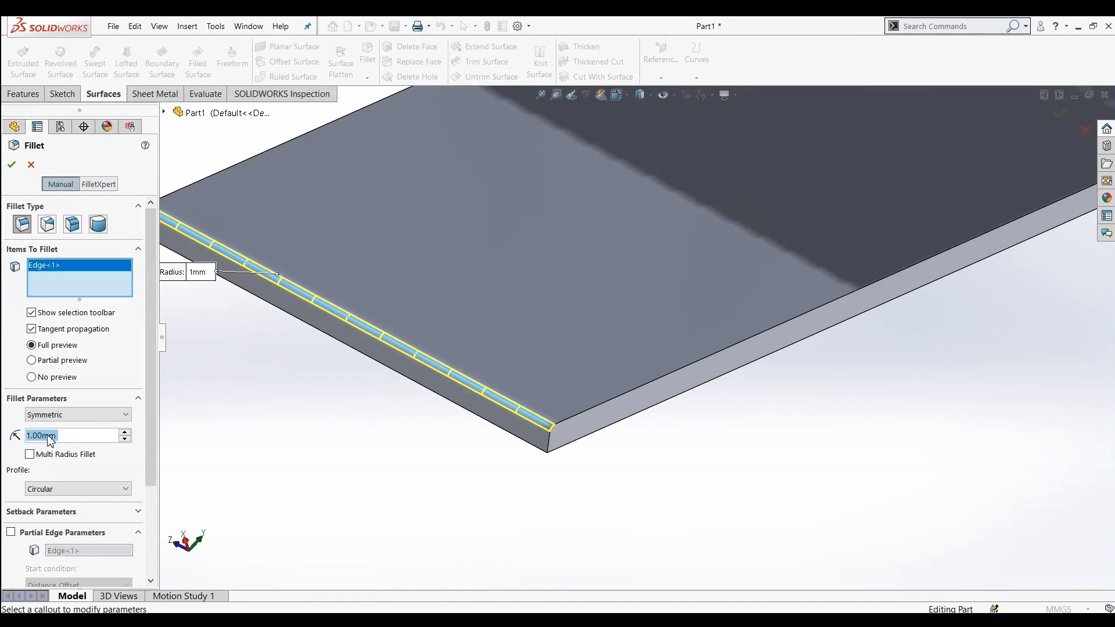
{"action": "type", "text": "2"}
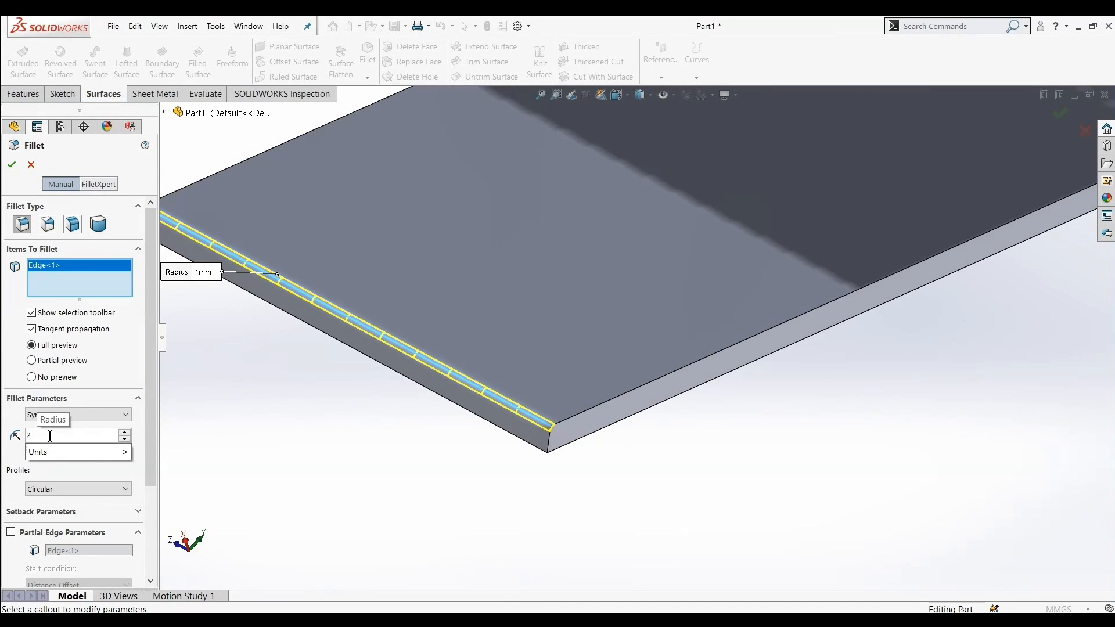
{"action": "left_click", "coordinate": [258, 375]}
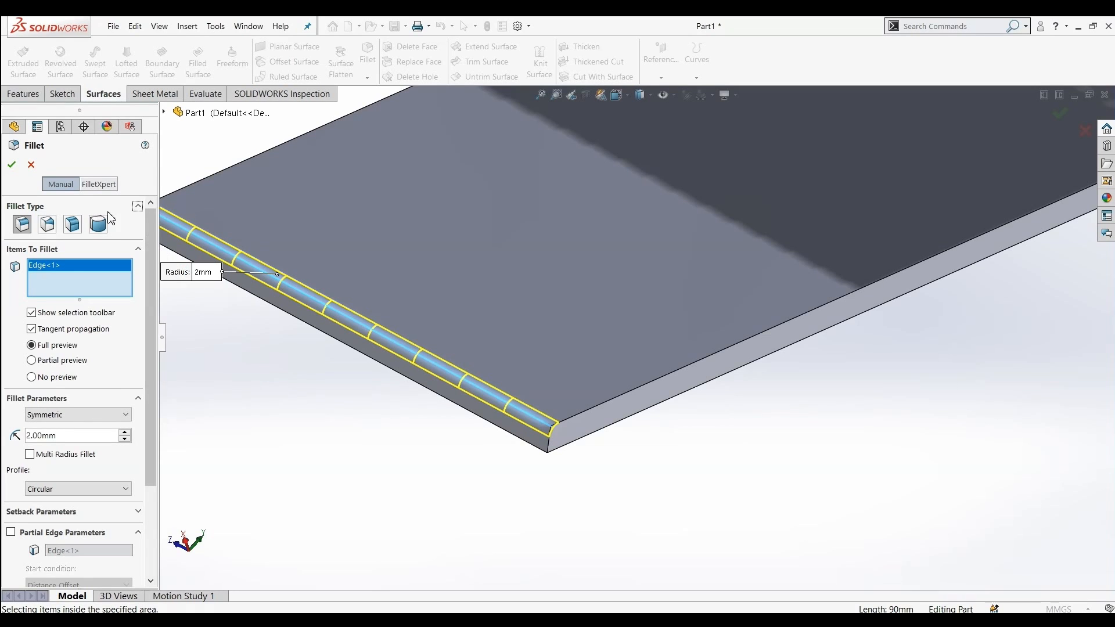
{"action": "left_click", "coordinate": [15, 166]}
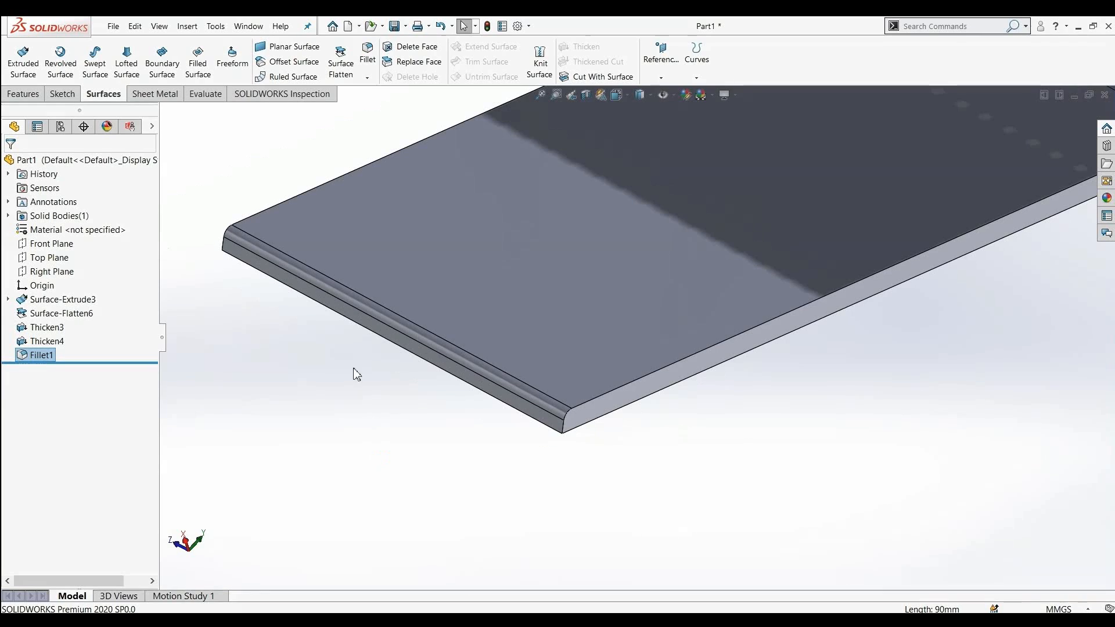
Chamfer the plate's opposite long edge with a 2 mm distance at 45 degrees
{"action": "left_click", "coordinate": [371, 78]}
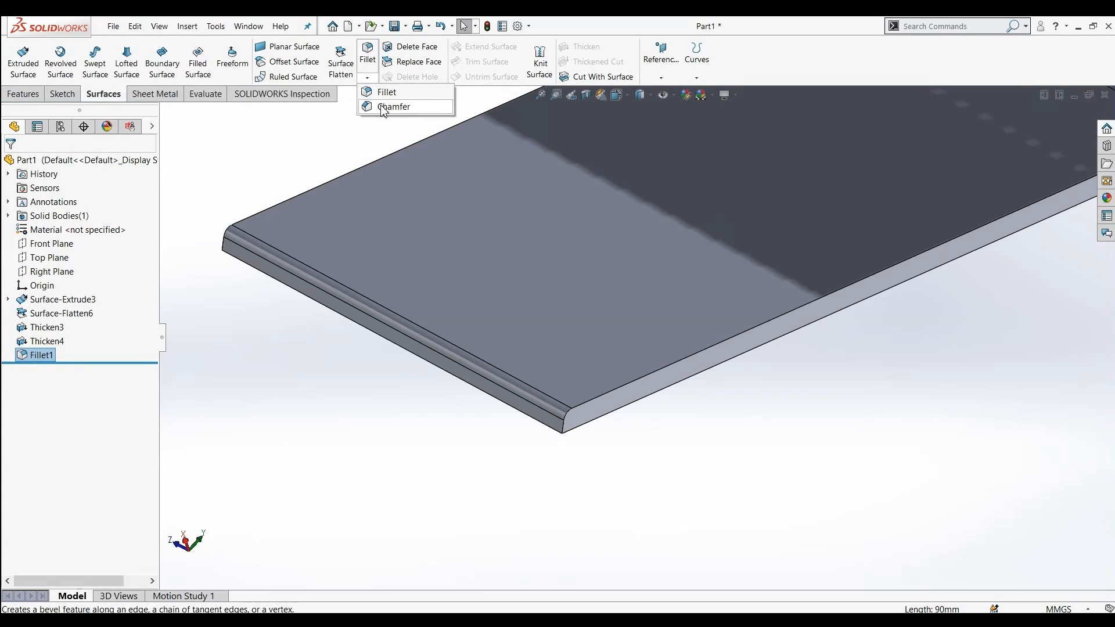
{"action": "left_click", "coordinate": [372, 78]}
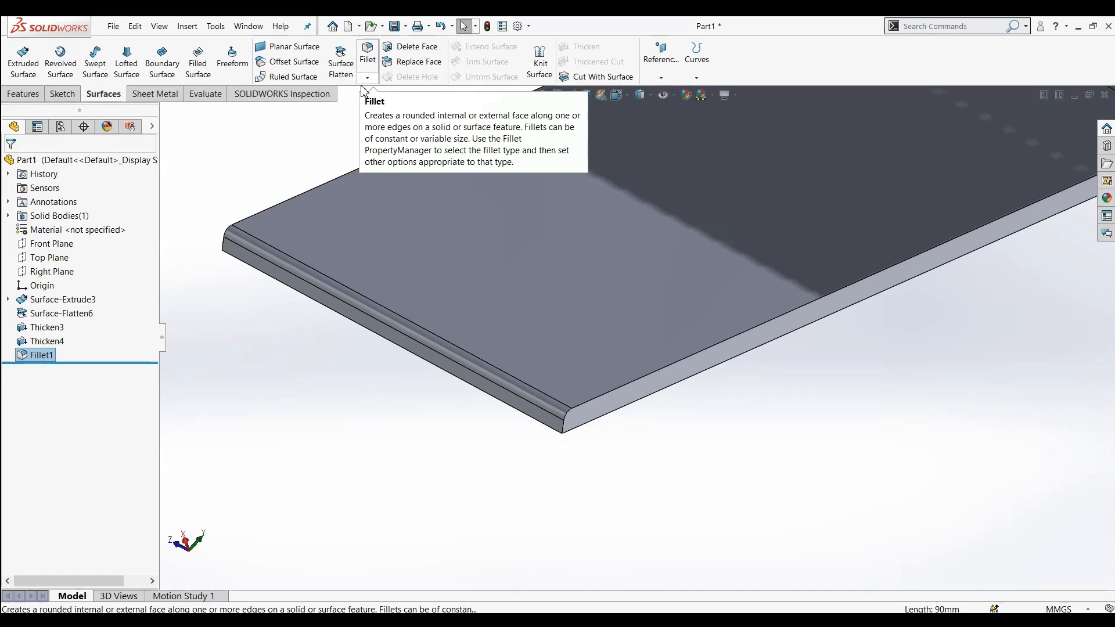
{"action": "left_click", "coordinate": [368, 78]}
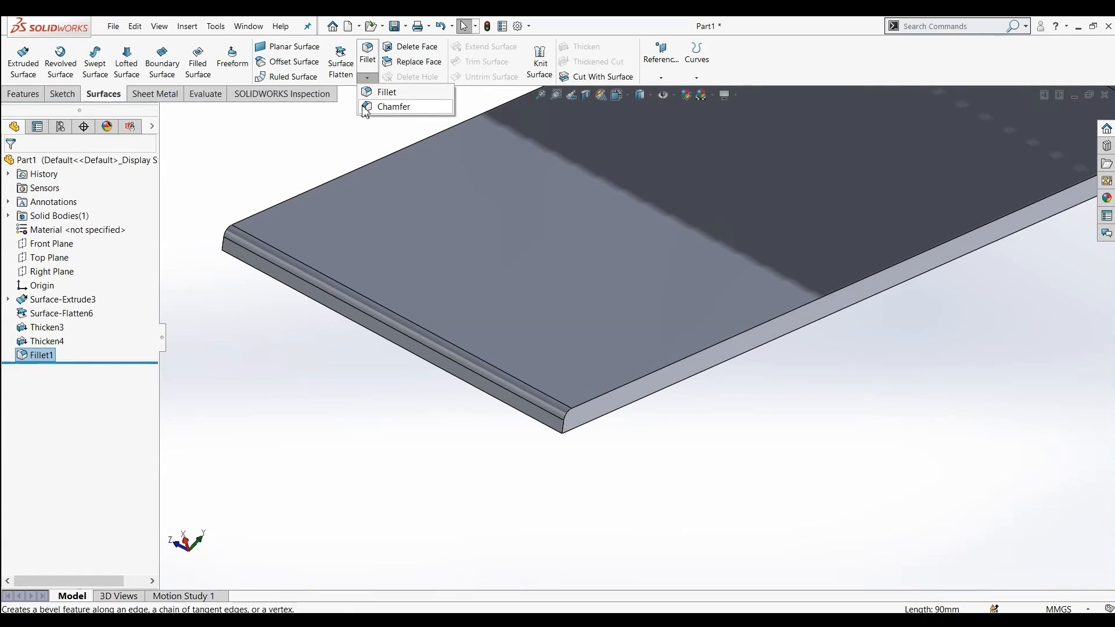
{"action": "left_click", "coordinate": [394, 107]}
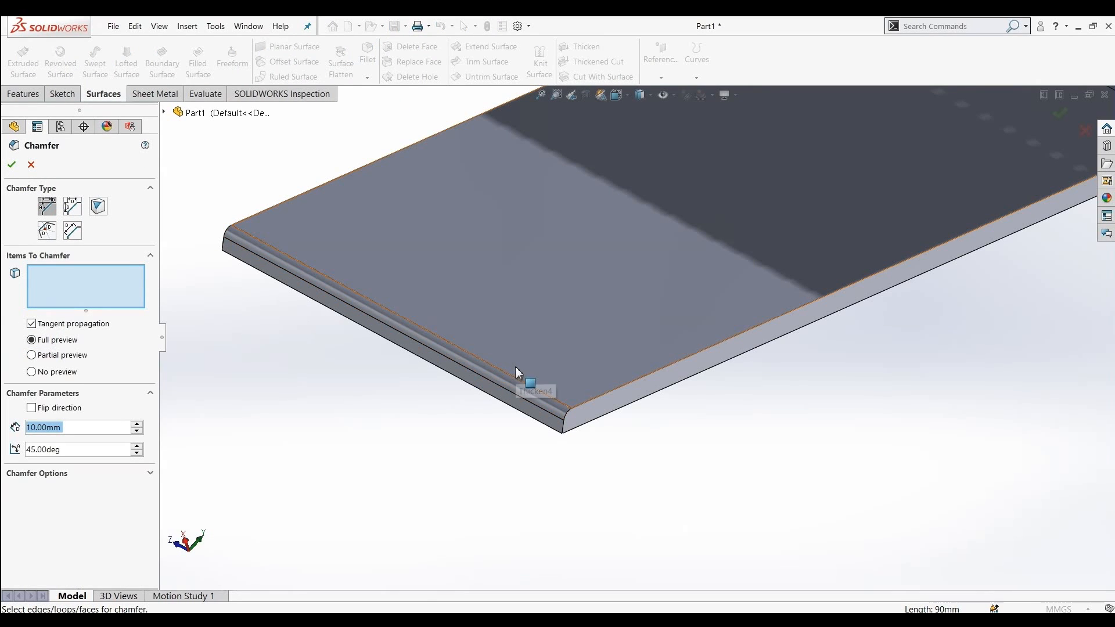
{"action": "left_click", "coordinate": [691, 357]}
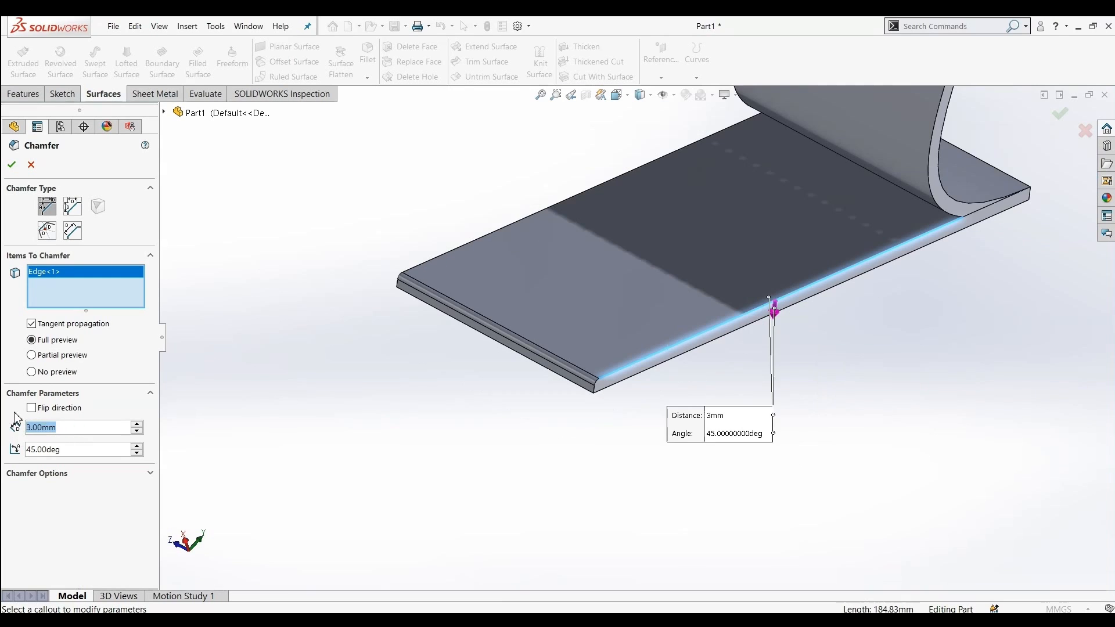
{"action": "type", "text": "2"}
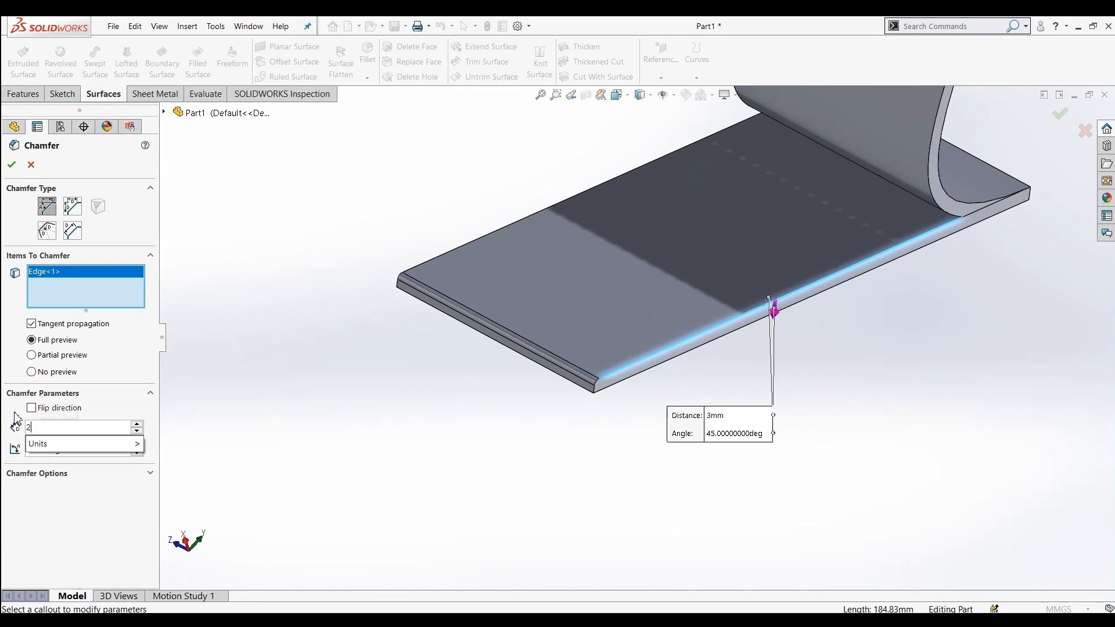
{"action": "left_click", "coordinate": [419, 465]}
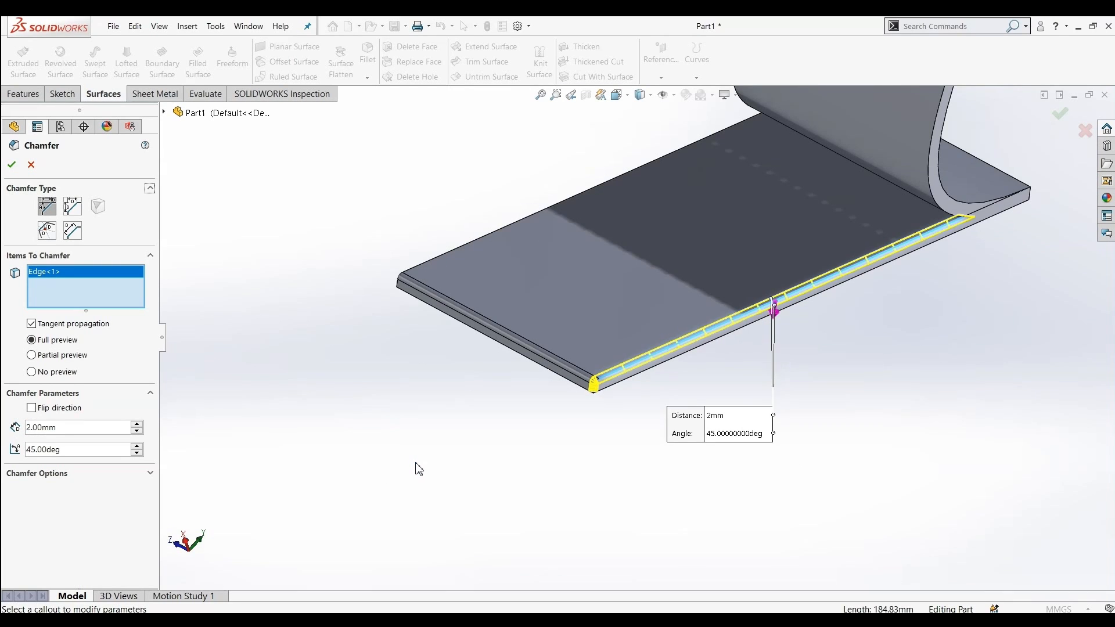
{"action": "left_click", "coordinate": [11, 166]}
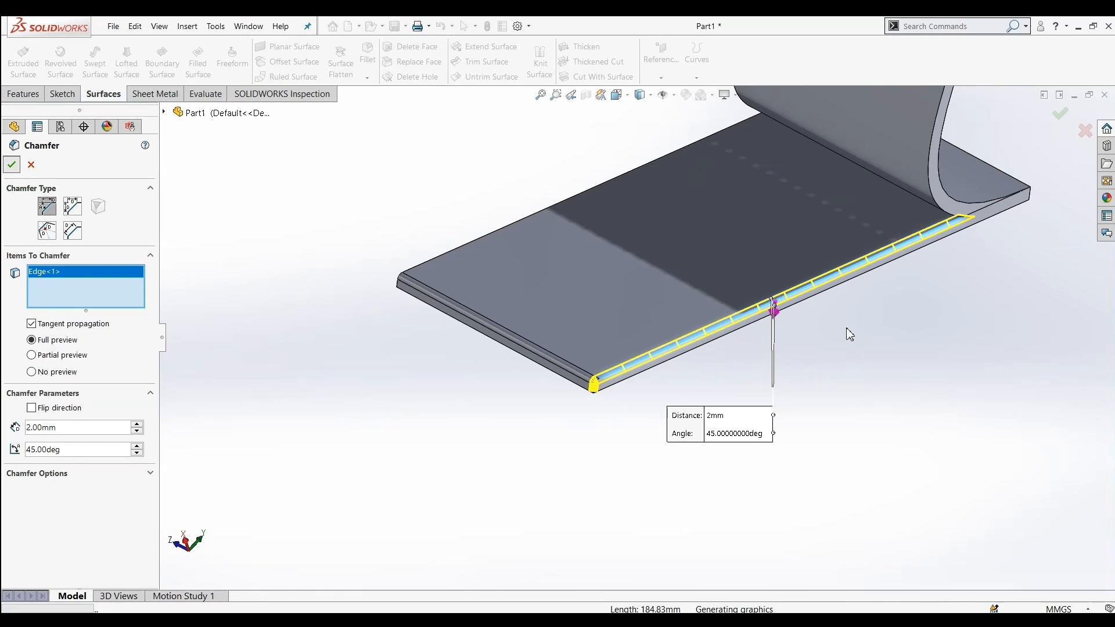
Inspect the filleted and chamfered plate from several angles
{"action": "scroll", "coordinate": [809, 304], "scroll_direction": "down", "scroll_amount": 3}
{"action": "middle_click_drag", "start_coordinate": [540, 448], "coordinate": [492, 418]}
{"action": "scroll", "coordinate": [493, 418], "scroll_direction": "up", "scroll_amount": 5}
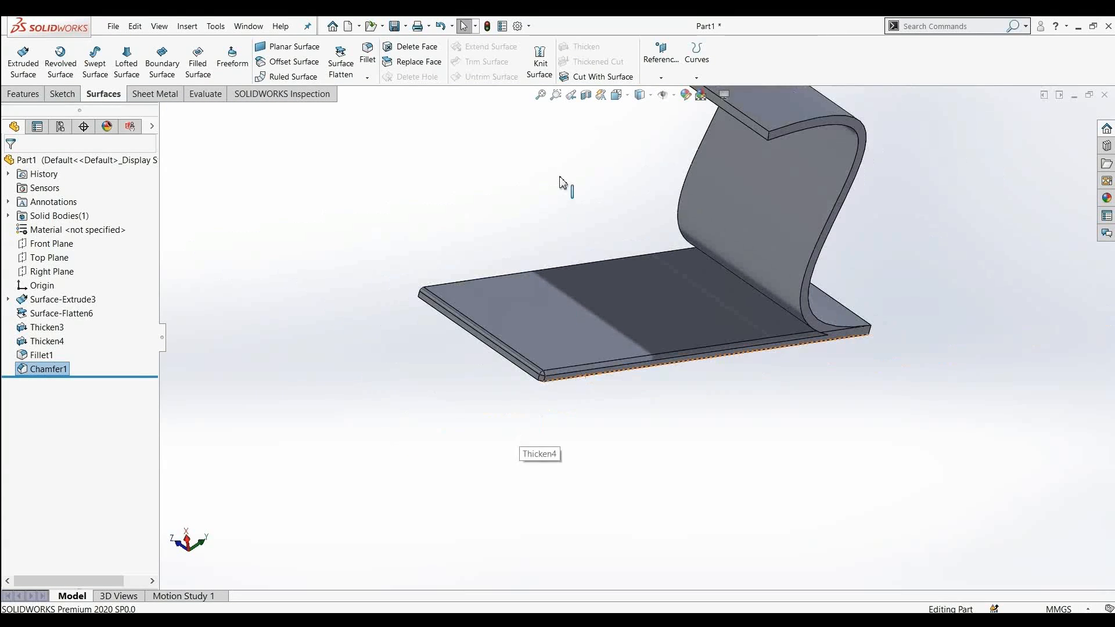
{"action": "scroll", "coordinate": [562, 182], "scroll_direction": "down", "scroll_amount": 2}
{"action": "scroll", "coordinate": [608, 239], "scroll_direction": "up", "scroll_amount": 1}
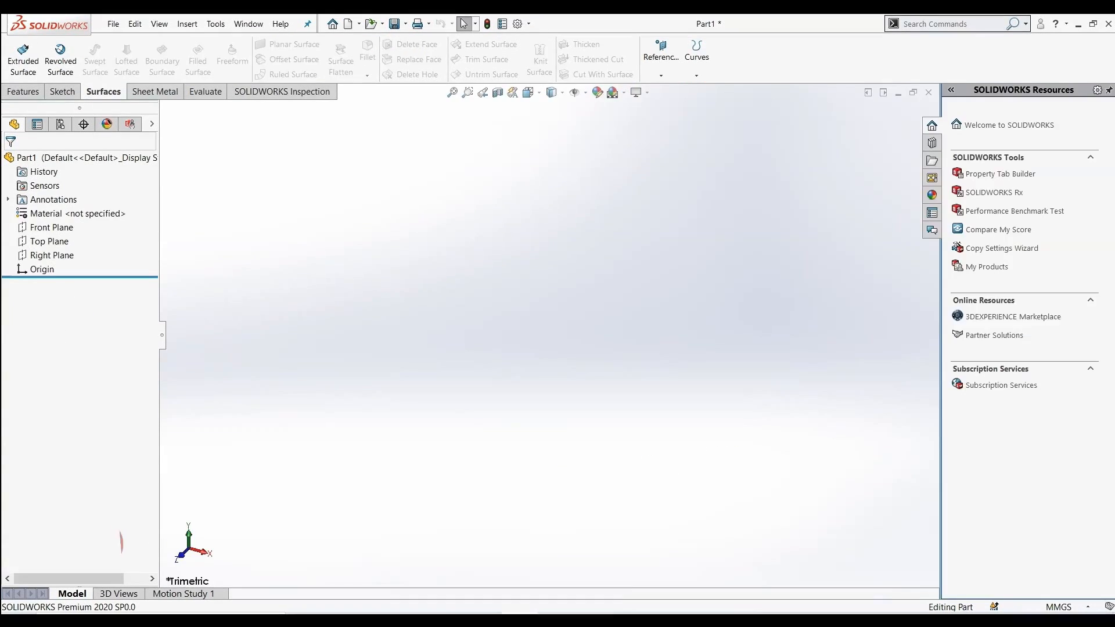
{"action": "left_click", "coordinate": [95, 546]}
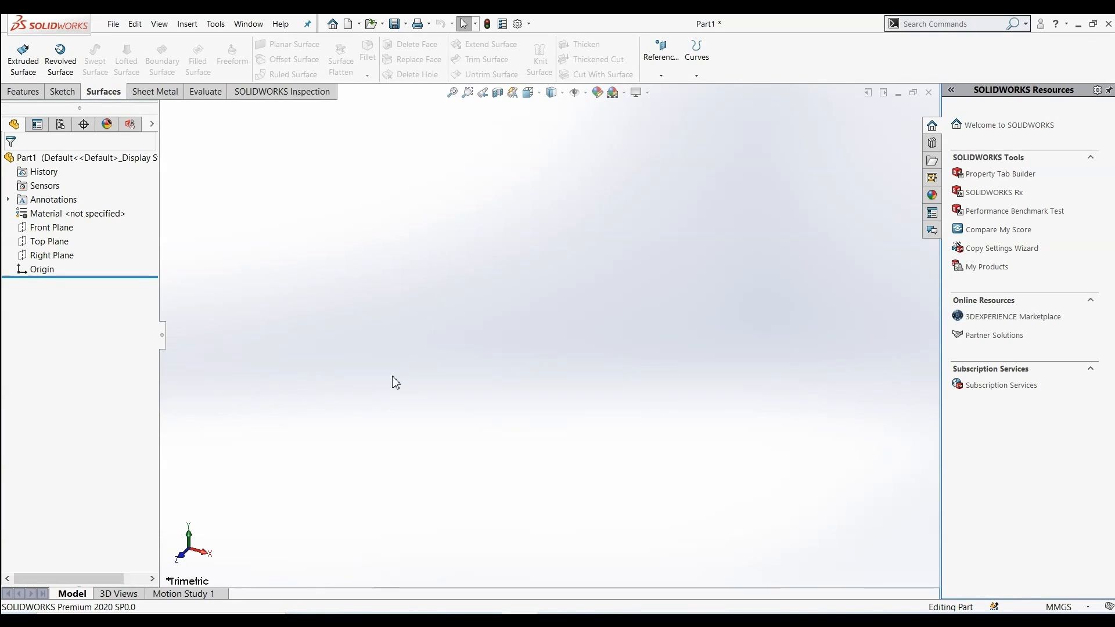
Start a sketch on the Front Plane and draw a circle of about 29 mm radius left of the origin
{"action": "left_click", "coordinate": [63, 92]}
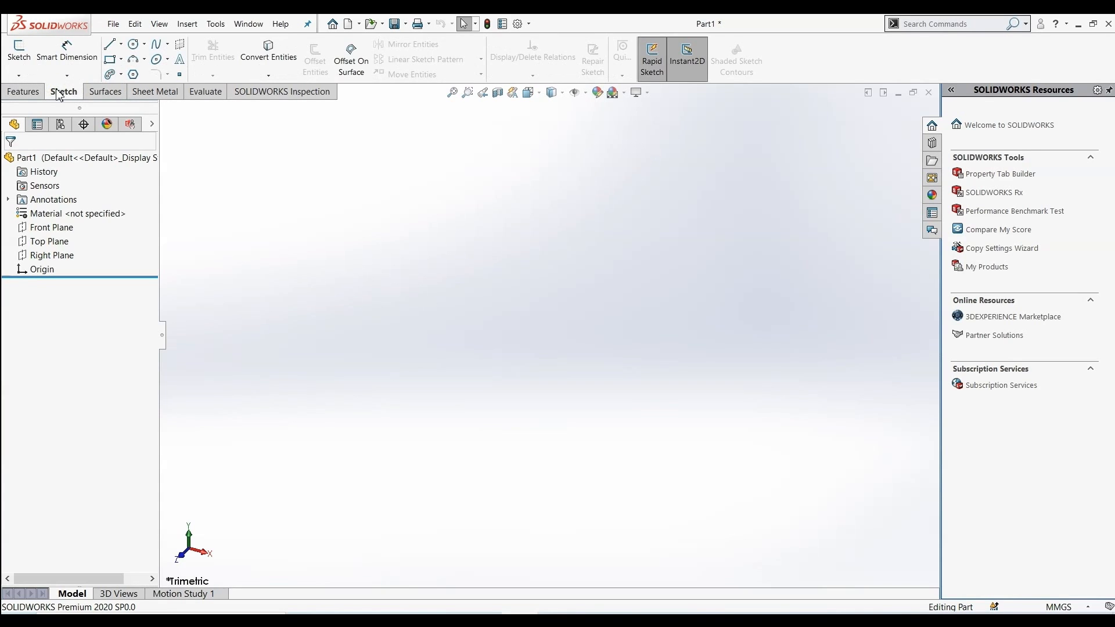
{"action": "left_click", "coordinate": [59, 228]}
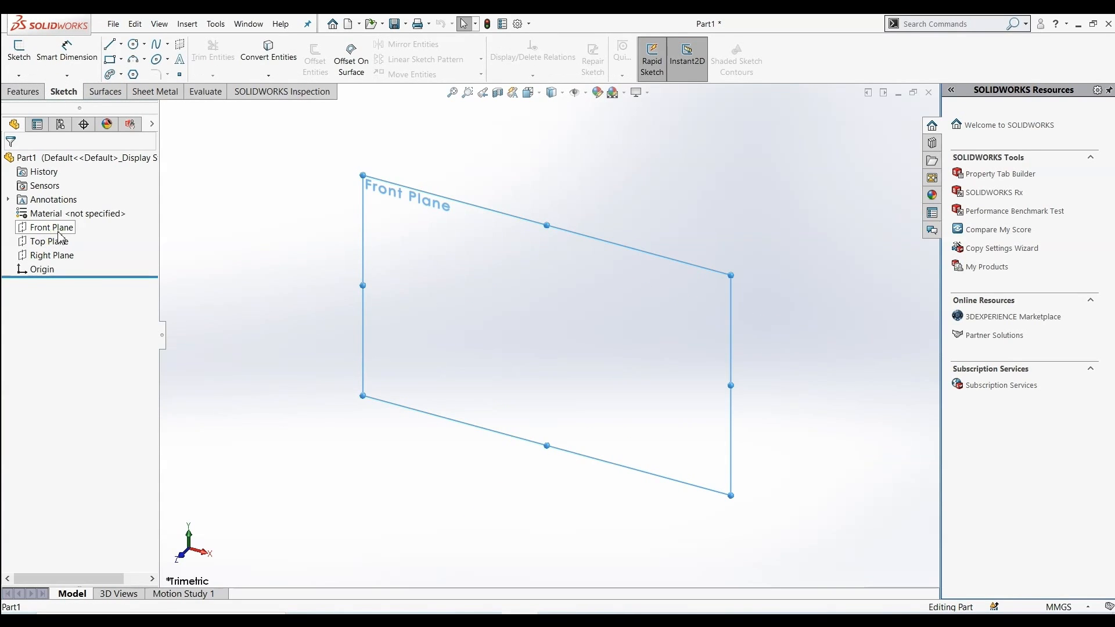
{"action": "left_click", "coordinate": [64, 215]}
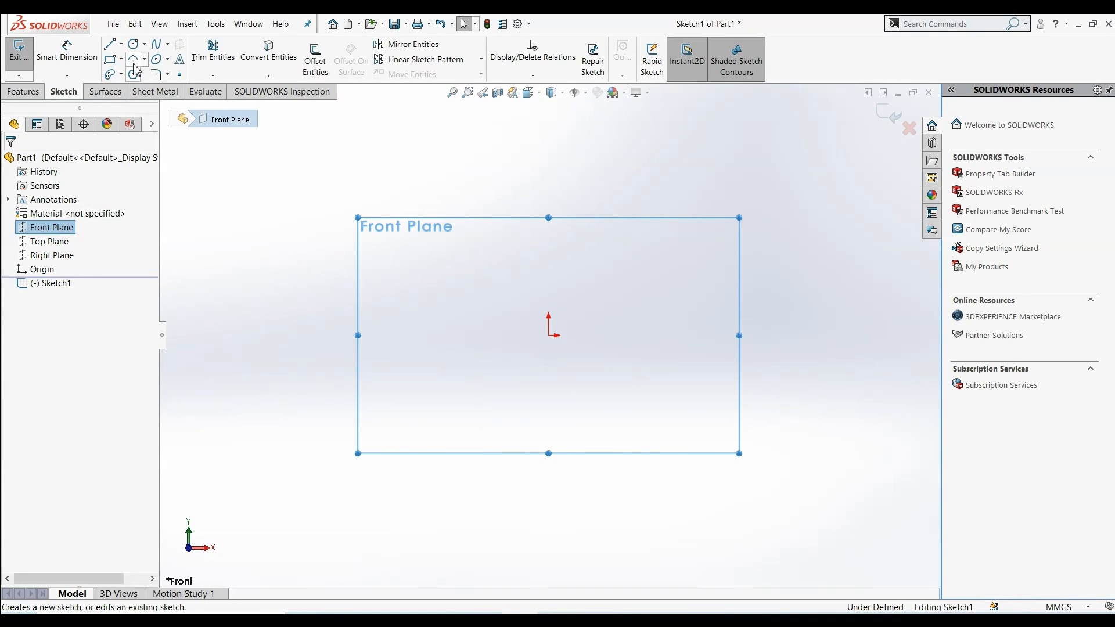
{"action": "left_click", "coordinate": [134, 45]}
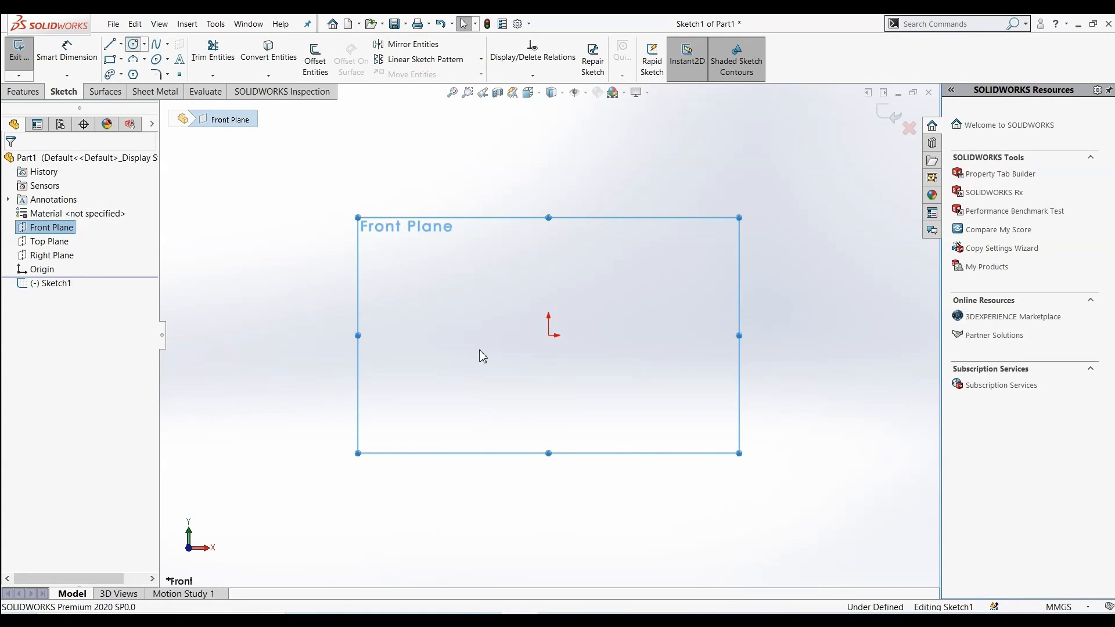
{"action": "left_click", "coordinate": [434, 335]}
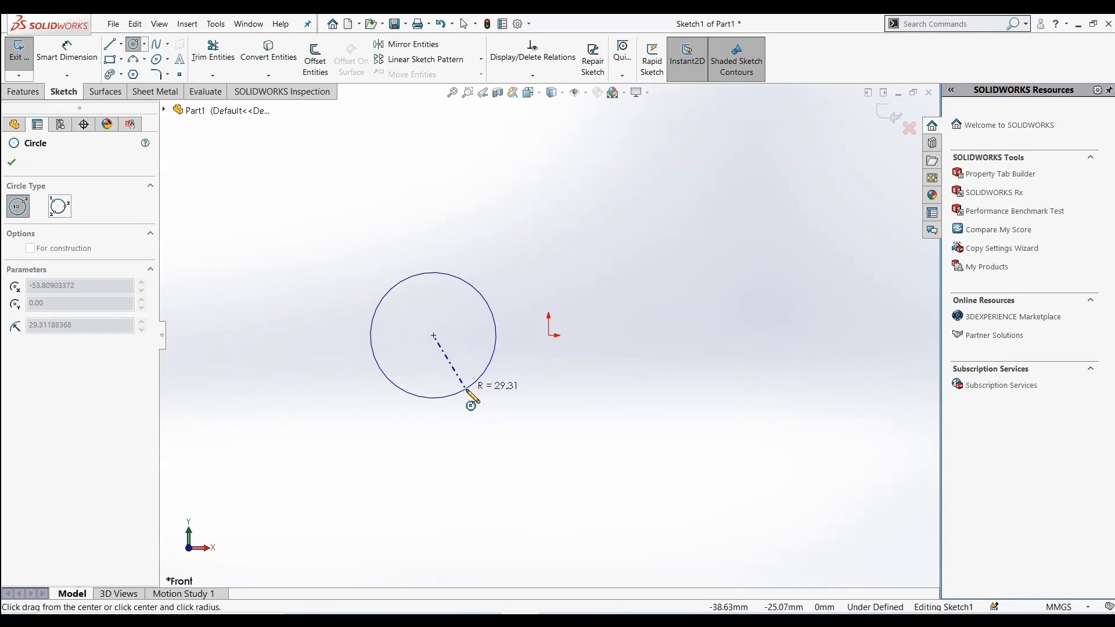
{"action": "left_click", "coordinate": [464, 388]}
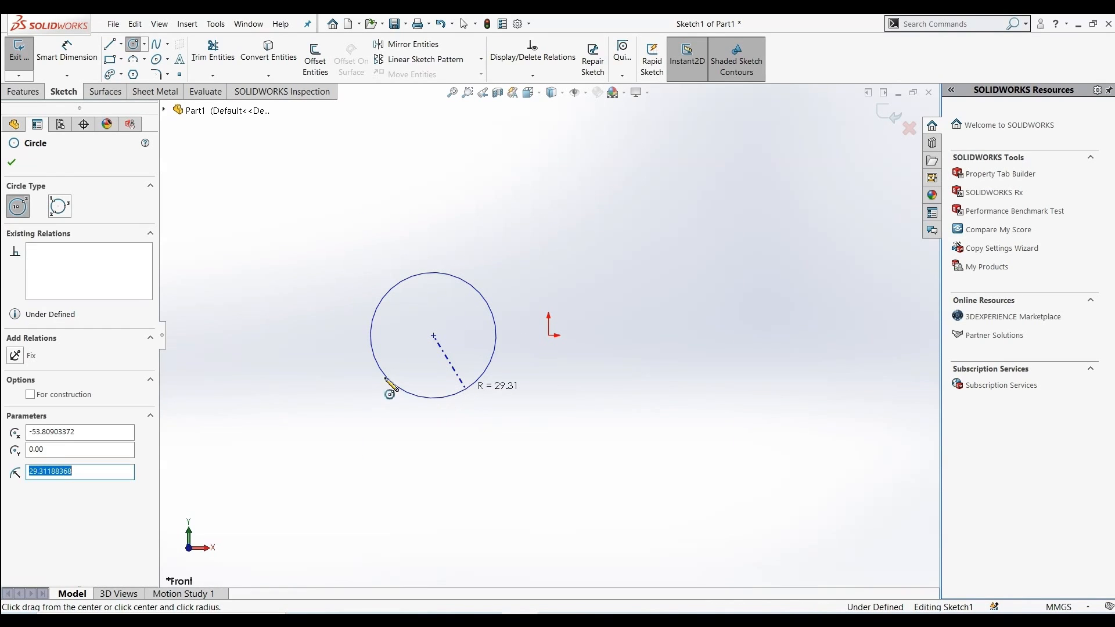
Draw a six-sided polygon right of the origin, inscribed in a circle about 68 mm across
{"action": "left_click", "coordinate": [134, 75]}
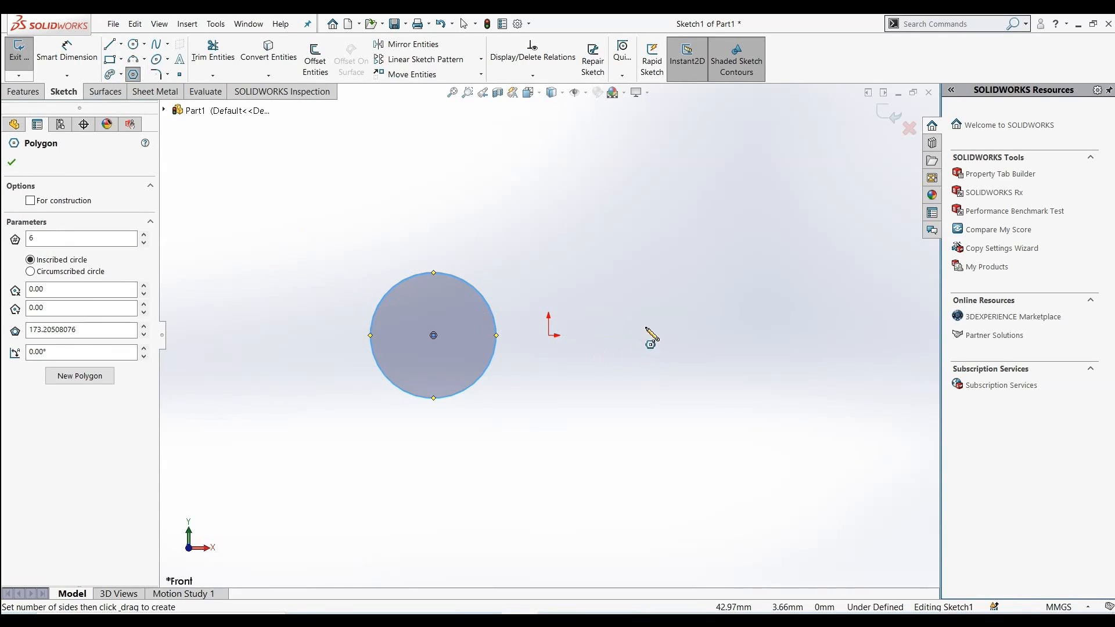
{"action": "left_click_drag", "start_coordinate": [666, 342], "coordinate": [728, 393]}
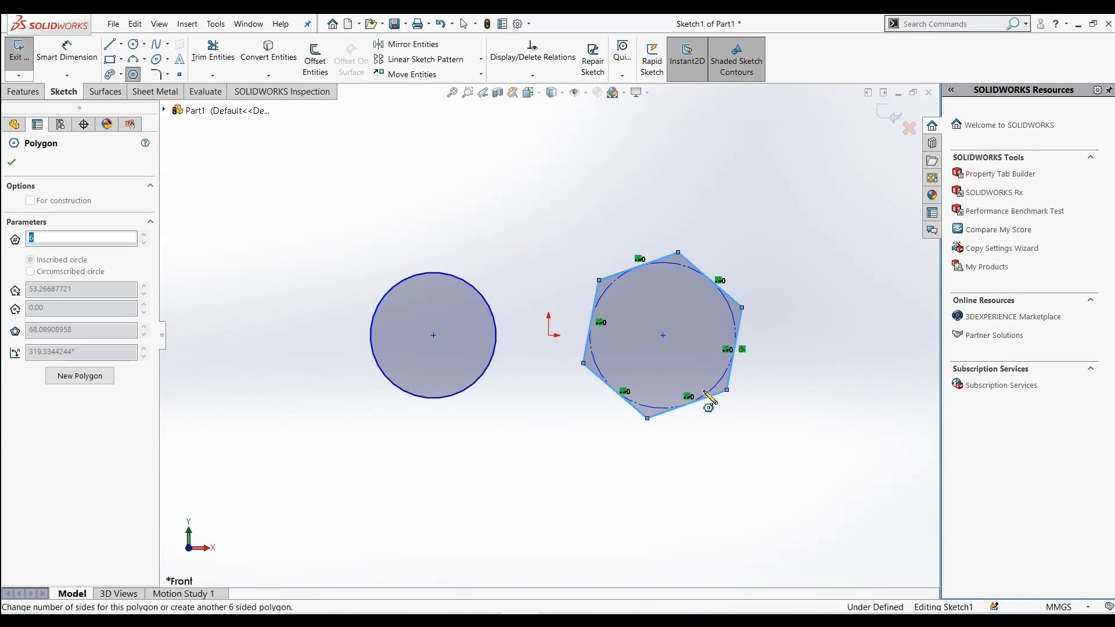
{"action": "left_click", "coordinate": [14, 165]}
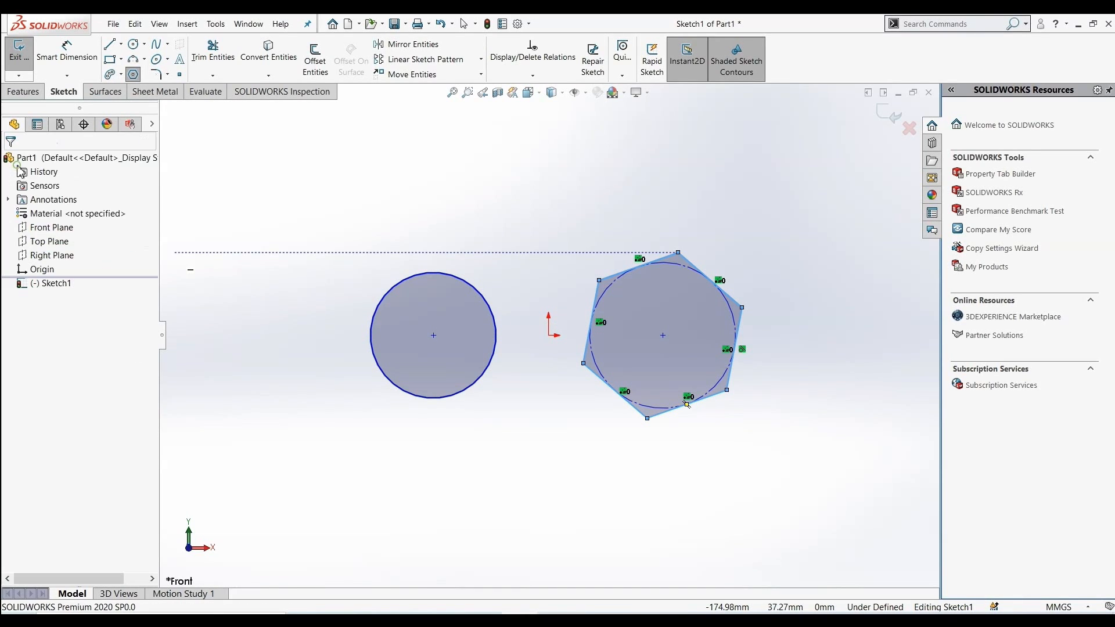
Draw a corner rectangle about 54 by 41 mm above the circle
{"action": "left_click", "coordinate": [110, 59]}
{"action": "left_click", "coordinate": [297, 157]}
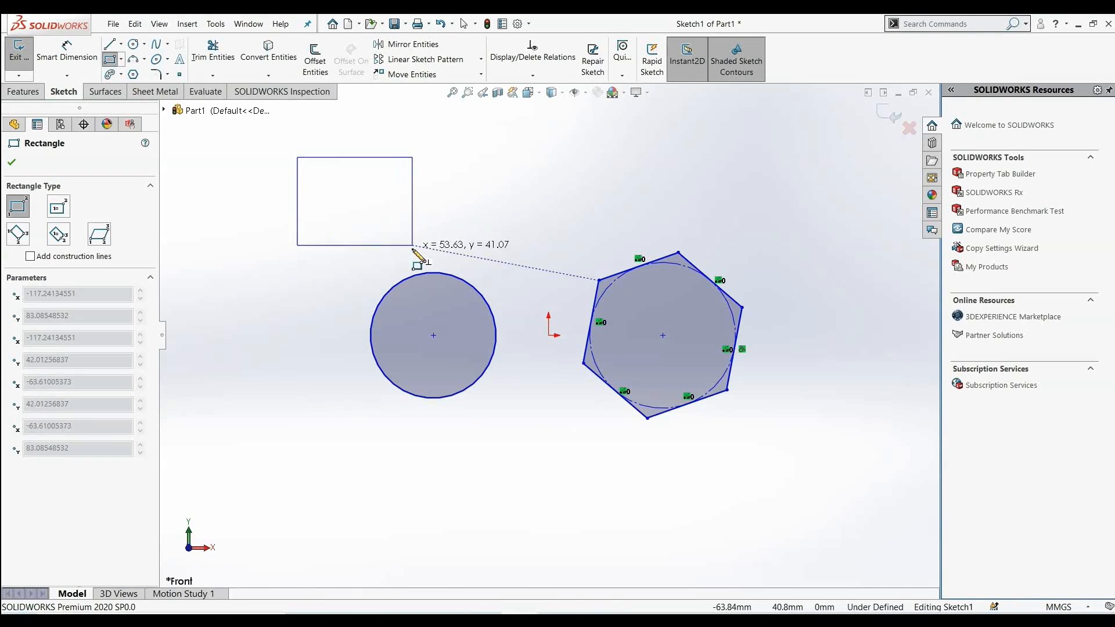
{"action": "left_click", "coordinate": [411, 245]}
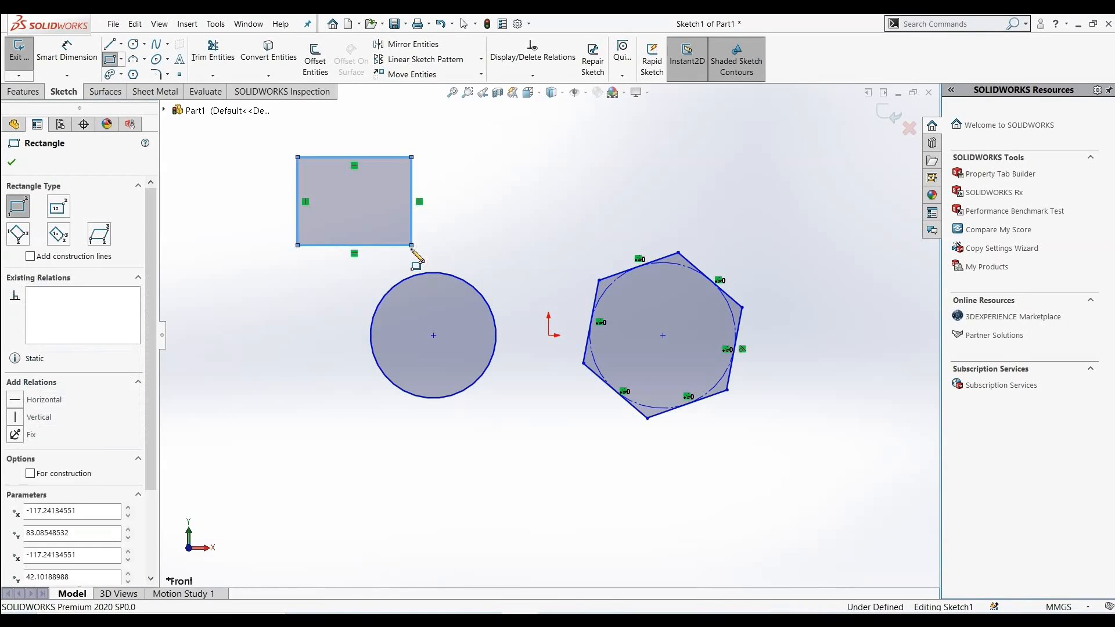
{"action": "left_click", "coordinate": [13, 162]}
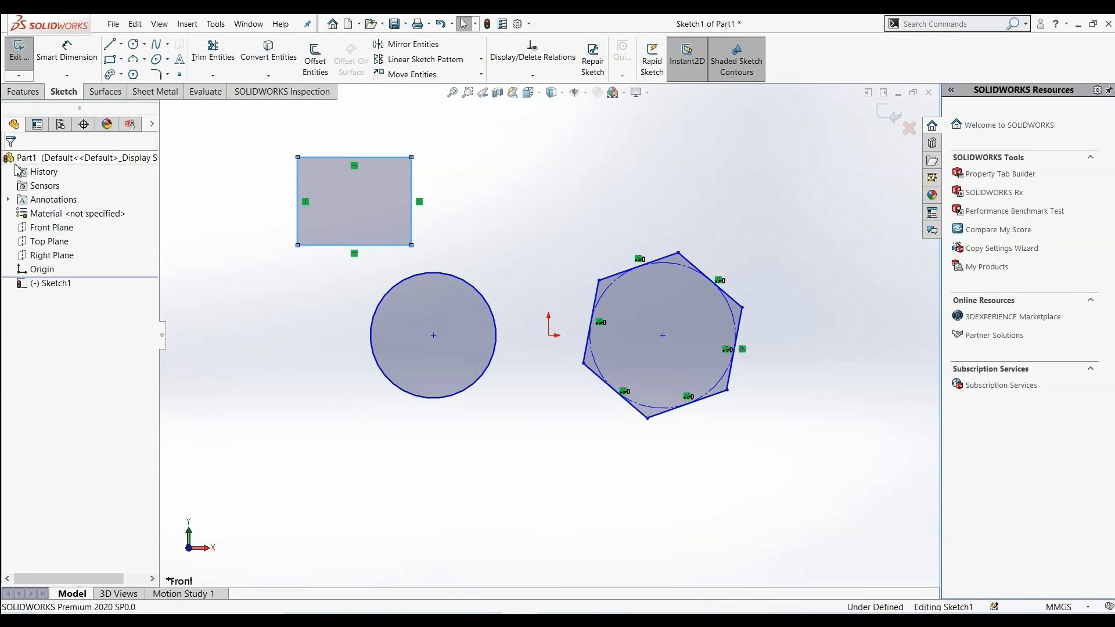
Extrude the circle, hexagon and rectangle as blind surfaces 60 mm deep
{"action": "left_click", "coordinate": [105, 93]}
{"action": "left_click", "coordinate": [12, 55]}
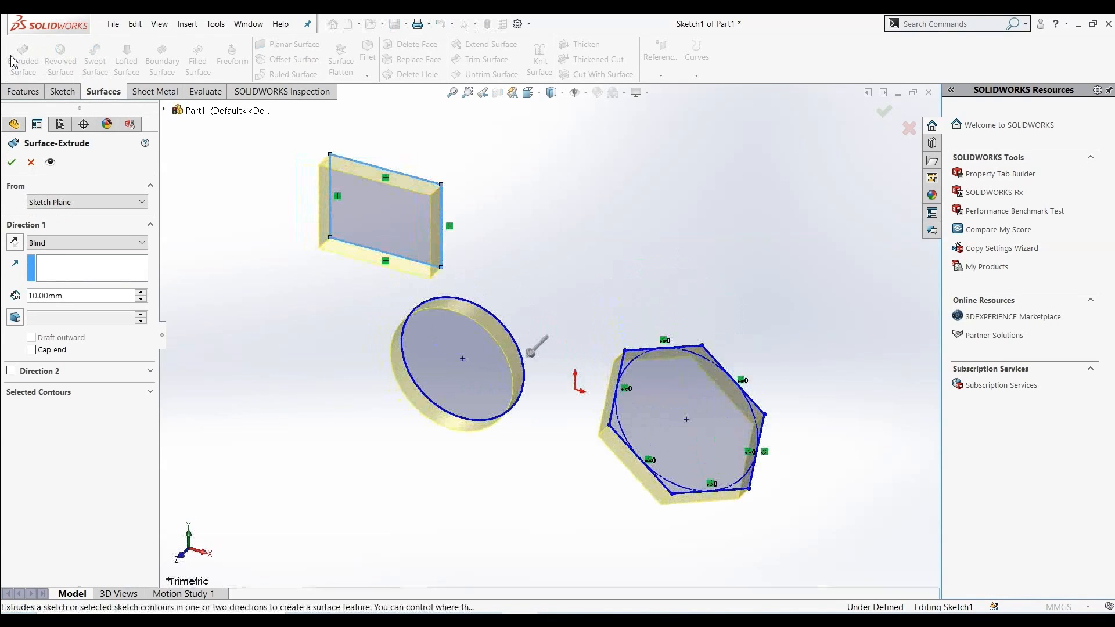
{"action": "left_click", "coordinate": [141, 294]}
{"action": "left_click", "coordinate": [141, 294]}
{"action": "left_click", "coordinate": [141, 293]}
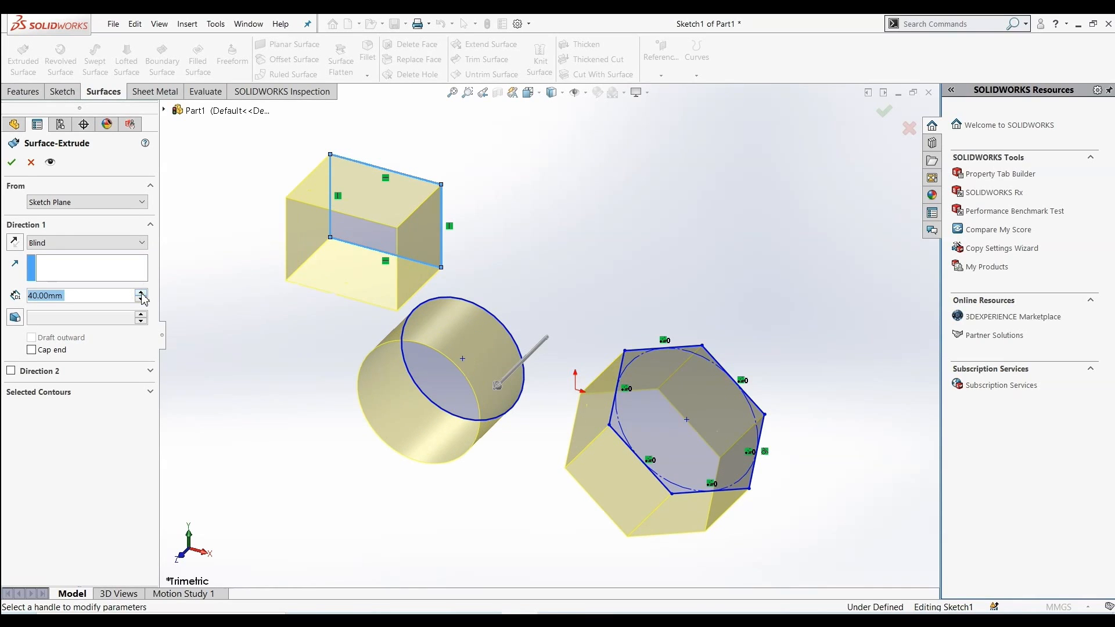
{"action": "left_click", "coordinate": [141, 294]}
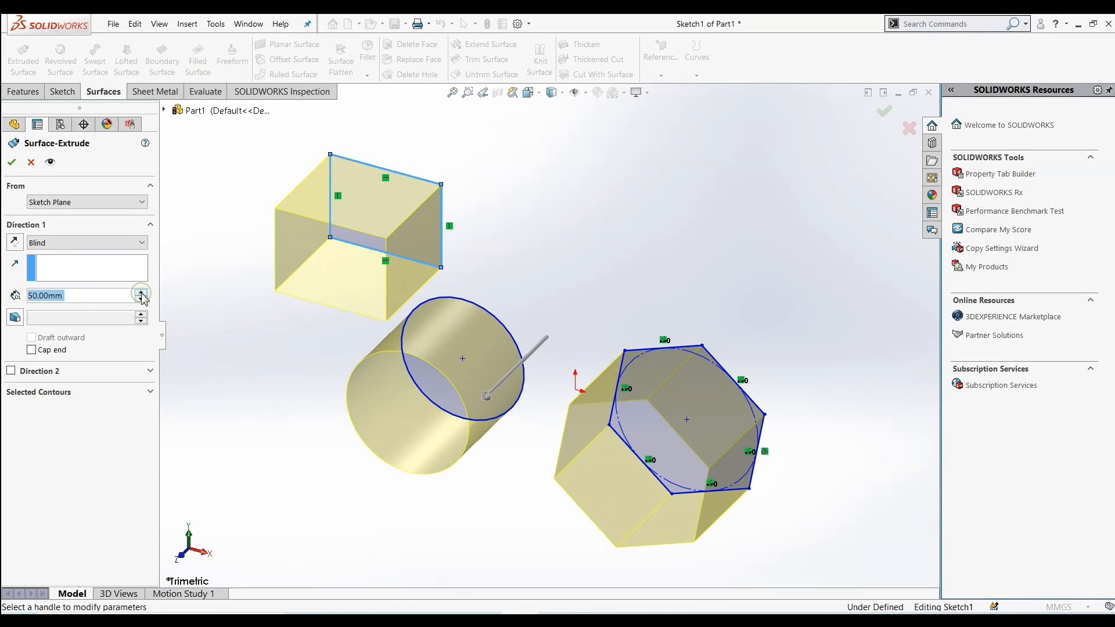
{"action": "left_click", "coordinate": [141, 293]}
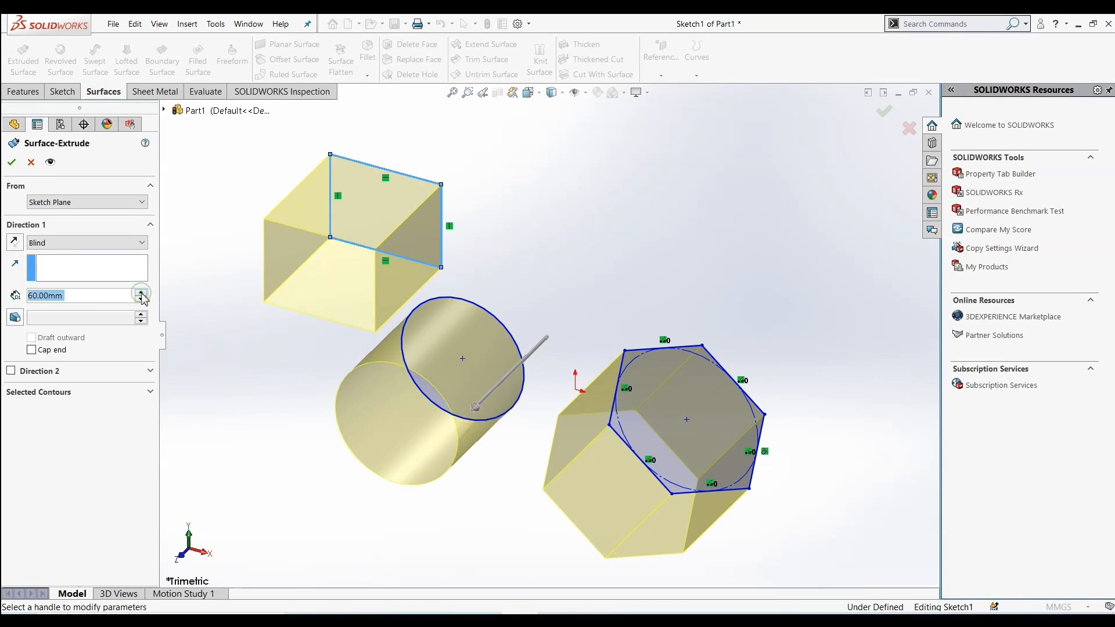
{"action": "left_click", "coordinate": [12, 164]}
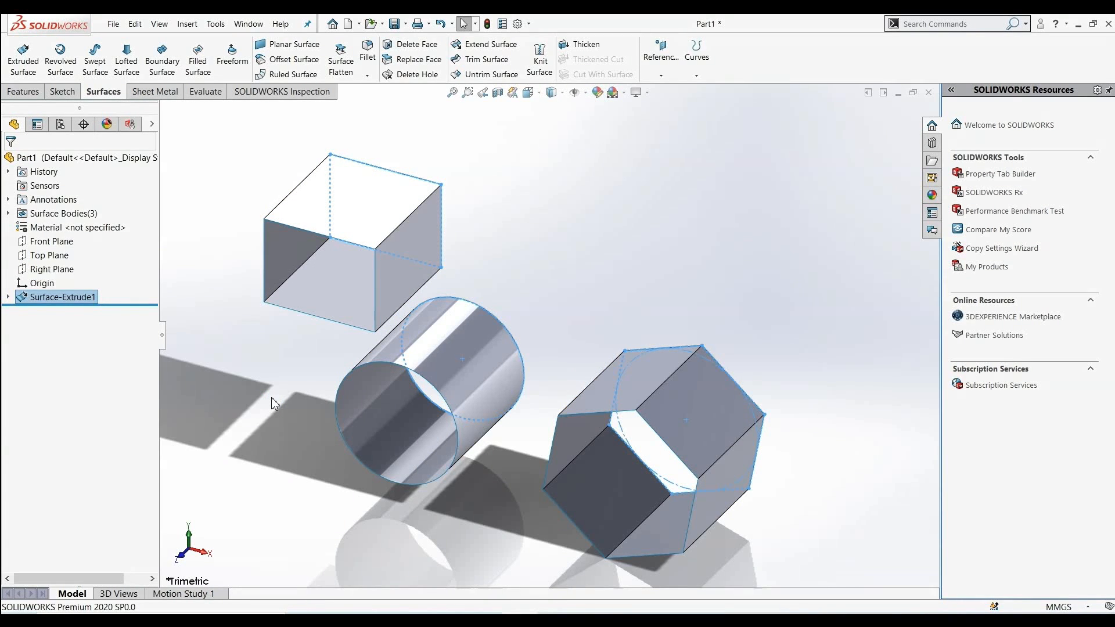
Delete the front face of the rectangular surface body with Delete Face
{"action": "left_click", "coordinate": [271, 399]}
{"action": "middle_click_drag", "start_coordinate": [274, 403], "coordinate": [250, 354]}
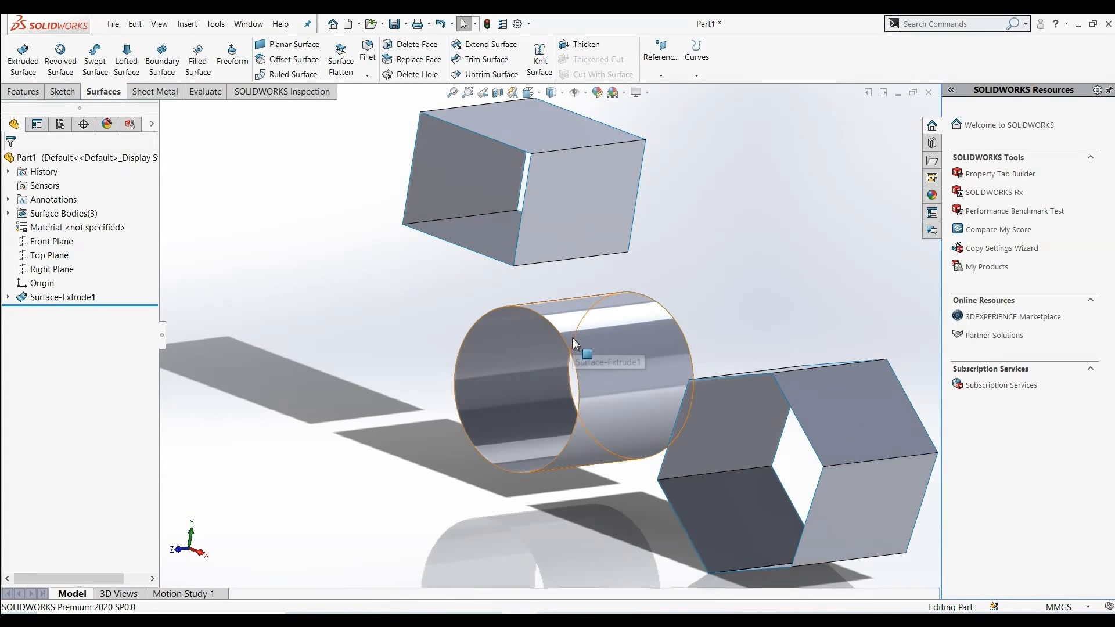
{"action": "left_click", "coordinate": [411, 46]}
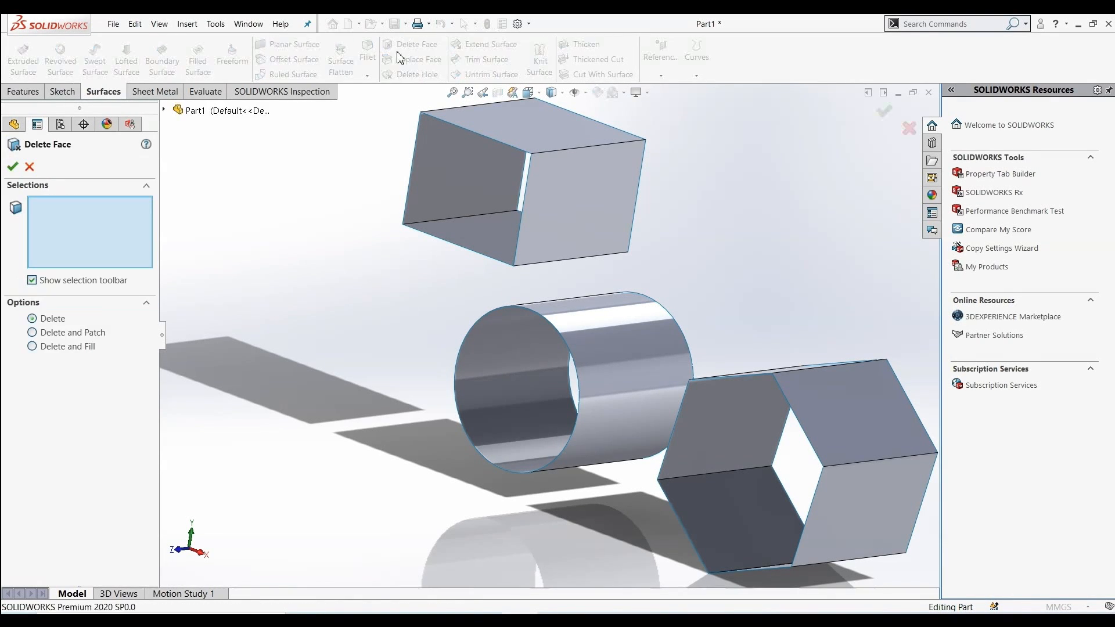
{"action": "left_click", "coordinate": [579, 184]}
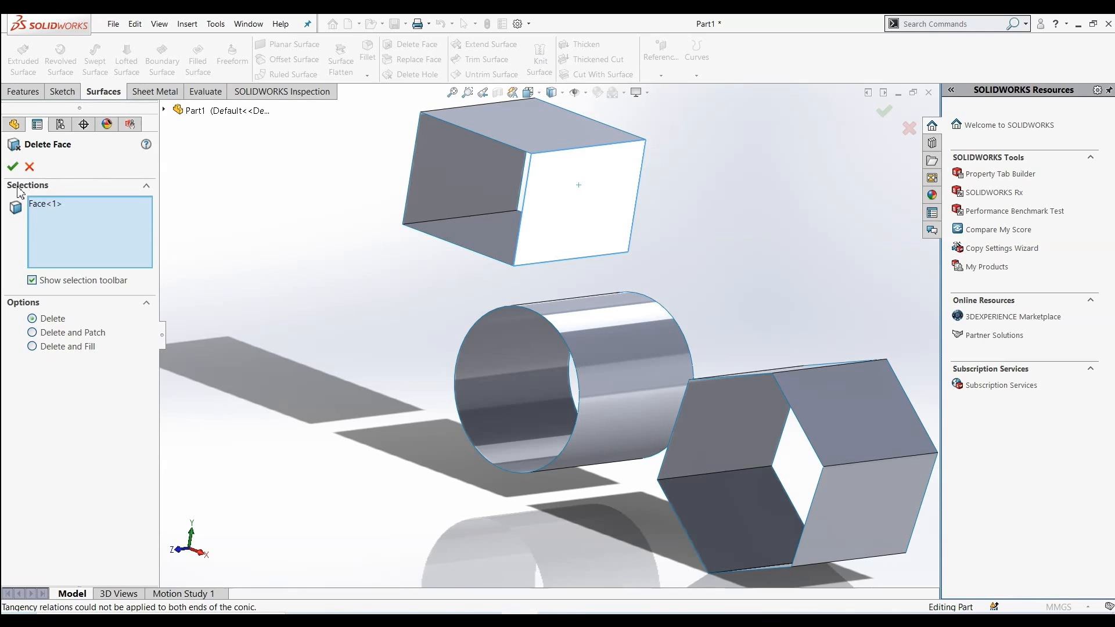
{"action": "left_click", "coordinate": [12, 167]}
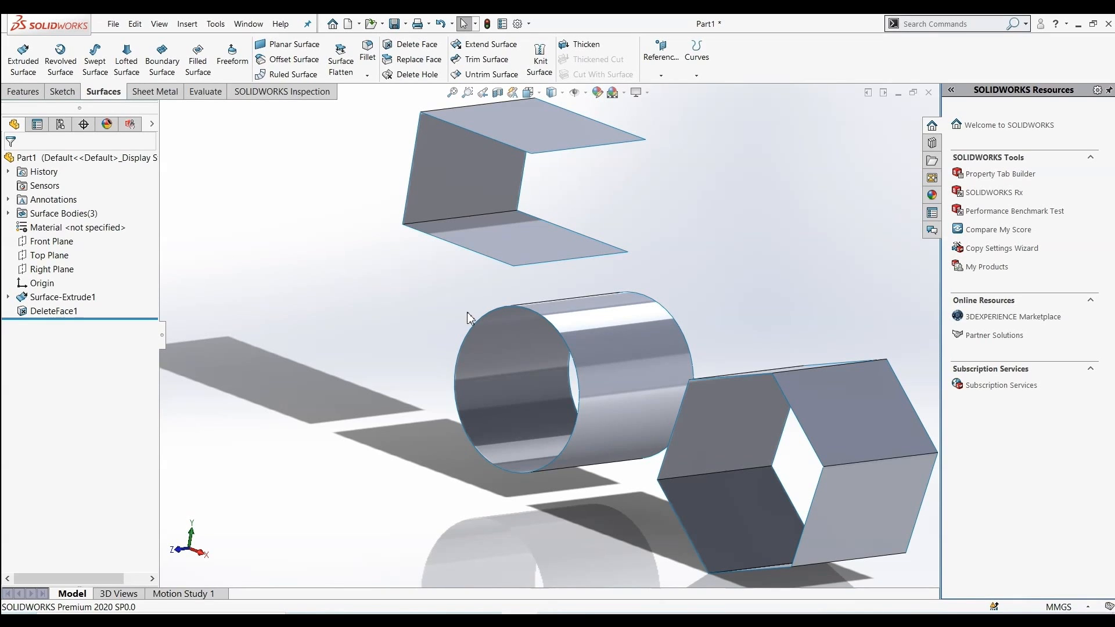
Delete the upper front face of the hexagonal surface body with Delete Face
{"action": "left_click", "coordinate": [414, 44]}
{"action": "left_click", "coordinate": [863, 411]}
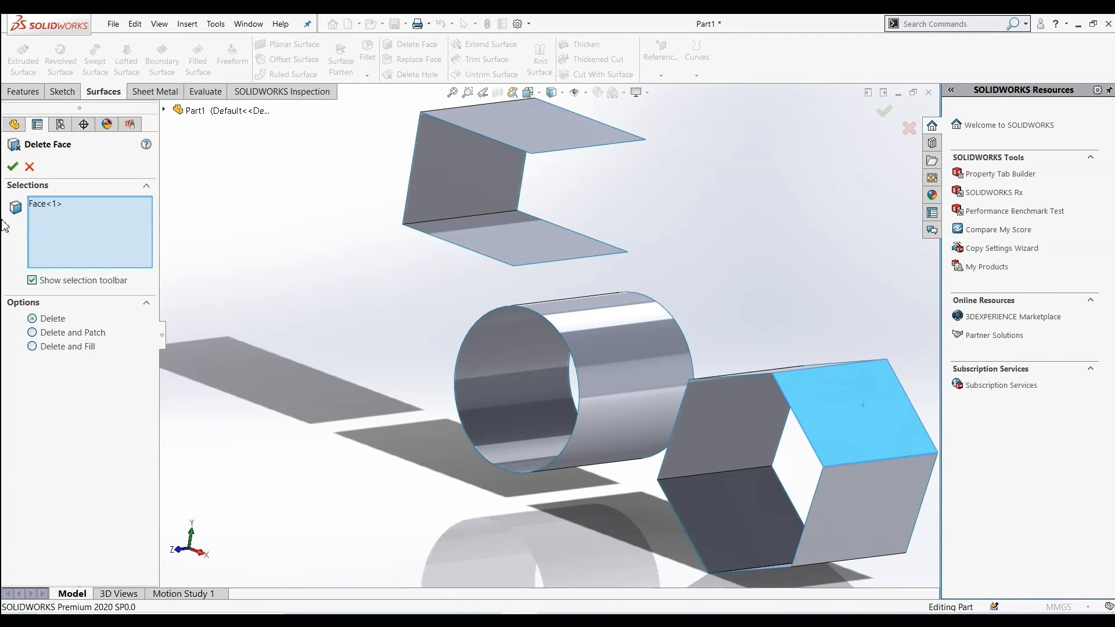
{"action": "left_click", "coordinate": [13, 167]}
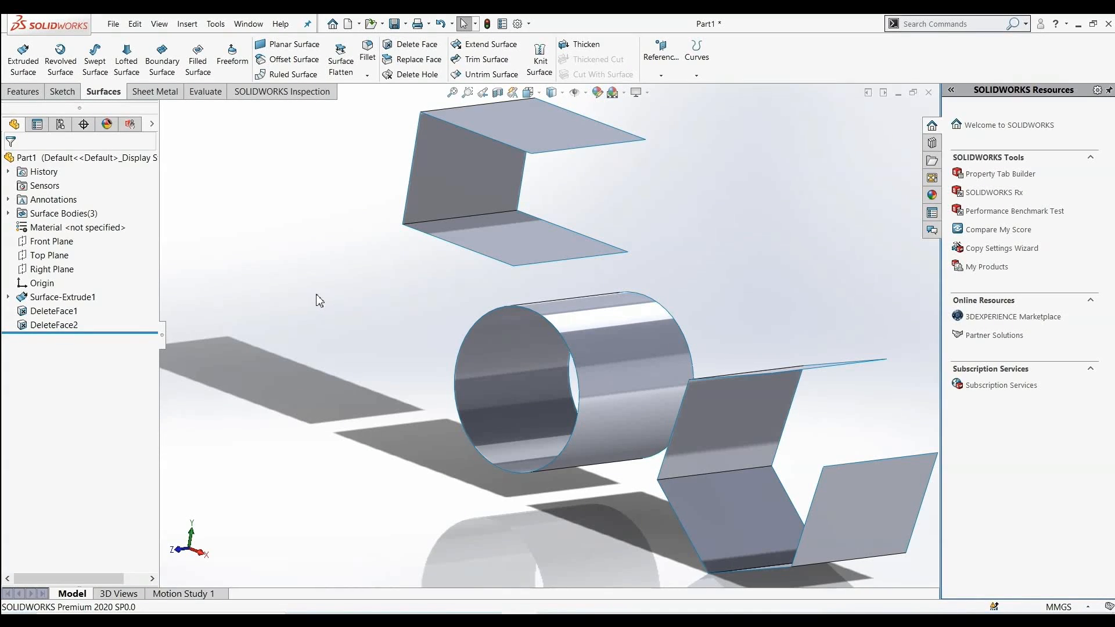
Try to delete the cylindrical face of the round surface body with Delete Face
{"action": "left_click", "coordinate": [409, 44]}
{"action": "left_click", "coordinate": [633, 400]}
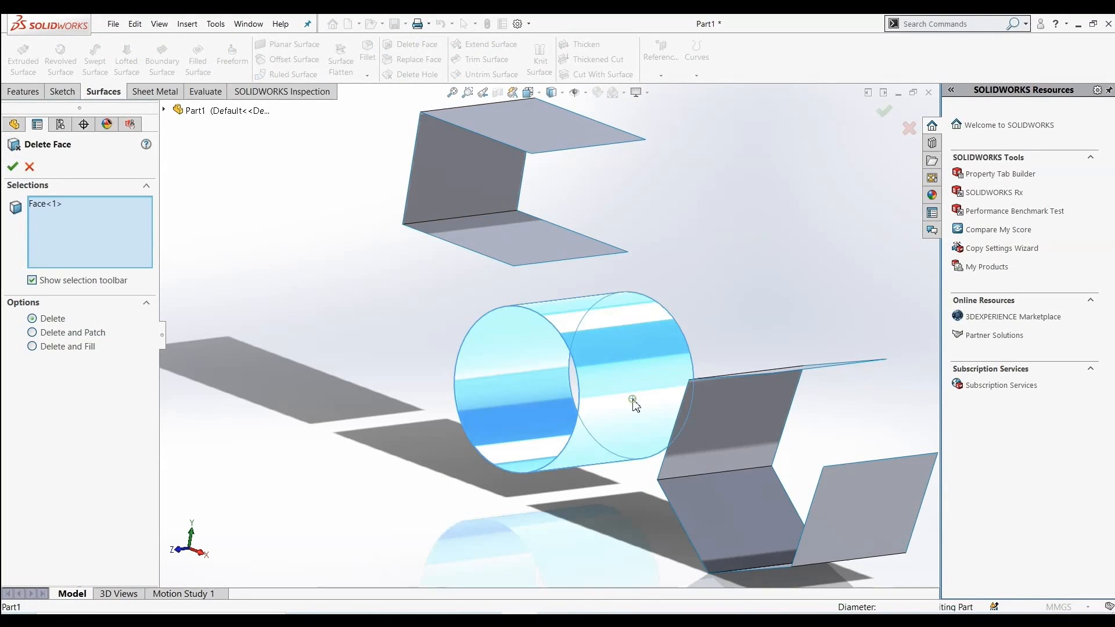
{"action": "left_click", "coordinate": [18, 173]}
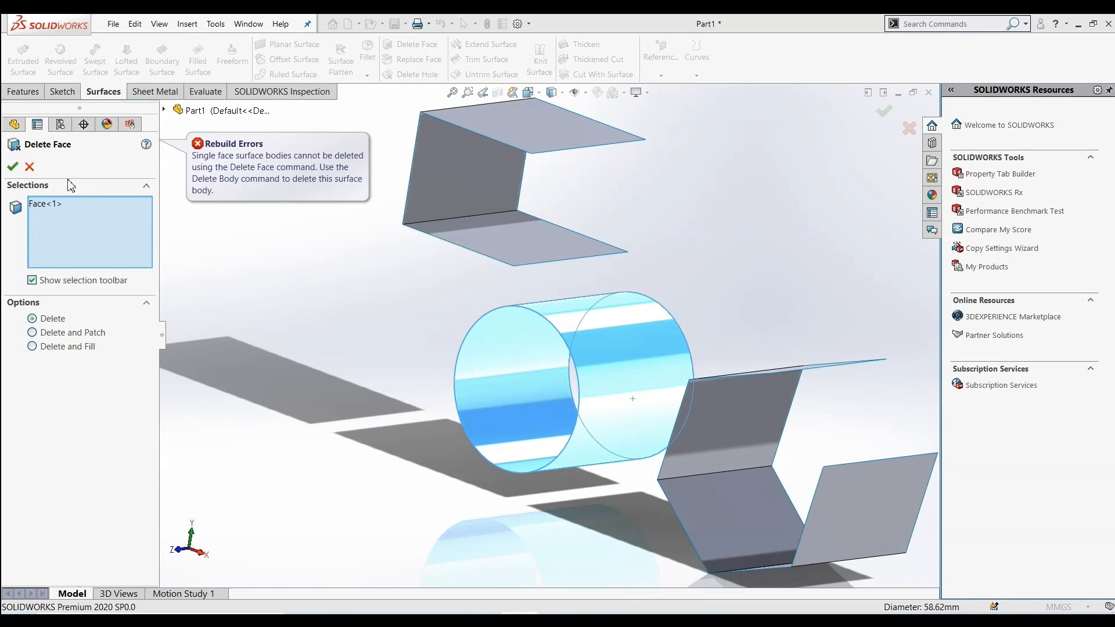
{"action": "left_click", "coordinate": [30, 168]}
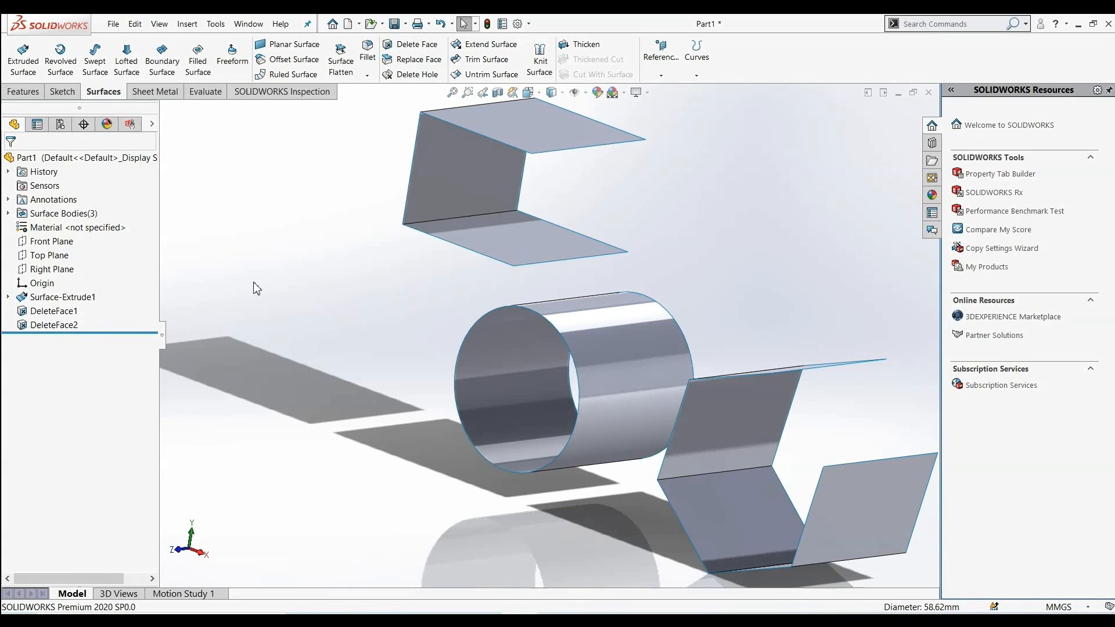
Undo the two face deletions
{"action": "key", "text": "ctrl+z"}
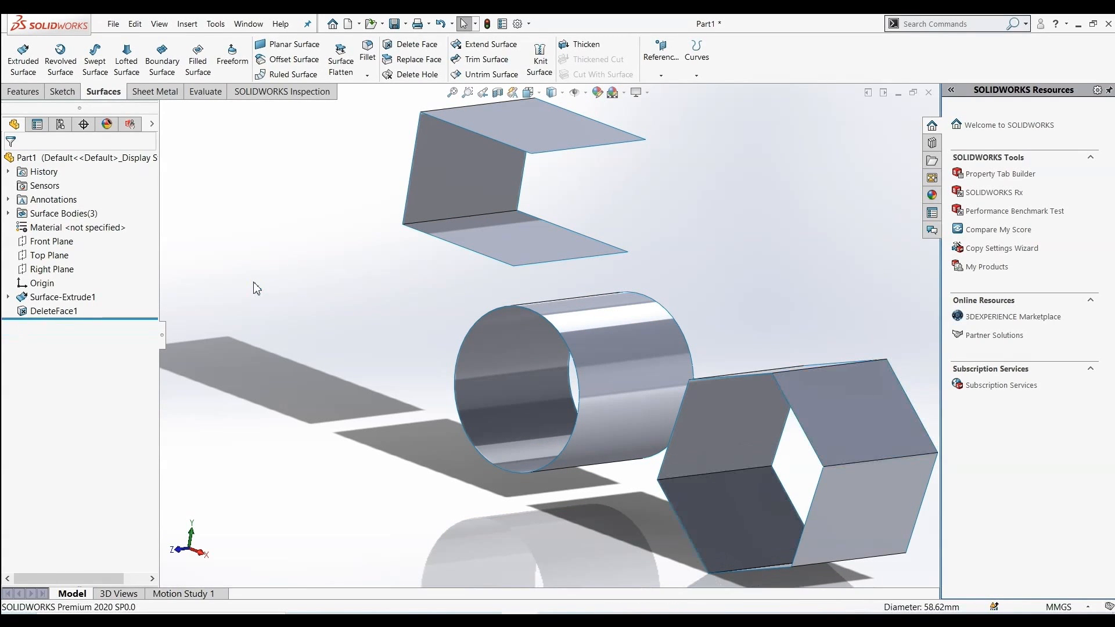
{"action": "key", "text": "ctrl+z"}
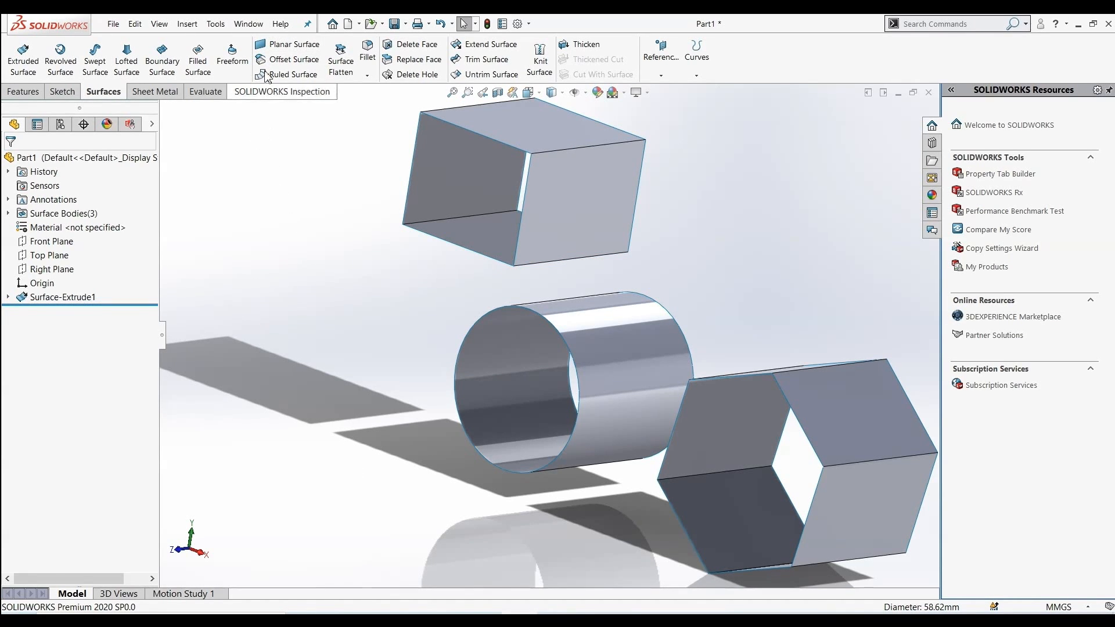
Cap the rectangular body's open front end with a planar surface bounded by its four edges
{"action": "left_click", "coordinate": [279, 49]}
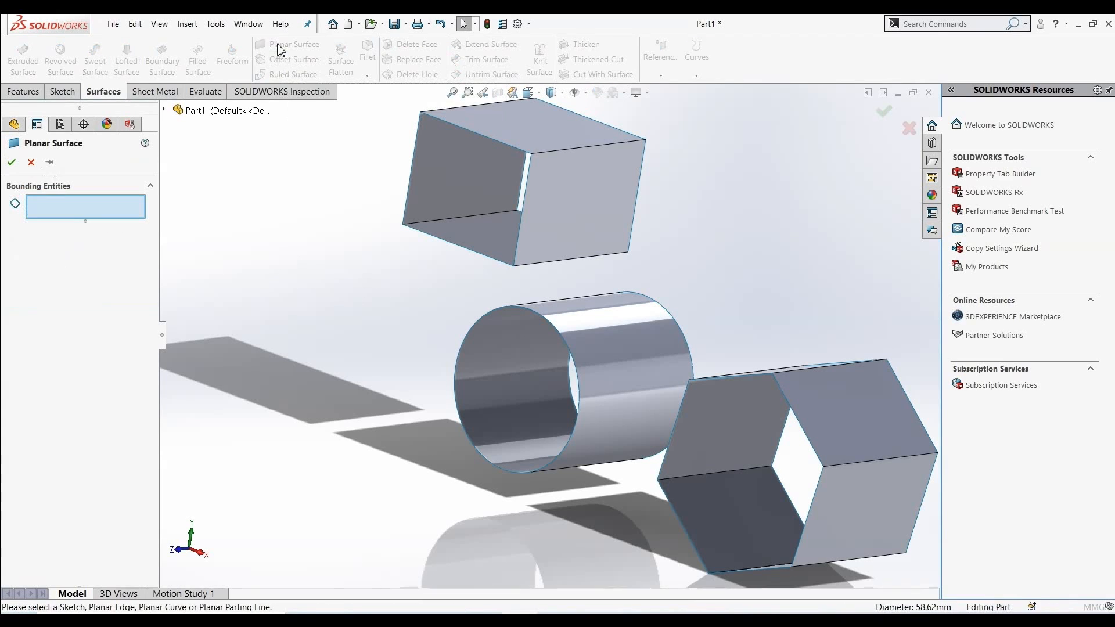
{"action": "left_click", "coordinate": [509, 149]}
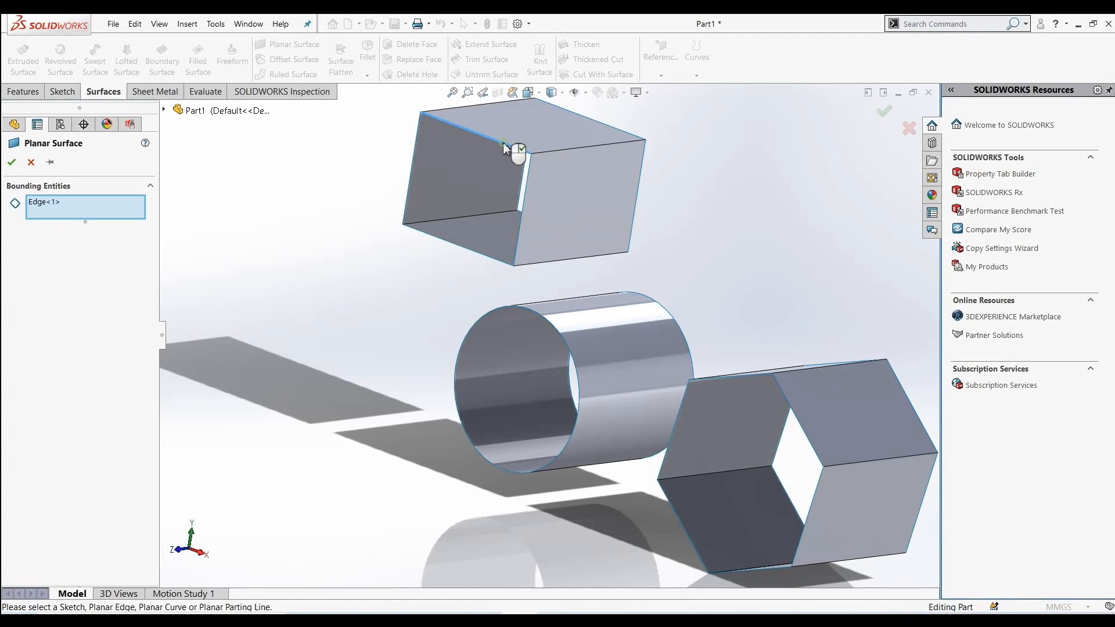
{"action": "left_click", "coordinate": [526, 202]}
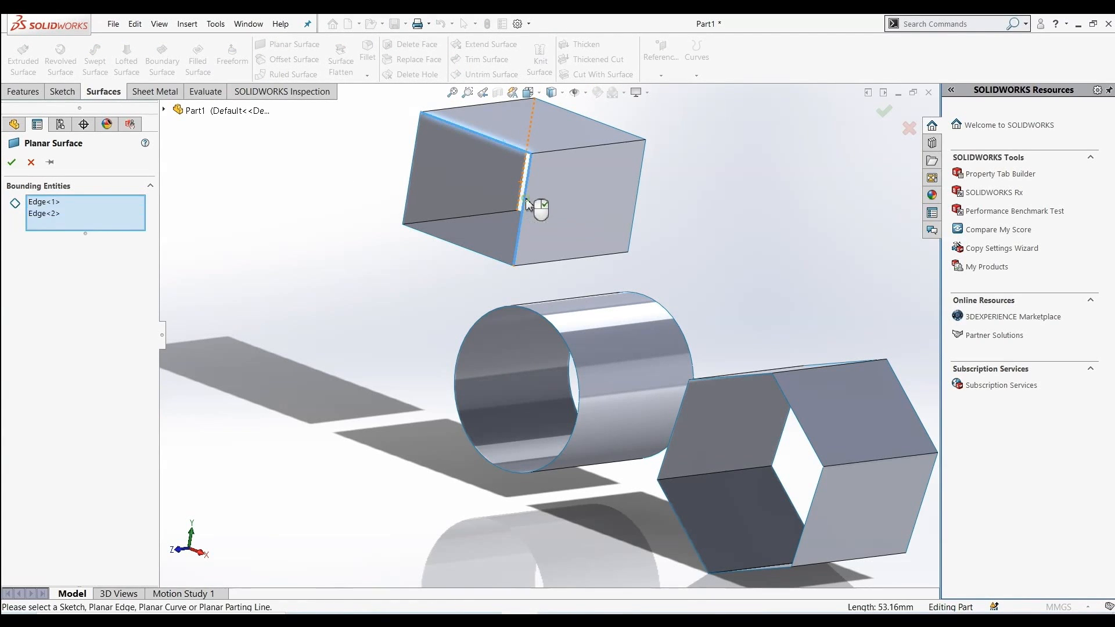
{"action": "left_click", "coordinate": [471, 249]}
{"action": "left_click", "coordinate": [411, 173]}
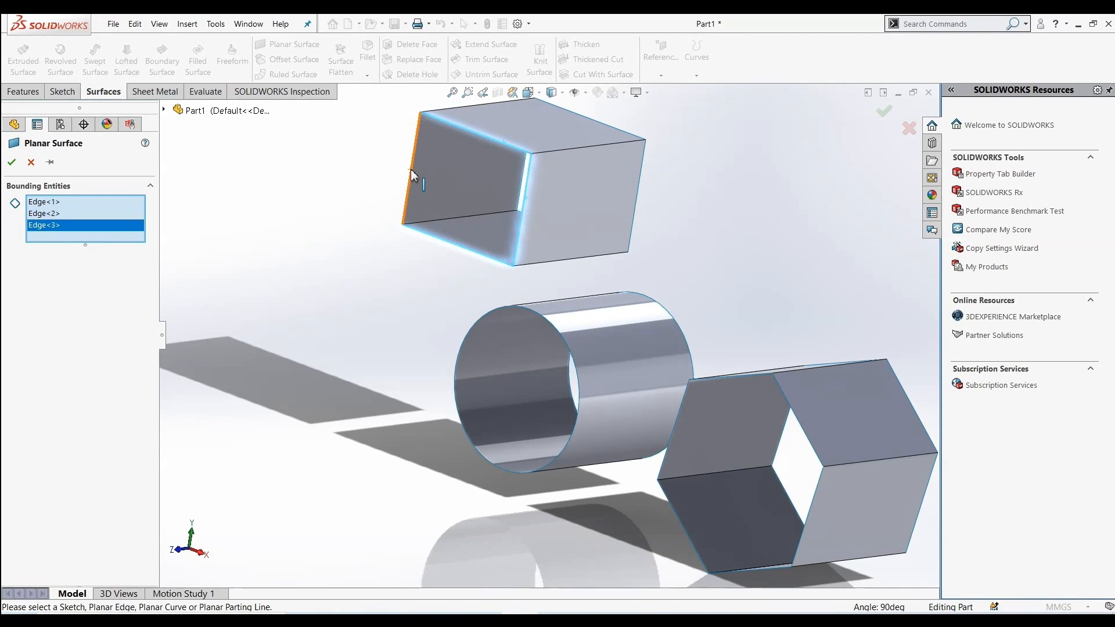
{"action": "left_click", "coordinate": [11, 163]}
Cap the hexagonal body's open front end with a planar surface bounded by its six edges
{"action": "middle_click_drag", "start_coordinate": [353, 263], "coordinate": [342, 274]}
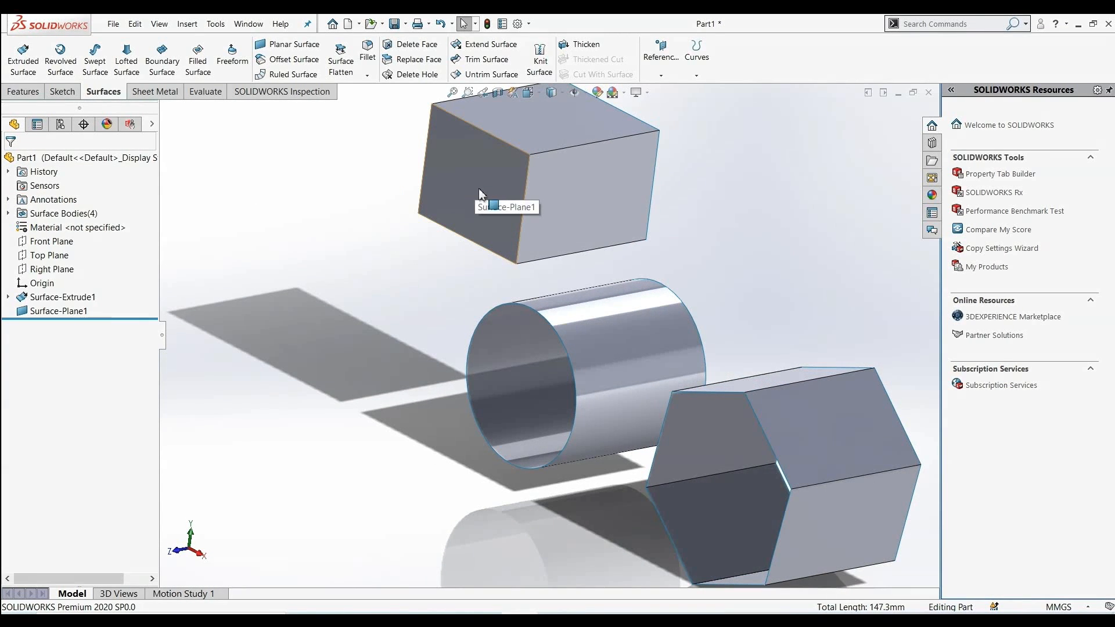
{"action": "scroll", "coordinate": [655, 221], "scroll_direction": "up", "scroll_amount": 3}
{"action": "scroll", "coordinate": [627, 231], "scroll_direction": "down", "scroll_amount": 4}
{"action": "scroll", "coordinate": [638, 285], "scroll_direction": "up", "scroll_amount": 2}
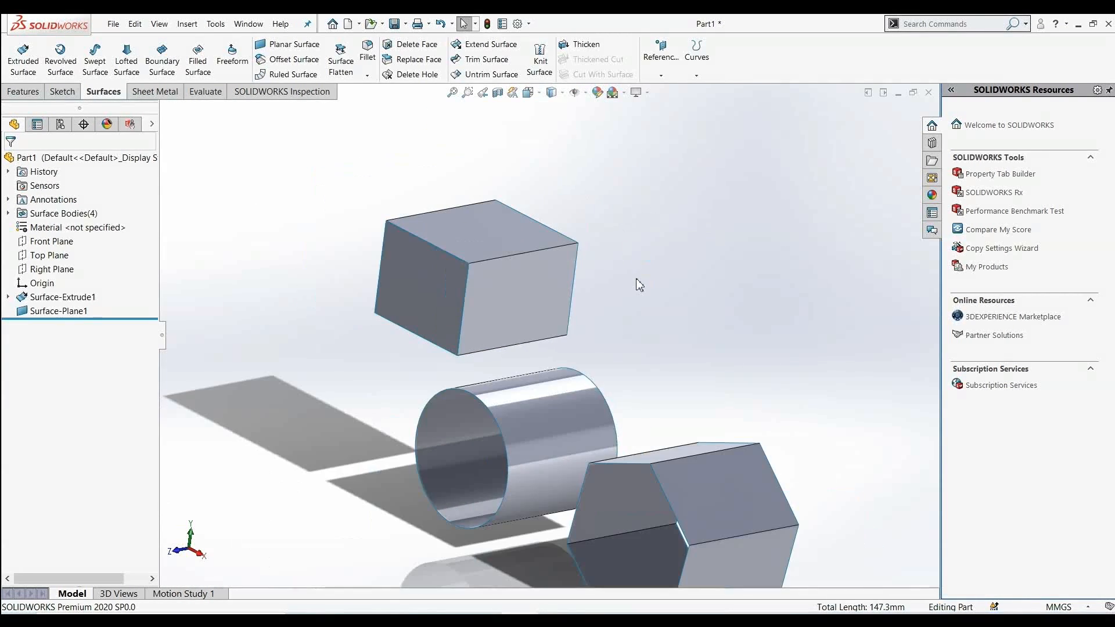
{"action": "scroll", "coordinate": [698, 410], "scroll_direction": "up", "scroll_amount": 2}
{"action": "scroll", "coordinate": [605, 364], "scroll_direction": "down", "scroll_amount": 5}
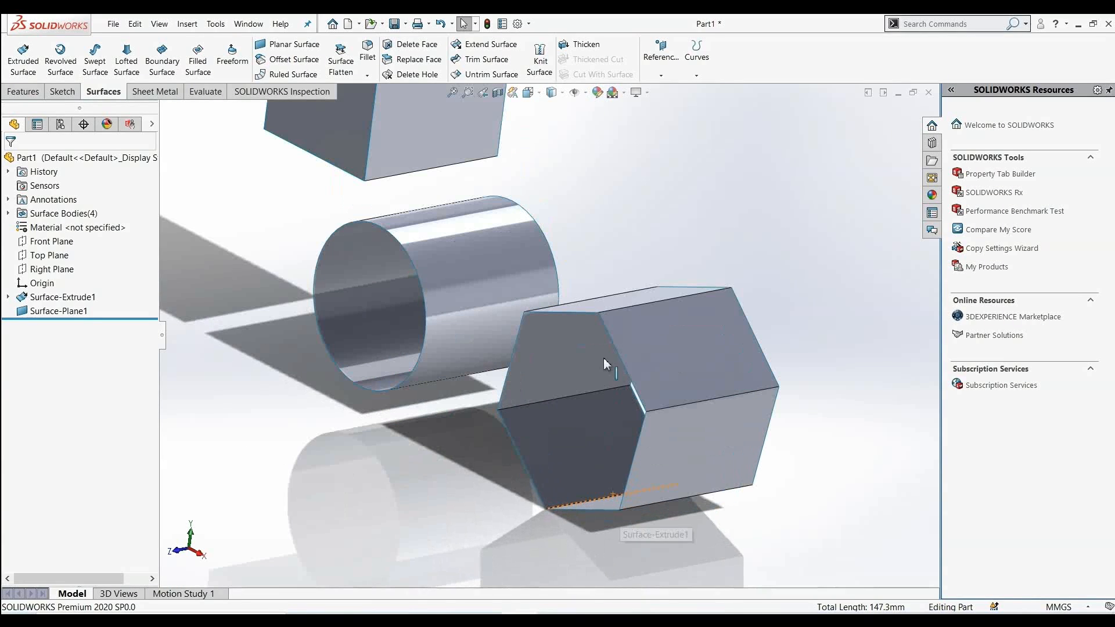
{"action": "left_click", "coordinate": [287, 46]}
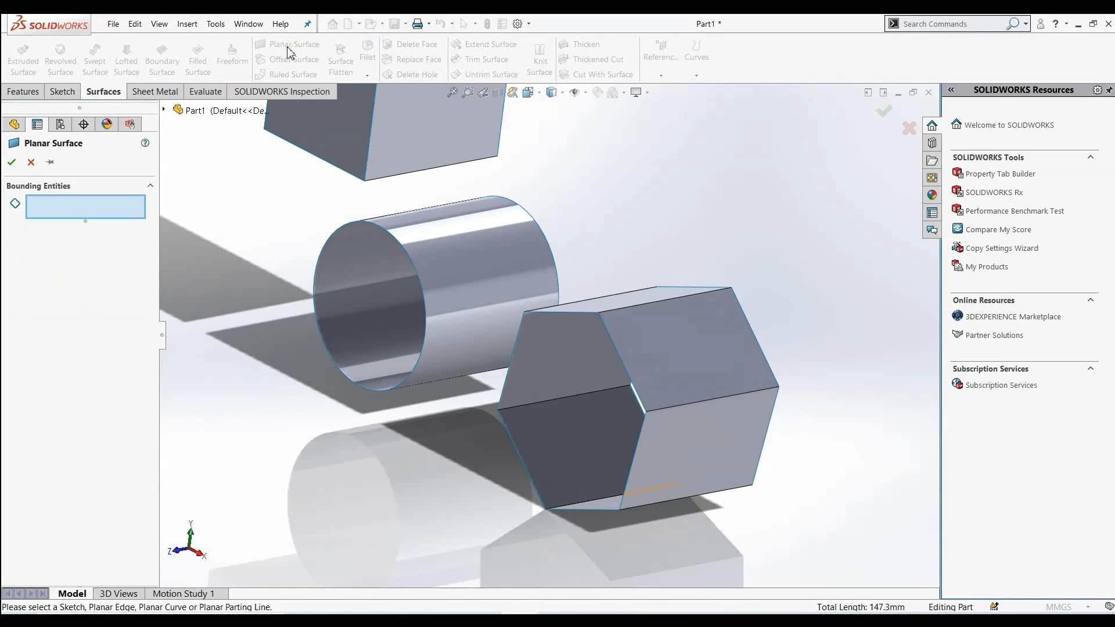
{"action": "left_click", "coordinate": [571, 312]}
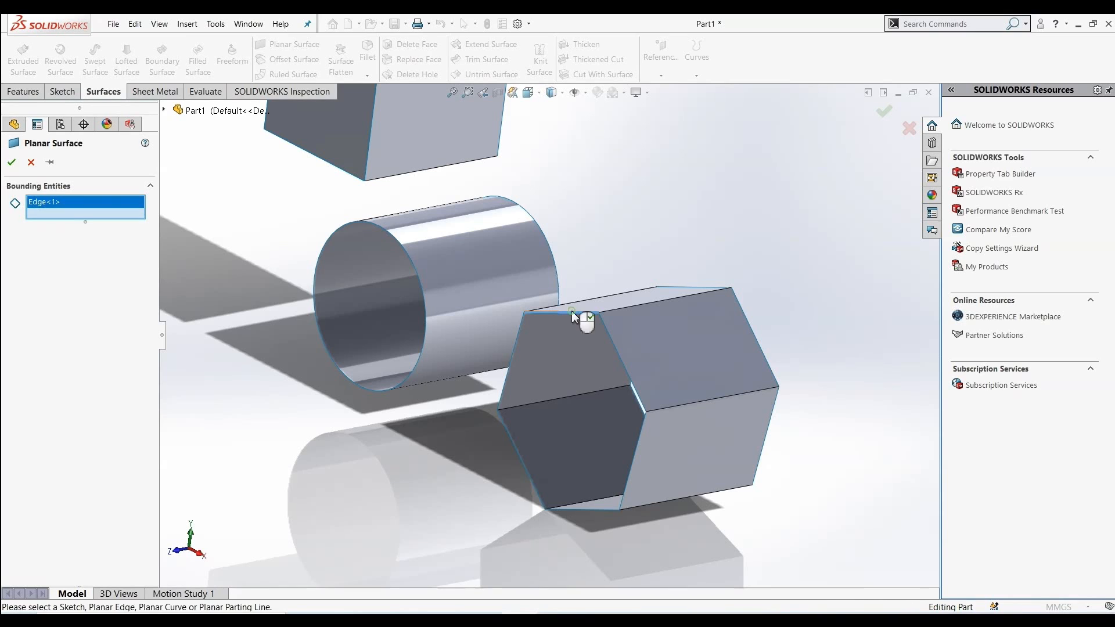
{"action": "left_click", "coordinate": [626, 368]}
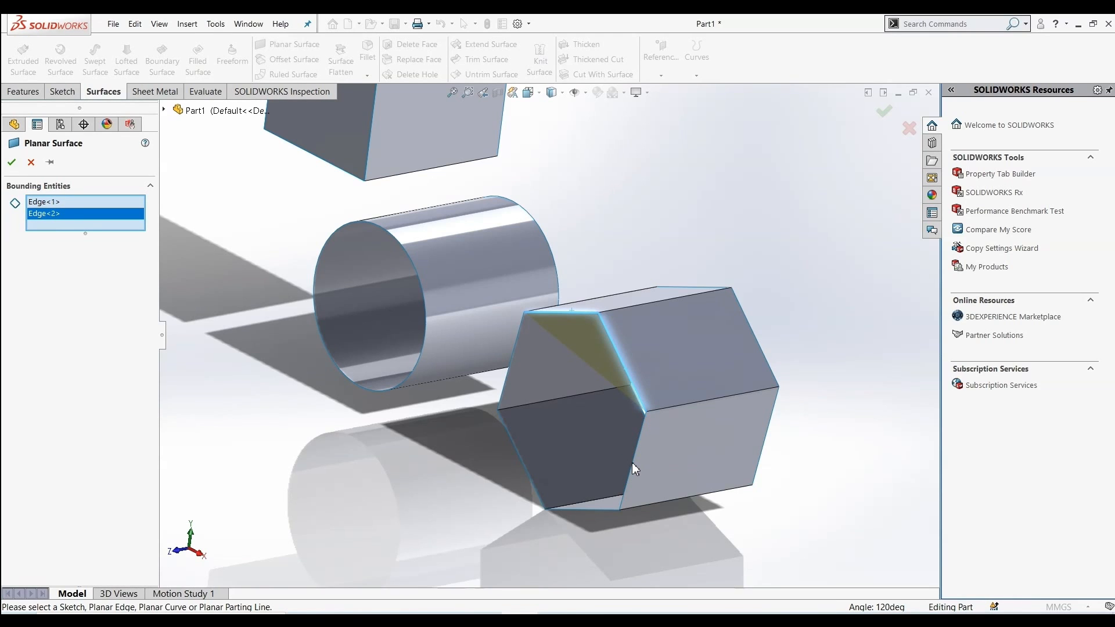
{"action": "left_click", "coordinate": [608, 510]}
{"action": "left_click", "coordinate": [526, 472]}
{"action": "left_click", "coordinate": [510, 371]}
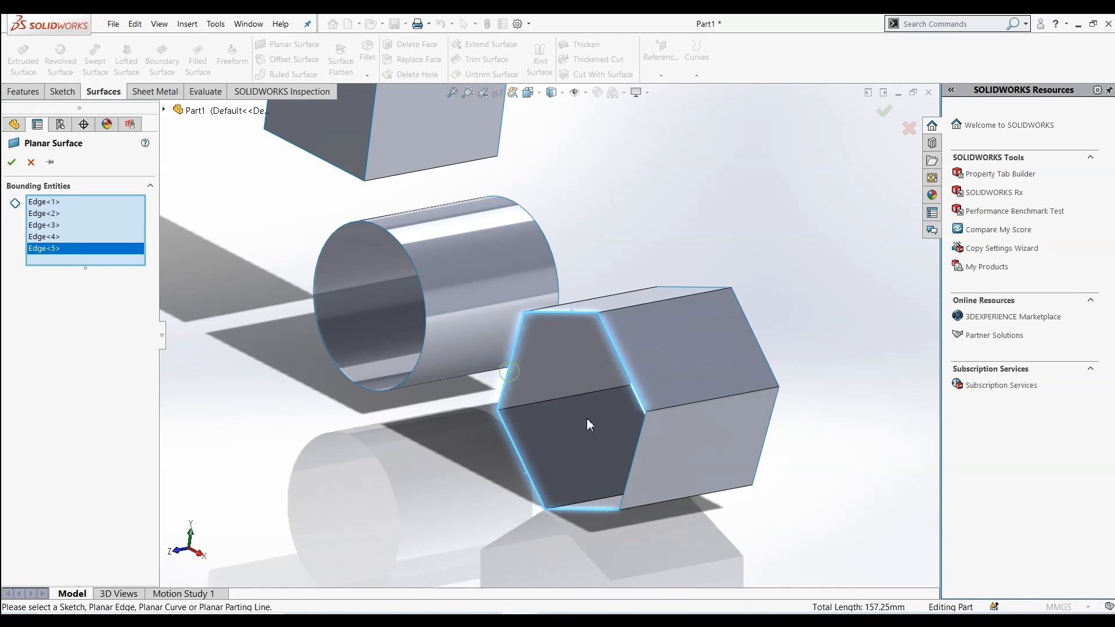
{"action": "left_click", "coordinate": [639, 459]}
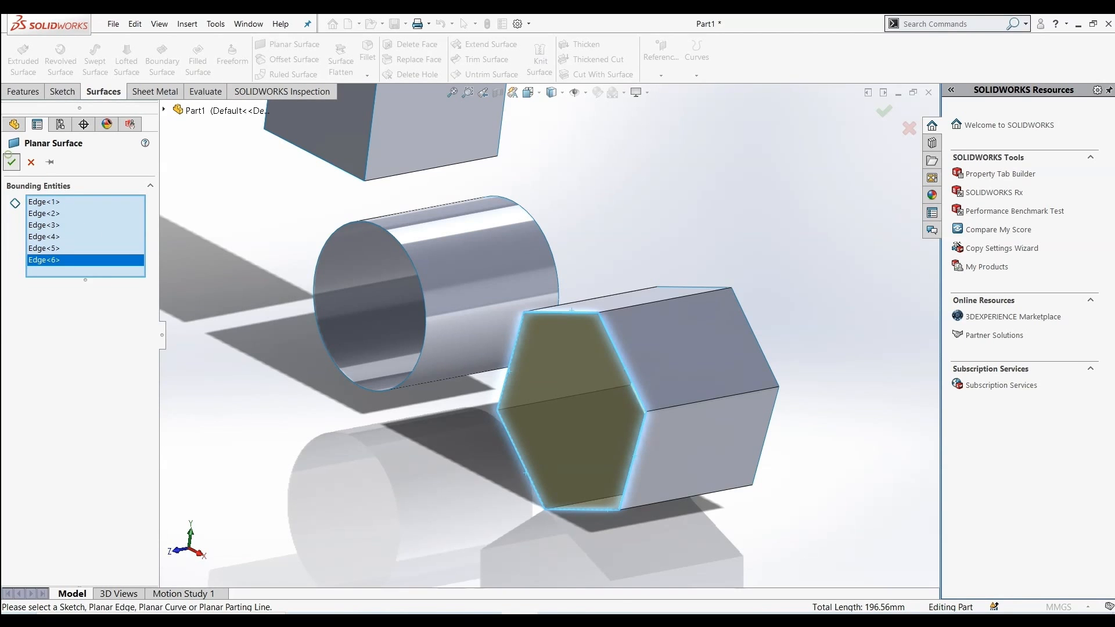
{"action": "left_click", "coordinate": [9, 157]}
Try to delete the rectangular body's planar end cap with Delete Face
{"action": "scroll", "coordinate": [236, 335], "scroll_direction": "up", "scroll_amount": 2}
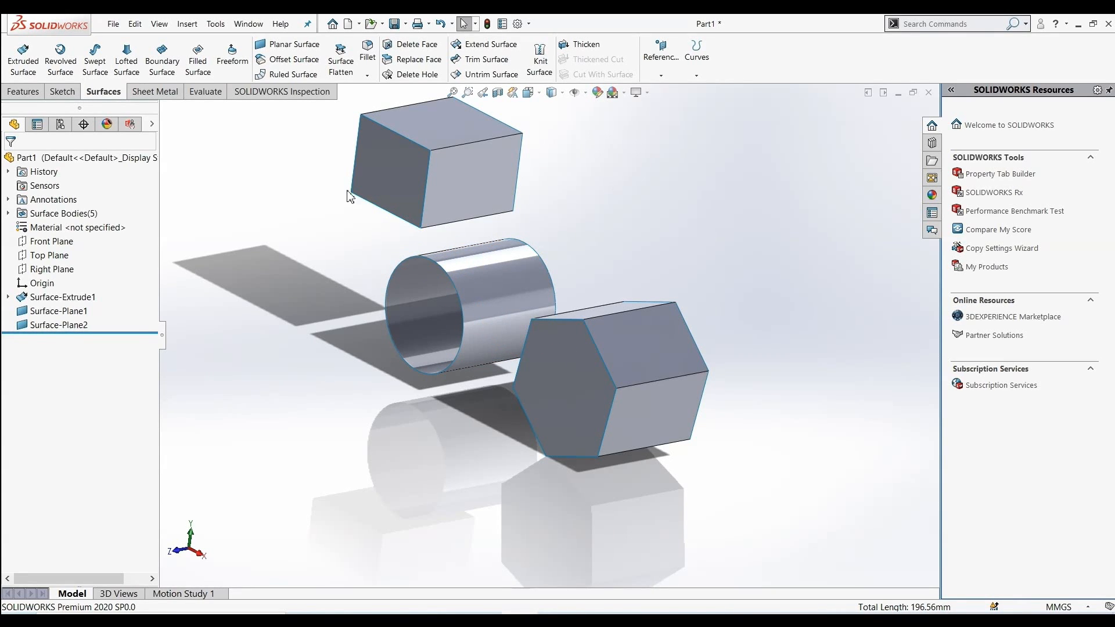
{"action": "left_click", "coordinate": [406, 45]}
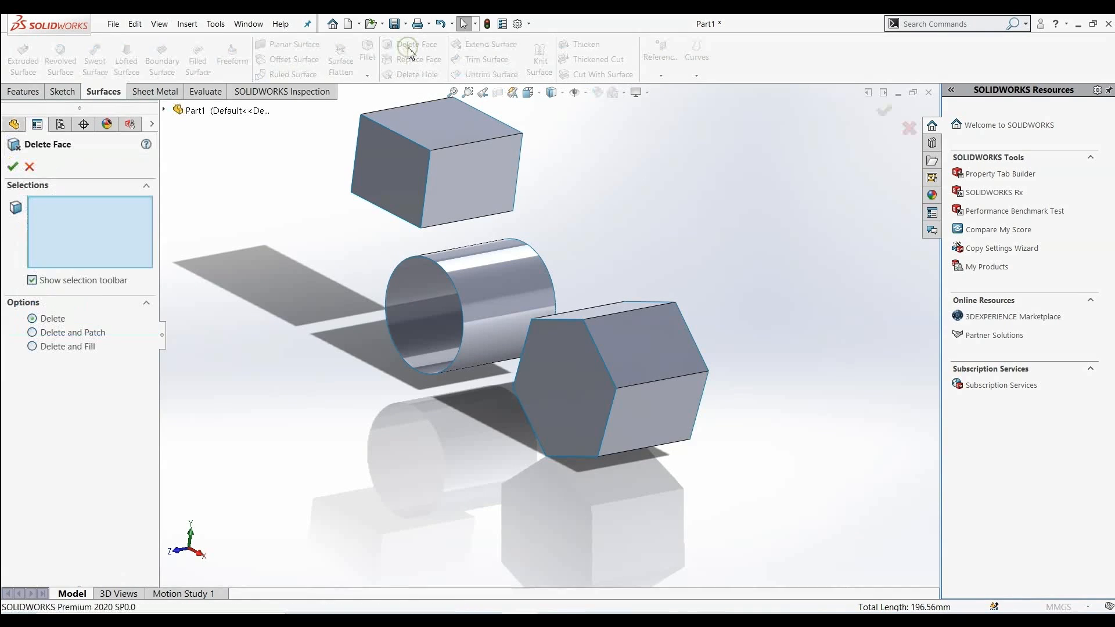
{"action": "left_click", "coordinate": [381, 169]}
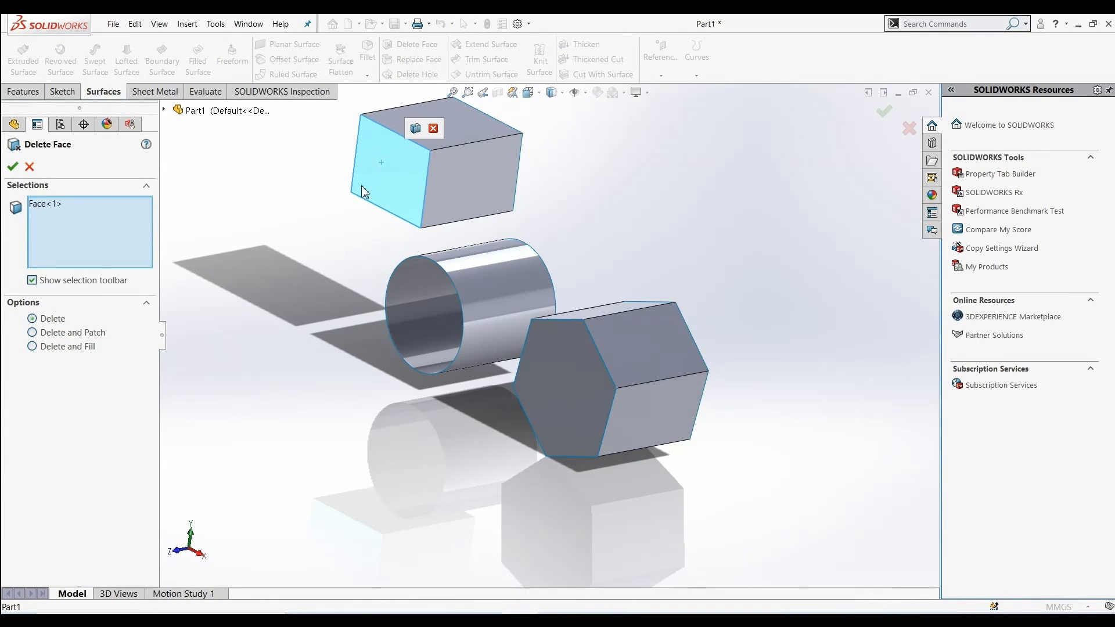
{"action": "left_click", "coordinate": [12, 168]}
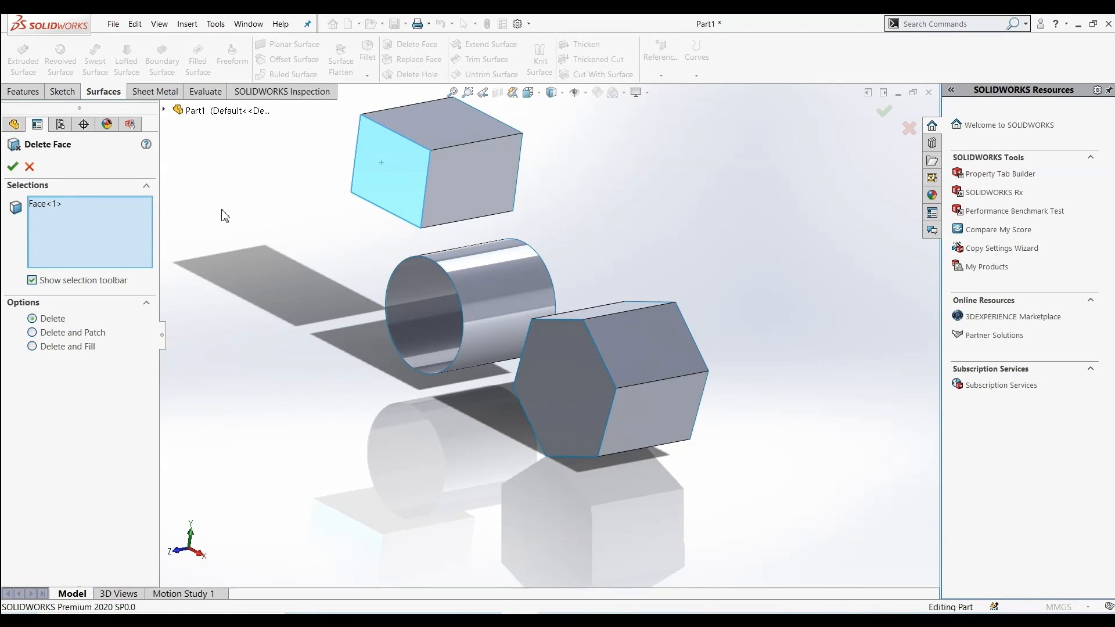
{"action": "left_click", "coordinate": [30, 167]}
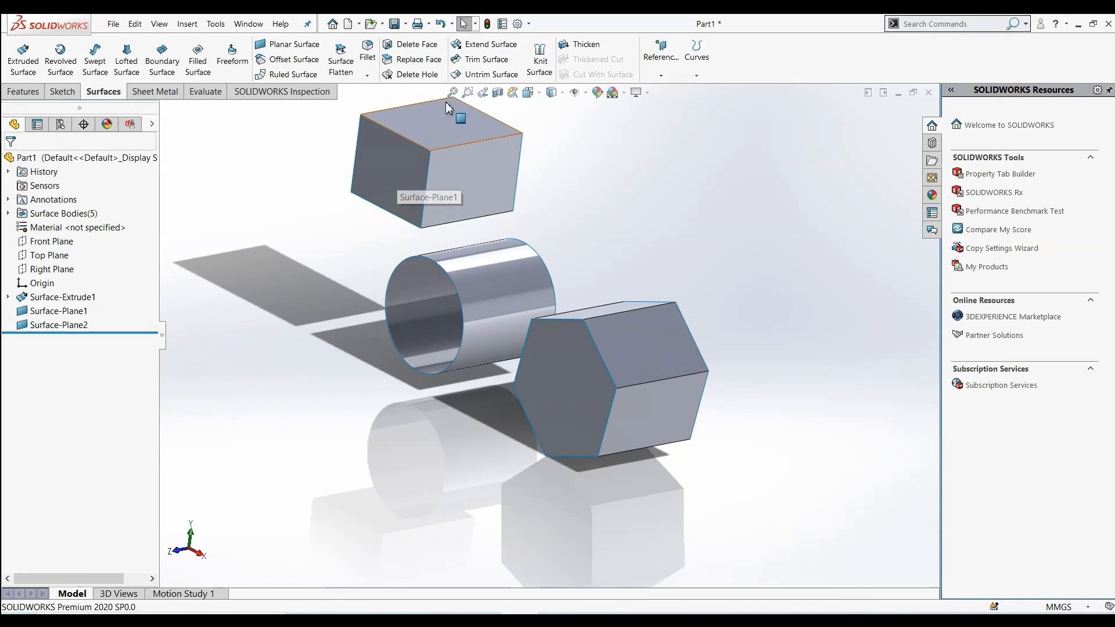
{"action": "scroll", "coordinate": [372, 235], "scroll_direction": "down", "scroll_amount": 2}
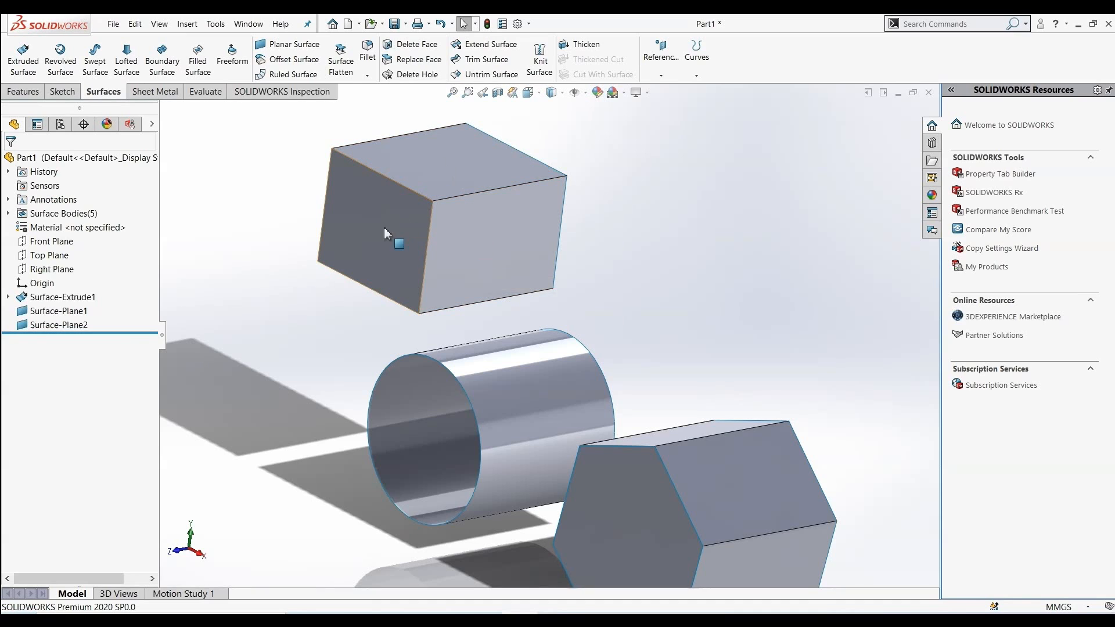
{"action": "key", "text": "z"}
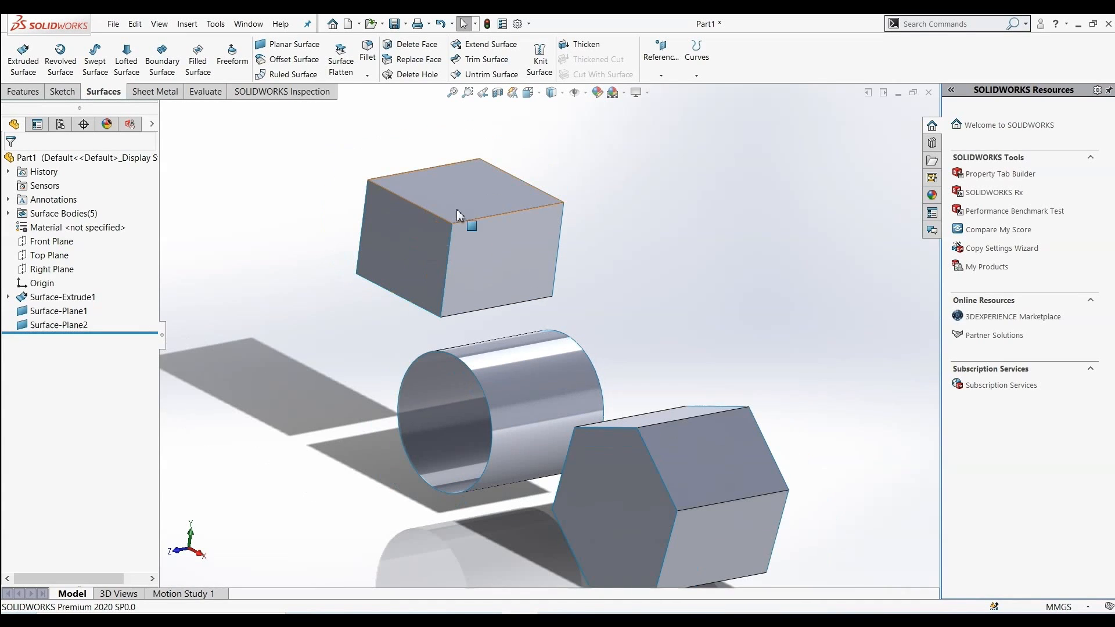
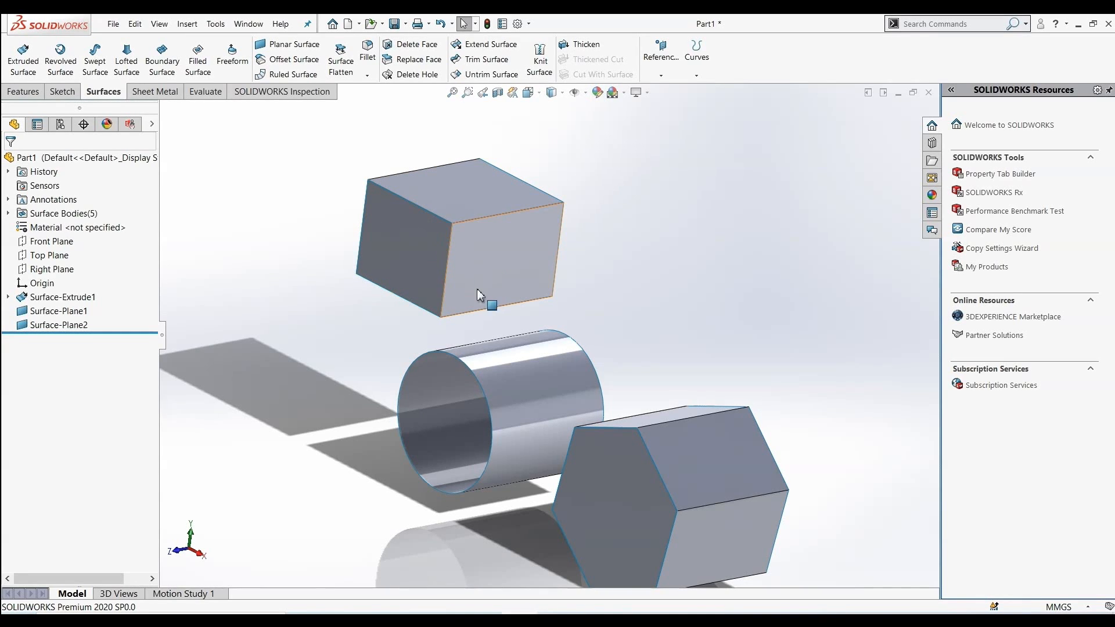
Knit the rectangular body's planar end cap and its extruded walls into a single surface
{"action": "left_click", "coordinate": [540, 66]}
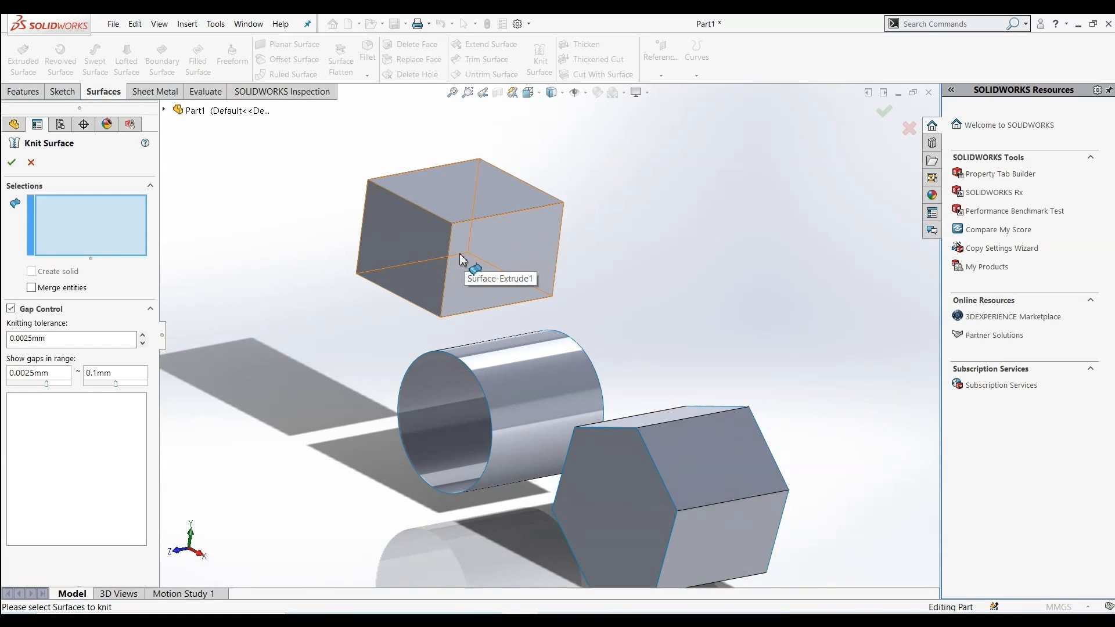
{"action": "left_click", "coordinate": [420, 246]}
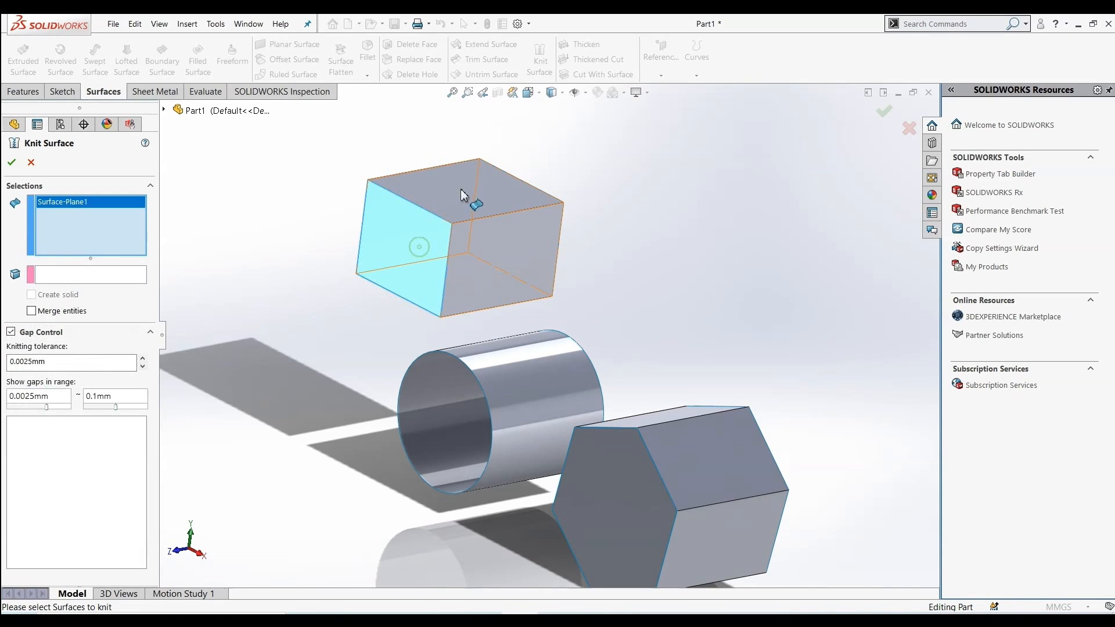
{"action": "left_click", "coordinate": [480, 197]}
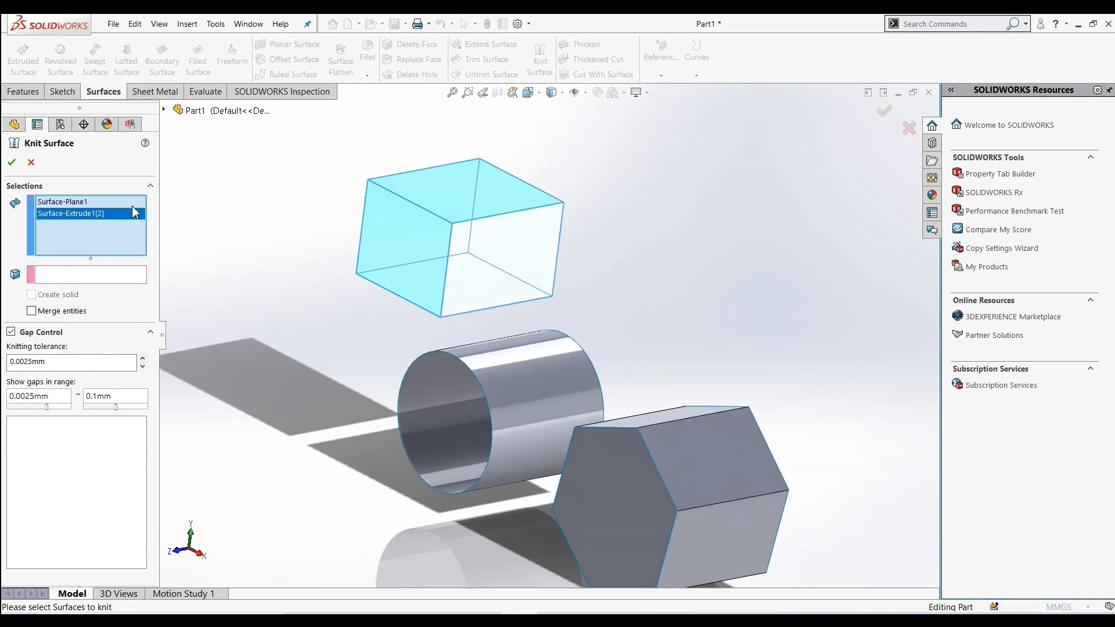
{"action": "right_click", "coordinate": [108, 218]}
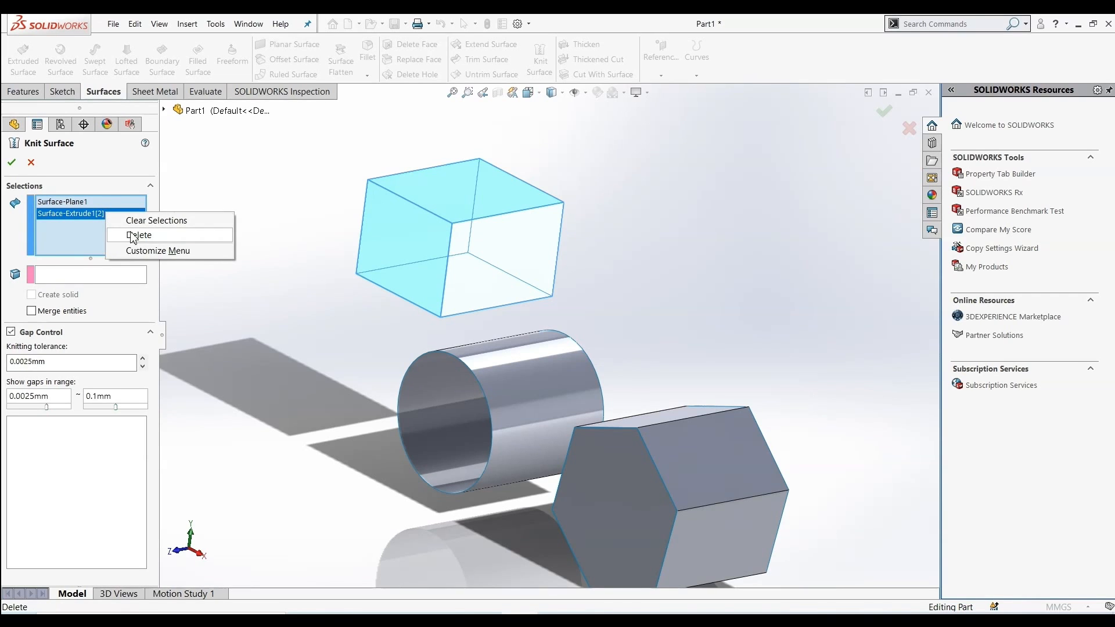
{"action": "left_click", "coordinate": [129, 235]}
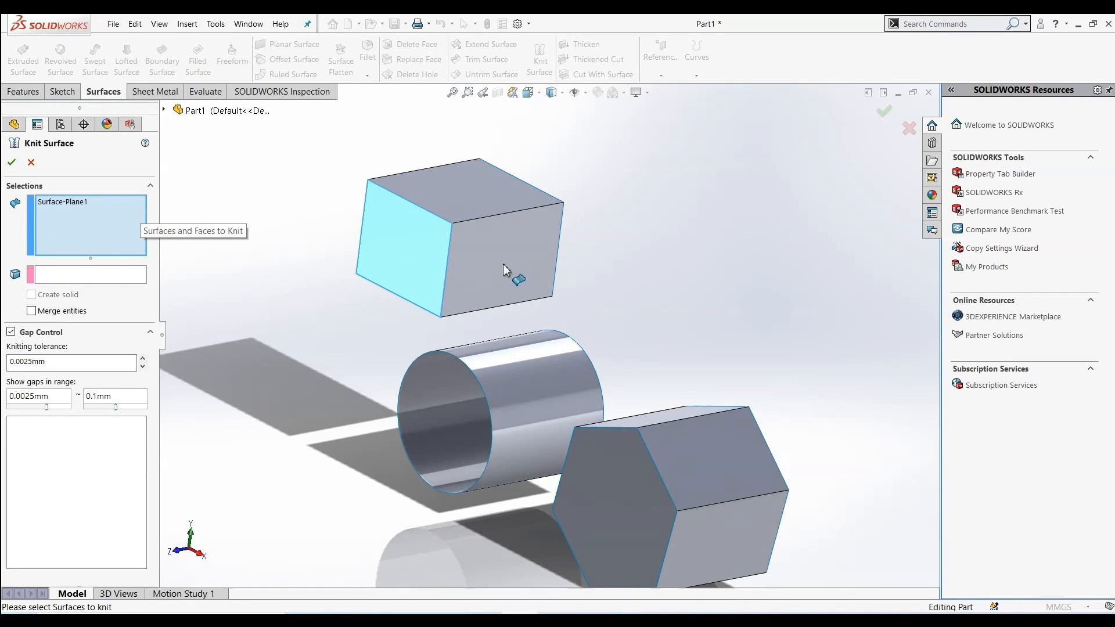
{"action": "left_click", "coordinate": [470, 194]}
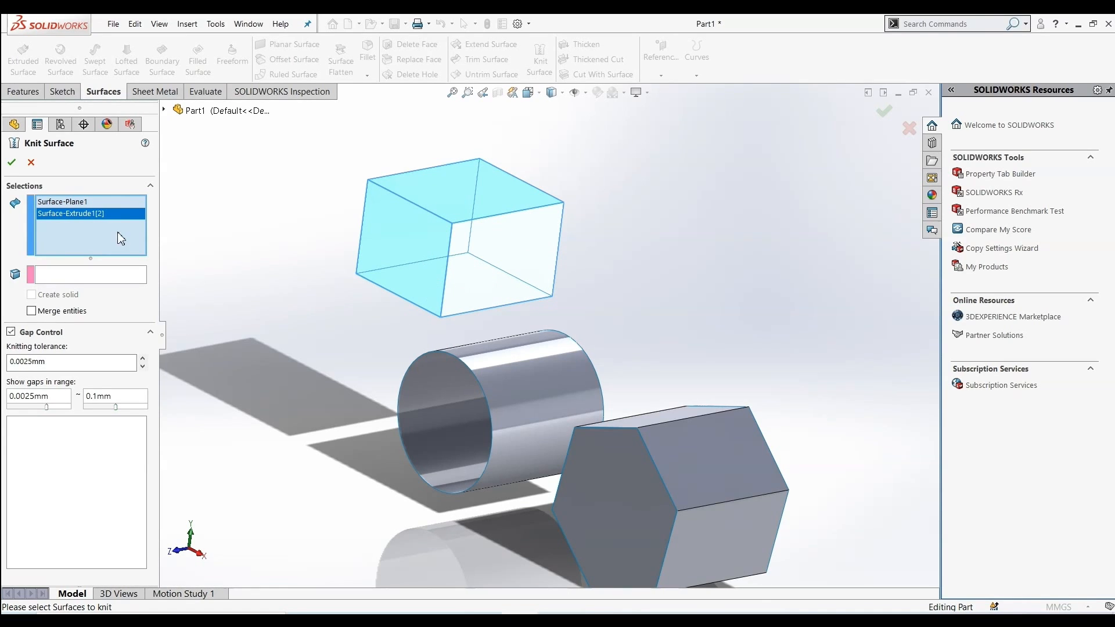
{"action": "left_click", "coordinate": [11, 162]}
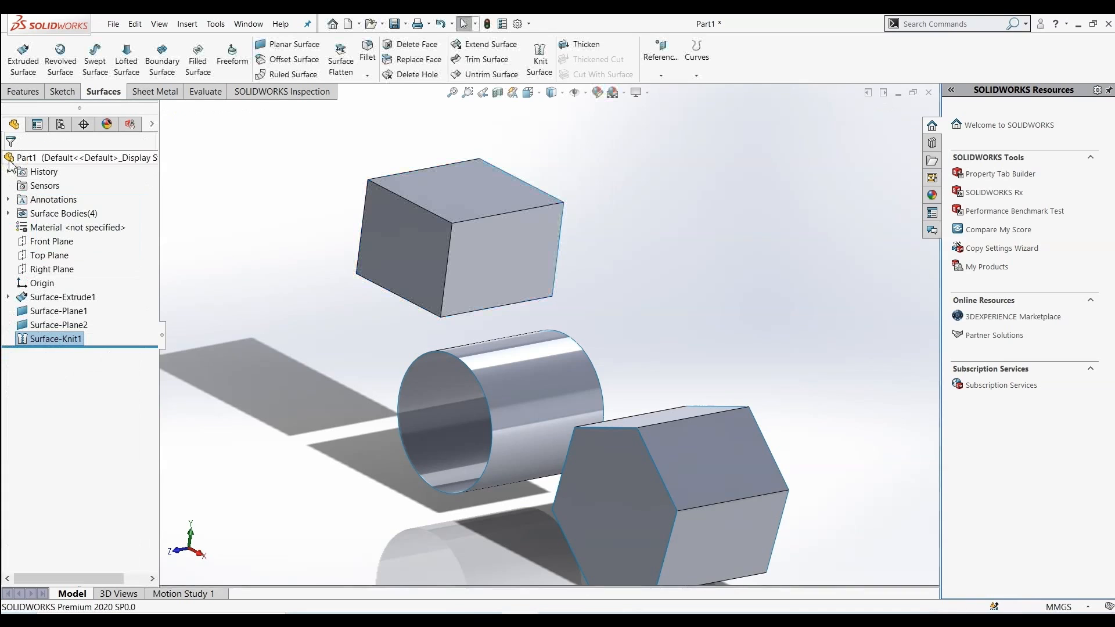
Knit the hexagonal body's planar end cap and its extruded walls into a single surface
{"action": "scroll", "coordinate": [431, 375], "scroll_direction": "down", "scroll_amount": 3}
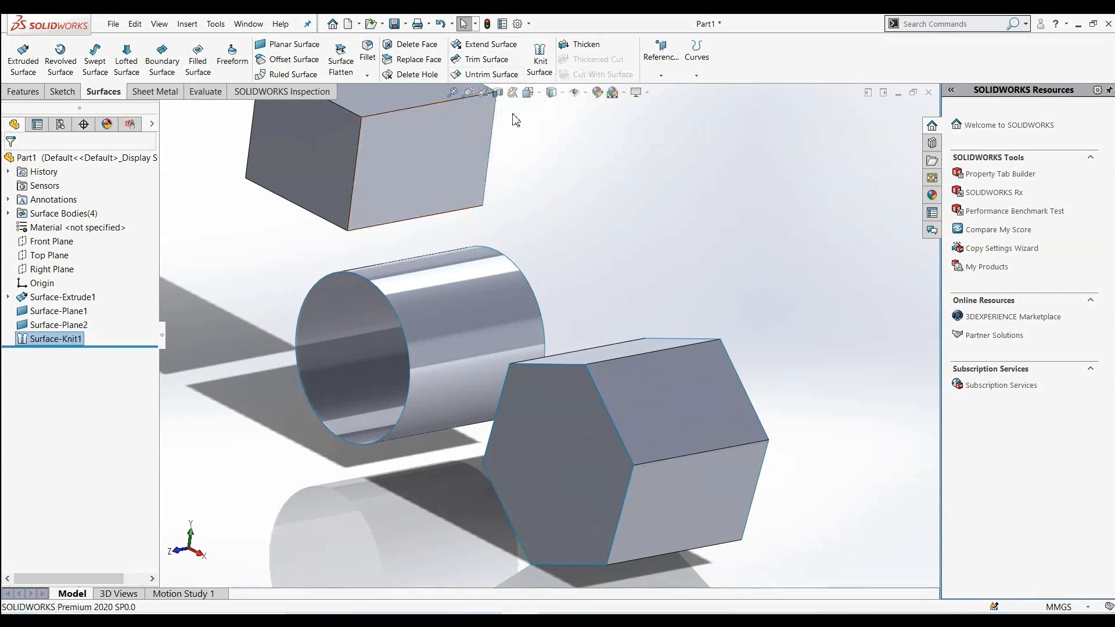
{"action": "left_click", "coordinate": [540, 59]}
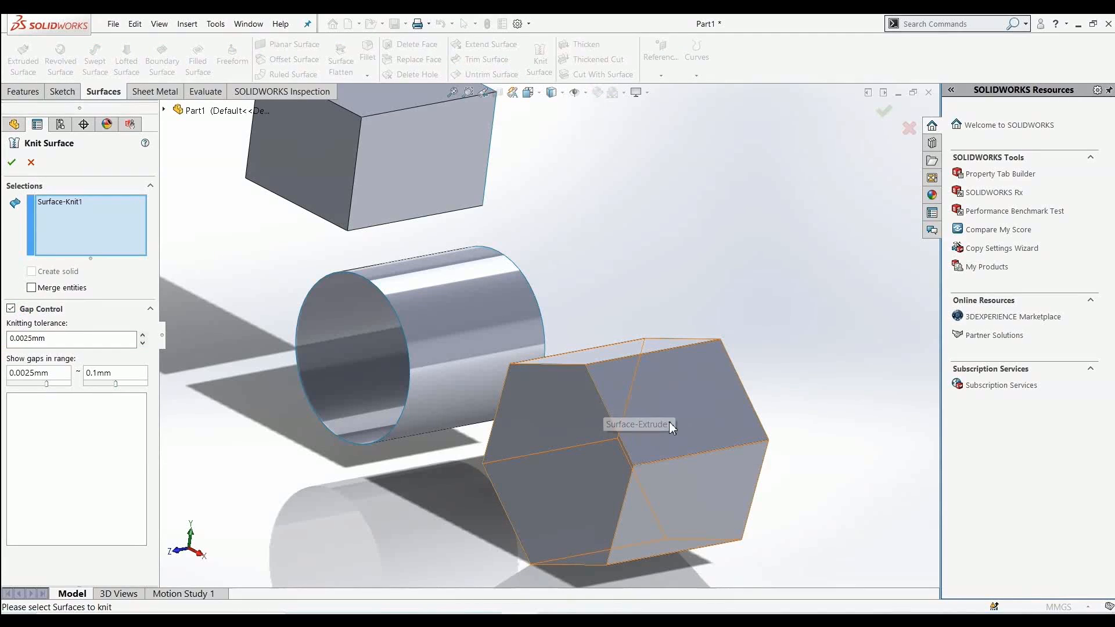
{"action": "right_click", "coordinate": [48, 207]}
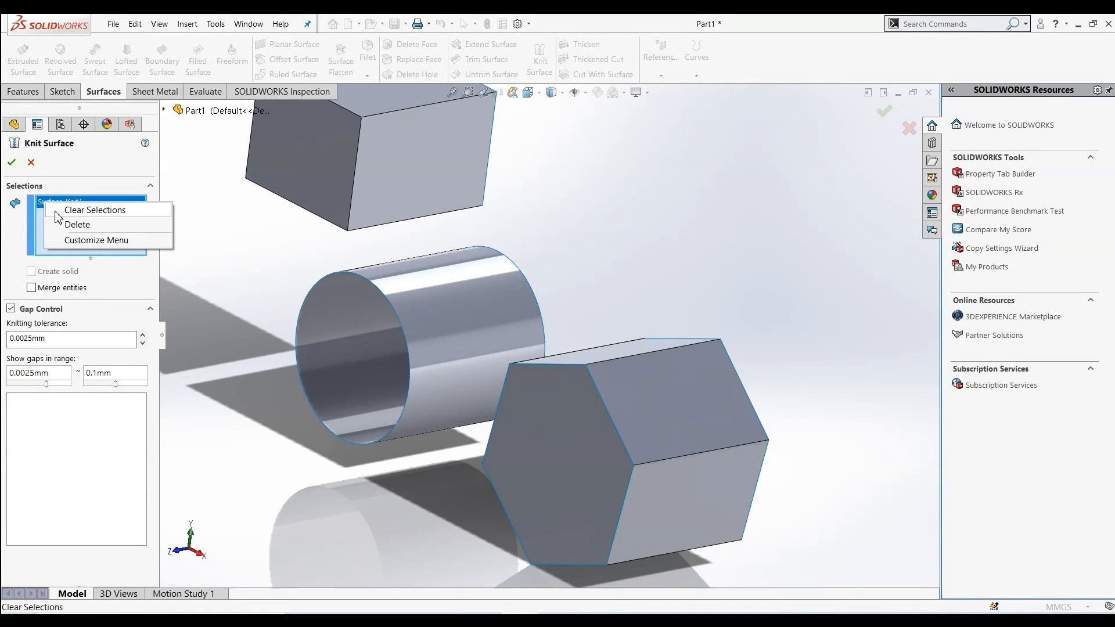
{"action": "left_click", "coordinate": [82, 209]}
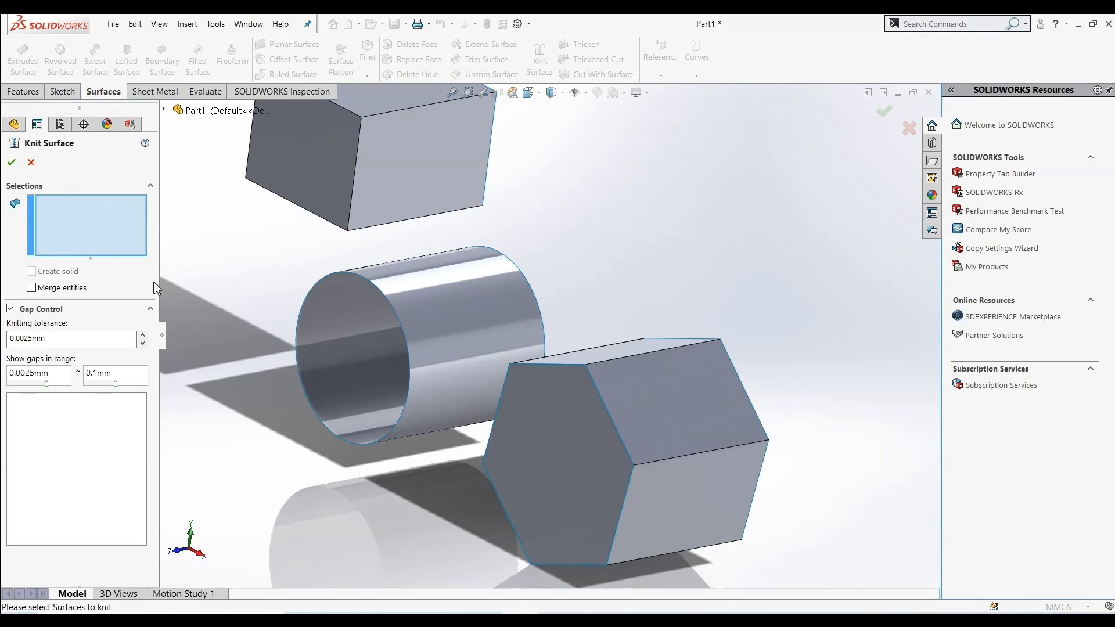
{"action": "left_click", "coordinate": [631, 410]}
{"action": "left_click", "coordinate": [558, 438]}
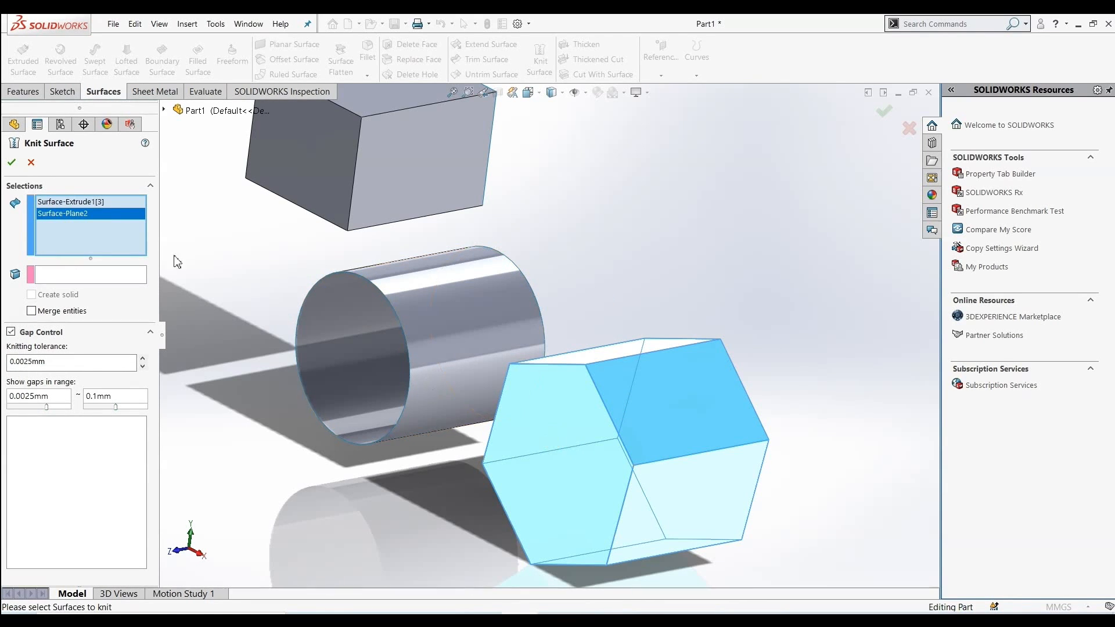
{"action": "left_click", "coordinate": [21, 165]}
Delete the front faces of both the knitted rectangular and hexagonal bodies with Delete Face
{"action": "key", "text": "f"}
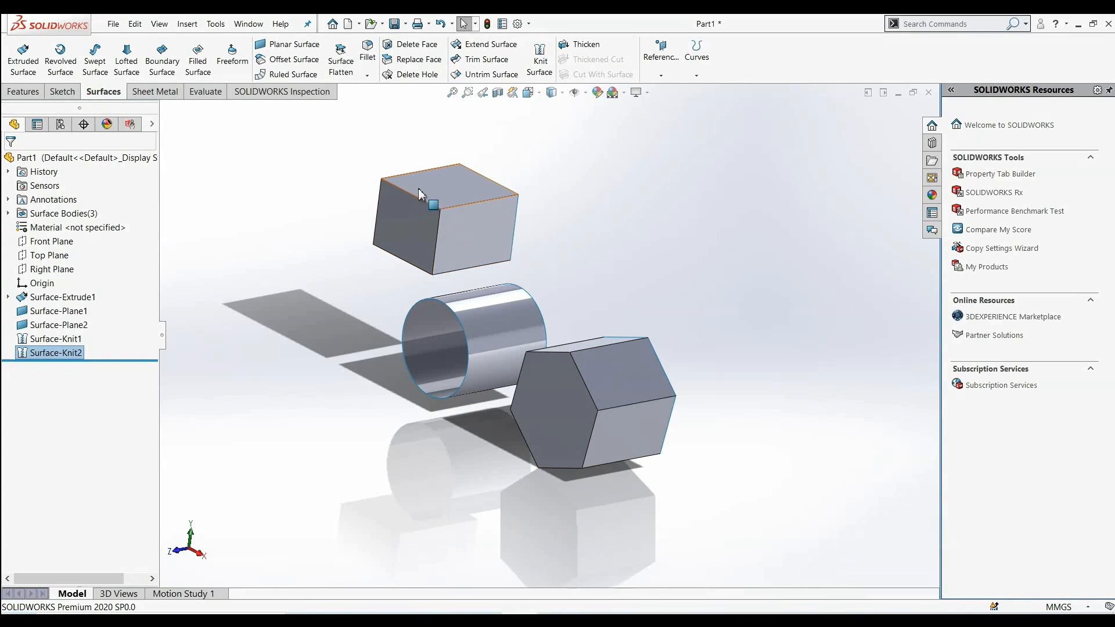
{"action": "left_click", "coordinate": [319, 282]}
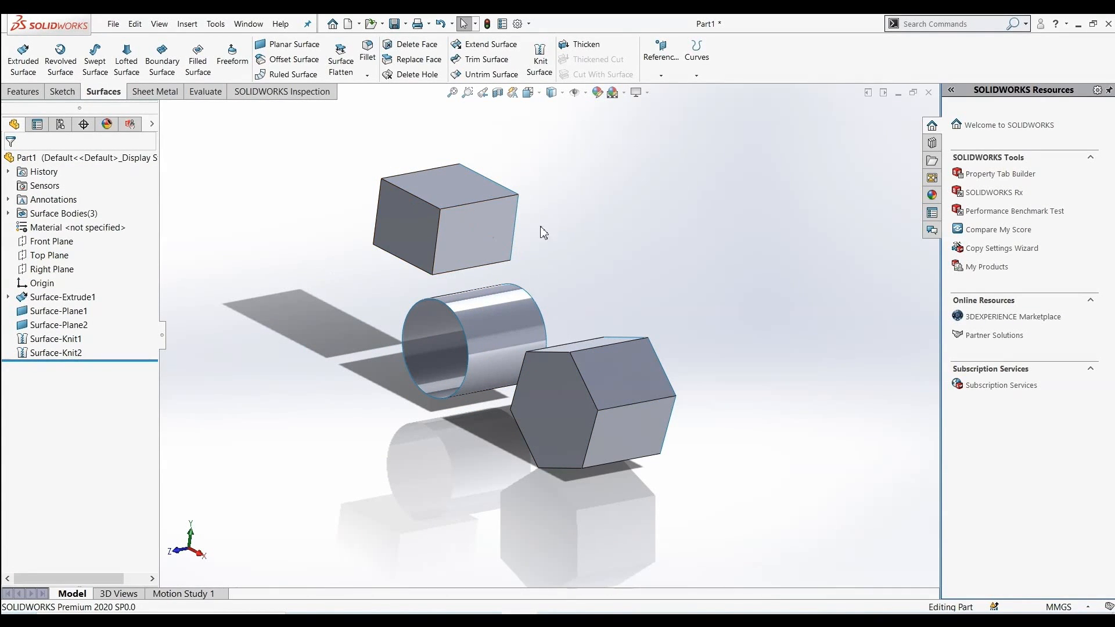
{"action": "left_click", "coordinate": [411, 45]}
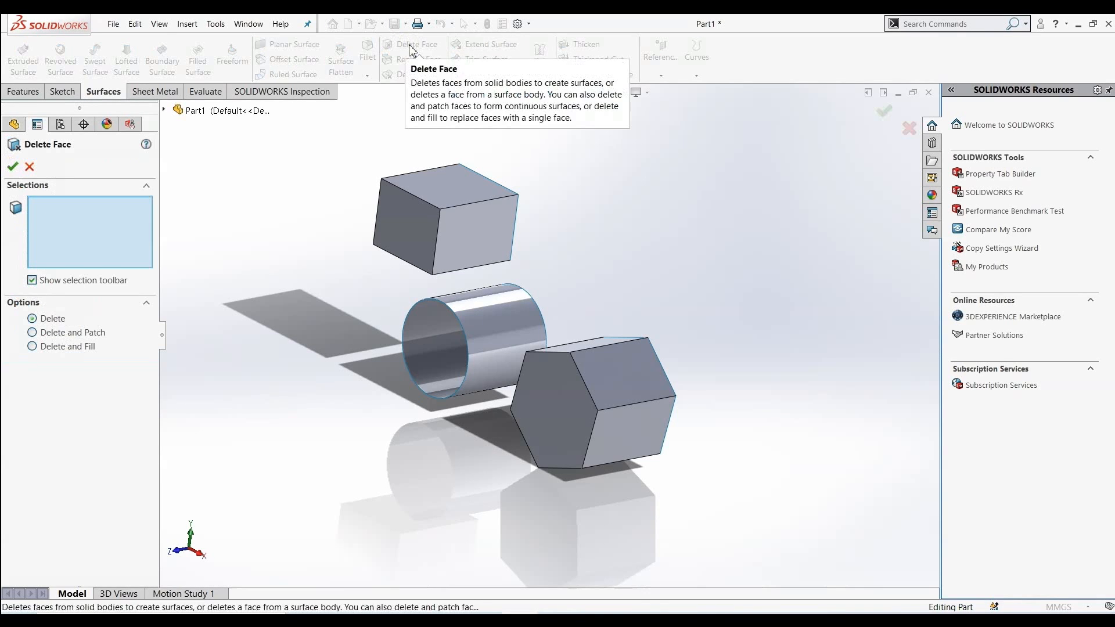
{"action": "left_click", "coordinate": [400, 224]}
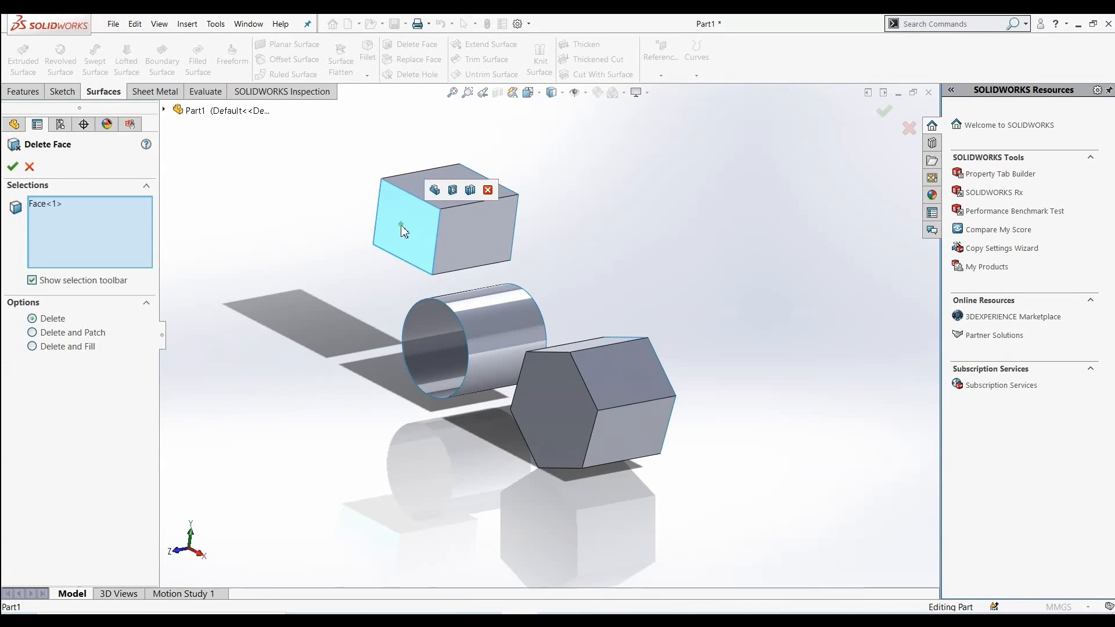
{"action": "left_click", "coordinate": [555, 415]}
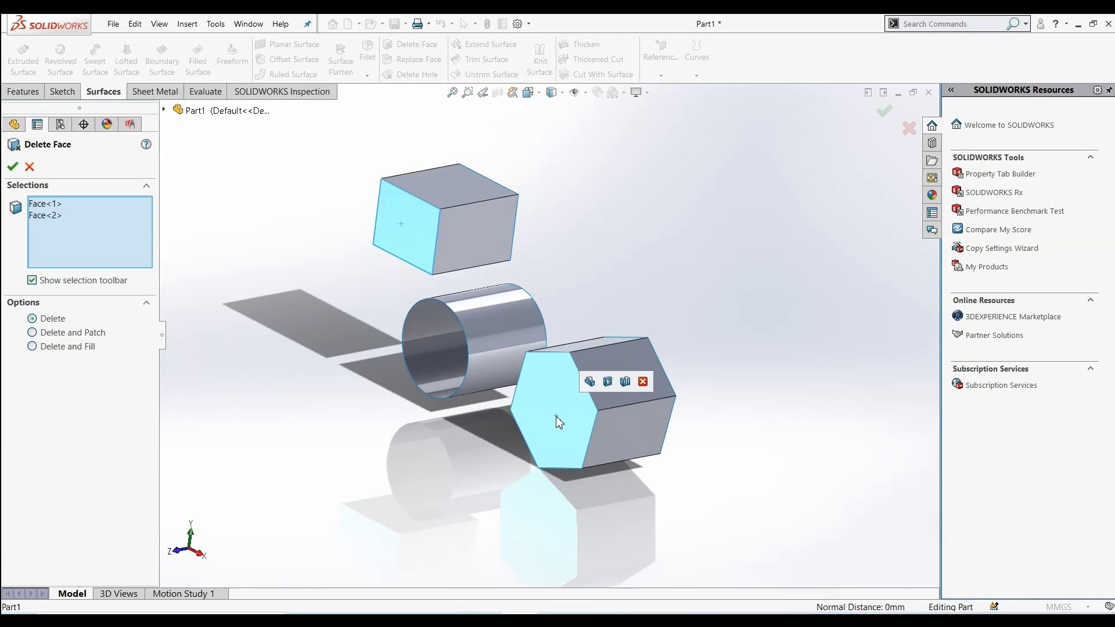
{"action": "left_click", "coordinate": [12, 167]}
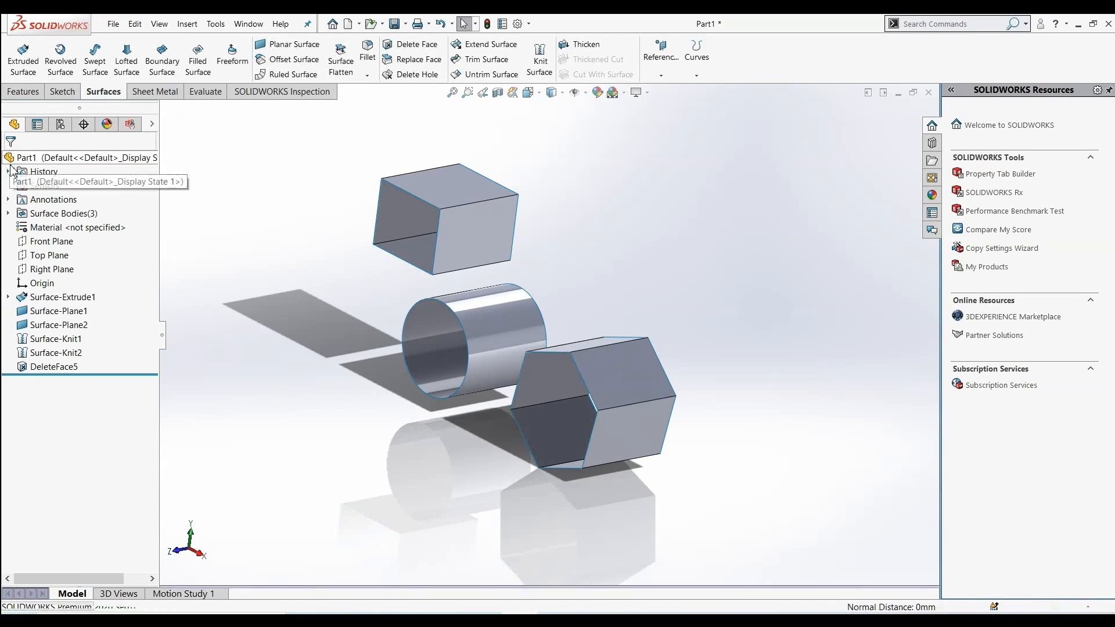
{"action": "scroll", "coordinate": [473, 291], "scroll_direction": "down", "scroll_amount": 3}
{"action": "scroll", "coordinate": [472, 292], "scroll_direction": "up", "scroll_amount": 2}
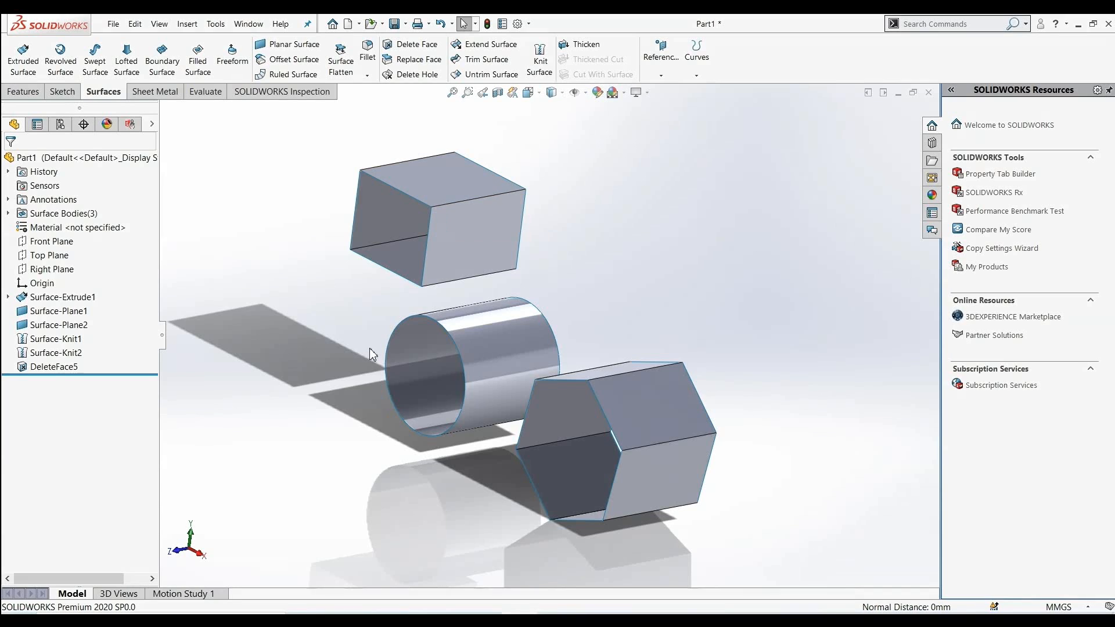
{"action": "scroll", "coordinate": [456, 329], "scroll_direction": "up", "scroll_amount": 1}
{"action": "scroll", "coordinate": [502, 306], "scroll_direction": "down", "scroll_amount": 1}
{"action": "middle_click_drag", "start_coordinate": [439, 344], "coordinate": [498, 237]}
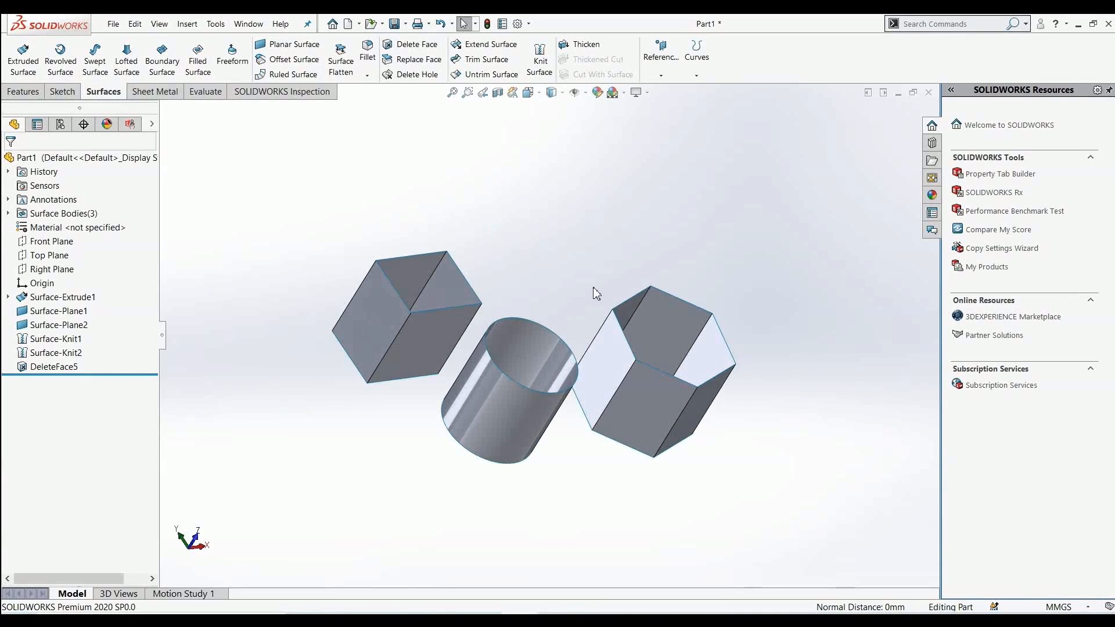
{"action": "scroll", "coordinate": [594, 289], "scroll_direction": "down", "scroll_amount": 1}
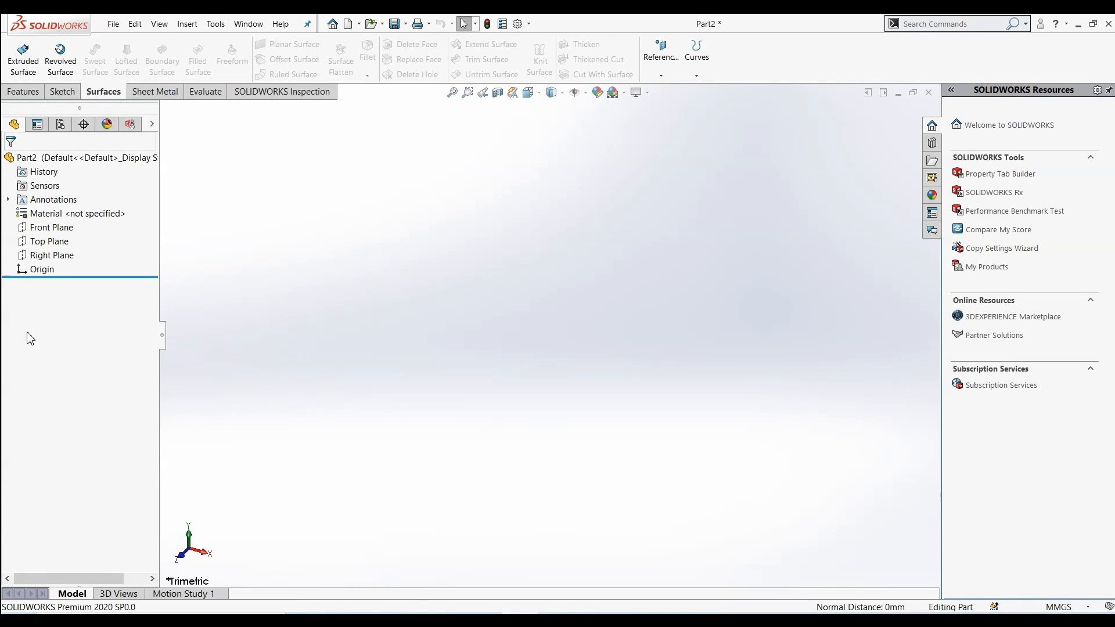
In a new part, sketch a circle centred on the origin on the Front Plane, radius about 44 mm
{"action": "left_click", "coordinate": [49, 227]}
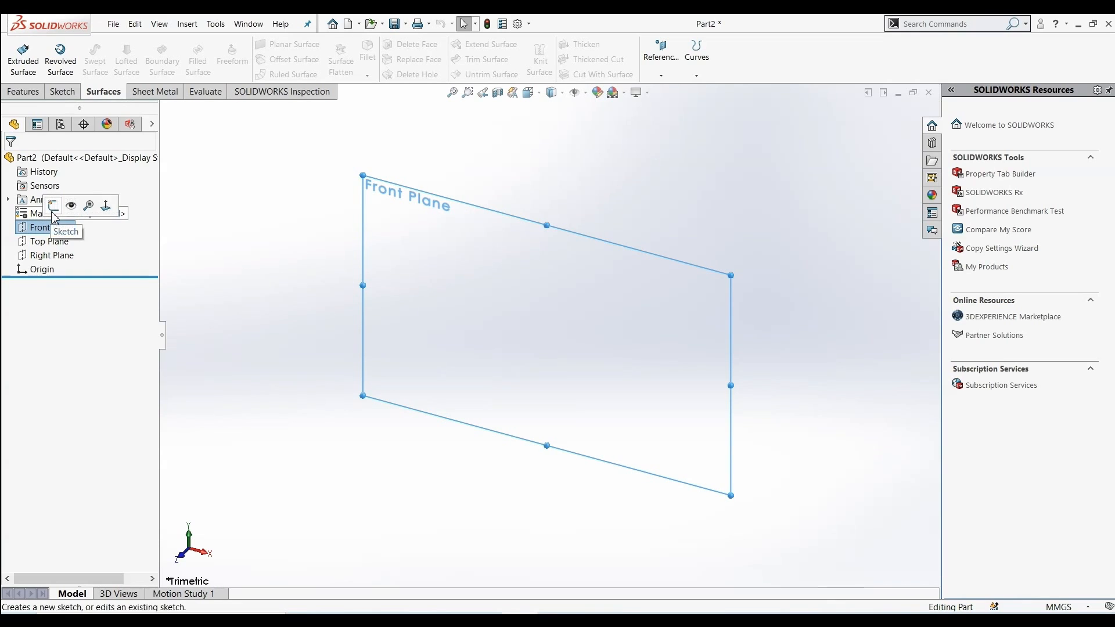
{"action": "left_click", "coordinate": [54, 213]}
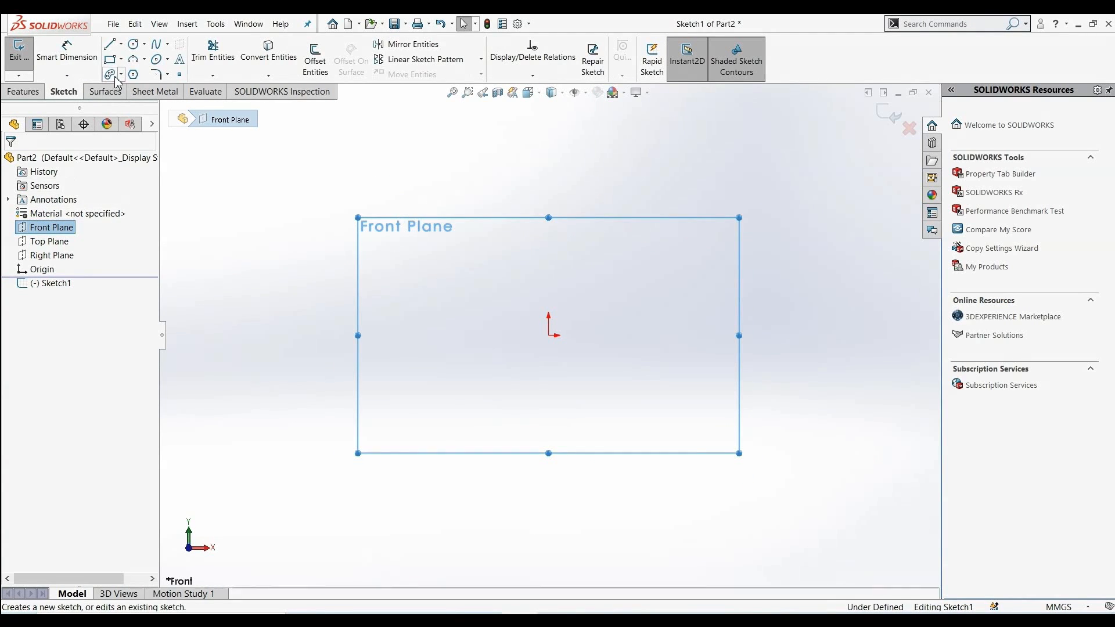
{"action": "left_click", "coordinate": [133, 48]}
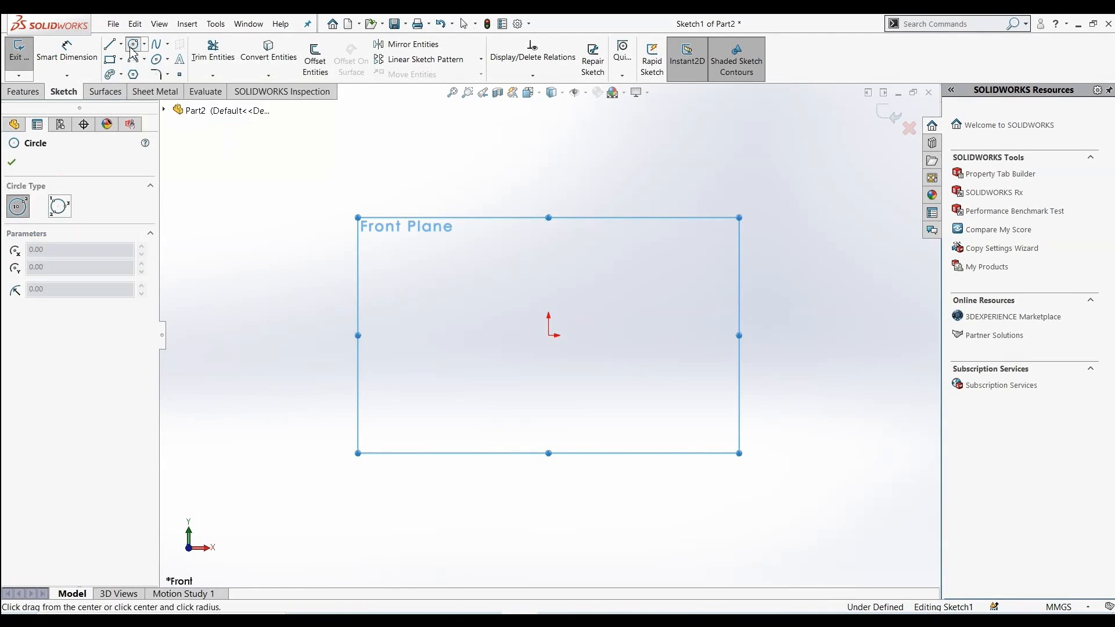
{"action": "left_click", "coordinate": [548, 336]}
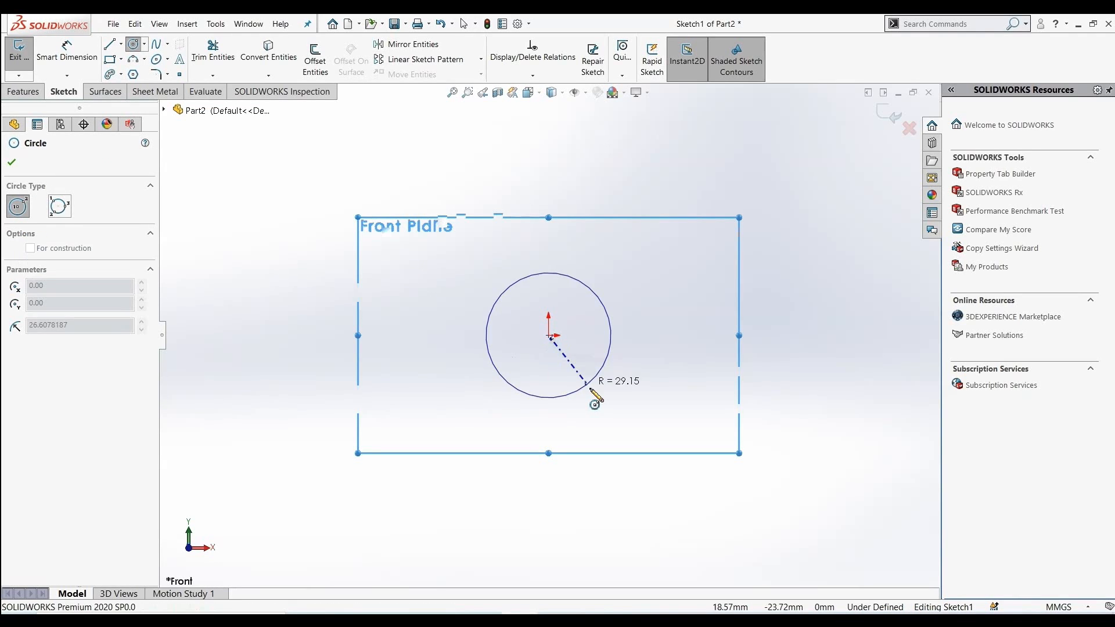
{"action": "left_click", "coordinate": [608, 410]}
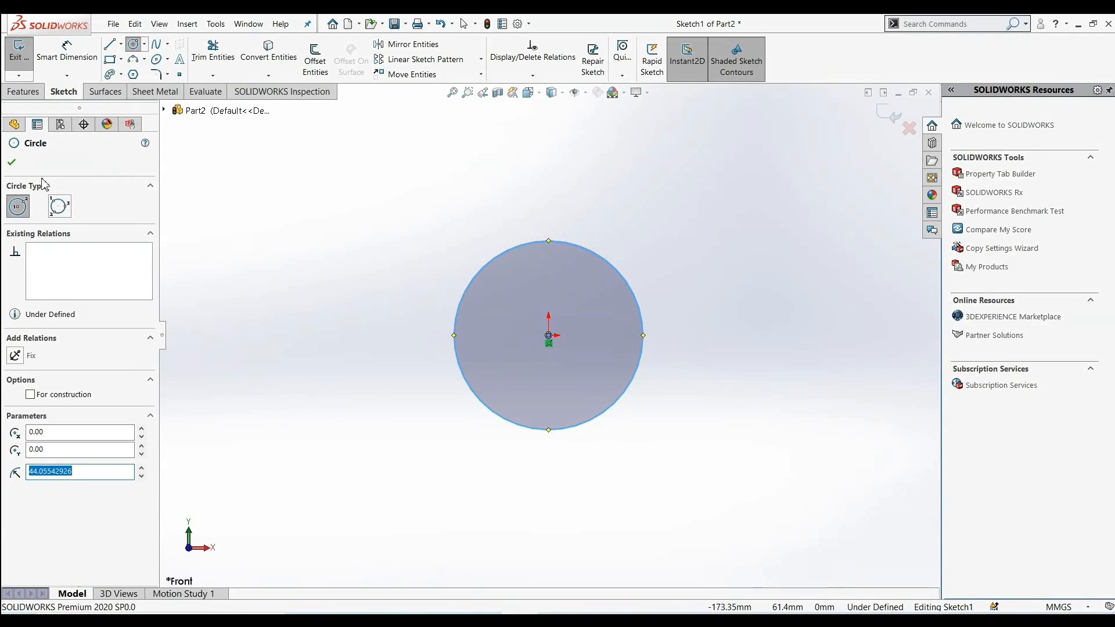
{"action": "left_click", "coordinate": [12, 162]}
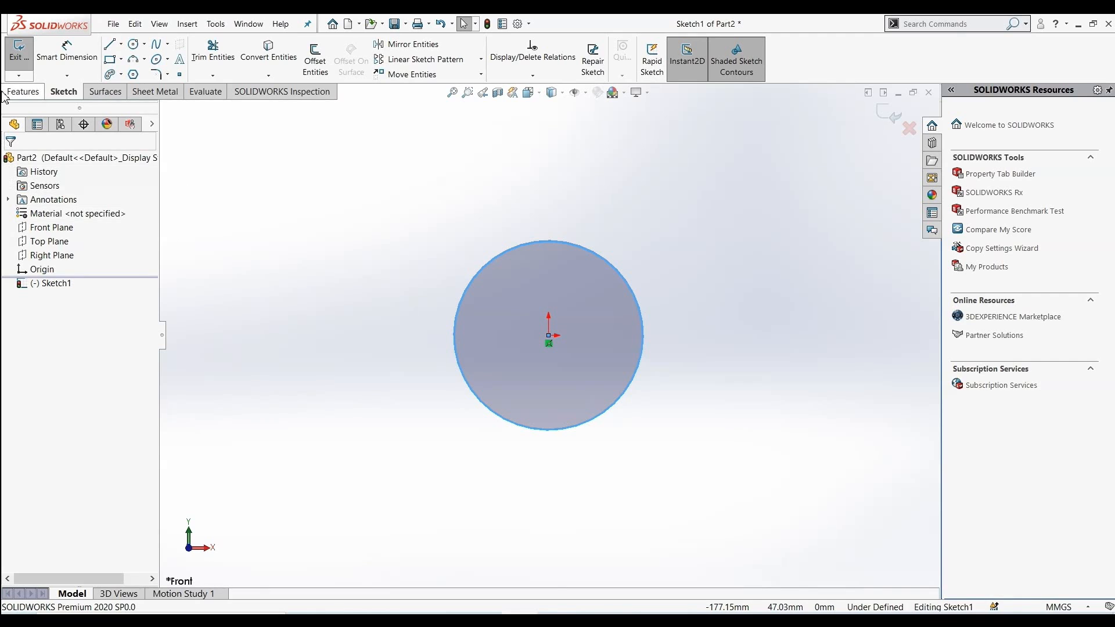
Extrude the circle as an open surface 60 mm deep
{"action": "left_click", "coordinate": [104, 91]}
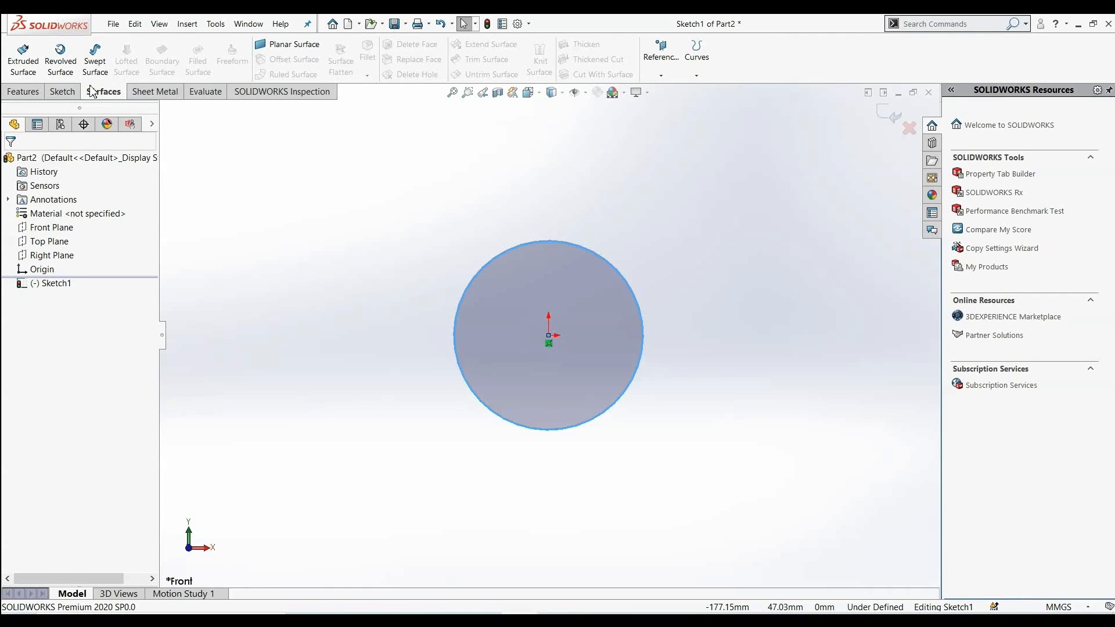
{"action": "left_click", "coordinate": [23, 57]}
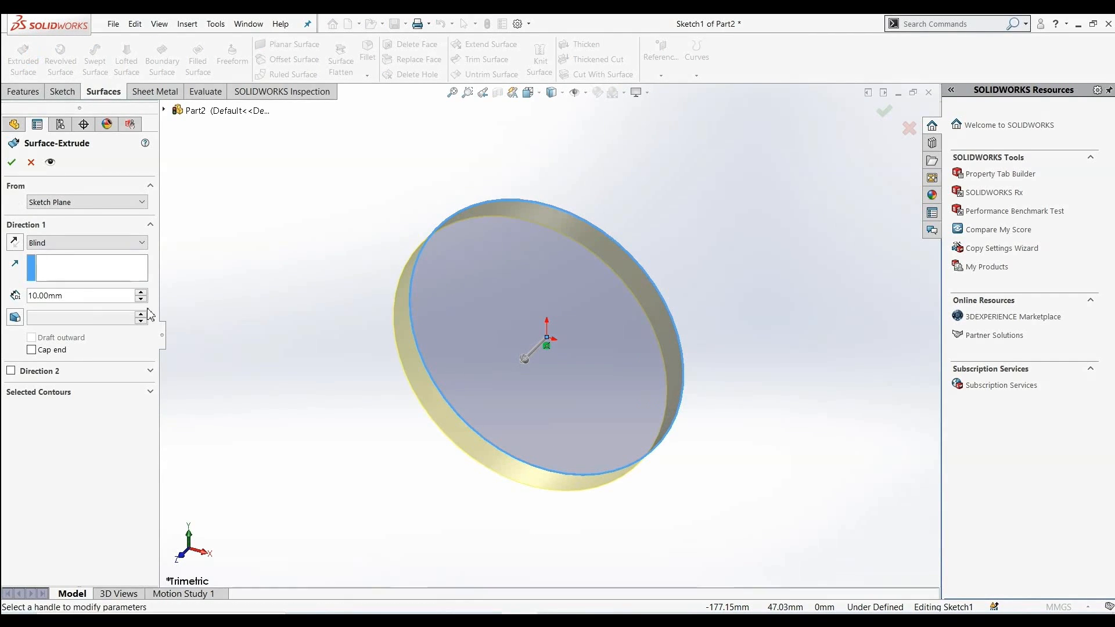
{"action": "left_click", "coordinate": [142, 292]}
{"action": "left_click", "coordinate": [142, 293]}
{"action": "left_click", "coordinate": [141, 293]}
{"action": "left_click", "coordinate": [142, 293]}
{"action": "left_click", "coordinate": [141, 293]}
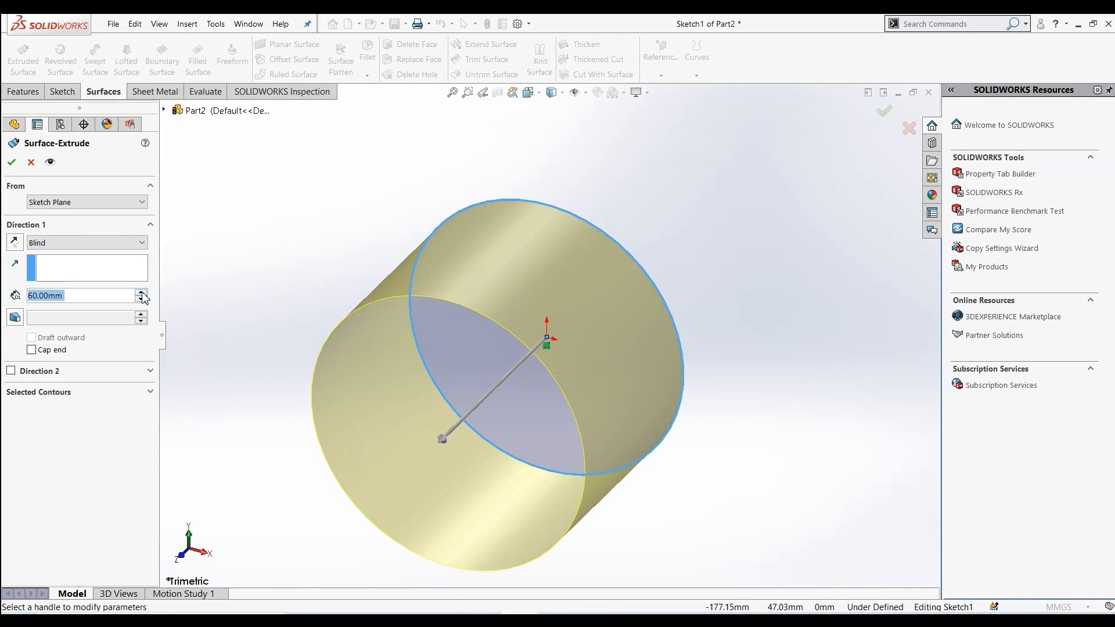
{"action": "left_click", "coordinate": [11, 162]}
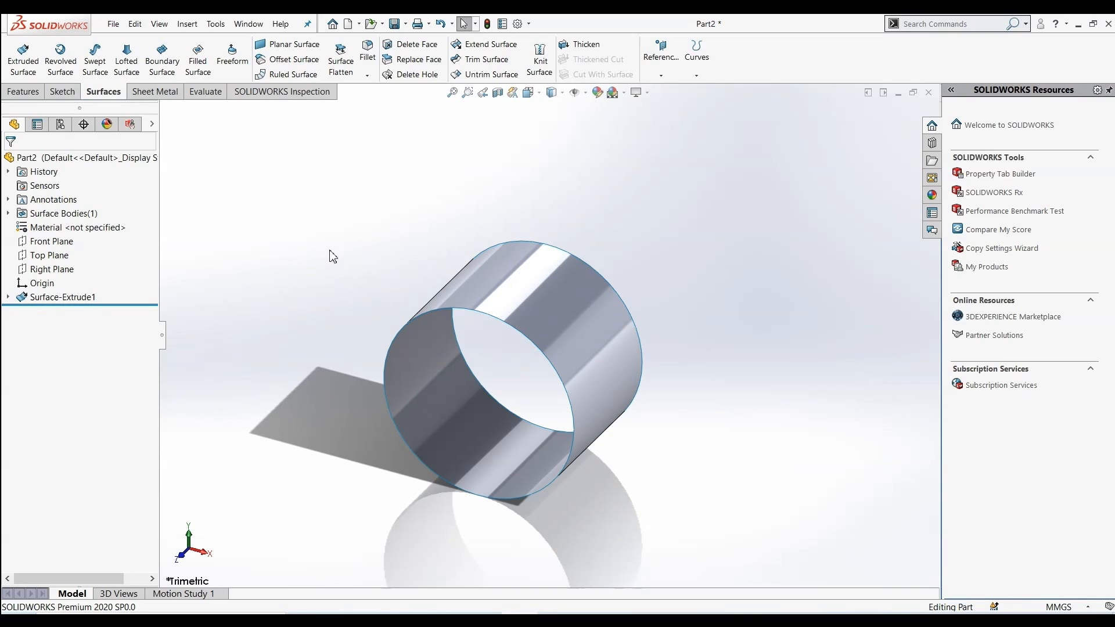
Create planar surfaces capping both circular ends of the extruded cylinder surface
{"action": "left_click", "coordinate": [479, 262]}
{"action": "left_click", "coordinate": [289, 44]}
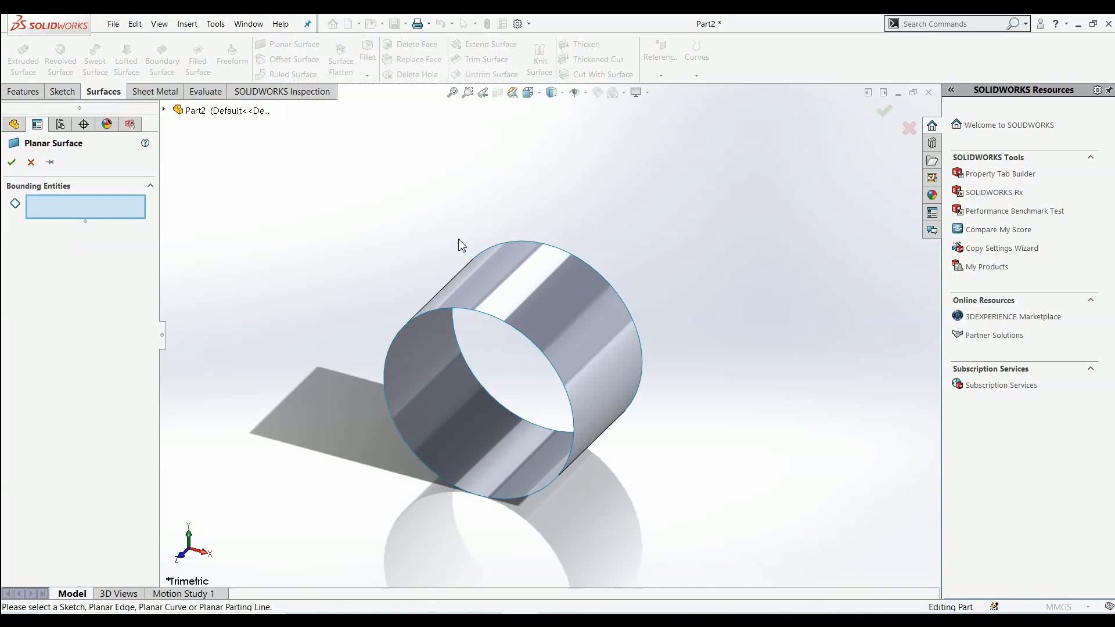
{"action": "left_click", "coordinate": [471, 310]}
{"action": "middle_click_drag", "start_coordinate": [459, 285], "coordinate": [316, 294]}
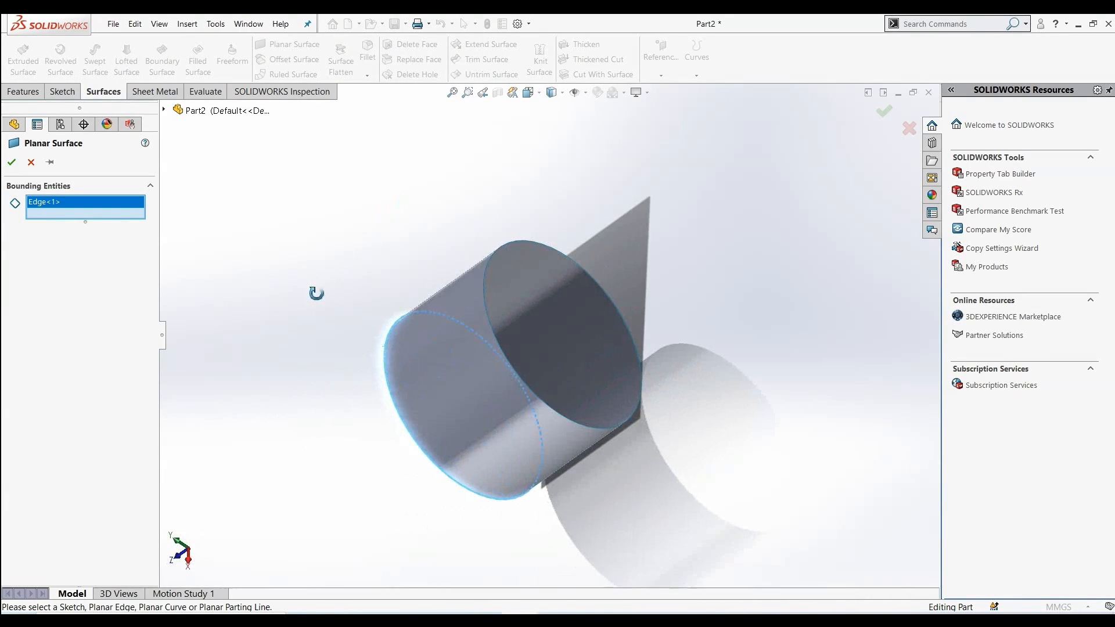
{"action": "left_click", "coordinate": [510, 244]}
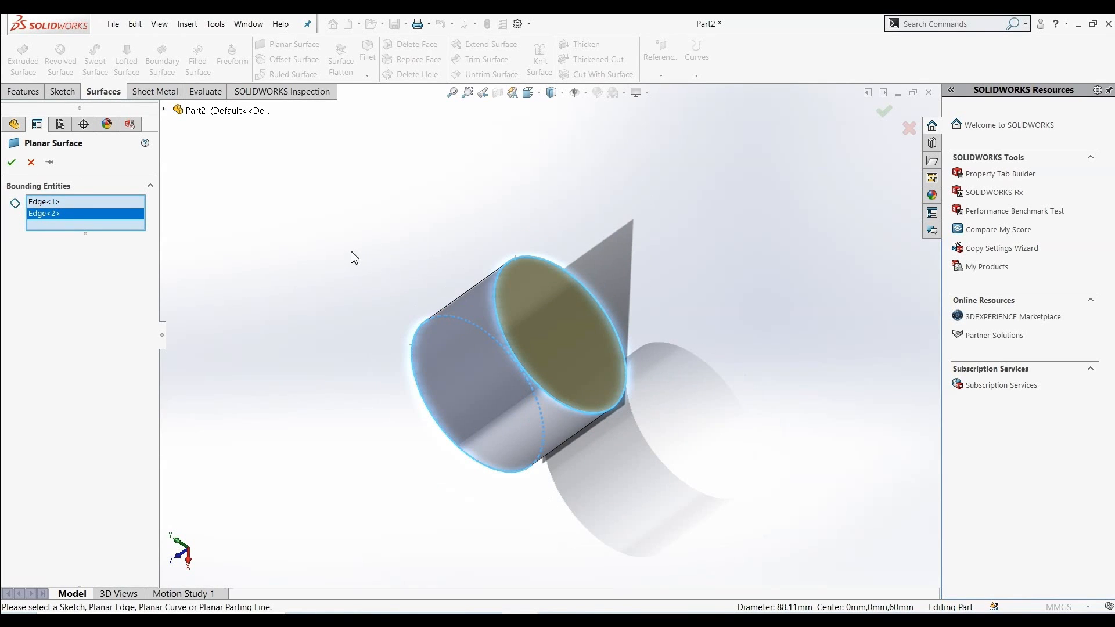
{"action": "left_click", "coordinate": [11, 162]}
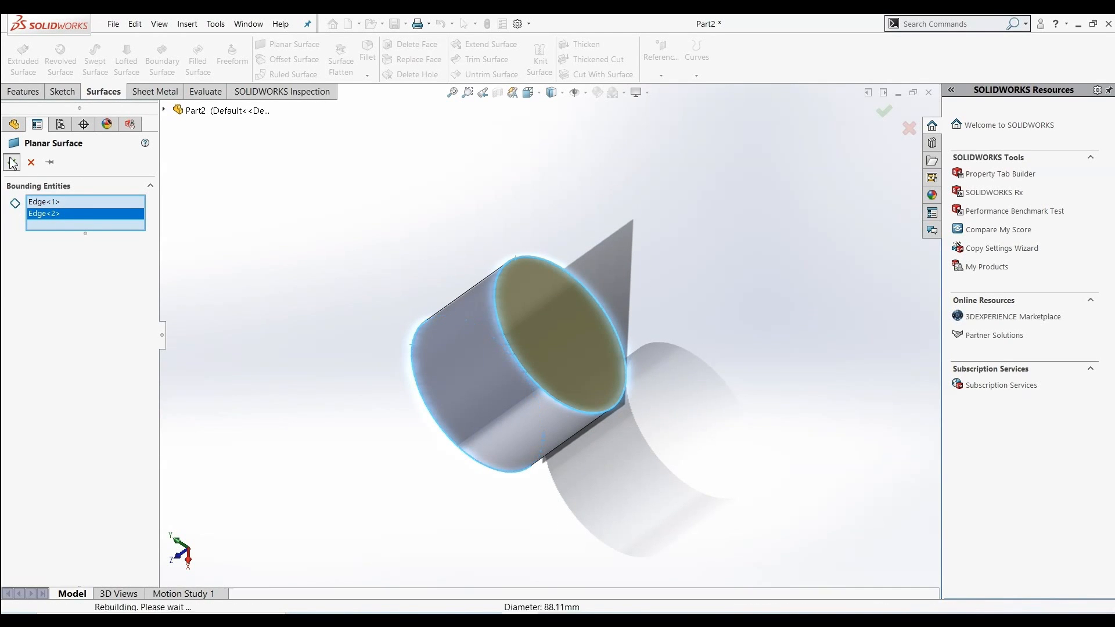
Replace the cylinder's end cap face with the planar surface using Replace Face
{"action": "middle_click_drag", "start_coordinate": [311, 287], "coordinate": [346, 242]}
{"action": "key", "text": "f"}
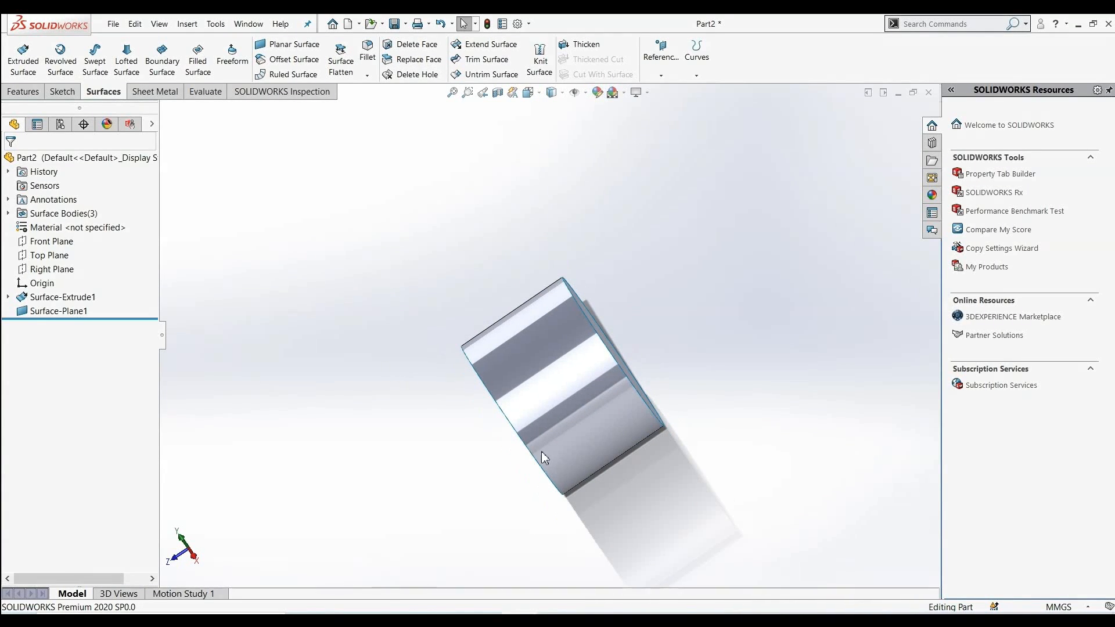
{"action": "middle_click_drag", "start_coordinate": [371, 473], "coordinate": [415, 403]}
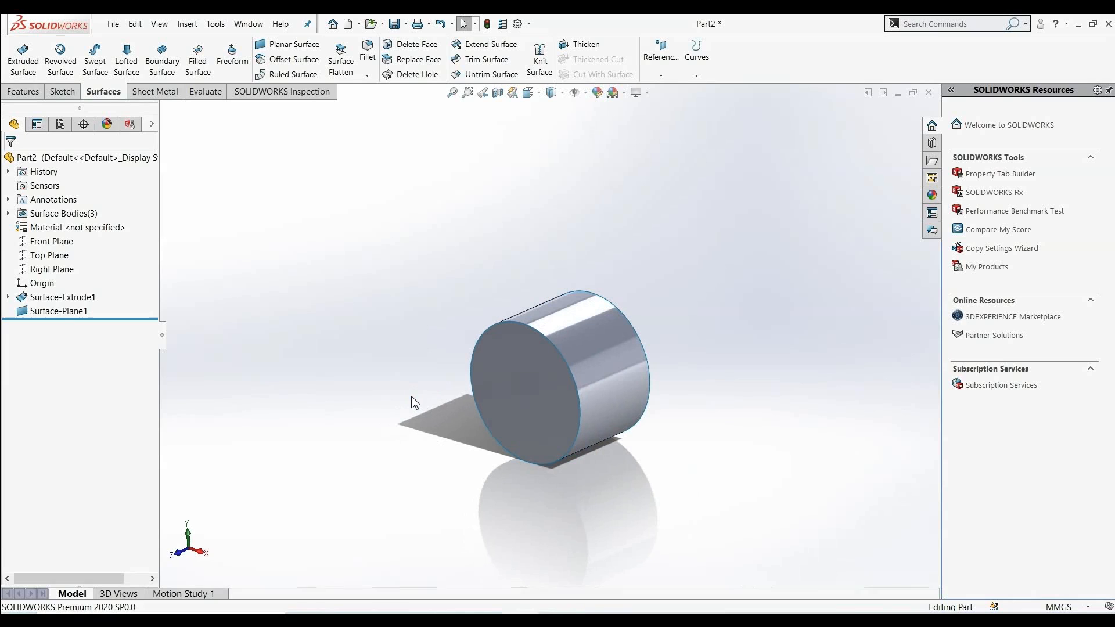
{"action": "left_click", "coordinate": [414, 62]}
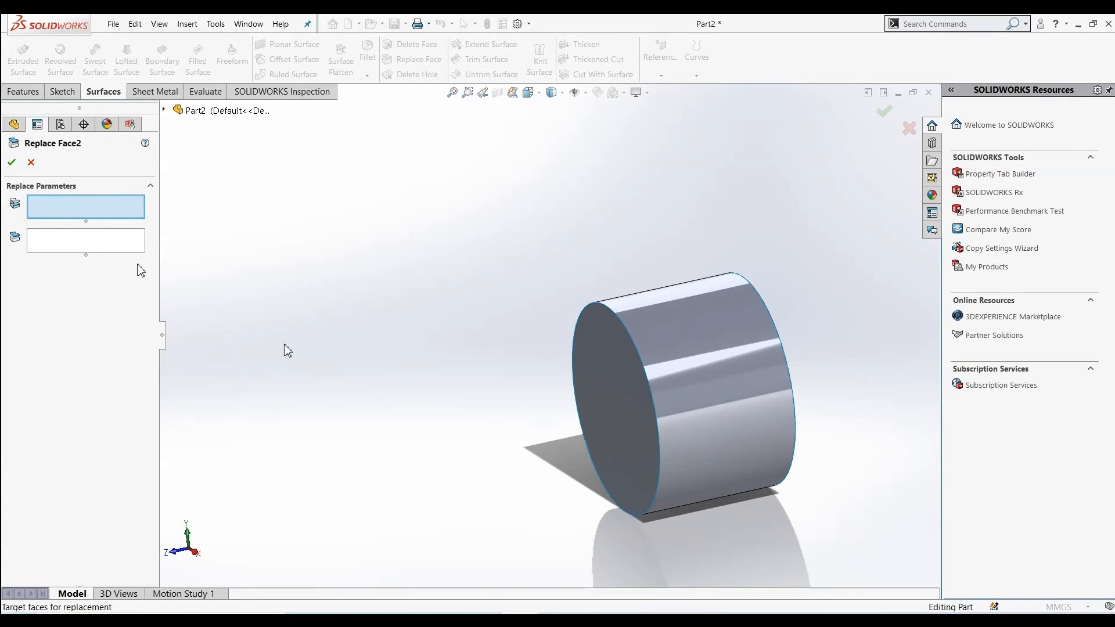
{"action": "left_click", "coordinate": [613, 380]}
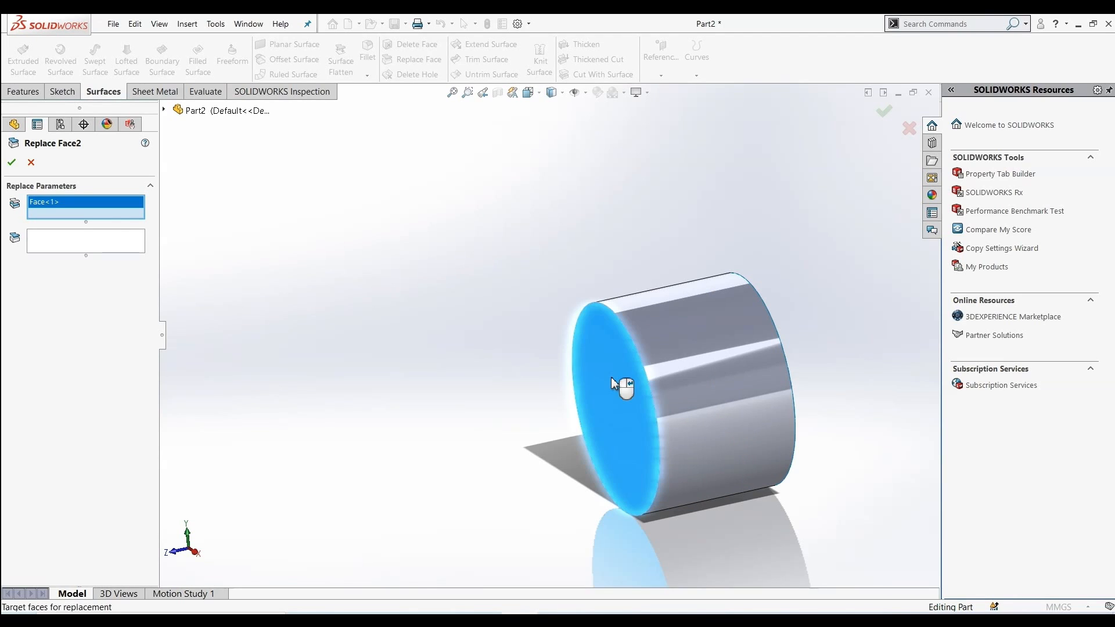
{"action": "right_click", "coordinate": [74, 202]}
{"action": "left_click", "coordinate": [101, 223]}
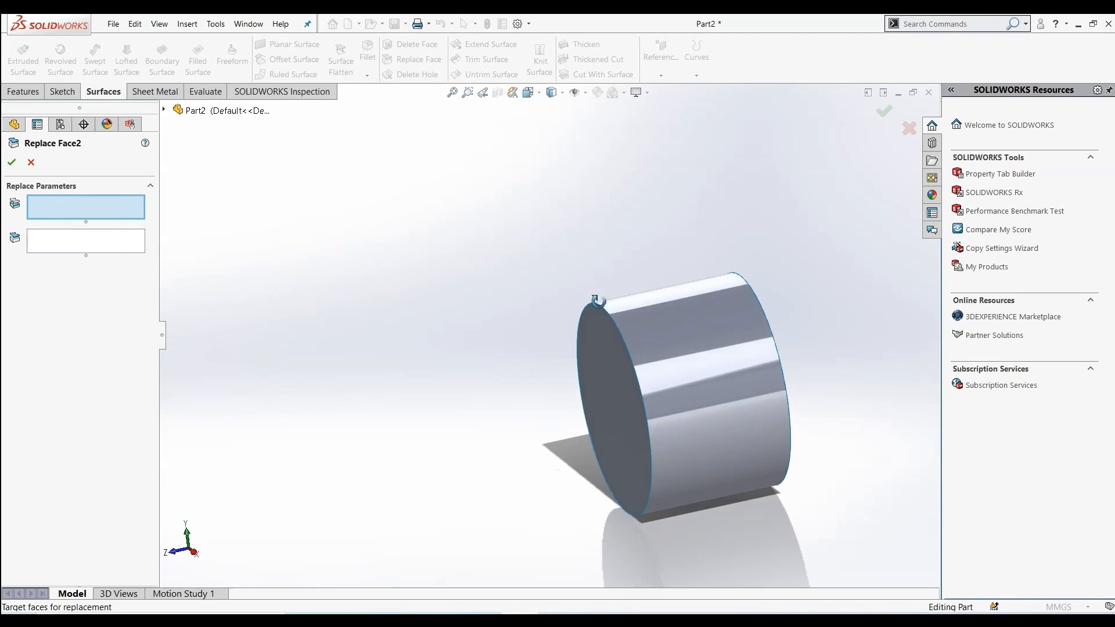
{"action": "middle_click_drag", "start_coordinate": [599, 301], "coordinate": [707, 359]}
{"action": "left_click", "coordinate": [748, 358]}
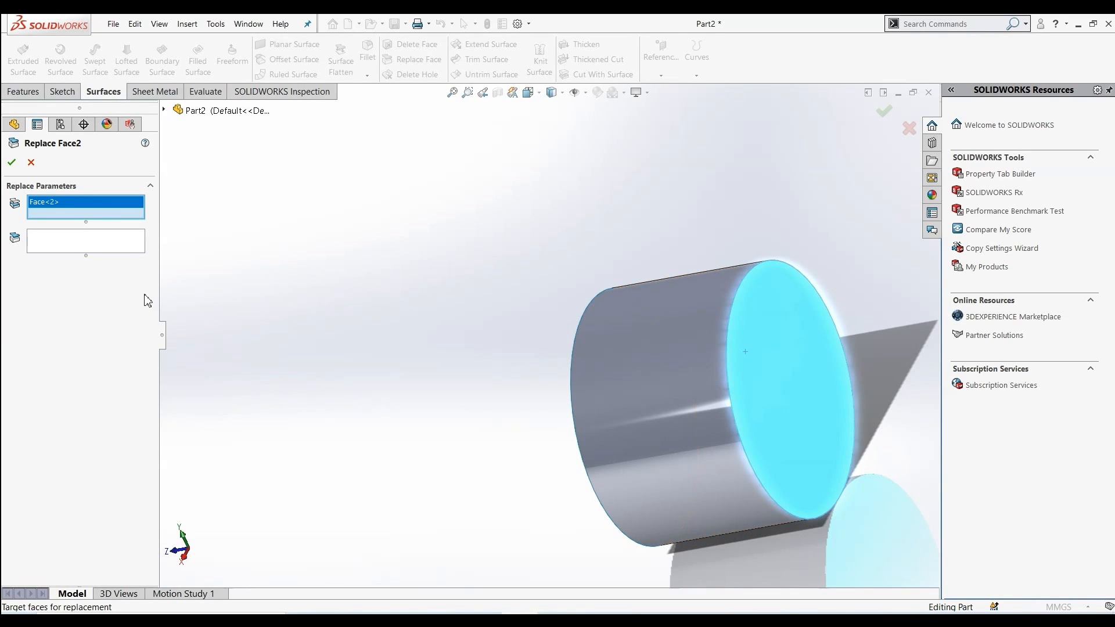
{"action": "left_click", "coordinate": [83, 239]}
{"action": "middle_click_drag", "start_coordinate": [329, 342], "coordinate": [476, 308]}
{"action": "left_click", "coordinate": [682, 378]}
{"action": "middle_click_drag", "start_coordinate": [498, 389], "coordinate": [628, 413]}
{"action": "middle_click_drag", "start_coordinate": [786, 365], "coordinate": [721, 377]}
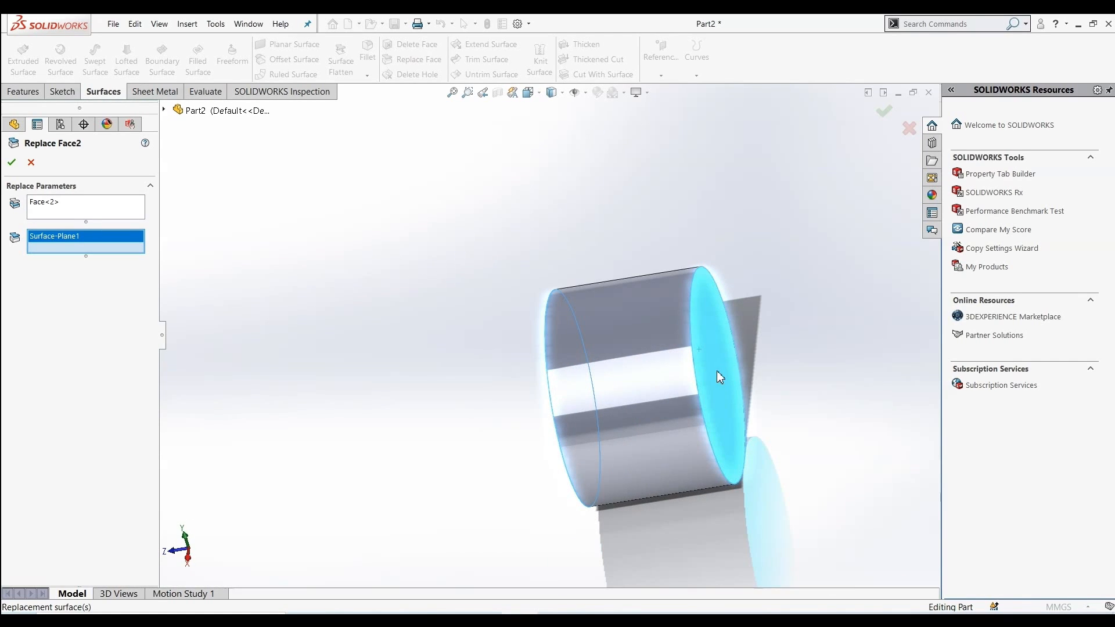
{"action": "left_click", "coordinate": [12, 163]}
Undo the Replace Face feature
{"action": "middle_click_drag", "start_coordinate": [592, 331], "coordinate": [786, 419]}
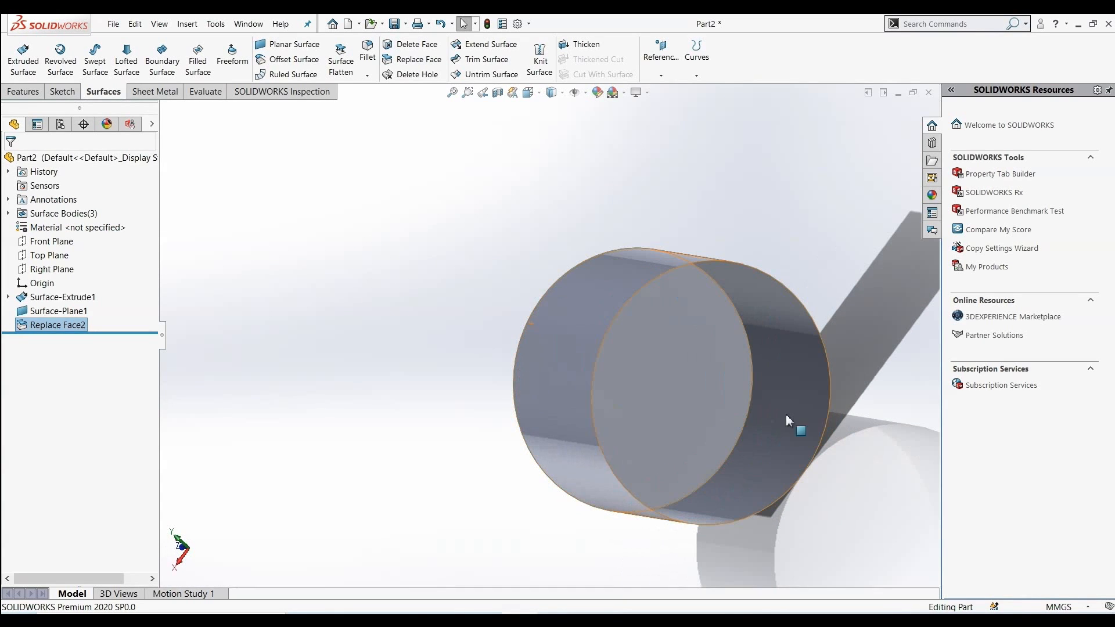
{"action": "middle_click_drag", "start_coordinate": [486, 386], "coordinate": [580, 432]}
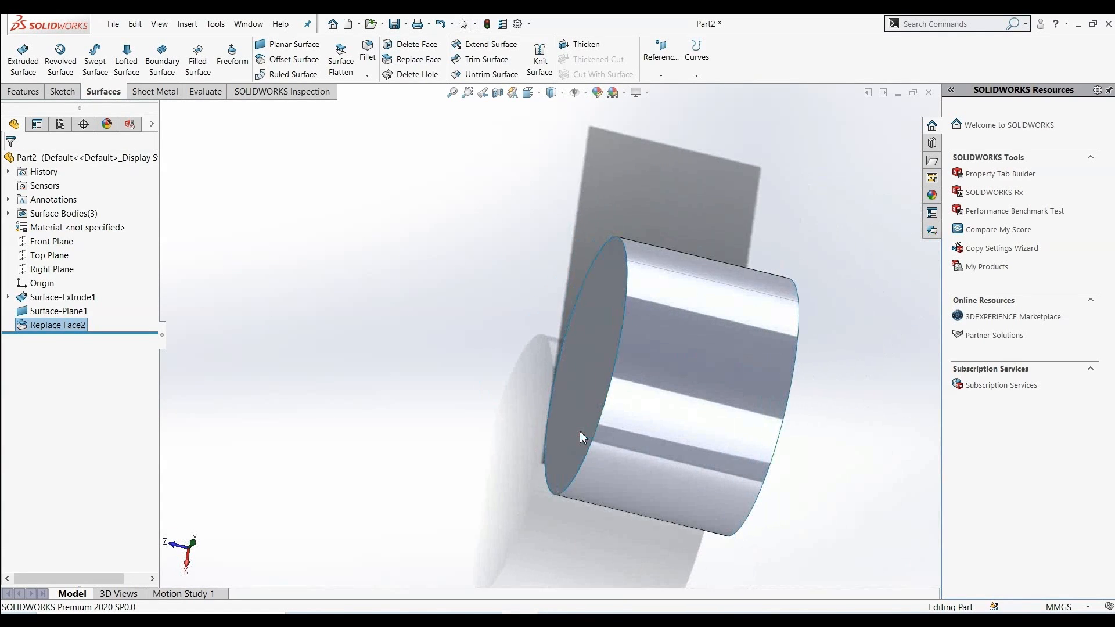
{"action": "scroll", "coordinate": [759, 361], "scroll_direction": "up", "scroll_amount": 1}
{"action": "scroll", "coordinate": [758, 360], "scroll_direction": "down", "scroll_amount": 1}
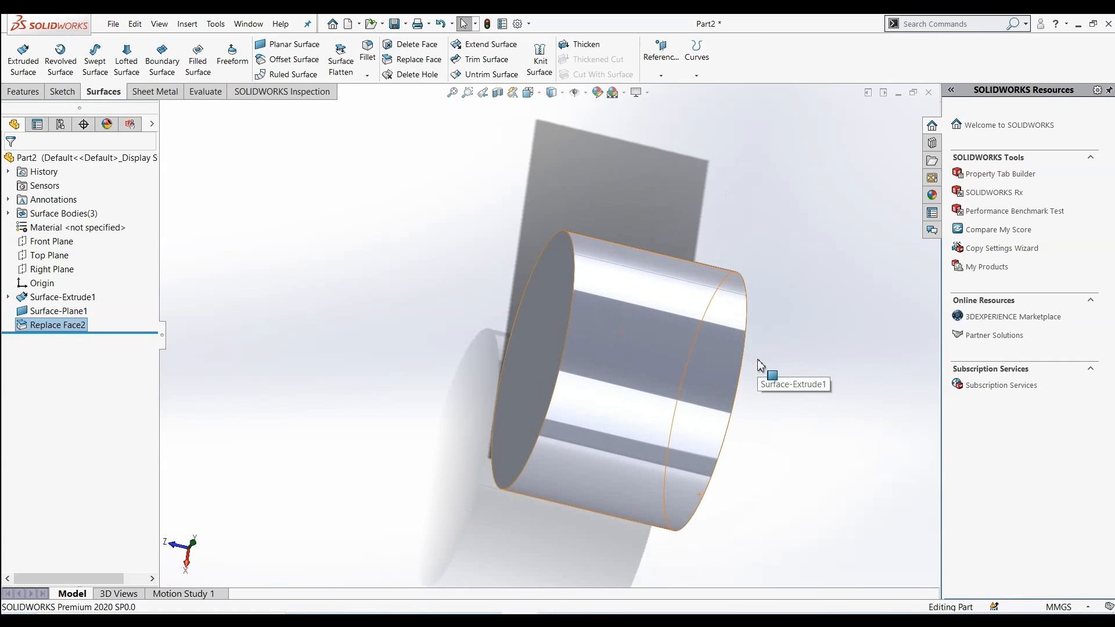
{"action": "key", "text": "ctrl+z"}
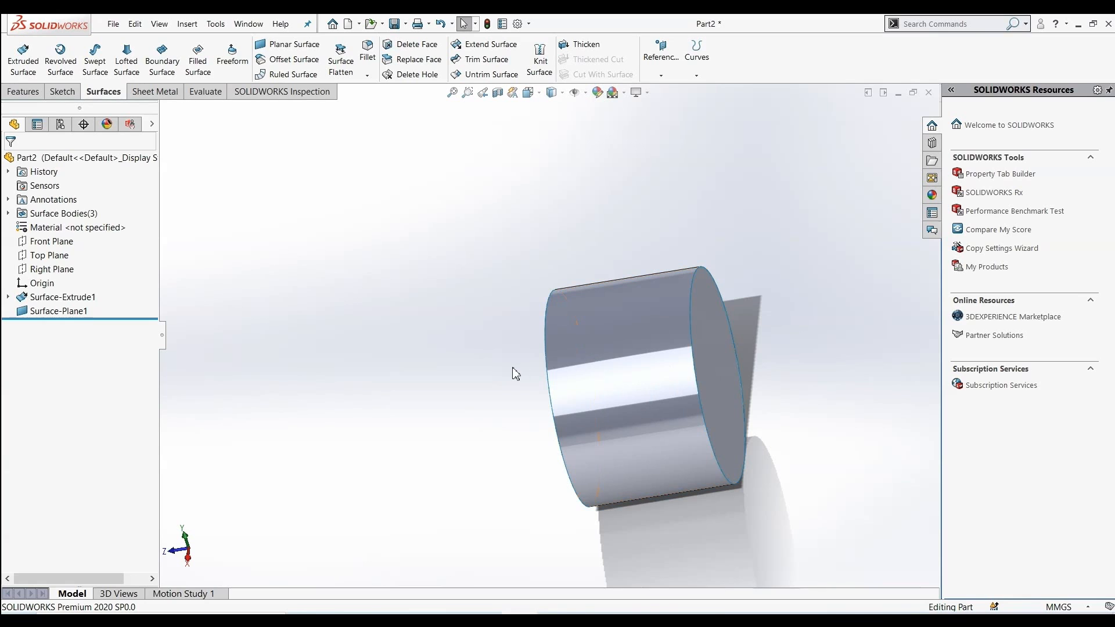
Knit the cylindrical wall and both planar end caps into a single surface
{"action": "left_click", "coordinate": [539, 58]}
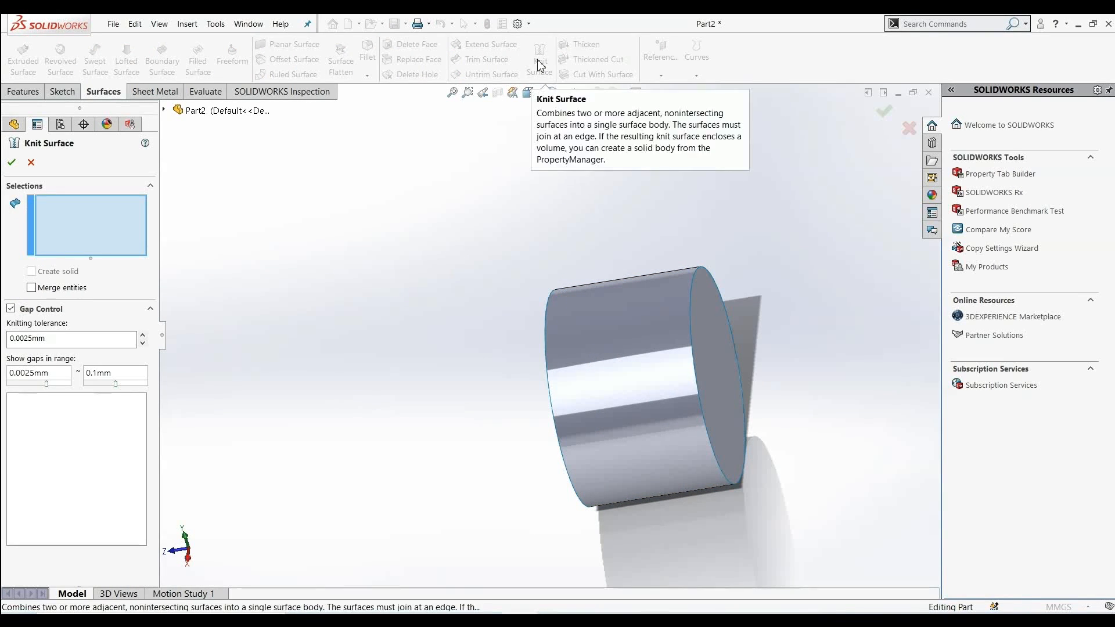
{"action": "left_click", "coordinate": [652, 401]}
{"action": "left_click", "coordinate": [716, 390]}
{"action": "middle_click_drag", "start_coordinate": [447, 416], "coordinate": [400, 401]}
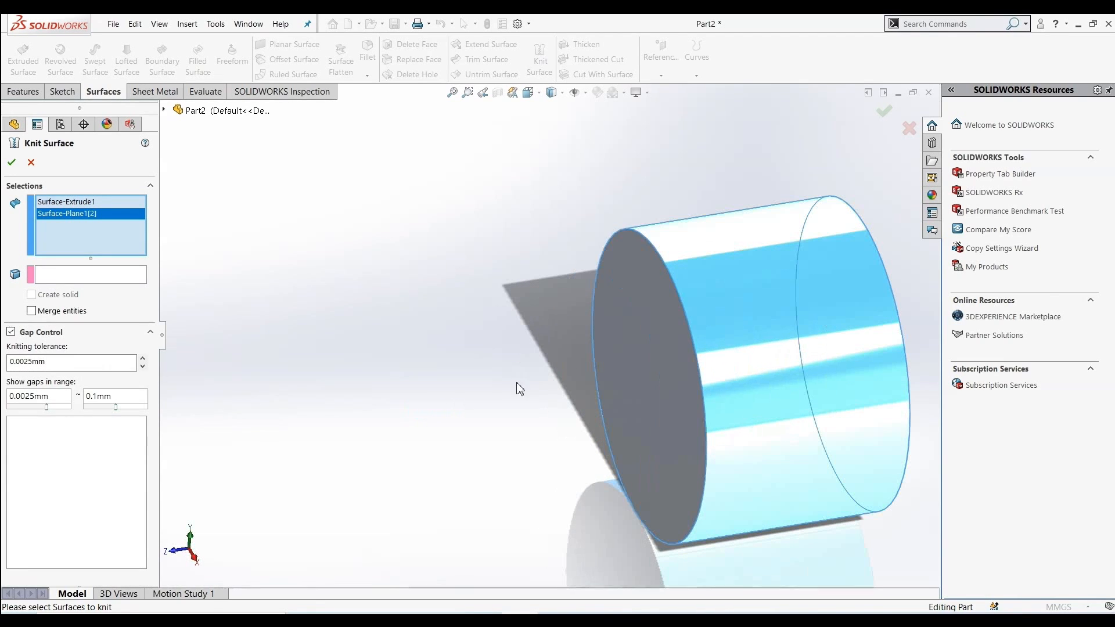
{"action": "left_click", "coordinate": [639, 347]}
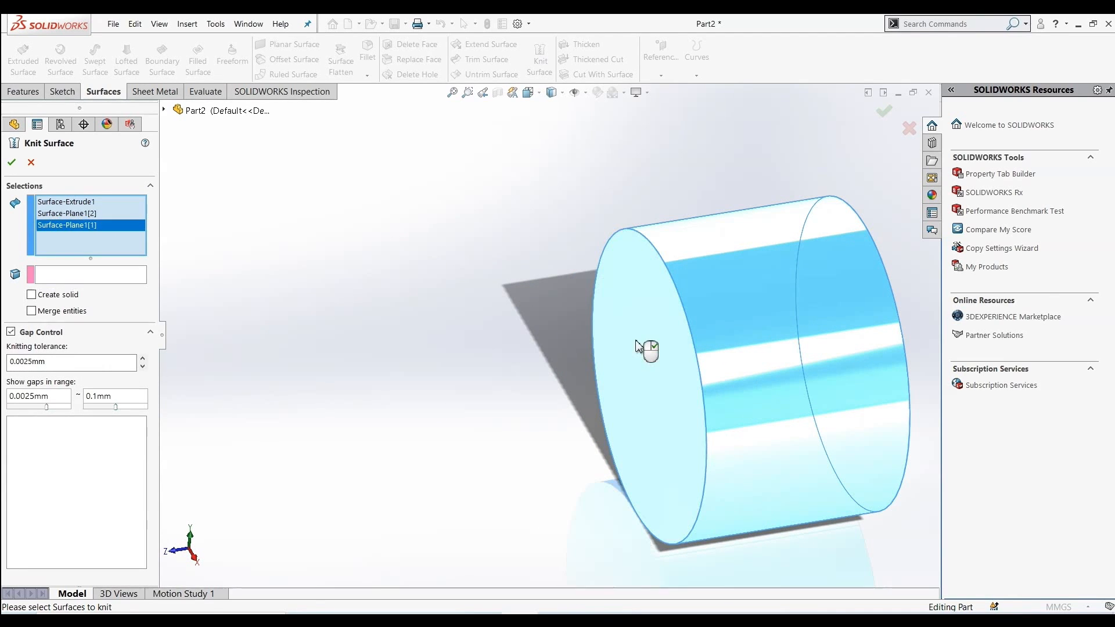
{"action": "left_click", "coordinate": [11, 162]}
{"action": "scroll", "coordinate": [545, 392], "scroll_direction": "up", "scroll_amount": 2}
{"action": "scroll", "coordinate": [801, 249], "scroll_direction": "down", "scroll_amount": 1}
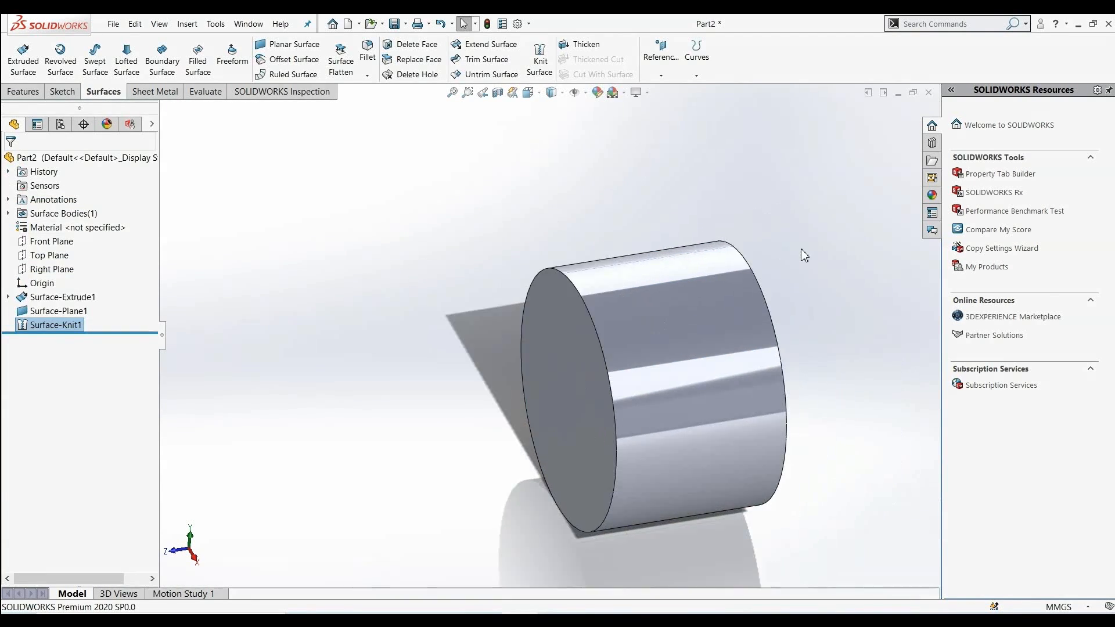
Try to replace the knitted body's end face with the planar surface using Replace Face
{"action": "left_click", "coordinate": [423, 356]}
{"action": "left_click", "coordinate": [417, 59]}
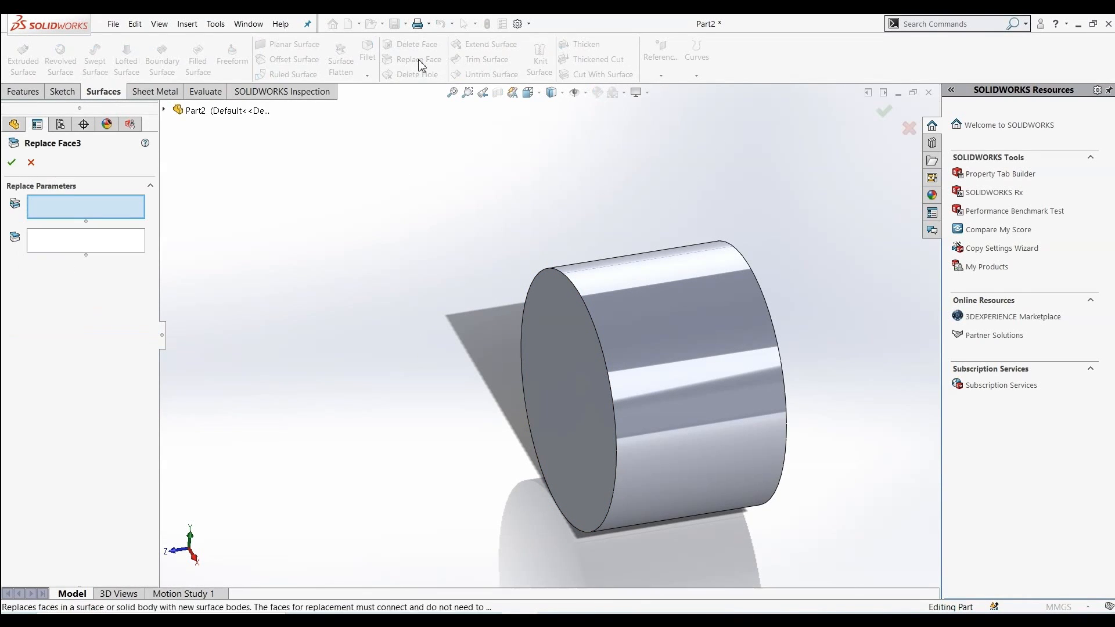
{"action": "left_click", "coordinate": [590, 396]}
{"action": "middle_click_drag", "start_coordinate": [590, 395], "coordinate": [749, 491]}
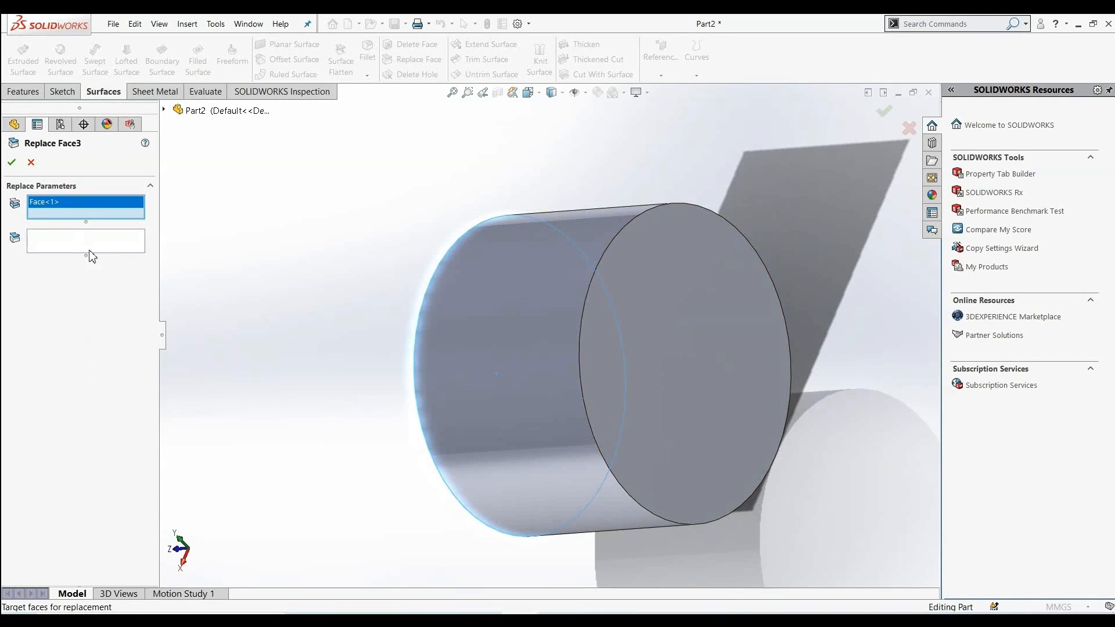
{"action": "left_click", "coordinate": [90, 251]}
{"action": "left_click", "coordinate": [667, 384]}
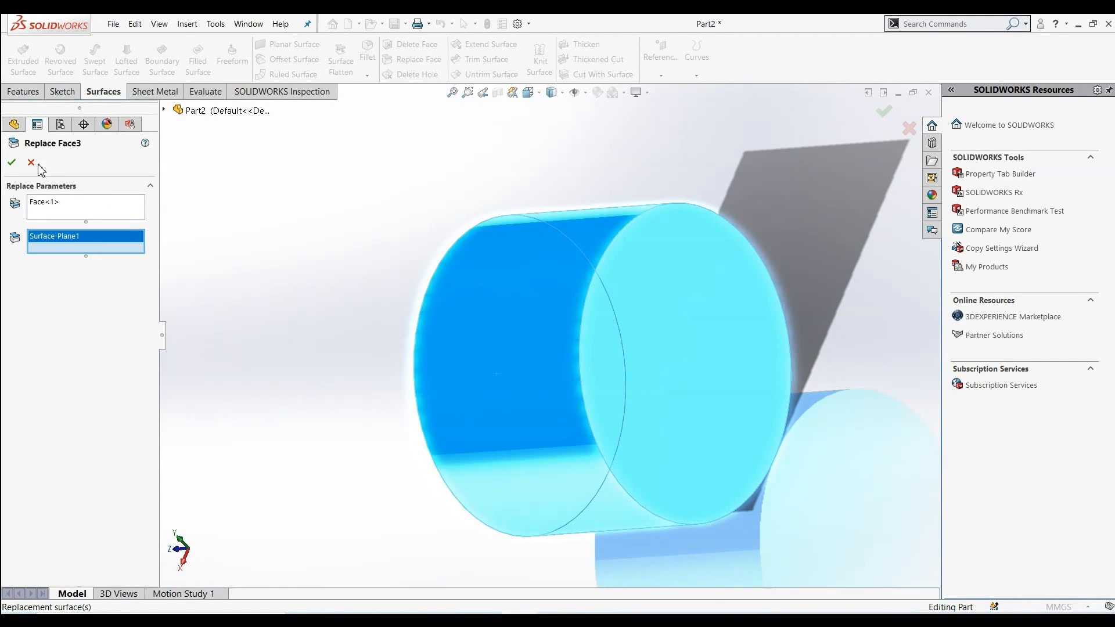
{"action": "left_click", "coordinate": [12, 162]}
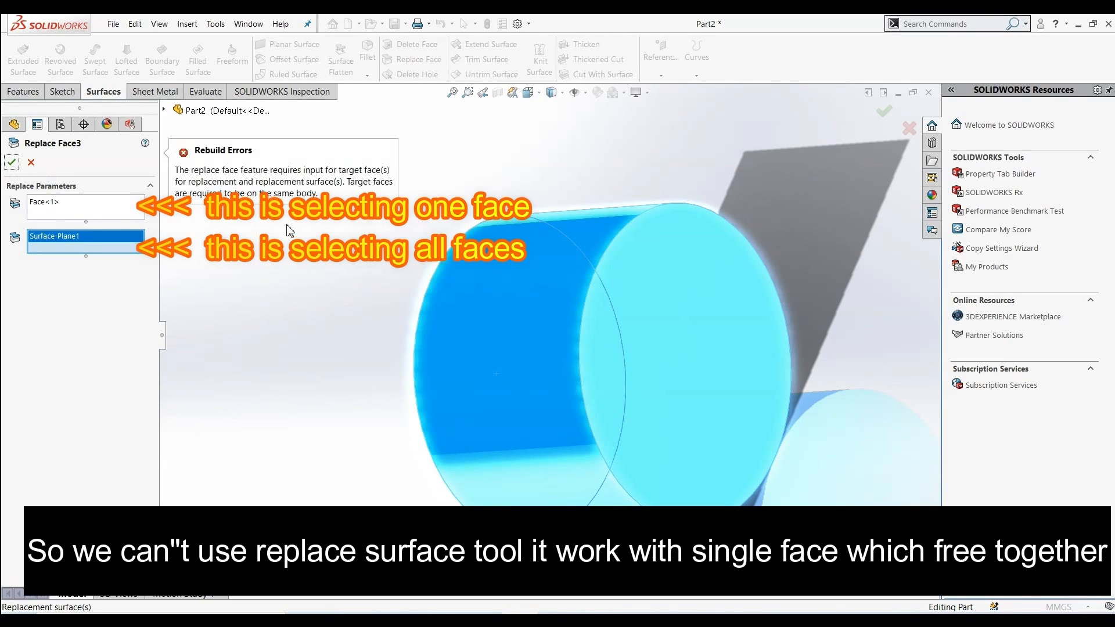
Clear the replacement surface and target face selections in the Replace Face dialog
{"action": "scroll", "coordinate": [341, 314], "scroll_direction": "up", "scroll_amount": 2}
{"action": "middle_click_drag", "start_coordinate": [345, 320], "coordinate": [414, 371]}
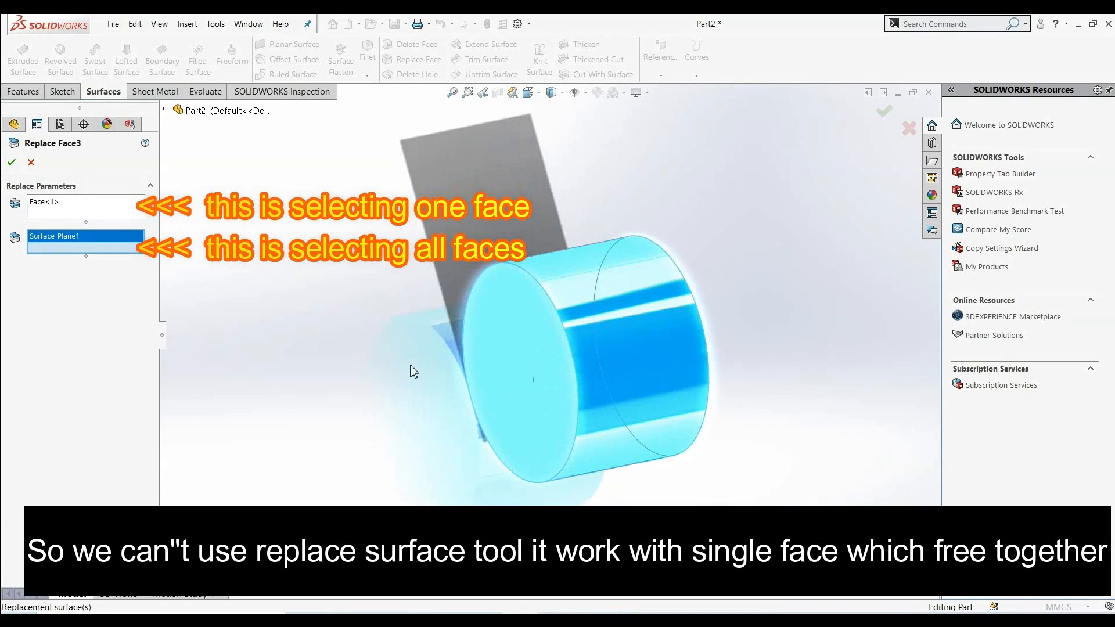
{"action": "right_click", "coordinate": [94, 232]}
{"action": "left_click", "coordinate": [120, 252]}
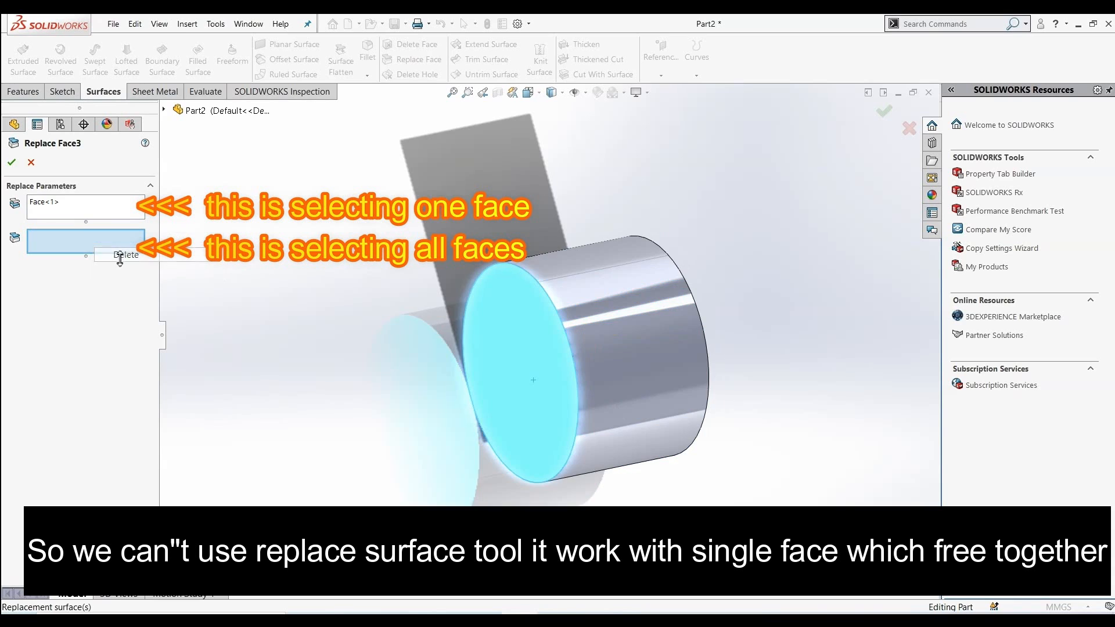
{"action": "middle_click_drag", "start_coordinate": [419, 334], "coordinate": [369, 364]}
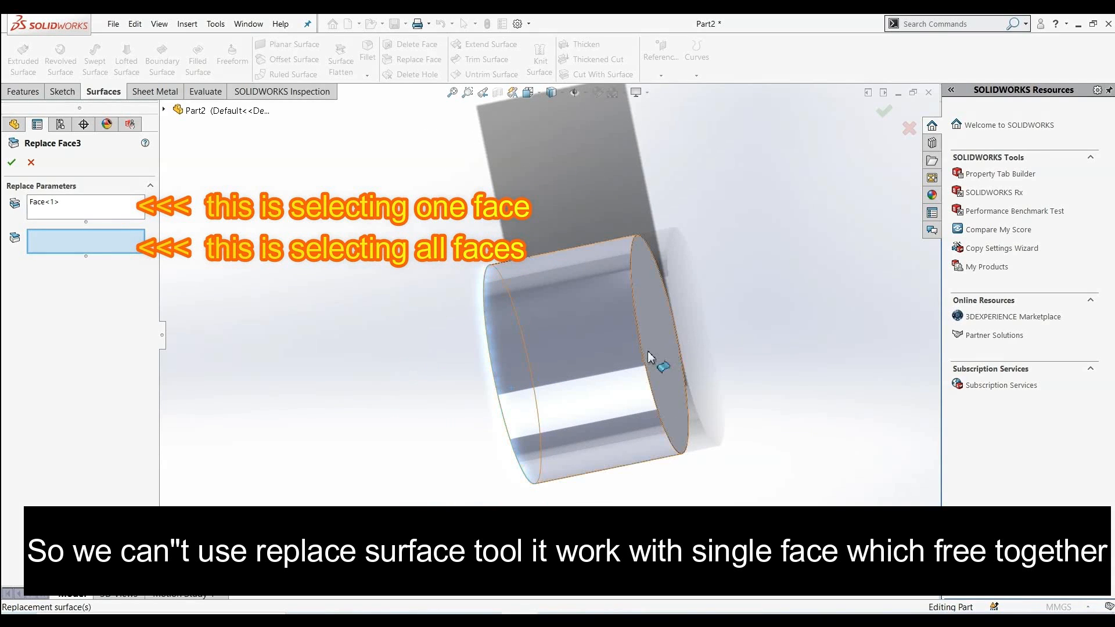
{"action": "middle_click_drag", "start_coordinate": [658, 346], "coordinate": [667, 345]}
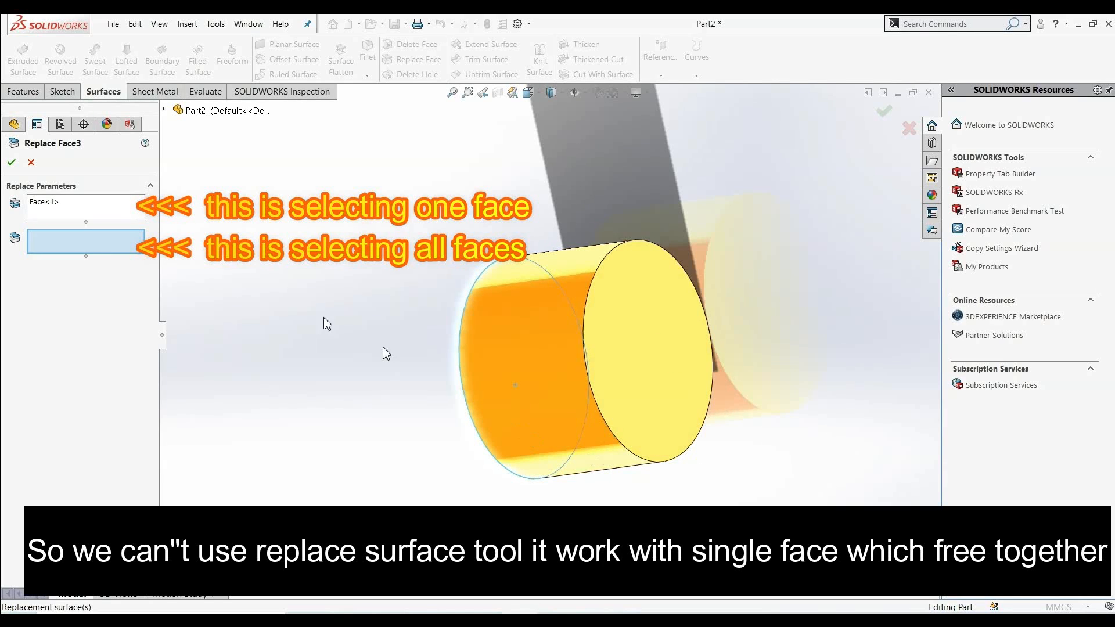
{"action": "left_click", "coordinate": [656, 332]}
{"action": "left_click", "coordinate": [656, 333]}
{"action": "left_click", "coordinate": [643, 331]}
{"action": "left_click", "coordinate": [638, 330]}
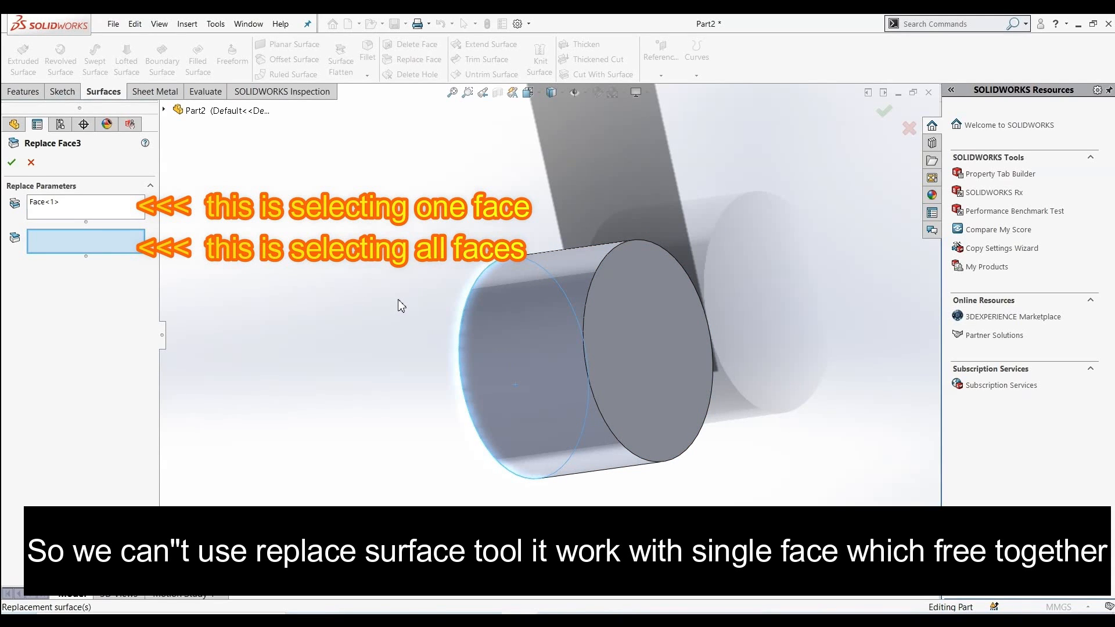
{"action": "middle_click_drag", "start_coordinate": [401, 305], "coordinate": [505, 299]}
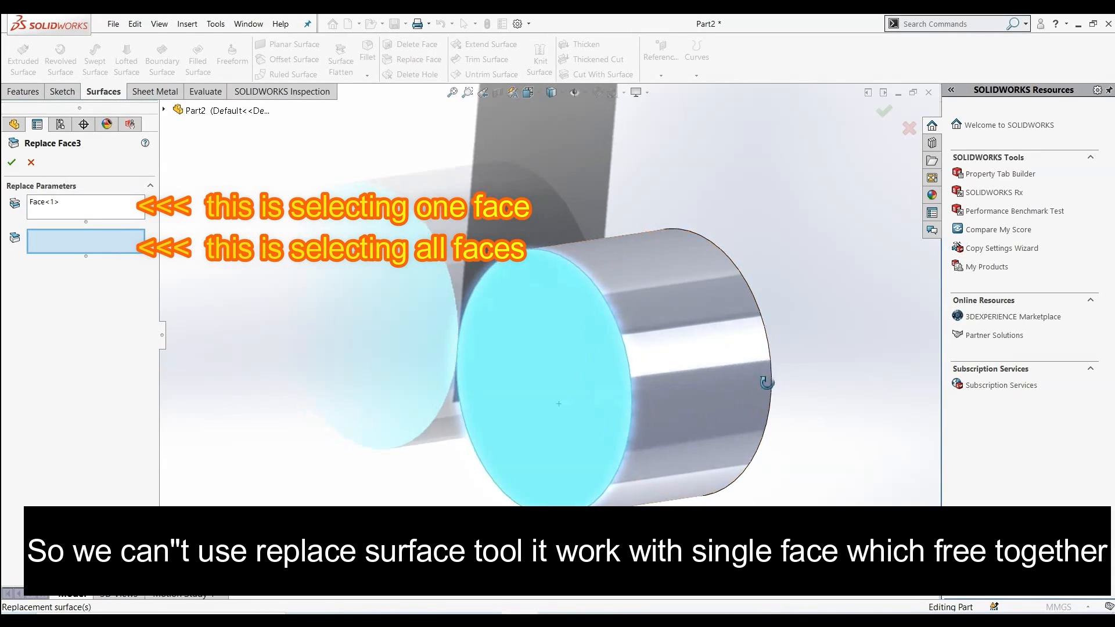
{"action": "middle_click_drag", "start_coordinate": [764, 378], "coordinate": [692, 441]}
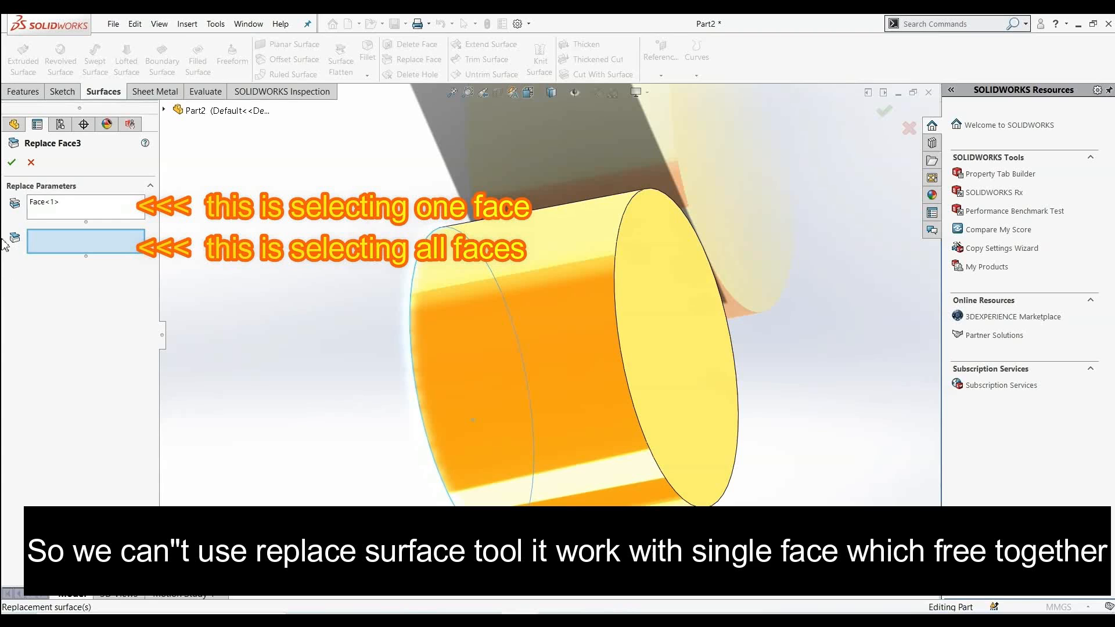
{"action": "right_click", "coordinate": [46, 204]}
{"action": "left_click", "coordinate": [87, 210]}
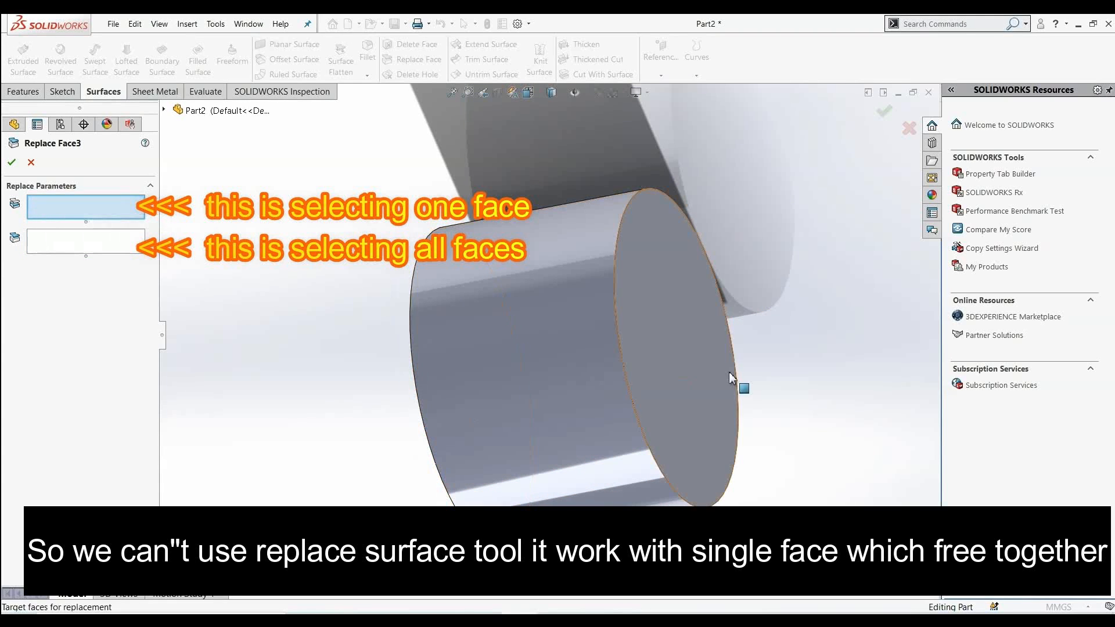
Reselect the knitted body's end face as the target and the planar surface as the replacement in Replace Face
{"action": "left_click", "coordinate": [685, 371]}
{"action": "middle_click_drag", "start_coordinate": [291, 403], "coordinate": [226, 286]}
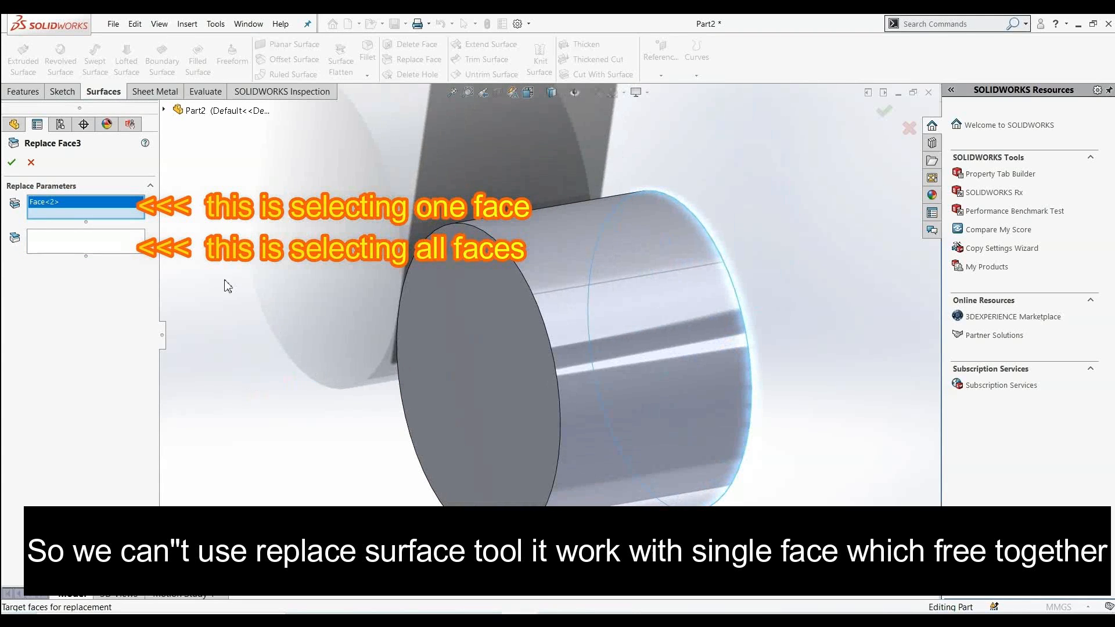
{"action": "left_click", "coordinate": [77, 251]}
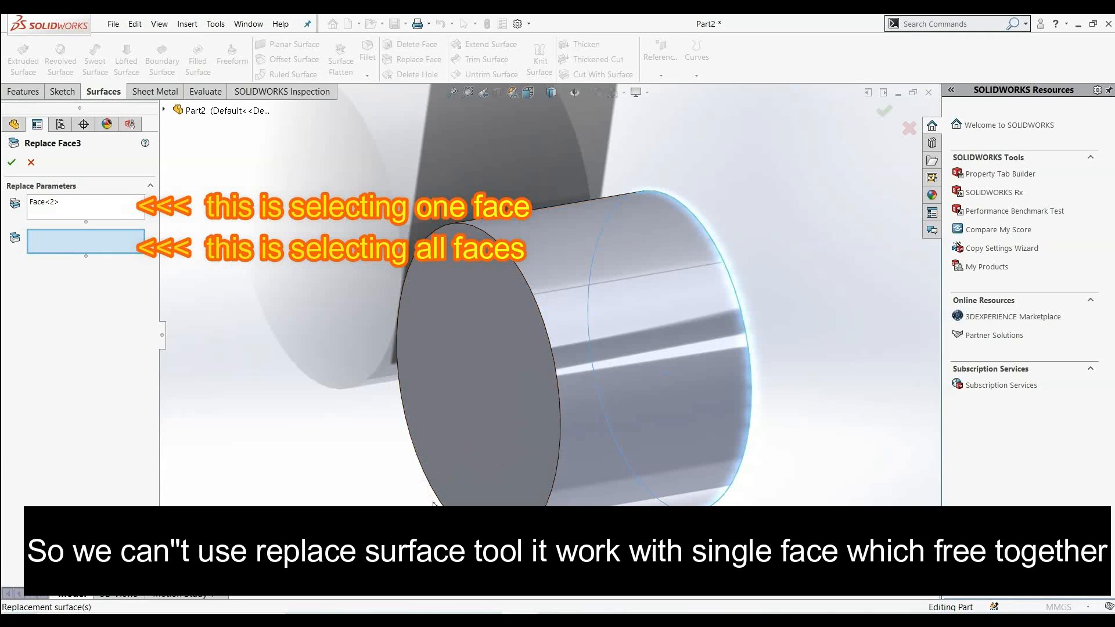
{"action": "left_click", "coordinate": [498, 492]}
{"action": "middle_click_drag", "start_coordinate": [794, 456], "coordinate": [701, 497]}
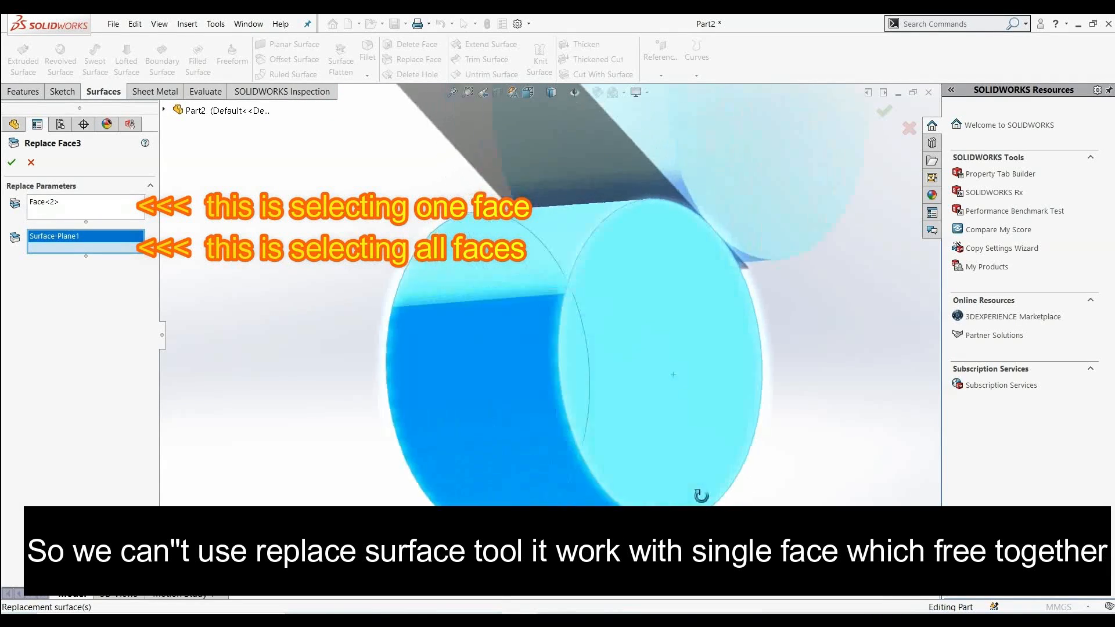
{"action": "scroll", "coordinate": [697, 496], "scroll_direction": "up", "scroll_amount": 2}
{"action": "scroll", "coordinate": [688, 316], "scroll_direction": "down", "scroll_amount": 1}
{"action": "scroll", "coordinate": [548, 303], "scroll_direction": "up", "scroll_amount": 2}
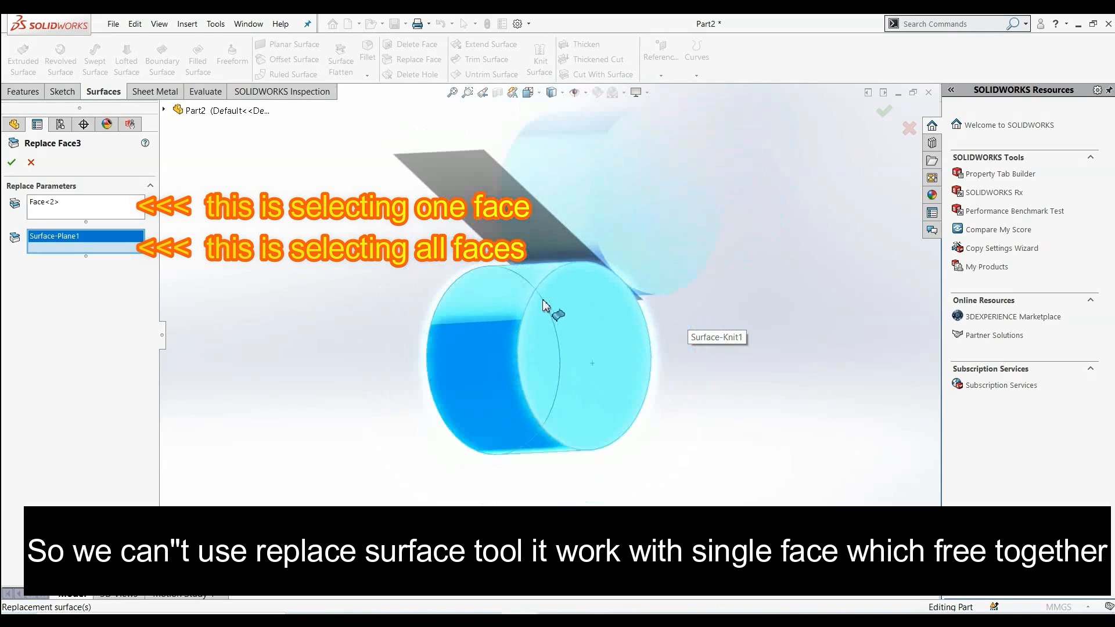
{"action": "scroll", "coordinate": [516, 266], "scroll_direction": "down", "scroll_amount": 1}
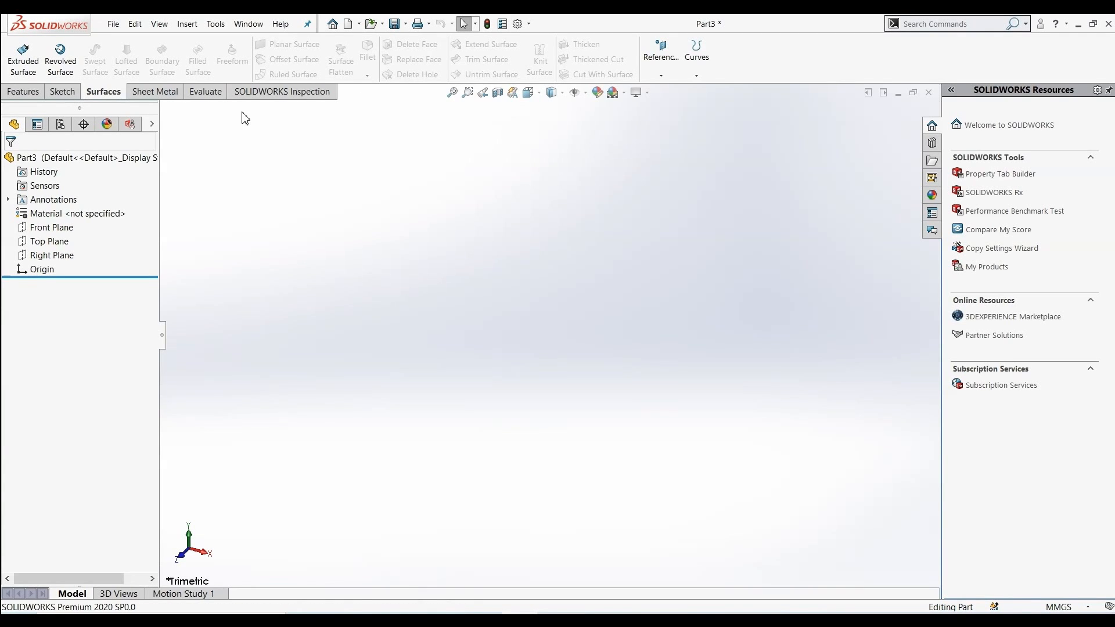
Sketch a corner rectangle around the origin on the Front Plane
{"action": "left_click", "coordinate": [52, 227]}
{"action": "left_click", "coordinate": [66, 211]}
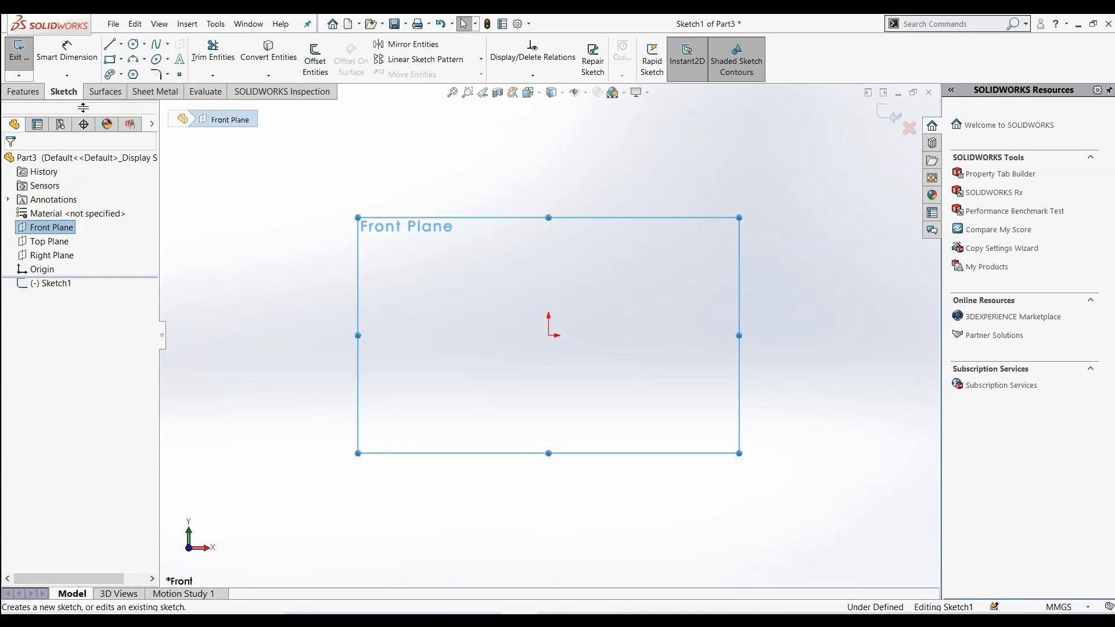
{"action": "left_click", "coordinate": [109, 59]}
{"action": "left_click", "coordinate": [417, 259]}
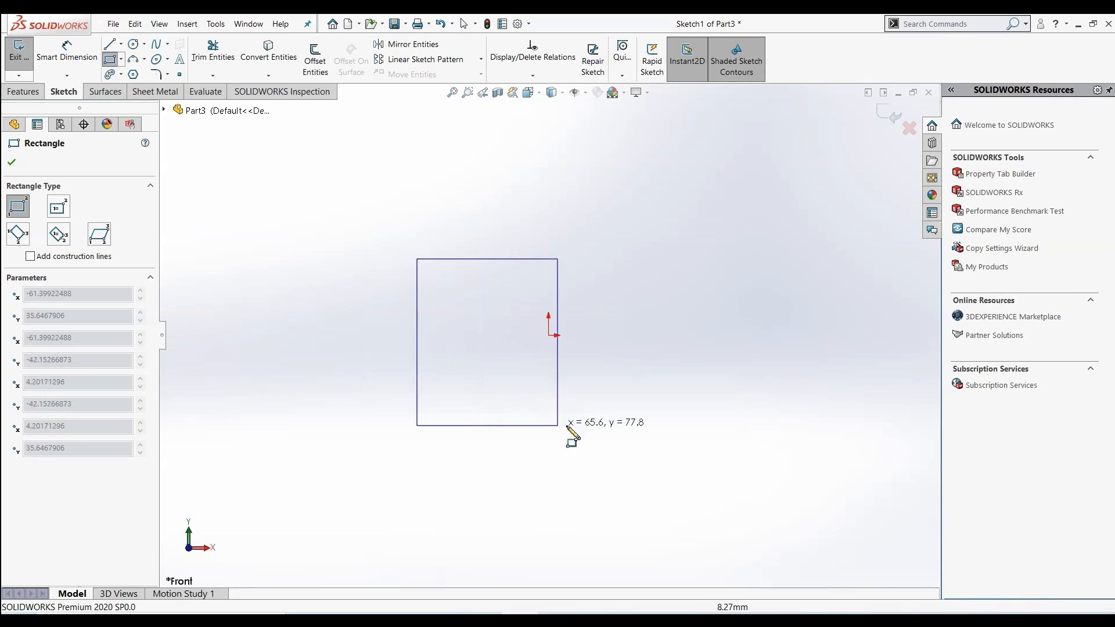
{"action": "left_click", "coordinate": [730, 464]}
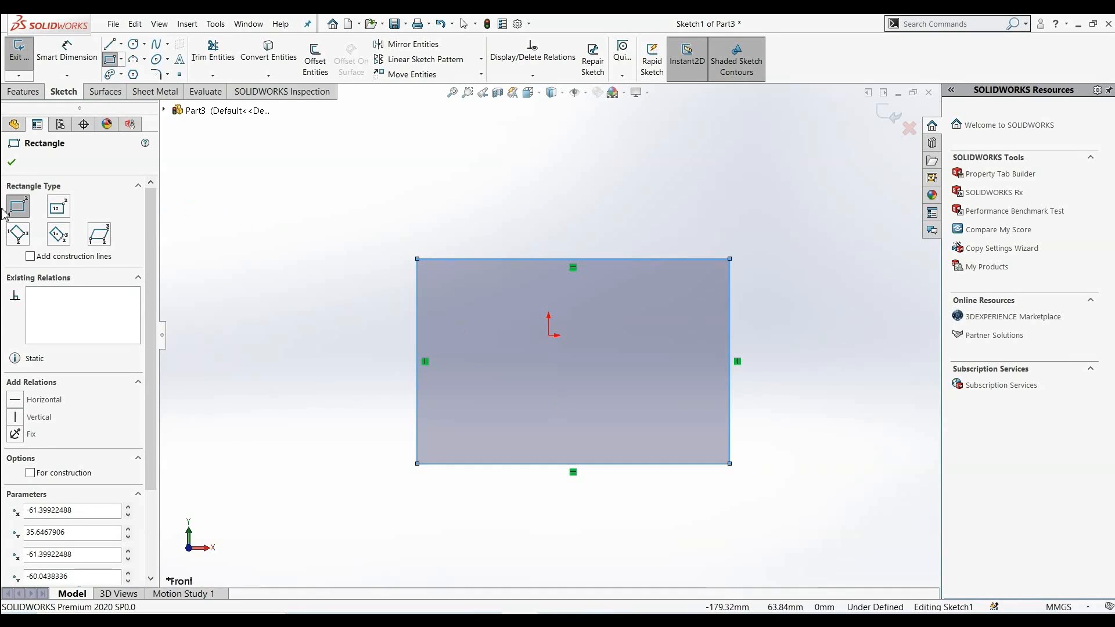
{"action": "left_click", "coordinate": [11, 163]}
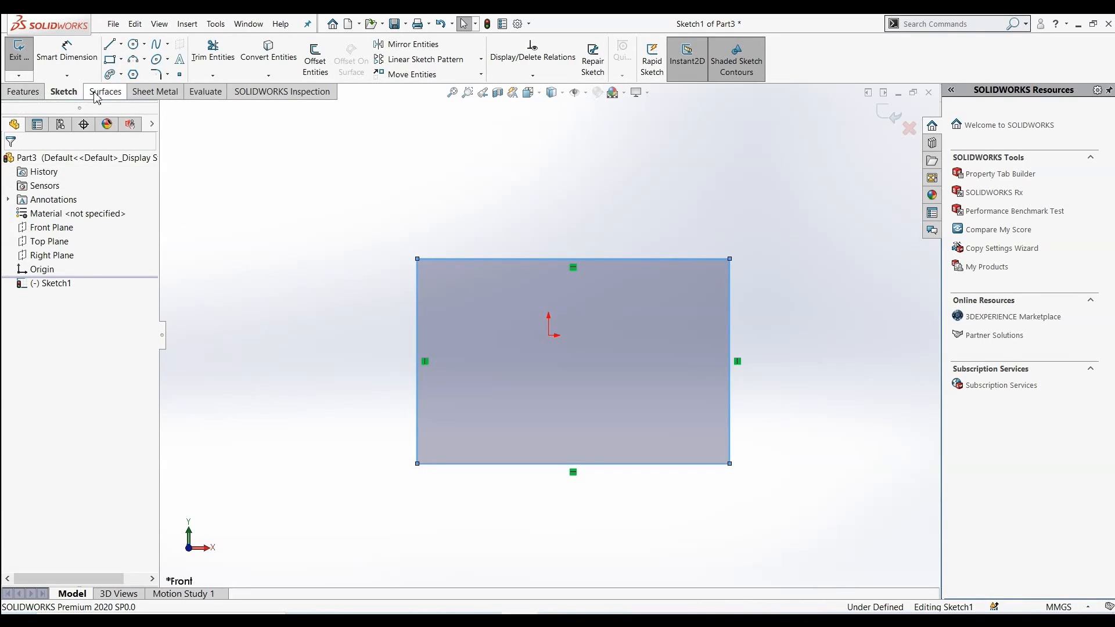
Create a planar surface from the rectangle sketch
{"action": "left_click", "coordinate": [116, 96]}
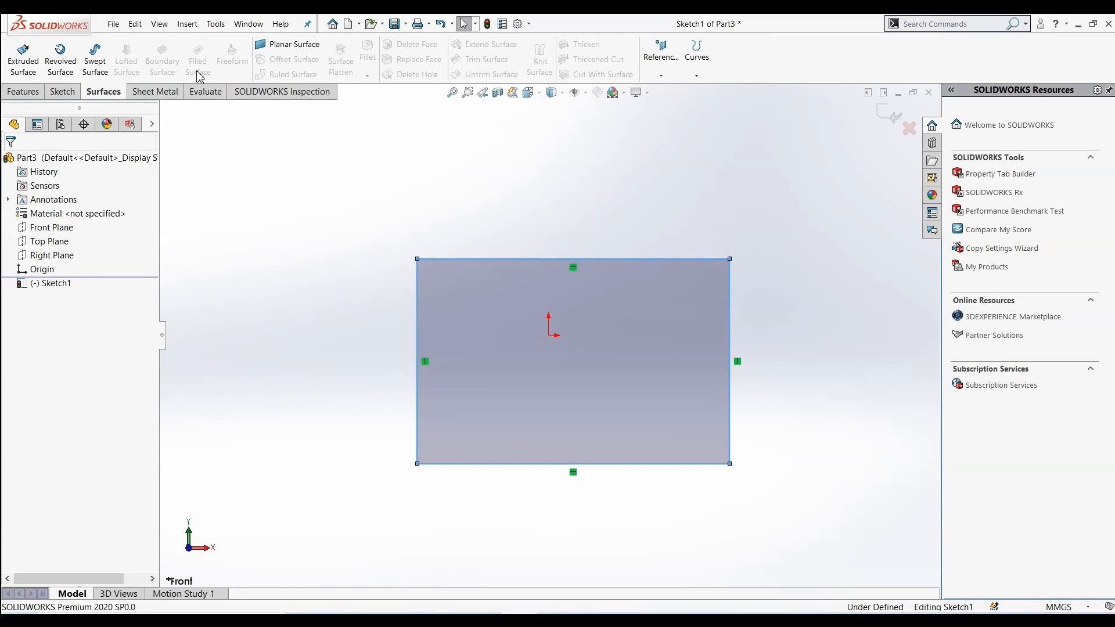
{"action": "left_click", "coordinate": [289, 44]}
{"action": "mouse_move", "coordinate": [307, 312]}
{"action": "middle_mouse_down"}
{"action": "mouse_move", "coordinate": [281, 325]}
{"action": "mouse_move", "coordinate": [232, 302]}
{"action": "middle_mouse_up"}
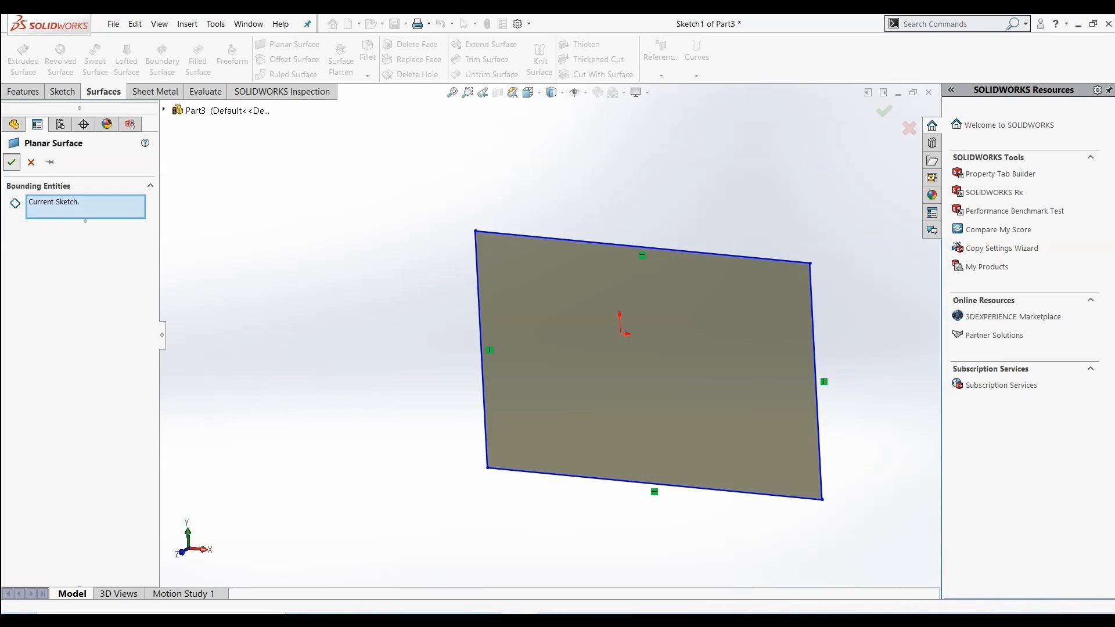
{"action": "left_click", "coordinate": [11, 162]}
Start a sketch on the planar surface's face and draw a circle about 11 mm radius centred at the origin
{"action": "scroll", "coordinate": [410, 325], "scroll_direction": "up", "scroll_amount": 1}
{"action": "middle_click_drag", "start_coordinate": [410, 324], "coordinate": [418, 290]}
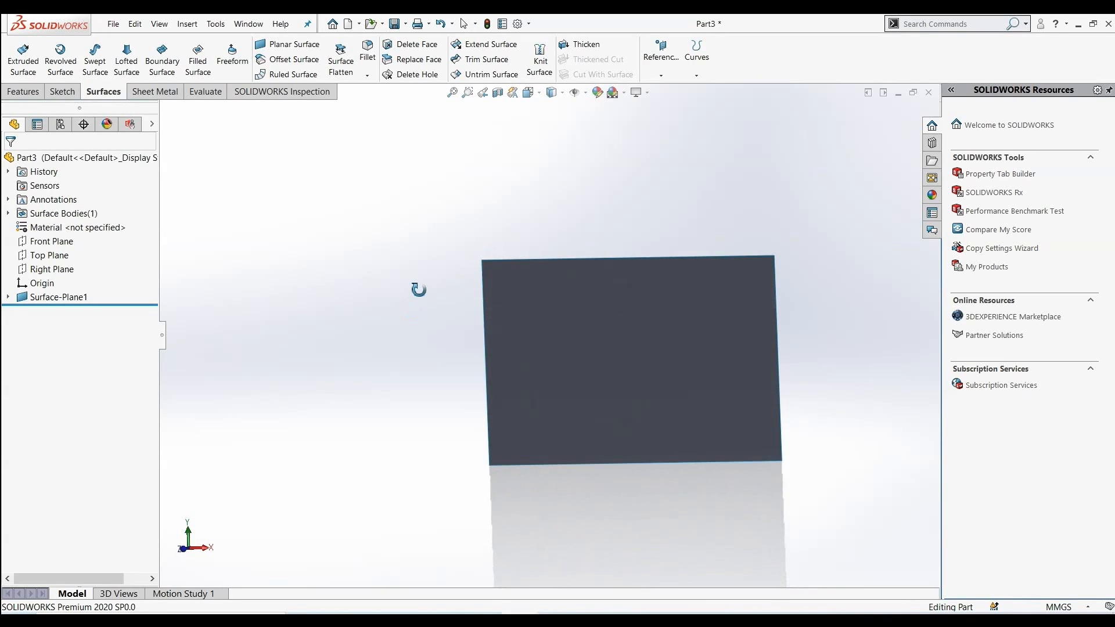
{"action": "right_click", "coordinate": [549, 329]}
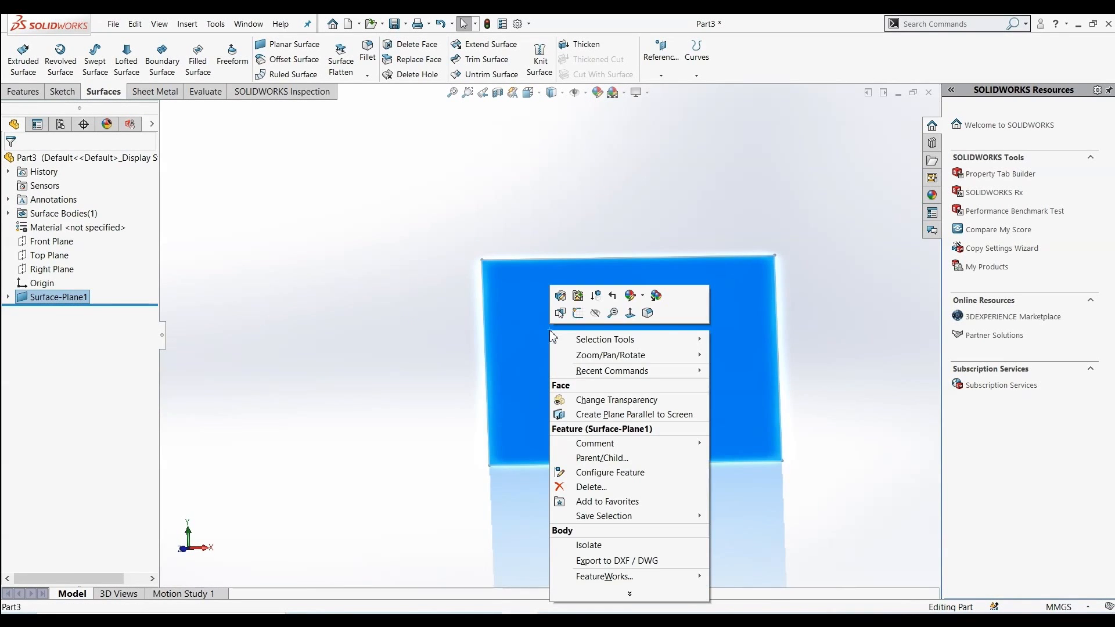
{"action": "left_click", "coordinate": [575, 315]}
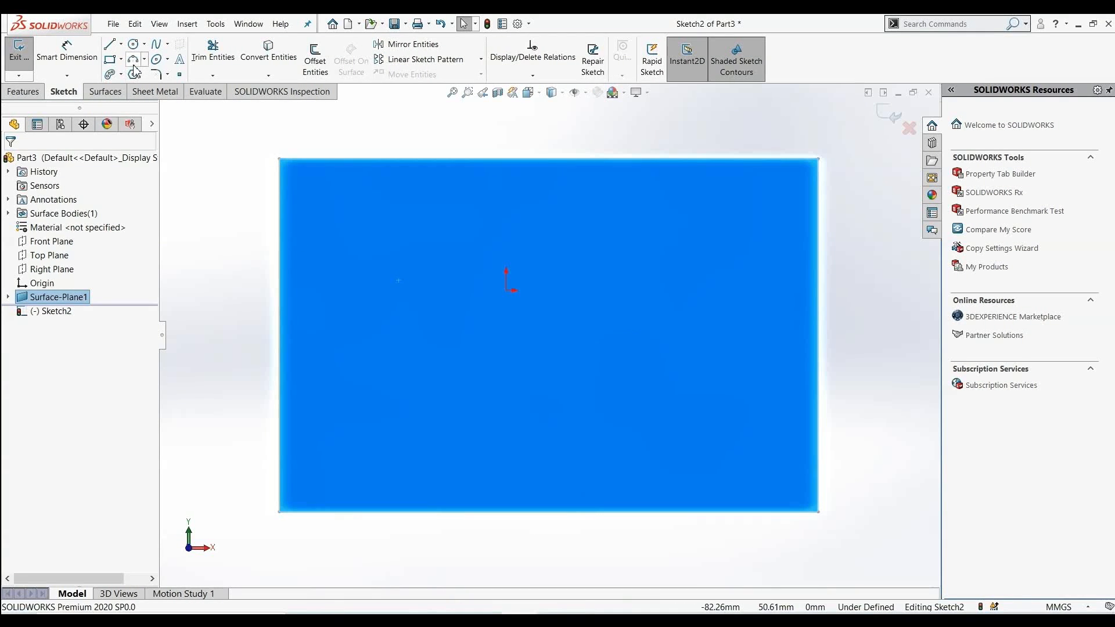
{"action": "left_click", "coordinate": [133, 43]}
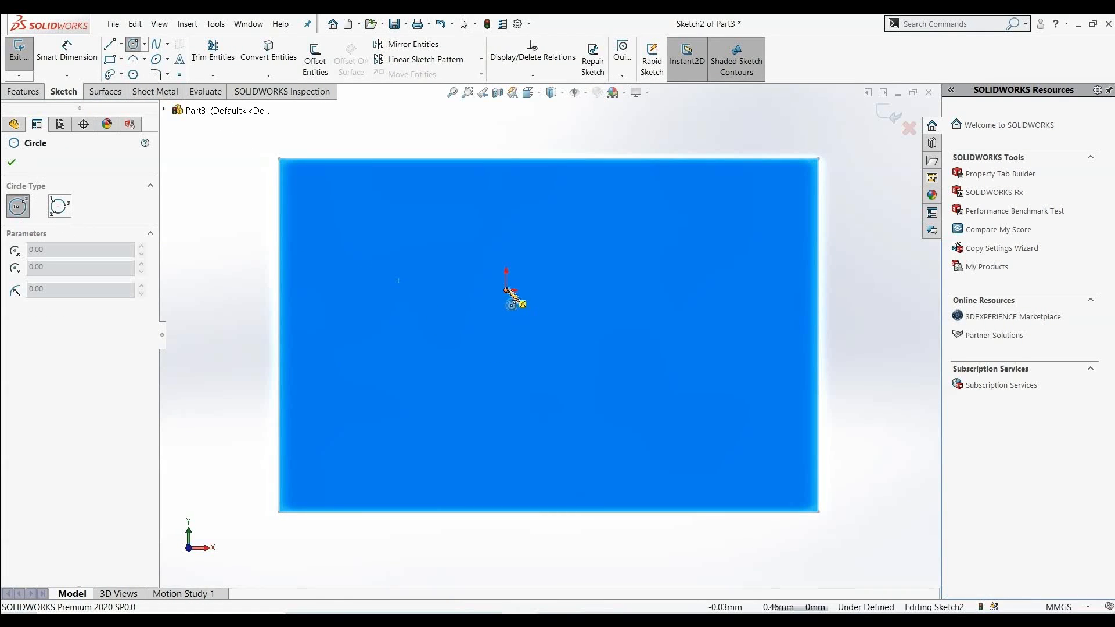
{"action": "left_click", "coordinate": [506, 290]}
{"action": "left_click", "coordinate": [524, 326]}
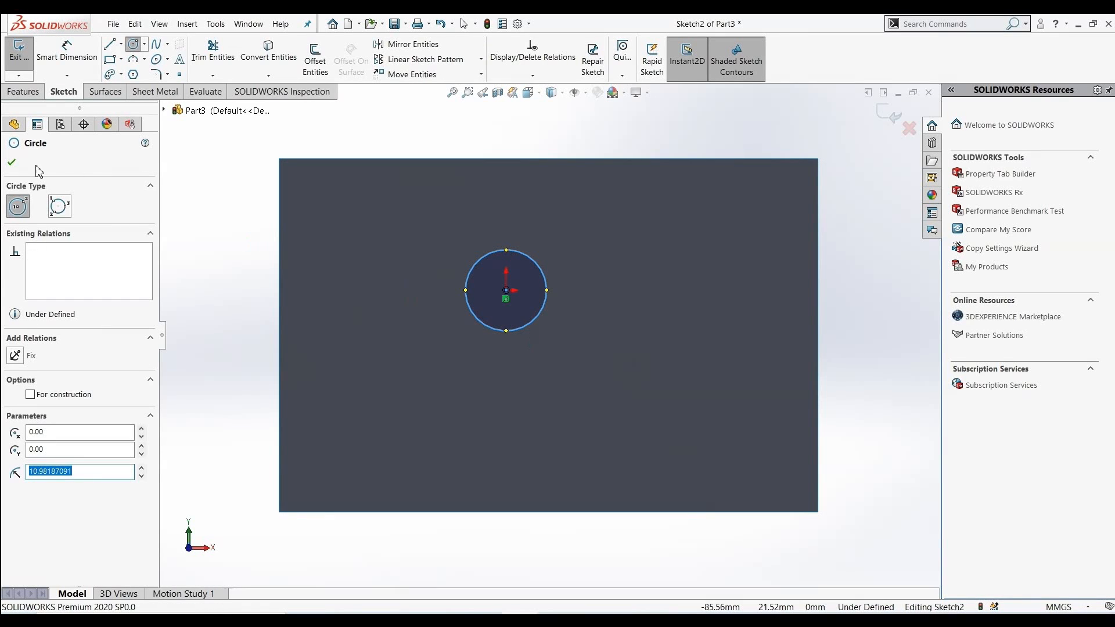
{"action": "left_click", "coordinate": [11, 162]}
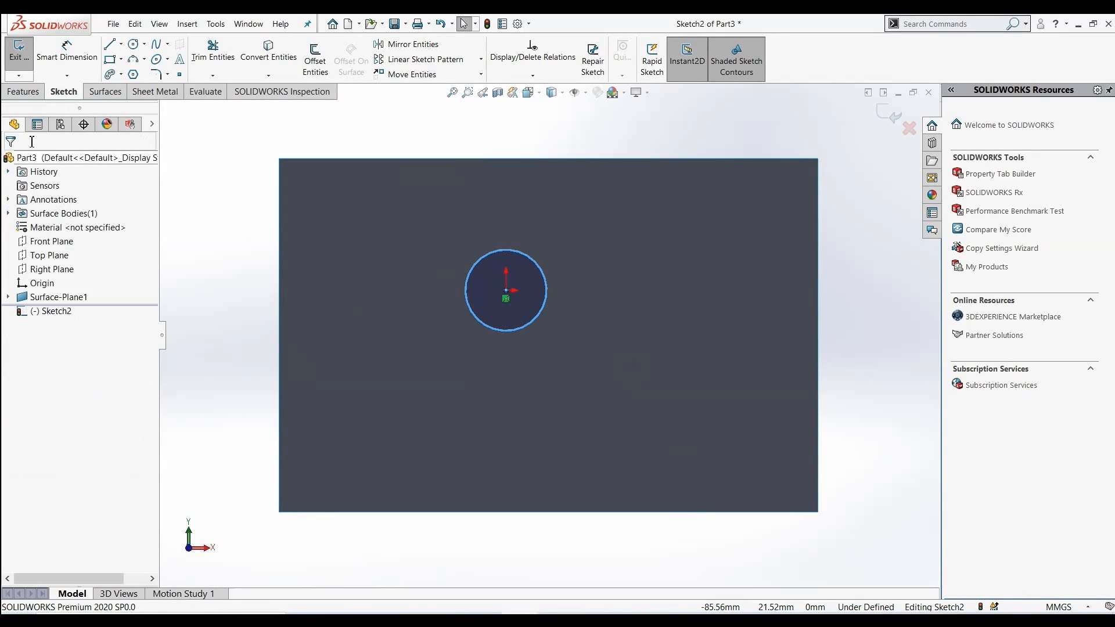
Sketch a small corner rectangle in the lower right area of the planar surface
{"action": "left_click", "coordinate": [112, 60]}
{"action": "left_click", "coordinate": [602, 370]}
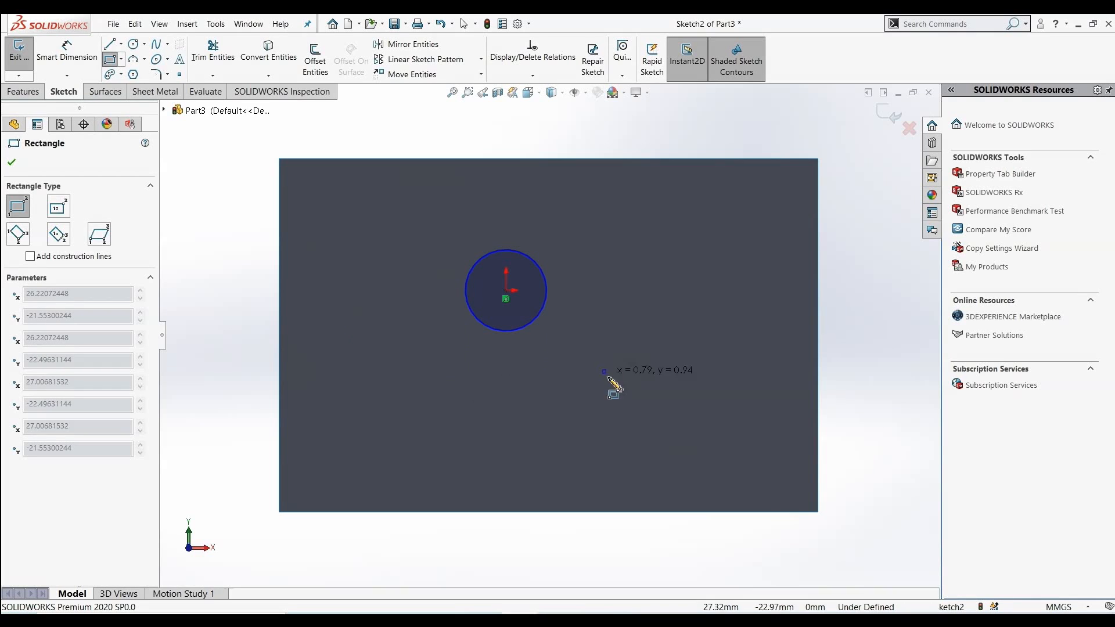
{"action": "left_click", "coordinate": [667, 420]}
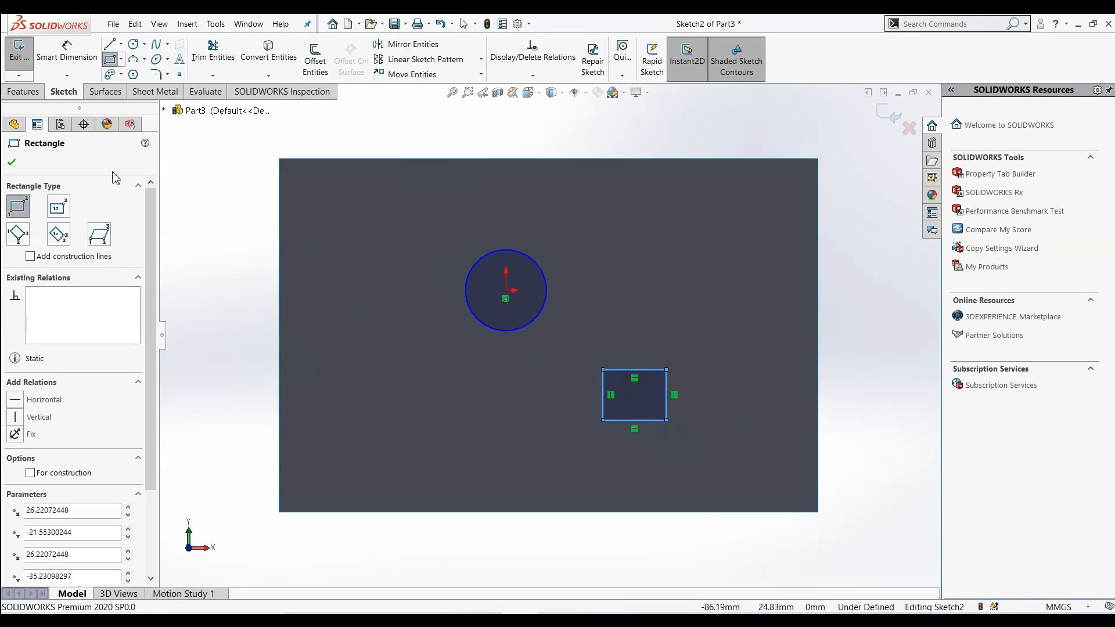
{"action": "left_click", "coordinate": [12, 165]}
Sketch a six-sided polygon in the lower left area of the planar surface
{"action": "left_click", "coordinate": [133, 75]}
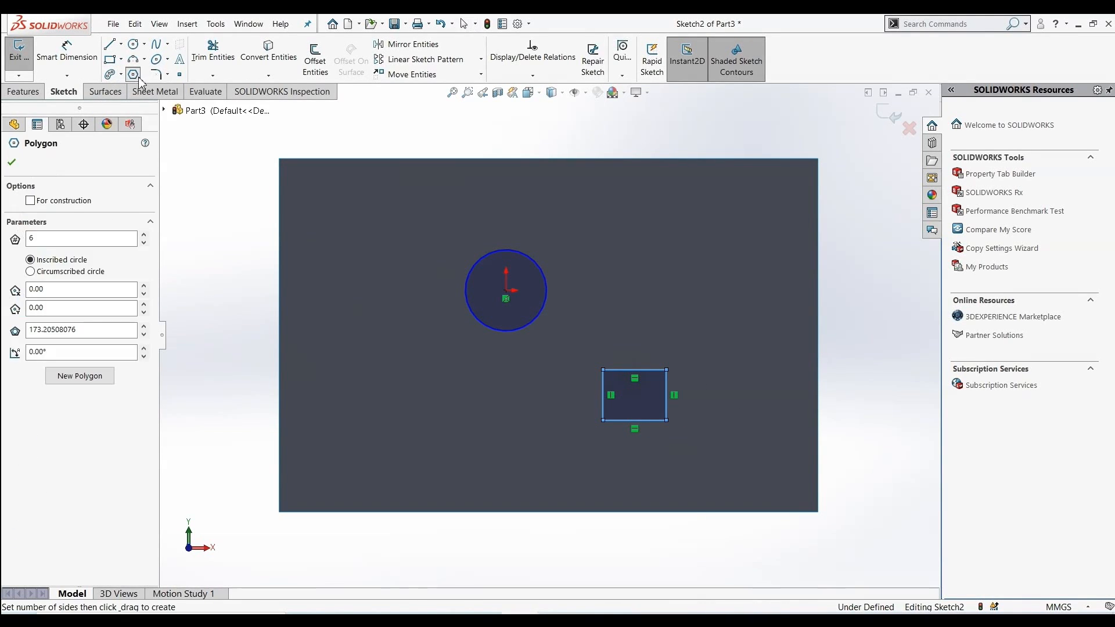
{"action": "left_click", "coordinate": [377, 370]}
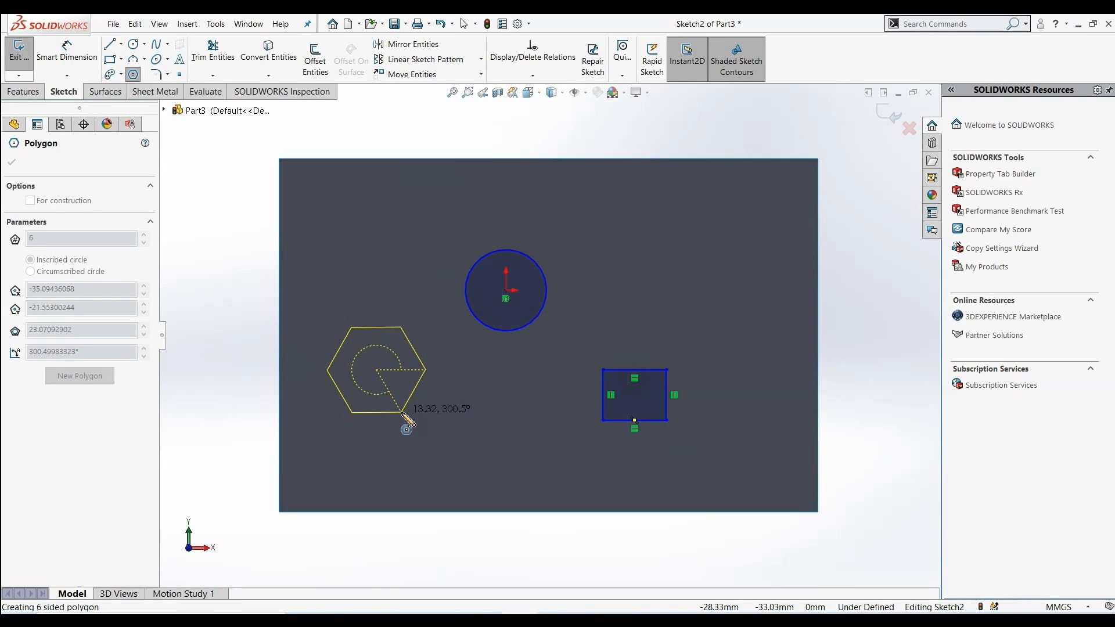
{"action": "left_click", "coordinate": [401, 413]}
{"action": "left_click", "coordinate": [13, 163]}
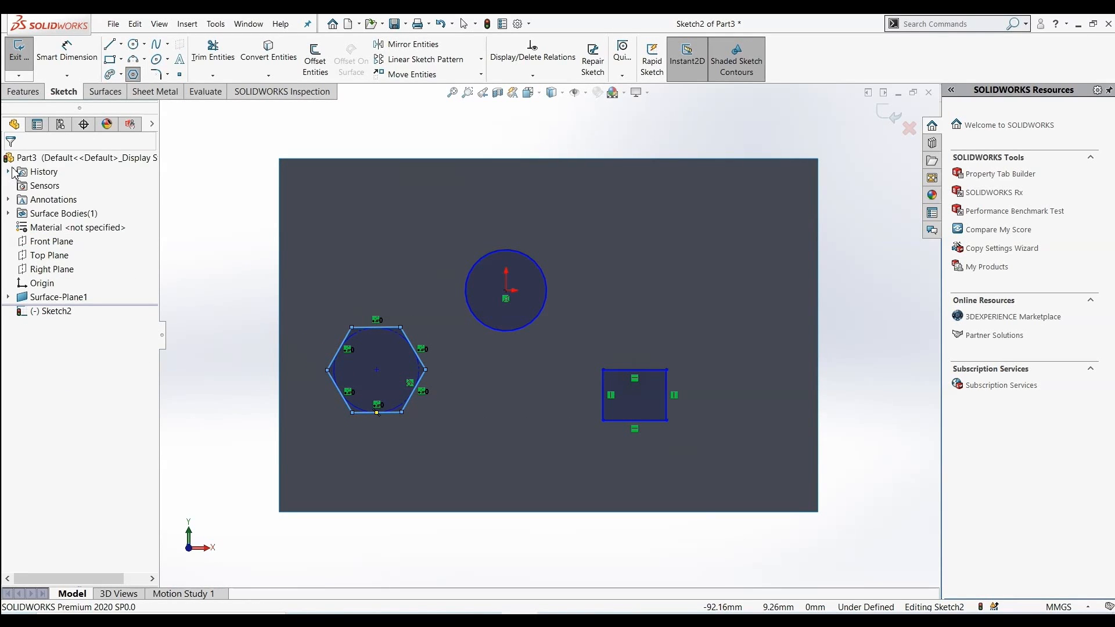
{"action": "left_click", "coordinate": [116, 95]}
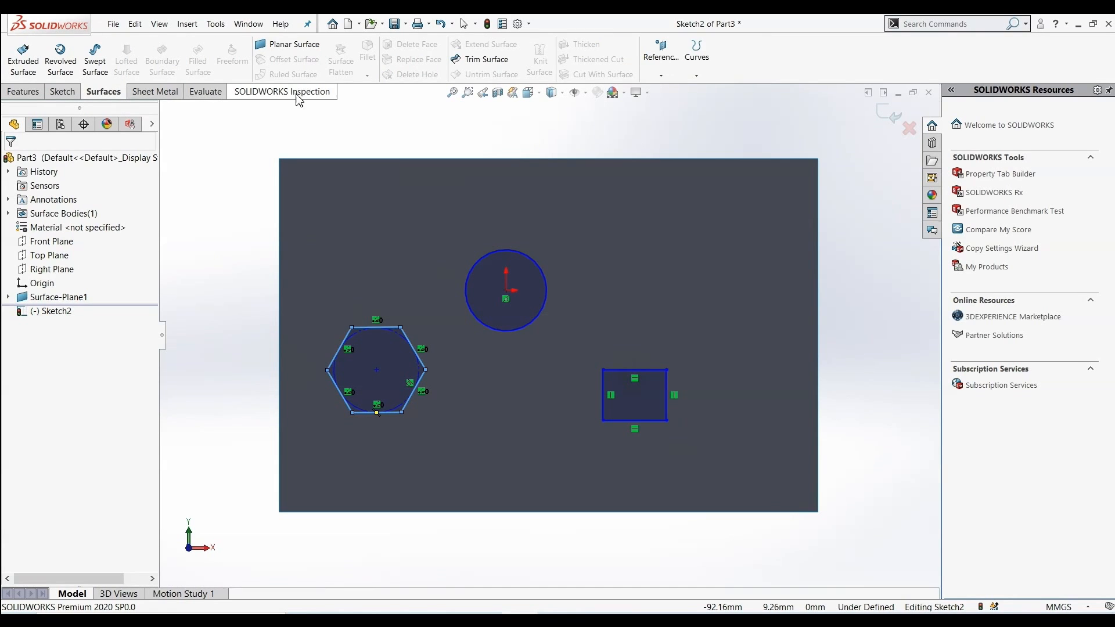
{"action": "left_click", "coordinate": [484, 62]}
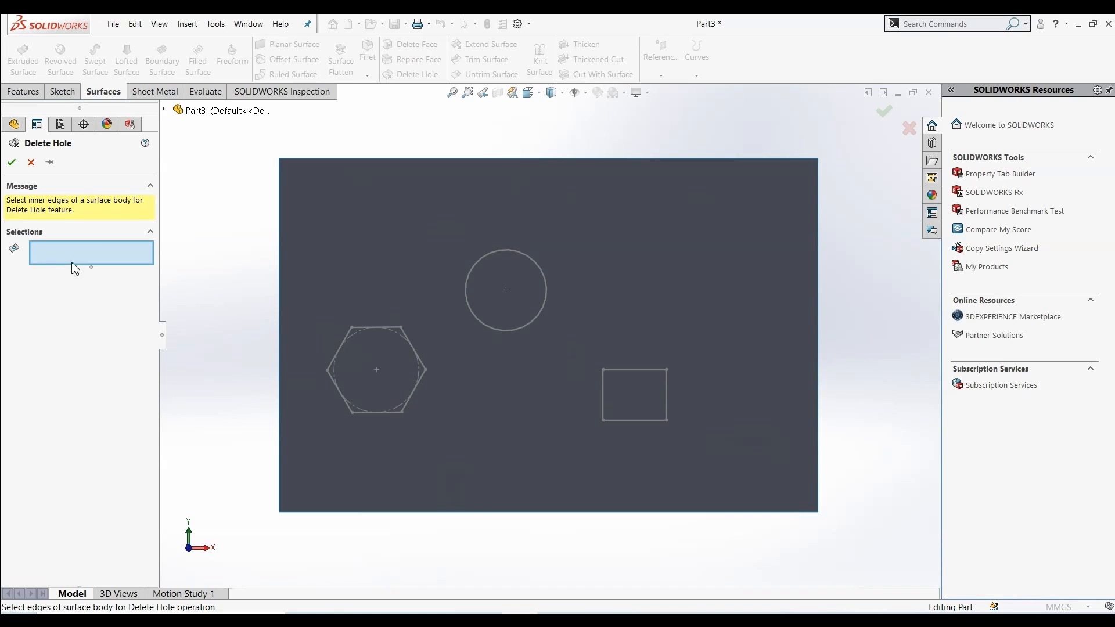
{"action": "left_click", "coordinate": [34, 165]}
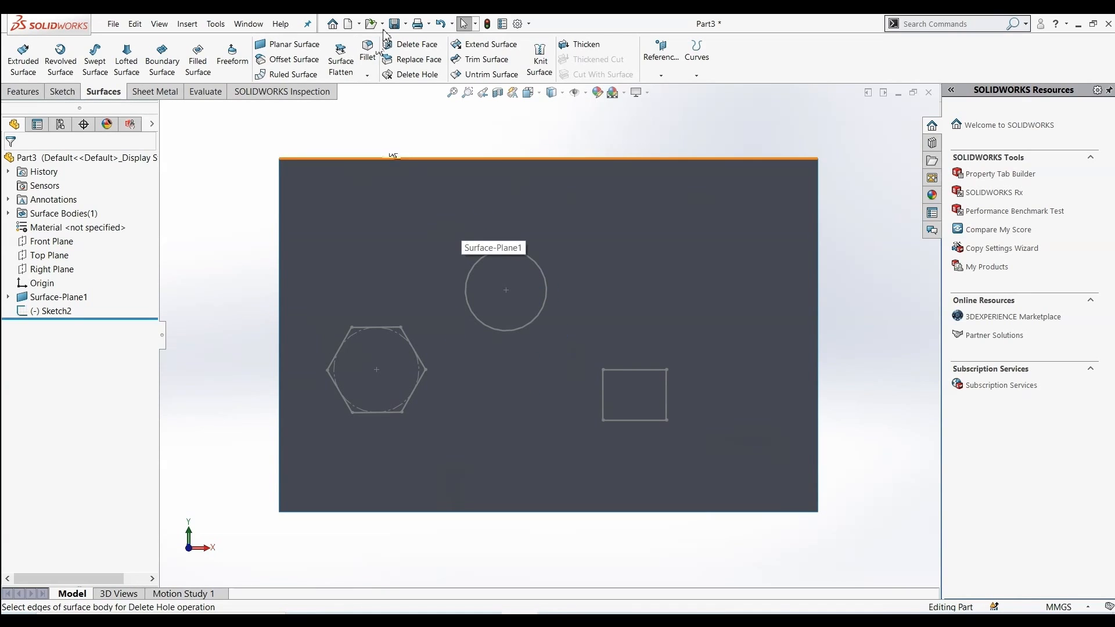
Trim the planar surface with the sketch removing the outer region, then undo the trim
{"action": "left_click", "coordinate": [485, 62]}
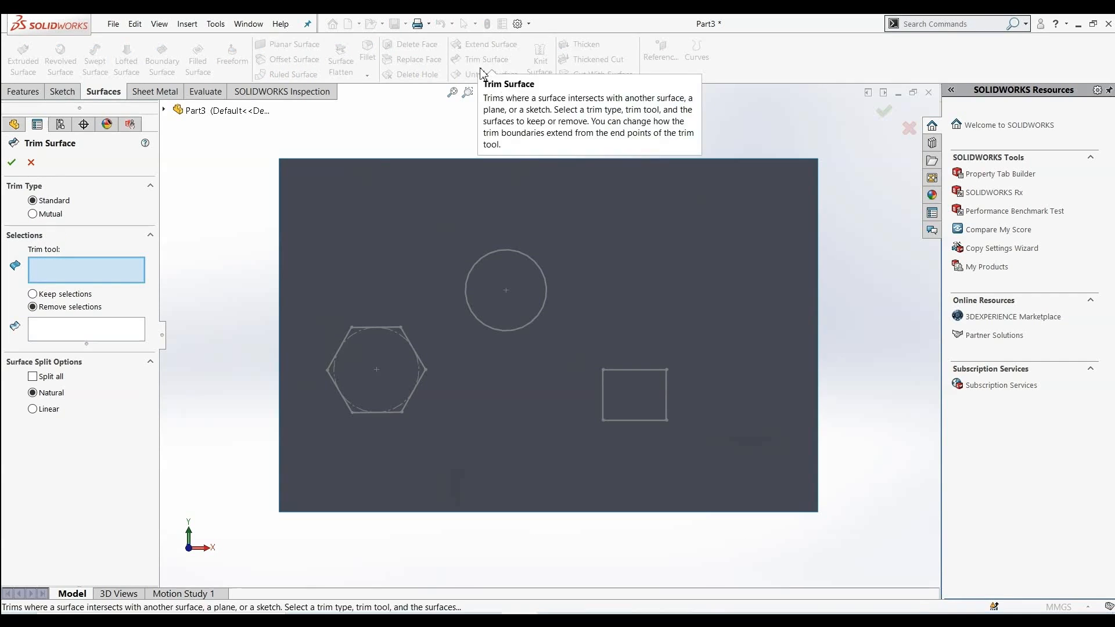
{"action": "left_click", "coordinate": [395, 336]}
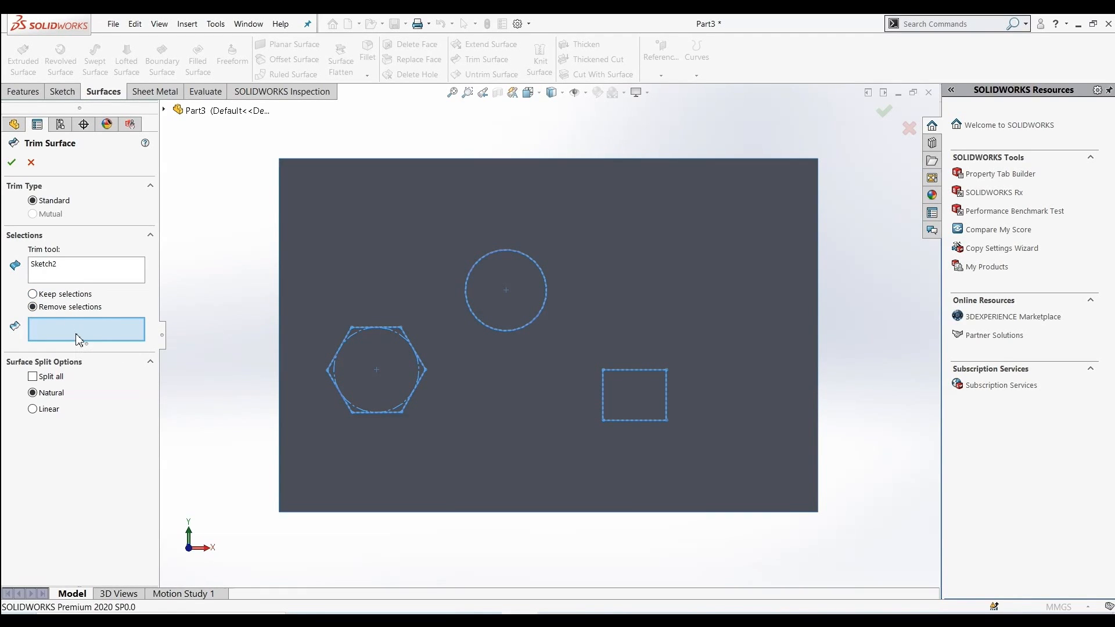
{"action": "left_click", "coordinate": [308, 246]}
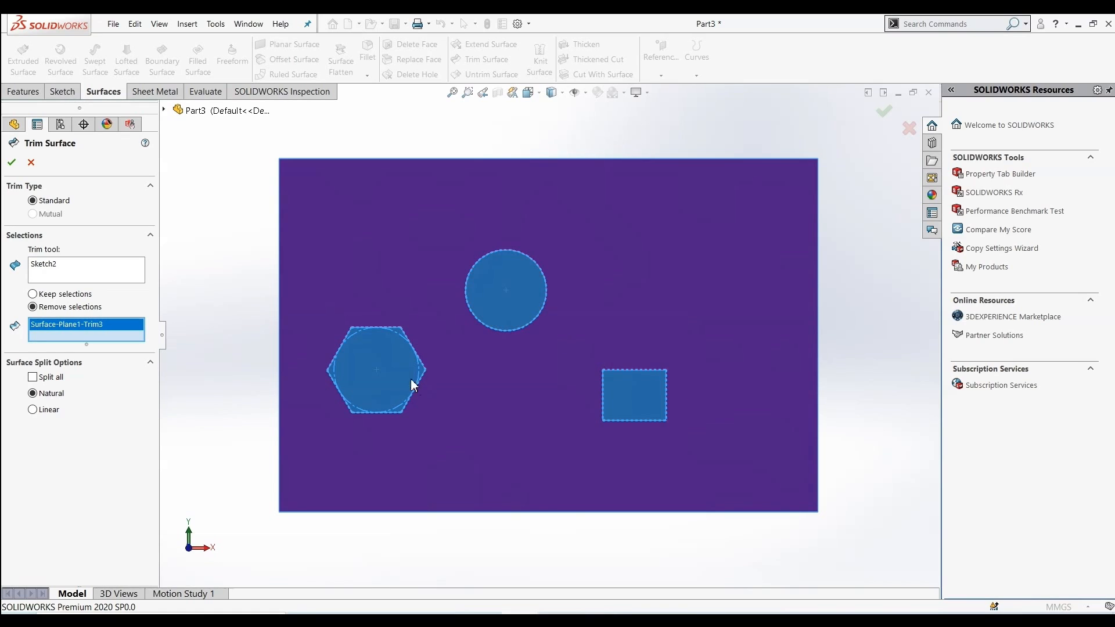
{"action": "left_click", "coordinate": [11, 163]}
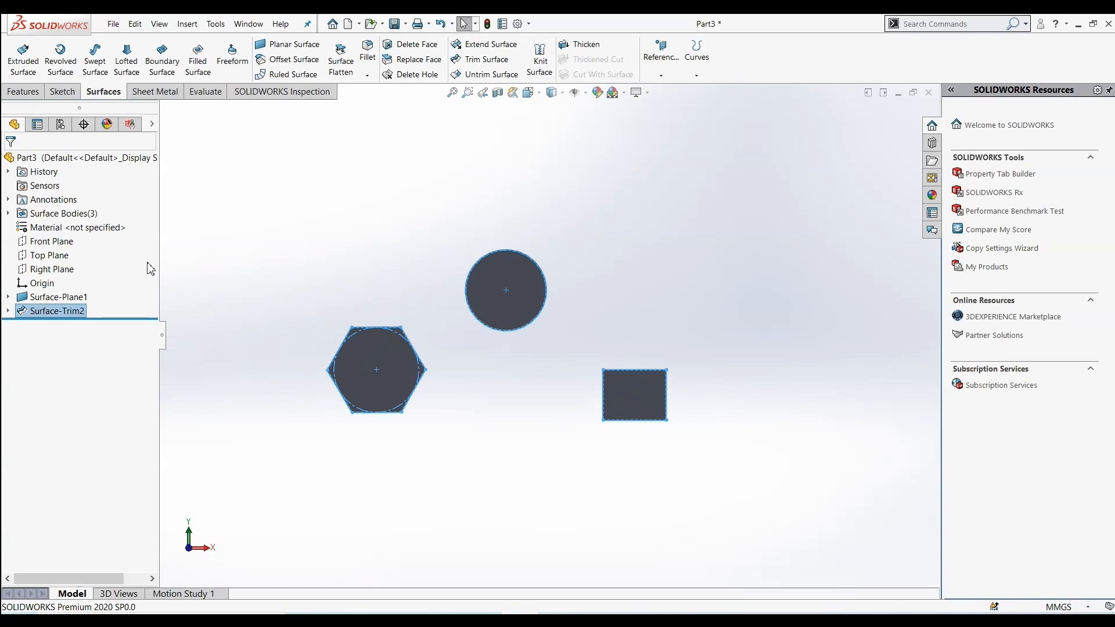
{"action": "key", "text": "ctrl+z"}
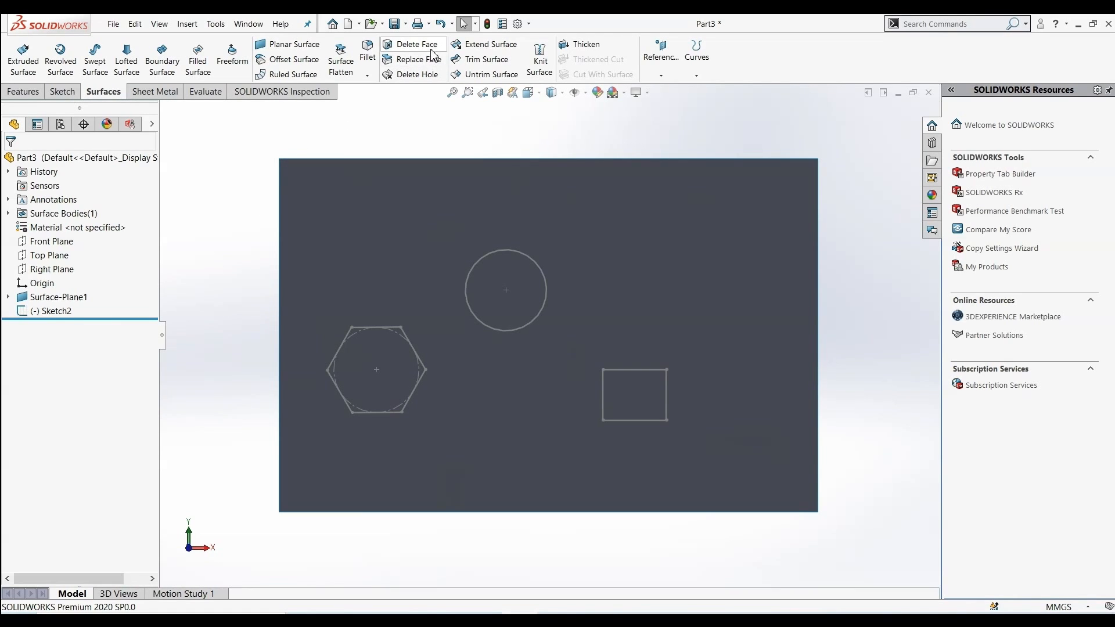
Trim the planar surface with the sketch using Keep selections, keeping the outer region around the three shapes
{"action": "left_click", "coordinate": [472, 62]}
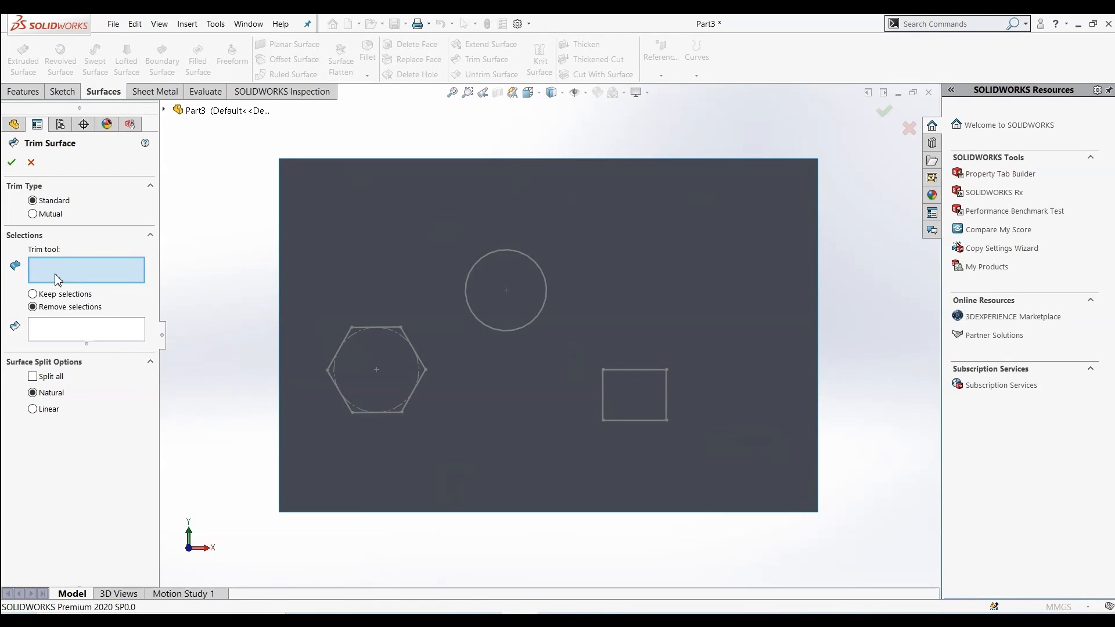
{"action": "left_click", "coordinate": [466, 290]}
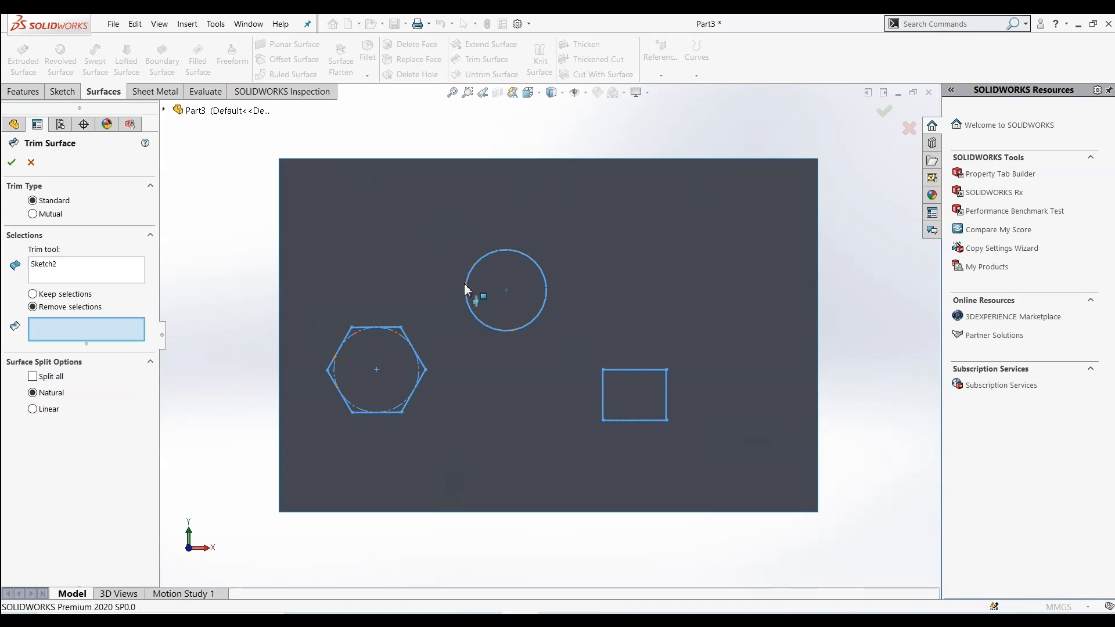
{"action": "left_click", "coordinate": [33, 294]}
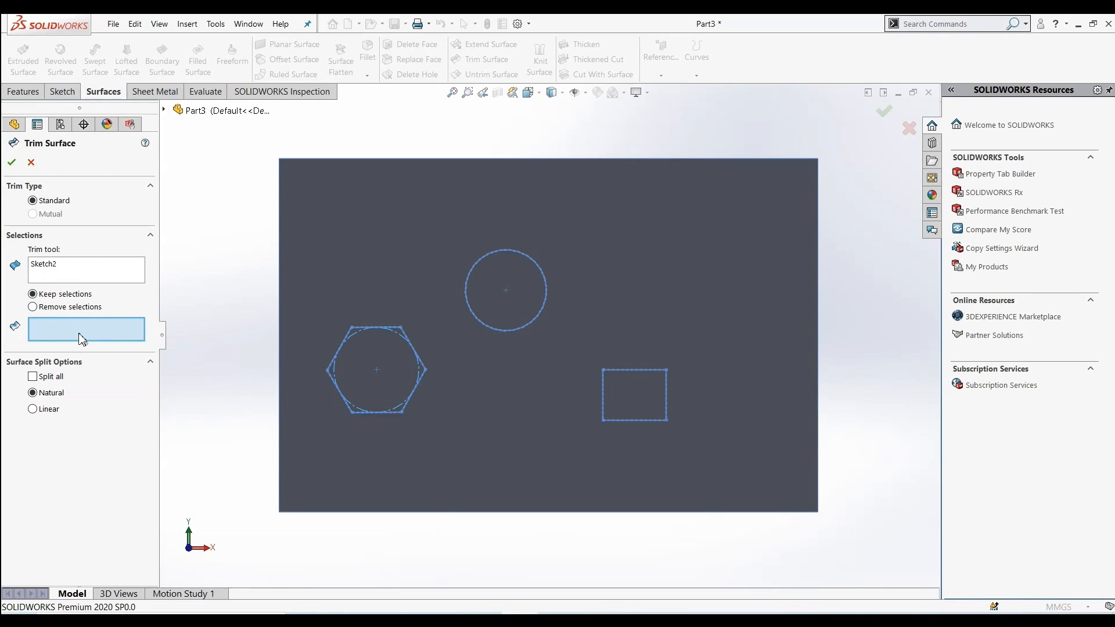
{"action": "left_click", "coordinate": [321, 242]}
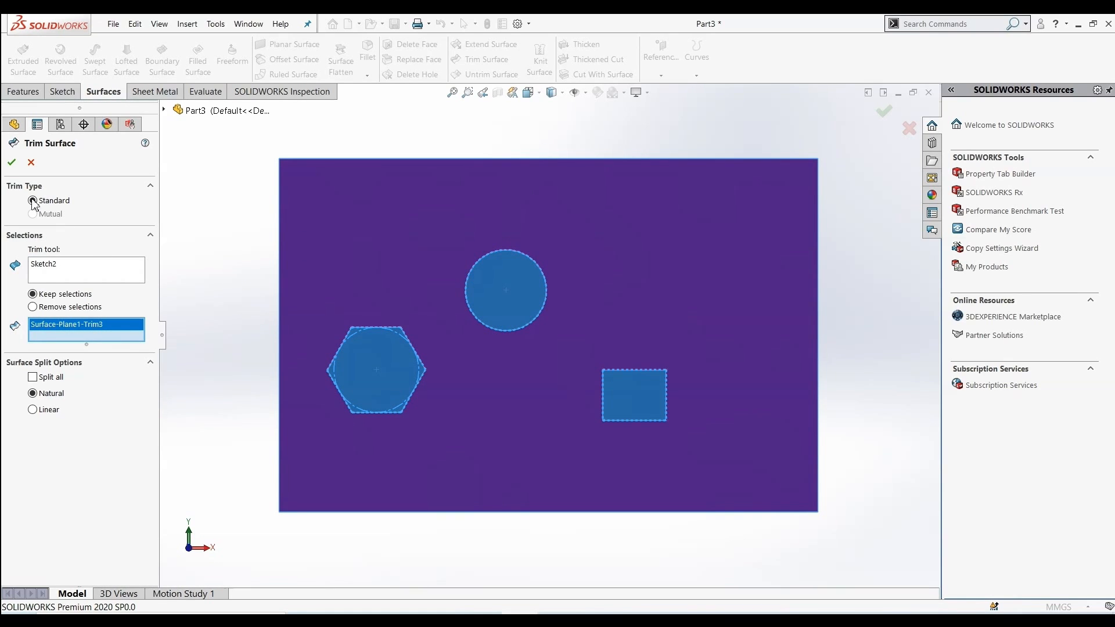
{"action": "left_click", "coordinate": [11, 162]}
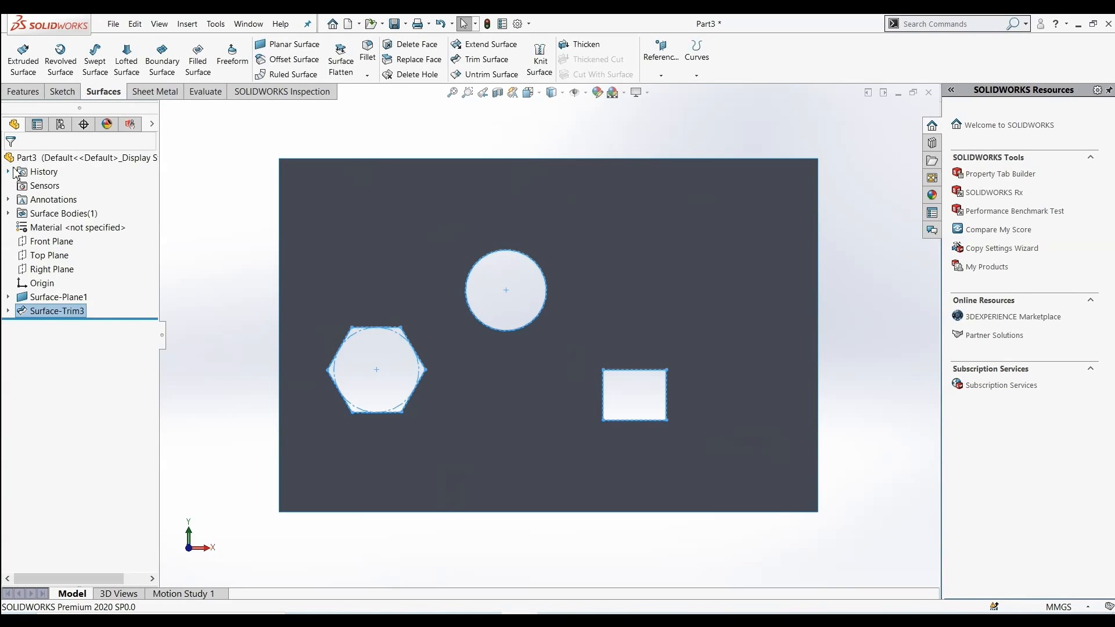
Remove the circular, hexagonal and rectangular holes from the trimmed surface with Delete Hole
{"action": "left_click", "coordinate": [202, 314]}
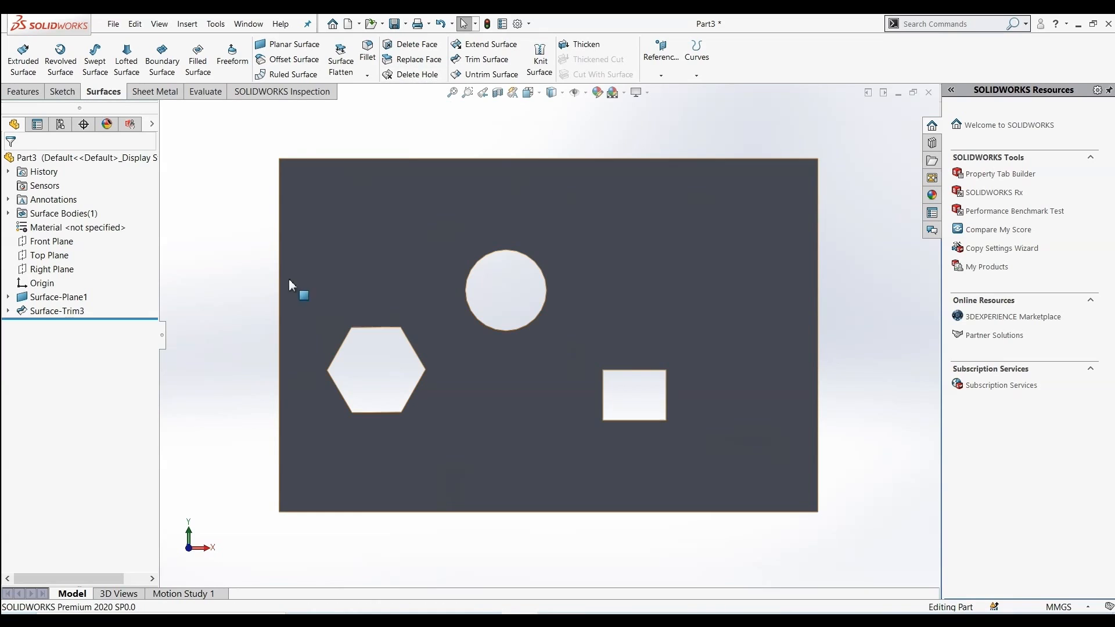
{"action": "left_click", "coordinate": [418, 177]}
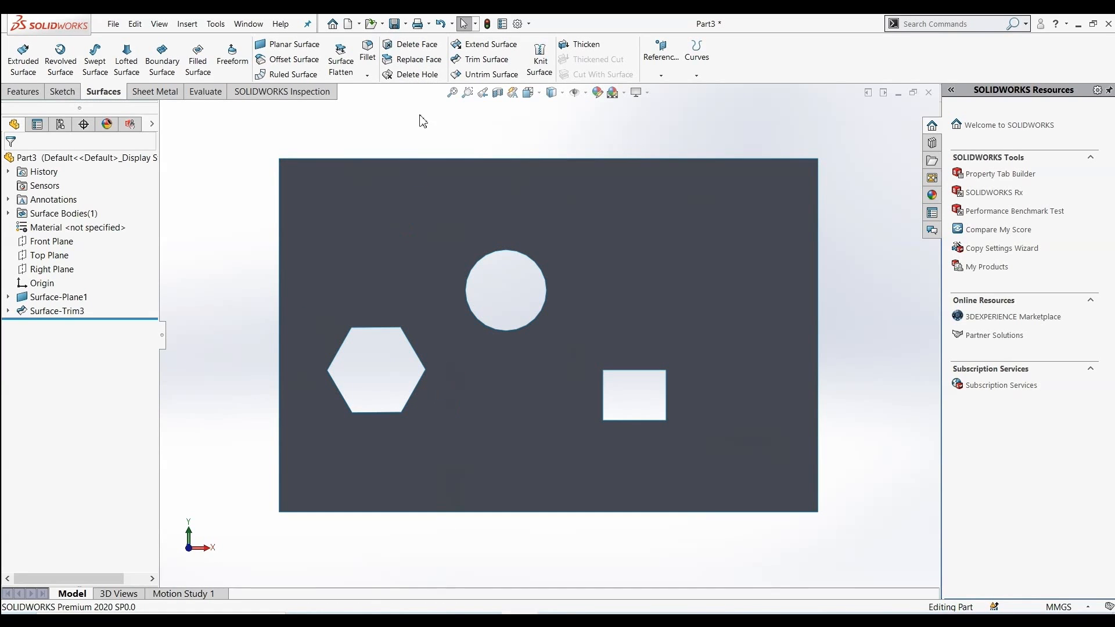
{"action": "left_click", "coordinate": [413, 75]}
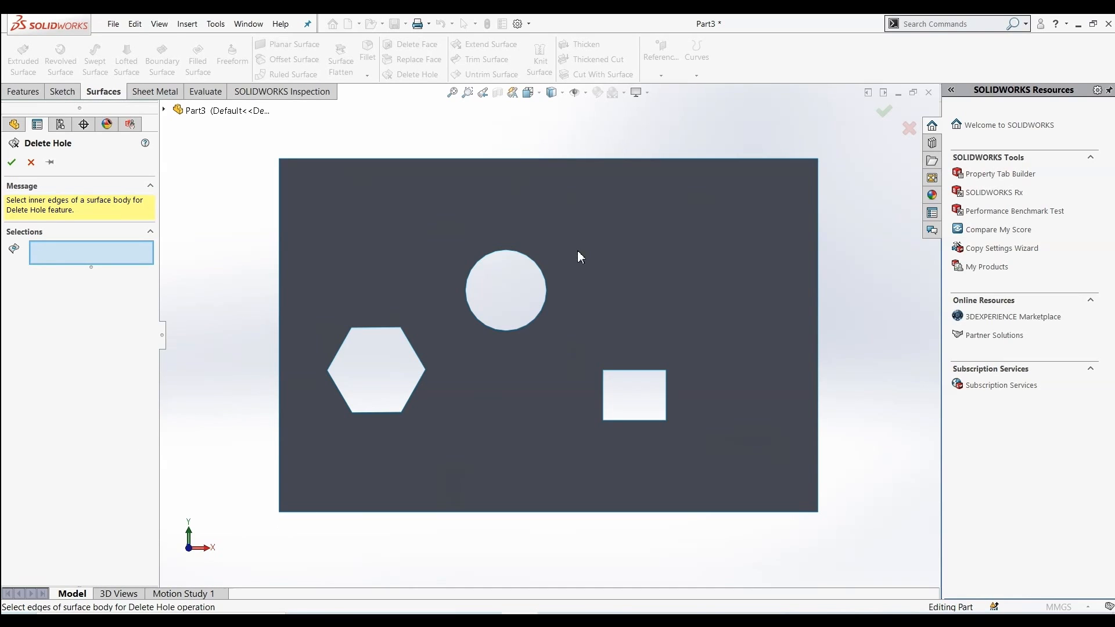
{"action": "left_click", "coordinate": [517, 252]}
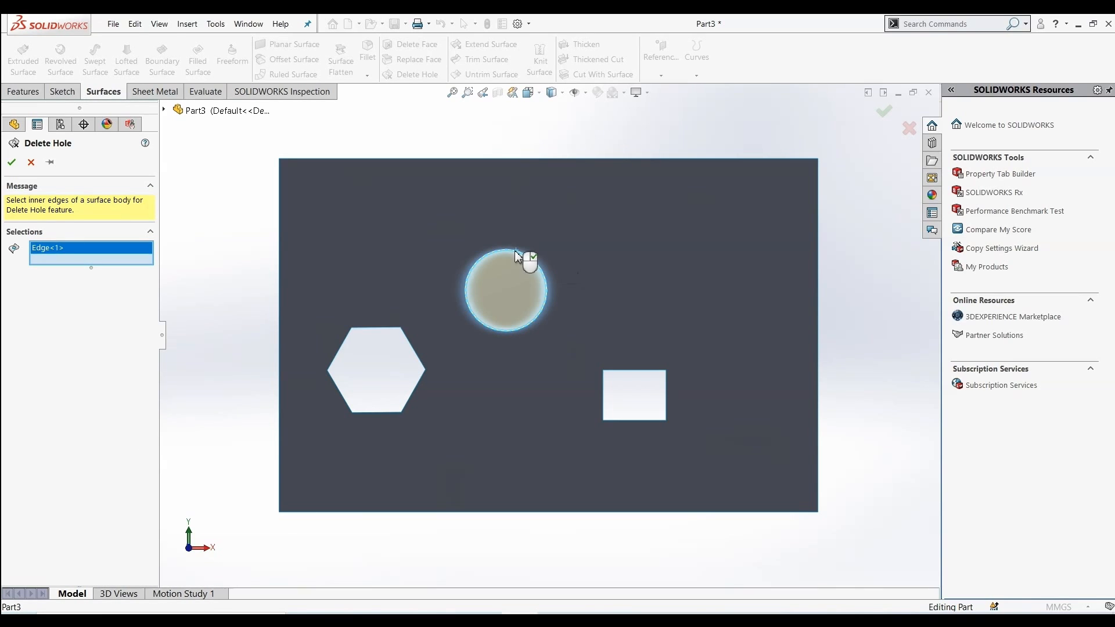
{"action": "left_click", "coordinate": [381, 328]}
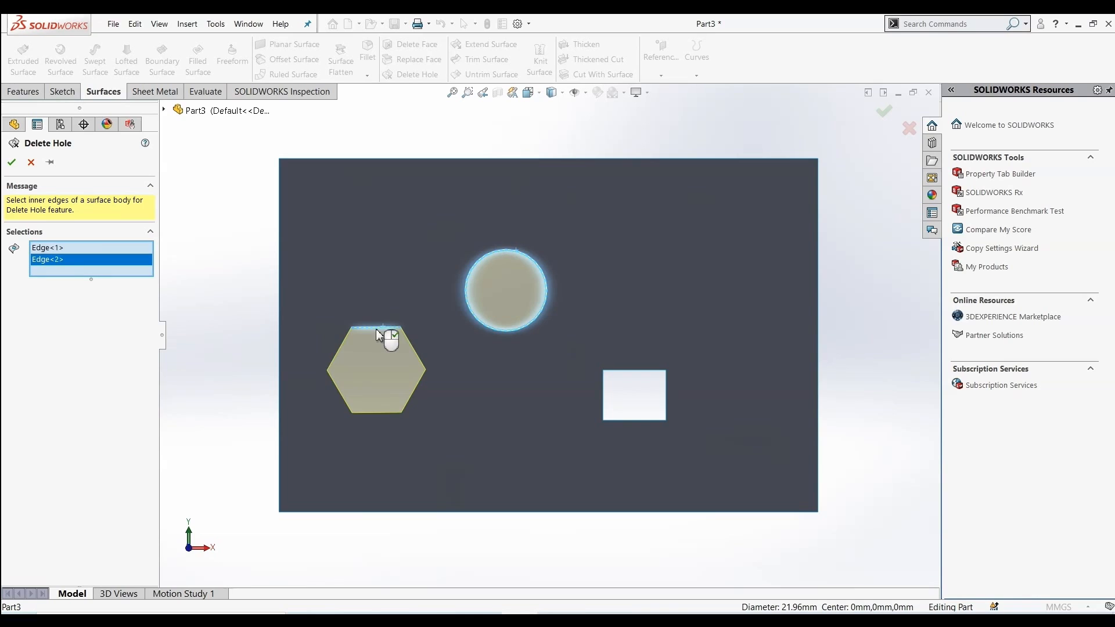
{"action": "left_click", "coordinate": [633, 373]}
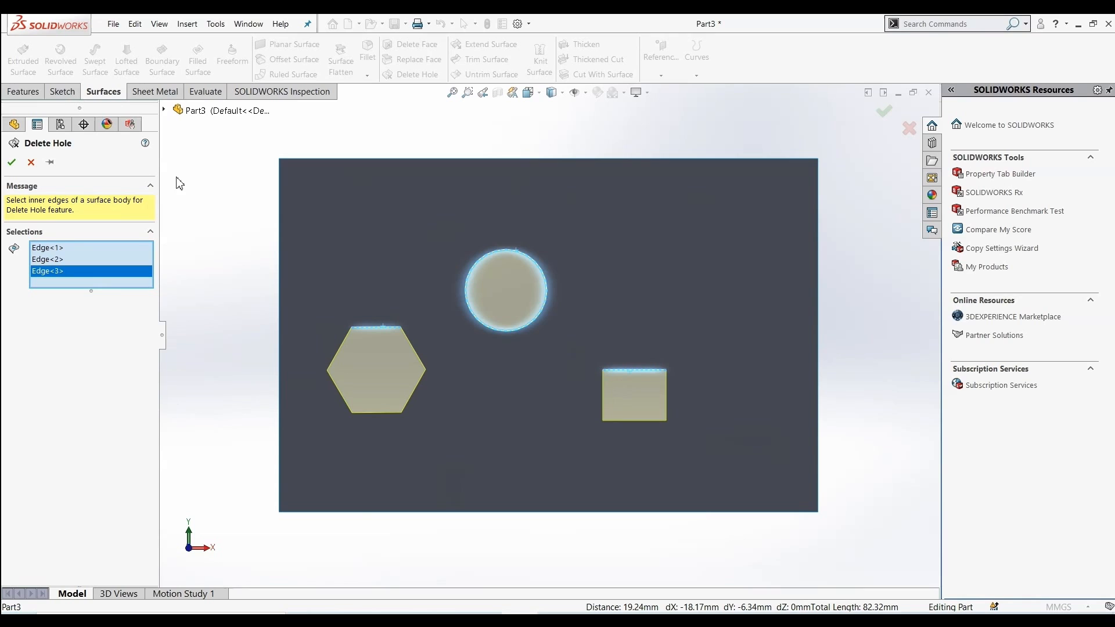
{"action": "left_click", "coordinate": [11, 162]}
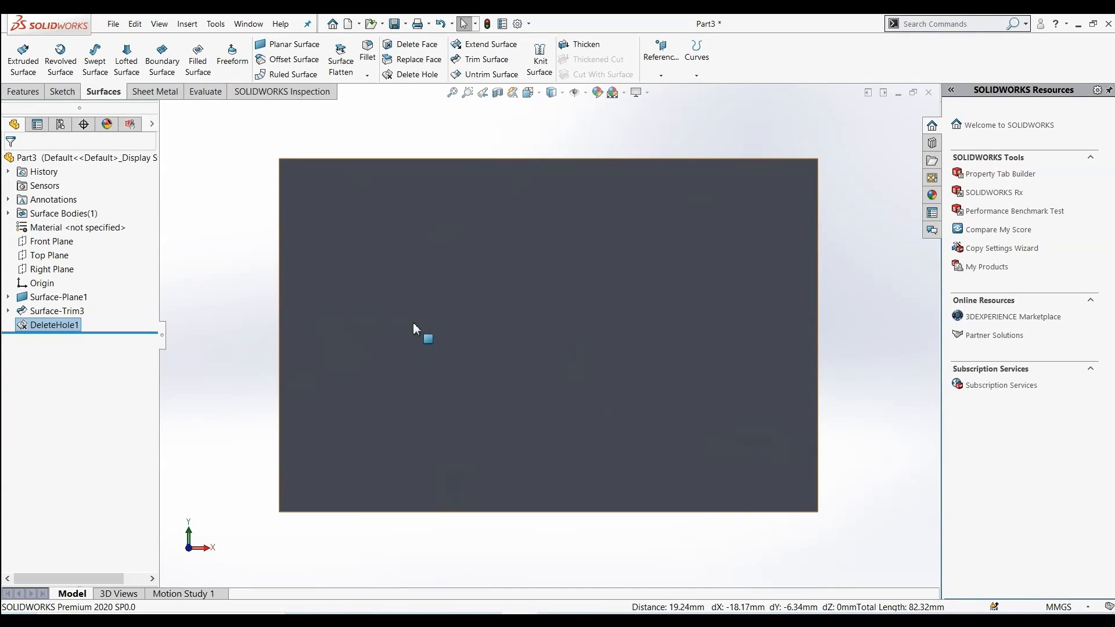
Examine the patched planar surface from different angles
{"action": "middle_click_drag", "start_coordinate": [498, 341], "coordinate": [490, 291]}
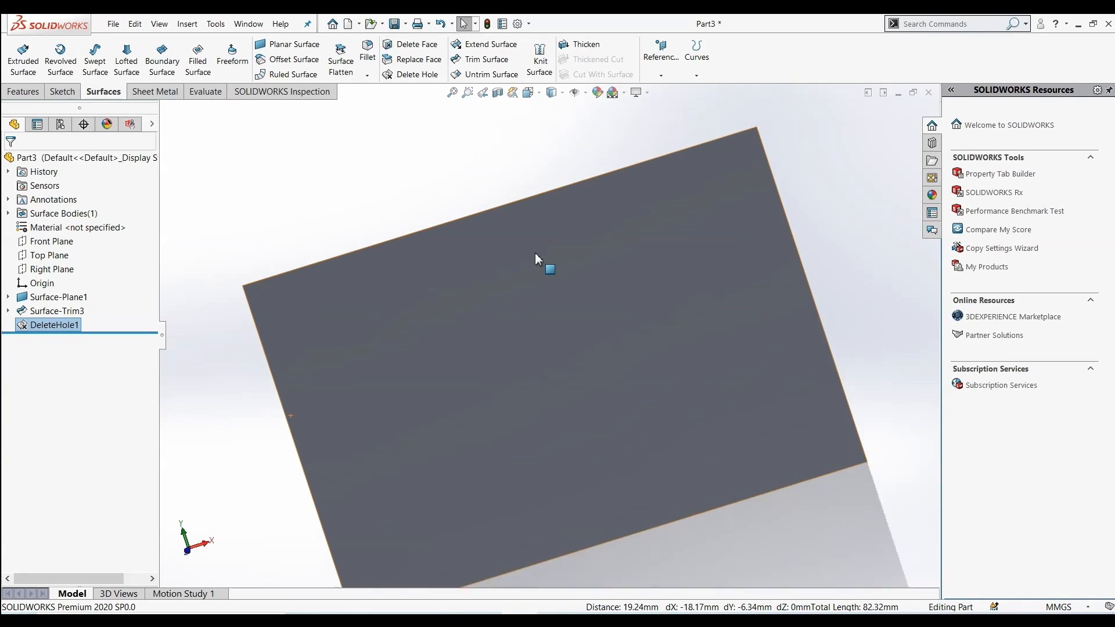
{"action": "mouse_move", "coordinate": [535, 254]}
{"action": "middle_mouse_down"}
{"action": "mouse_move", "coordinate": [558, 294]}
{"action": "mouse_move", "coordinate": [584, 293]}
{"action": "mouse_move", "coordinate": [537, 263]}
{"action": "middle_mouse_up"}
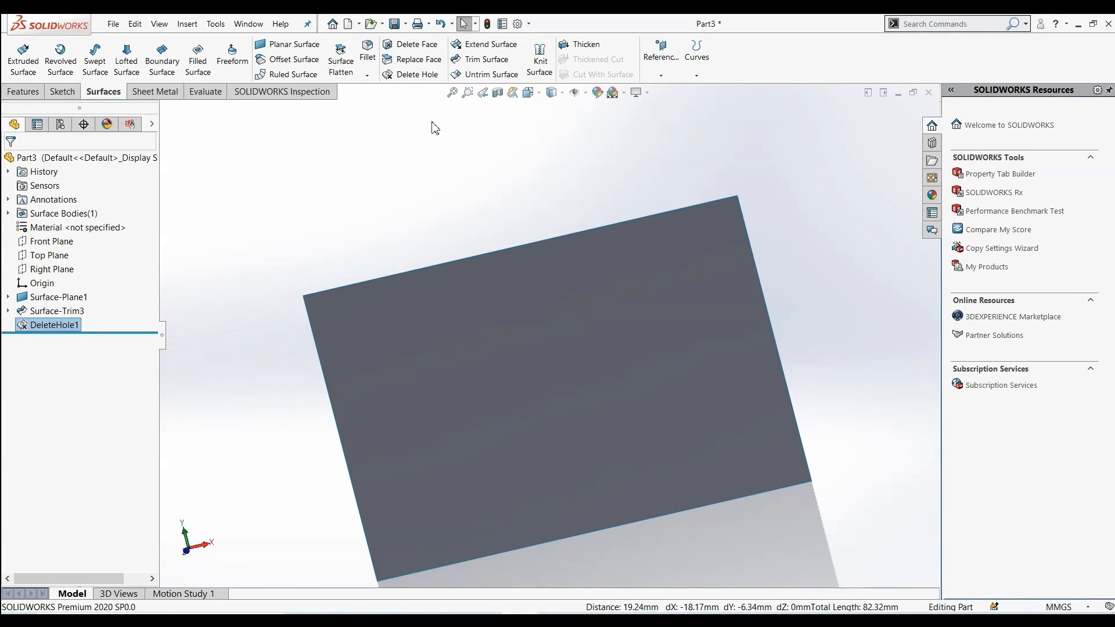
{"action": "scroll", "coordinate": [656, 334], "scroll_direction": "down", "scroll_amount": 1}
{"action": "scroll", "coordinate": [655, 332], "scroll_direction": "up", "scroll_amount": 1}
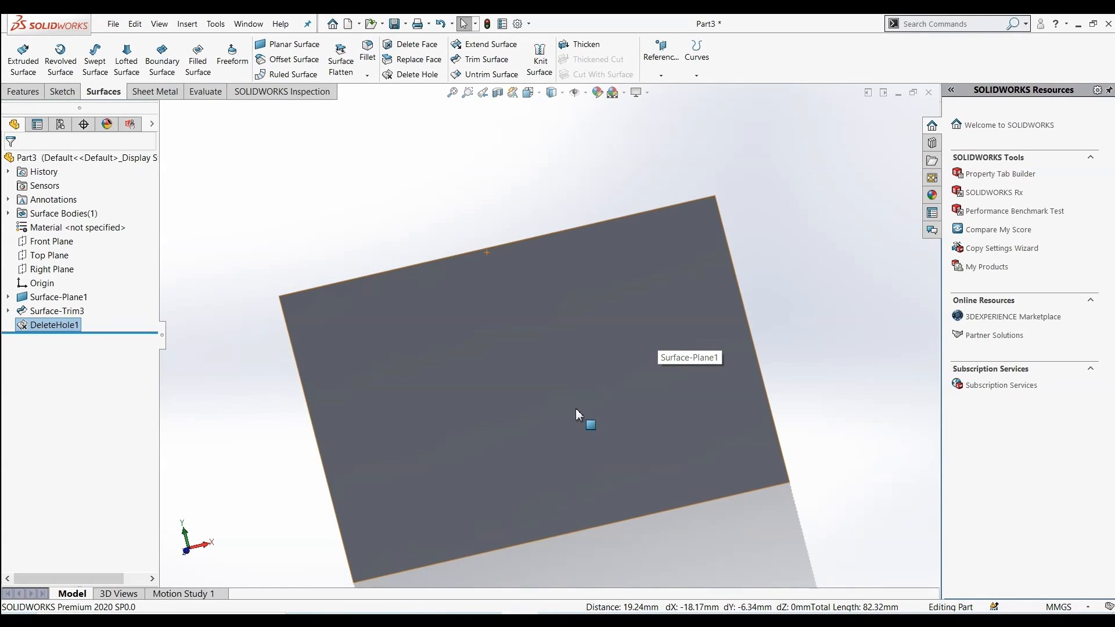
{"action": "scroll", "coordinate": [576, 410], "scroll_direction": "up", "scroll_amount": 1}
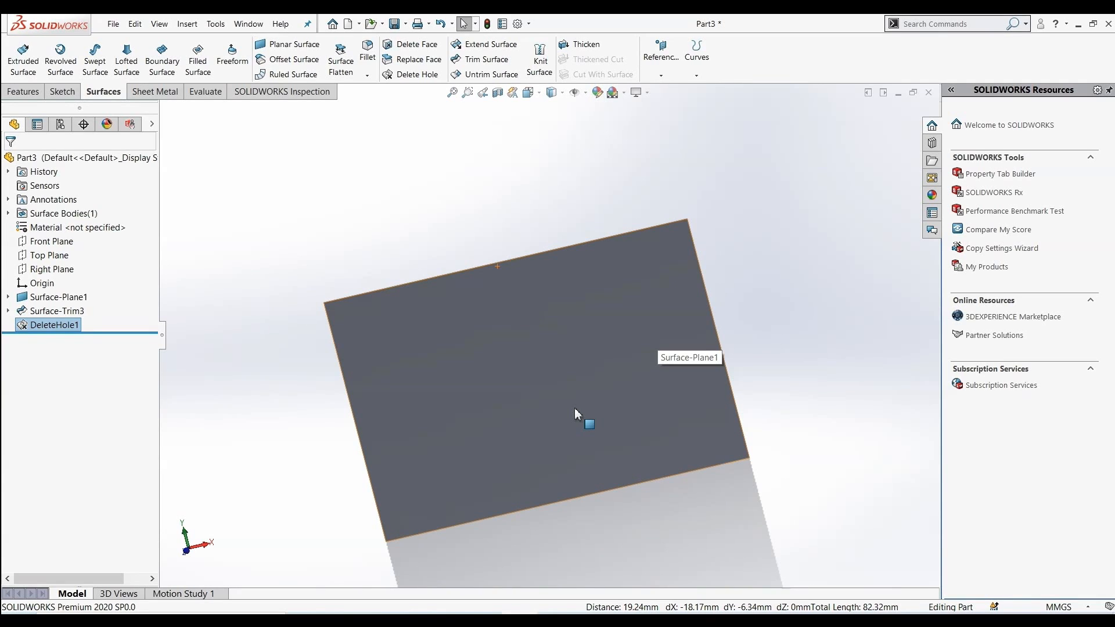
{"action": "scroll", "coordinate": [574, 414], "scroll_direction": "down", "scroll_amount": 1}
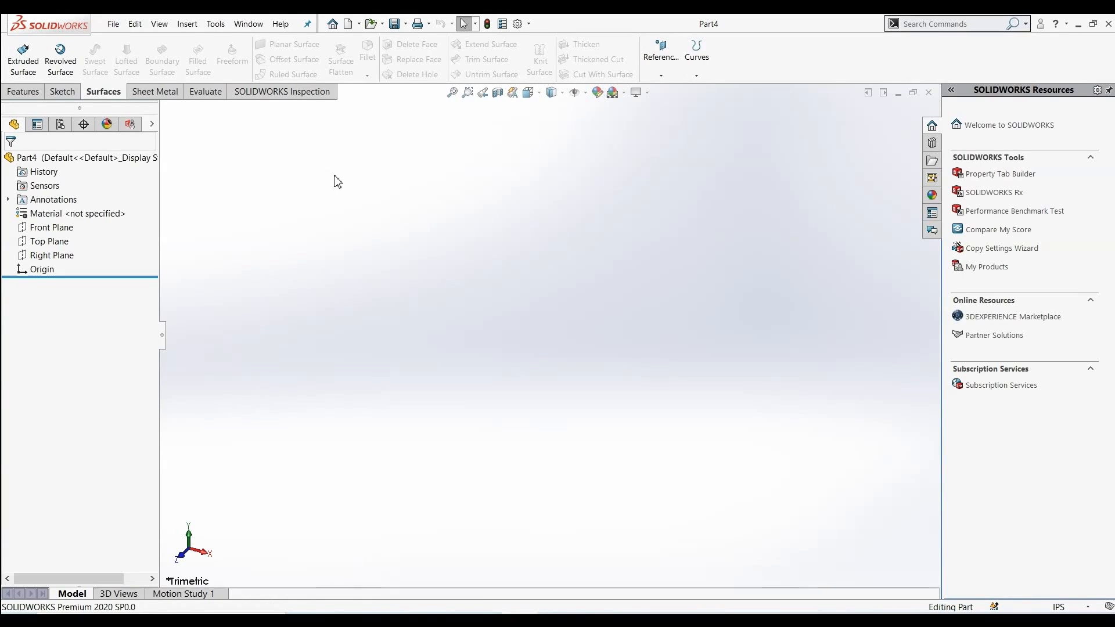
In a new part, sketch a circle on the Front Plane centered at the origin, radius about 1.15 in
{"action": "left_click", "coordinate": [50, 227]}
{"action": "left_click", "coordinate": [73, 205]}
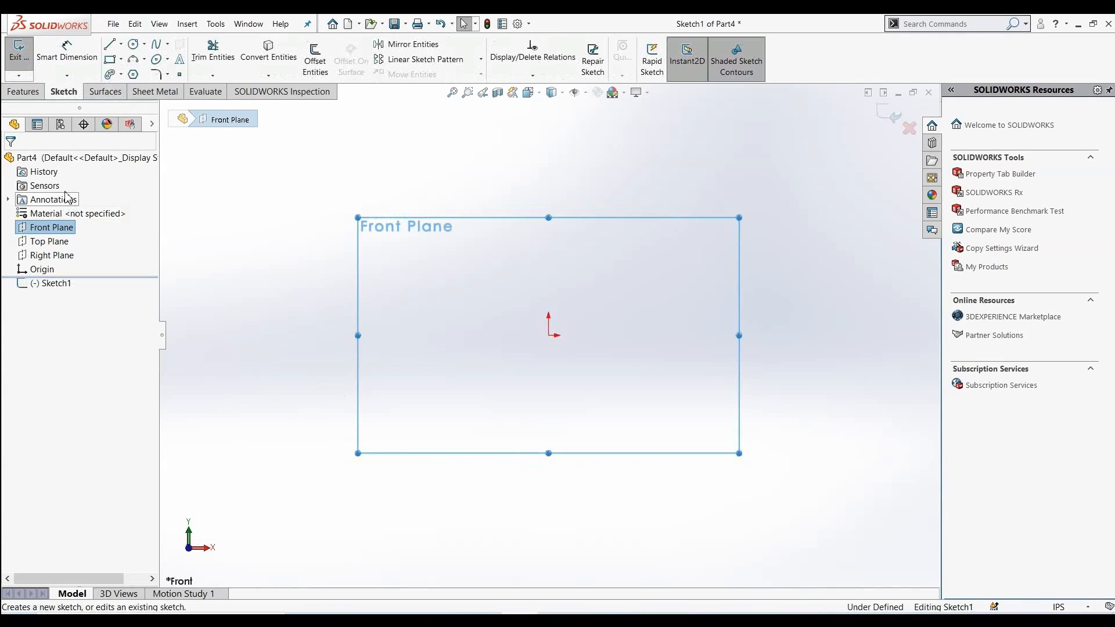
{"action": "left_click", "coordinate": [133, 44]}
{"action": "left_click", "coordinate": [548, 335]}
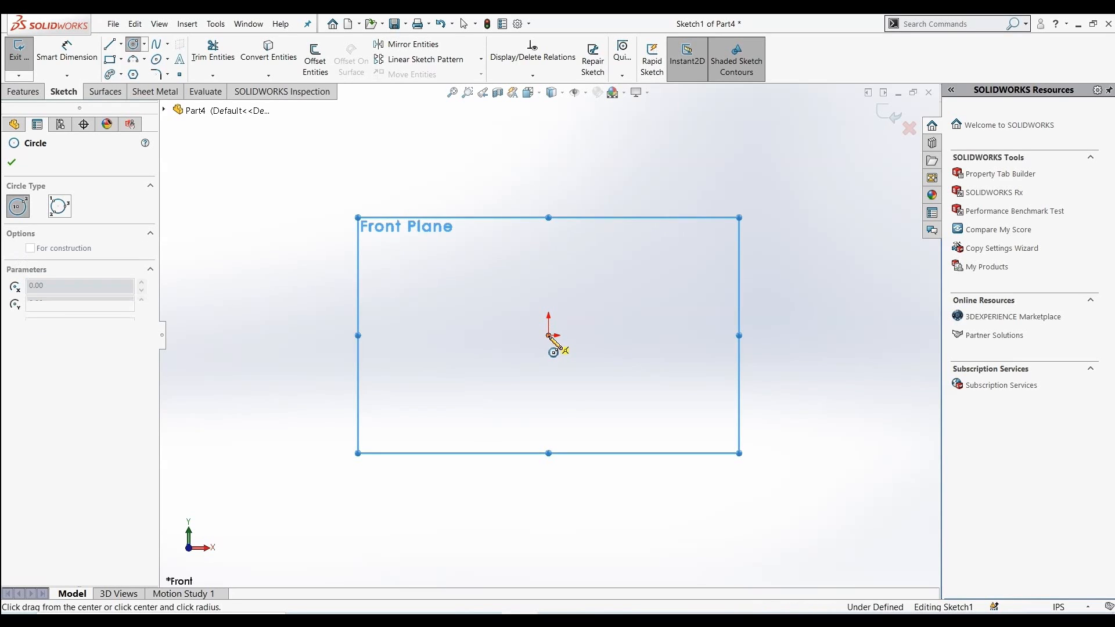
{"action": "left_click", "coordinate": [568, 395]}
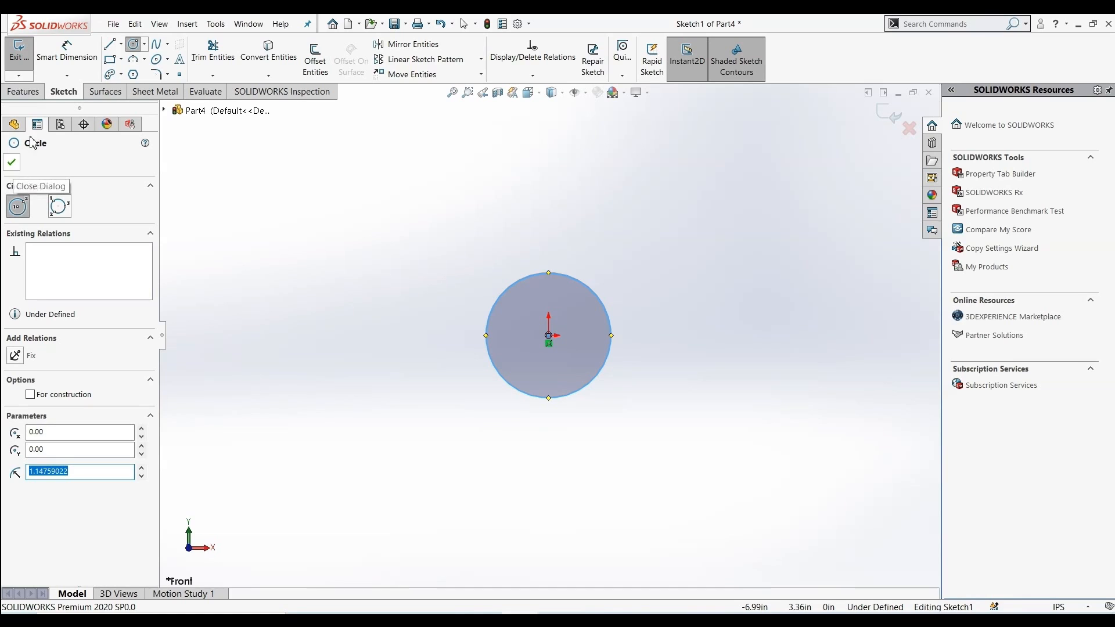
Sketch a corner rectangle to the upper left of the circle
{"action": "left_click", "coordinate": [110, 59]}
{"action": "left_click", "coordinate": [266, 203]}
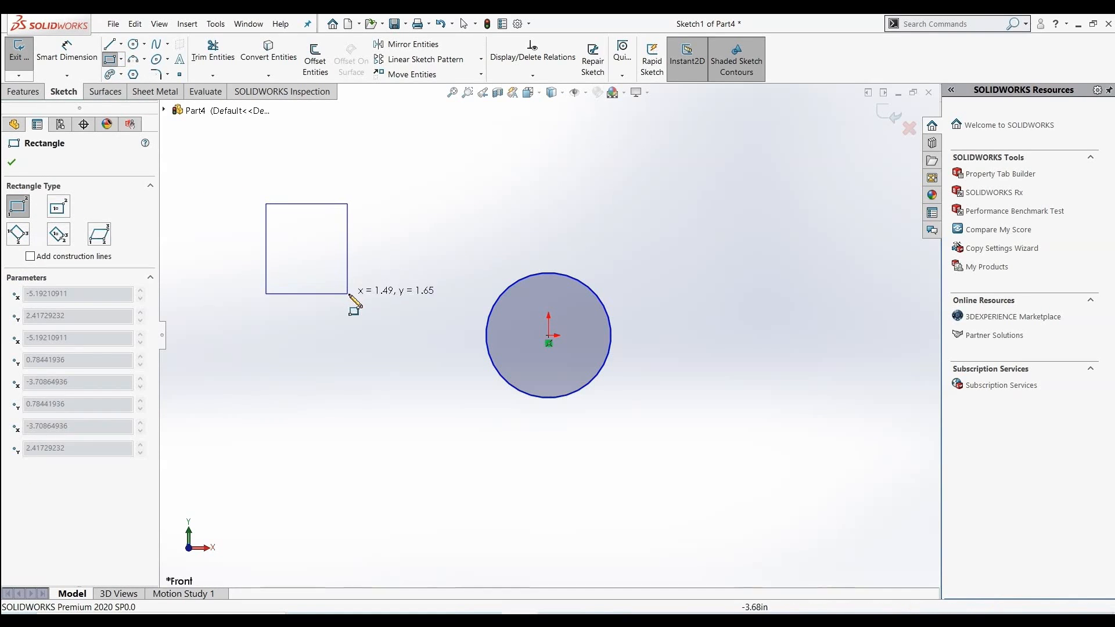
{"action": "left_click", "coordinate": [349, 295]}
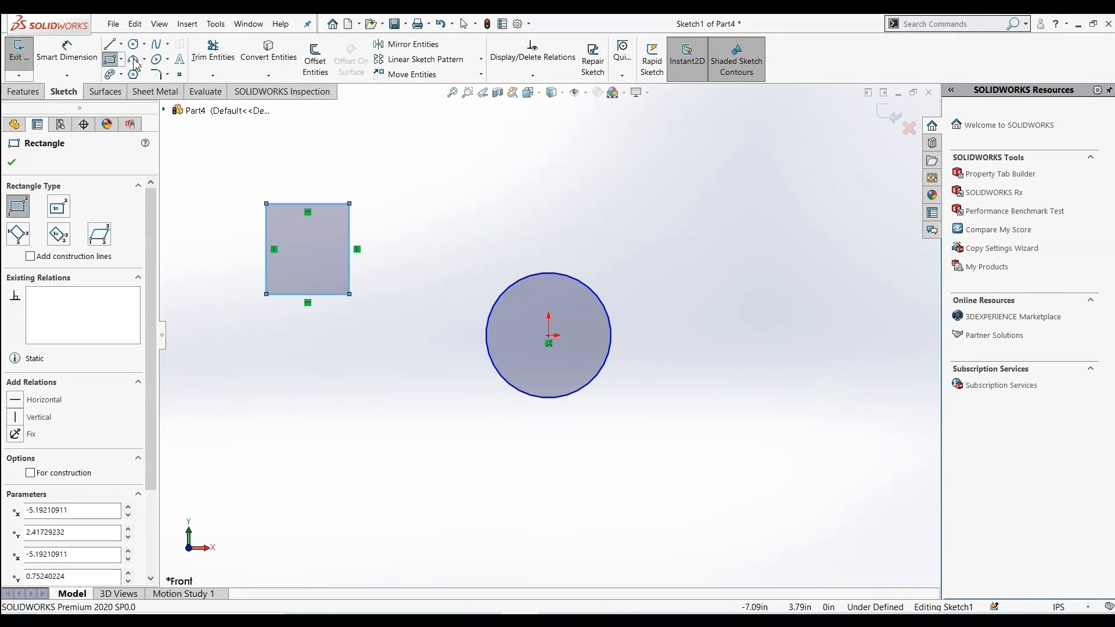
Sketch a six-sided polygon to the upper right of the circle
{"action": "left_click", "coordinate": [133, 76]}
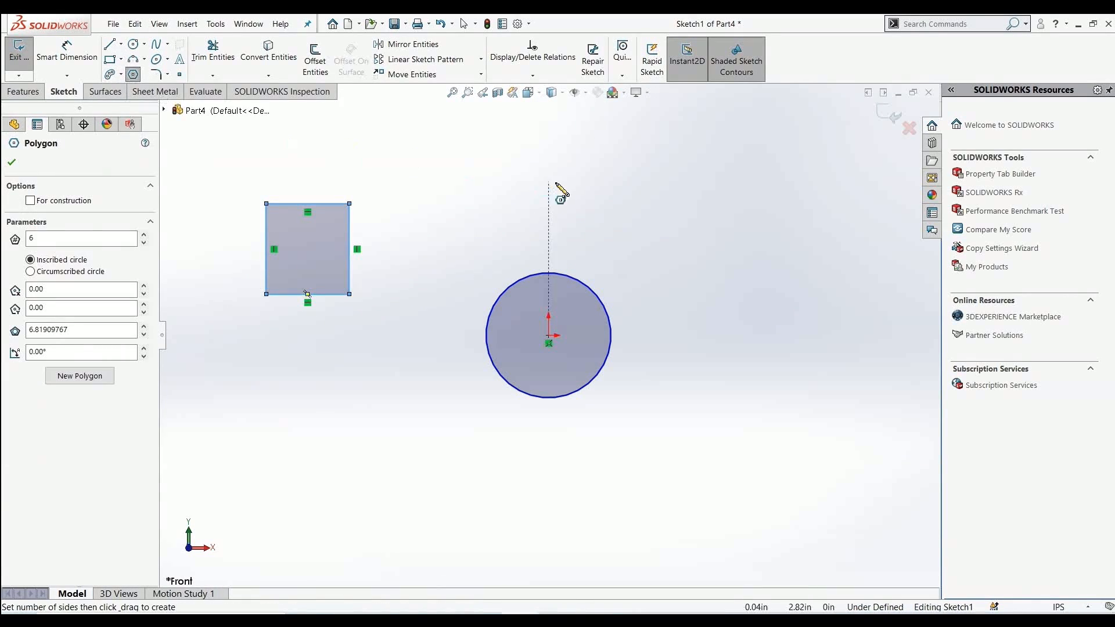
{"action": "left_click_drag", "start_coordinate": [702, 172], "coordinate": [739, 229]}
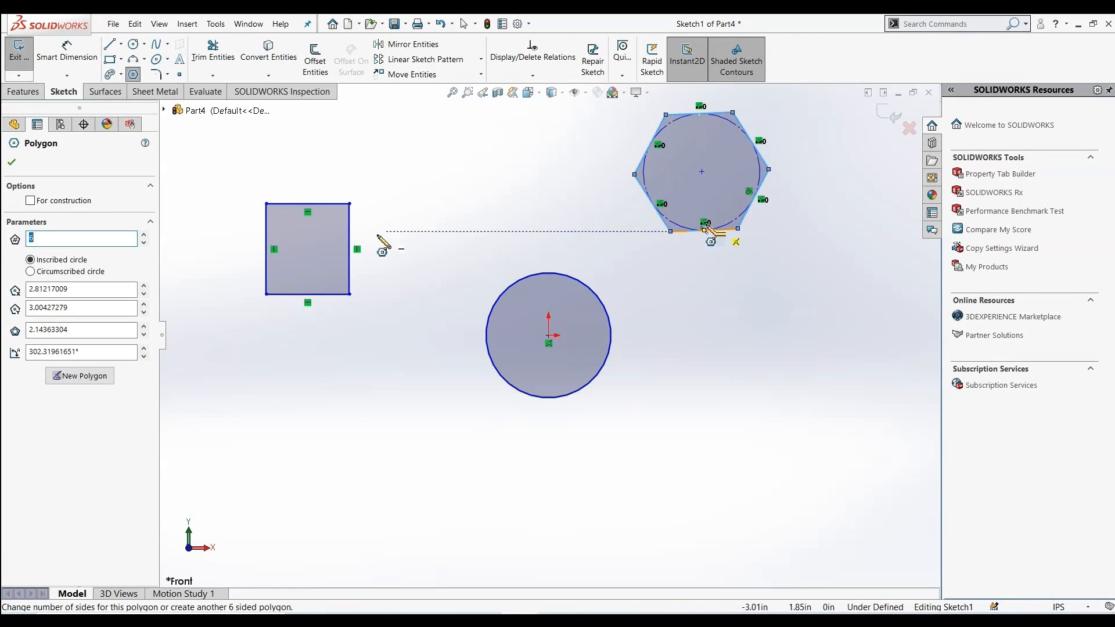
{"action": "left_click", "coordinate": [11, 164]}
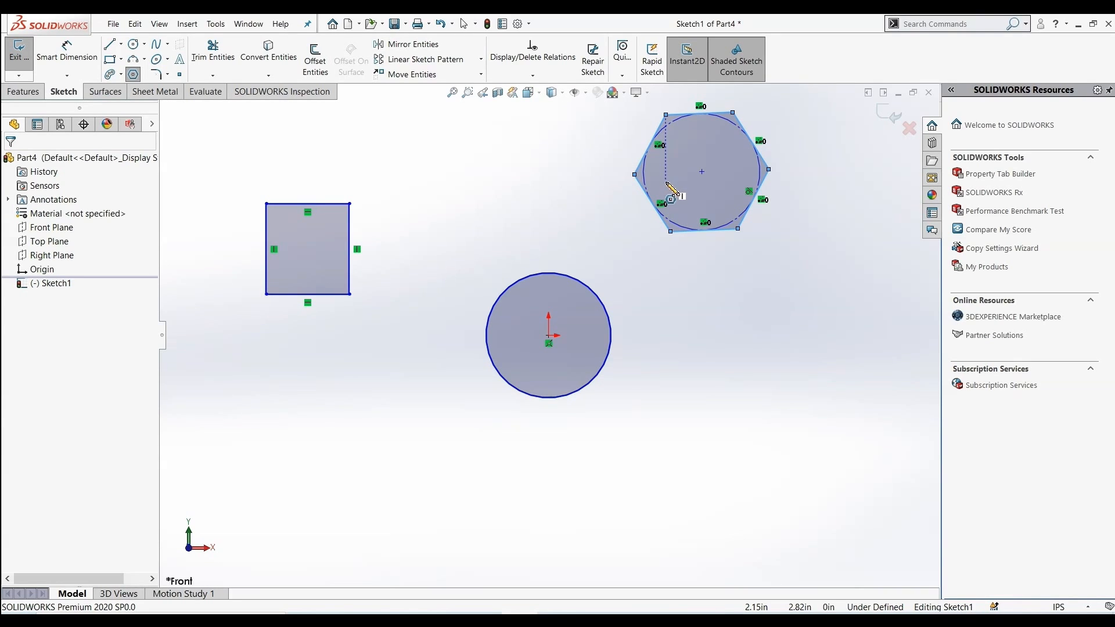
Exit the sketch and create a planar surface from its three closed shapes
{"action": "scroll", "coordinate": [624, 187], "scroll_direction": "up", "scroll_amount": 2}
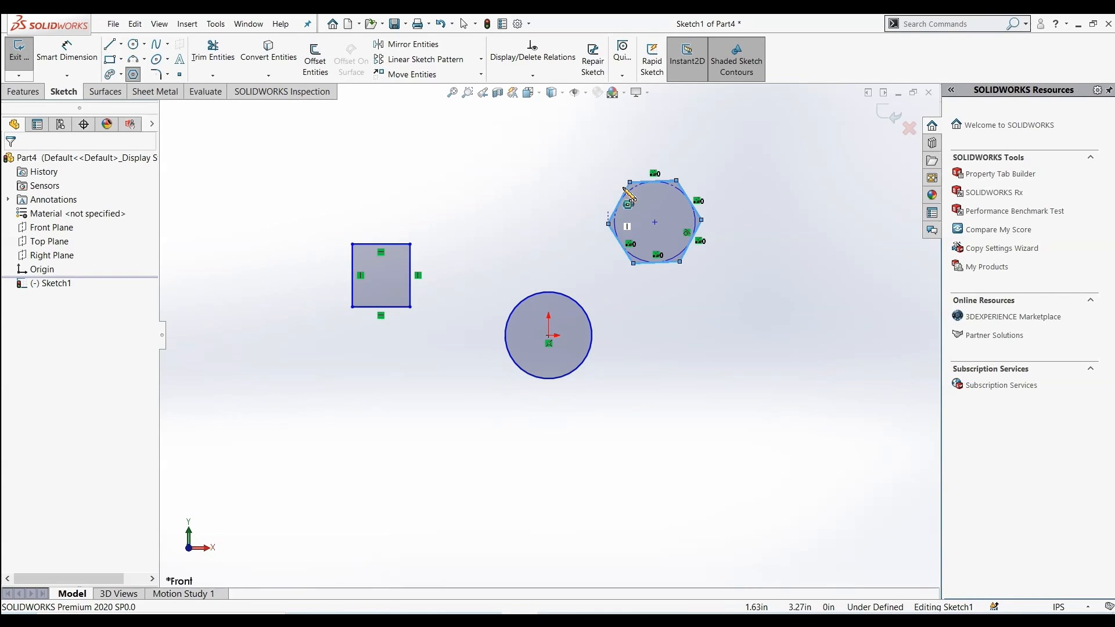
{"action": "scroll", "coordinate": [629, 191], "scroll_direction": "down", "scroll_amount": 1}
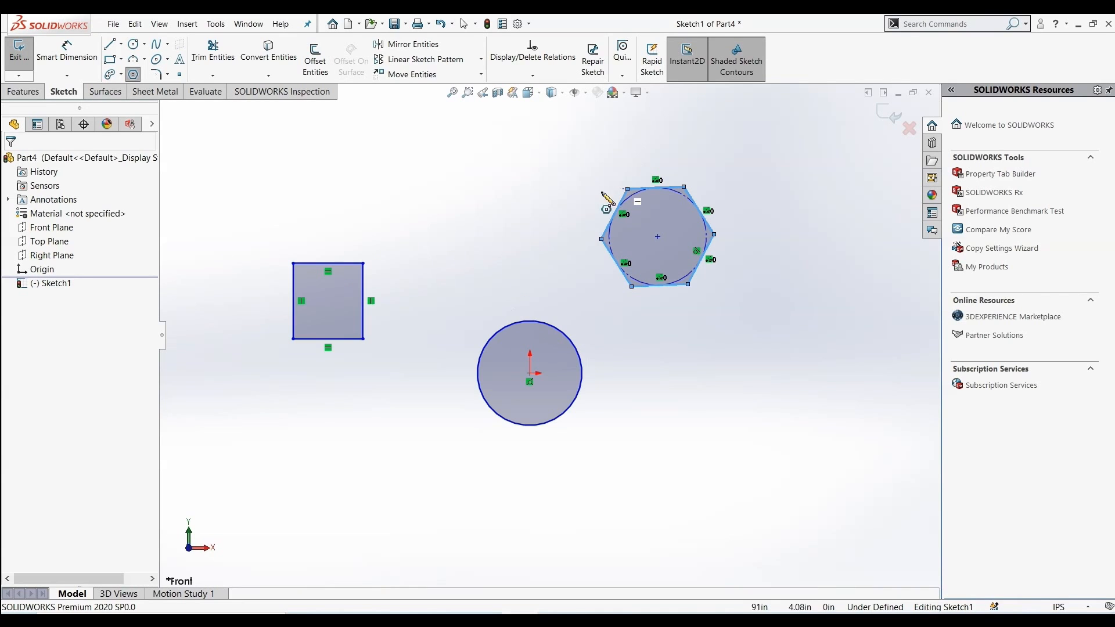
{"action": "left_click", "coordinate": [103, 92]}
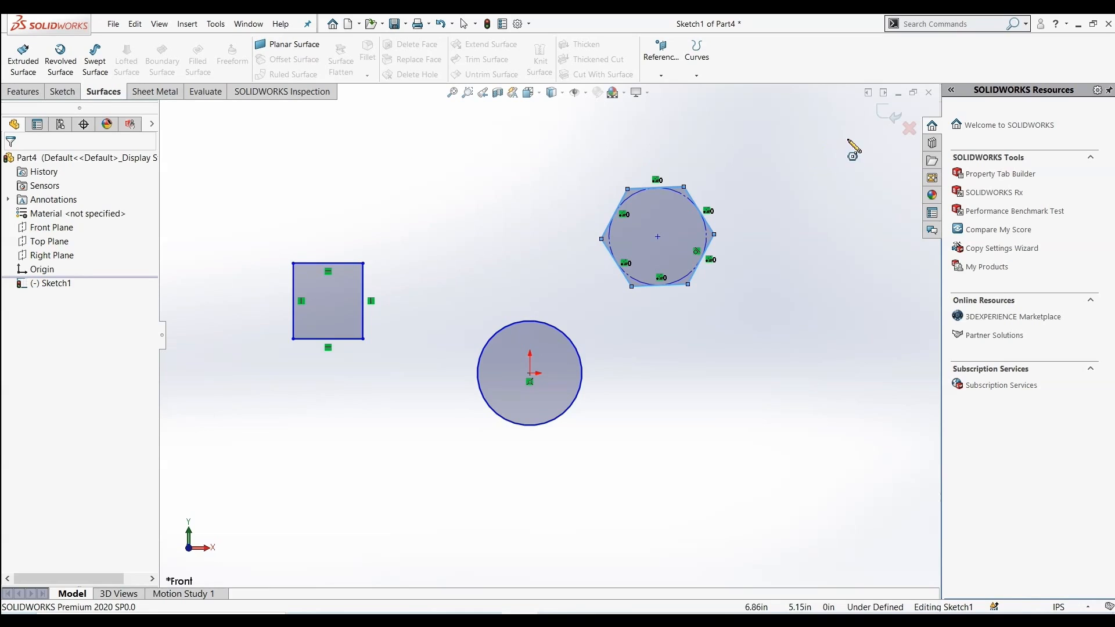
{"action": "left_click", "coordinate": [887, 115]}
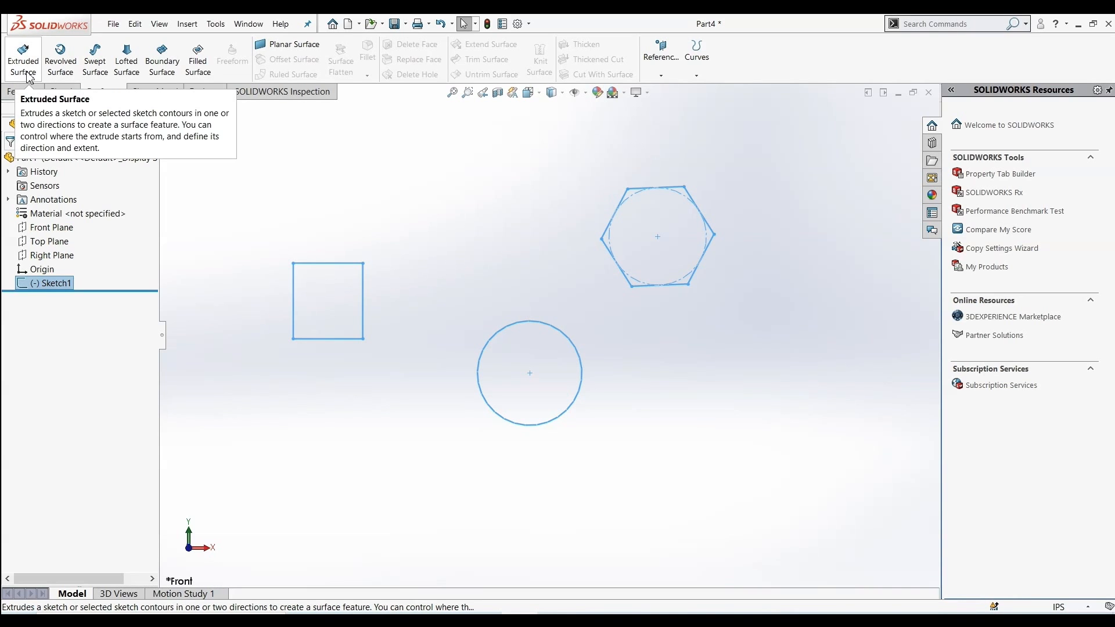
{"action": "left_click", "coordinate": [273, 46]}
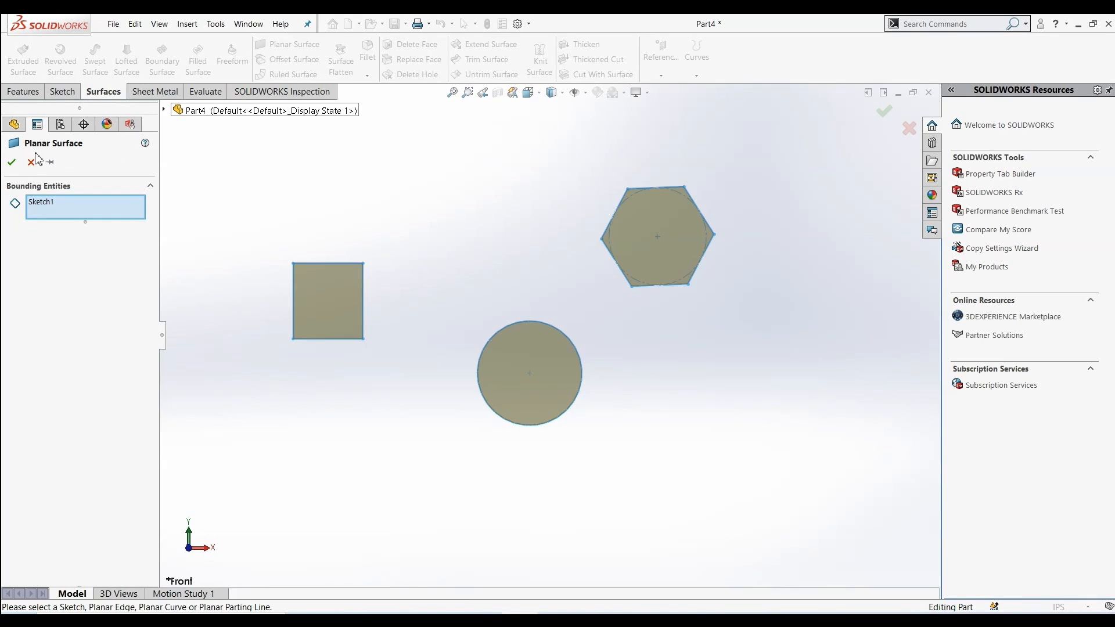
{"action": "left_click", "coordinate": [12, 164]}
{"action": "scroll", "coordinate": [567, 174], "scroll_direction": "down", "scroll_amount": 2}
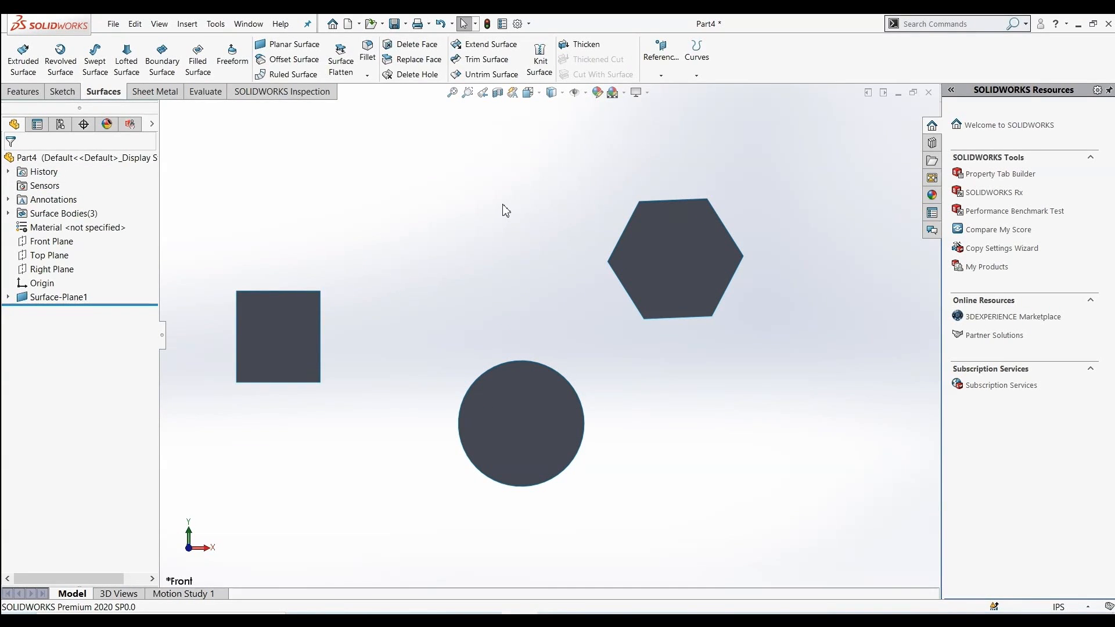
Start Extend Surface and try selecting the square's edge and face, clearing the selections each time
{"action": "left_click", "coordinate": [490, 46]}
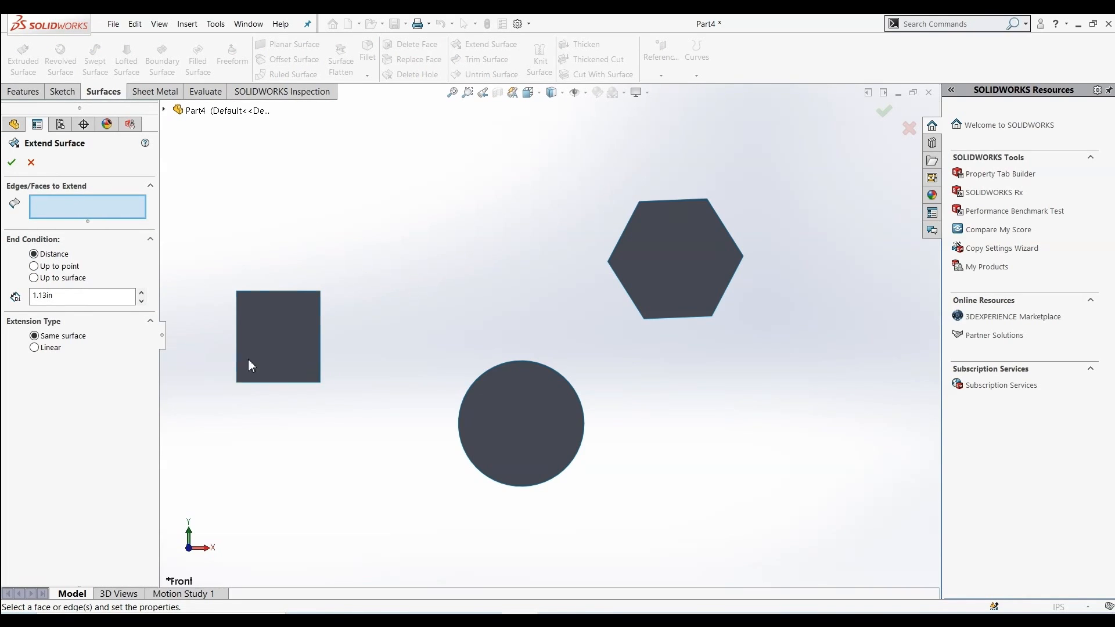
{"action": "left_click", "coordinate": [321, 365]}
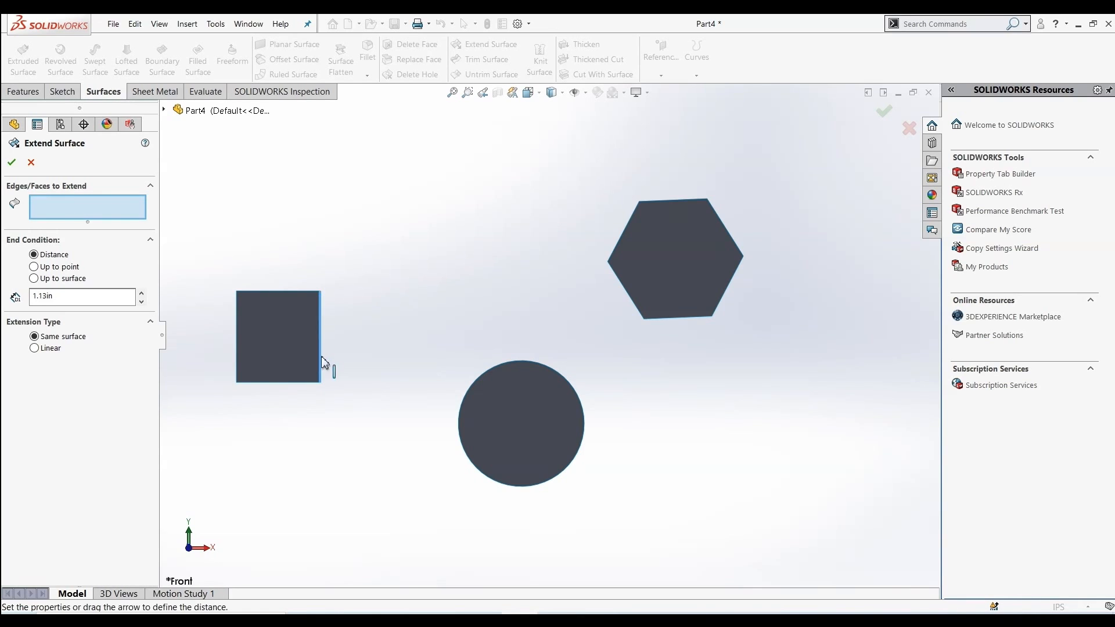
{"action": "left_click", "coordinate": [276, 329]}
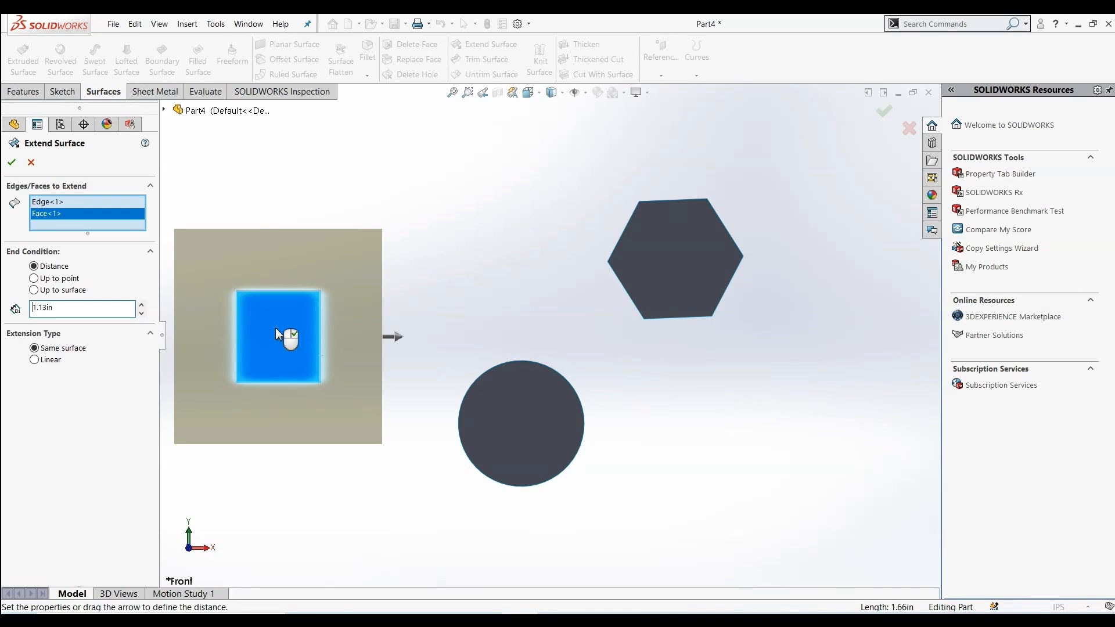
{"action": "right_click", "coordinate": [75, 209]}
{"action": "left_click", "coordinate": [85, 218]}
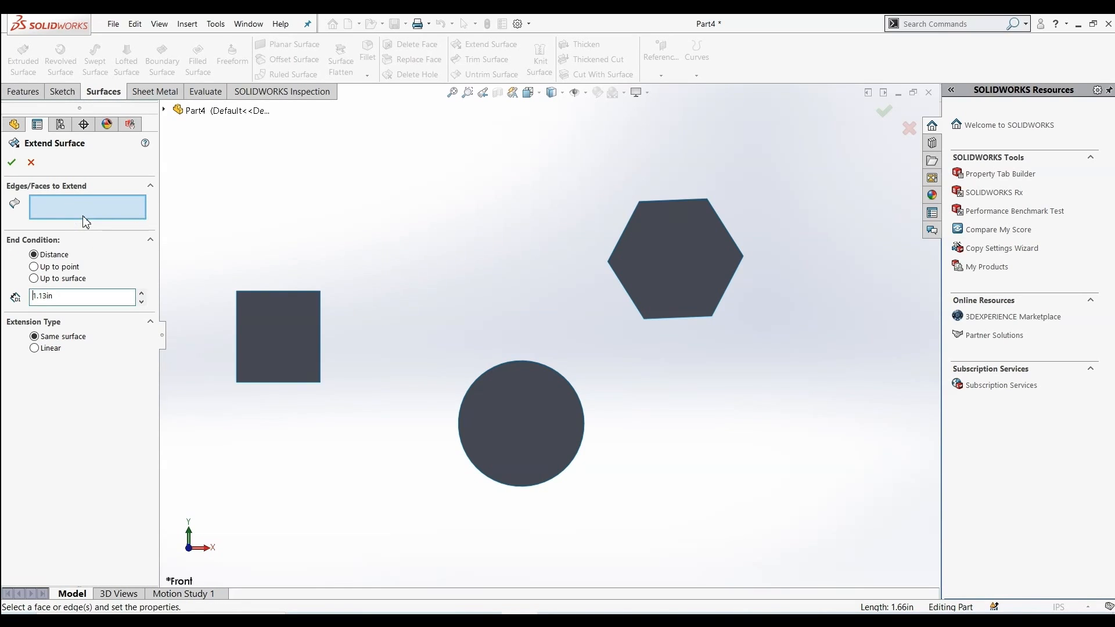
{"action": "left_click", "coordinate": [268, 356]}
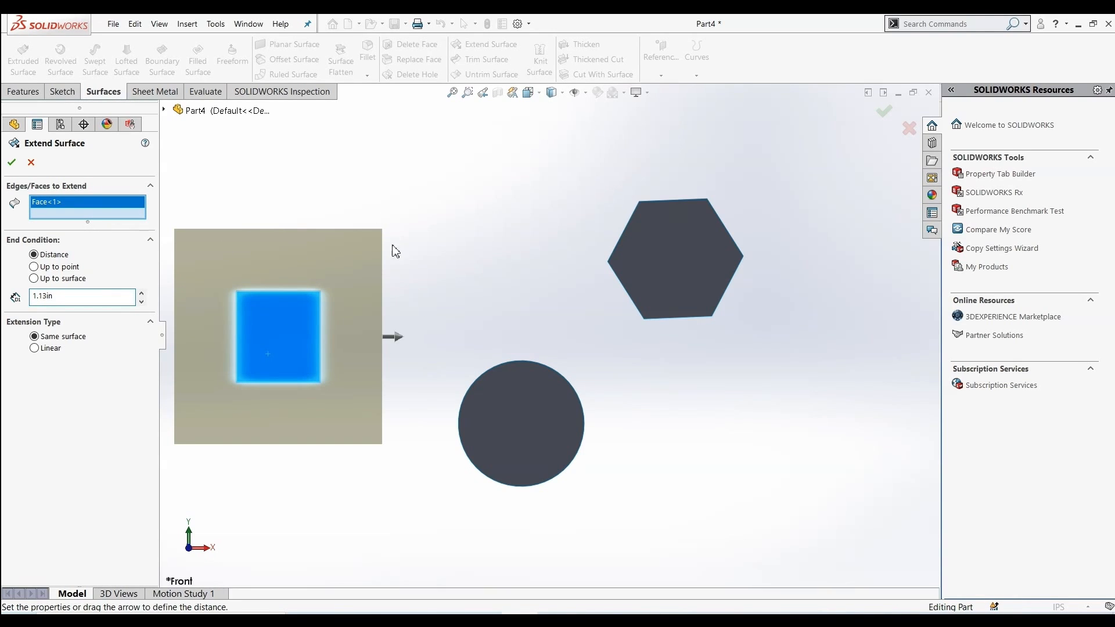
{"action": "right_click", "coordinate": [78, 210]}
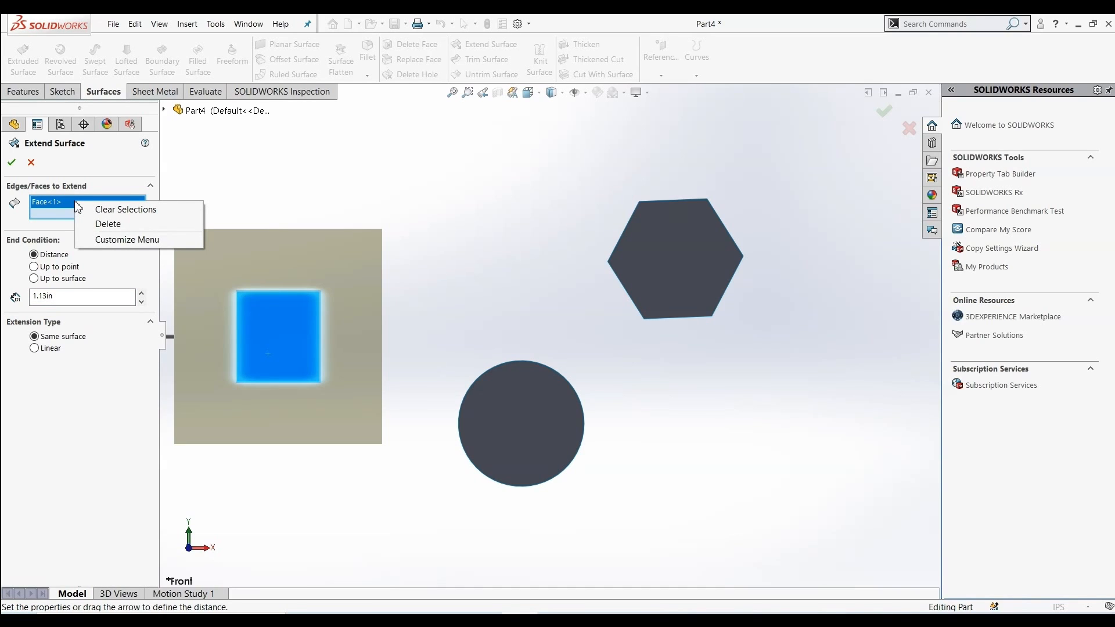
{"action": "left_click", "coordinate": [93, 212]}
Extend the square surface's top, bottom and right edges by 1.13 in
{"action": "left_click", "coordinate": [313, 291]}
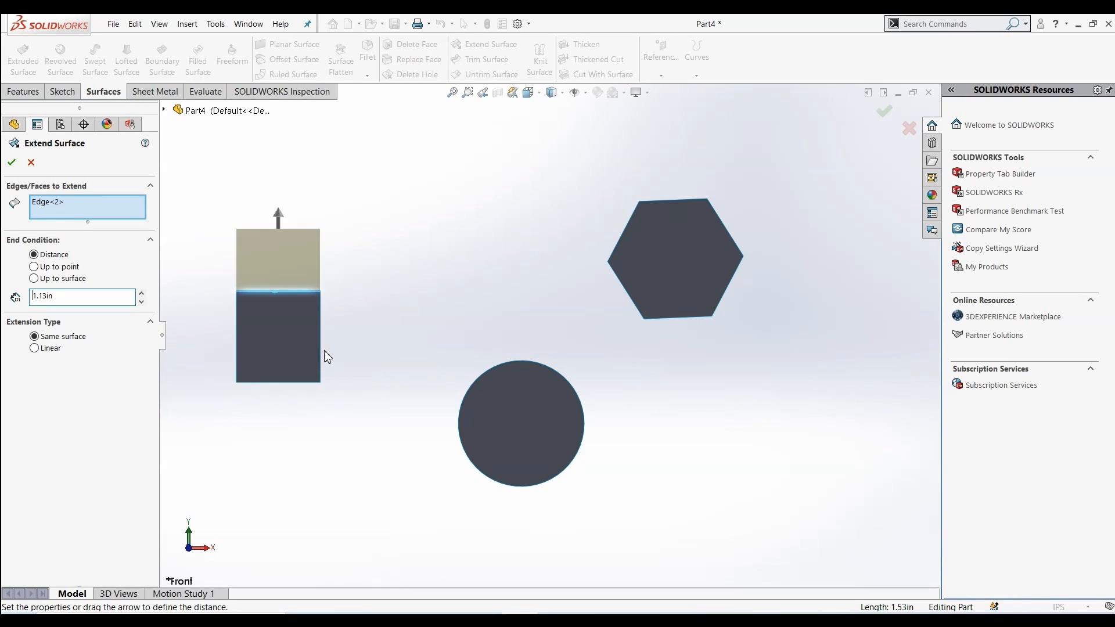
{"action": "left_click", "coordinate": [297, 383]}
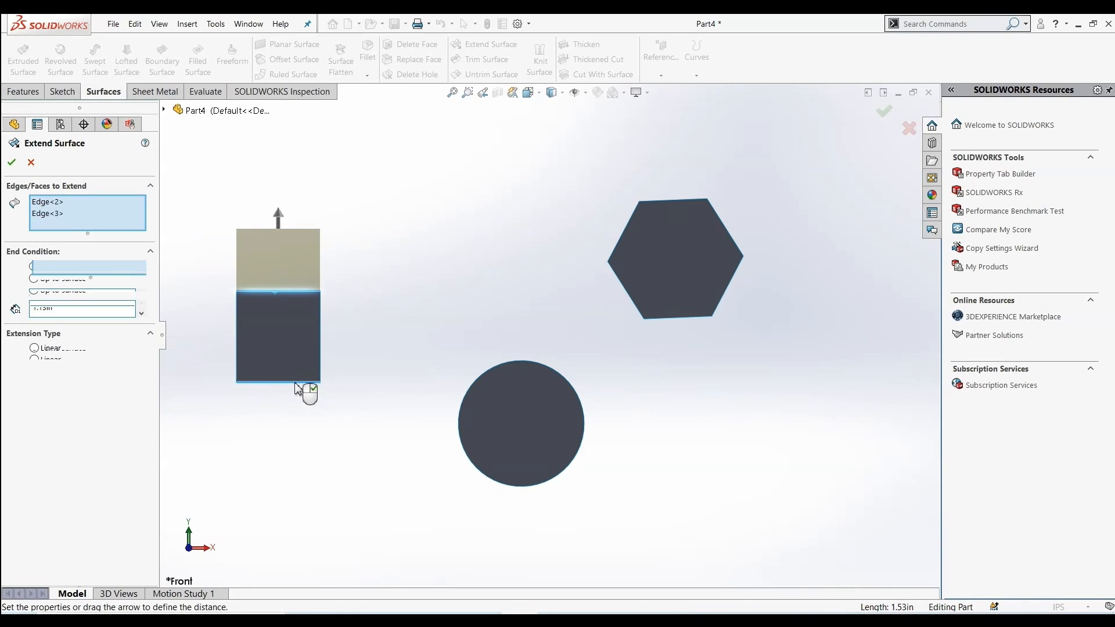
{"action": "left_click", "coordinate": [323, 353]}
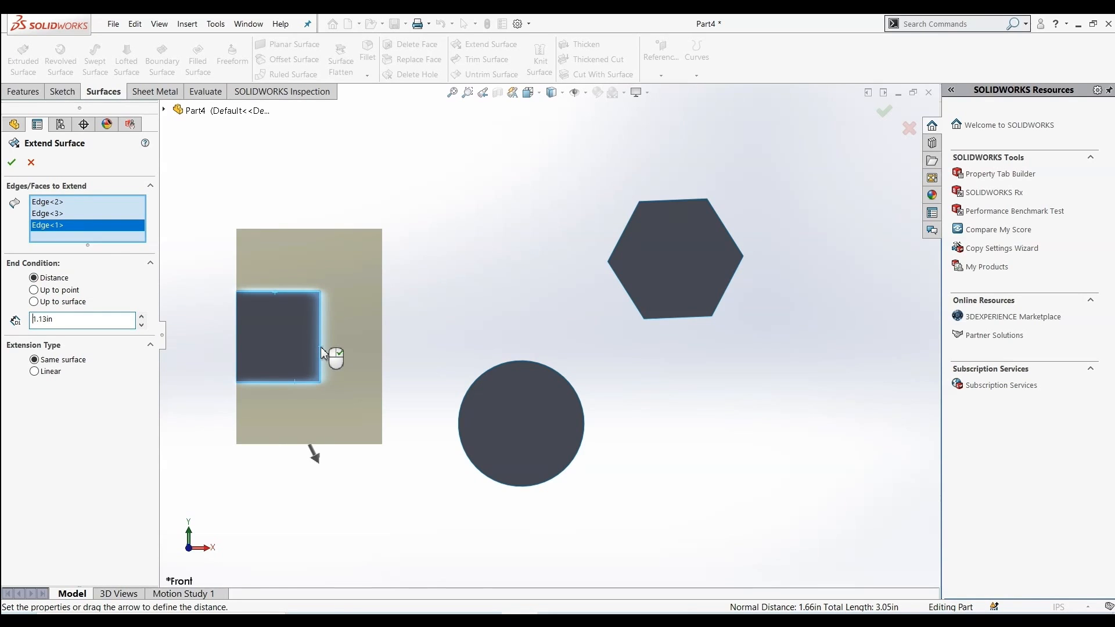
{"action": "left_click", "coordinate": [530, 361]}
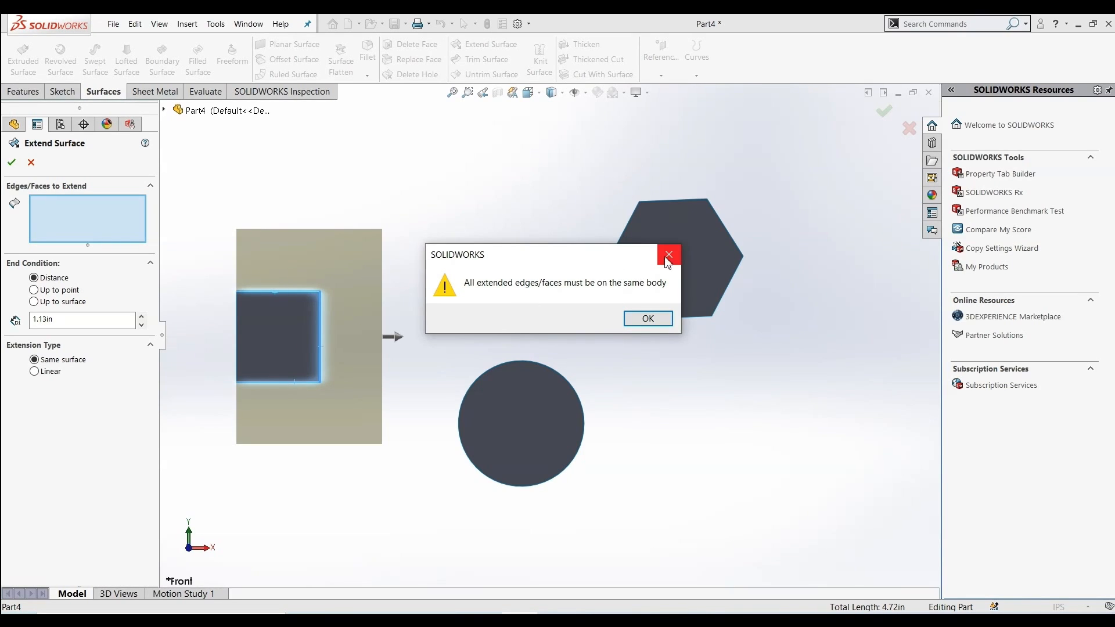
{"action": "left_click", "coordinate": [648, 318]}
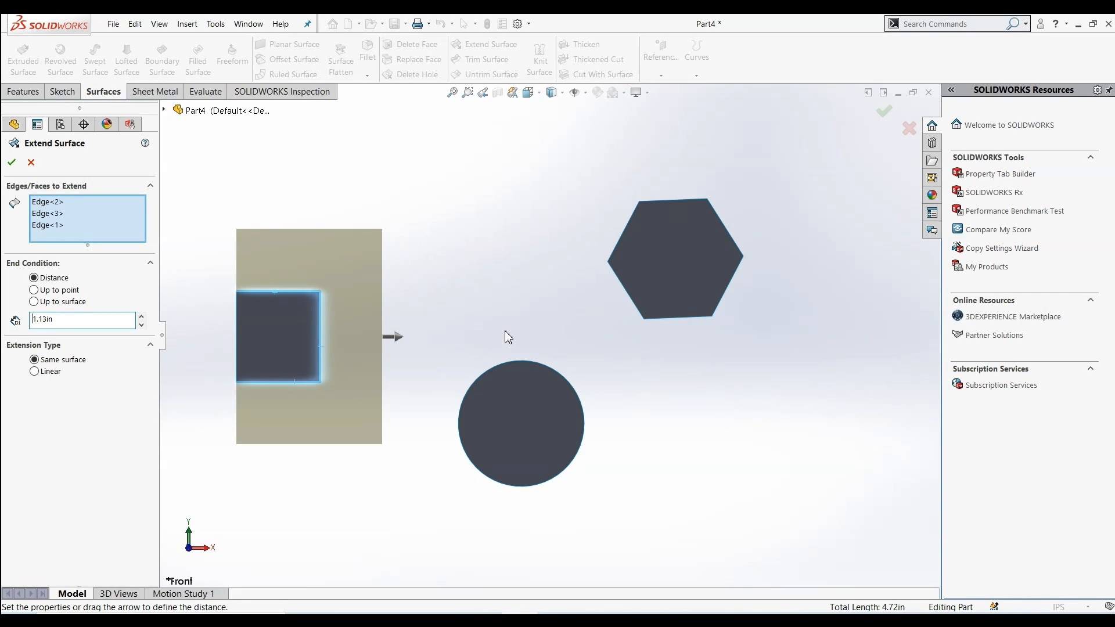
{"action": "left_click", "coordinate": [12, 163]}
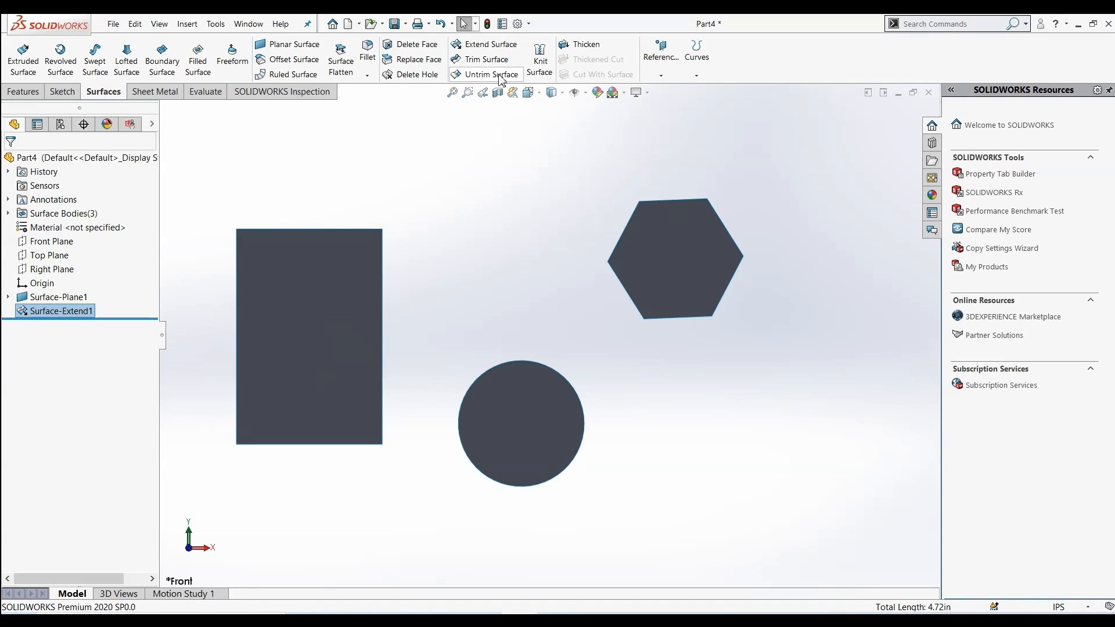
Extend the circular surface's face by 0.2 in with the Linear extension type
{"action": "left_click", "coordinate": [506, 48]}
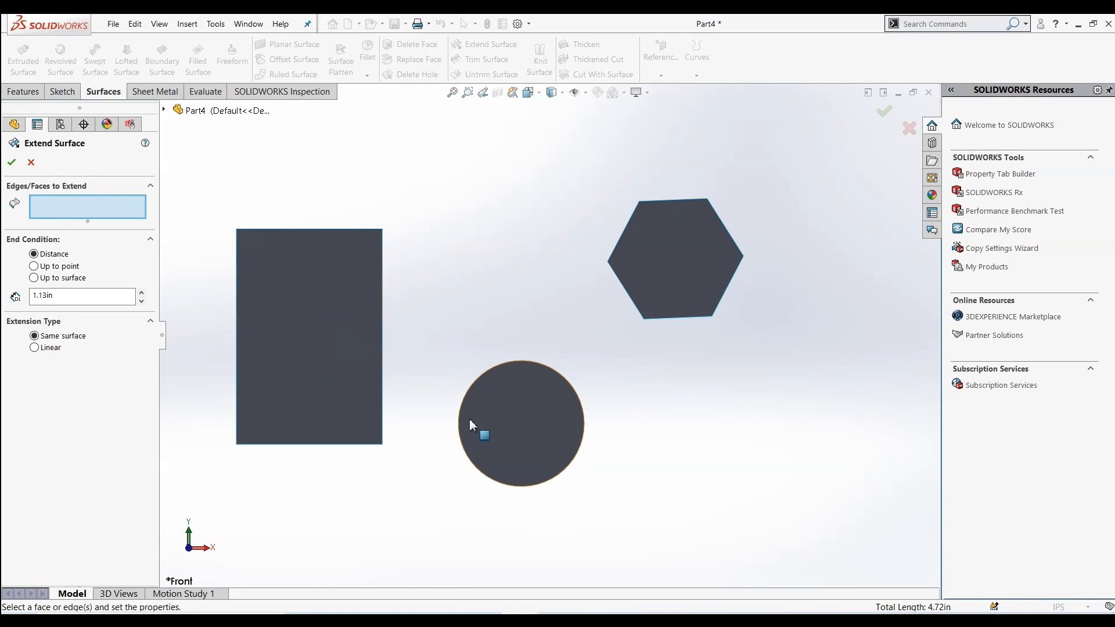
{"action": "left_click", "coordinate": [527, 424]}
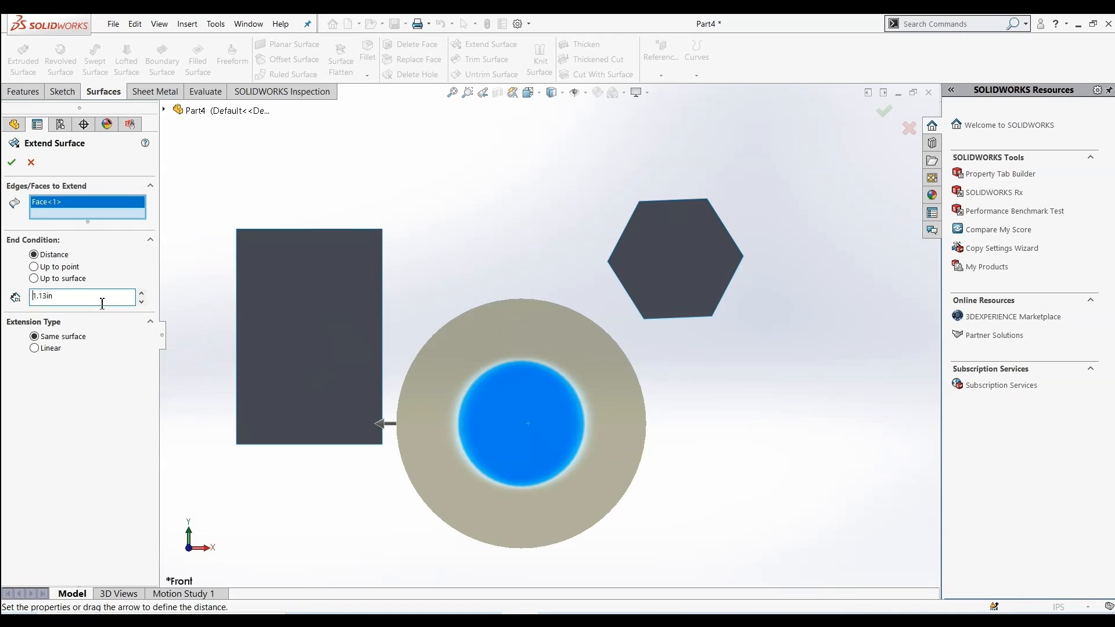
{"action": "left_click", "coordinate": [58, 300]}
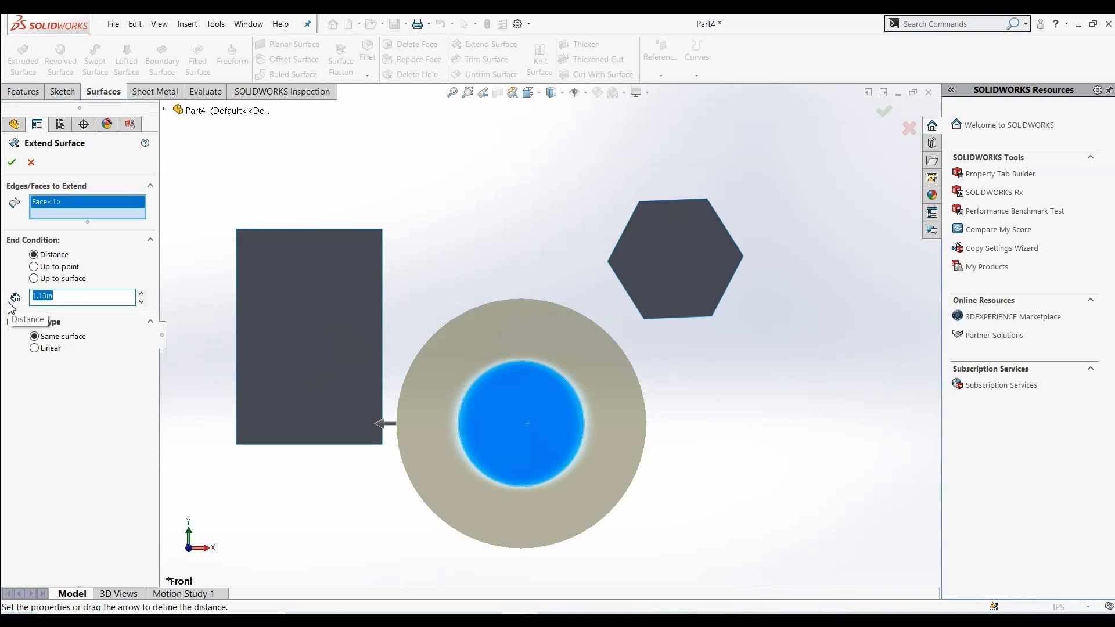
{"action": "type", "text": "90.2"}
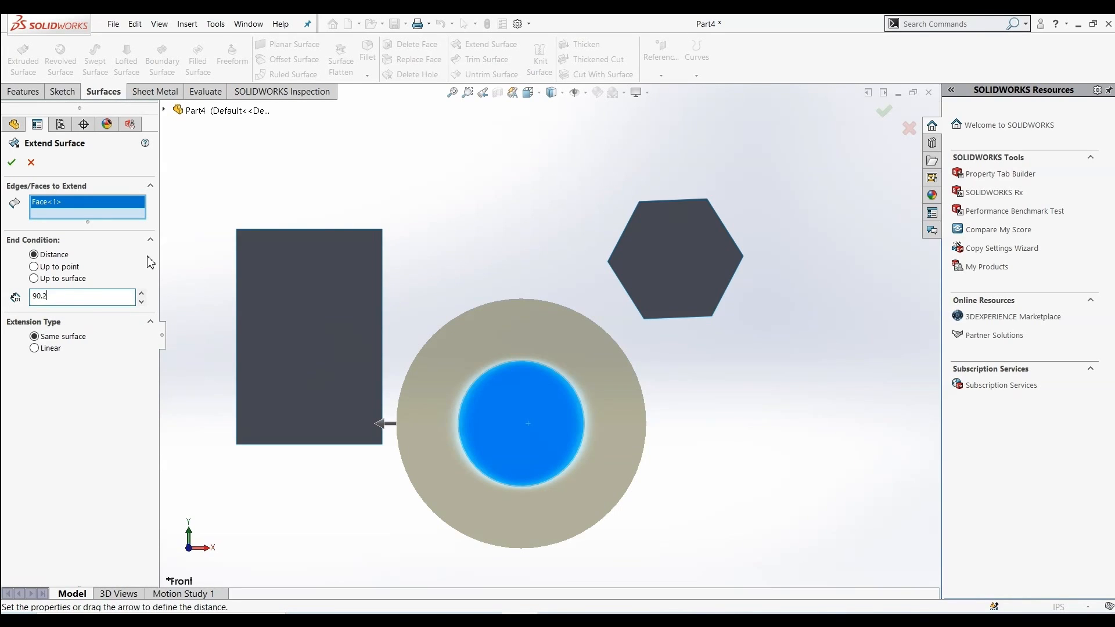
{"action": "key", "text": "BackSpace"}
{"action": "key", "text": "BackSpace"}
{"action": "key", "text": "BackSpace"}
{"action": "type", "text": "0.2"}
{"action": "key", "text": "Return"}
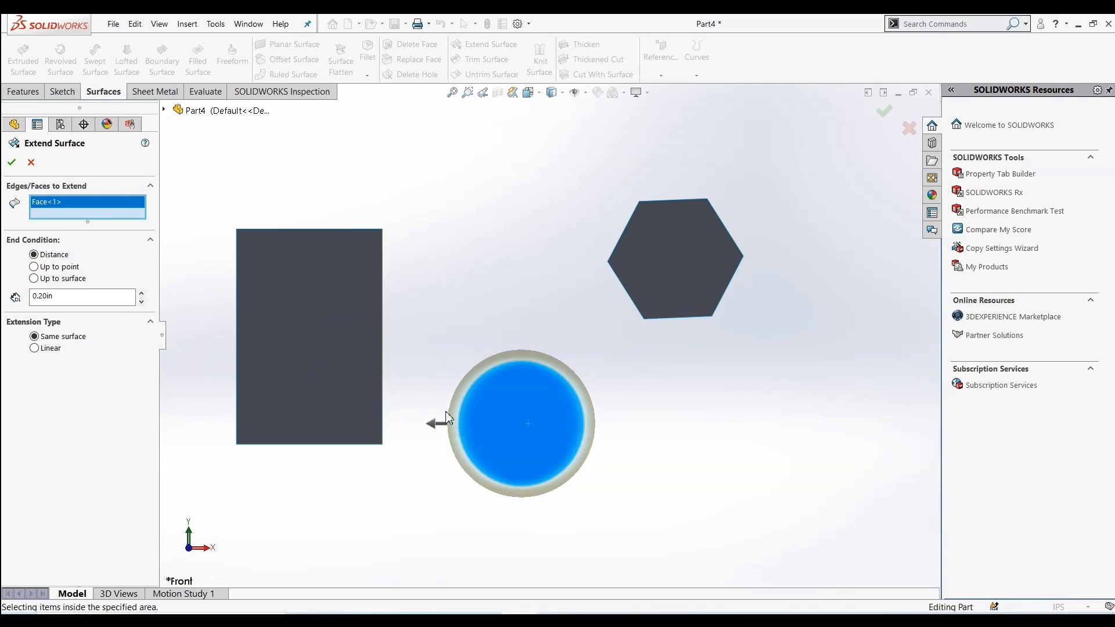
{"action": "left_click", "coordinate": [35, 349]}
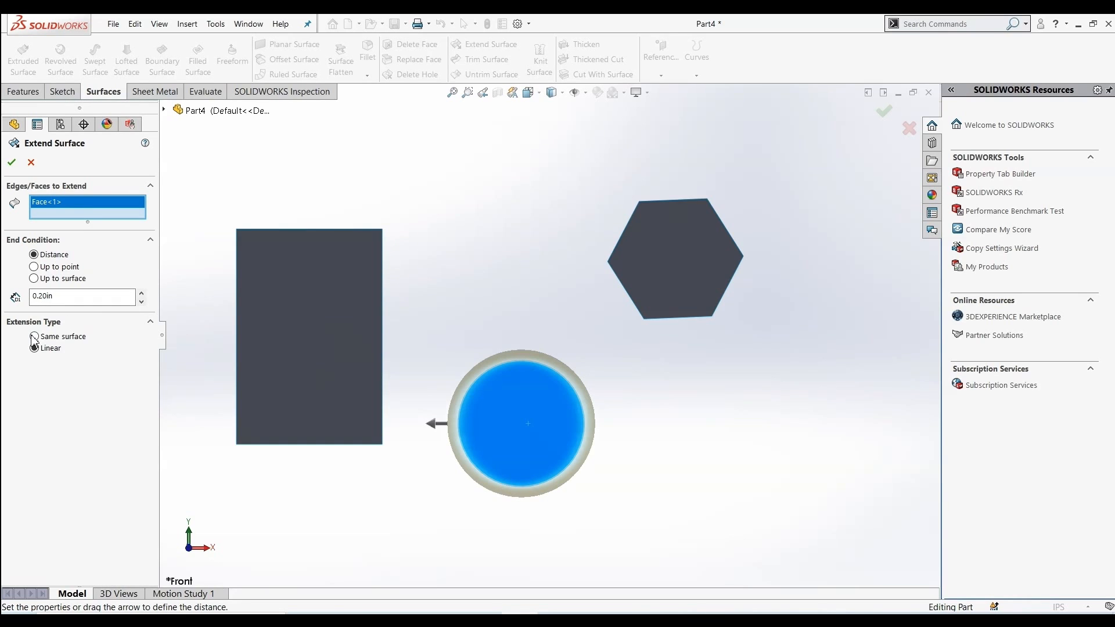
{"action": "left_click", "coordinate": [12, 163]}
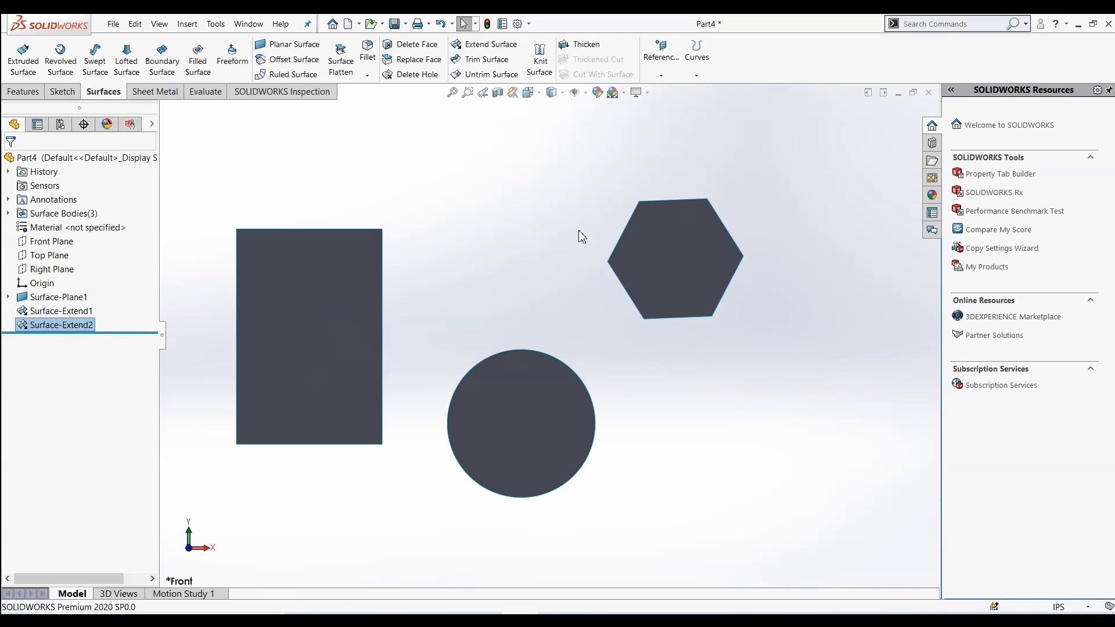
Try extending the hexagon edge and then the rectangle face up to a point, and undo the extension
{"action": "left_click", "coordinate": [499, 44]}
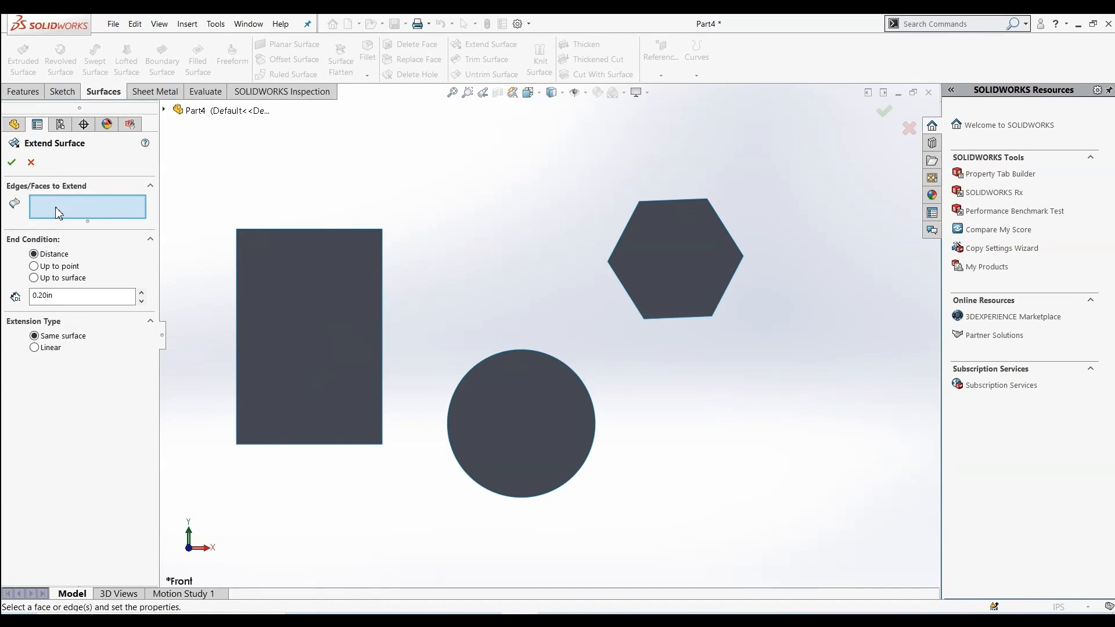
{"action": "left_click", "coordinate": [726, 233]}
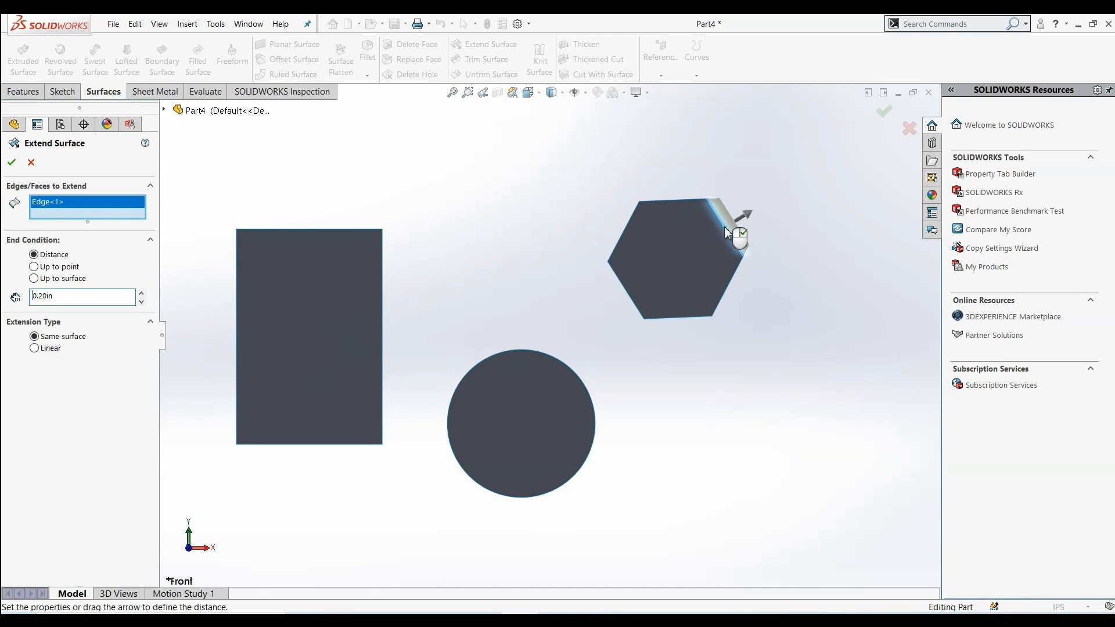
{"action": "left_click", "coordinate": [45, 268]}
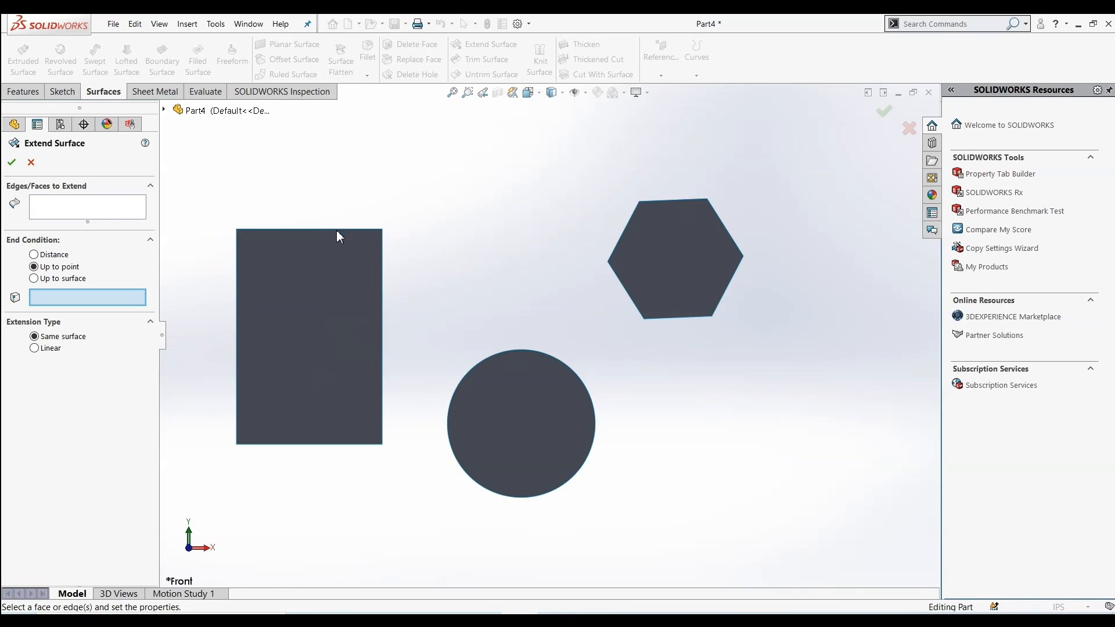
{"action": "left_click", "coordinate": [90, 206]}
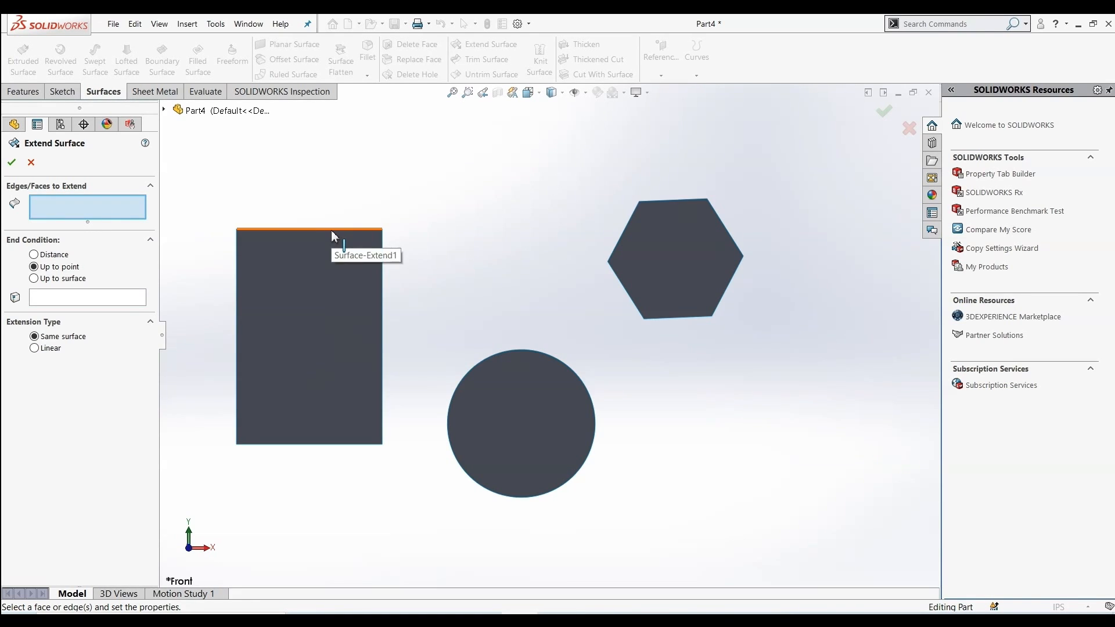
{"action": "left_click", "coordinate": [287, 293]}
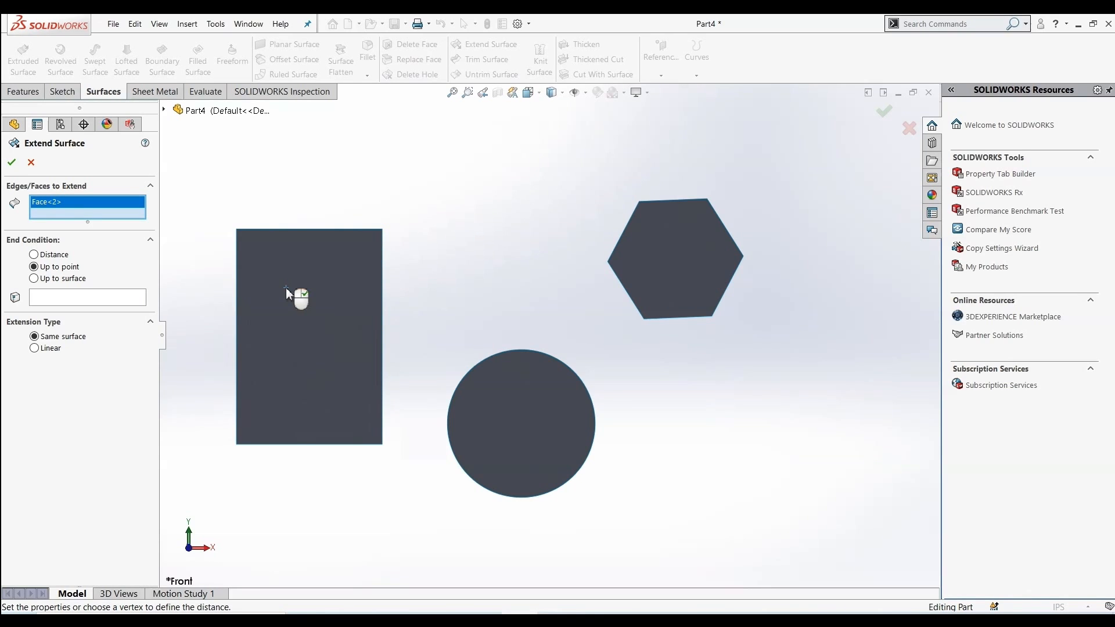
{"action": "scroll", "coordinate": [286, 288], "scroll_direction": "up", "scroll_amount": 2}
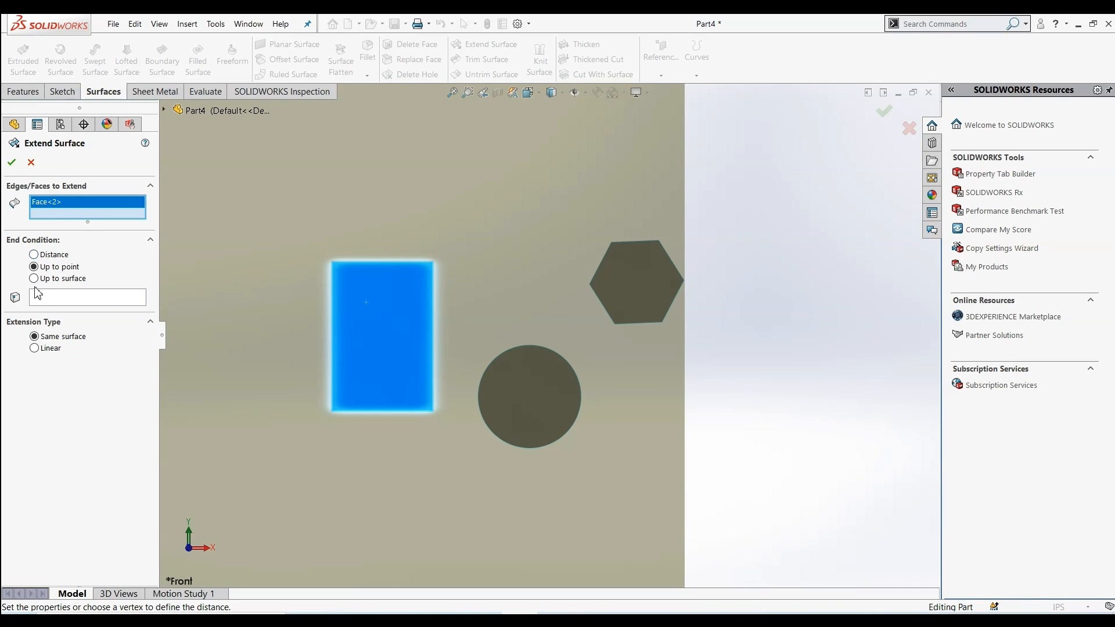
{"action": "scroll", "coordinate": [347, 345], "scroll_direction": "up", "scroll_amount": 3}
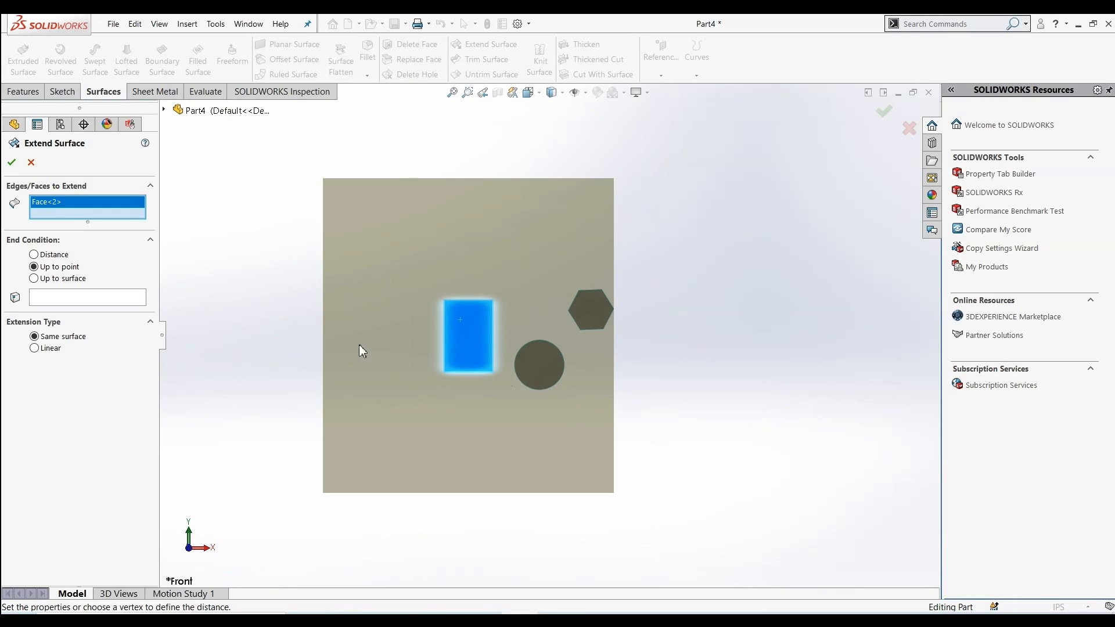
{"action": "left_click", "coordinate": [8, 165]}
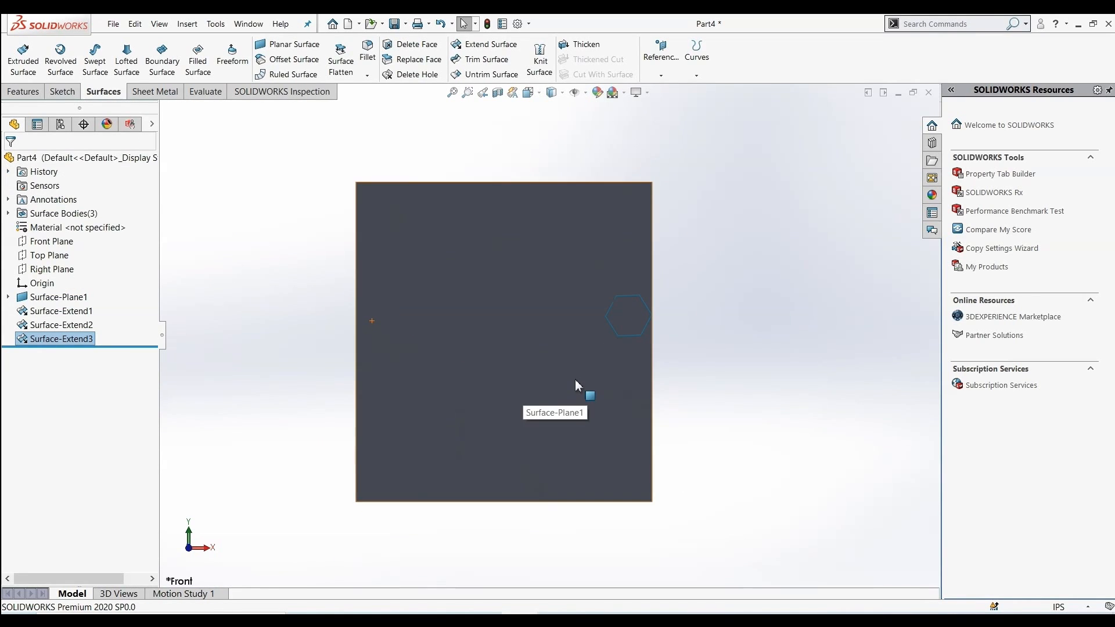
{"action": "key", "text": "ctrl+z"}
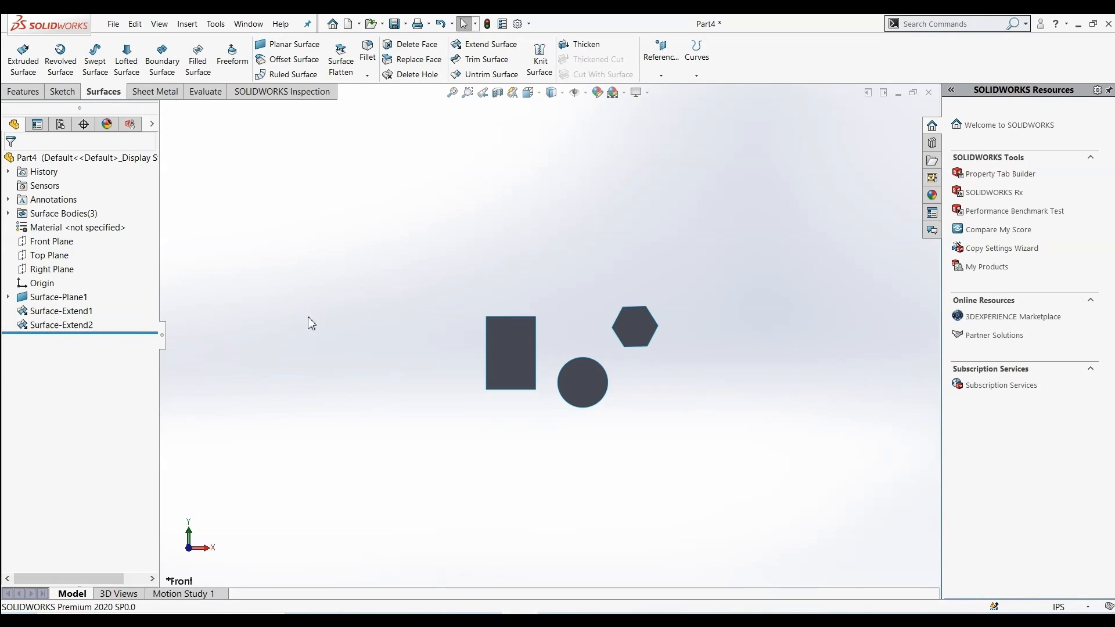
{"action": "scroll", "coordinate": [630, 405], "scroll_direction": "down", "scroll_amount": 2}
{"action": "scroll", "coordinate": [505, 282], "scroll_direction": "down", "scroll_amount": 1}
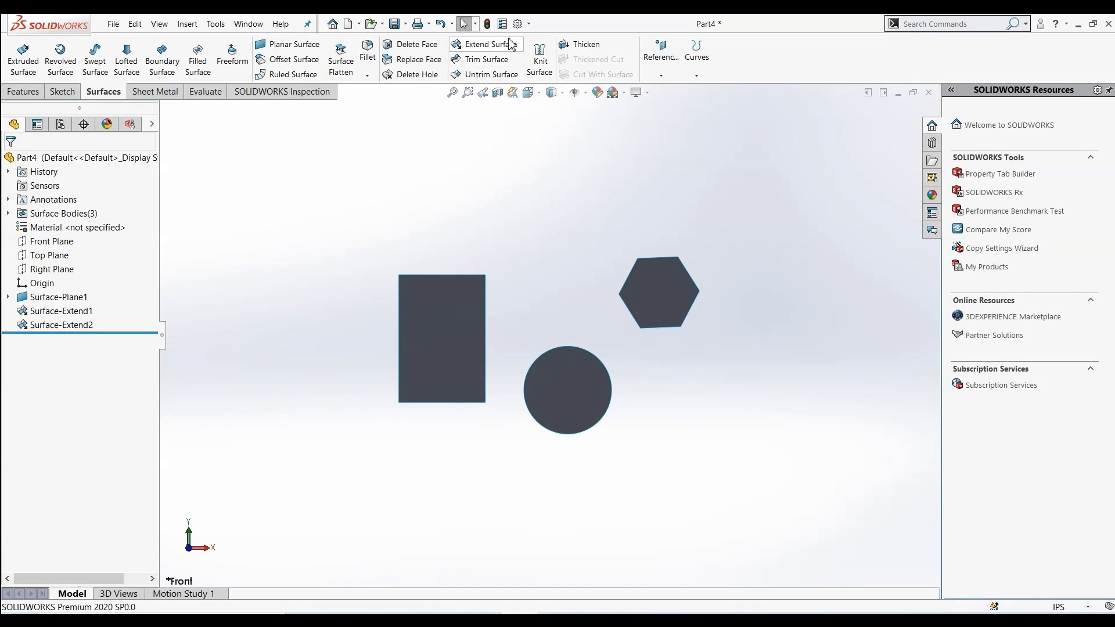
{"action": "left_click", "coordinate": [488, 45]}
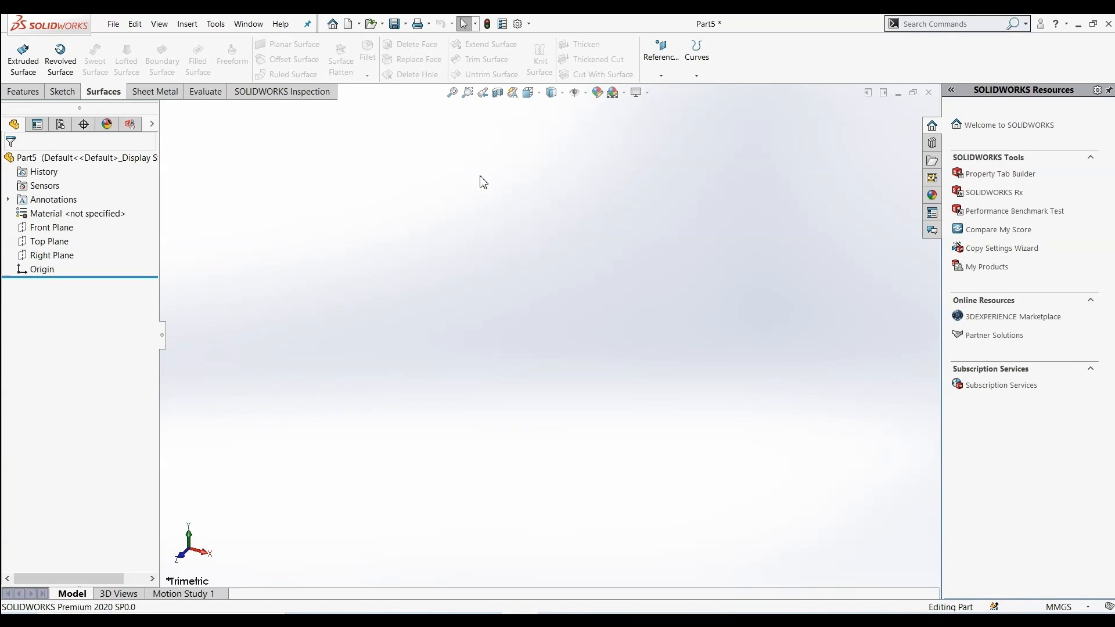
Start a sketch on the Front Plane and draw a circle centred on the origin, radius about 61 mm
{"action": "left_click", "coordinate": [60, 230]}
{"action": "left_click", "coordinate": [70, 217]}
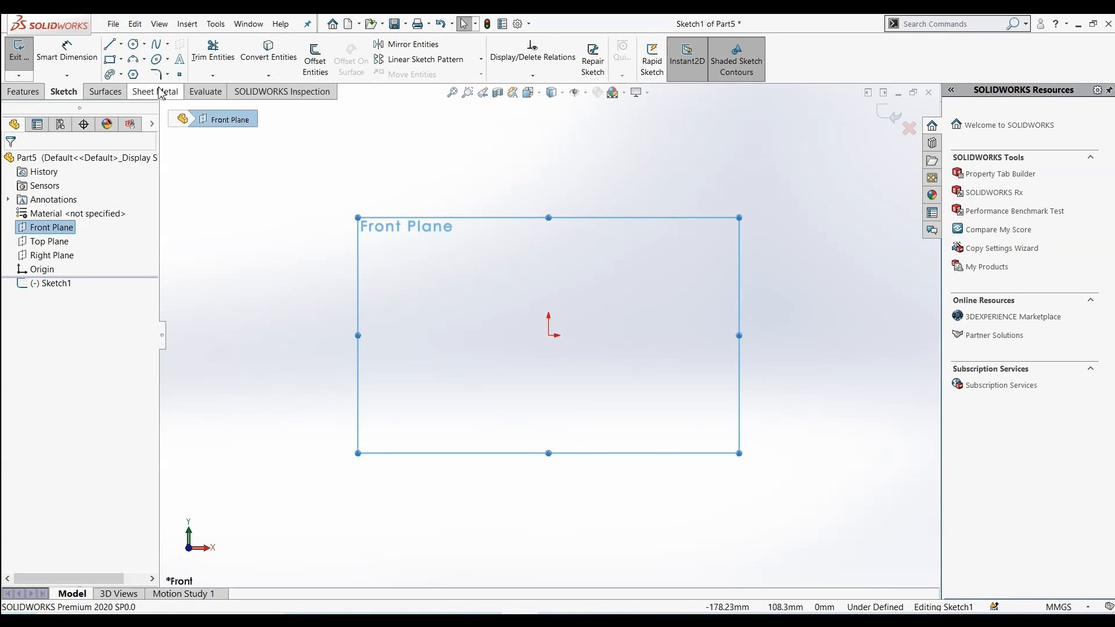
{"action": "left_click", "coordinate": [134, 44]}
{"action": "left_click_drag", "start_coordinate": [549, 336], "coordinate": [570, 405]}
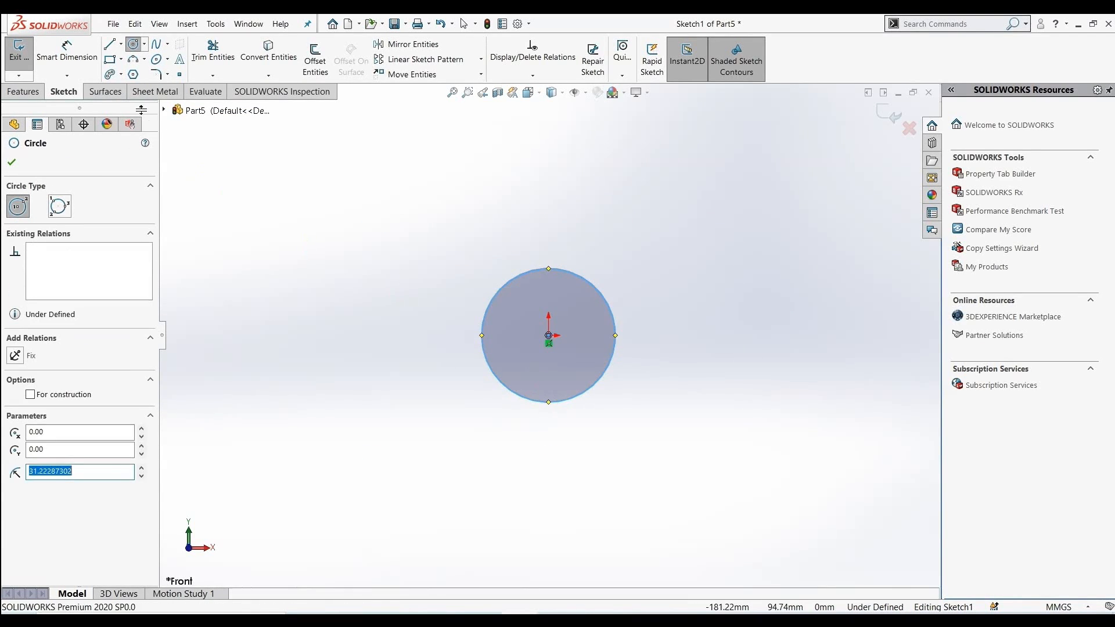
Sketch a corner rectangle to the right of the circle
{"action": "left_click", "coordinate": [109, 59]}
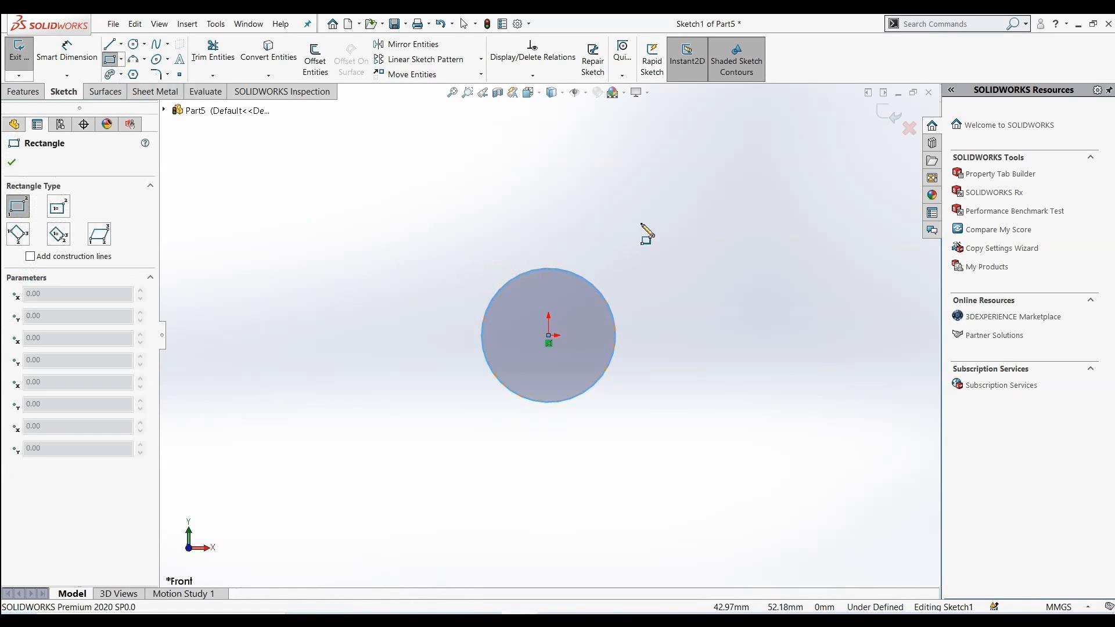
{"action": "left_click_drag", "start_coordinate": [674, 211], "coordinate": [845, 365]}
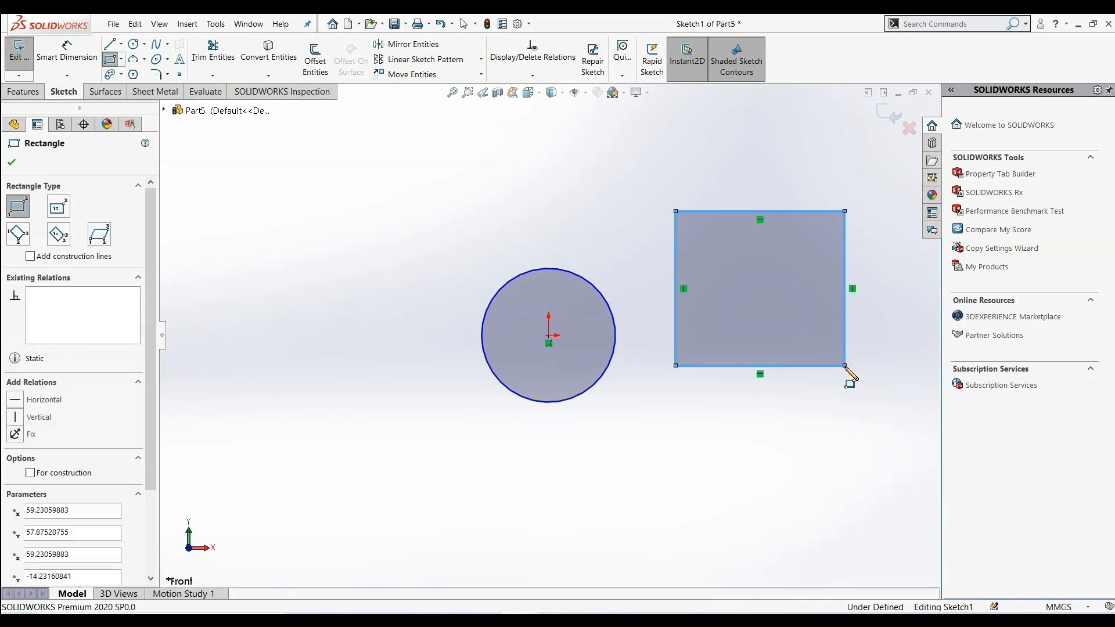
{"action": "left_click", "coordinate": [12, 161]}
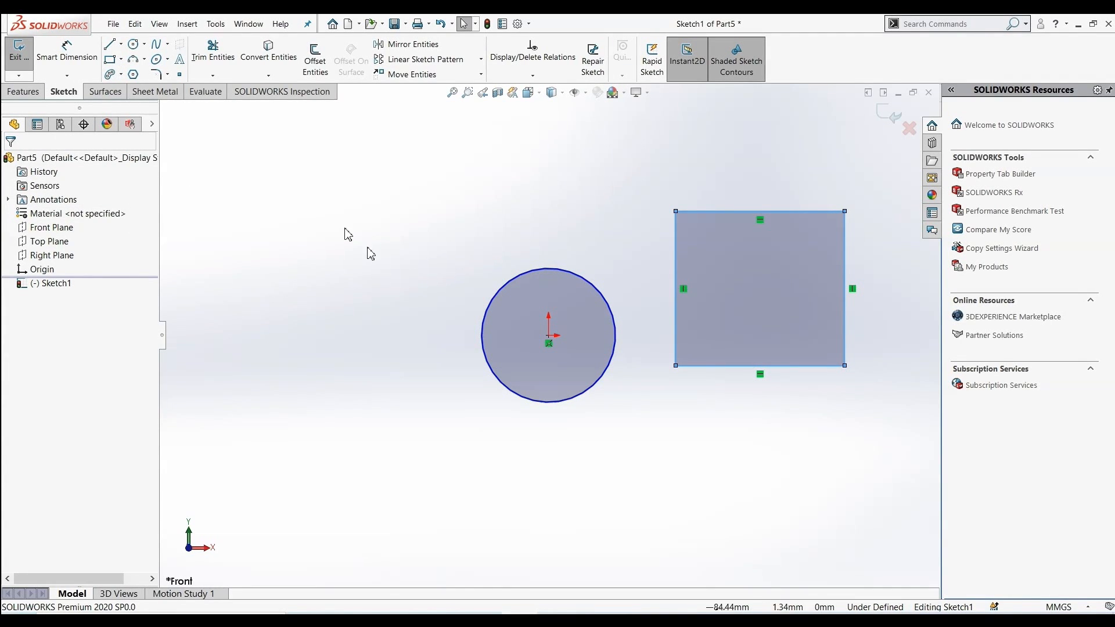
Create a planar surface from the circle and rectangle sketch
{"action": "left_click", "coordinate": [105, 91]}
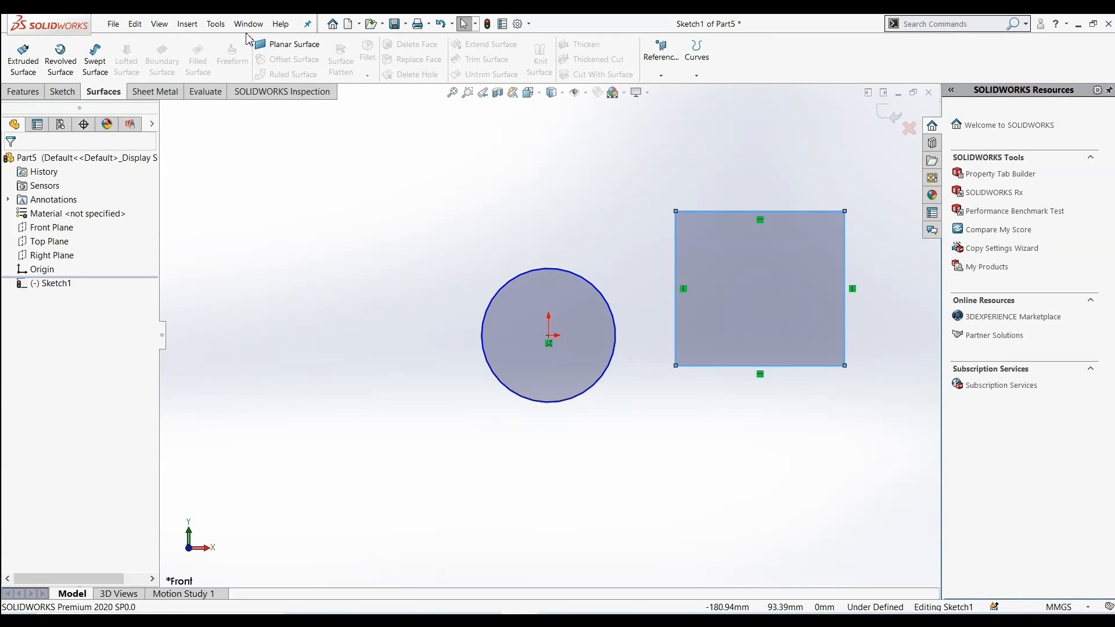
{"action": "left_click", "coordinate": [280, 52]}
{"action": "left_click", "coordinate": [12, 162]}
{"action": "scroll", "coordinate": [477, 236], "scroll_direction": "down", "scroll_amount": 1}
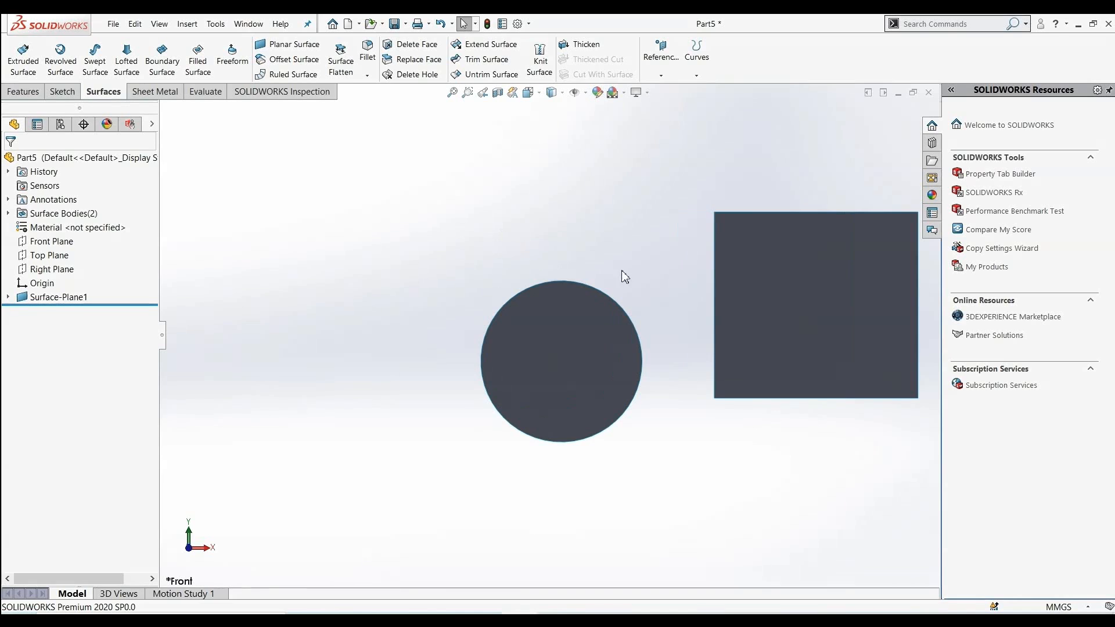
{"action": "scroll", "coordinate": [623, 273], "scroll_direction": "up", "scroll_amount": 2}
{"action": "scroll", "coordinate": [707, 333], "scroll_direction": "down", "scroll_amount": 1}
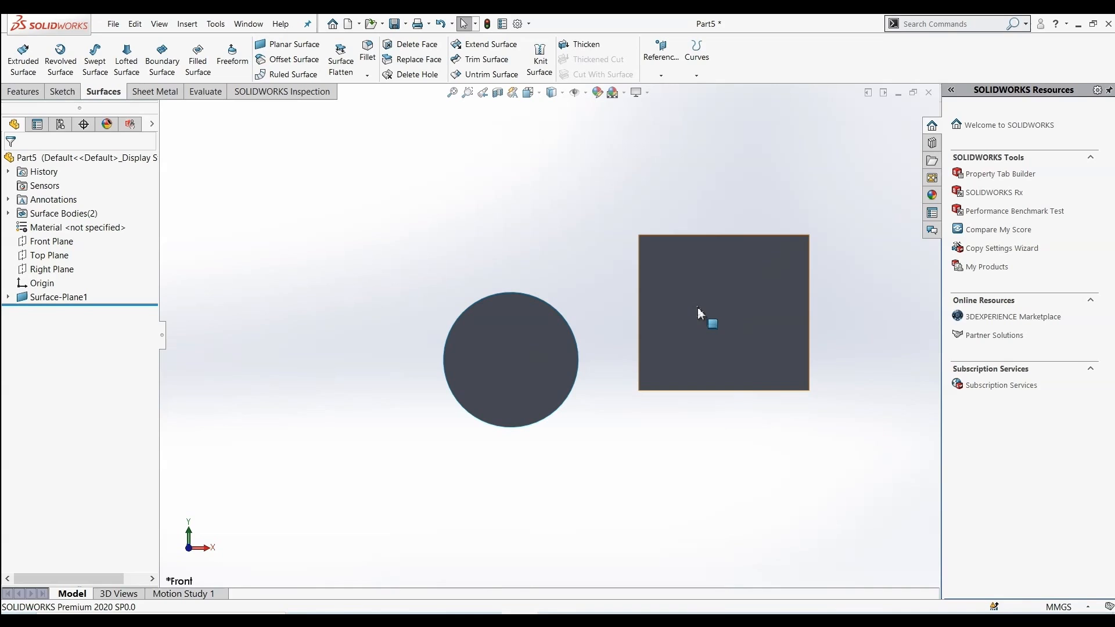
Start a new sketch on the square surface's face
{"action": "right_click", "coordinate": [726, 288]}
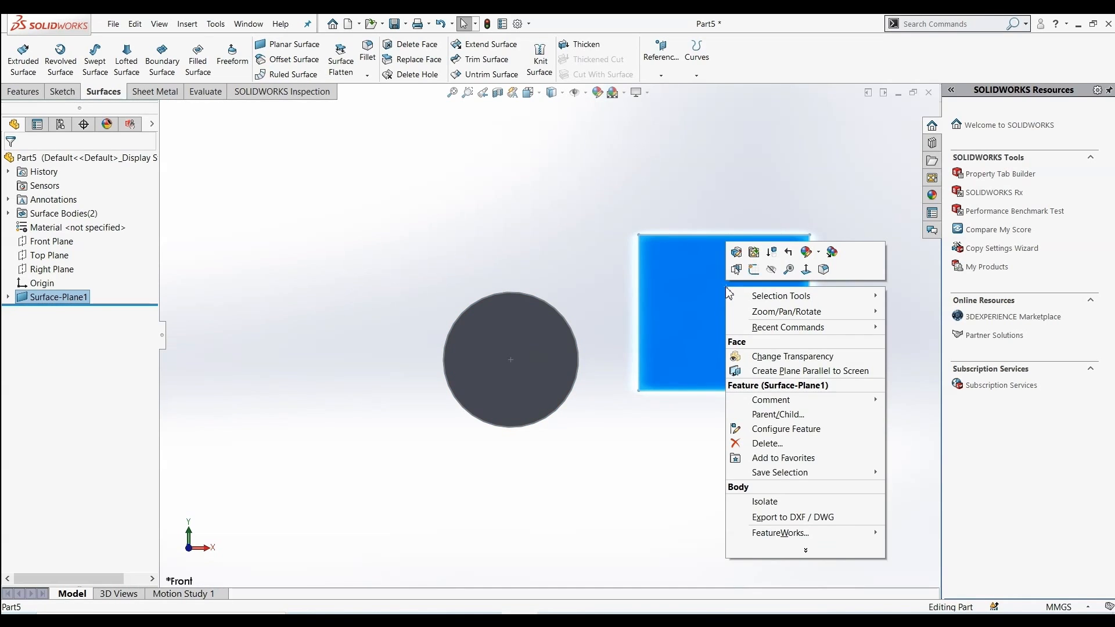
{"action": "left_click", "coordinate": [758, 270]}
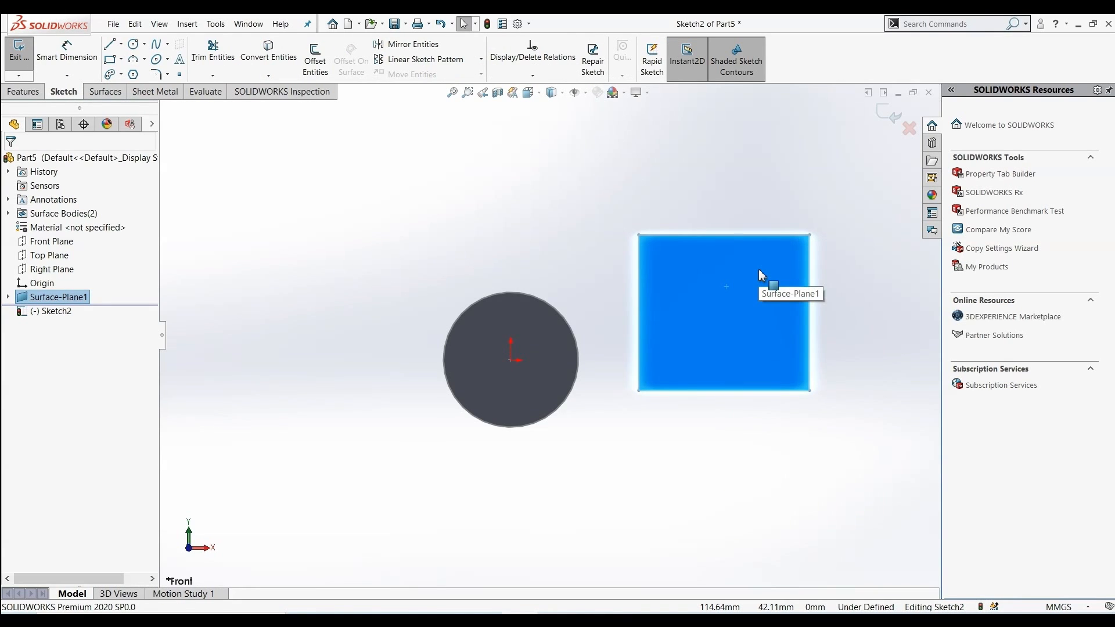
{"action": "scroll", "coordinate": [759, 269], "scroll_direction": "down", "scroll_amount": 2}
{"action": "scroll", "coordinate": [772, 265], "scroll_direction": "down", "scroll_amount": 1}
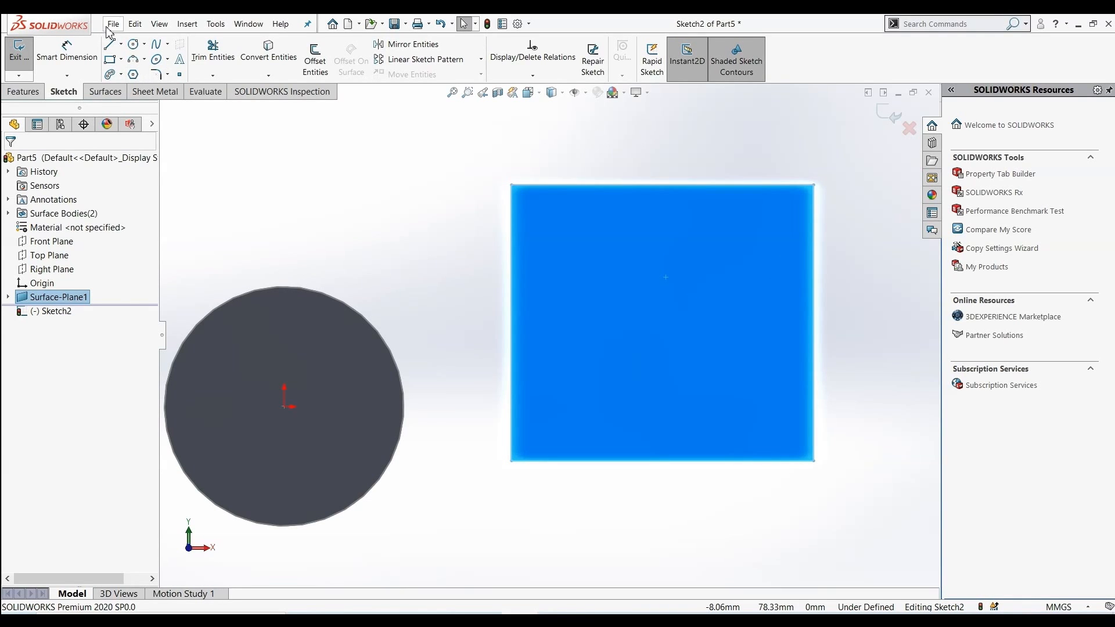
Draw a closed line profile over the square's right portion, forming a stepped outline with a protruding tab, and exit the sketch
{"action": "left_click", "coordinate": [111, 44]}
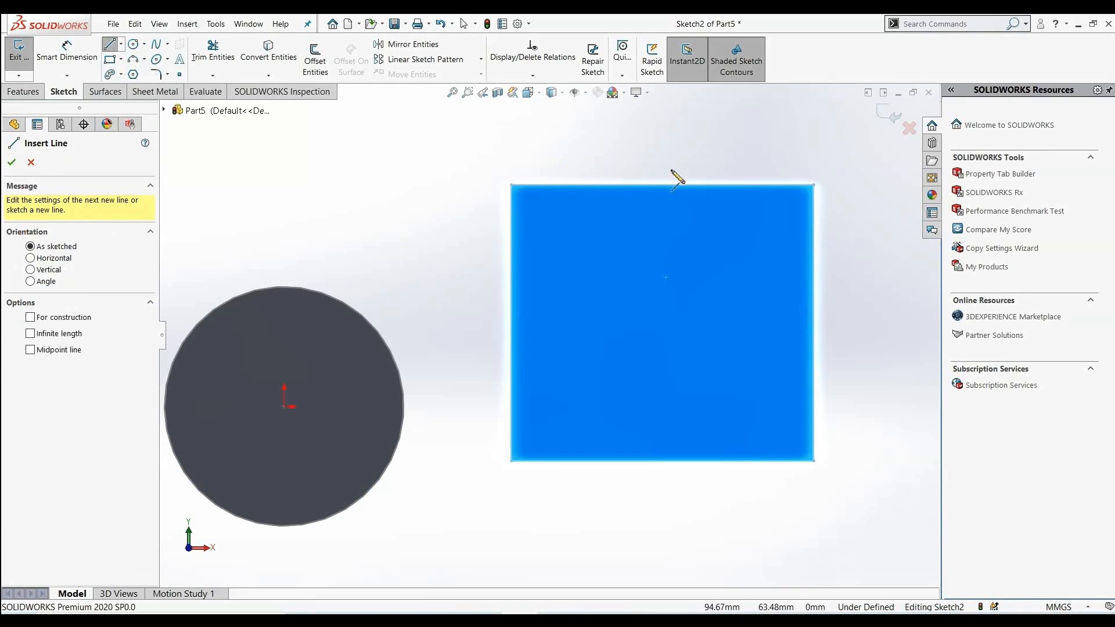
{"action": "left_click", "coordinate": [813, 185]}
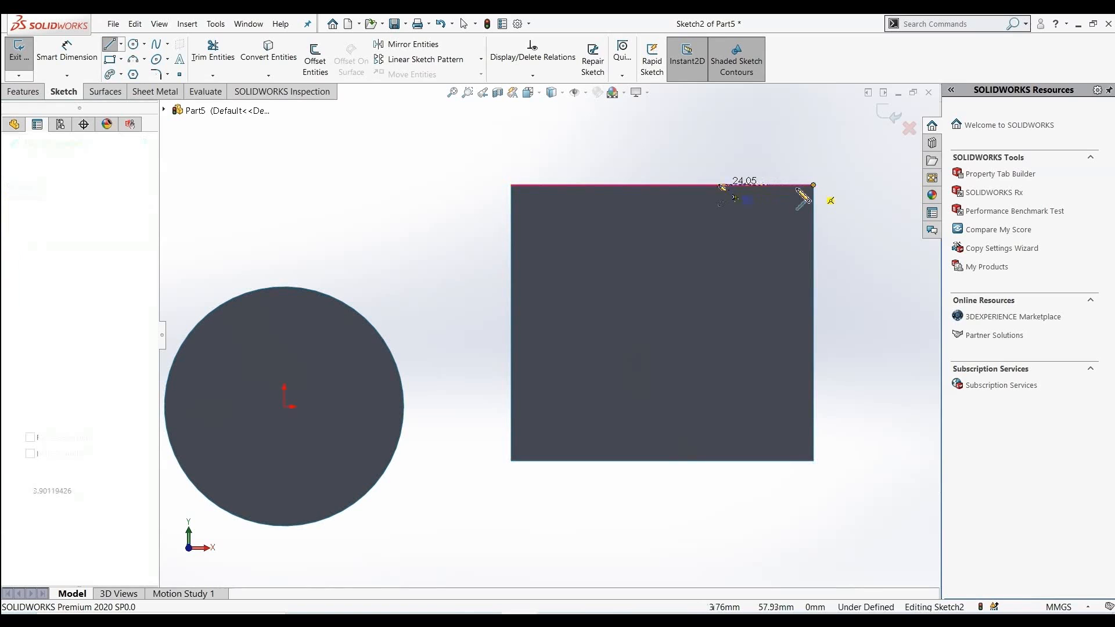
{"action": "left_click", "coordinate": [712, 185]}
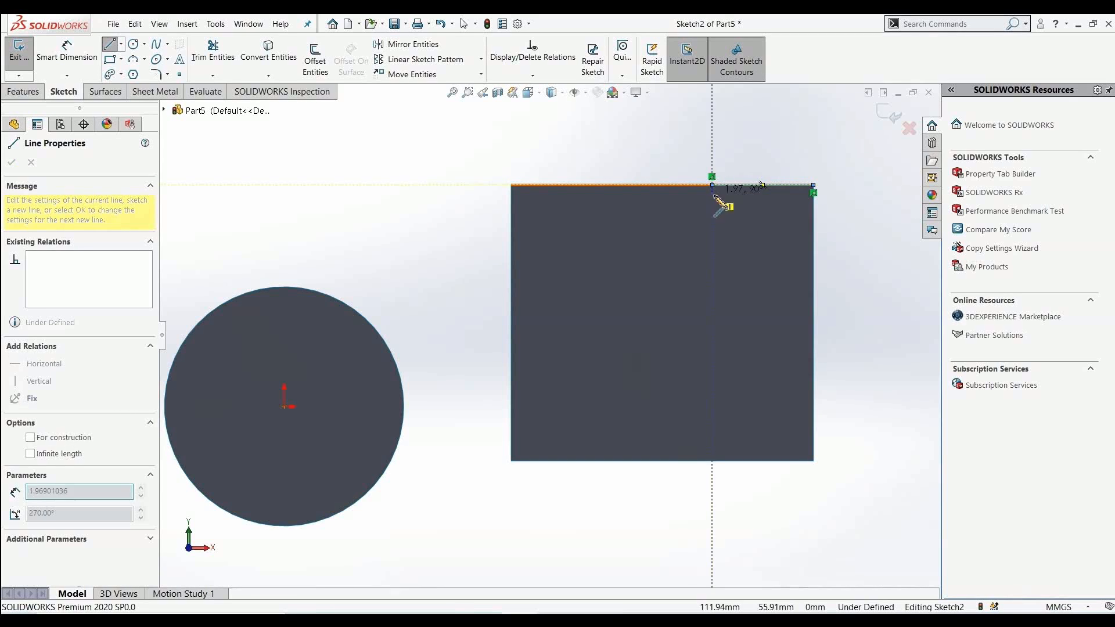
{"action": "left_click", "coordinate": [711, 319]}
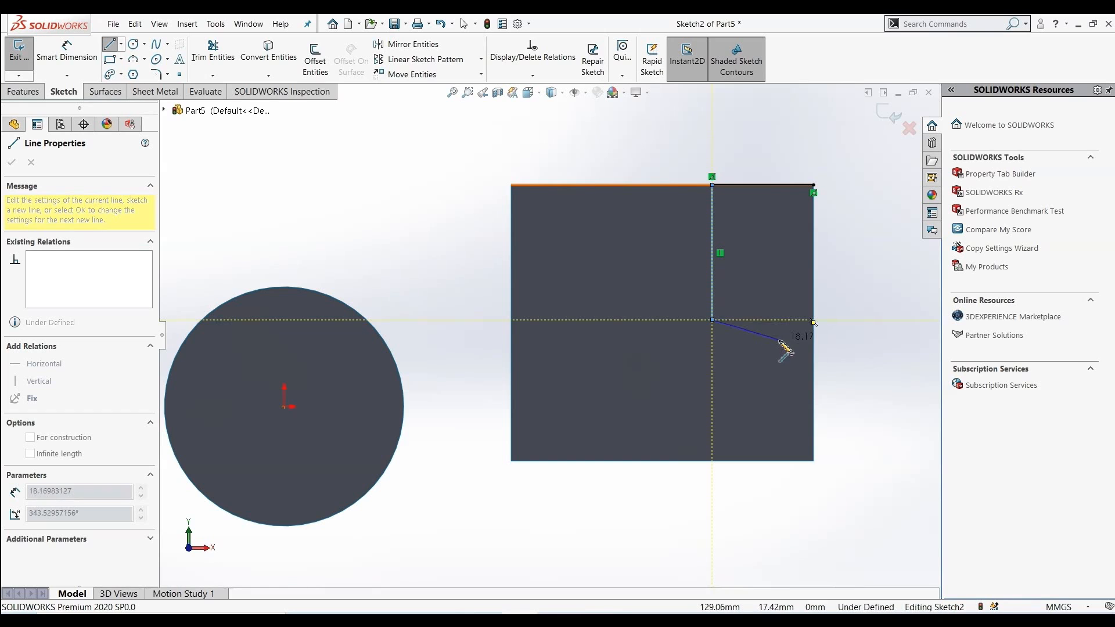
{"action": "left_click", "coordinate": [772, 320]}
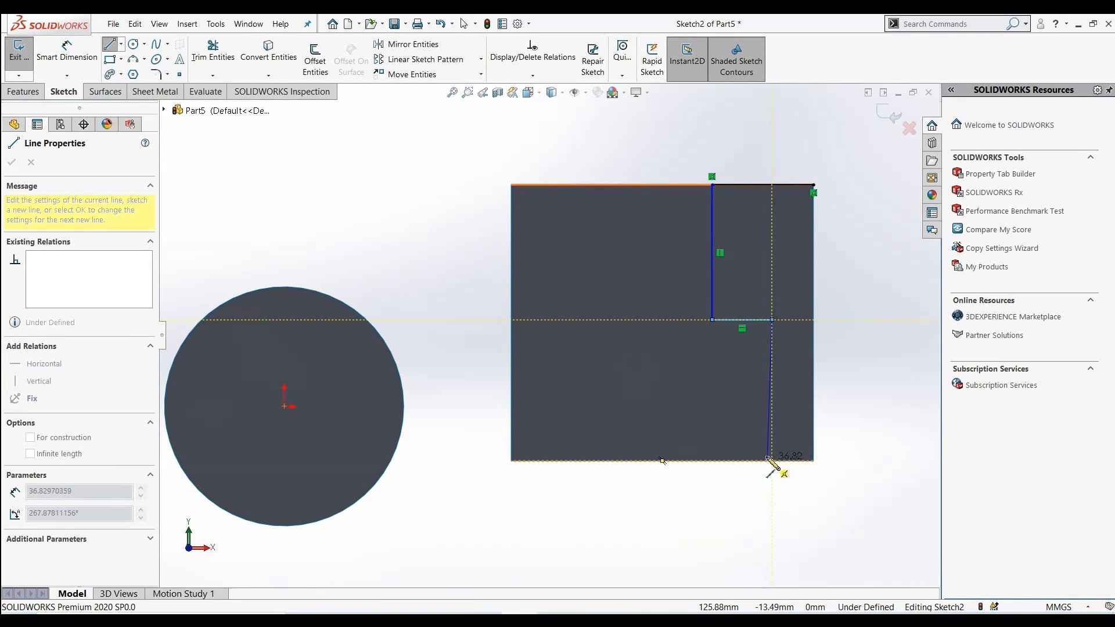
{"action": "left_click", "coordinate": [771, 401]}
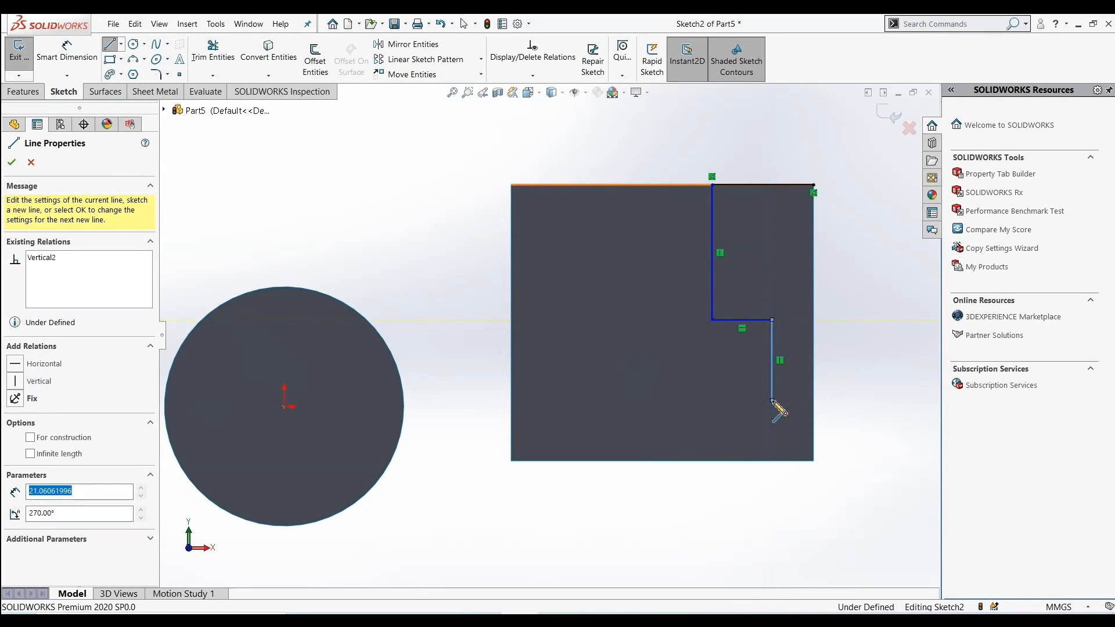
{"action": "left_click", "coordinate": [712, 401]}
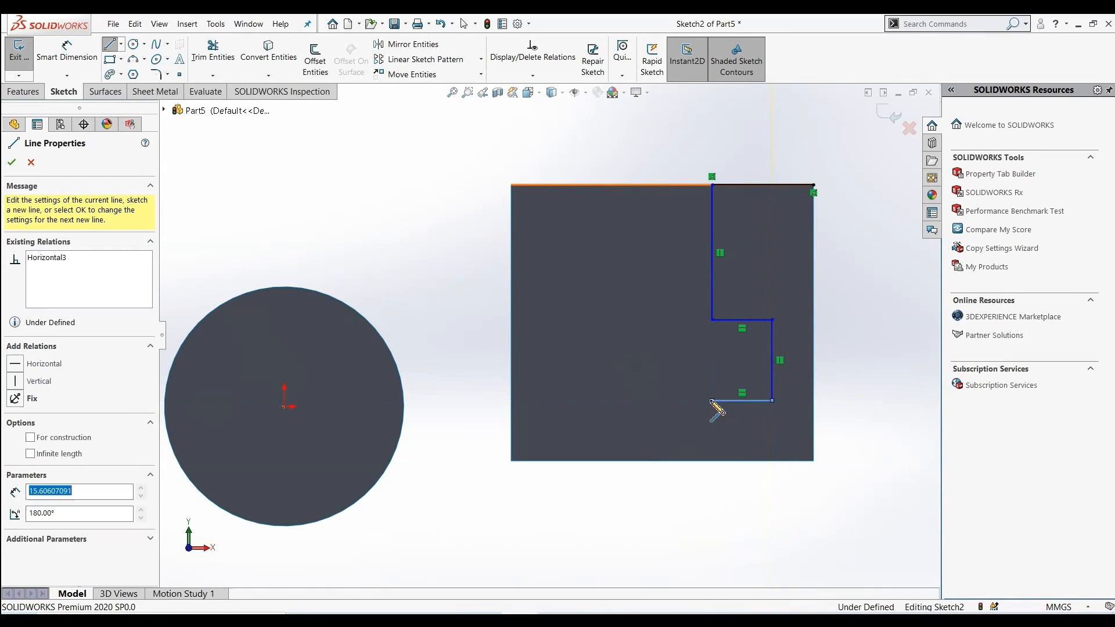
{"action": "left_click", "coordinate": [712, 461]}
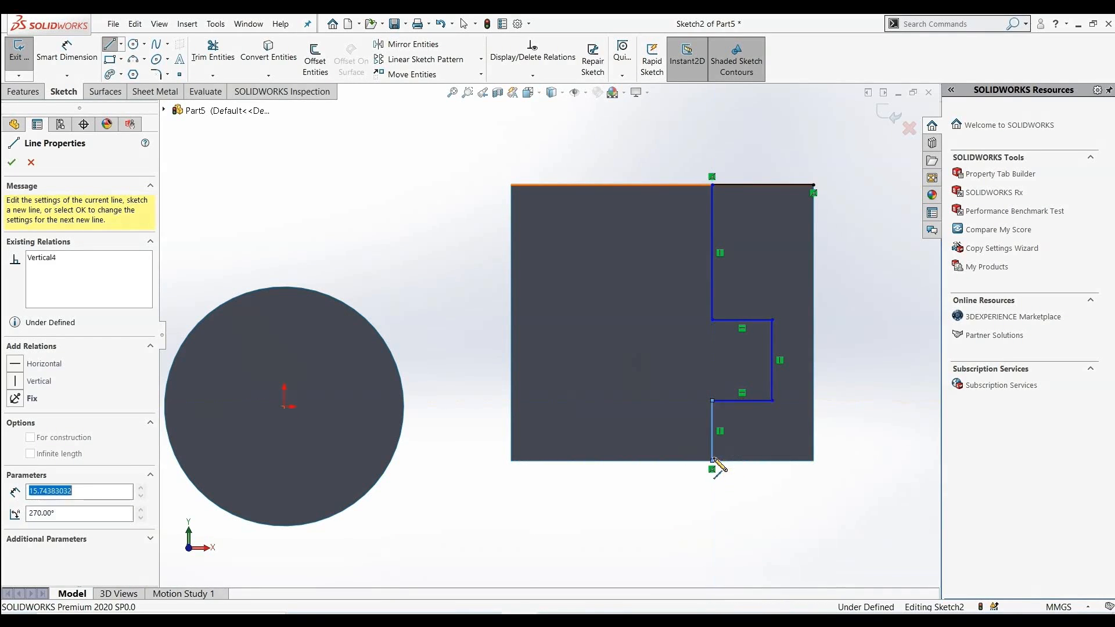
{"action": "left_click", "coordinate": [814, 461]}
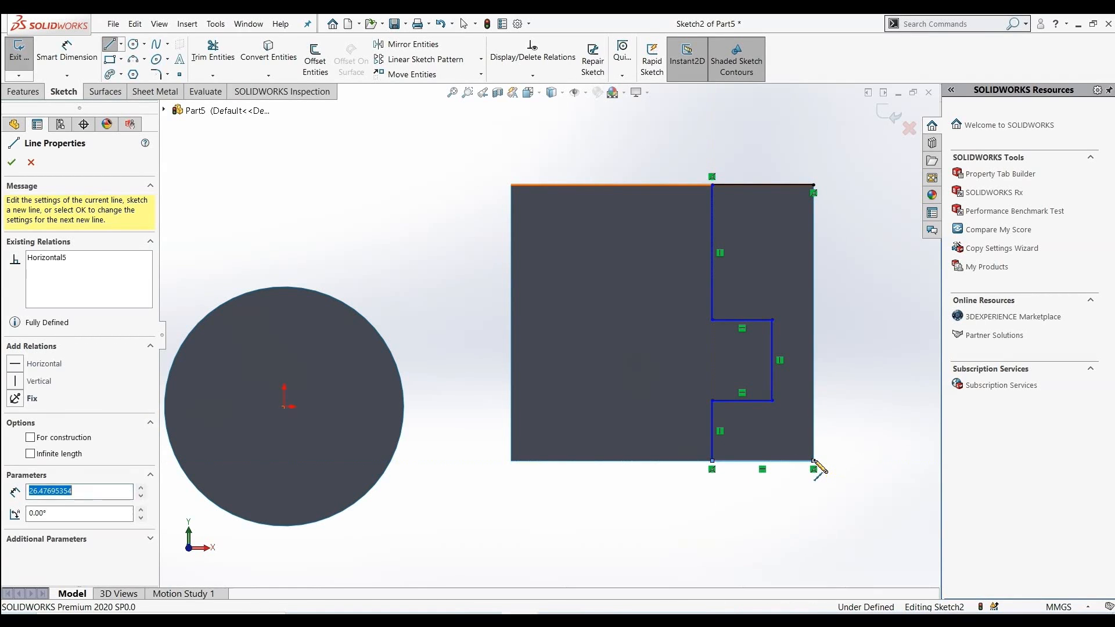
{"action": "left_click", "coordinate": [814, 185]}
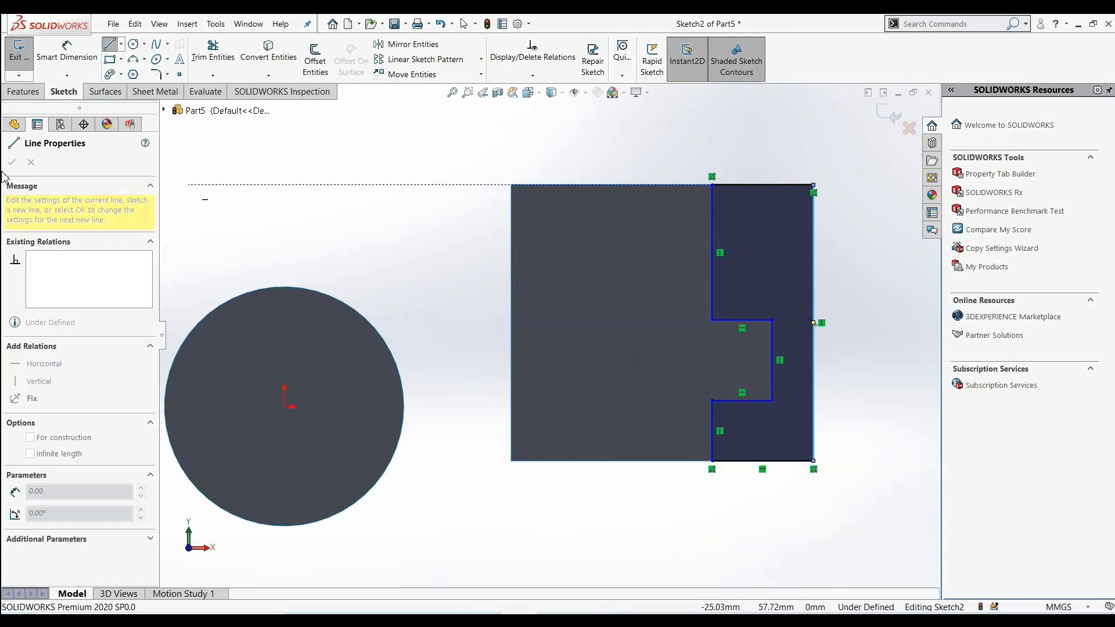
{"action": "left_click", "coordinate": [887, 121]}
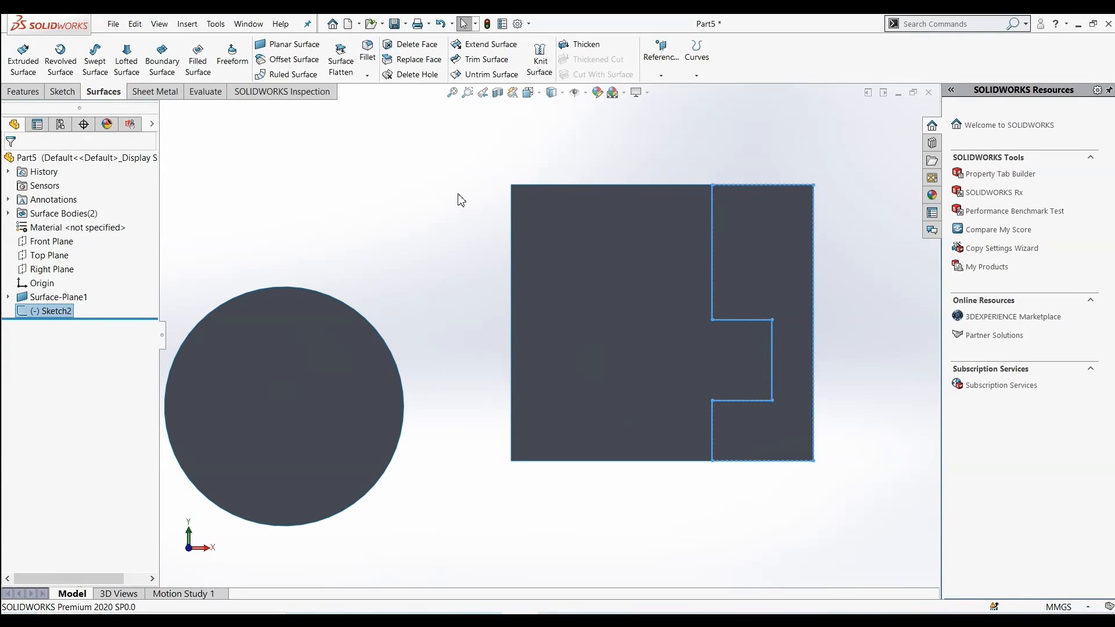
Trim the square surface with the sketch keeping the left piece, then undo the trim
{"action": "left_click", "coordinate": [482, 60]}
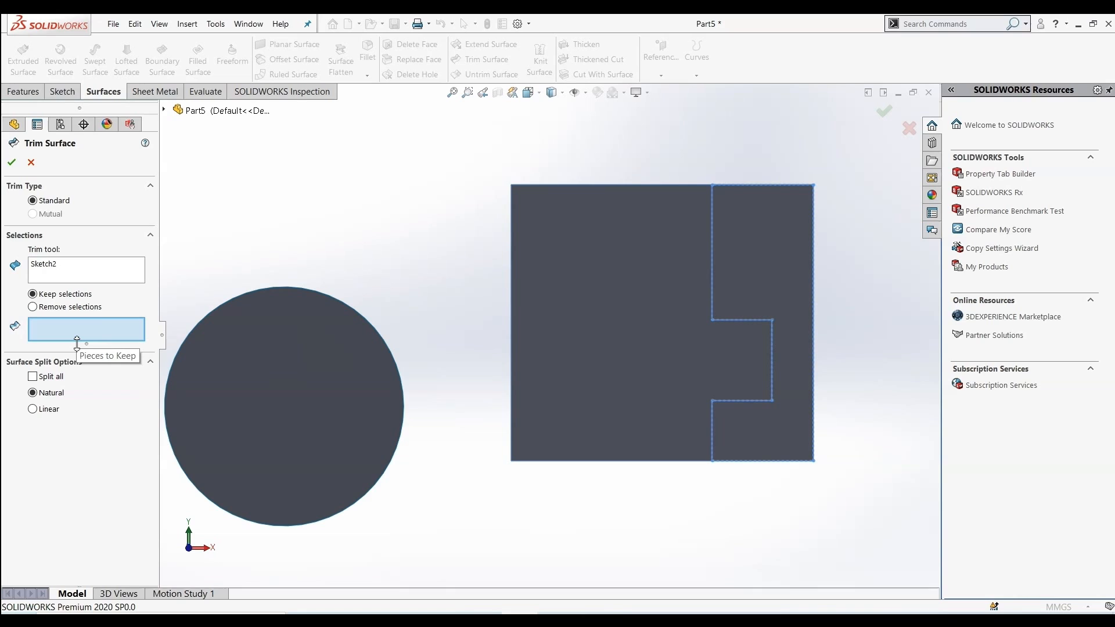
{"action": "left_click", "coordinate": [619, 318]}
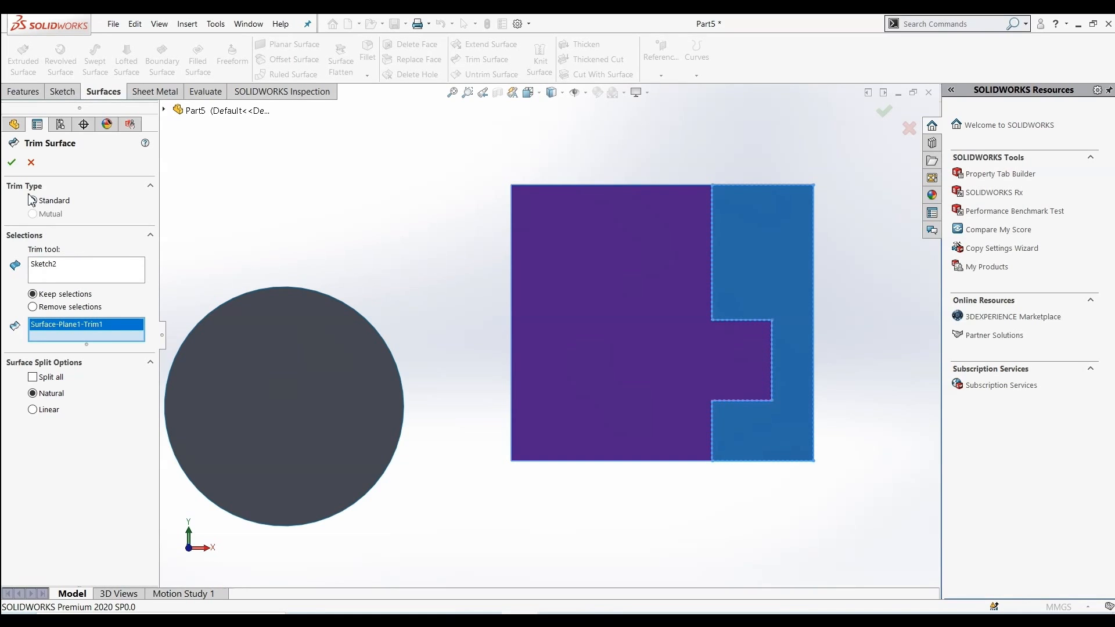
{"action": "left_click", "coordinate": [13, 163]}
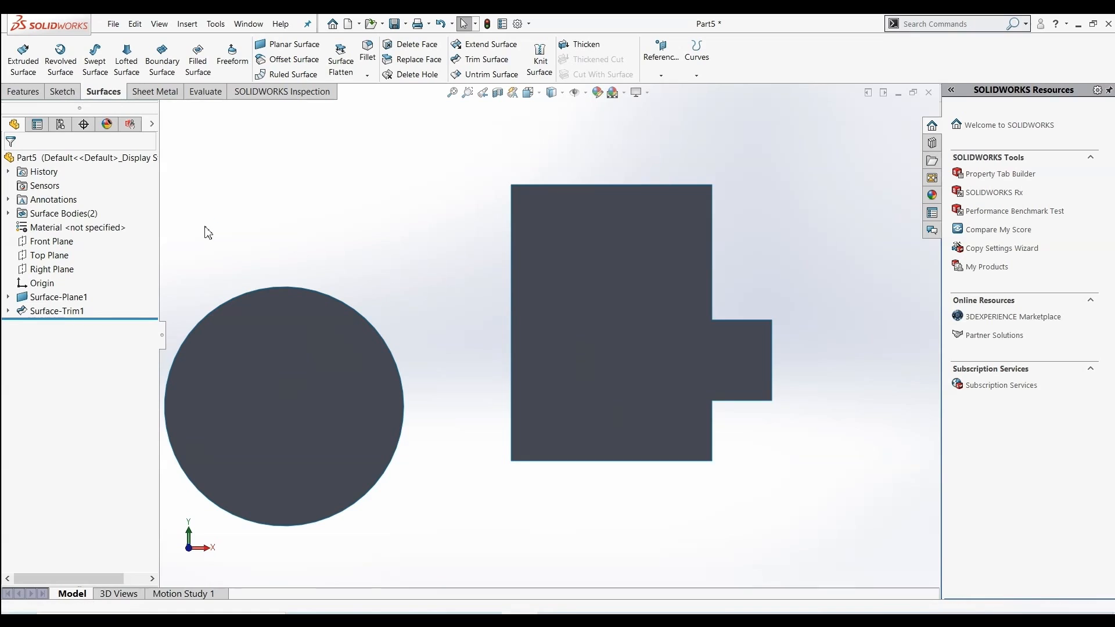
{"action": "key", "text": "ctrl+z"}
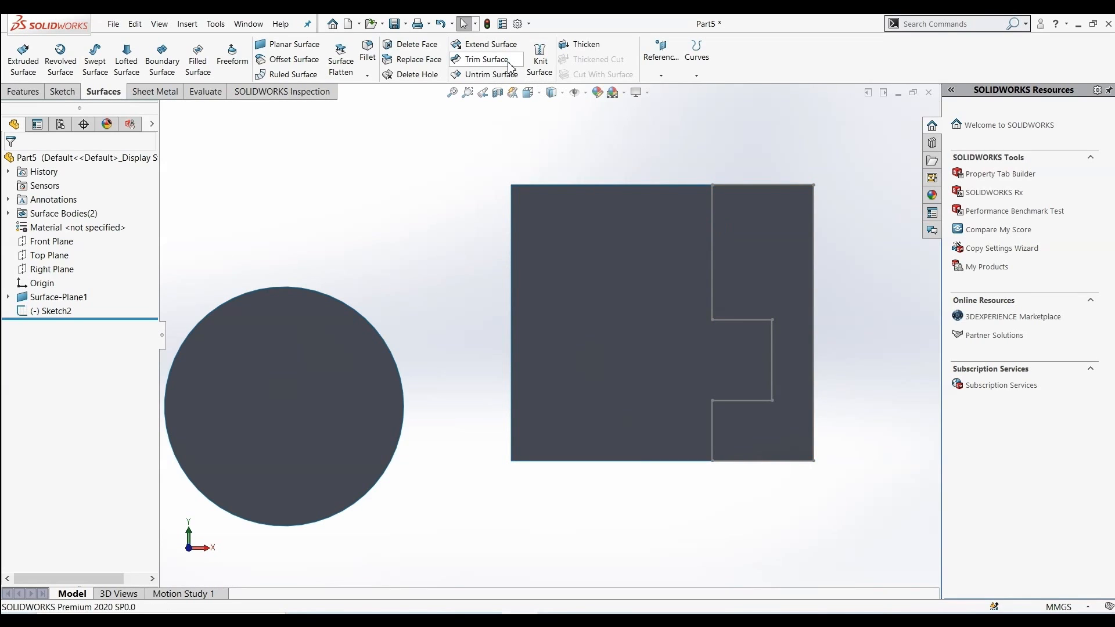
Trim the square surface with Sketch2, removing the left piece so only the stepped right strip remains
{"action": "left_click", "coordinate": [509, 65]}
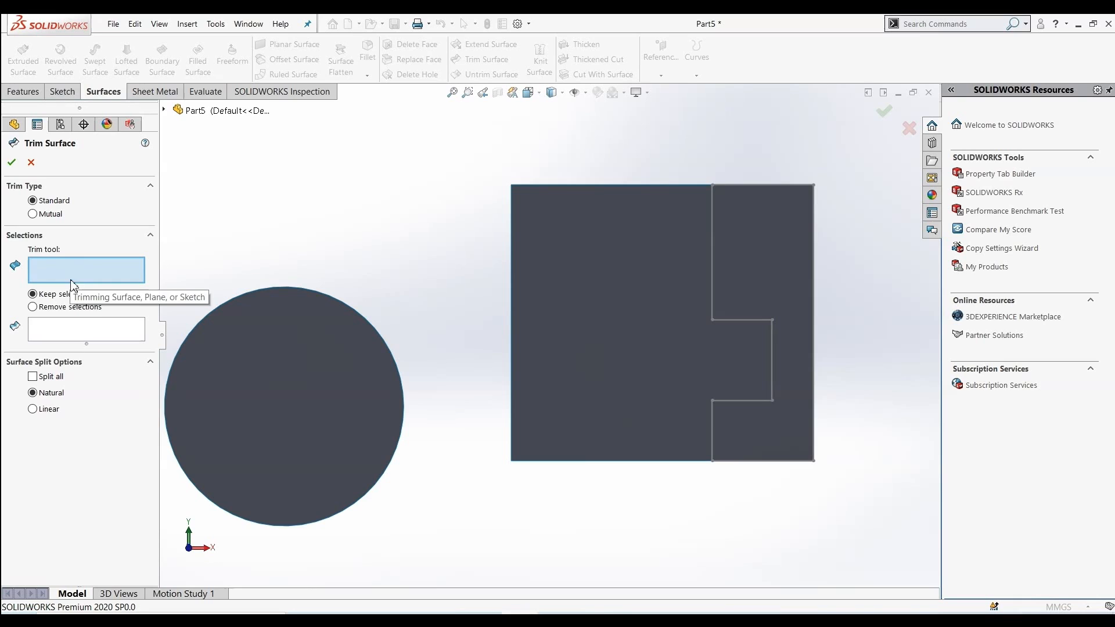
{"action": "left_click", "coordinate": [770, 336]}
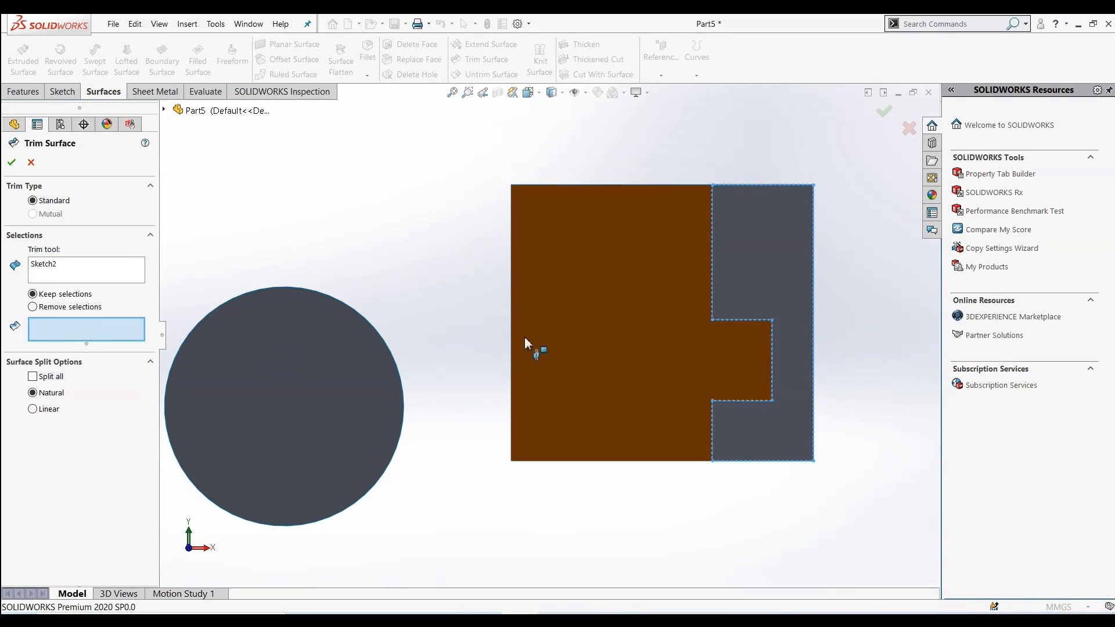
{"action": "left_click", "coordinate": [557, 327]}
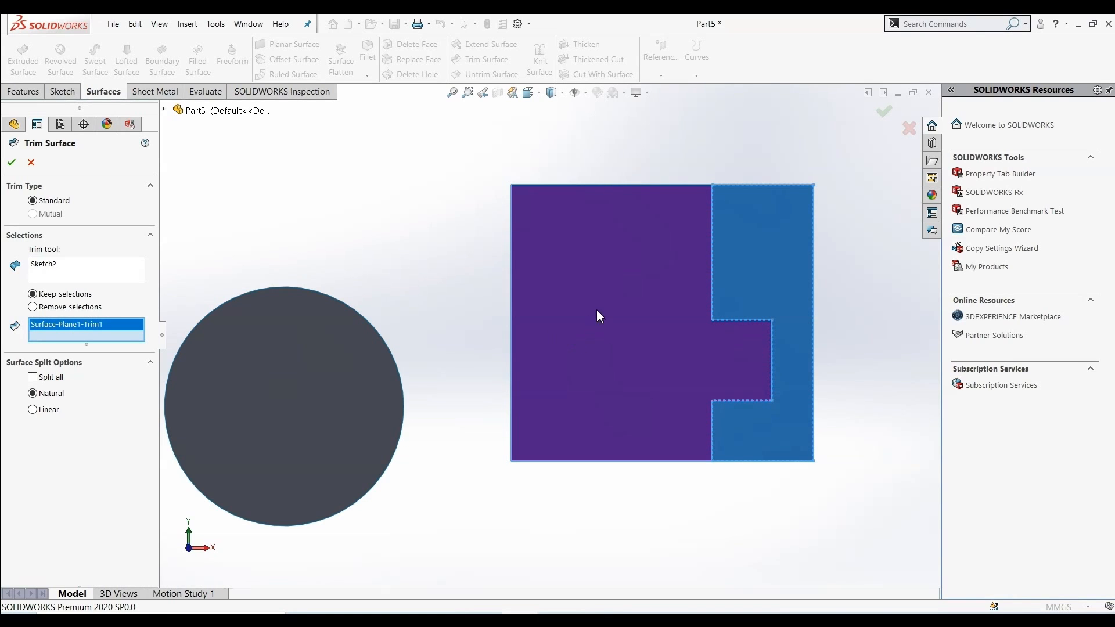
{"action": "left_click", "coordinate": [34, 310]}
{"action": "left_click", "coordinate": [11, 162]}
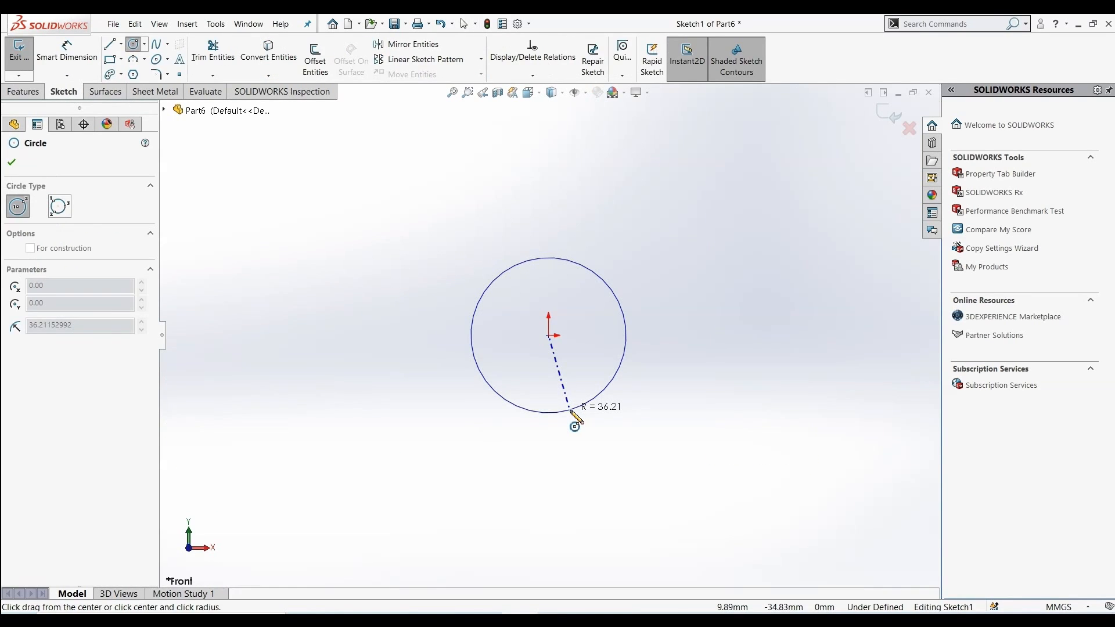
In a new part, sketch a circle centred on the origin on the Front Plane, radius about 36 mm
{"action": "left_click", "coordinate": [570, 411]}
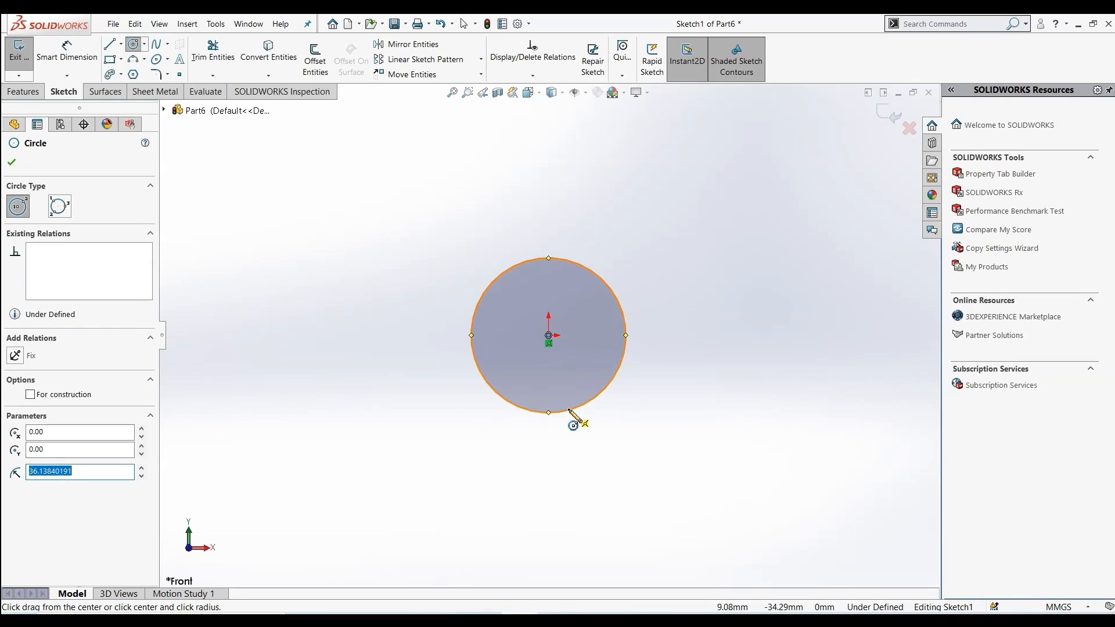
{"action": "left_click", "coordinate": [22, 92]}
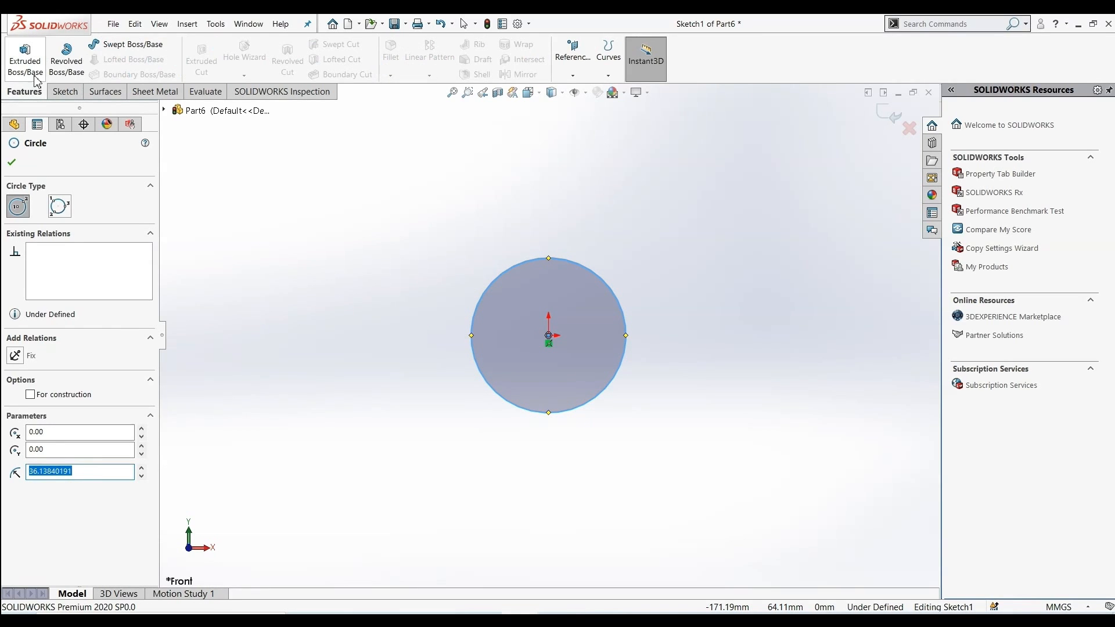
{"action": "left_click", "coordinate": [106, 92]}
Extrude the circle into a cylindrical surface
{"action": "left_click", "coordinate": [37, 56]}
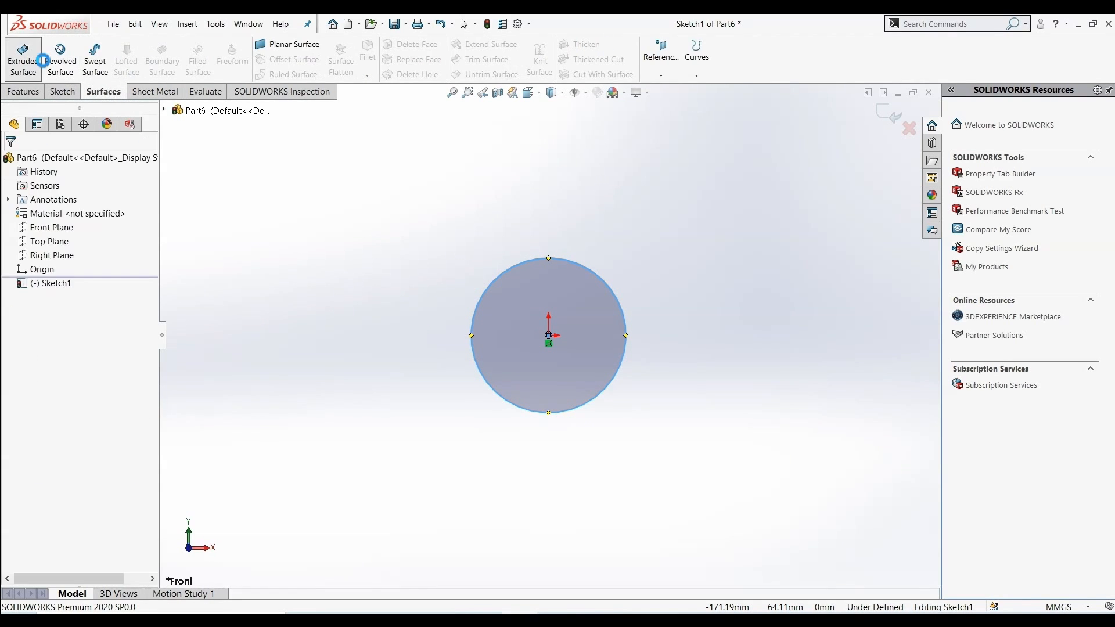
{"action": "left_click_drag", "start_coordinate": [523, 369], "coordinate": [206, 517]}
{"action": "left_click", "coordinate": [12, 165]}
Start a sketch on the Top Plane
{"action": "middle_click_drag", "start_coordinate": [349, 290], "coordinate": [342, 255]}
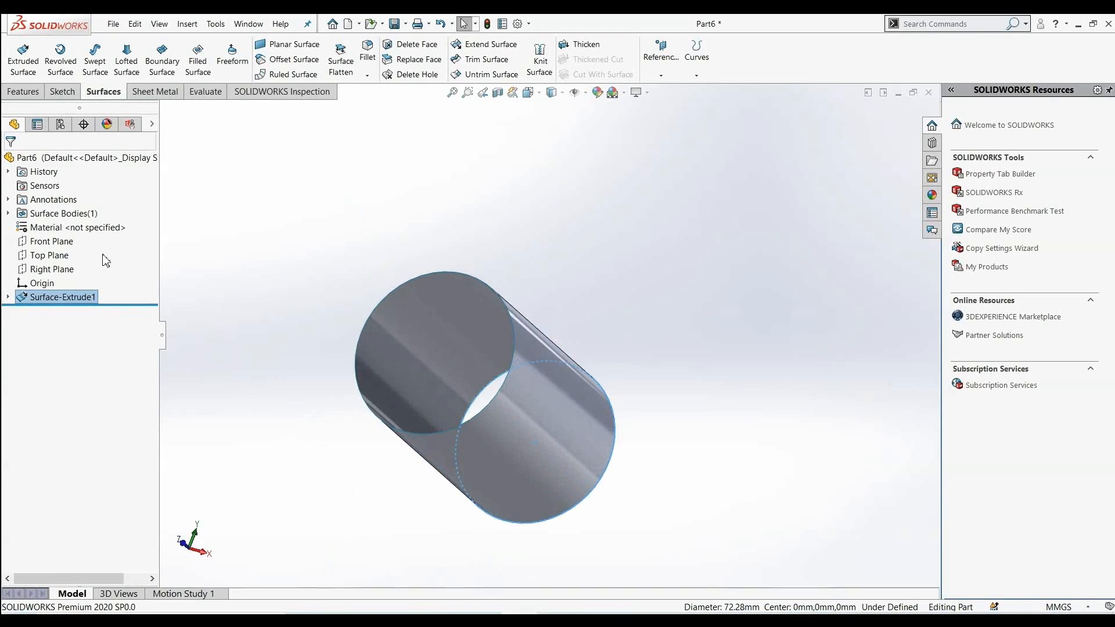
{"action": "left_click", "coordinate": [56, 257]}
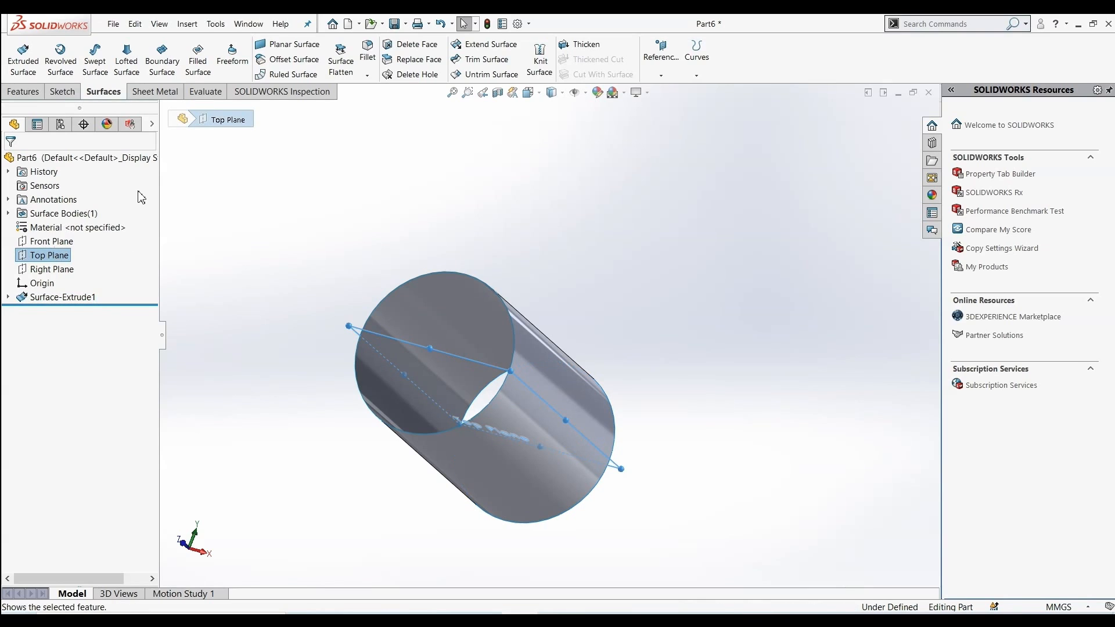
{"action": "right_click", "coordinate": [54, 257]}
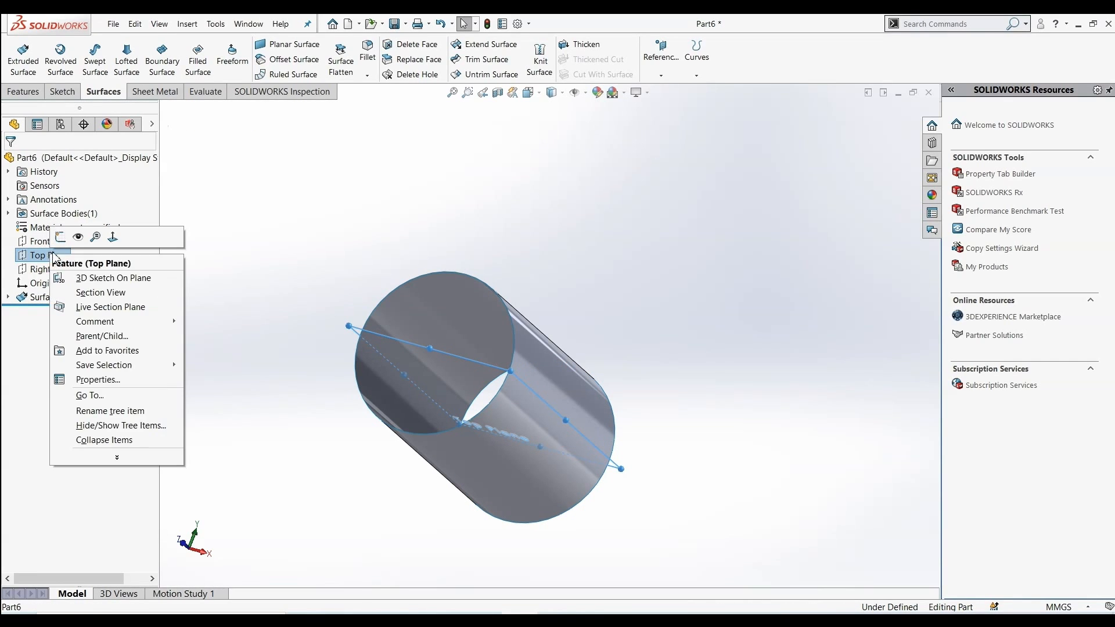
{"action": "left_click", "coordinate": [61, 236]}
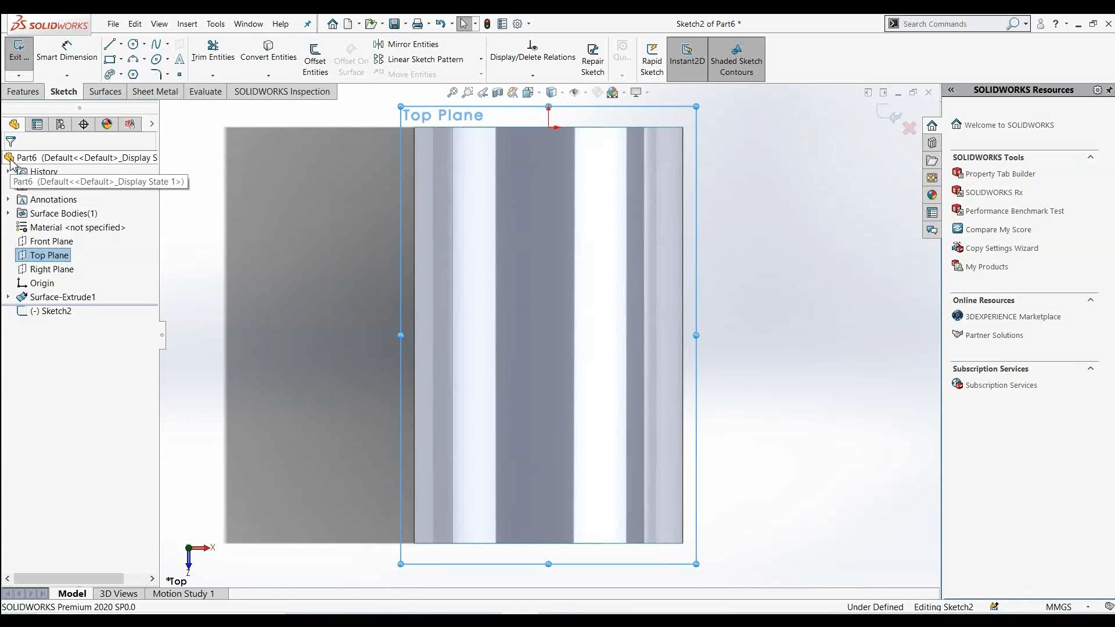
Sketch a wavy spline across the cylinder and exit the sketch
{"action": "left_click", "coordinate": [156, 45]}
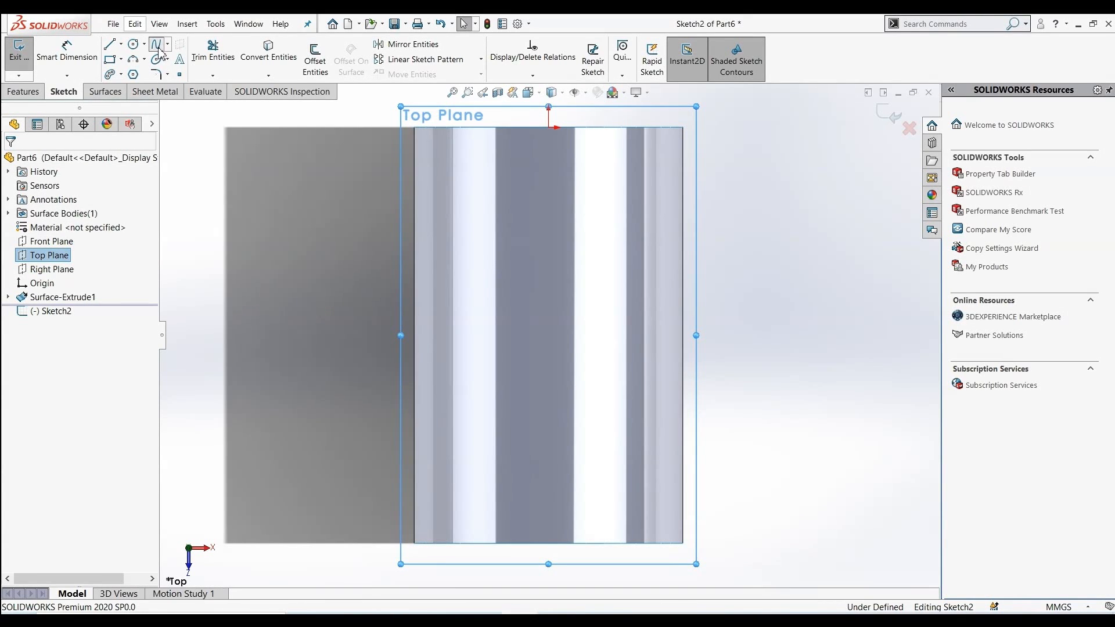
{"action": "left_click", "coordinate": [393, 336]}
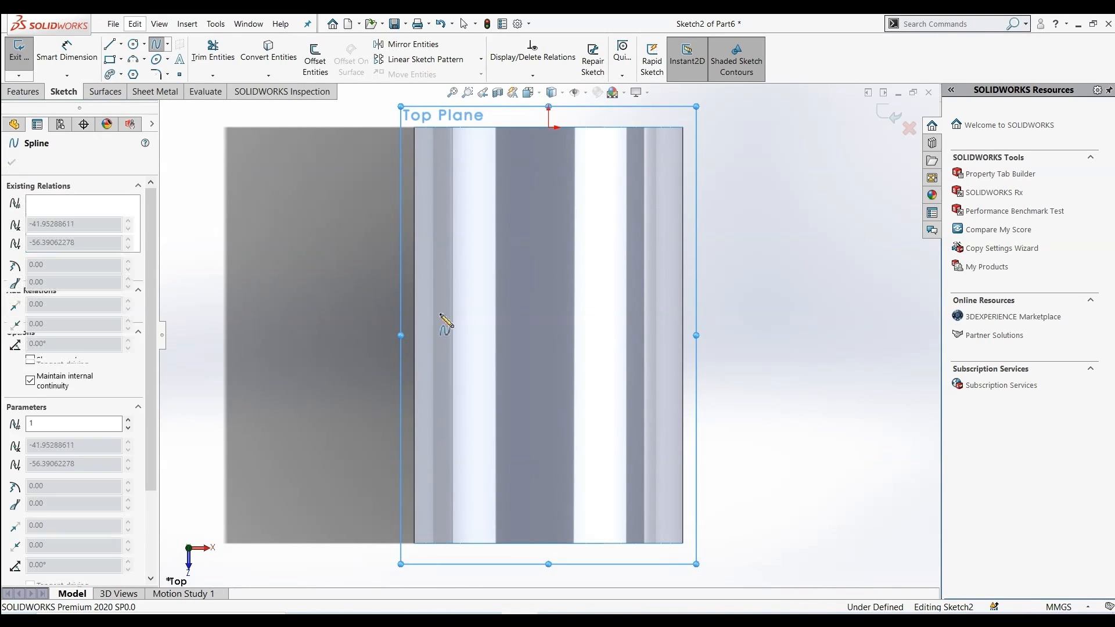
{"action": "left_click", "coordinate": [501, 285]}
{"action": "left_click", "coordinate": [613, 351]}
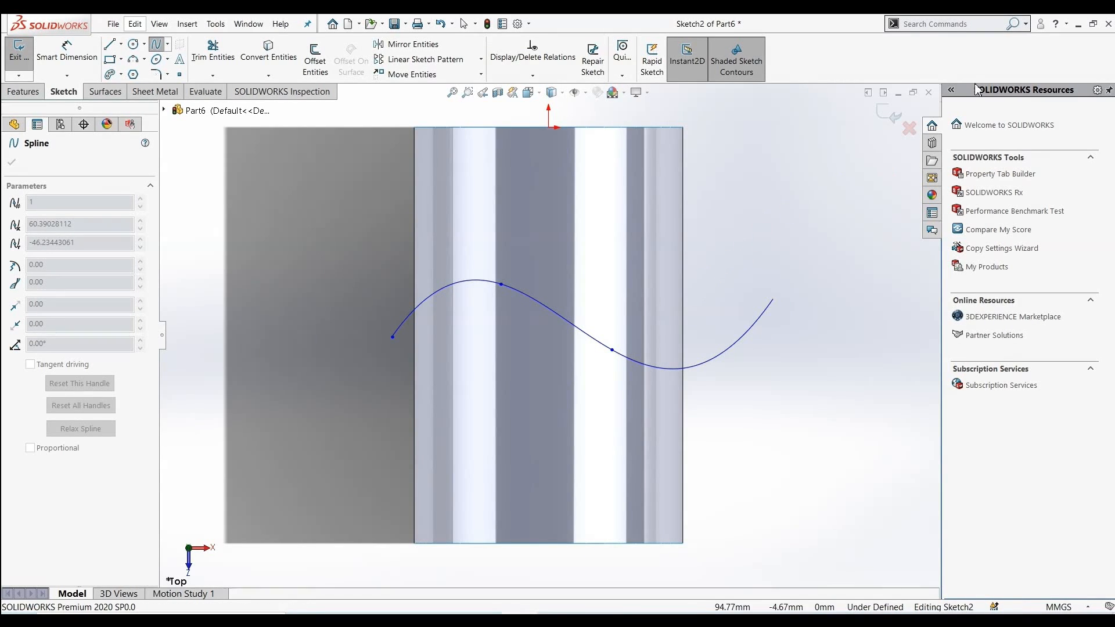
{"action": "left_click", "coordinate": [893, 120]}
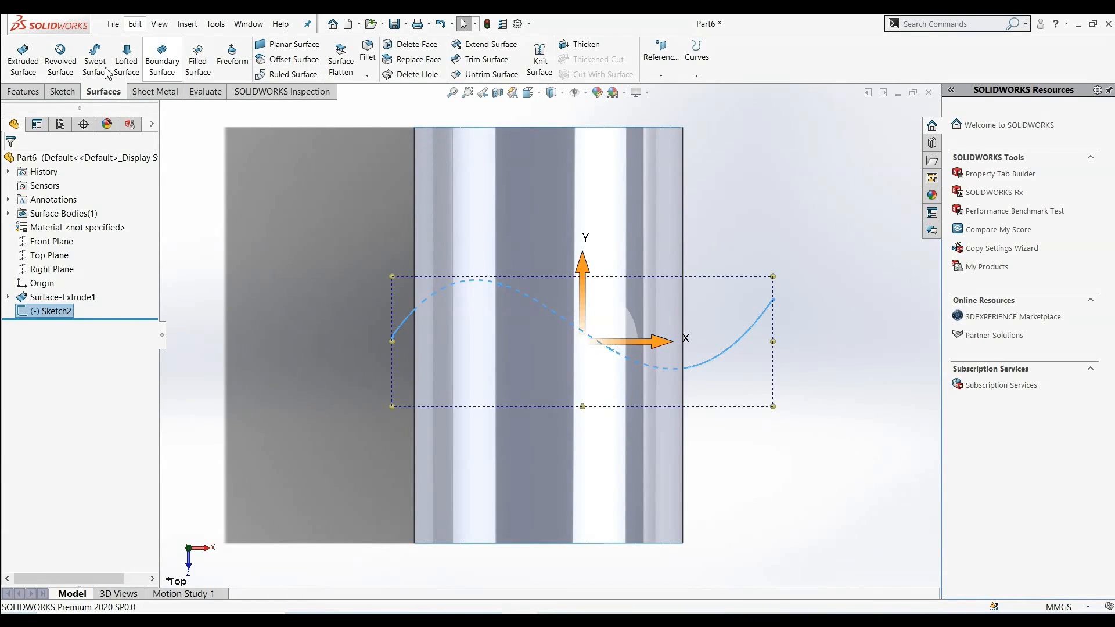
Extrude the spline as a surface, mid plane, 112 mm
{"action": "left_click", "coordinate": [36, 75]}
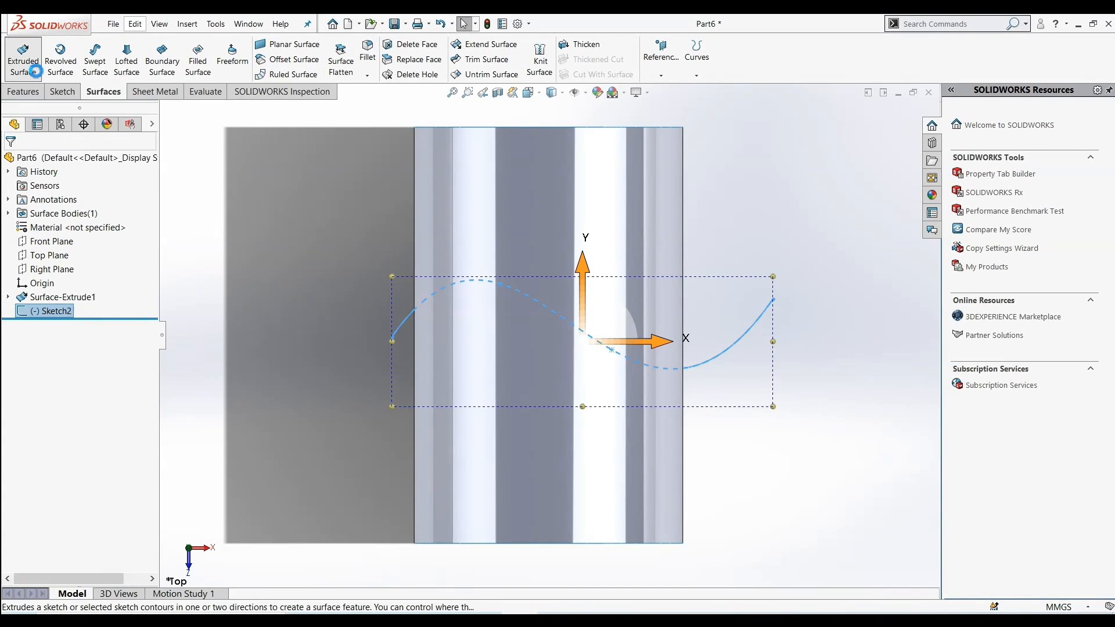
{"action": "middle_click_drag", "start_coordinate": [256, 318], "coordinate": [314, 269]}
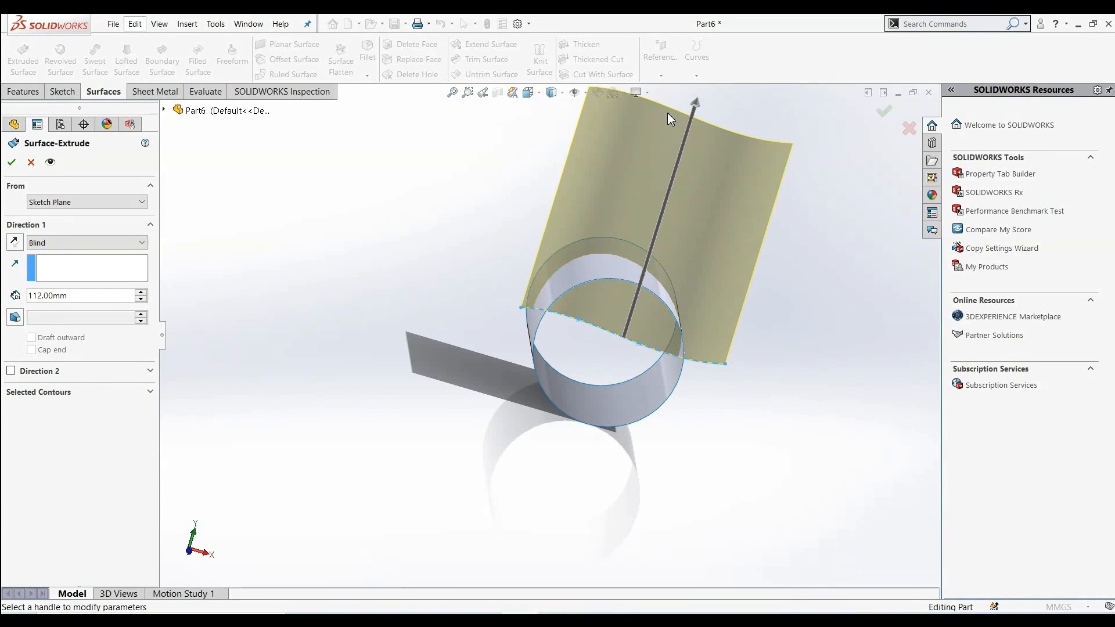
{"action": "left_click", "coordinate": [46, 242]}
{"action": "left_click", "coordinate": [65, 307]}
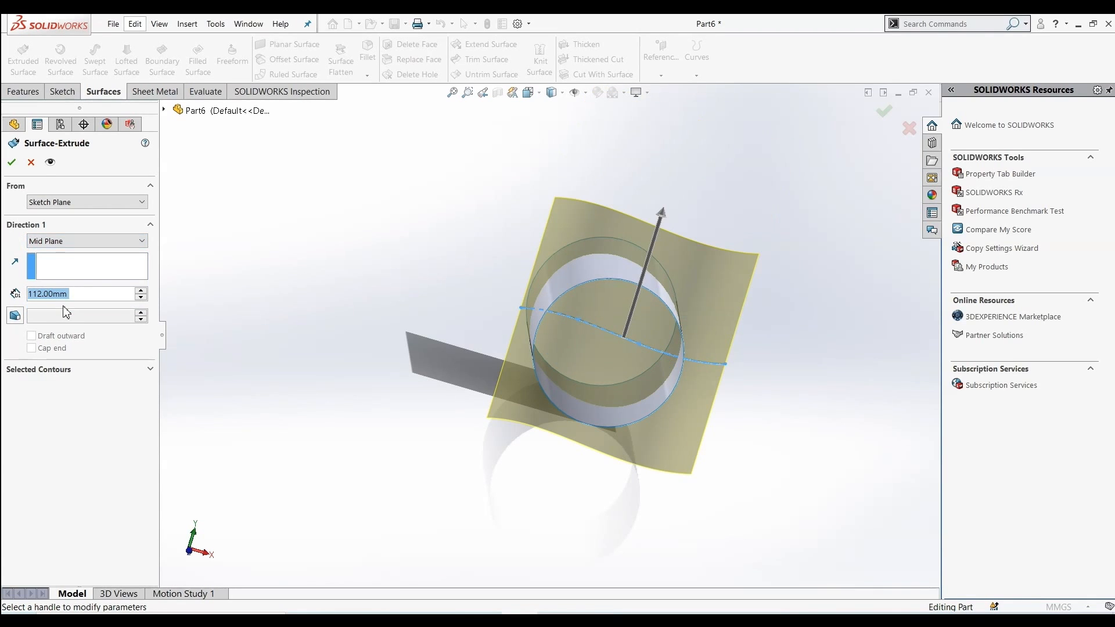
{"action": "middle_click_drag", "start_coordinate": [322, 358], "coordinate": [352, 273]}
{"action": "left_click", "coordinate": [12, 164]}
Trim the wavy surface with the cylinder as the trim tool, removing the portion inside the cylinder
{"action": "middle_click_drag", "start_coordinate": [396, 413], "coordinate": [354, 322]}
{"action": "scroll", "coordinate": [357, 320], "scroll_direction": "down", "scroll_amount": 2}
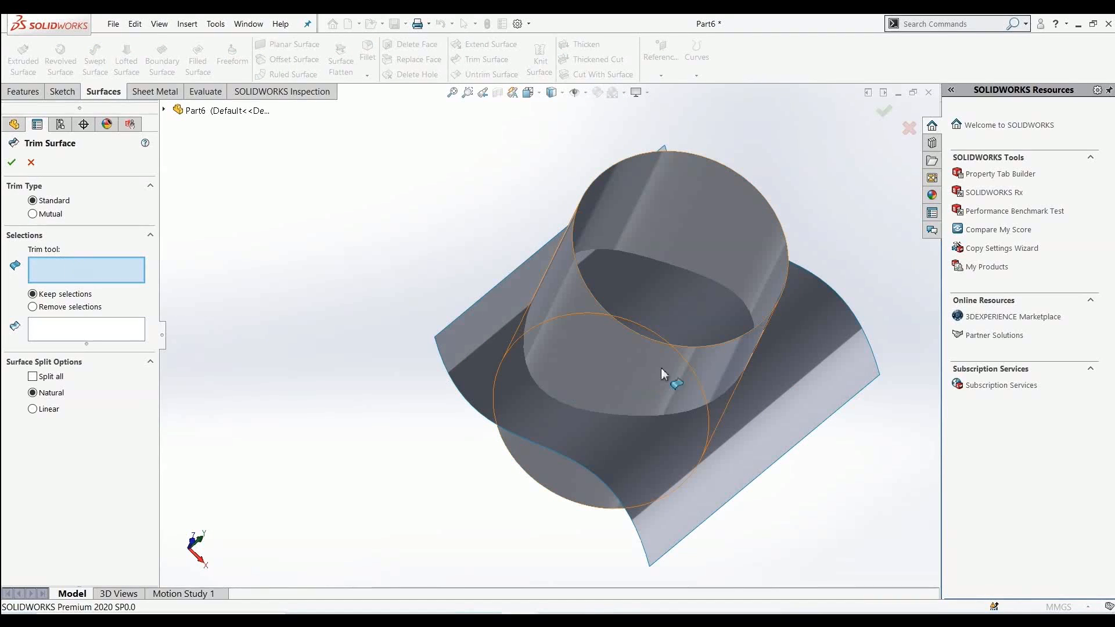
{"action": "left_click", "coordinate": [707, 238]}
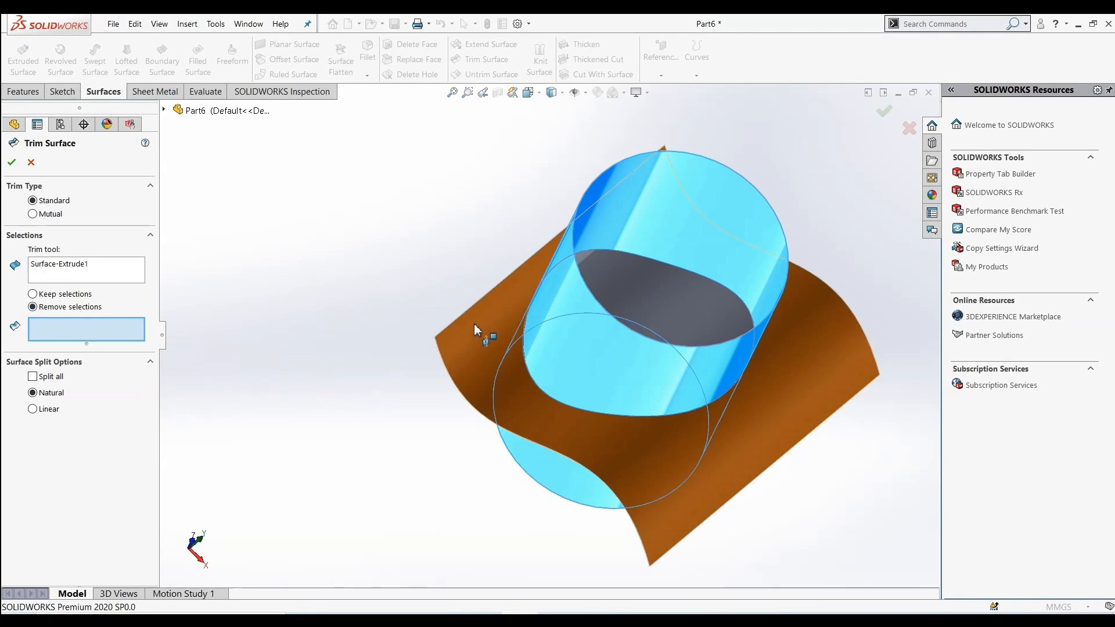
{"action": "left_click", "coordinate": [686, 294]}
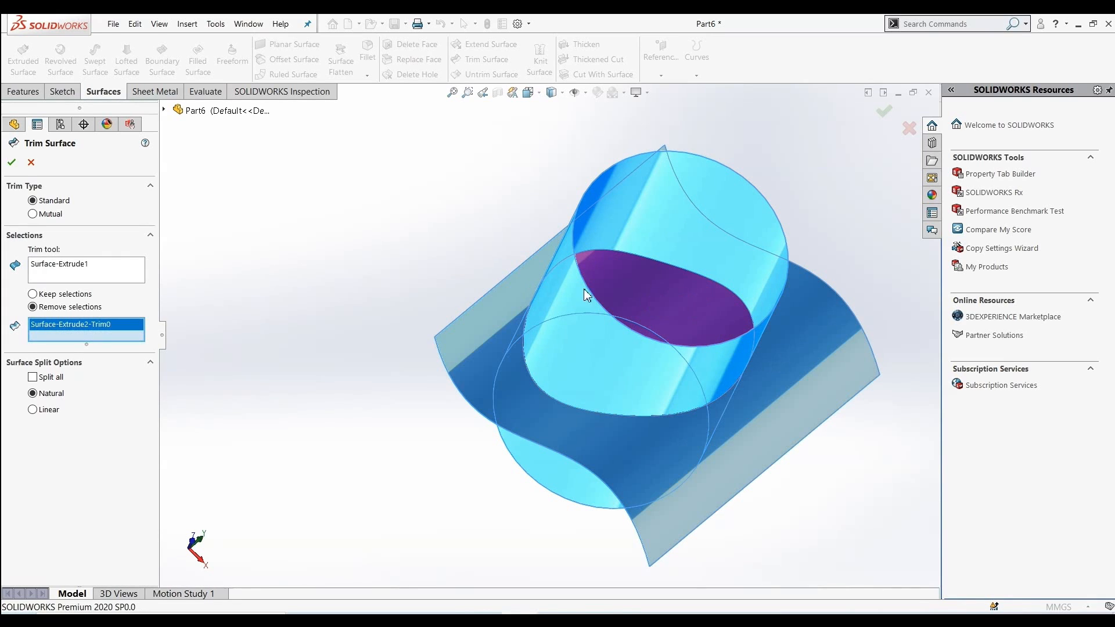
{"action": "left_click", "coordinate": [12, 163]}
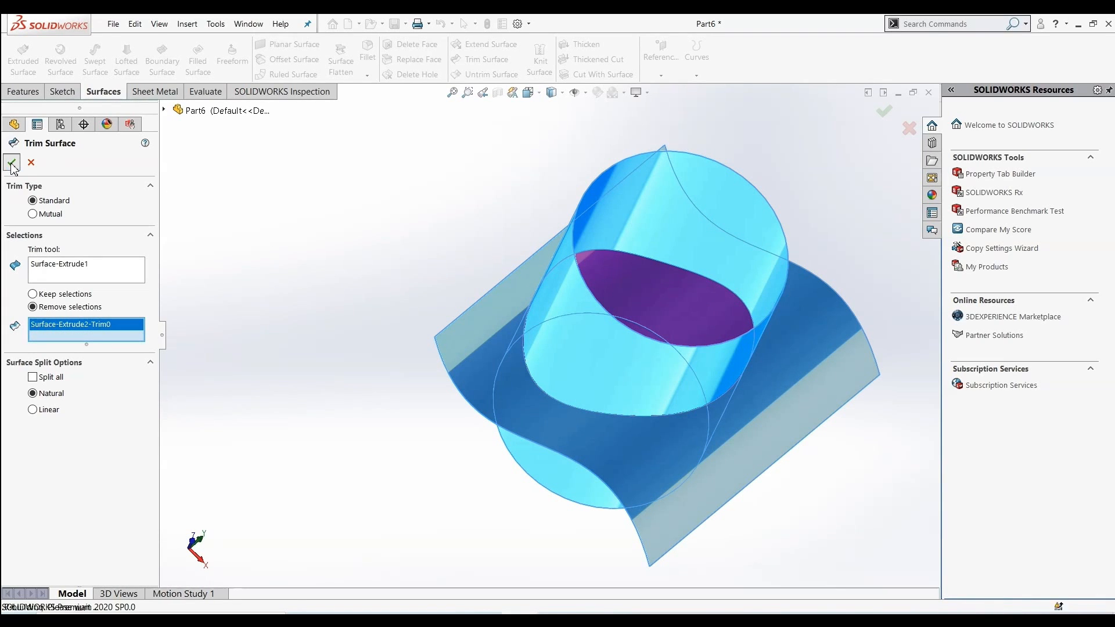
Untrim the cylinder and the trimmed wavy surface faces by 5%, merging with the original
{"action": "middle_click_drag", "start_coordinate": [349, 246], "coordinate": [518, 330]}
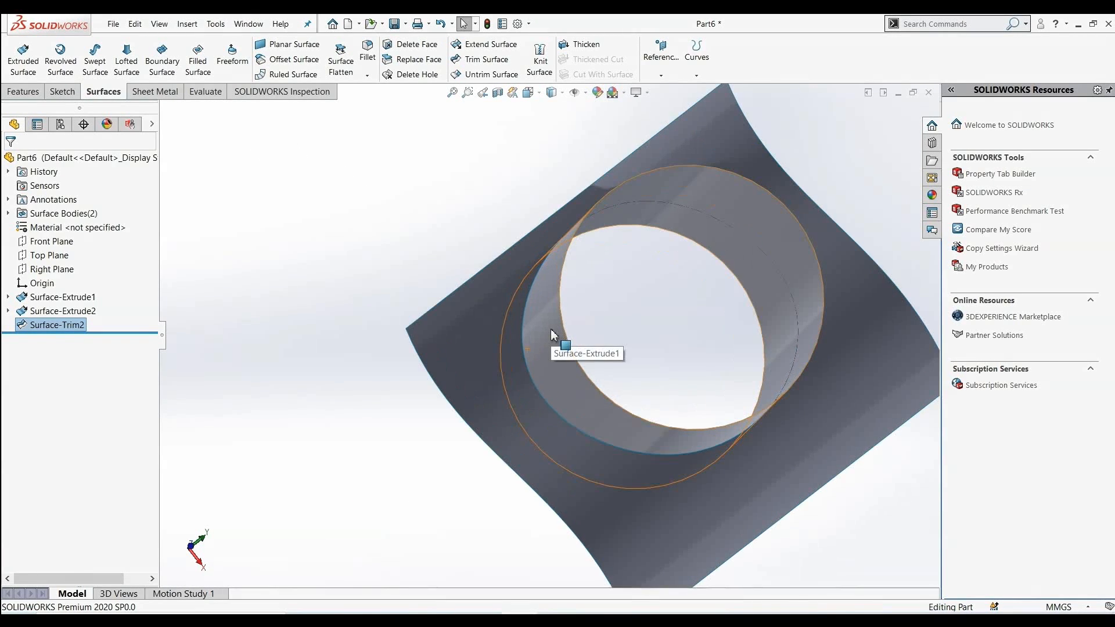
{"action": "scroll", "coordinate": [538, 320], "scroll_direction": "up", "scroll_amount": 2}
{"action": "middle_click_drag", "start_coordinate": [336, 328], "coordinate": [386, 308]}
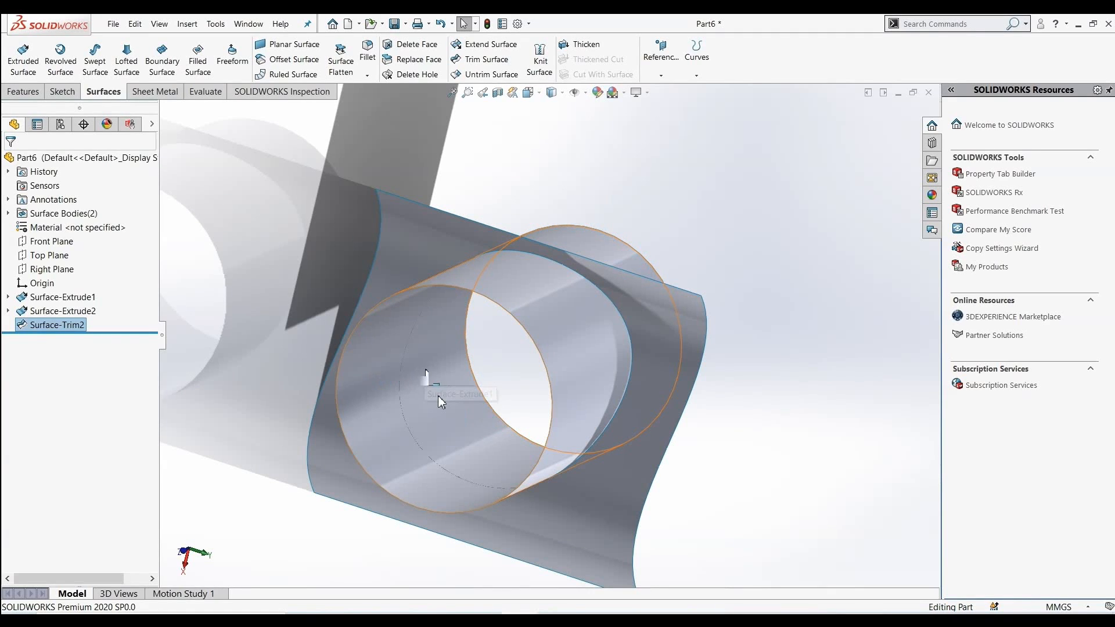
{"action": "scroll", "coordinate": [257, 359], "scroll_direction": "up", "scroll_amount": 1}
{"action": "middle_click_drag", "start_coordinate": [256, 359], "coordinate": [350, 298]}
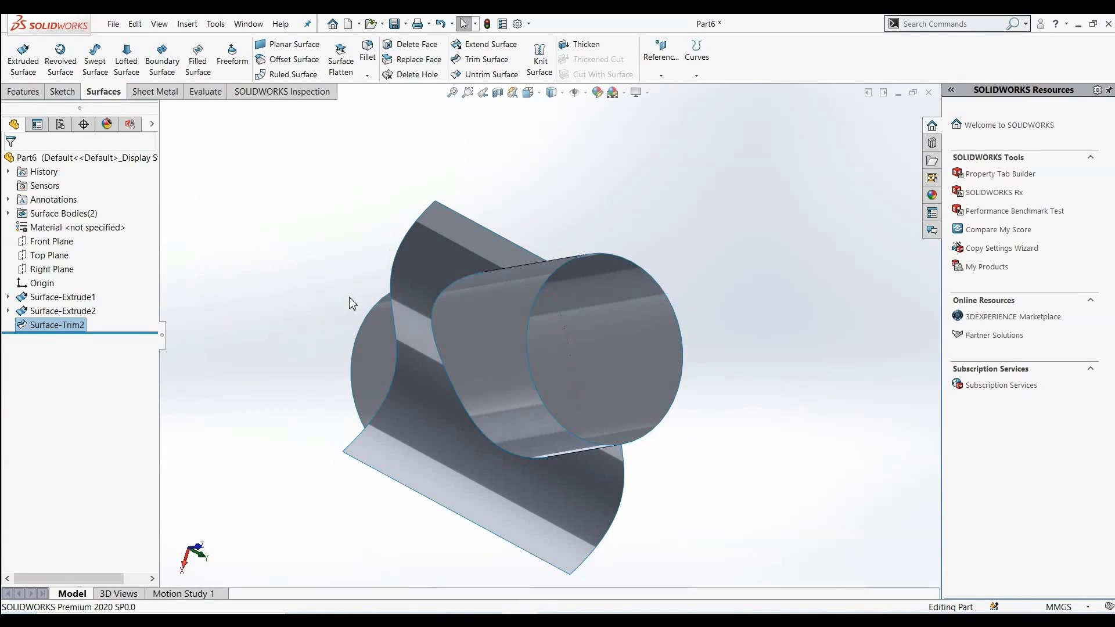
{"action": "middle_click_drag", "start_coordinate": [336, 242], "coordinate": [336, 194]}
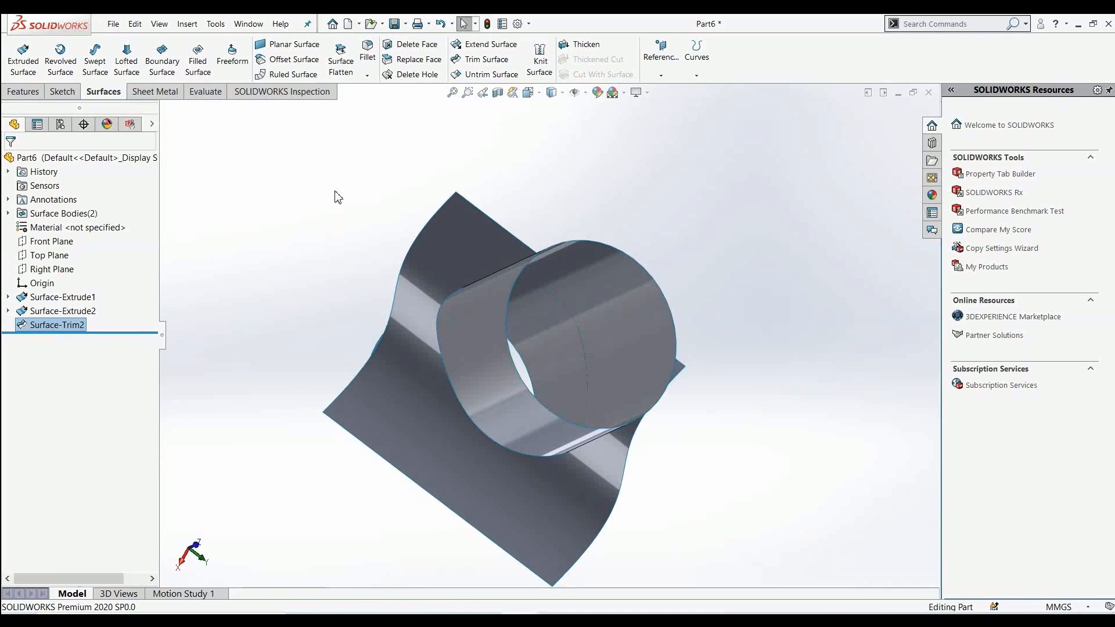
{"action": "left_click", "coordinate": [480, 75]}
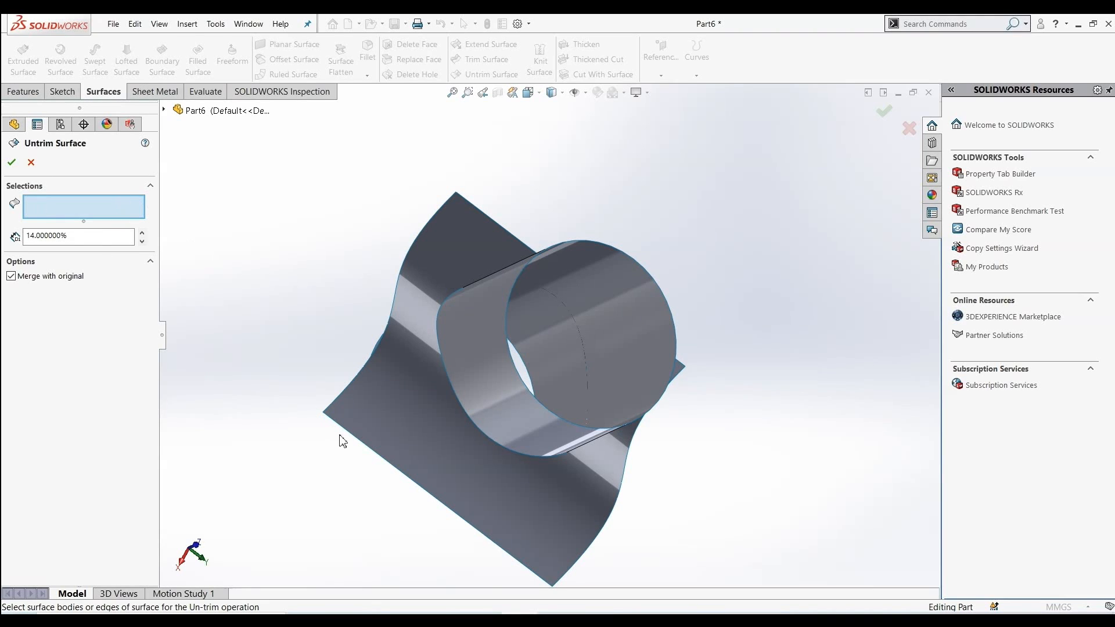
{"action": "left_click", "coordinate": [526, 403]}
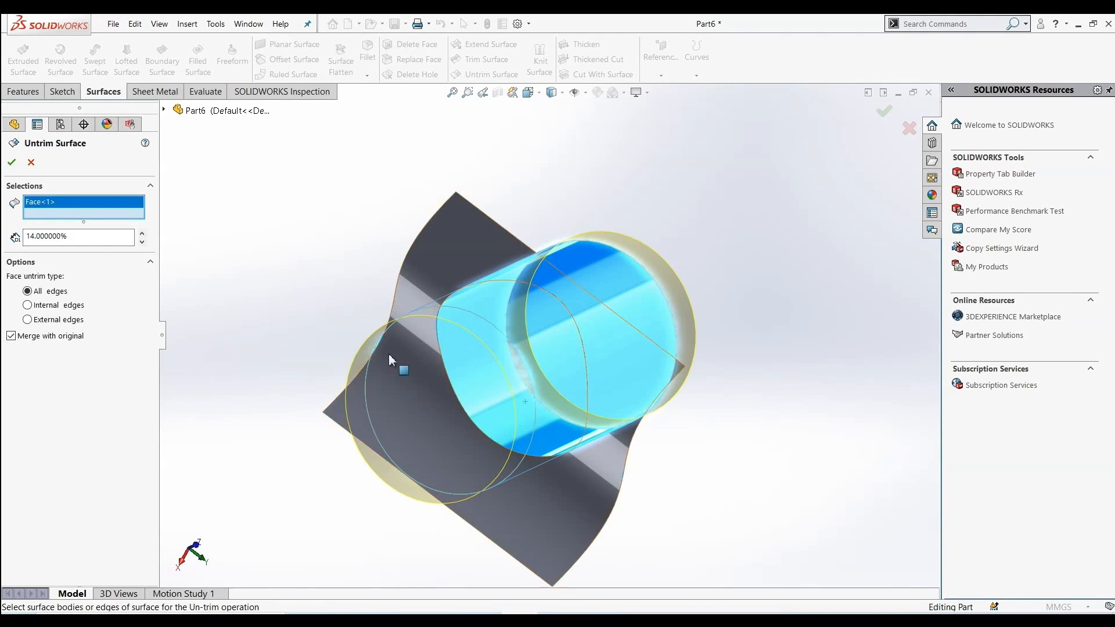
{"action": "middle_click_drag", "start_coordinate": [292, 309], "coordinate": [299, 326]}
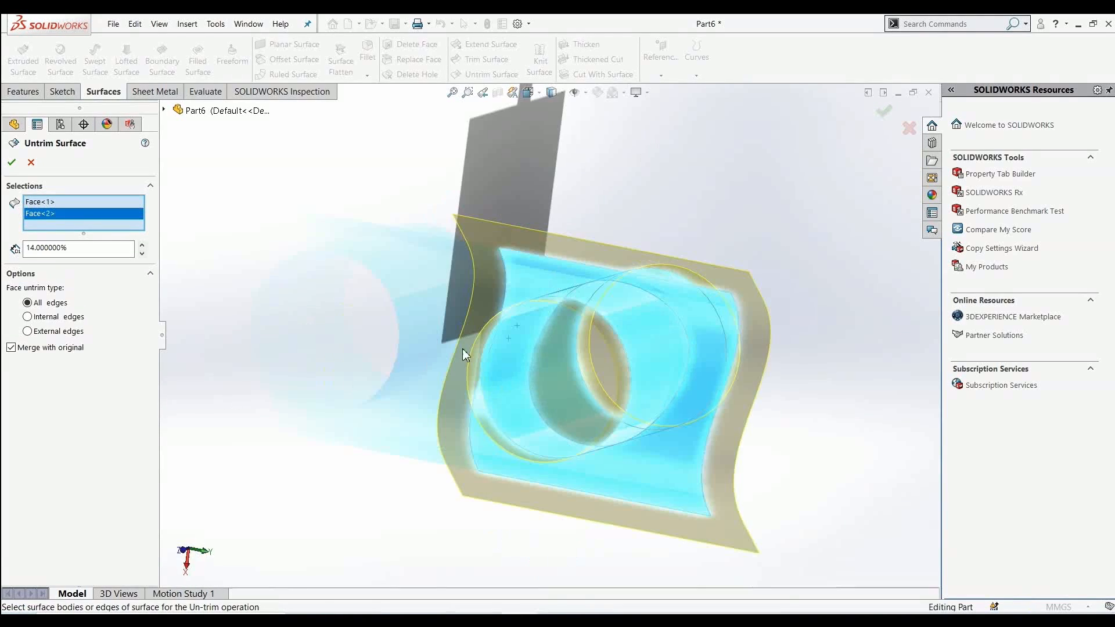
{"action": "middle_click_drag", "start_coordinate": [463, 349], "coordinate": [830, 291]}
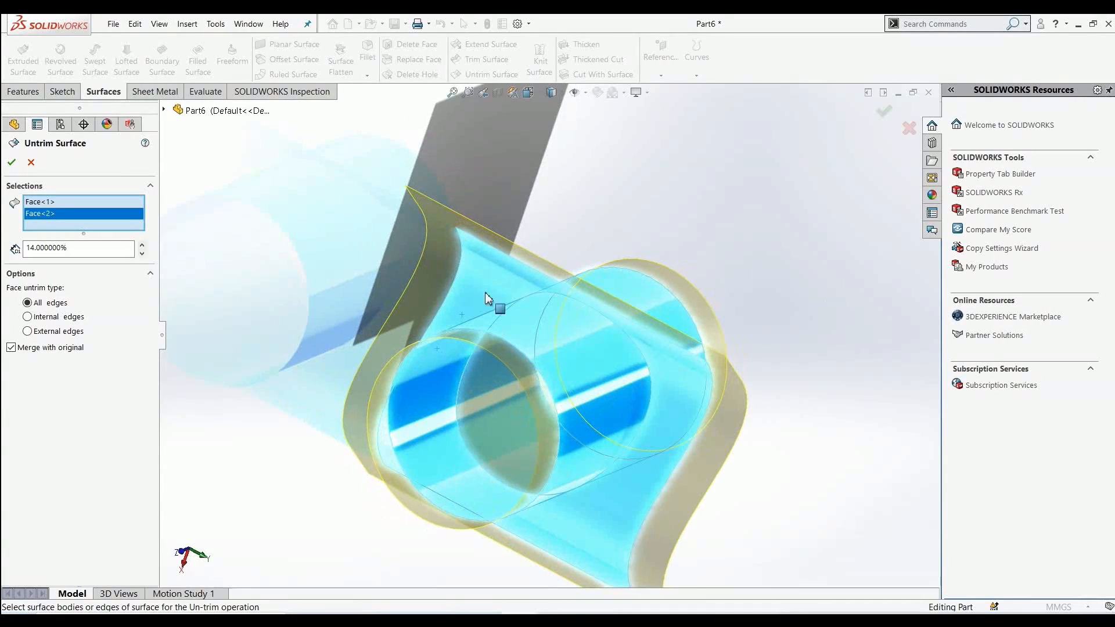
{"action": "double_click", "coordinate": [72, 248]}
{"action": "left_click", "coordinate": [369, 249]}
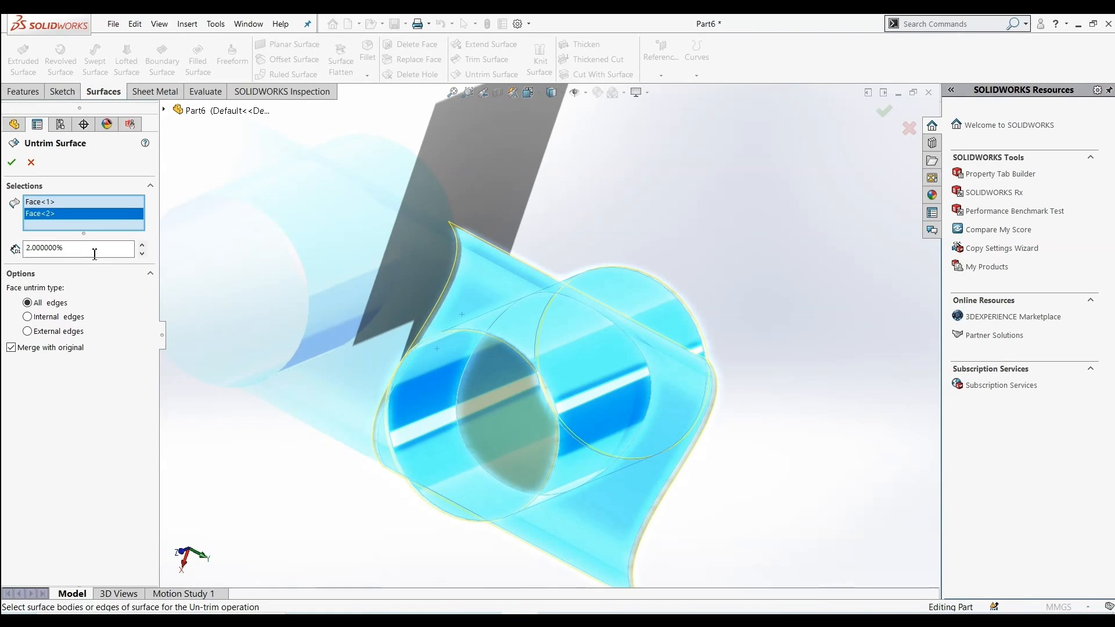
{"action": "left_click_drag", "start_coordinate": [82, 248], "coordinate": [12, 247]}
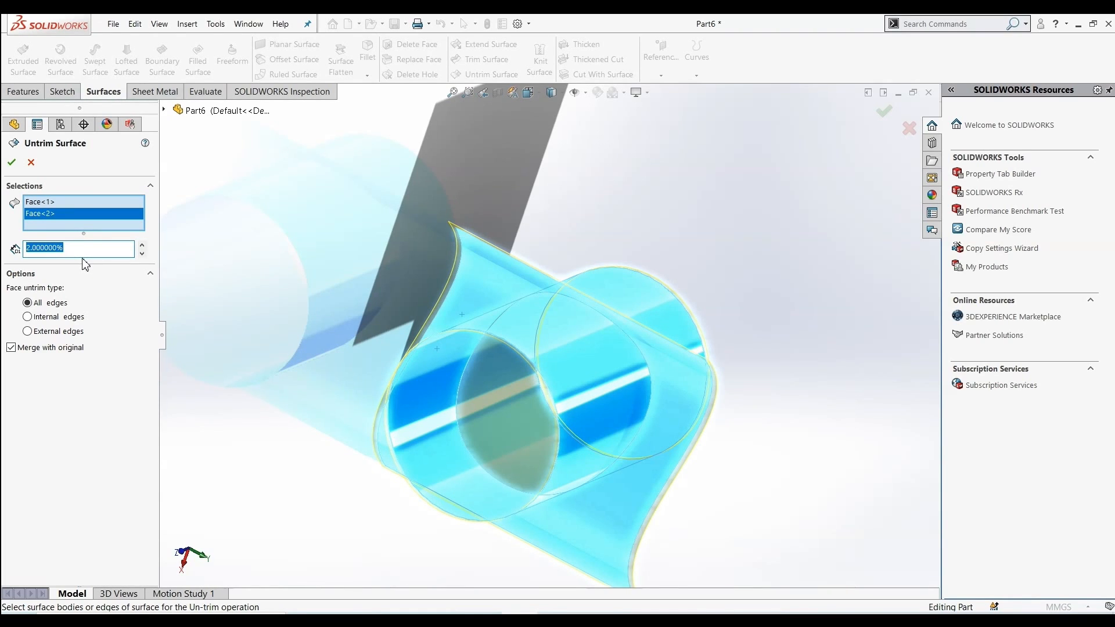
{"action": "type", "text": "1"}
{"action": "type", "text": "5"}
{"action": "key", "text": "Return"}
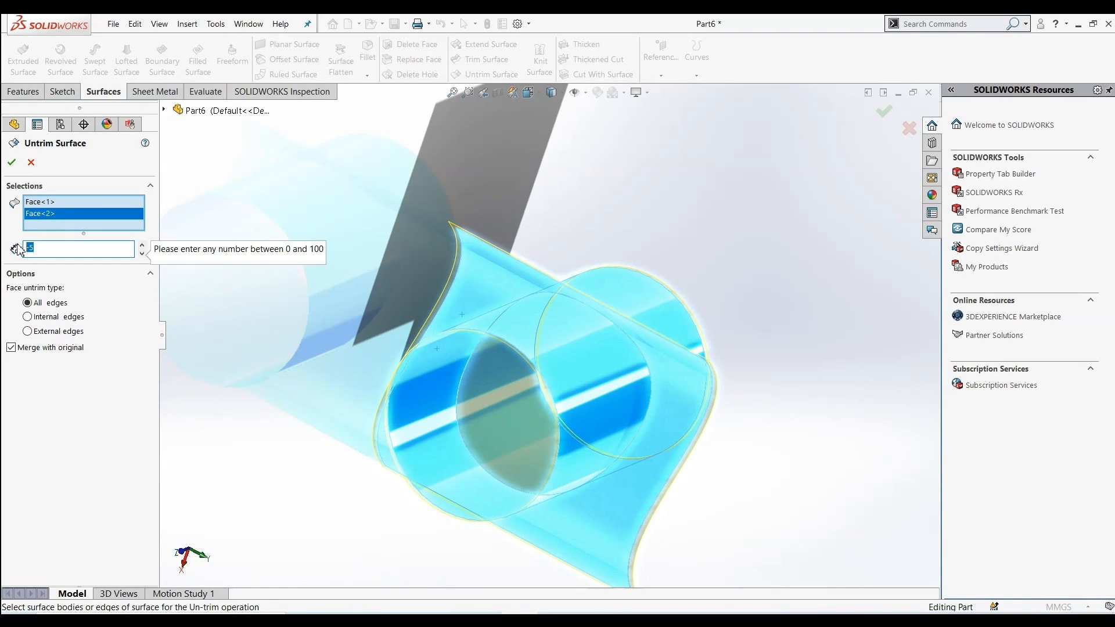
{"action": "left_click", "coordinate": [205, 211]}
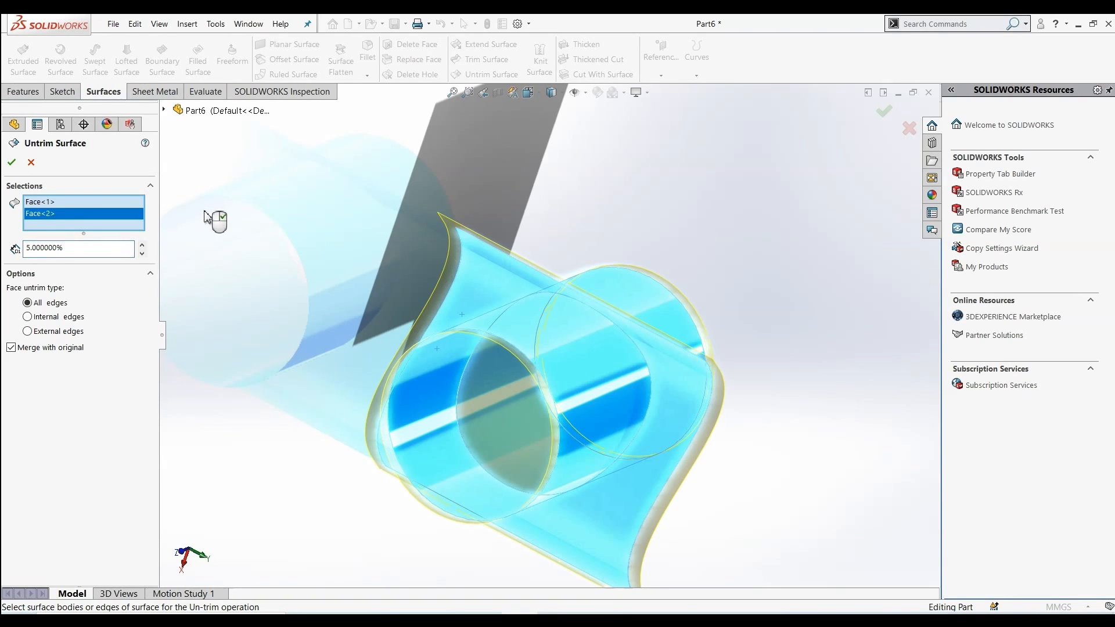
{"action": "left_click", "coordinate": [11, 158]}
Start another Untrim Surface and select the cylinder's end edge and the wavy surface's long edge to extend
{"action": "middle_click_drag", "start_coordinate": [261, 259], "coordinate": [291, 242]}
{"action": "mouse_move", "coordinate": [446, 410]}
{"action": "middle_mouse_down"}
{"action": "mouse_move", "coordinate": [418, 378]}
{"action": "mouse_move", "coordinate": [379, 433]}
{"action": "mouse_move", "coordinate": [477, 441]}
{"action": "mouse_move", "coordinate": [451, 409]}
{"action": "middle_mouse_up"}
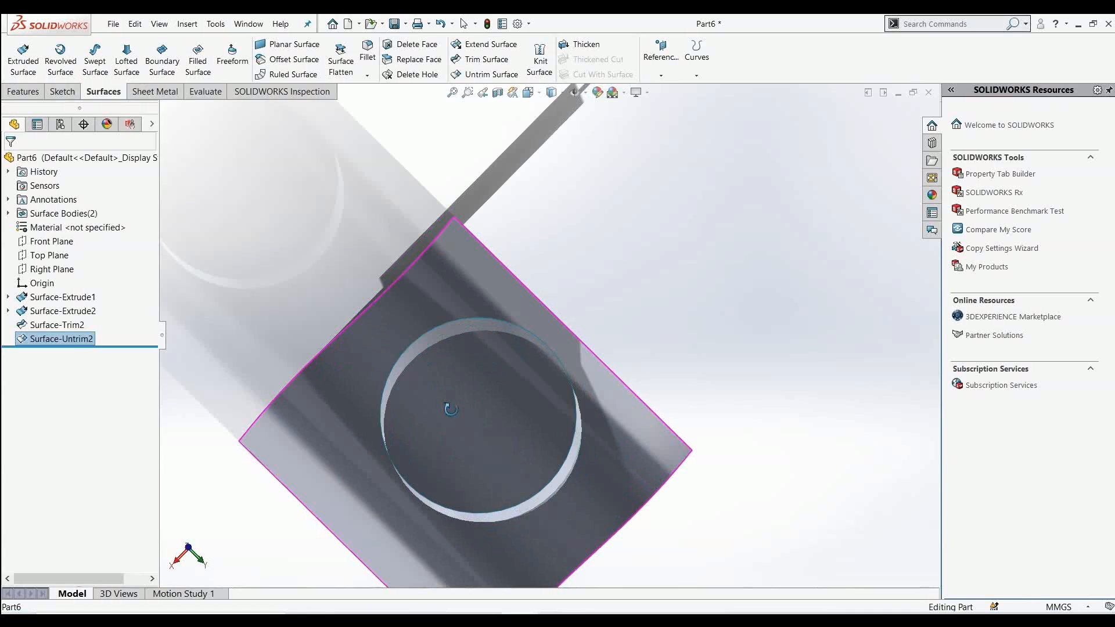
{"action": "scroll", "coordinate": [453, 408], "scroll_direction": "down", "scroll_amount": 1}
{"action": "scroll", "coordinate": [454, 407], "scroll_direction": "up", "scroll_amount": 2}
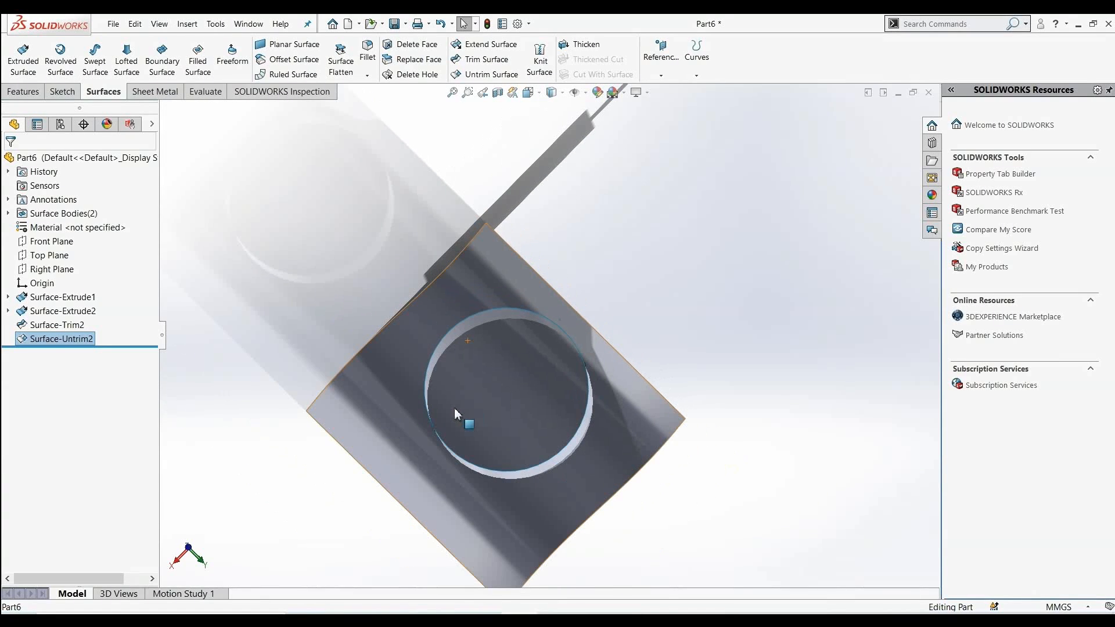
{"action": "middle_click_drag", "start_coordinate": [538, 408], "coordinate": [510, 379]}
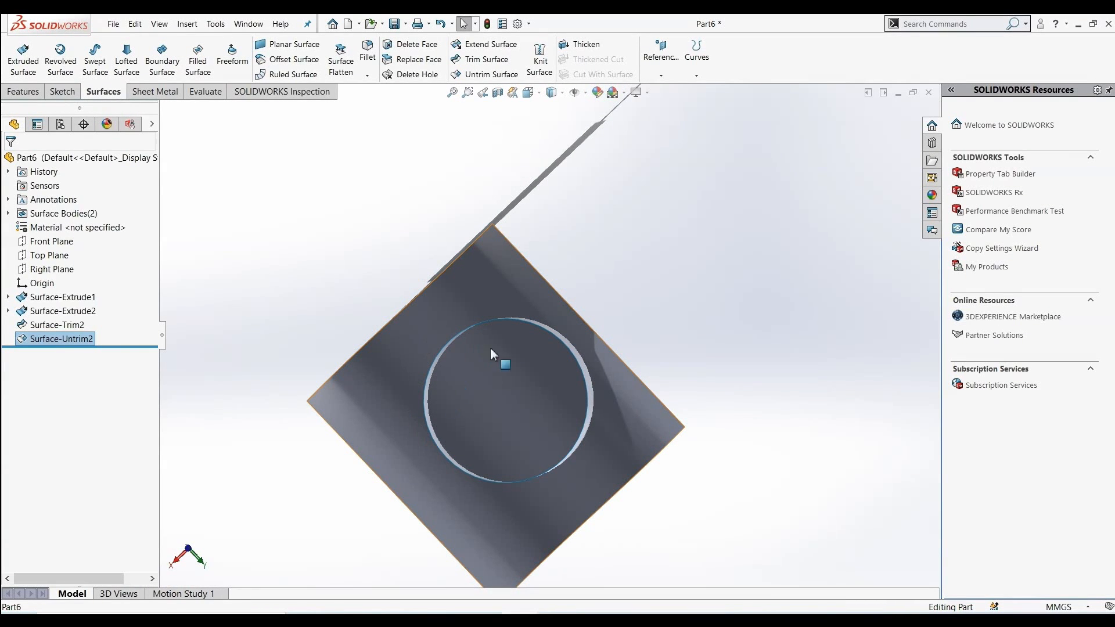
{"action": "middle_click_drag", "start_coordinate": [523, 399], "coordinate": [616, 437]}
{"action": "middle_click_drag", "start_coordinate": [246, 259], "coordinate": [199, 224]}
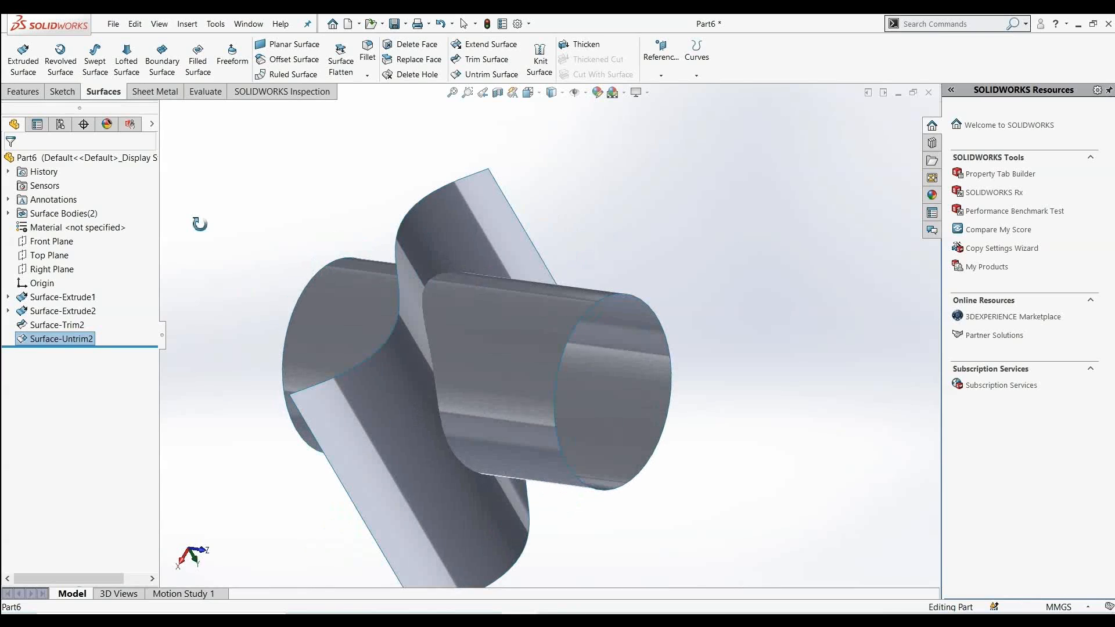
{"action": "left_click", "coordinate": [493, 77]}
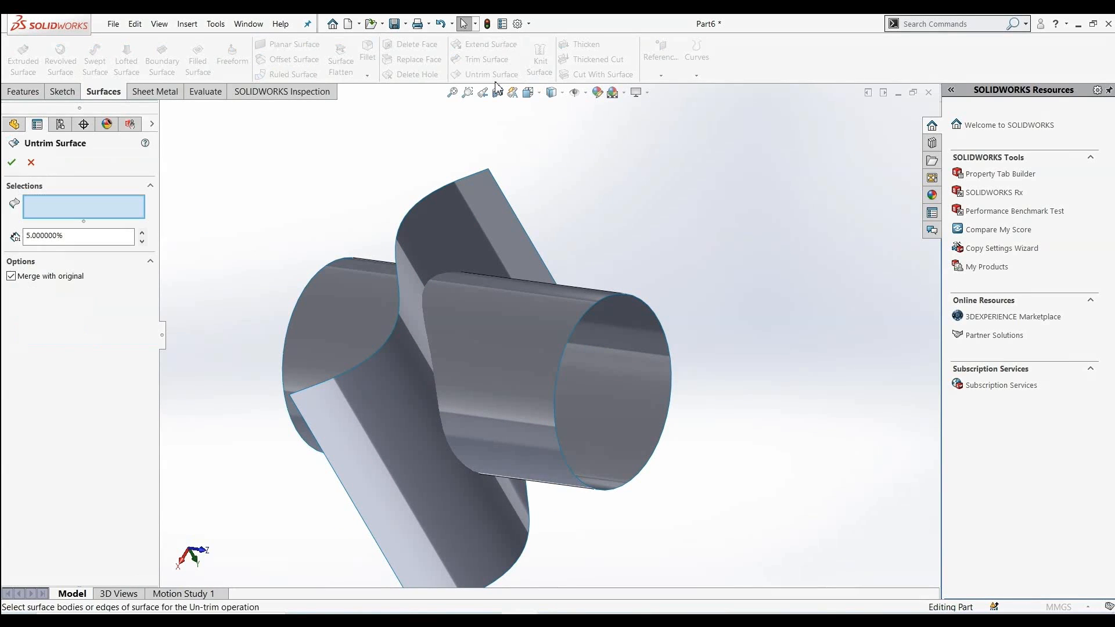
{"action": "left_click", "coordinate": [587, 312]}
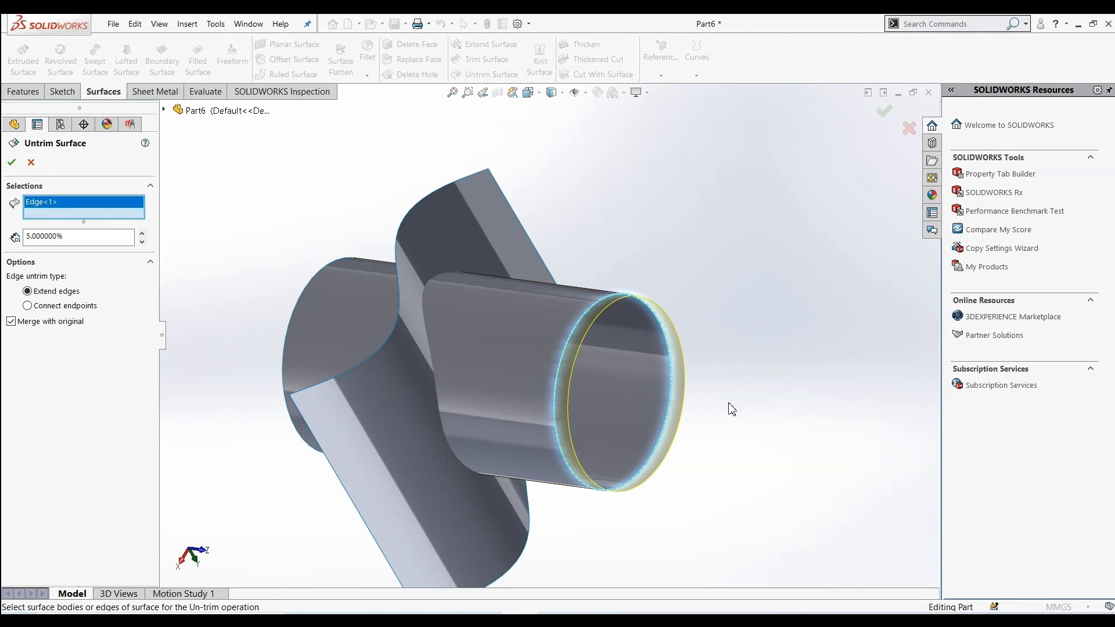
{"action": "middle_click_drag", "start_coordinate": [588, 215], "coordinate": [437, 264]}
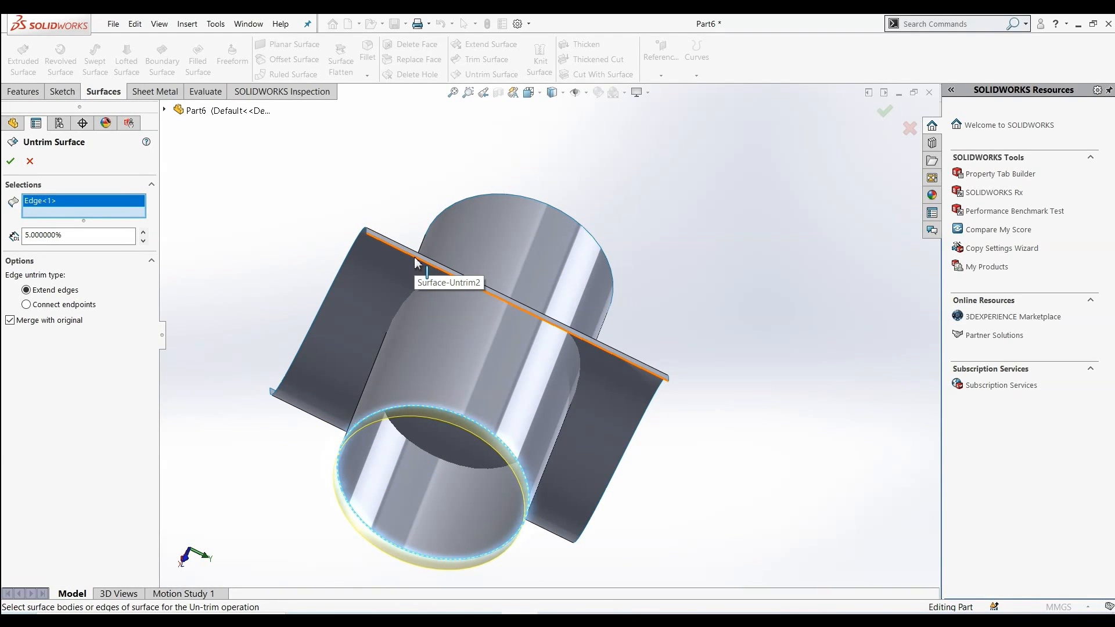
{"action": "key", "text": "XF86MonBrightnessUp"}
{"action": "key", "text": "XF86MonBrightnessUp"}
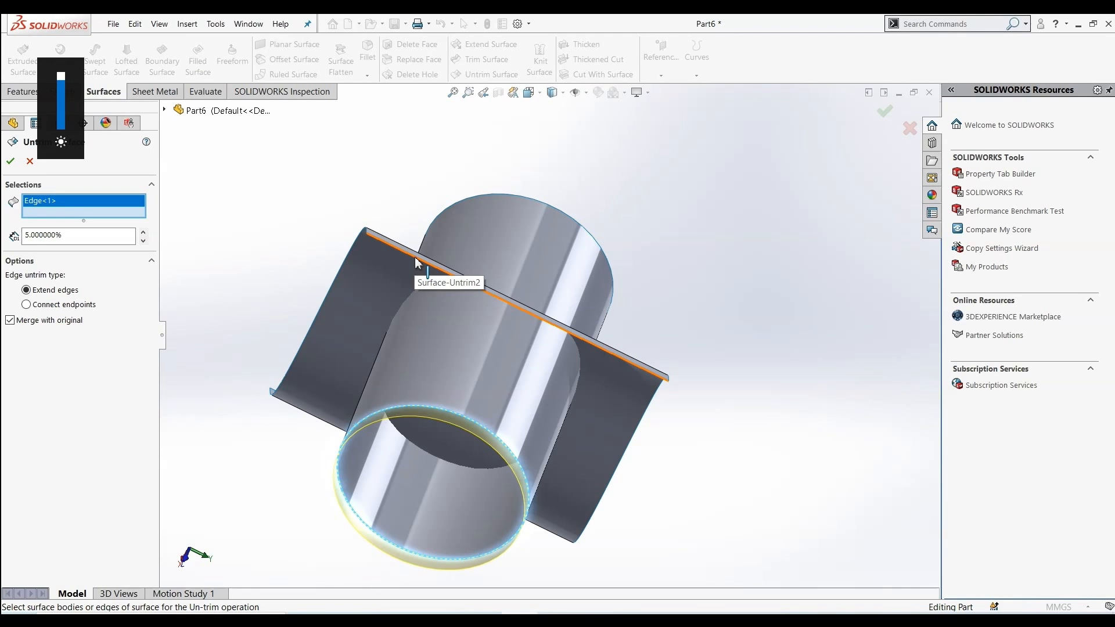
{"action": "left_click", "coordinate": [416, 263]}
{"action": "middle_click_drag", "start_coordinate": [341, 207], "coordinate": [404, 148]}
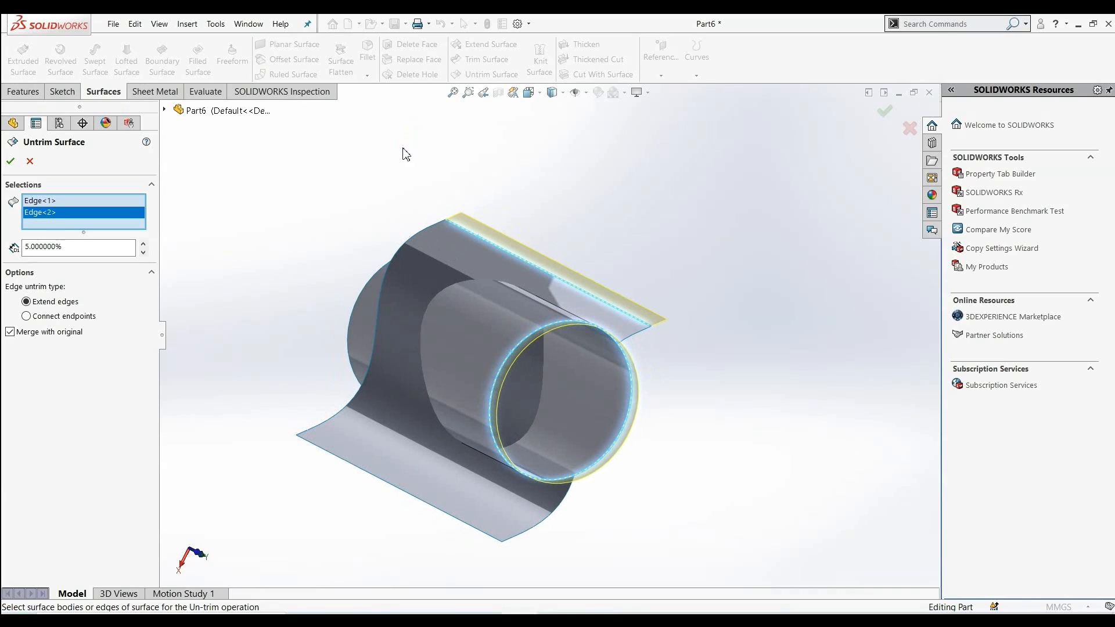